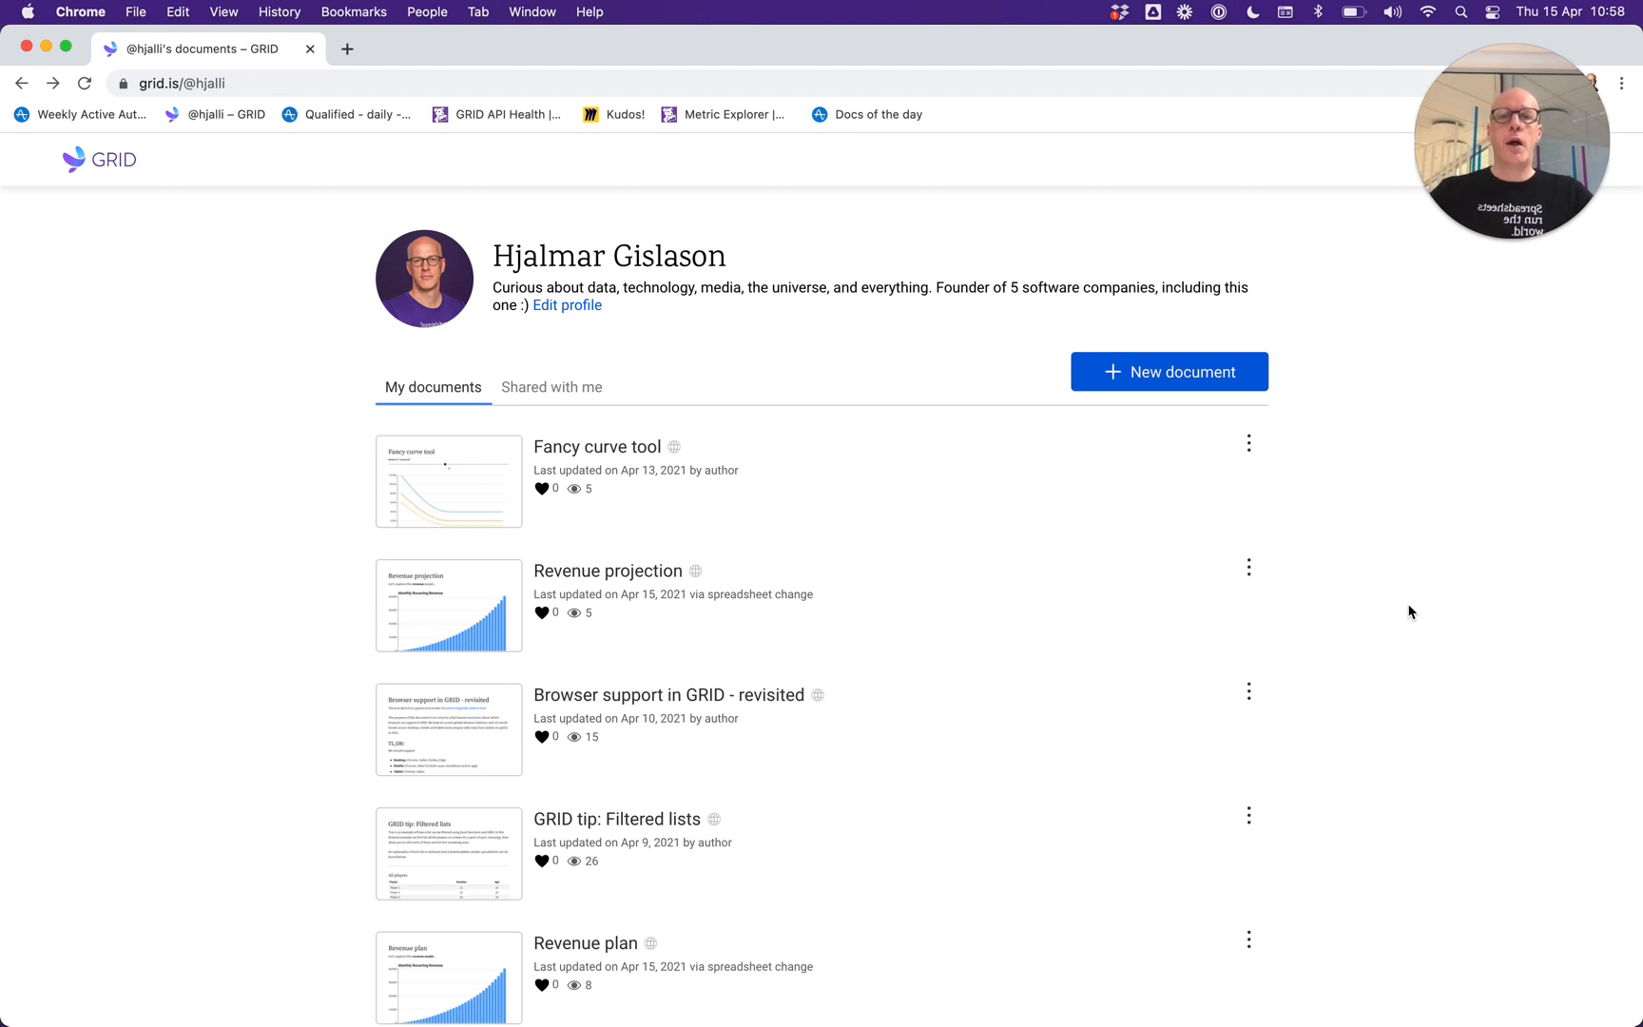
Switch to the acme-revenue workbook in Excel and examine the ad budget, CPC and conversion ratio assumptions.
{"action": "key", "text": "super+Tab"}
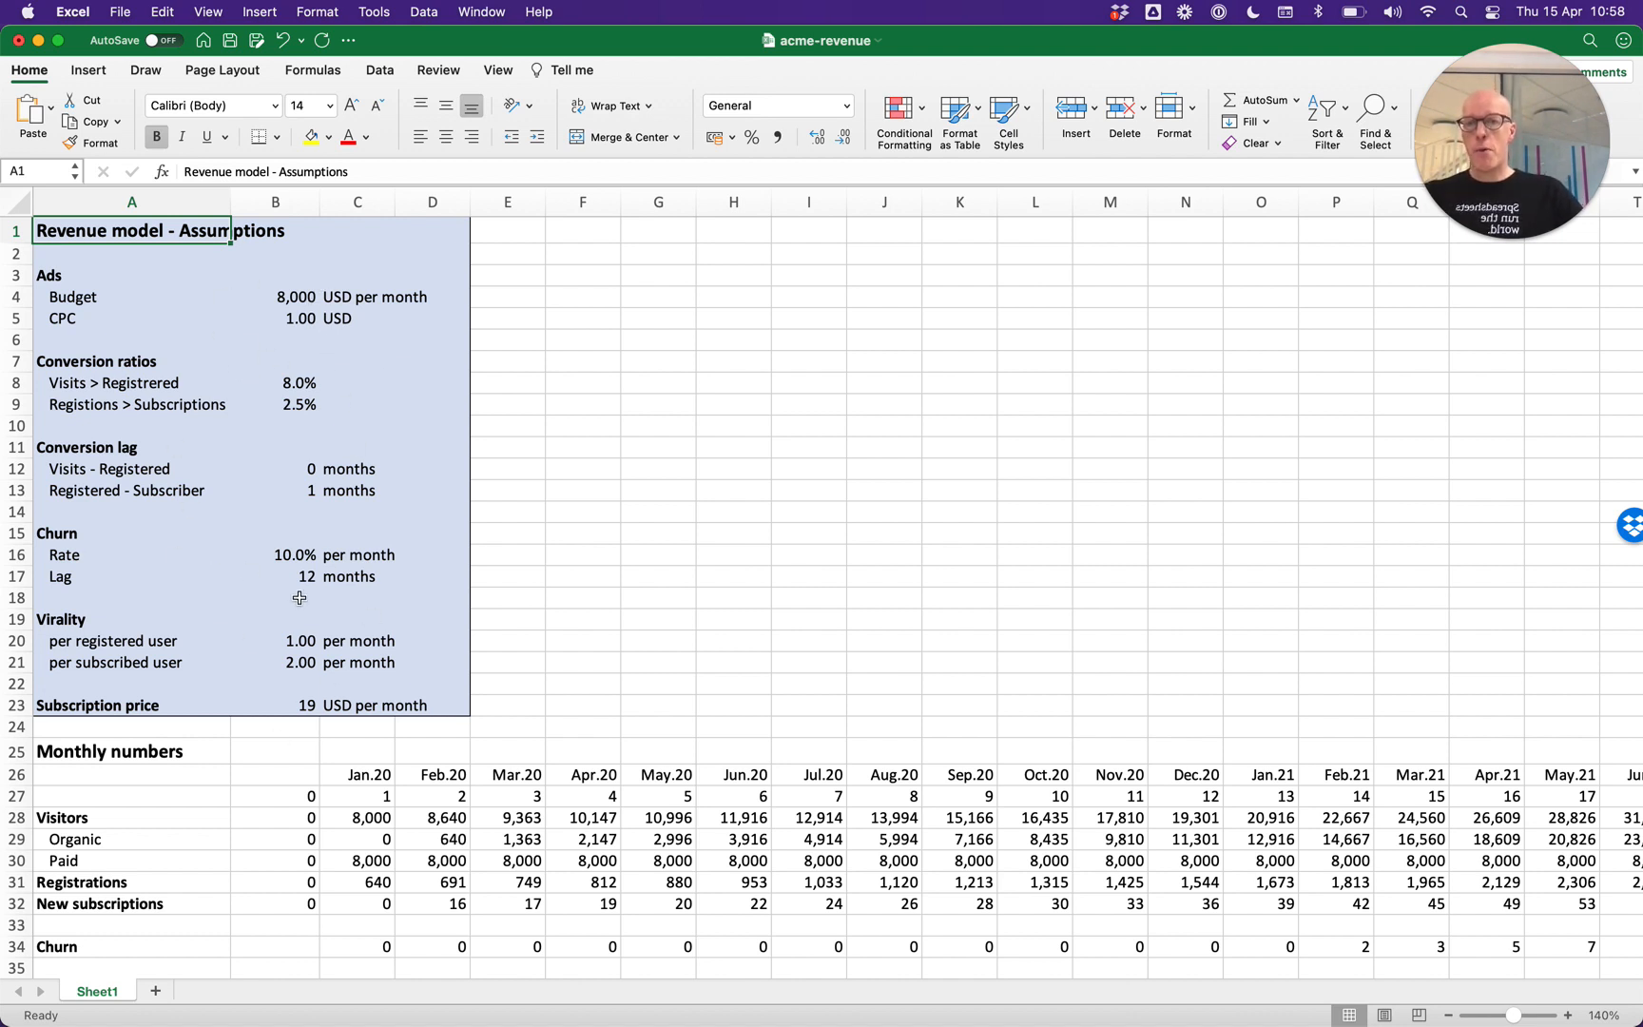
{"action": "scroll", "coordinate": [571, 666], "scroll_direction": "down", "scroll_amount": 5}
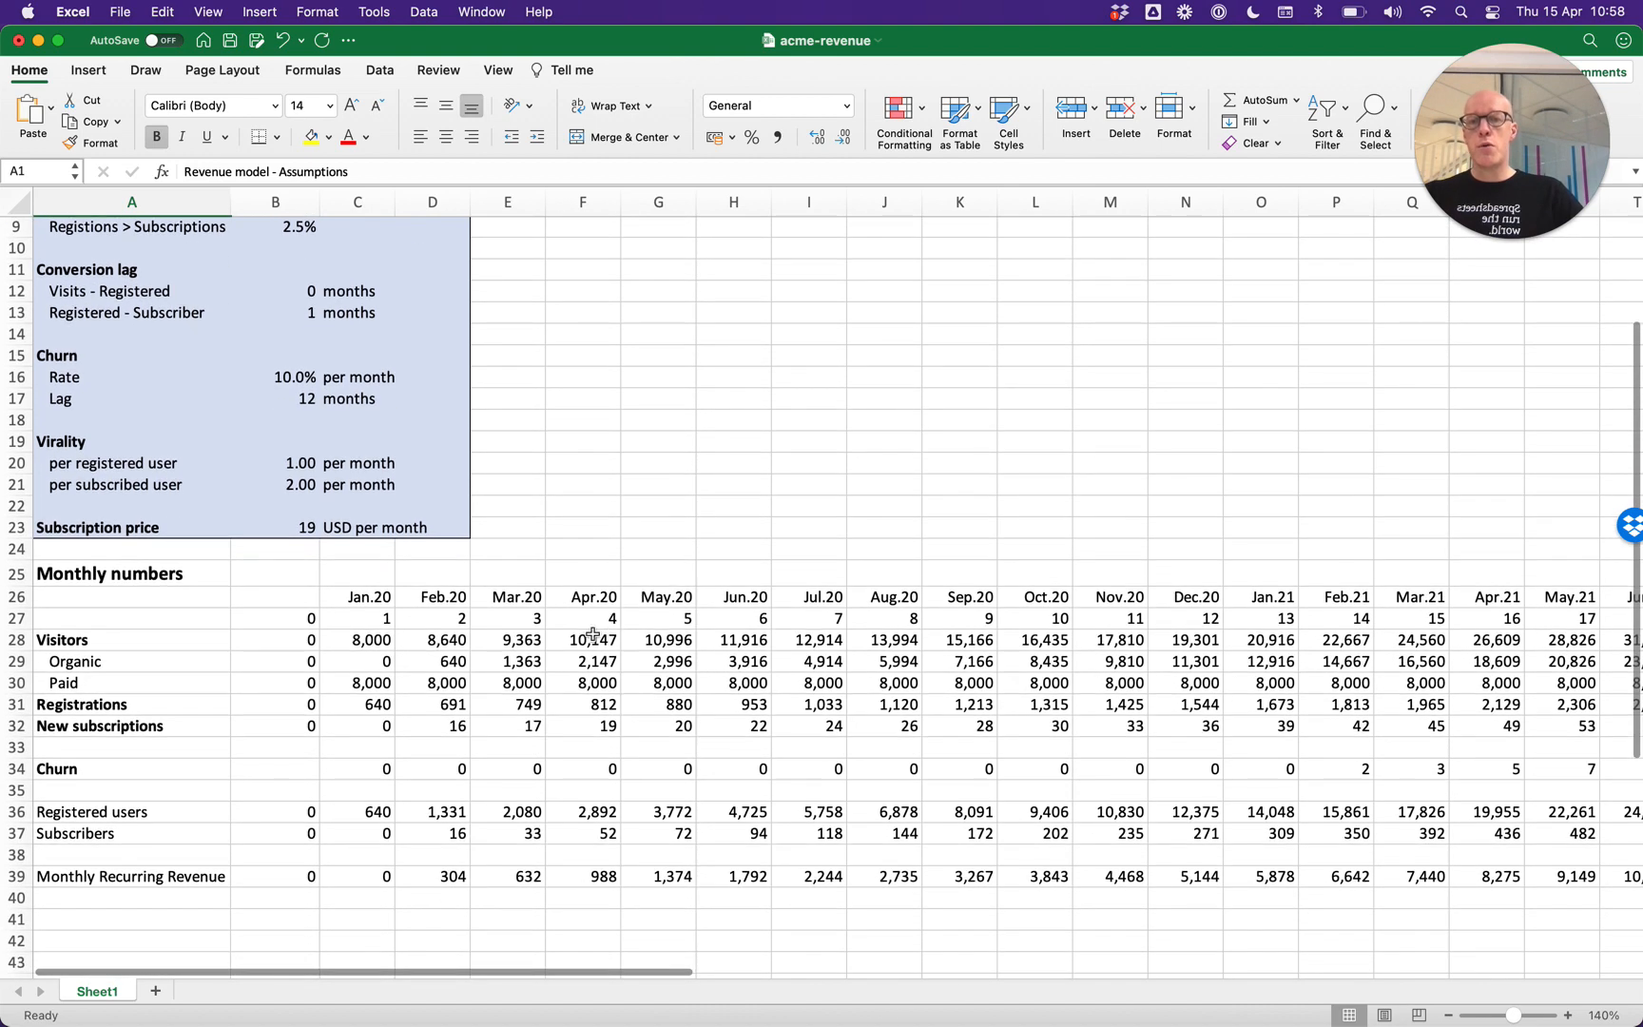
{"action": "scroll", "coordinate": [612, 723], "scroll_direction": "up", "scroll_amount": 5}
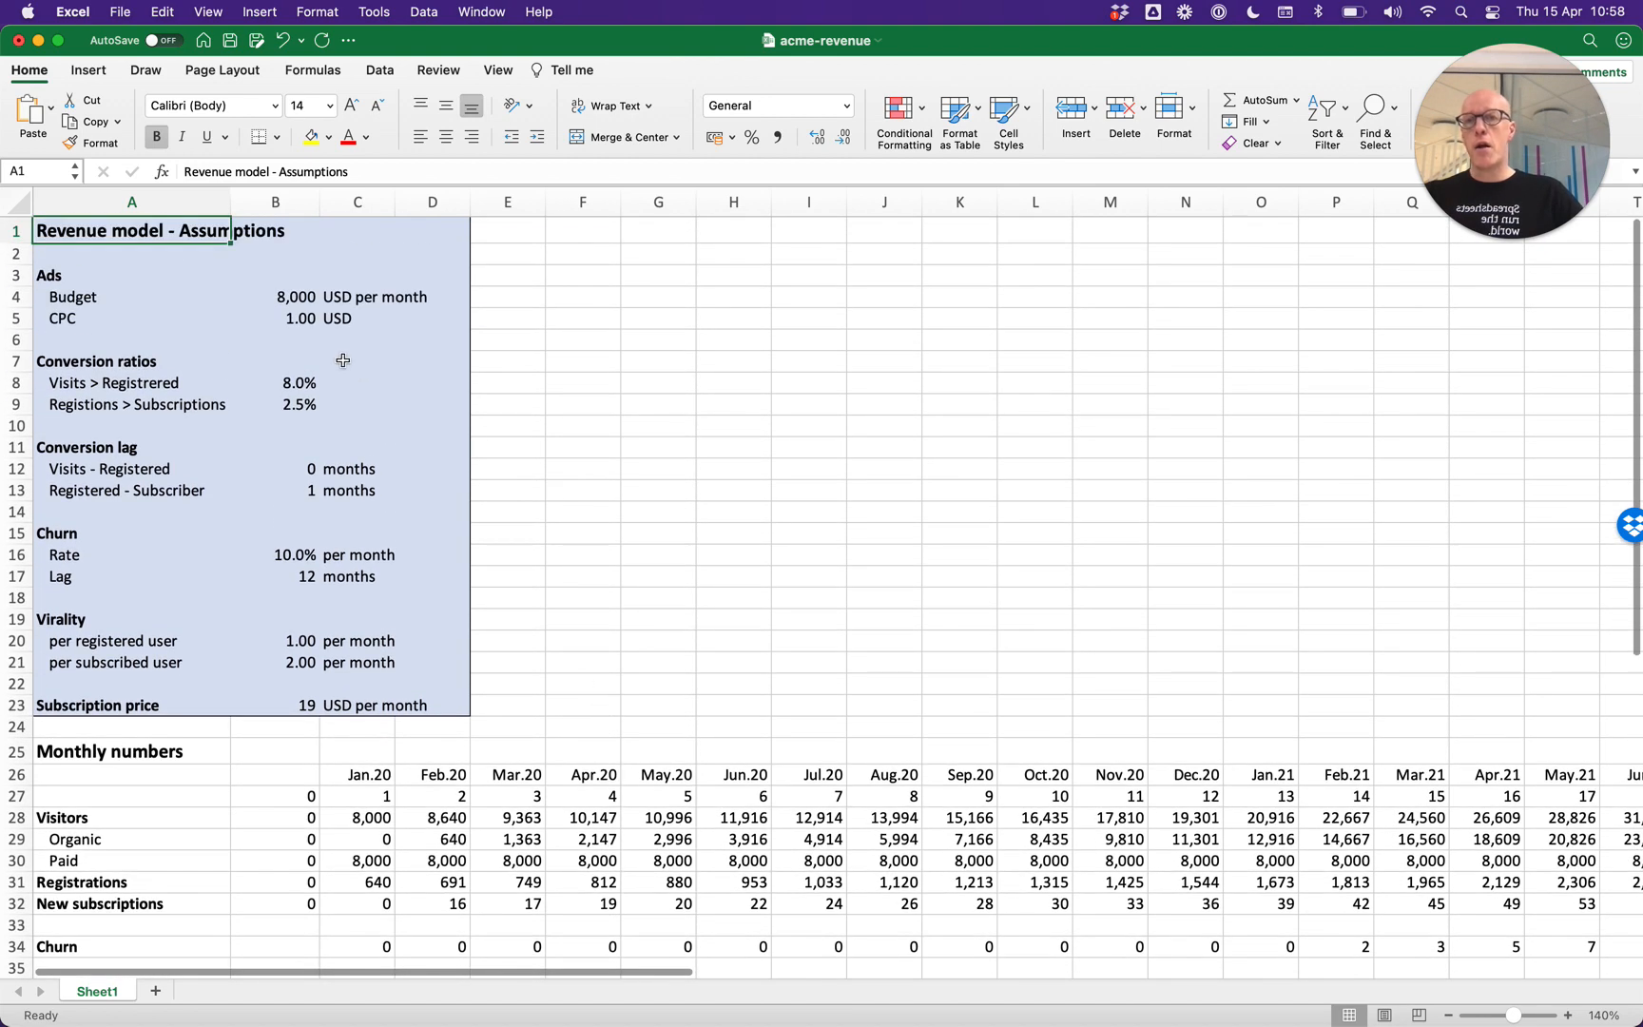
{"action": "left_click", "coordinate": [290, 299]}
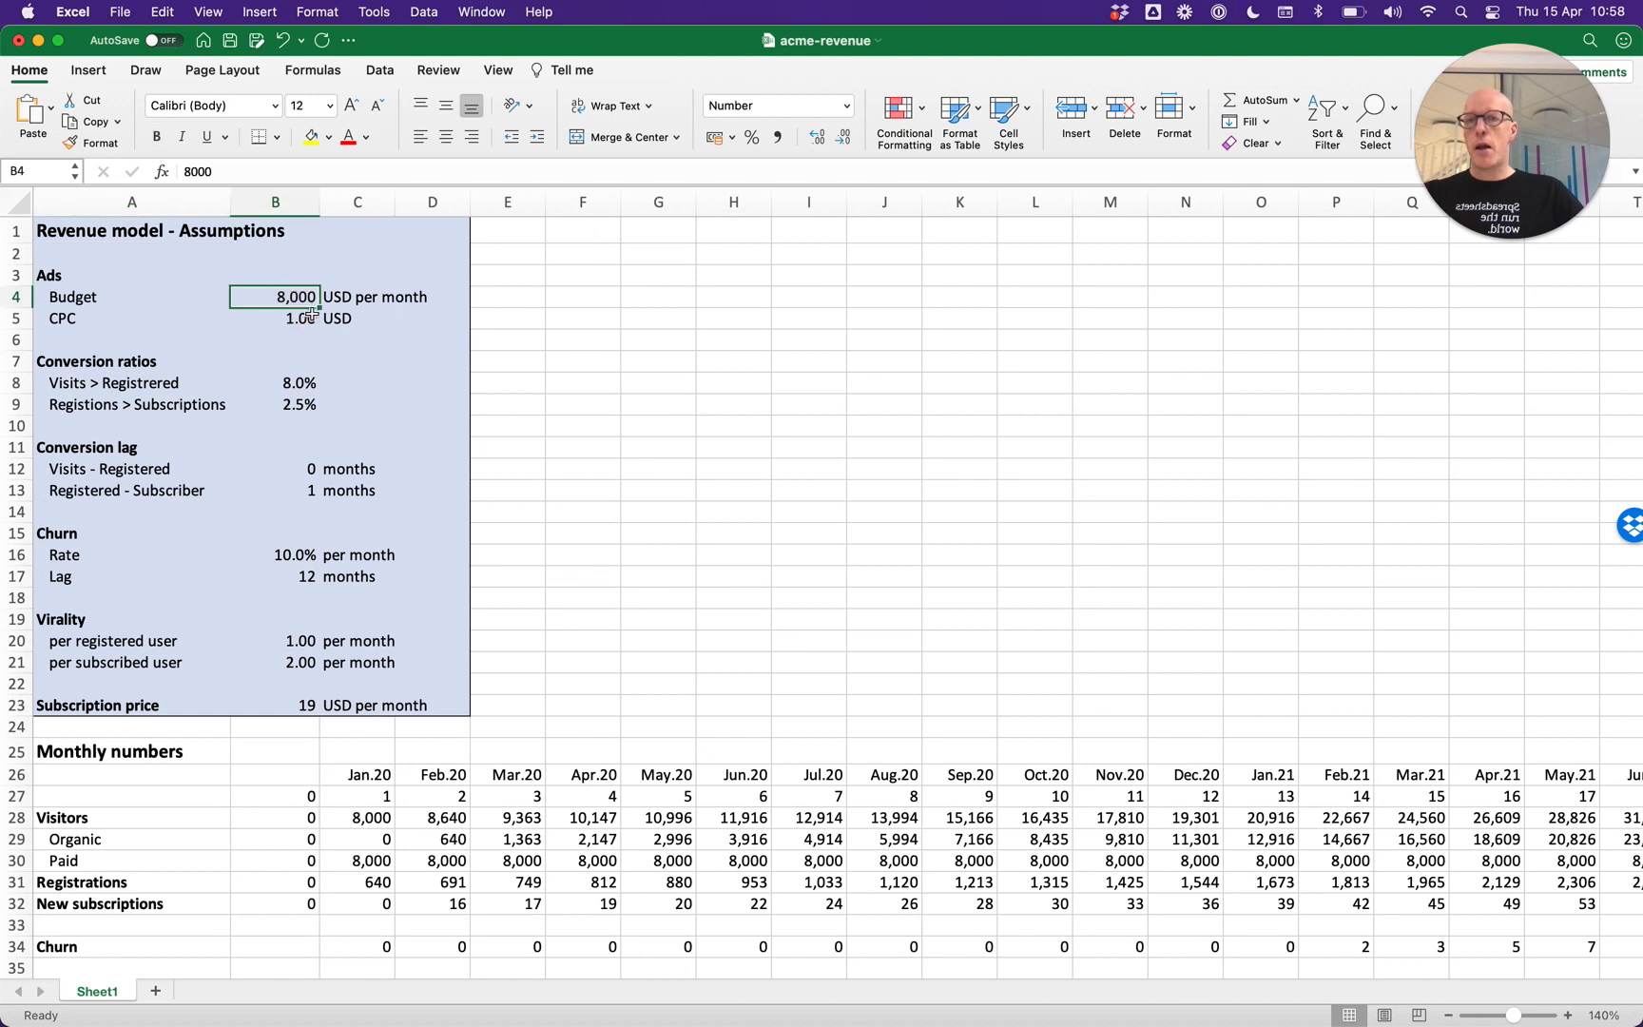
{"action": "left_click", "coordinate": [298, 320]}
{"action": "left_click", "coordinate": [300, 386]}
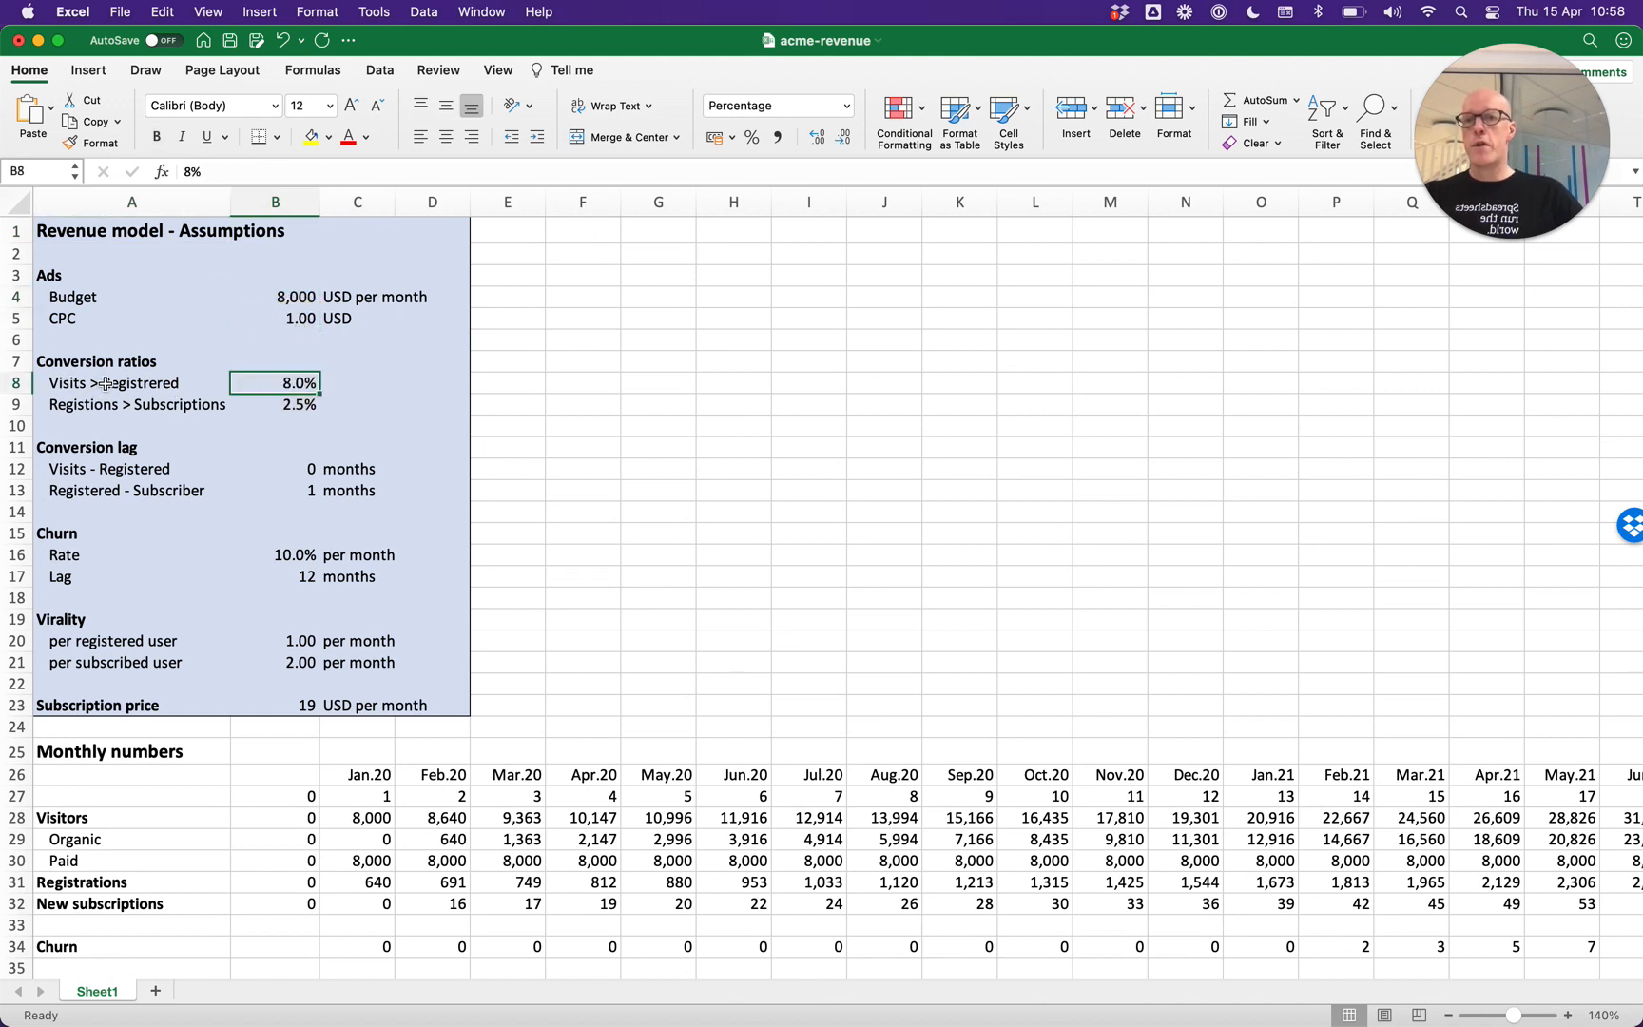
{"action": "left_click", "coordinate": [292, 407]}
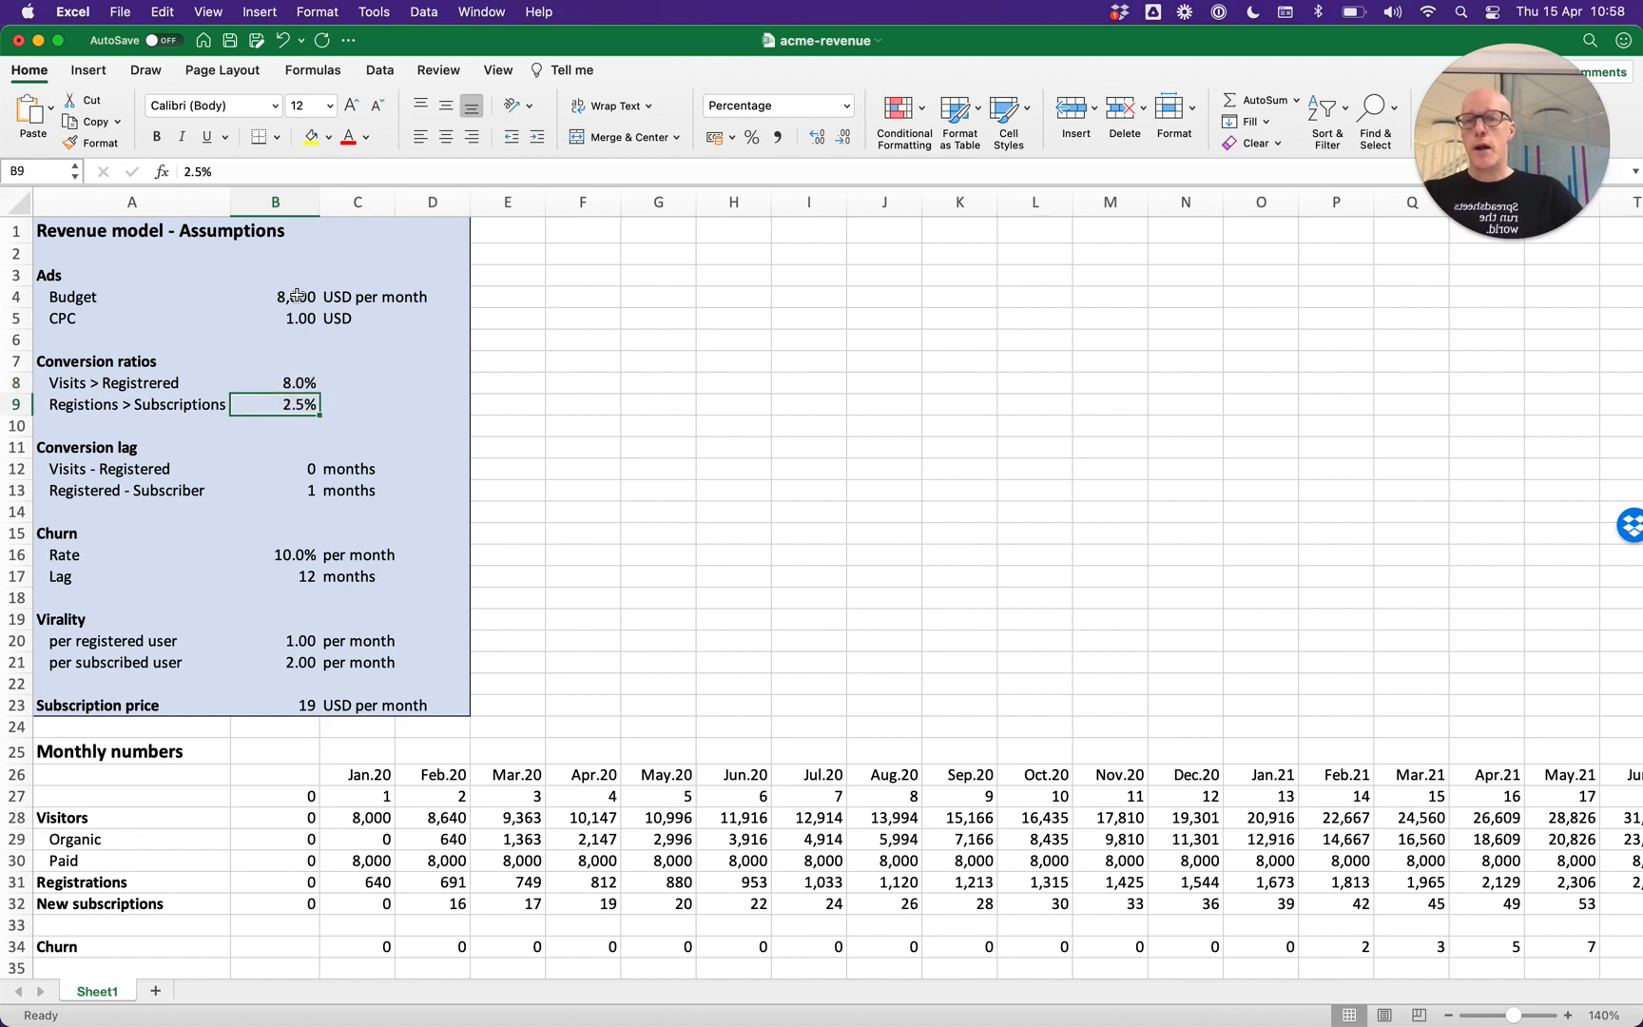
Examine the Apr.20 formulas in the monthly numbers, from visitors through registrations and new subscriptions to subscribers.
{"action": "scroll", "coordinate": [698, 774], "scroll_direction": "down", "scroll_amount": 4}
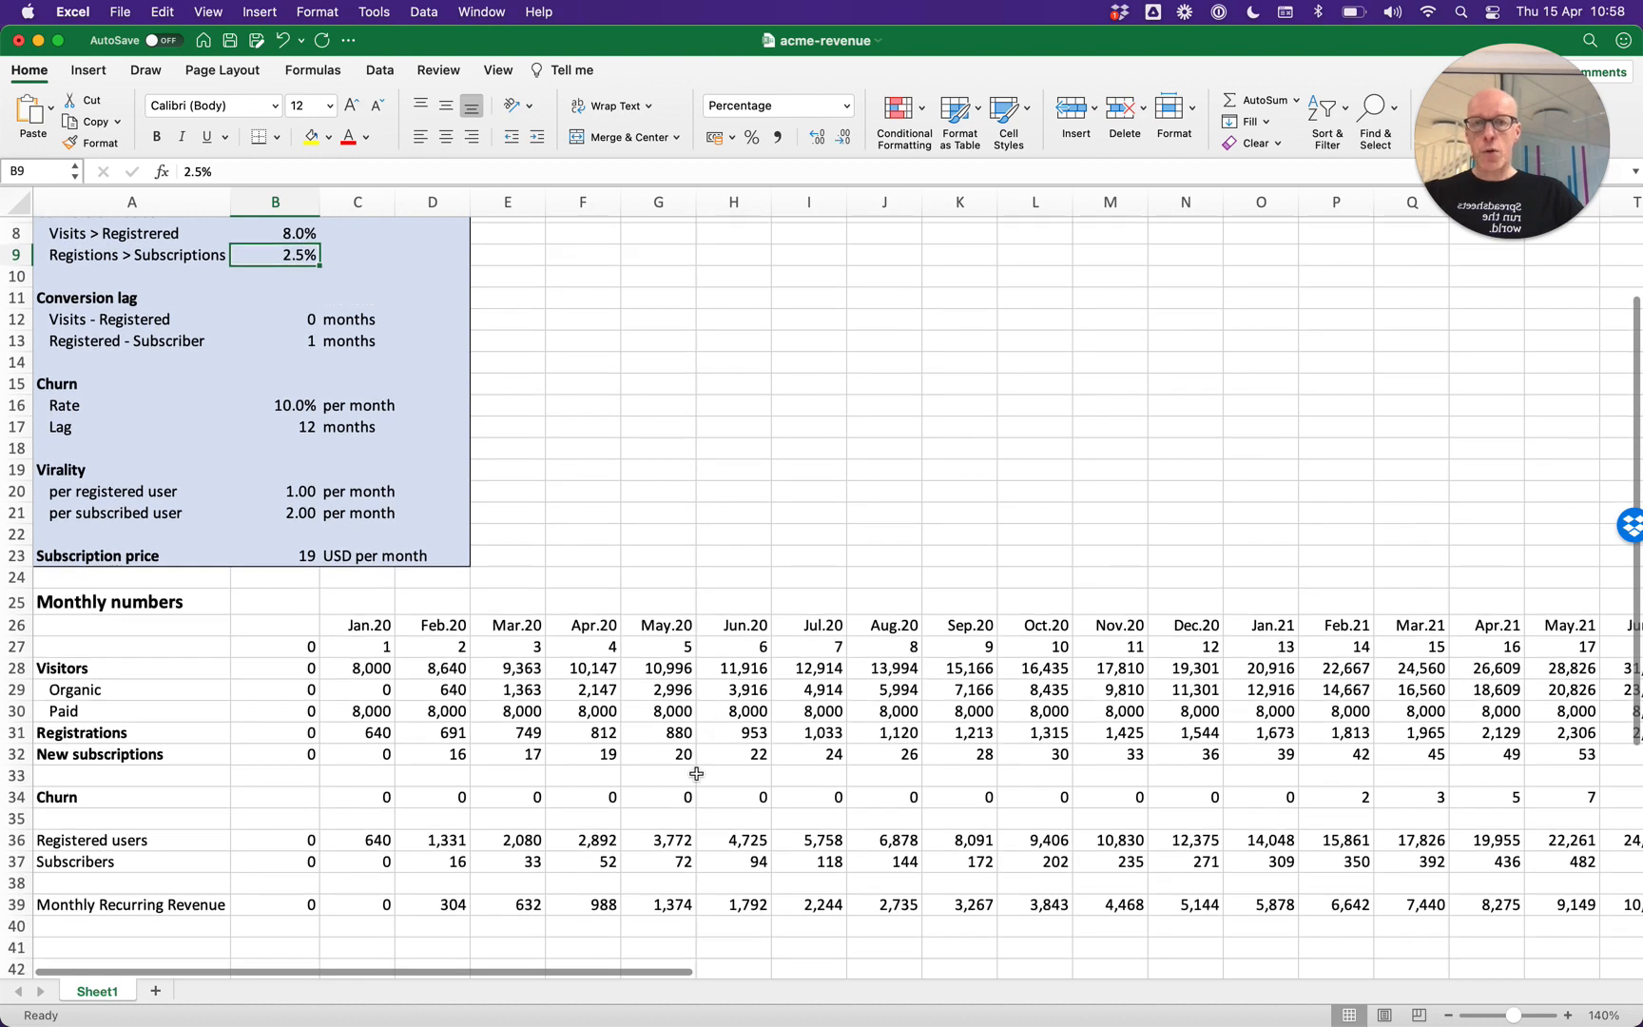
{"action": "left_click", "coordinate": [599, 671]}
{"action": "key", "text": "Down"}
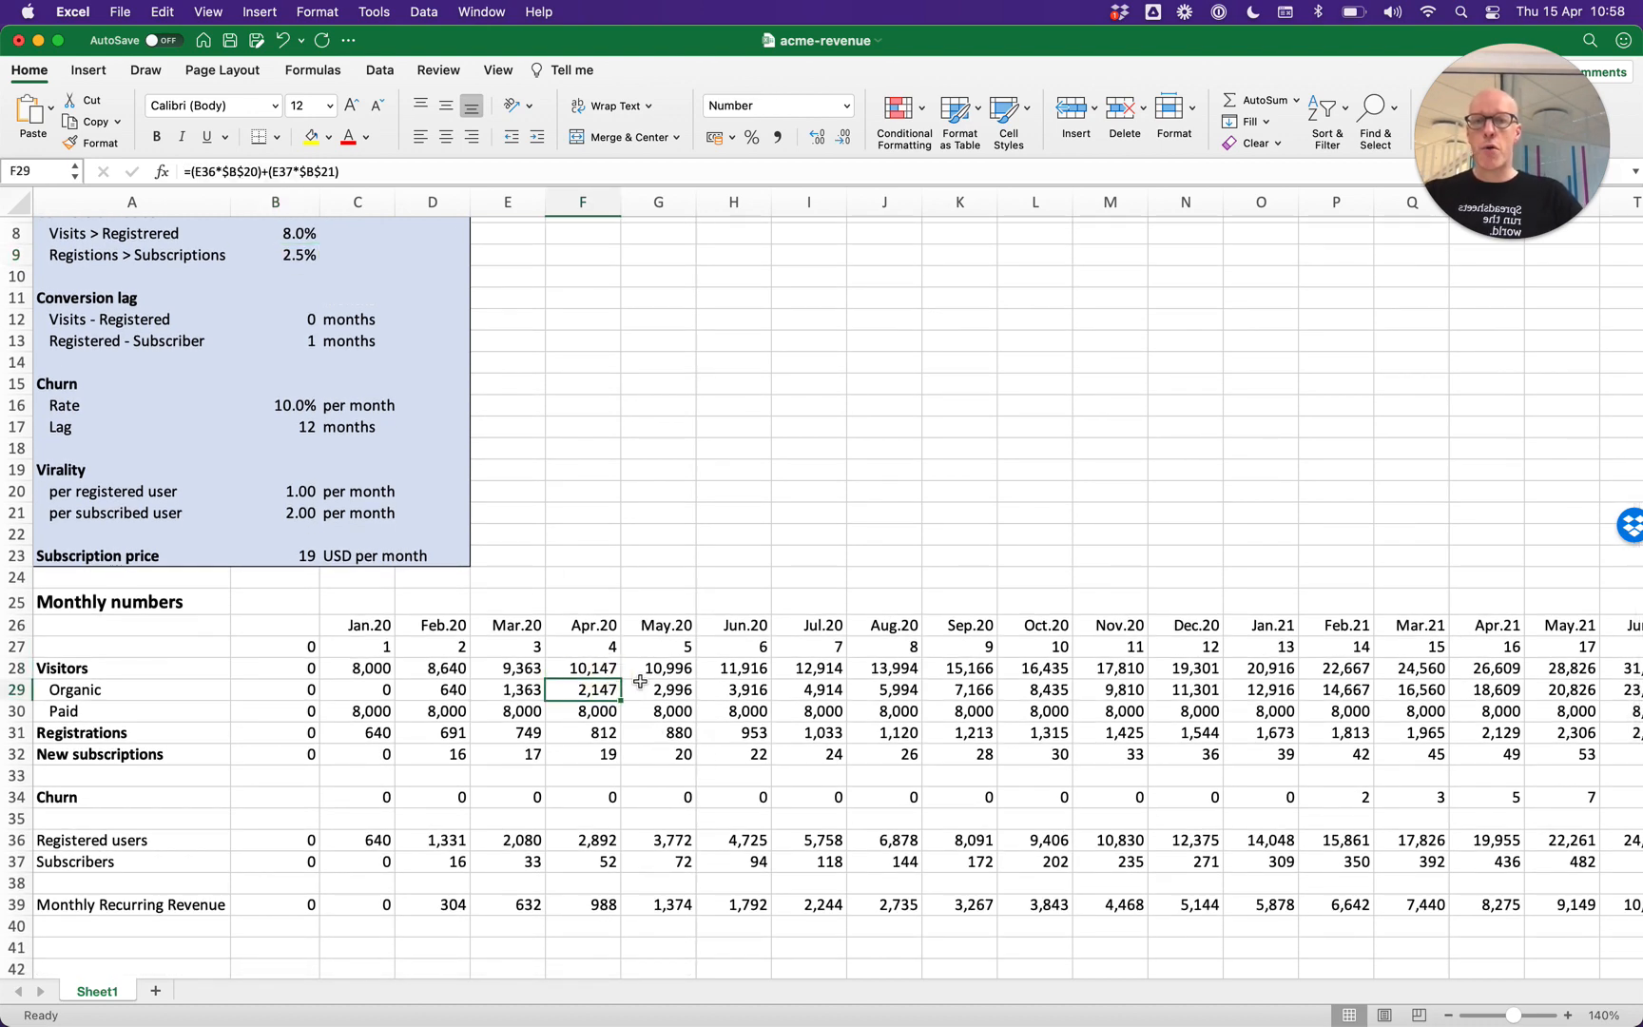
{"action": "key", "text": "Down"}
{"action": "key", "text": "Down"}
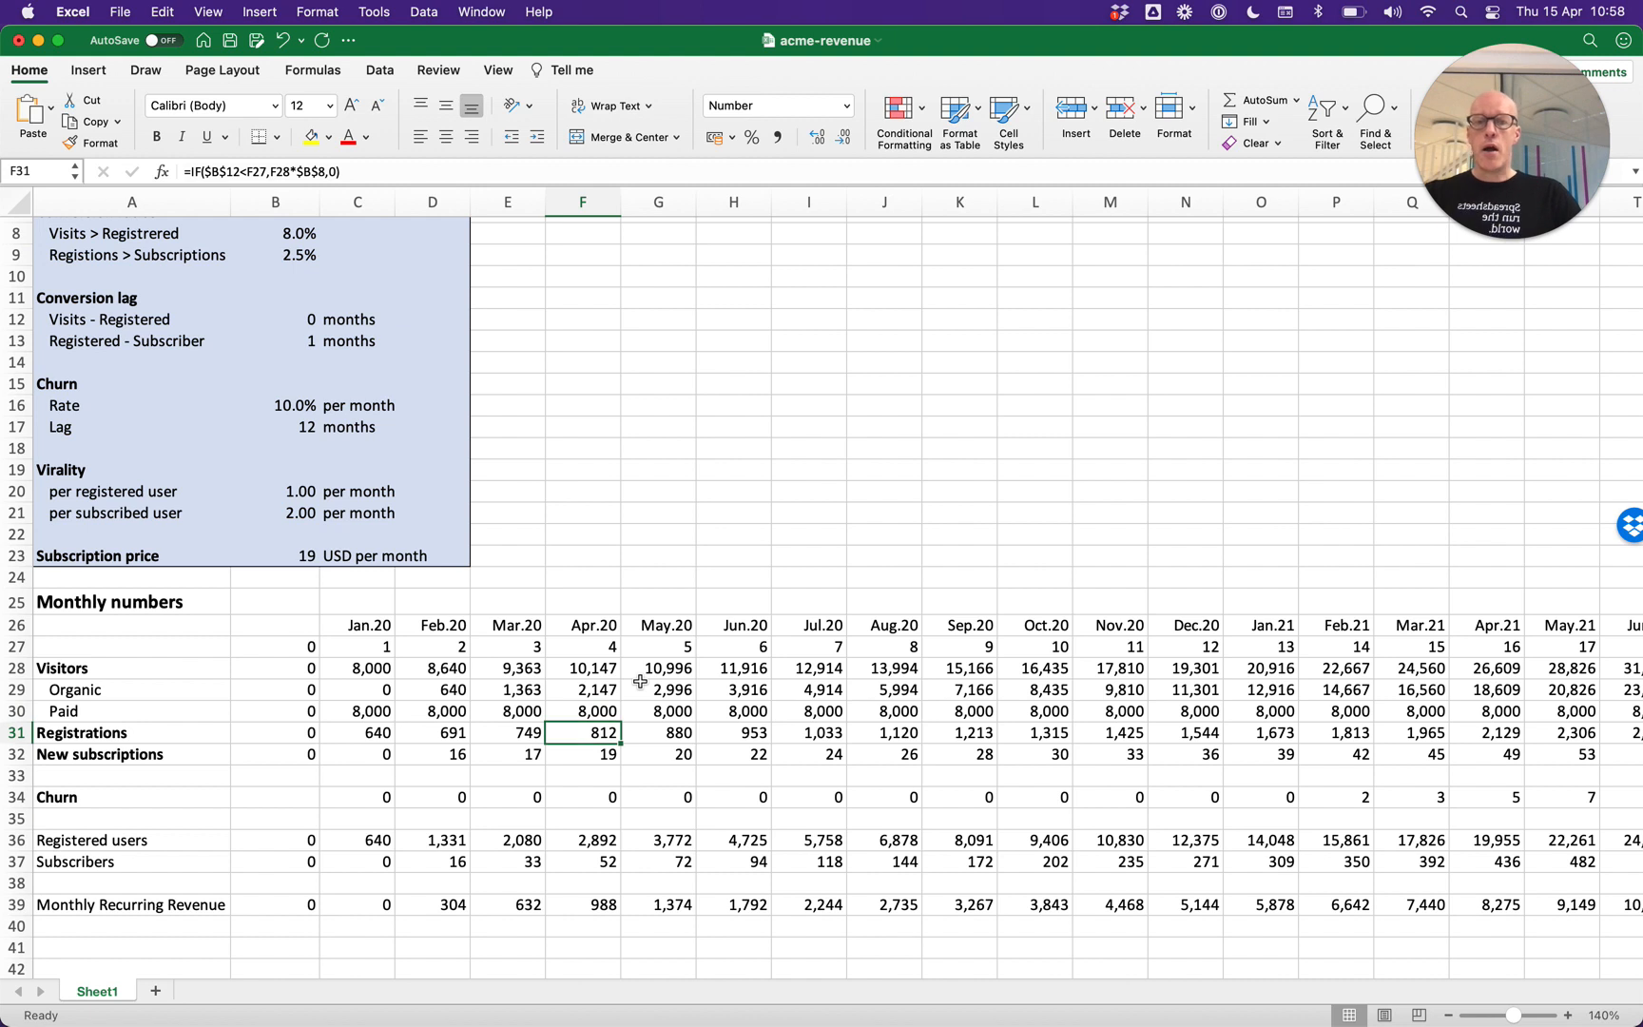
{"action": "key", "text": "Down"}
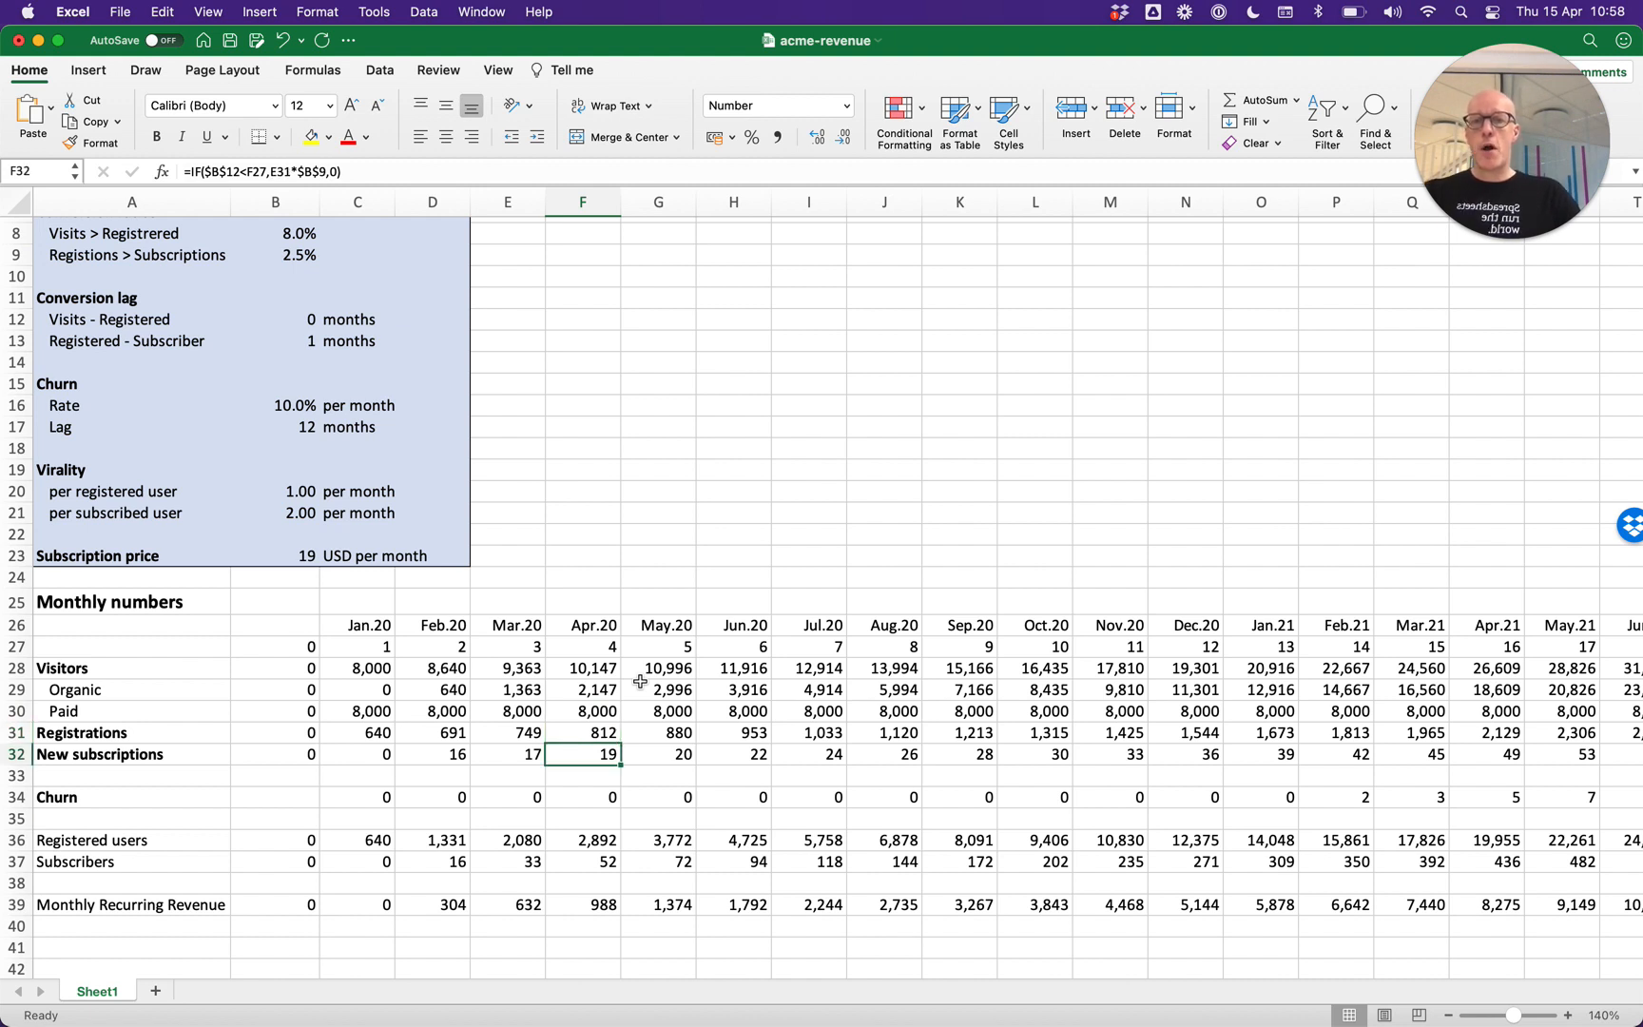
{"action": "key", "text": "Down"}
{"action": "key", "text": "Down"}
{"action": "key", "text": "Down"}
{"action": "key", "text": "Down"}
{"action": "key", "text": "Down"}
{"action": "key", "text": "Down"}
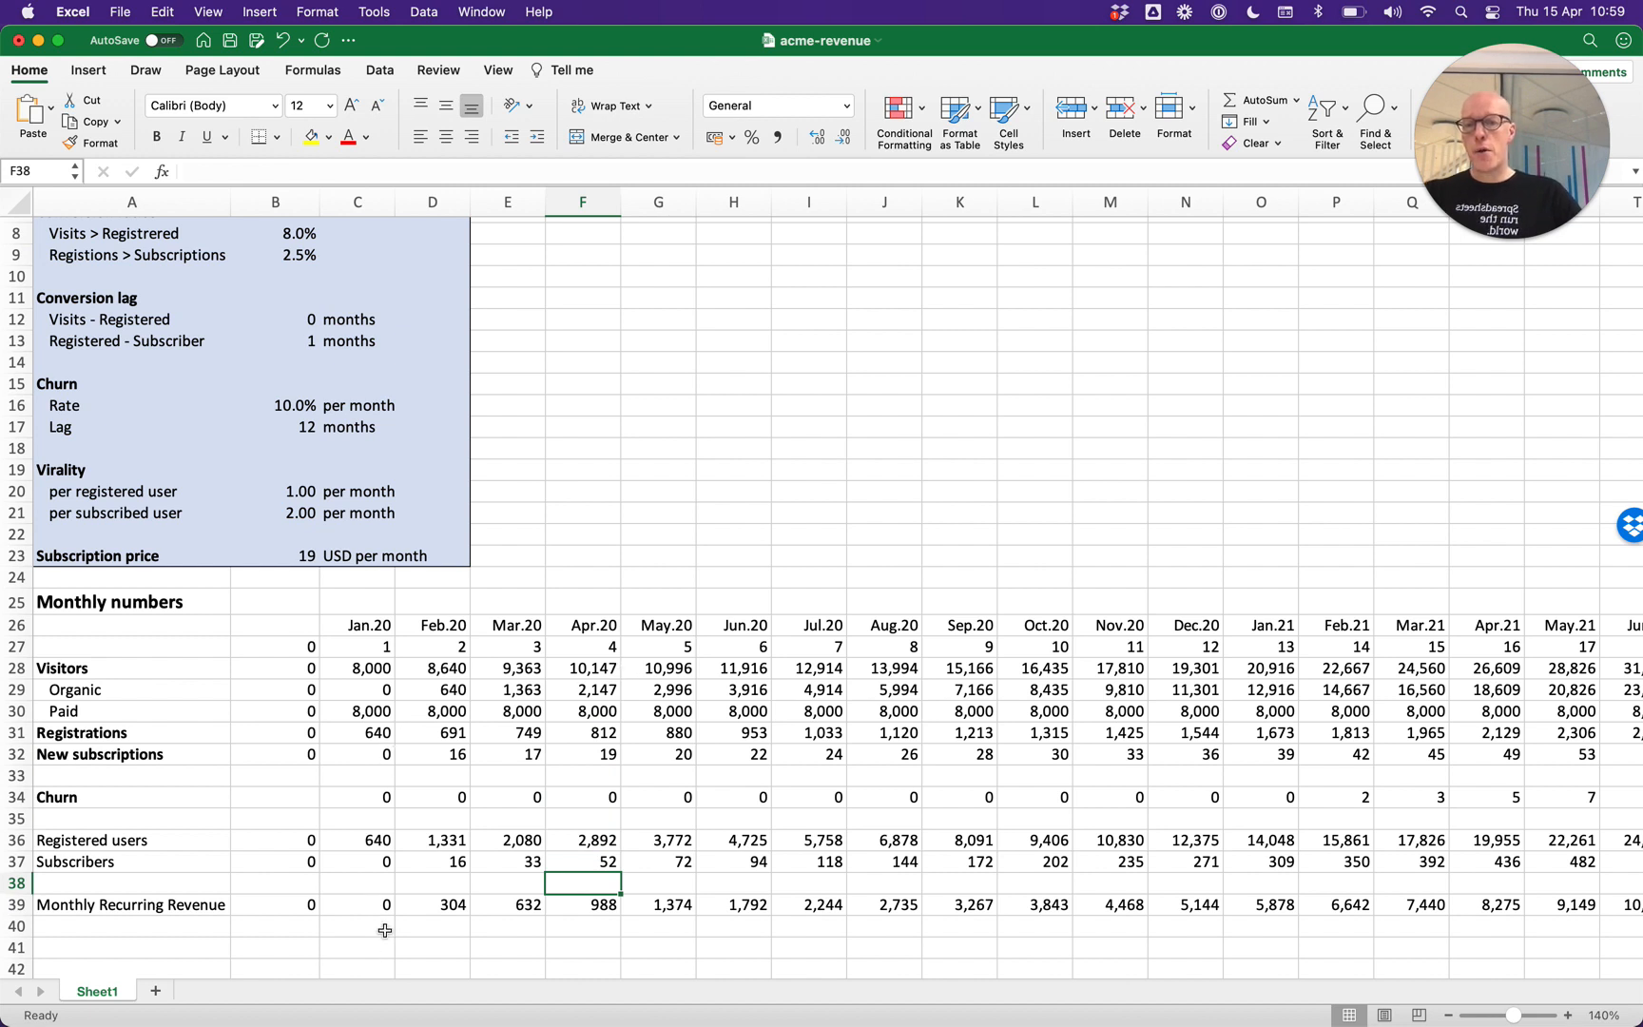
Review the Monthly Recurring Revenue row from Jan.20 onward, check its Jan.20 formula, and return to the assumptions.
{"action": "left_click_drag", "start_coordinate": [382, 903], "coordinate": [1065, 905]}
{"action": "left_click", "coordinate": [371, 904]}
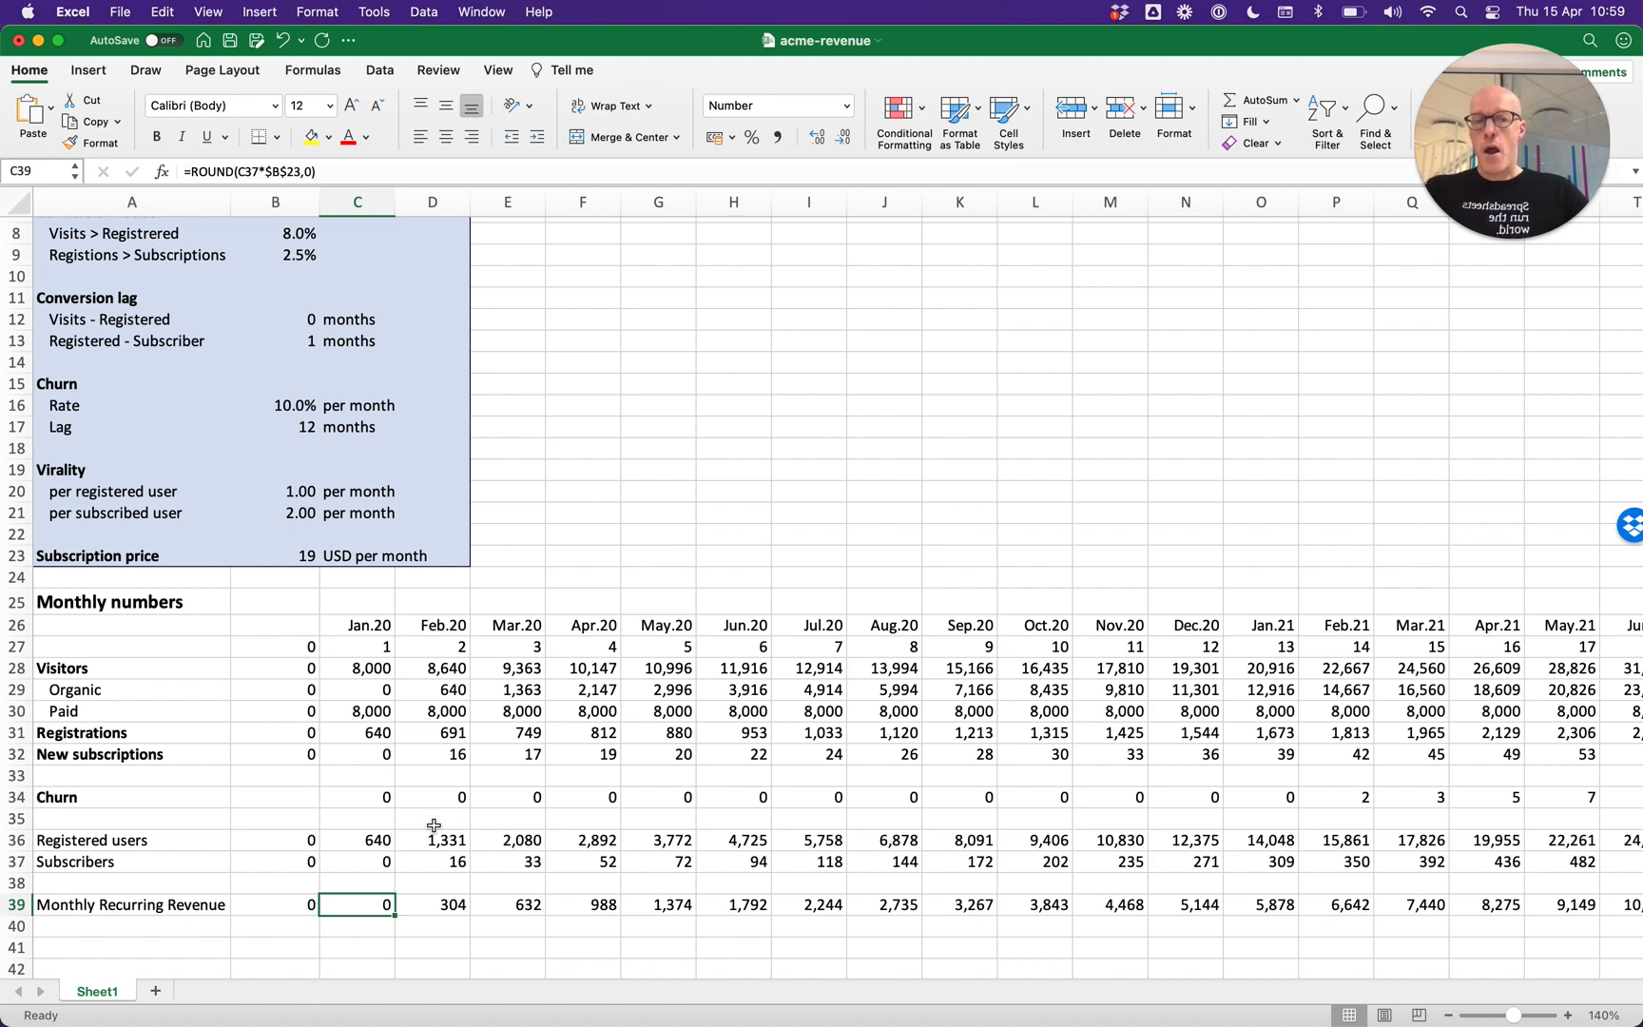
{"action": "scroll", "coordinate": [466, 824], "scroll_direction": "up", "scroll_amount": 1}
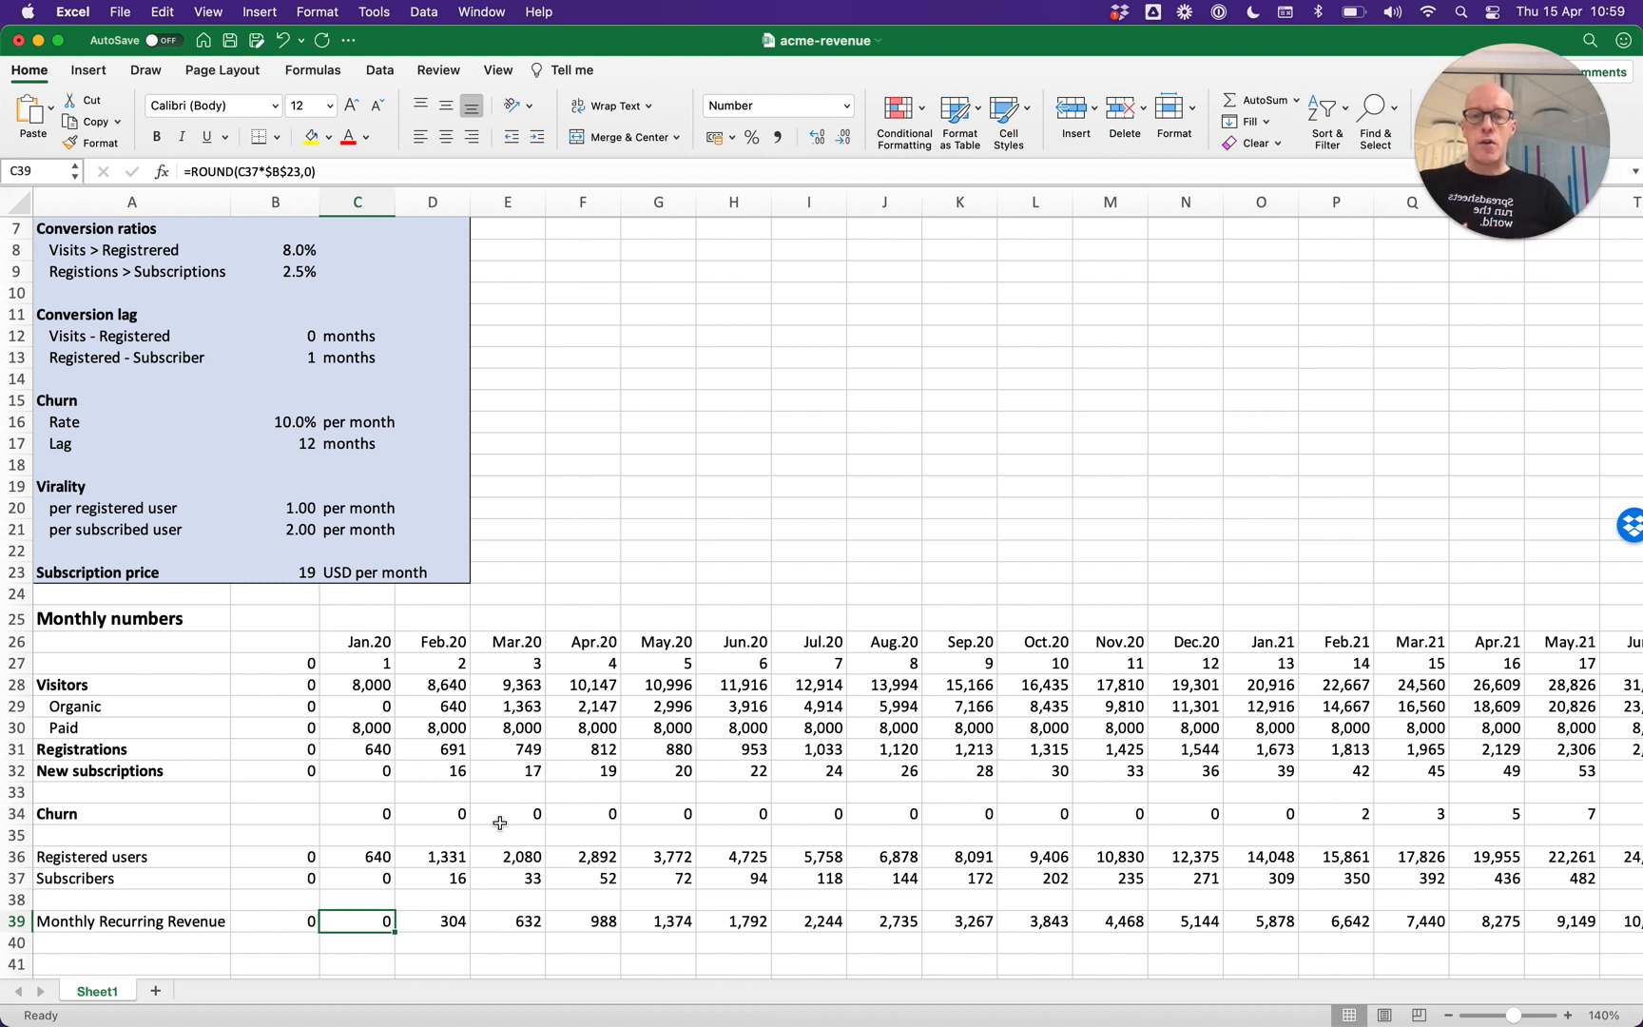
{"action": "scroll", "coordinate": [445, 826], "scroll_direction": "up", "scroll_amount": 5}
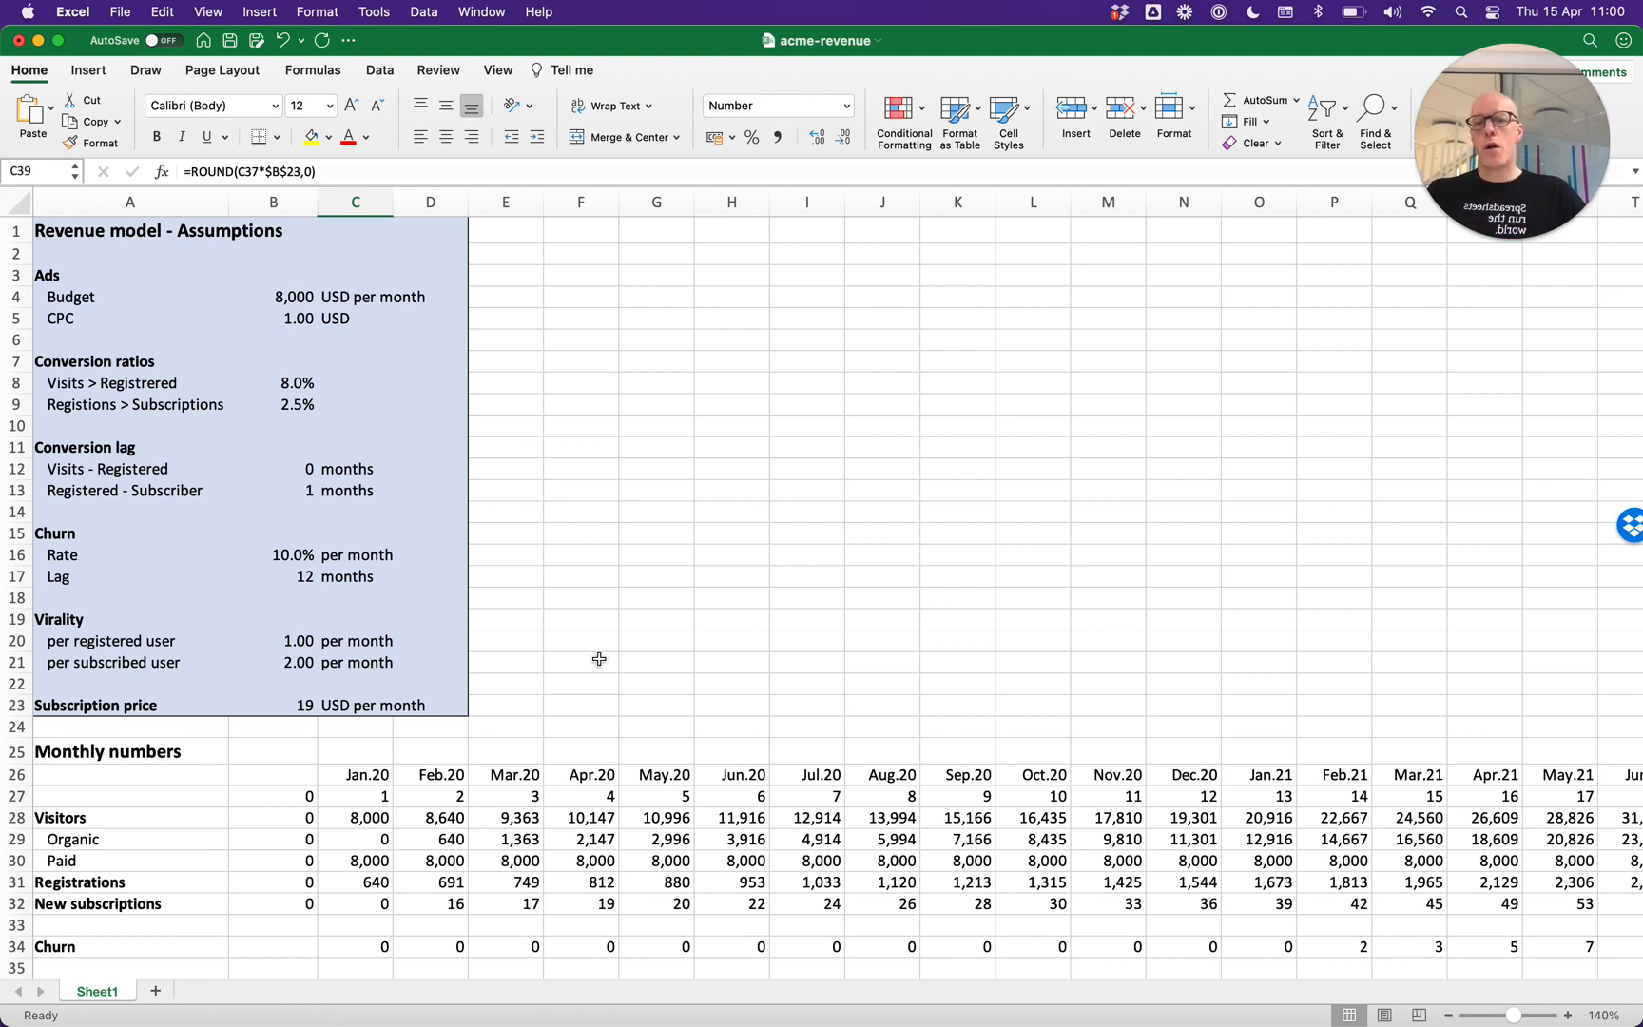
Switch to GRID in Chrome and create a new document titled "Project ACME revenue model".
{"action": "key", "text": "super+Tab"}
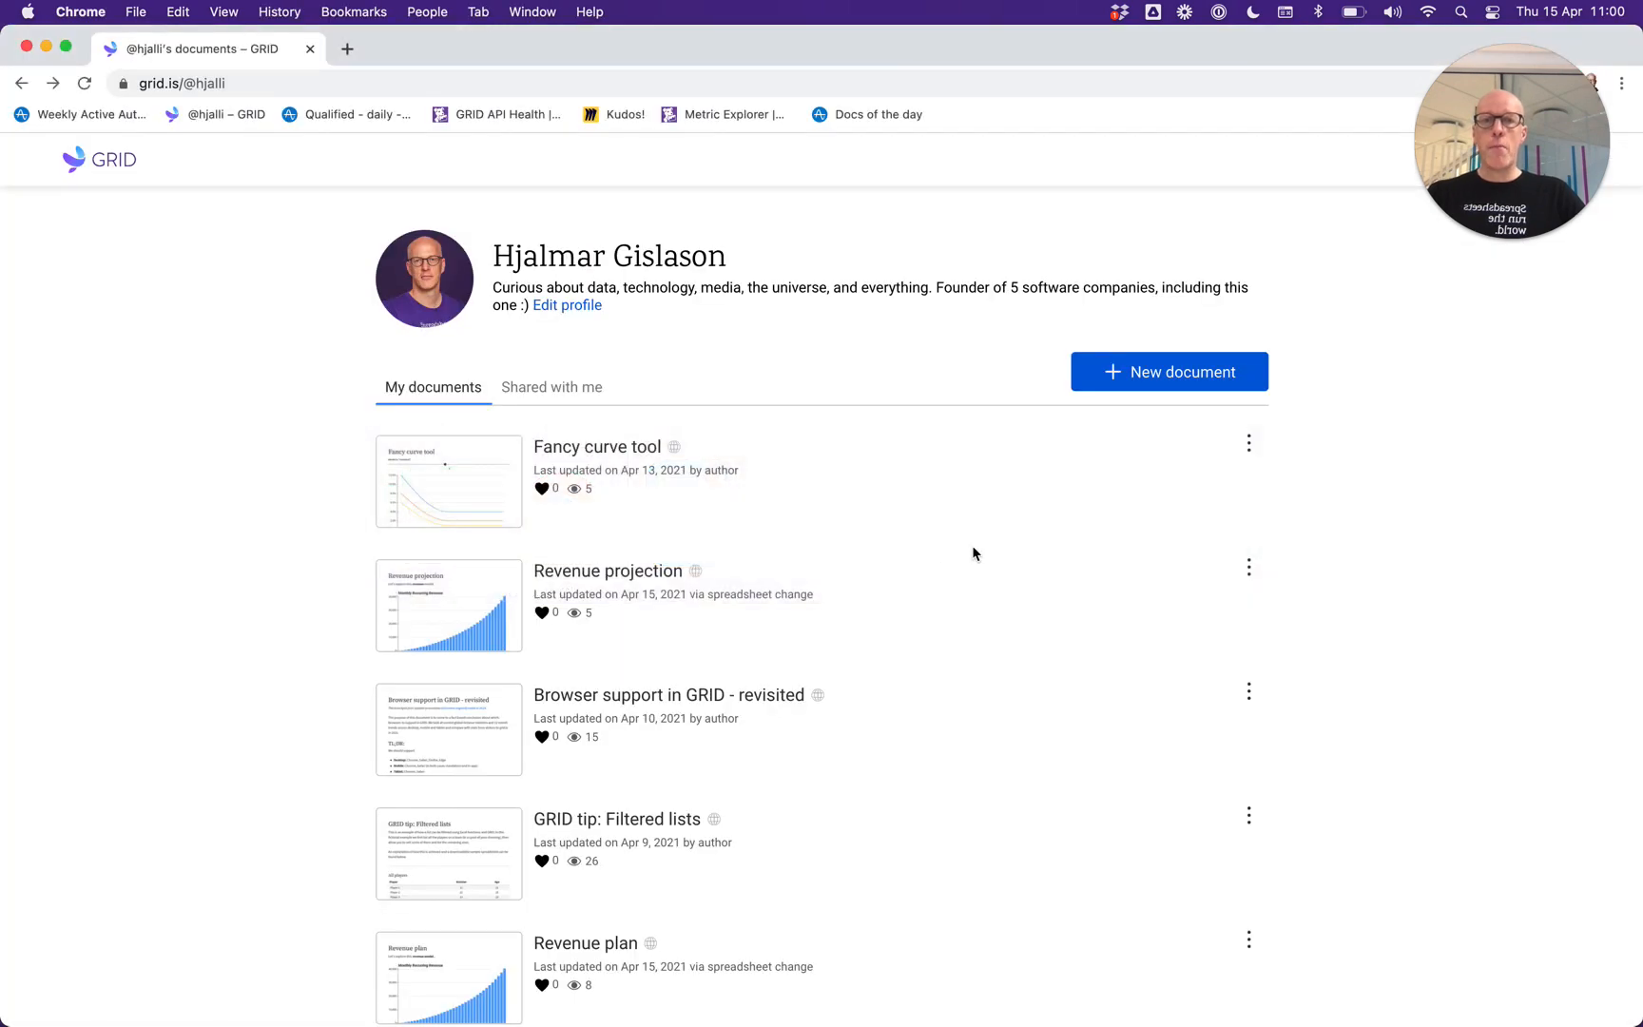
{"action": "left_click", "coordinate": [1171, 376]}
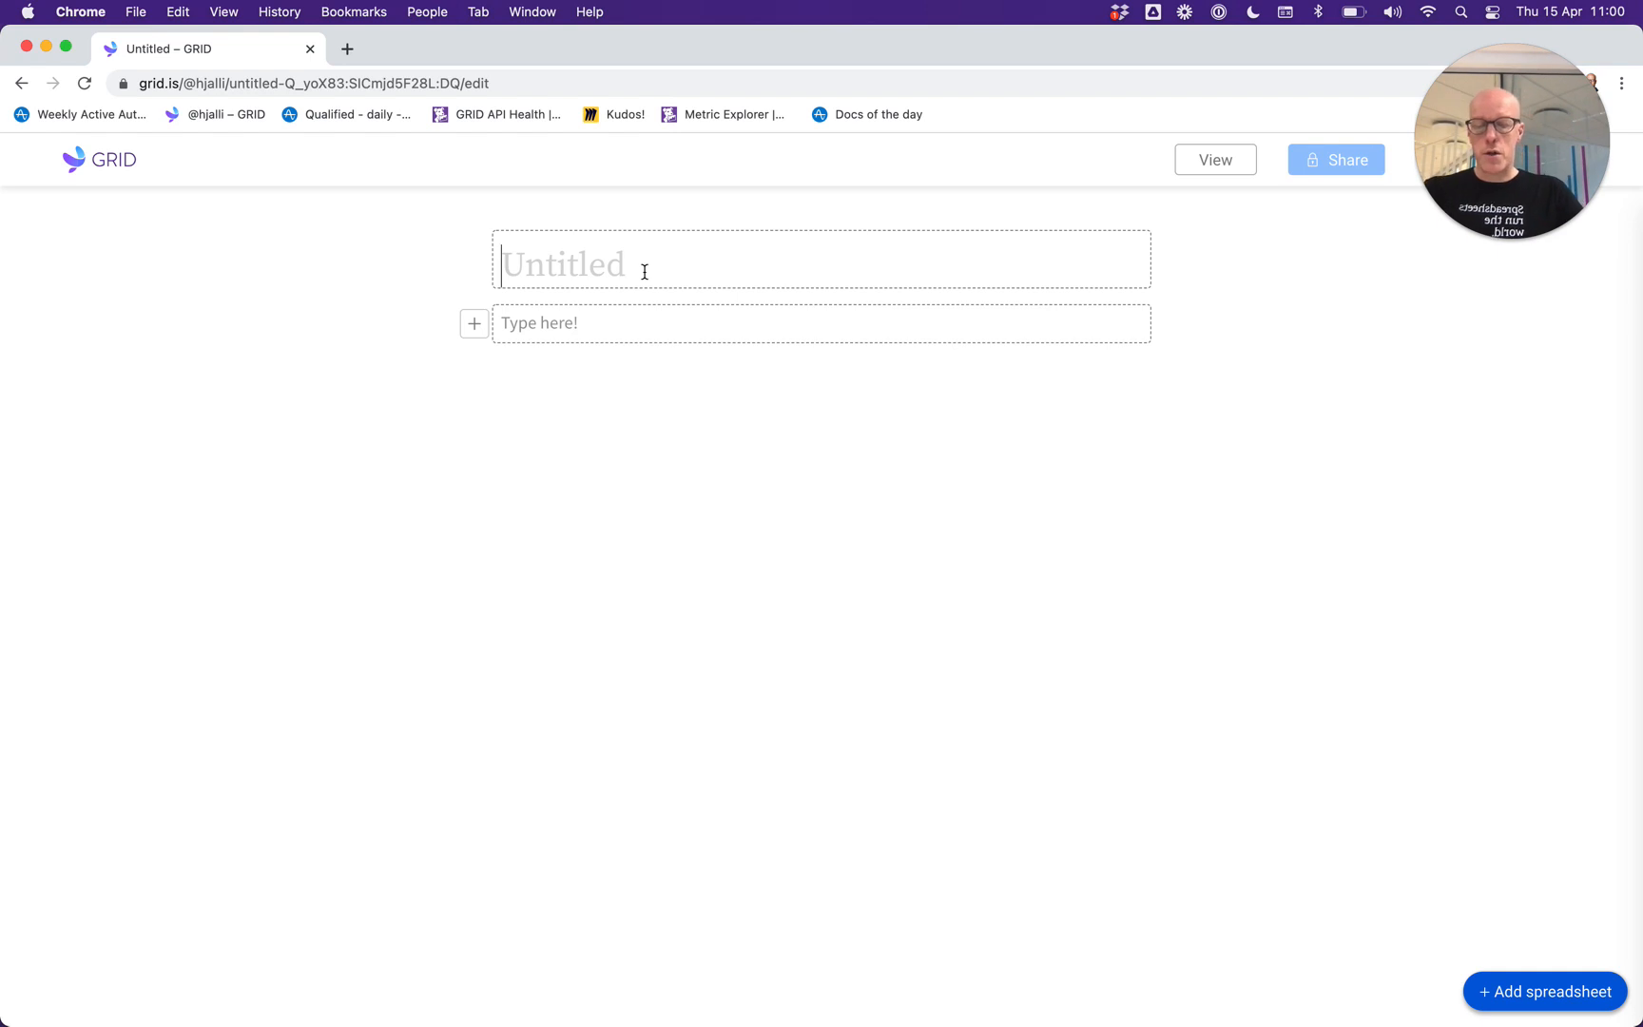
{"action": "type", "text": "Proj"}
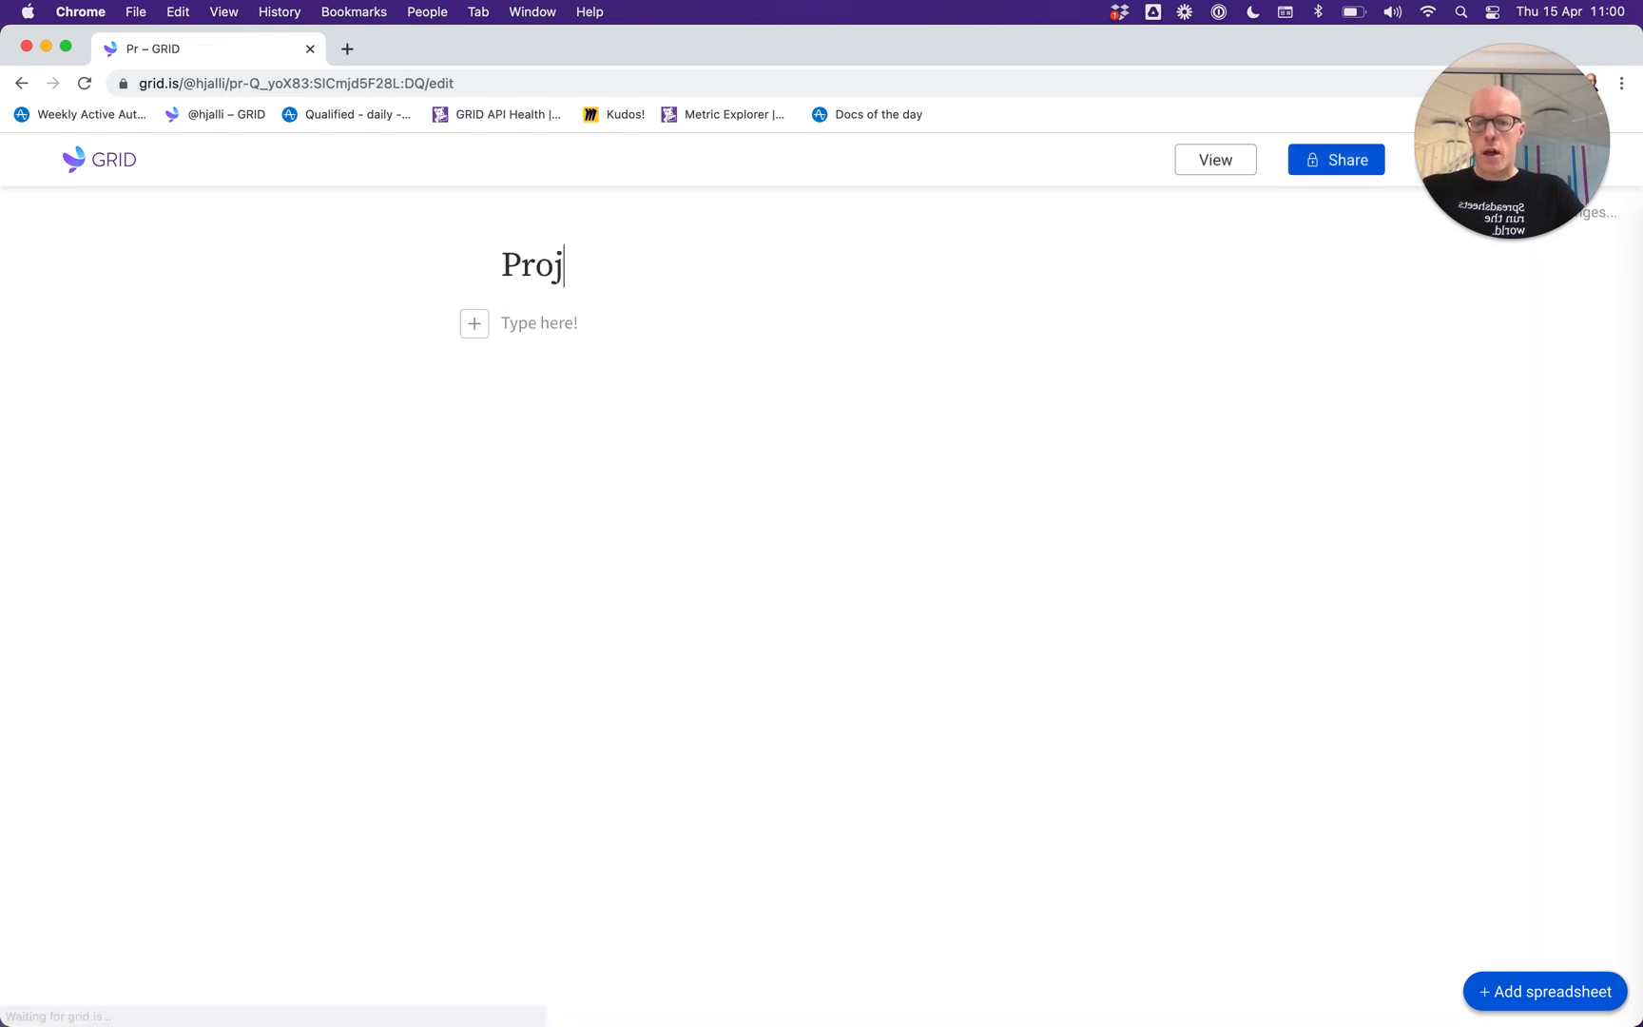
{"action": "type", "text": "ect ACME "}
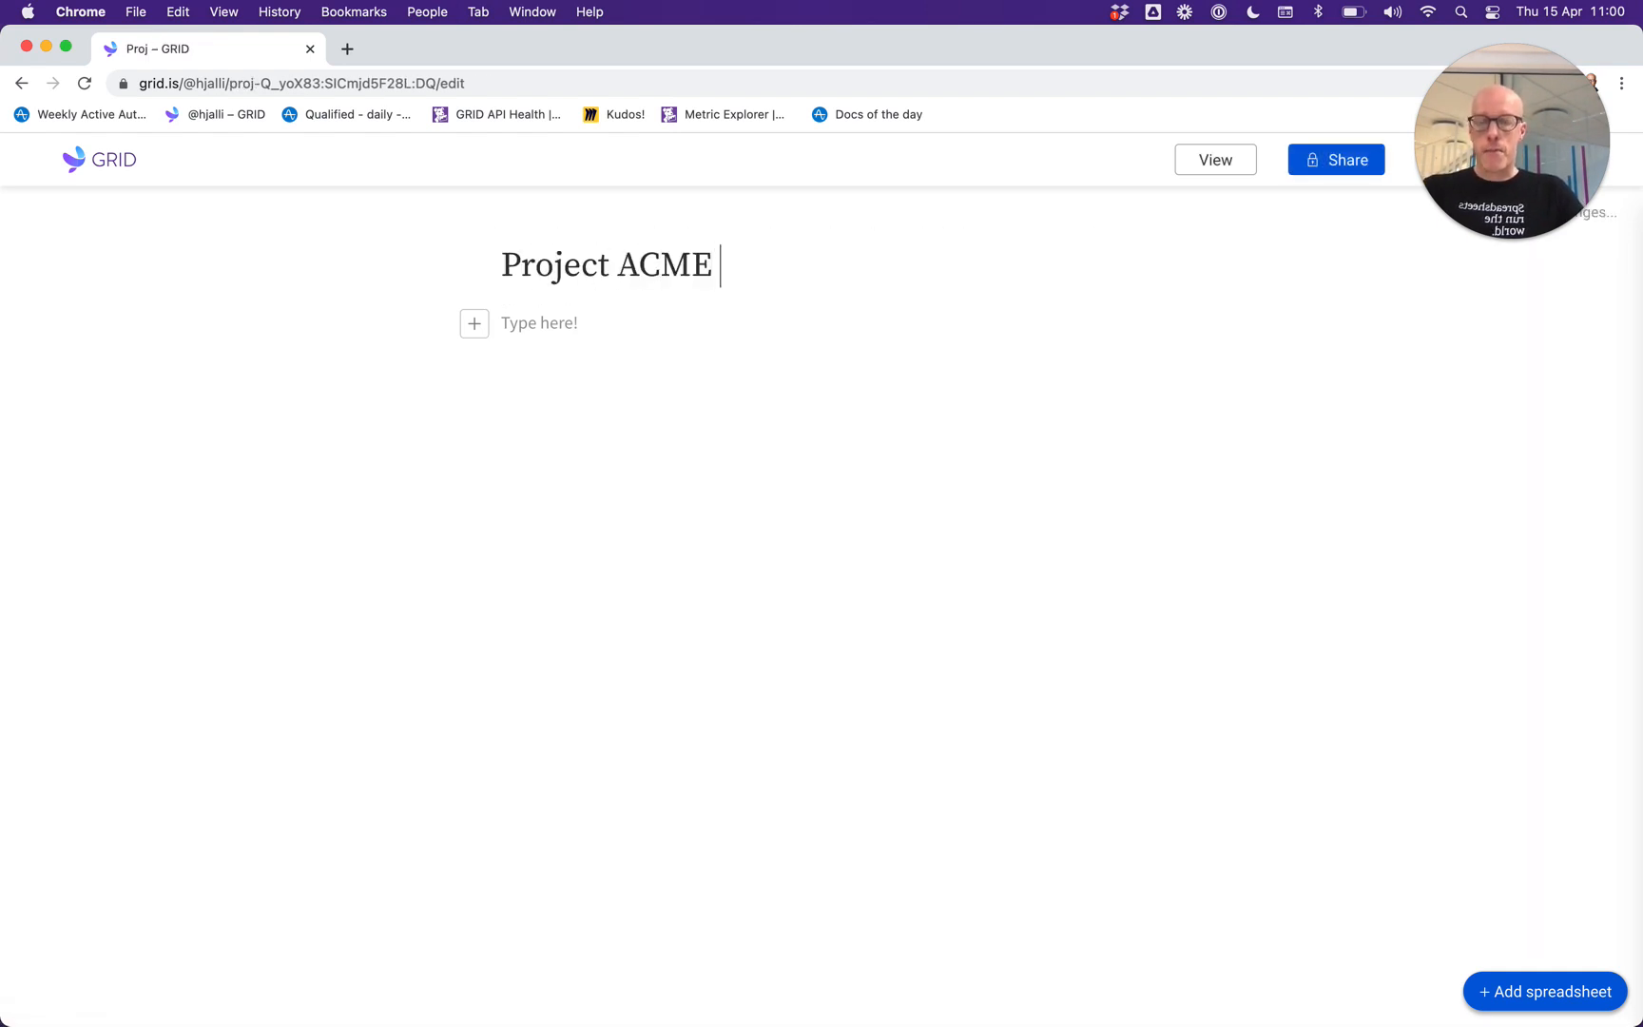
{"action": "type", "text": "reven"}
{"action": "key", "text": "BackSpace"}
{"action": "type", "text": "e"}
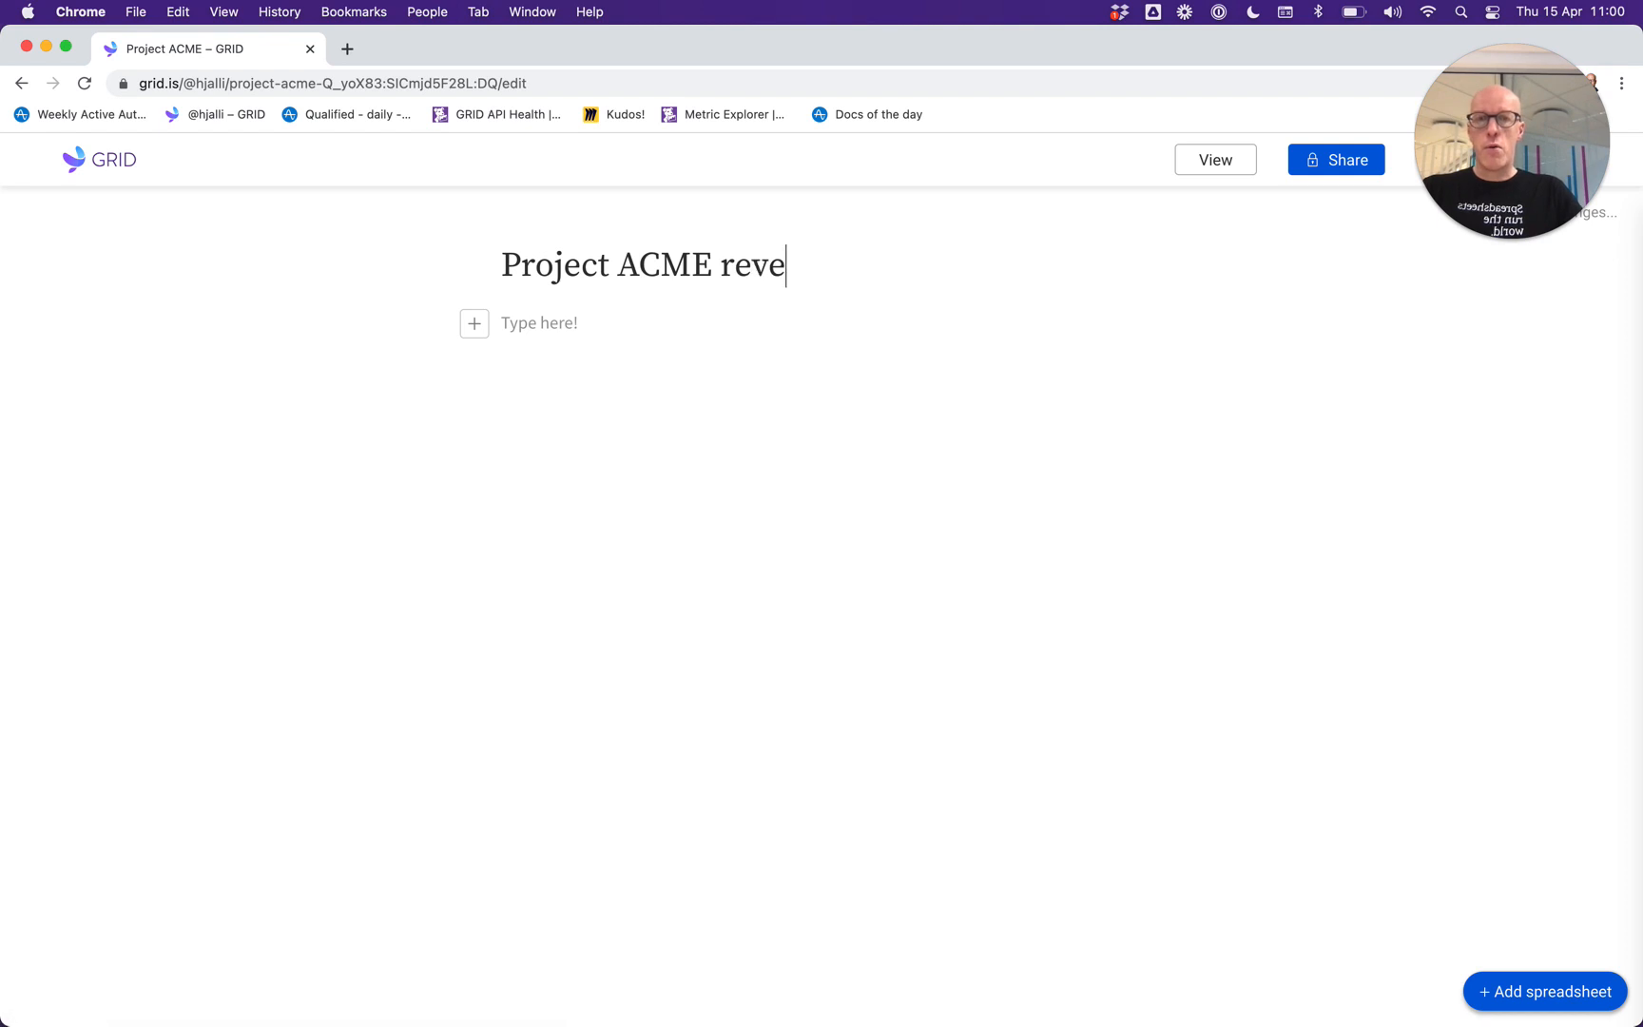
{"action": "type", "text": "nue model"}
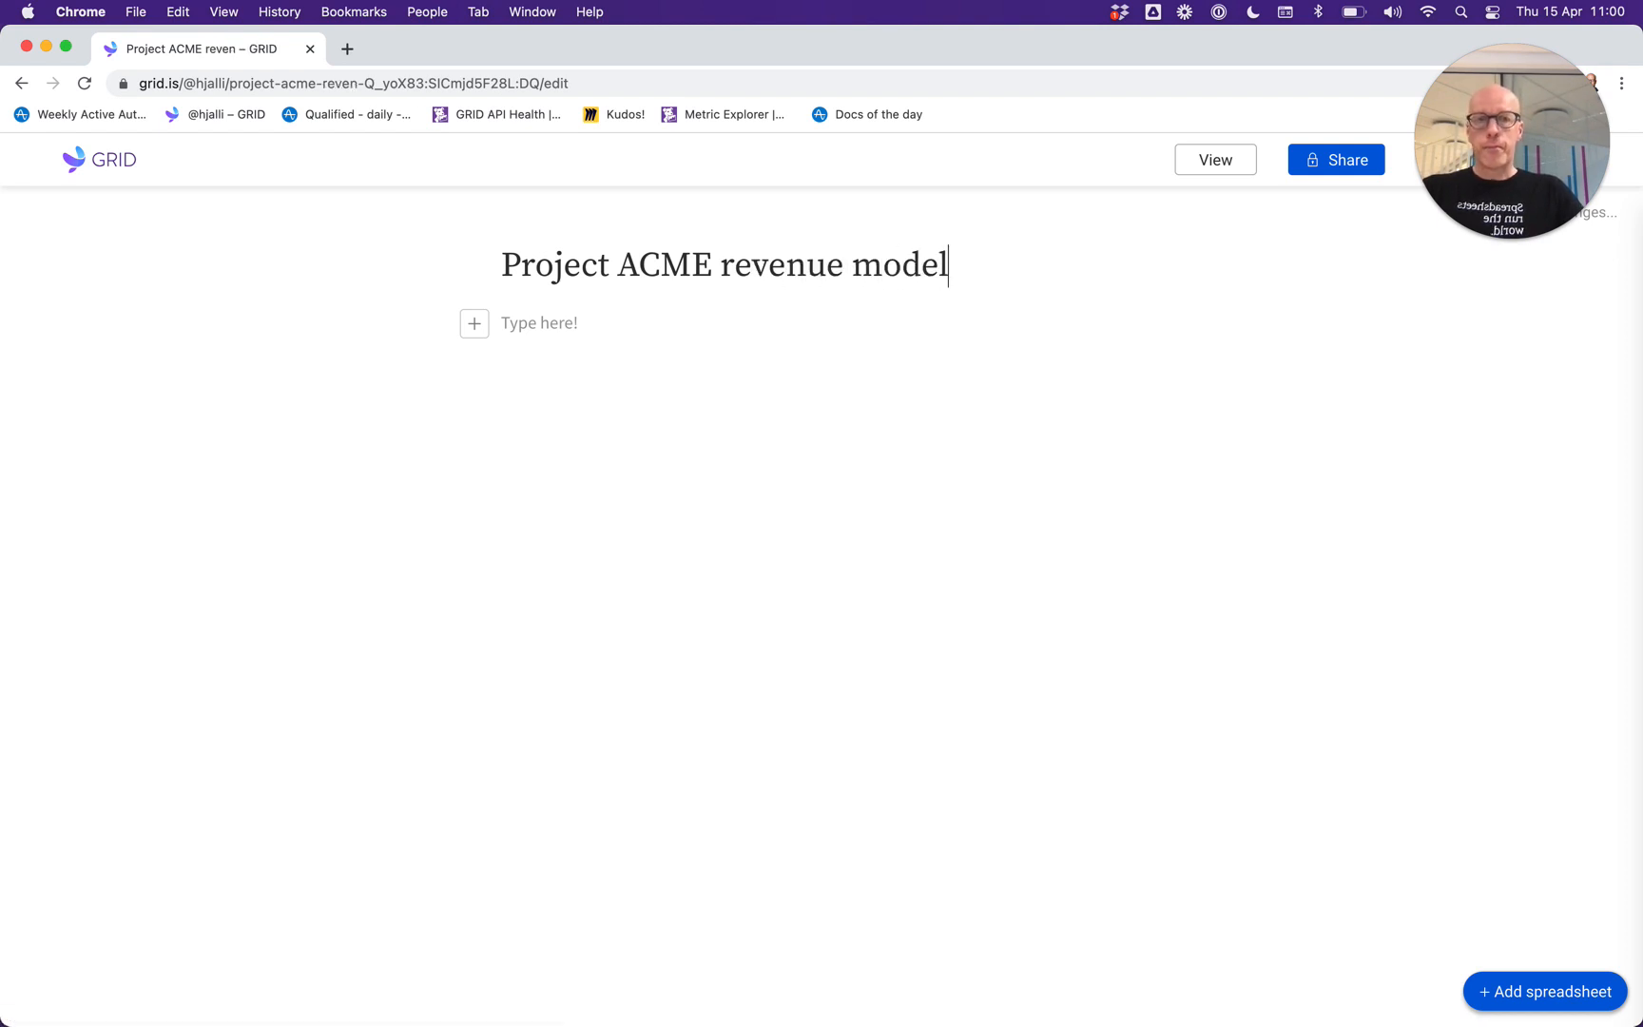
Enter the body text "Let's explore this revenue..." below the document title.
{"action": "key", "text": "Return"}
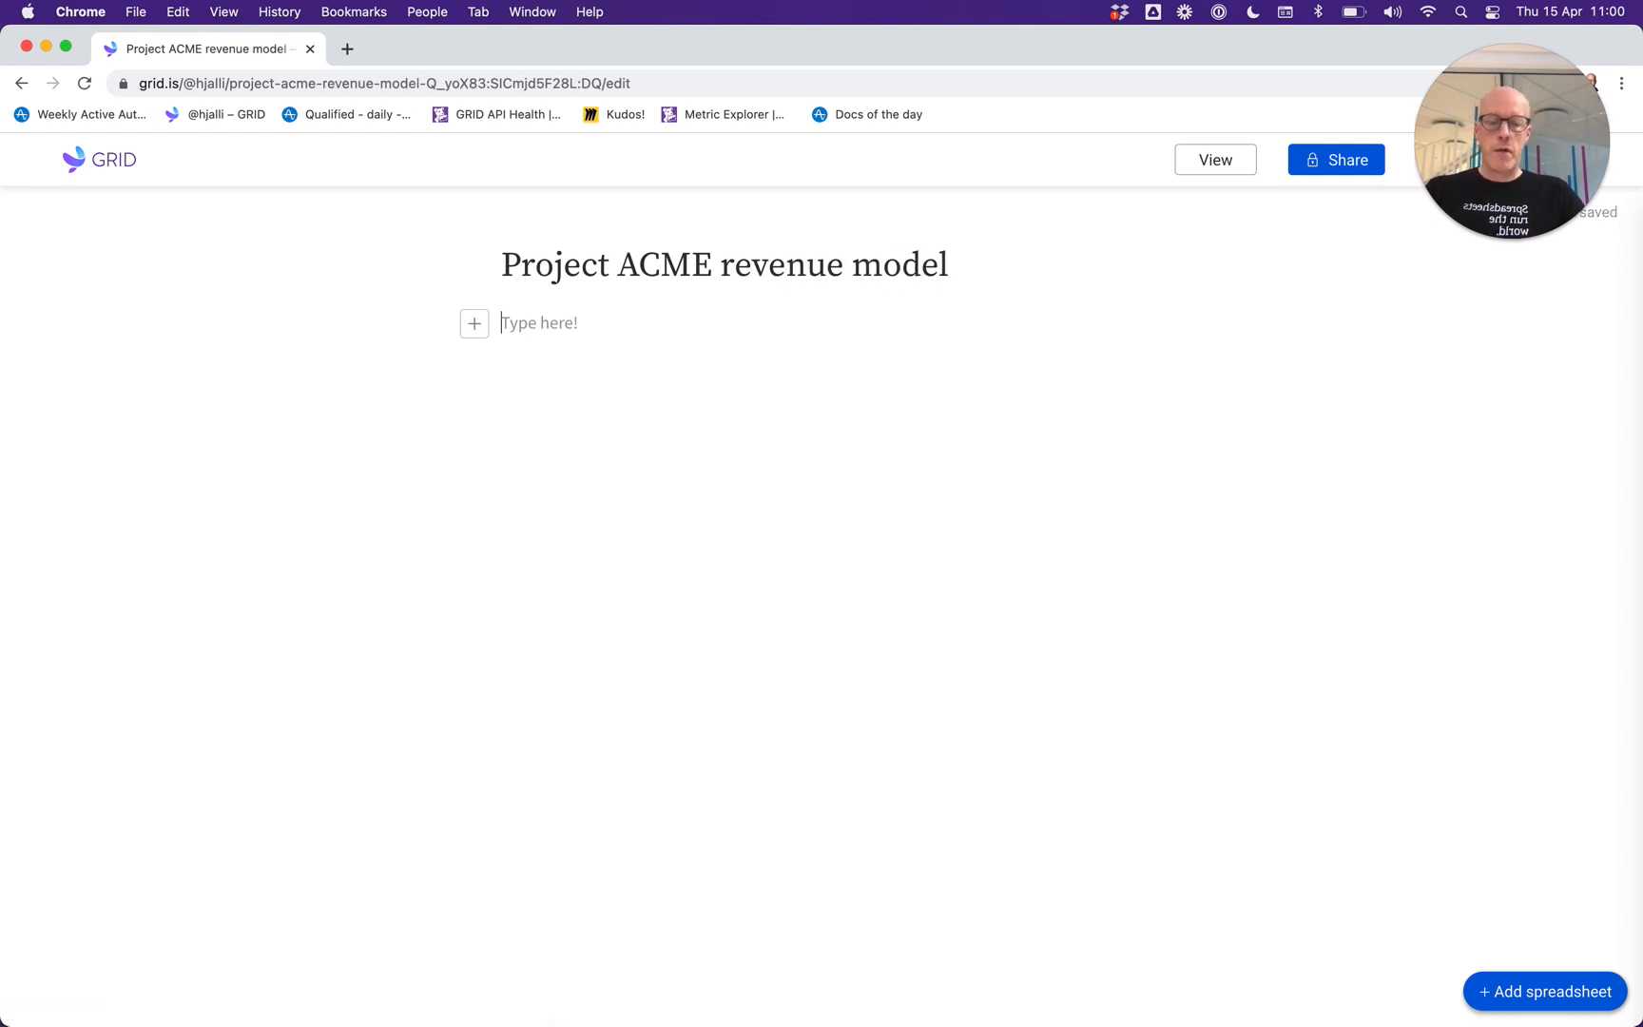
{"action": "type", "text": "Let's"}
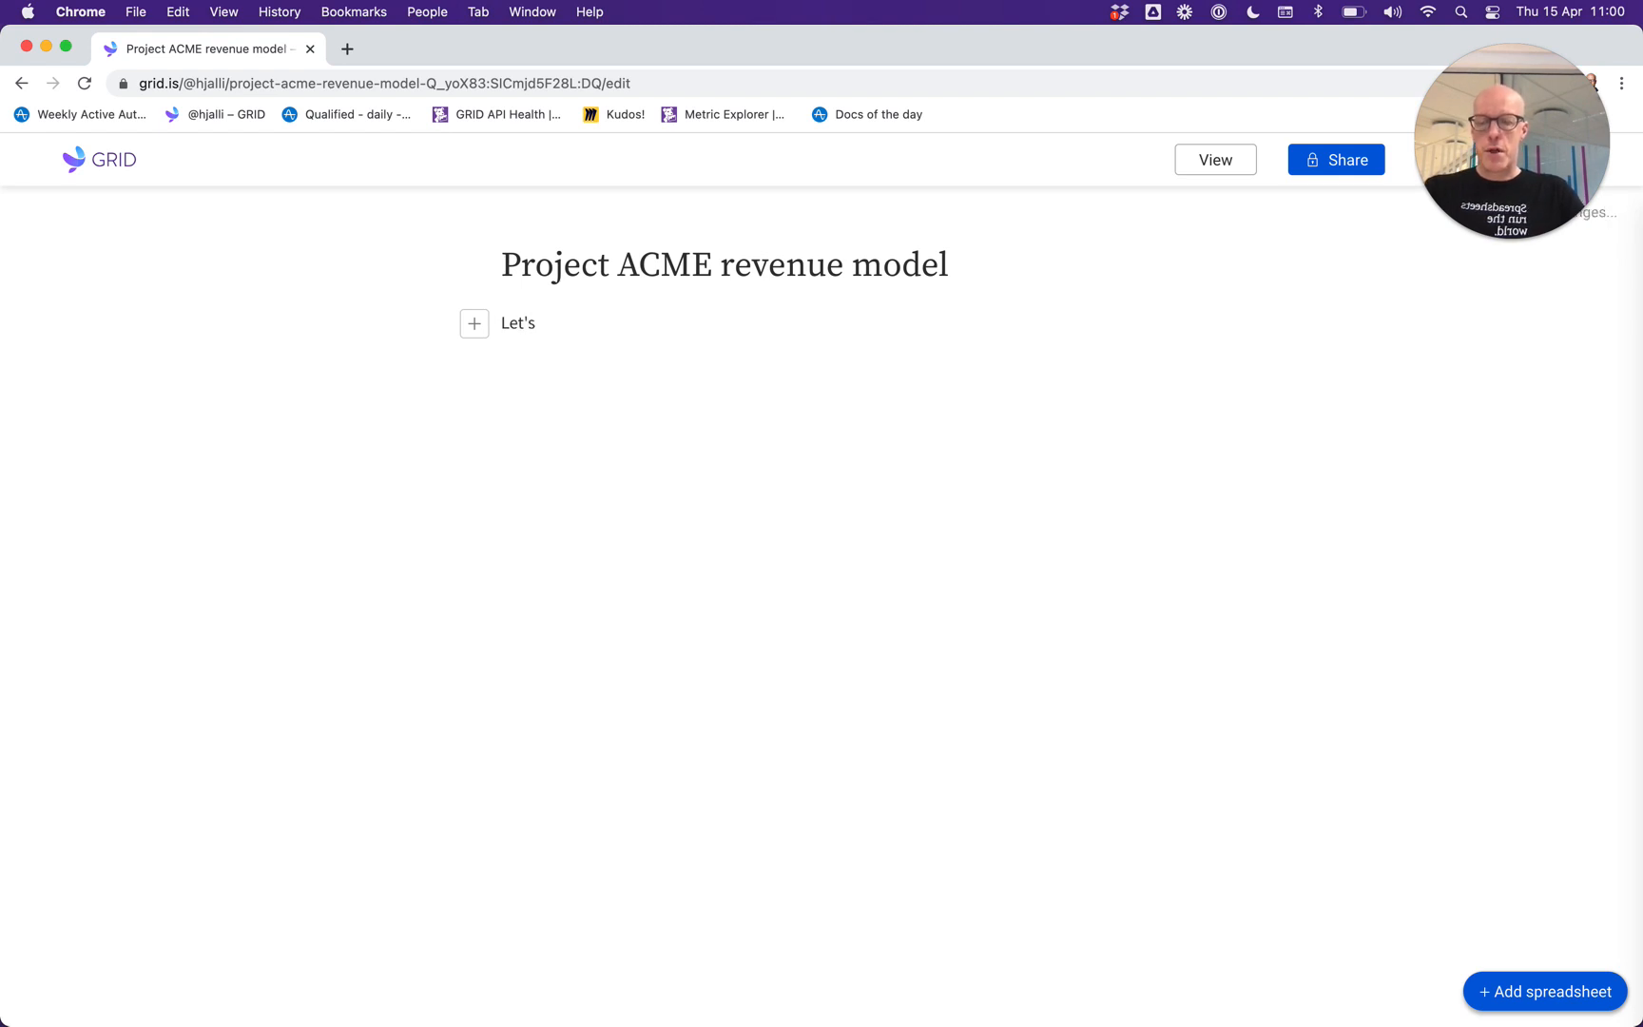
{"action": "type", "text": " explore thi"}
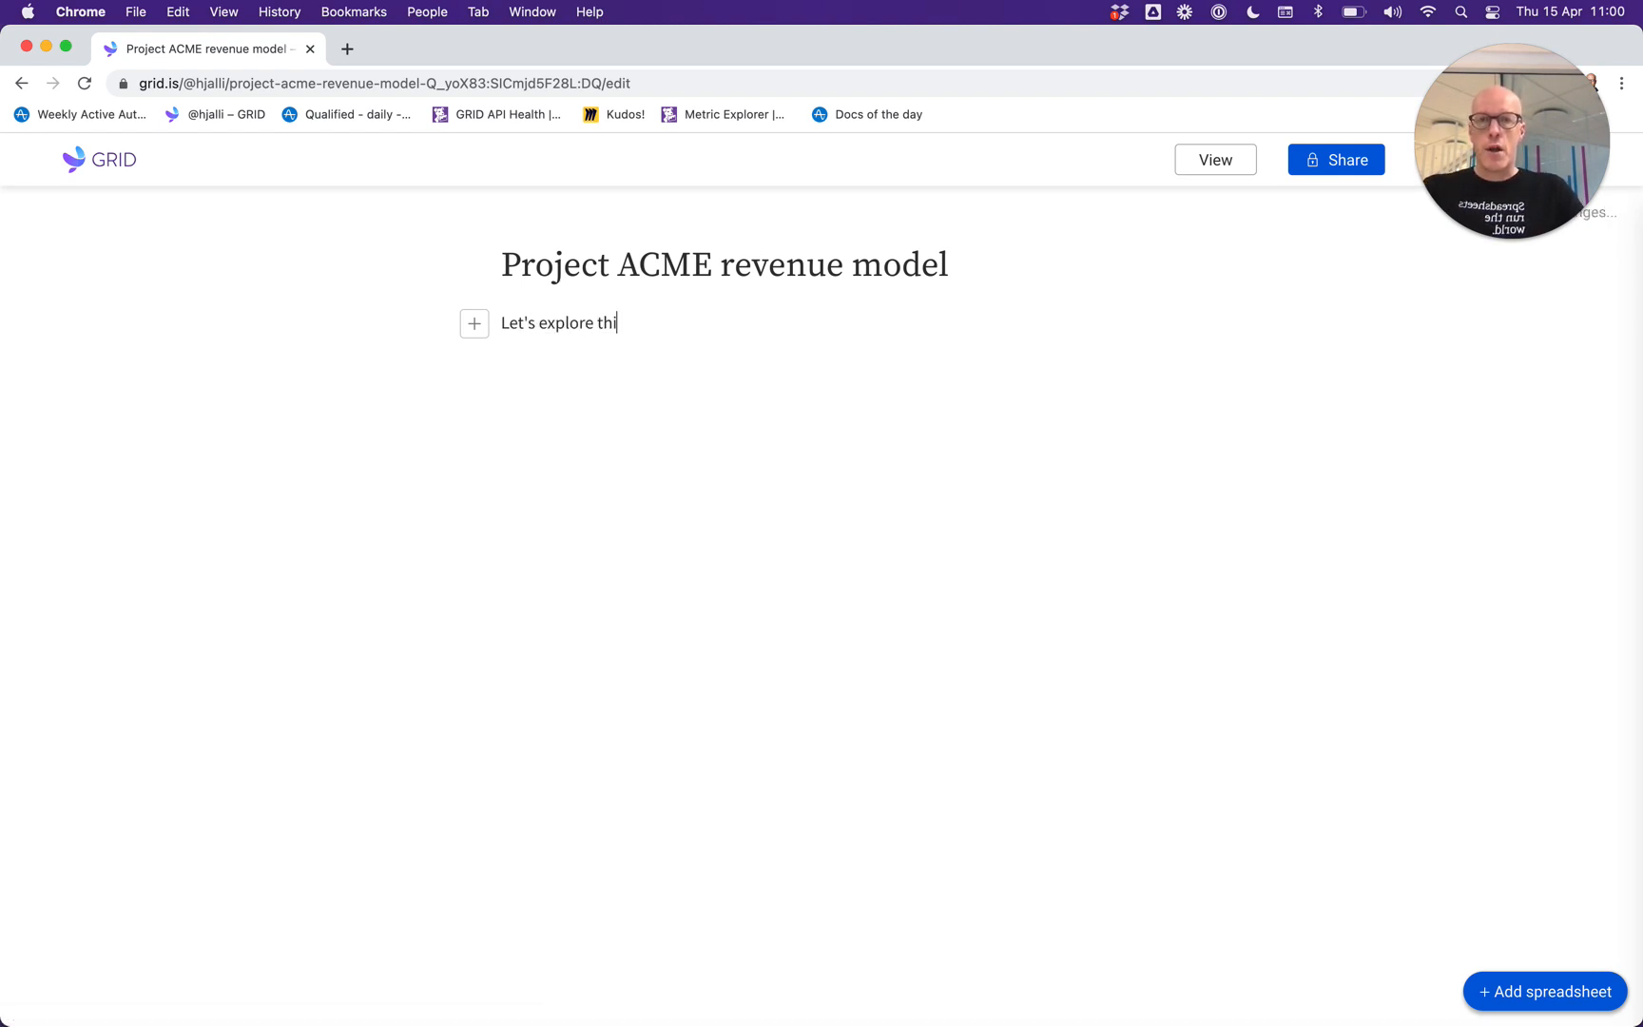
{"action": "type", "text": "s revenue"}
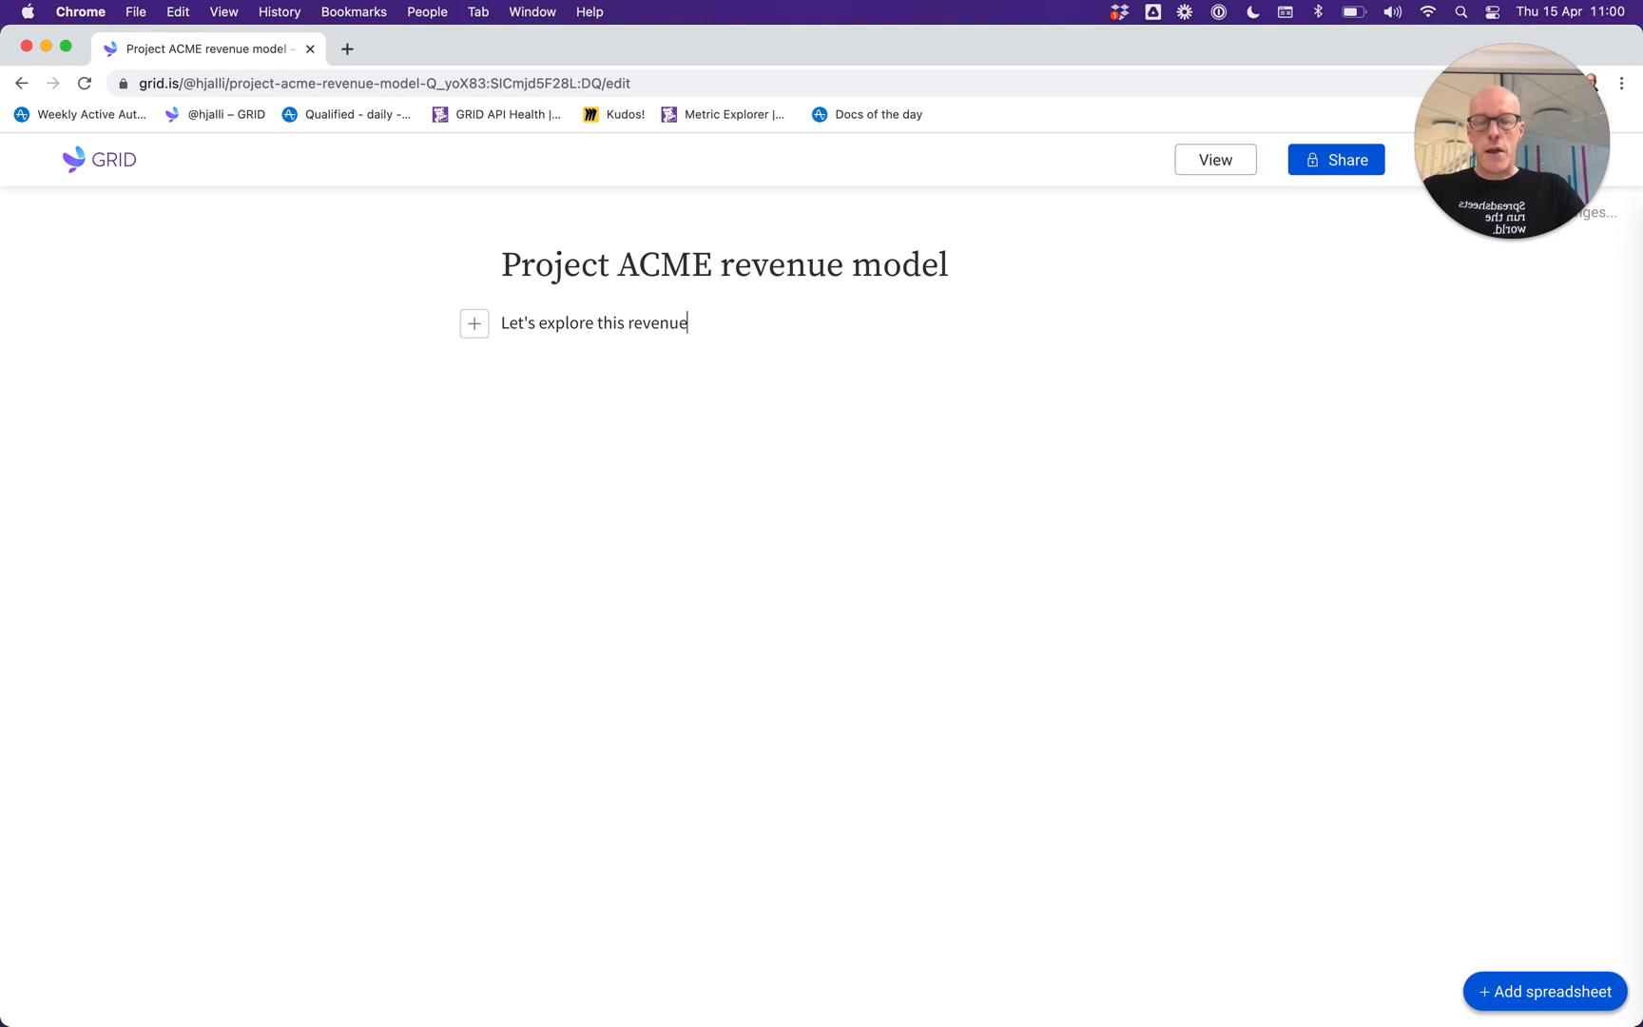
{"action": "type", "text": "..."}
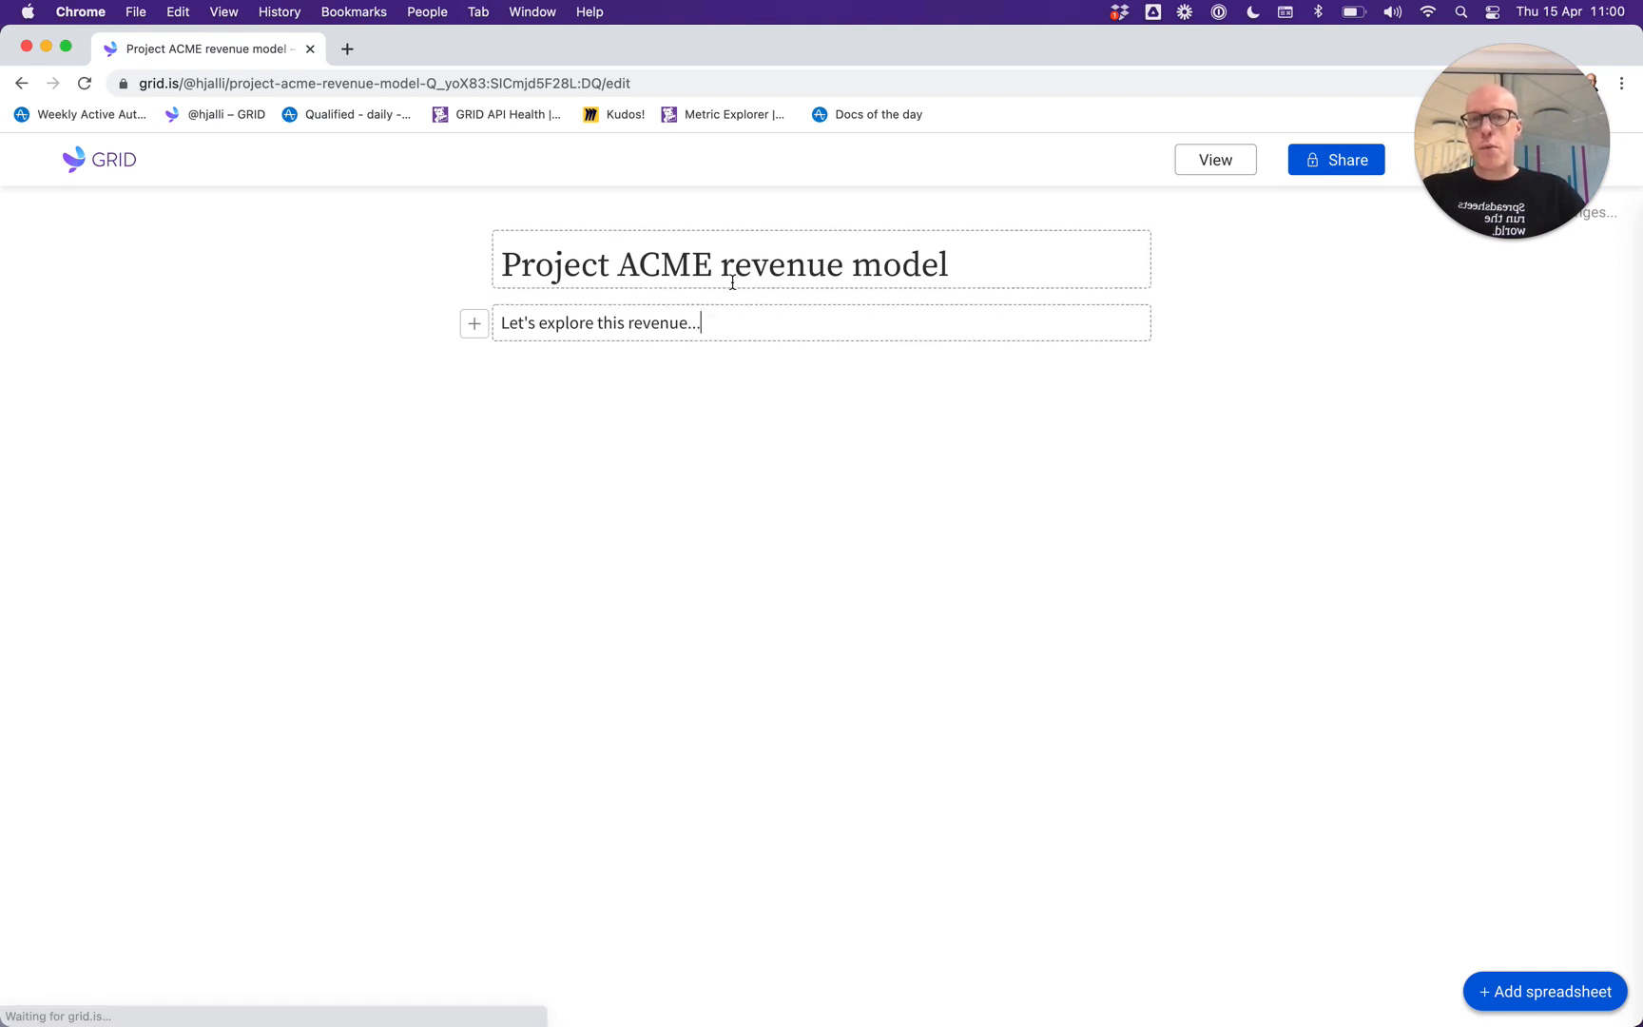
Try bold formatting on the word "explore" in the body text and remove it again.
{"action": "double_click", "coordinate": [573, 325]}
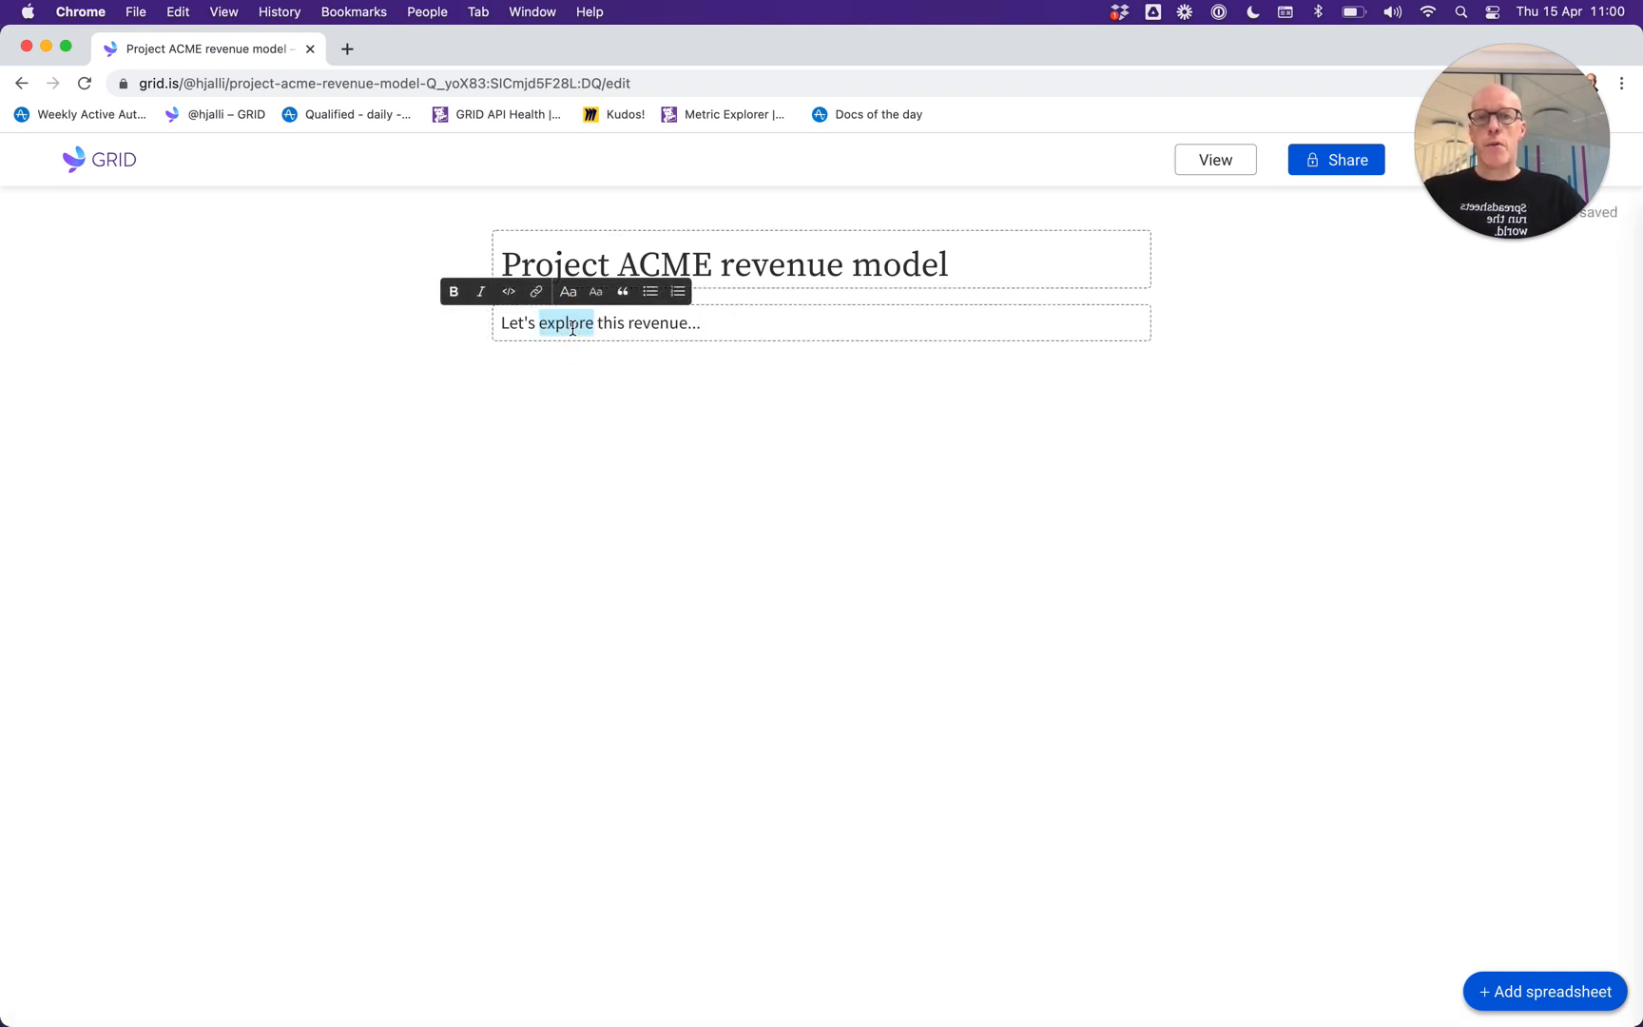
{"action": "left_click", "coordinate": [454, 291]}
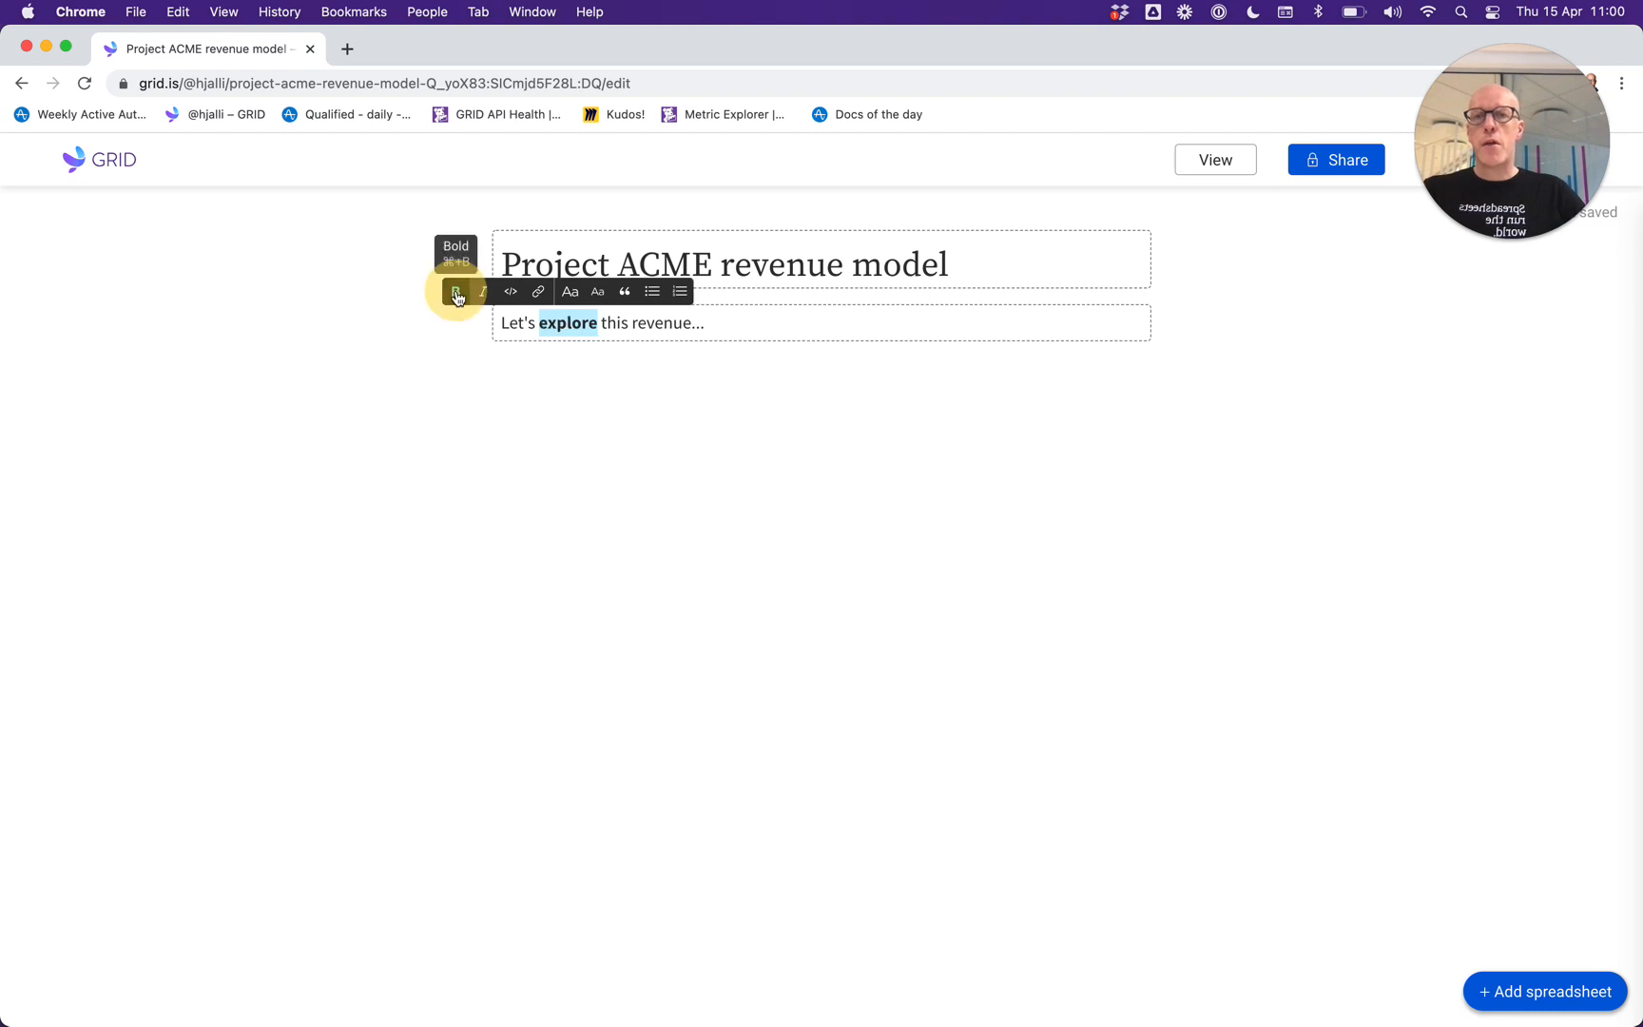
{"action": "left_click", "coordinate": [455, 291]}
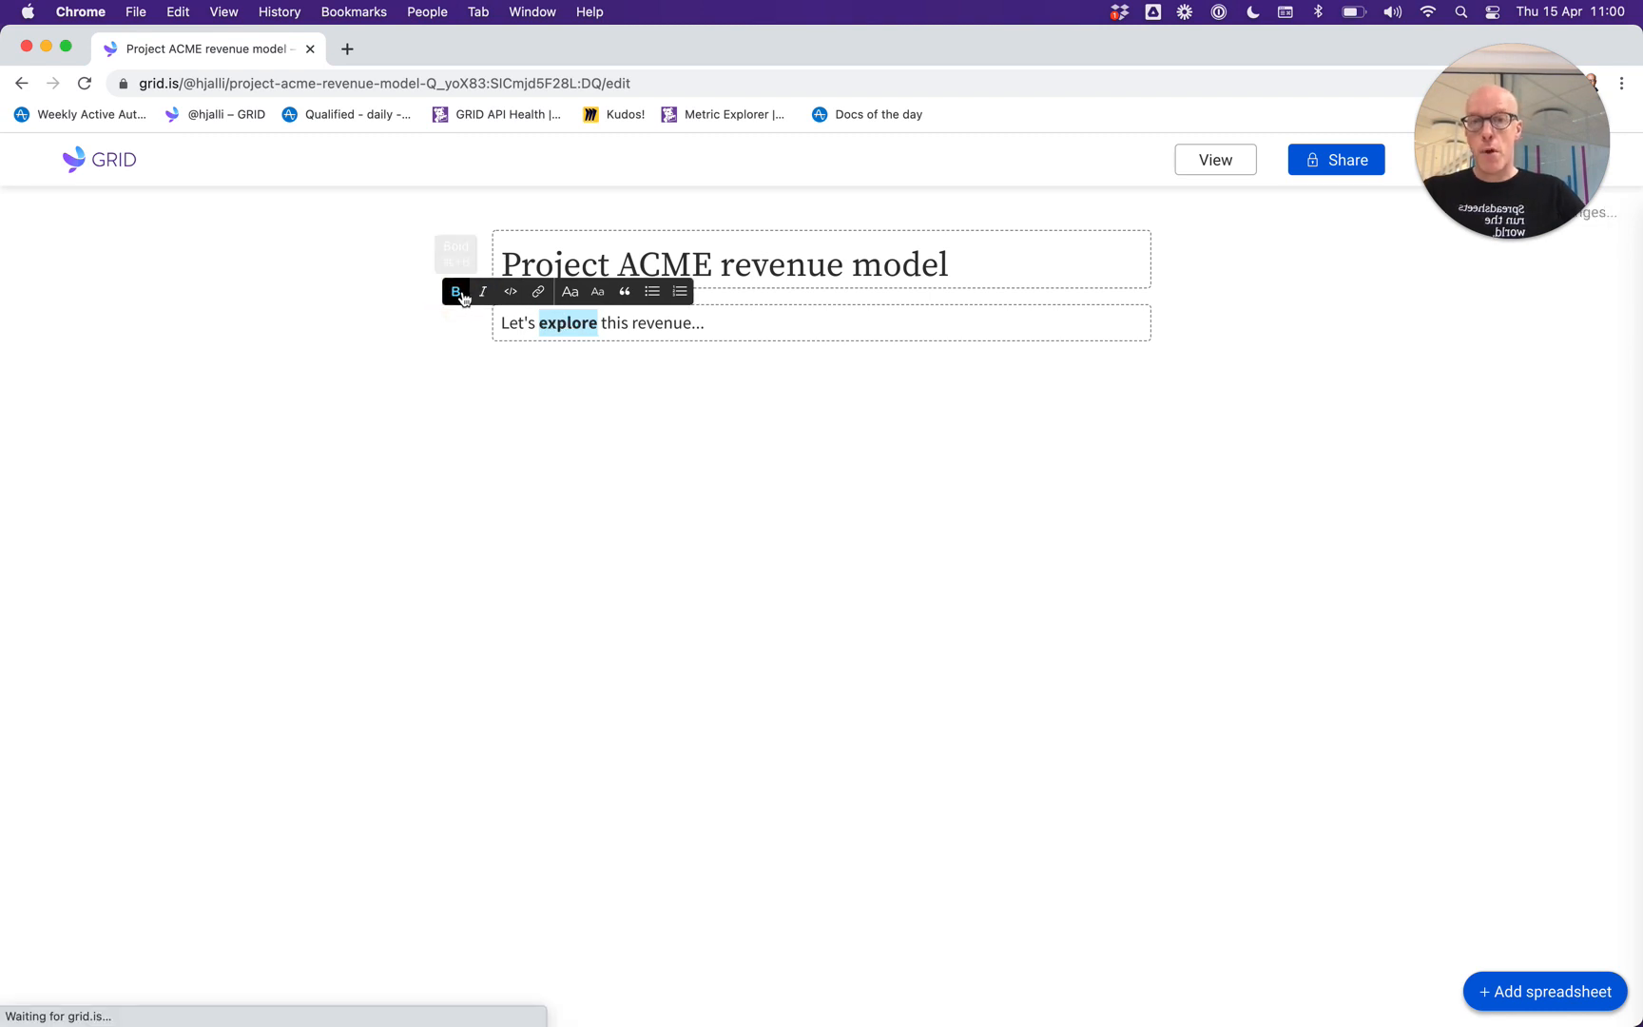
Start a new paragraph below the body text and add acme-revenue.xlsx from the Grid subfolder of the personal folder in the first listed Dropbox account.
{"action": "left_click", "coordinate": [725, 325]}
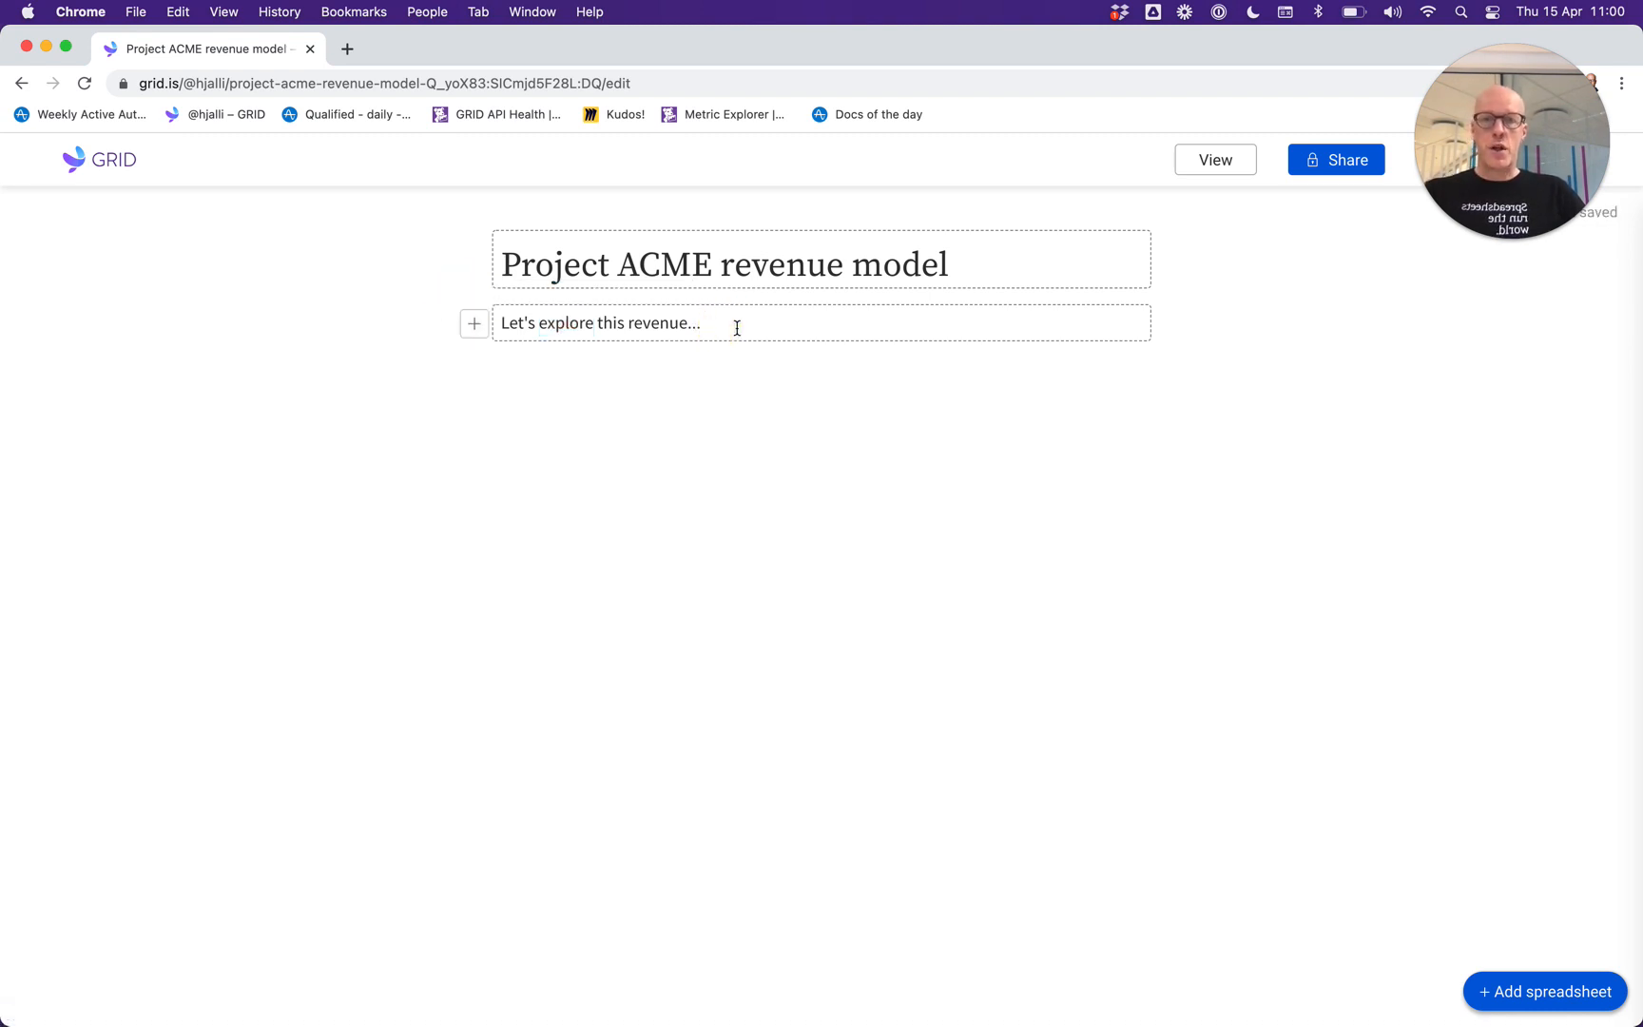
{"action": "key", "text": "Return"}
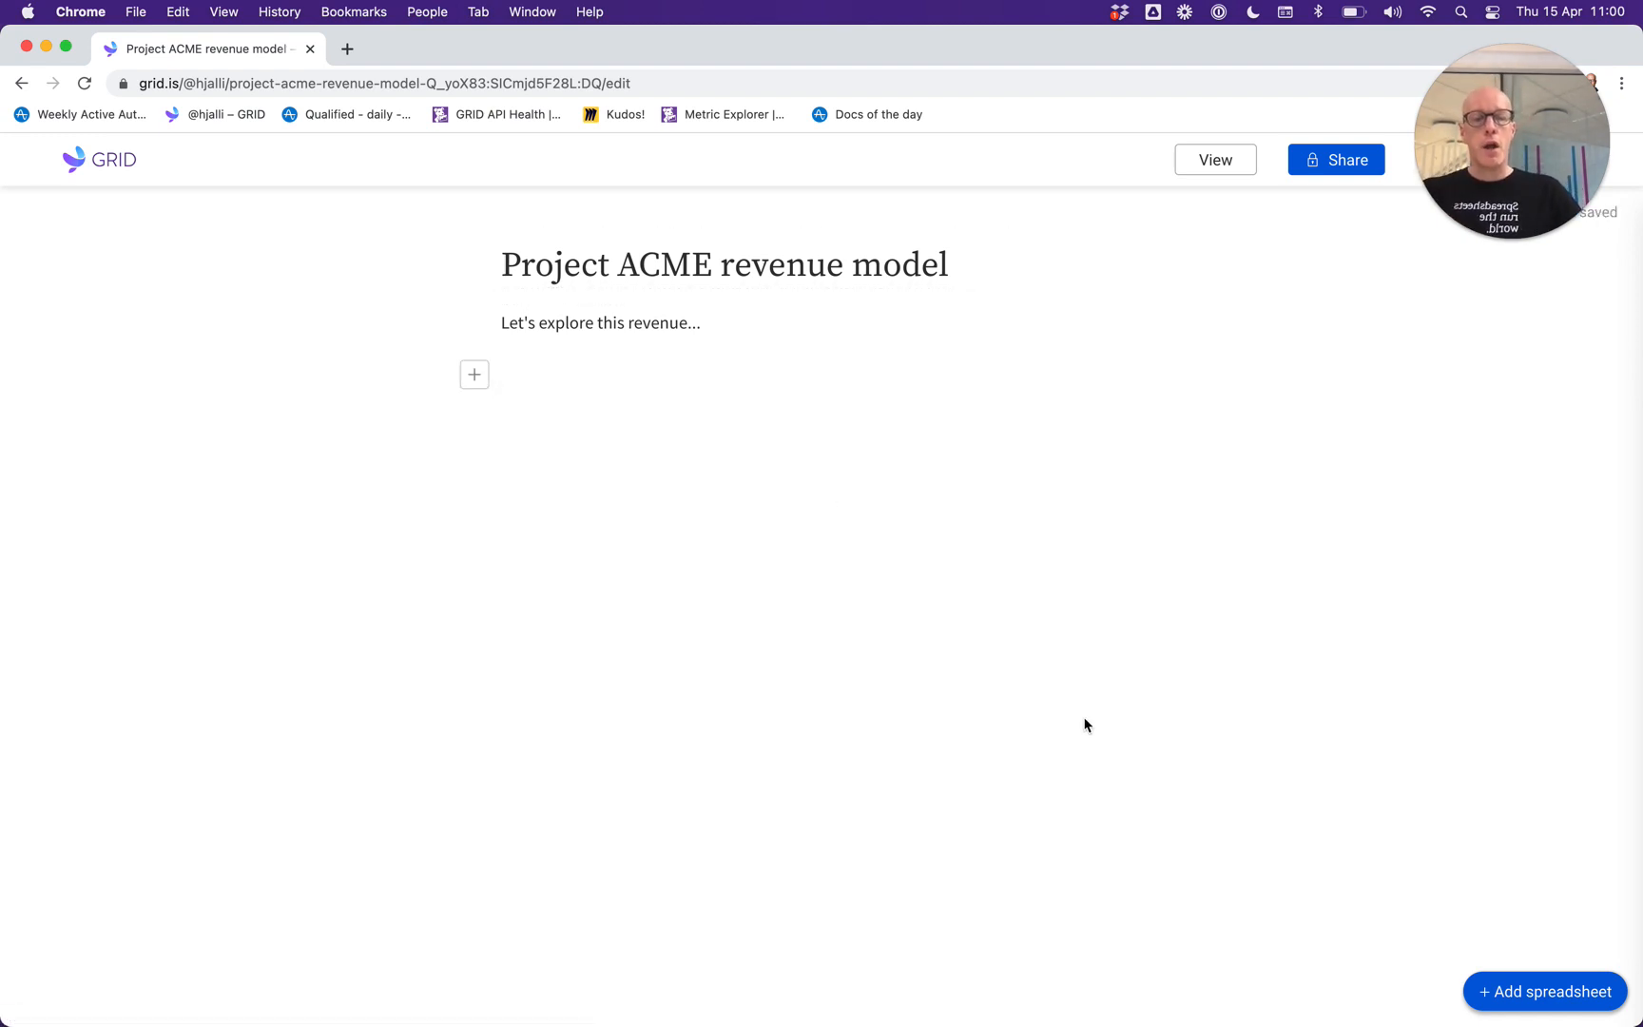
{"action": "left_click", "coordinate": [1498, 974]}
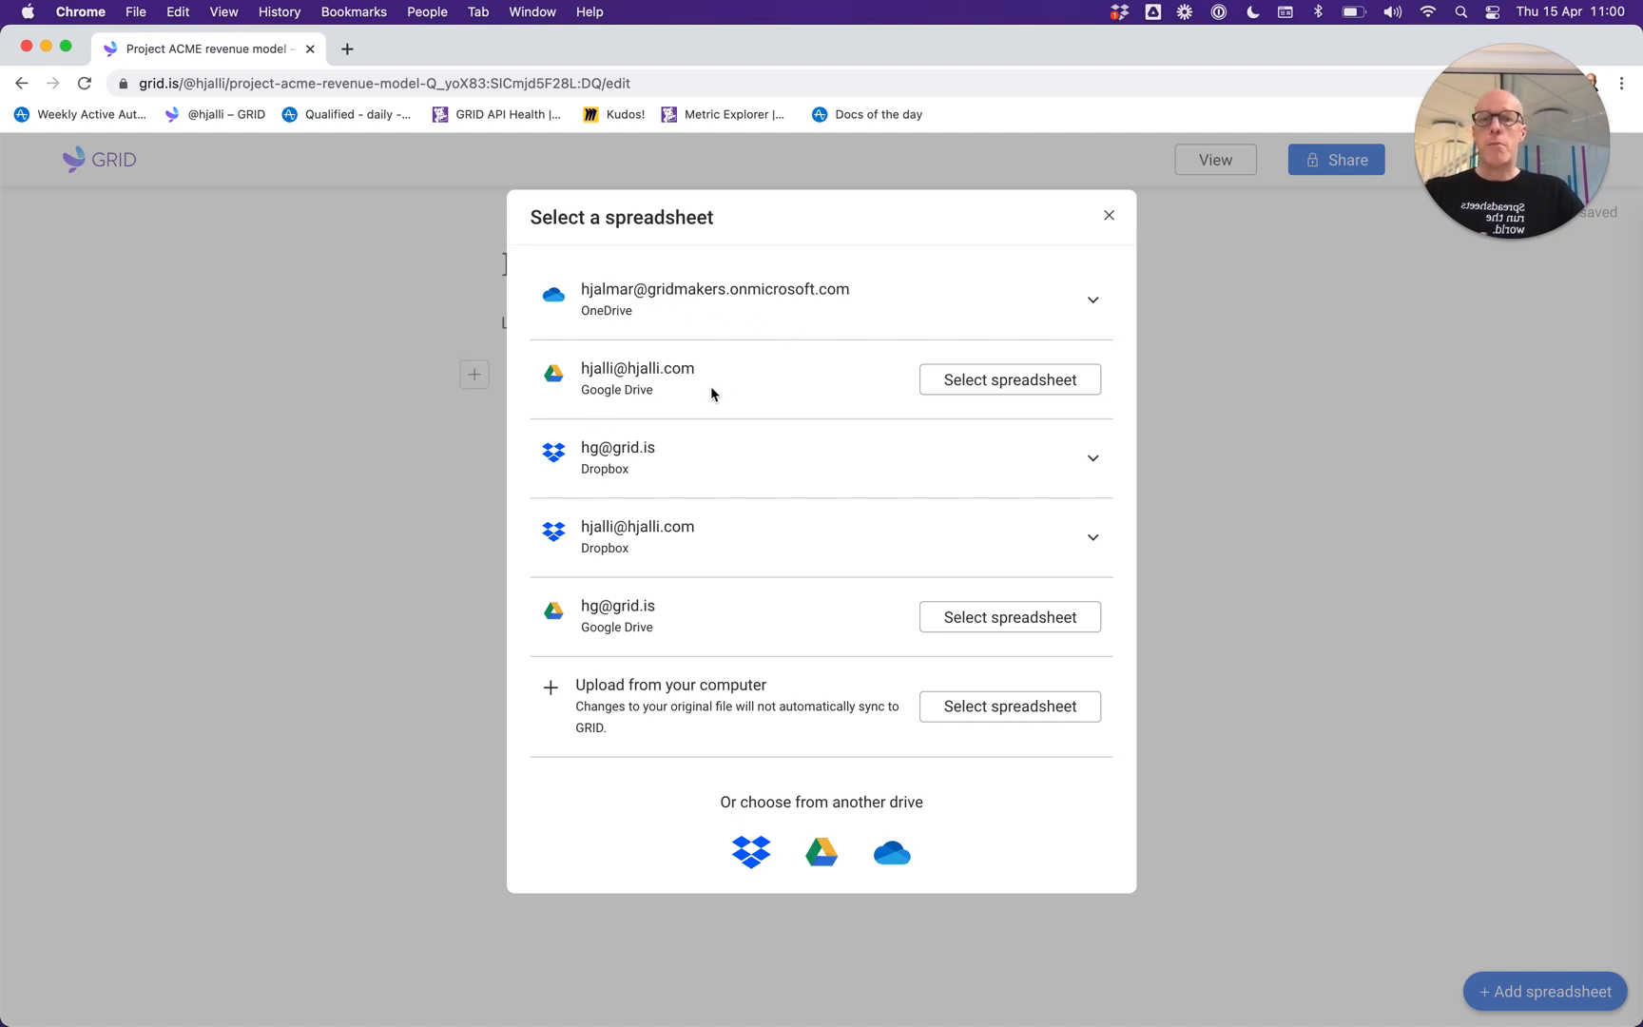
{"action": "left_click", "coordinate": [778, 470]}
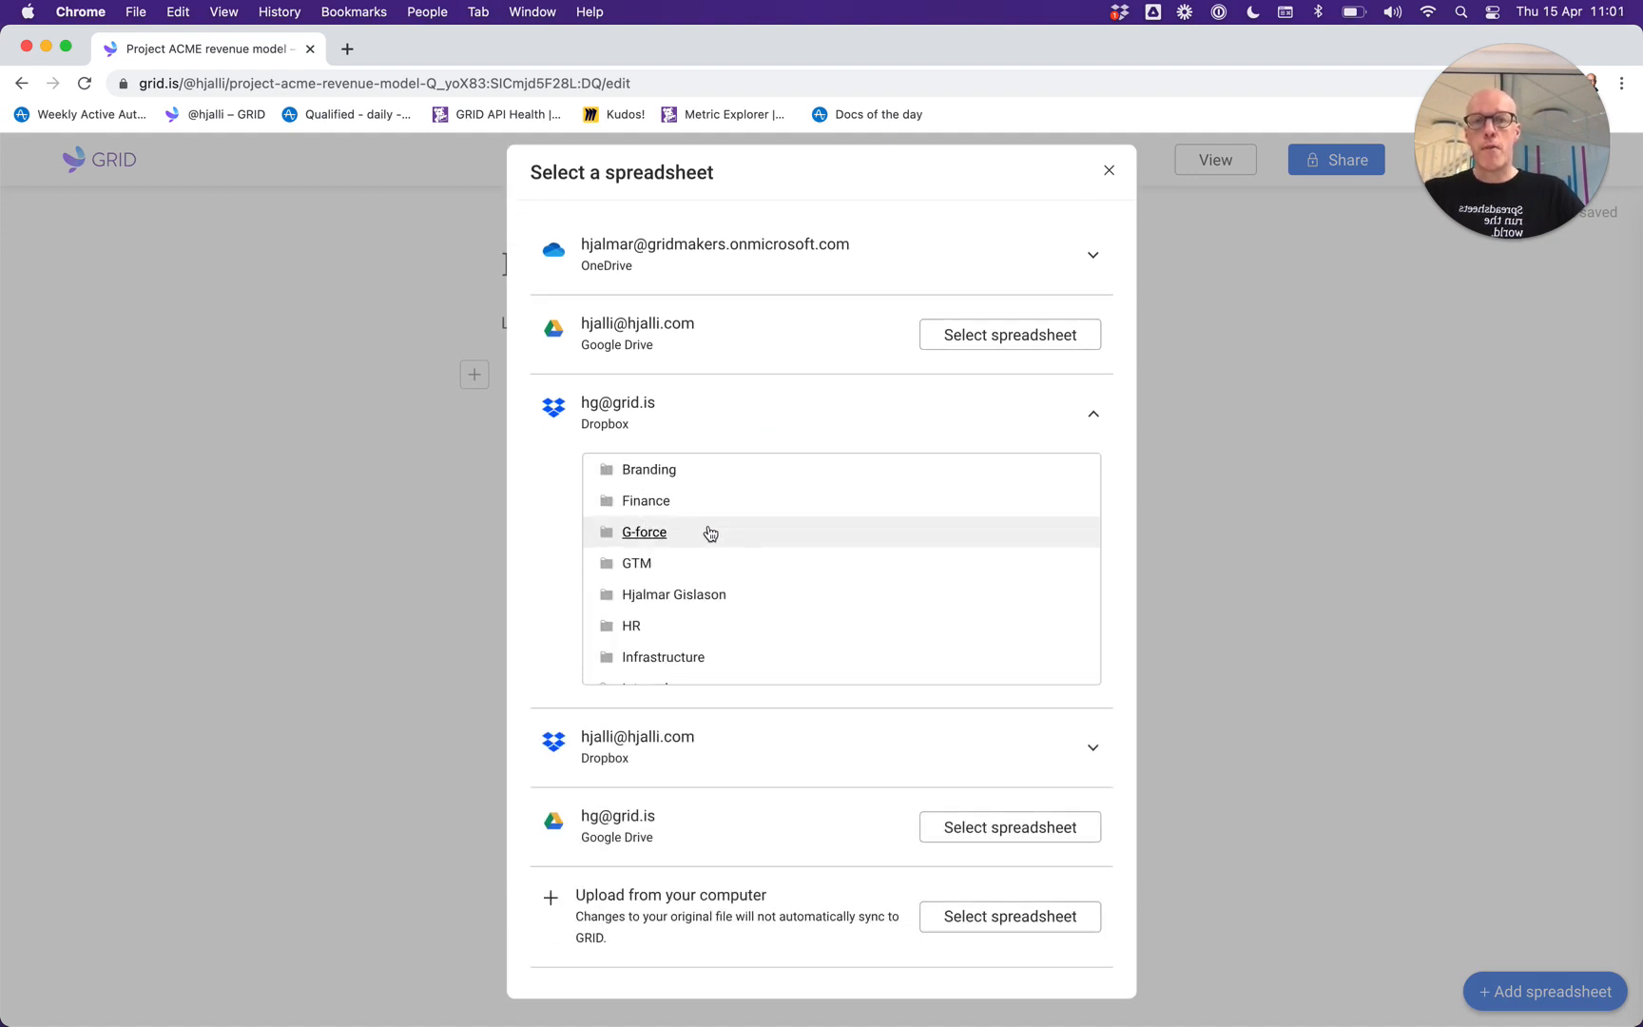
{"action": "left_click", "coordinate": [685, 597]}
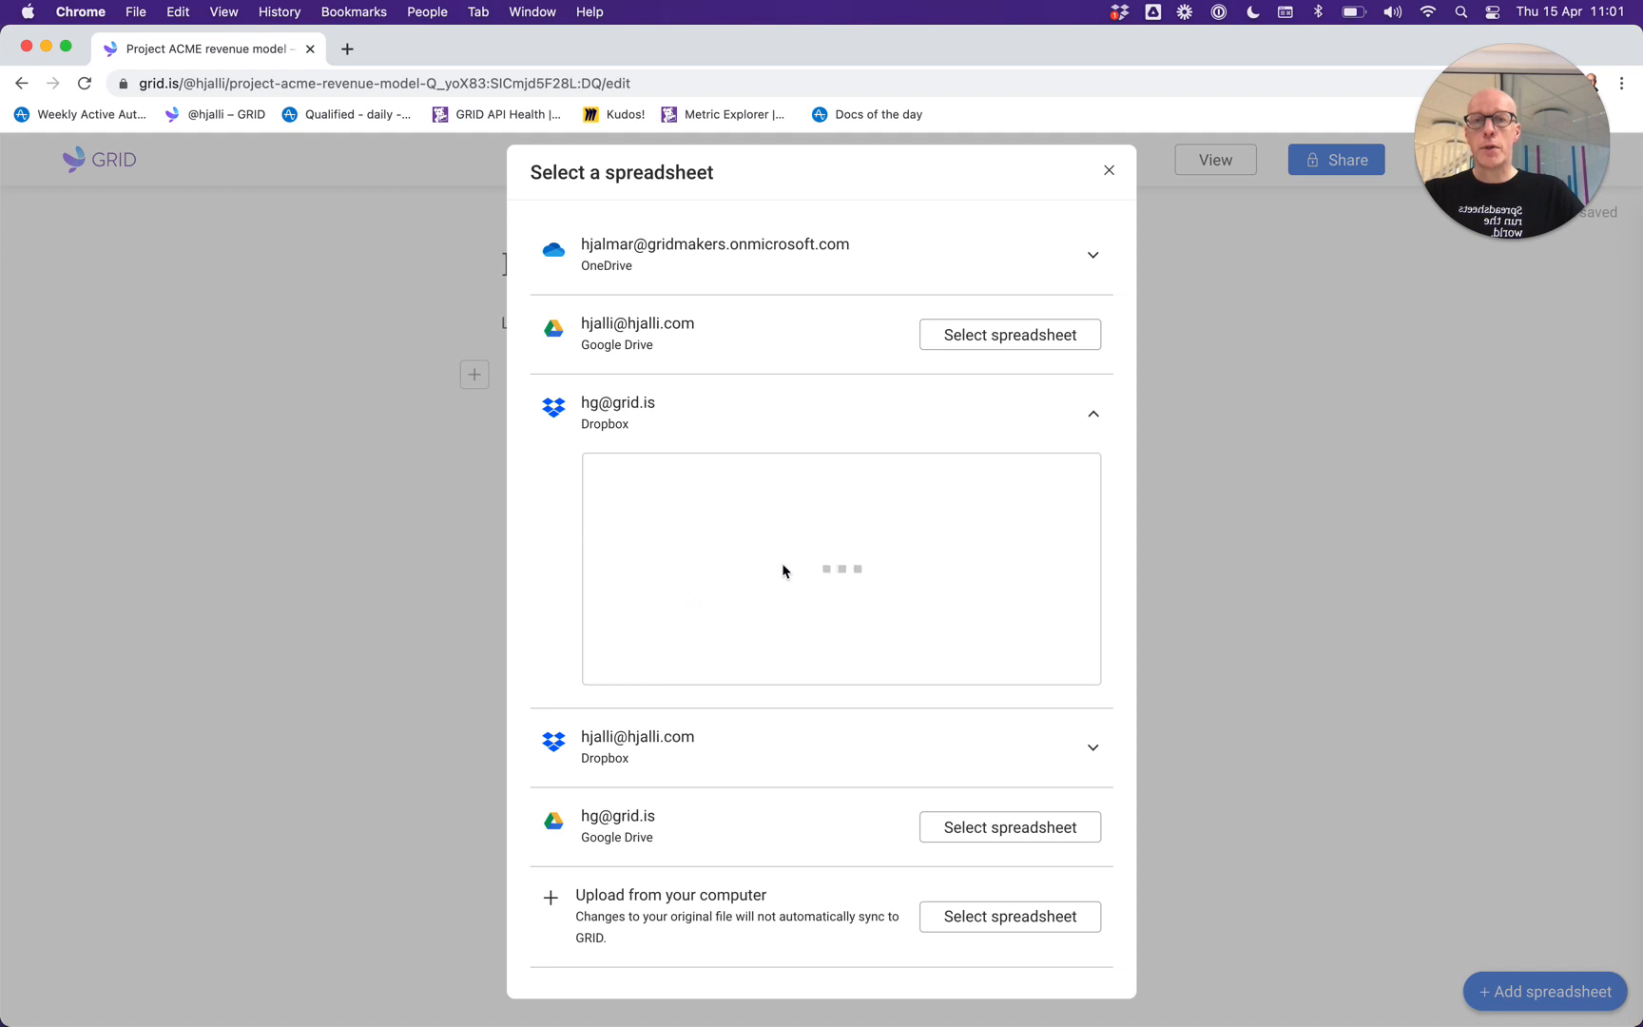
{"action": "left_click", "coordinate": [642, 549]}
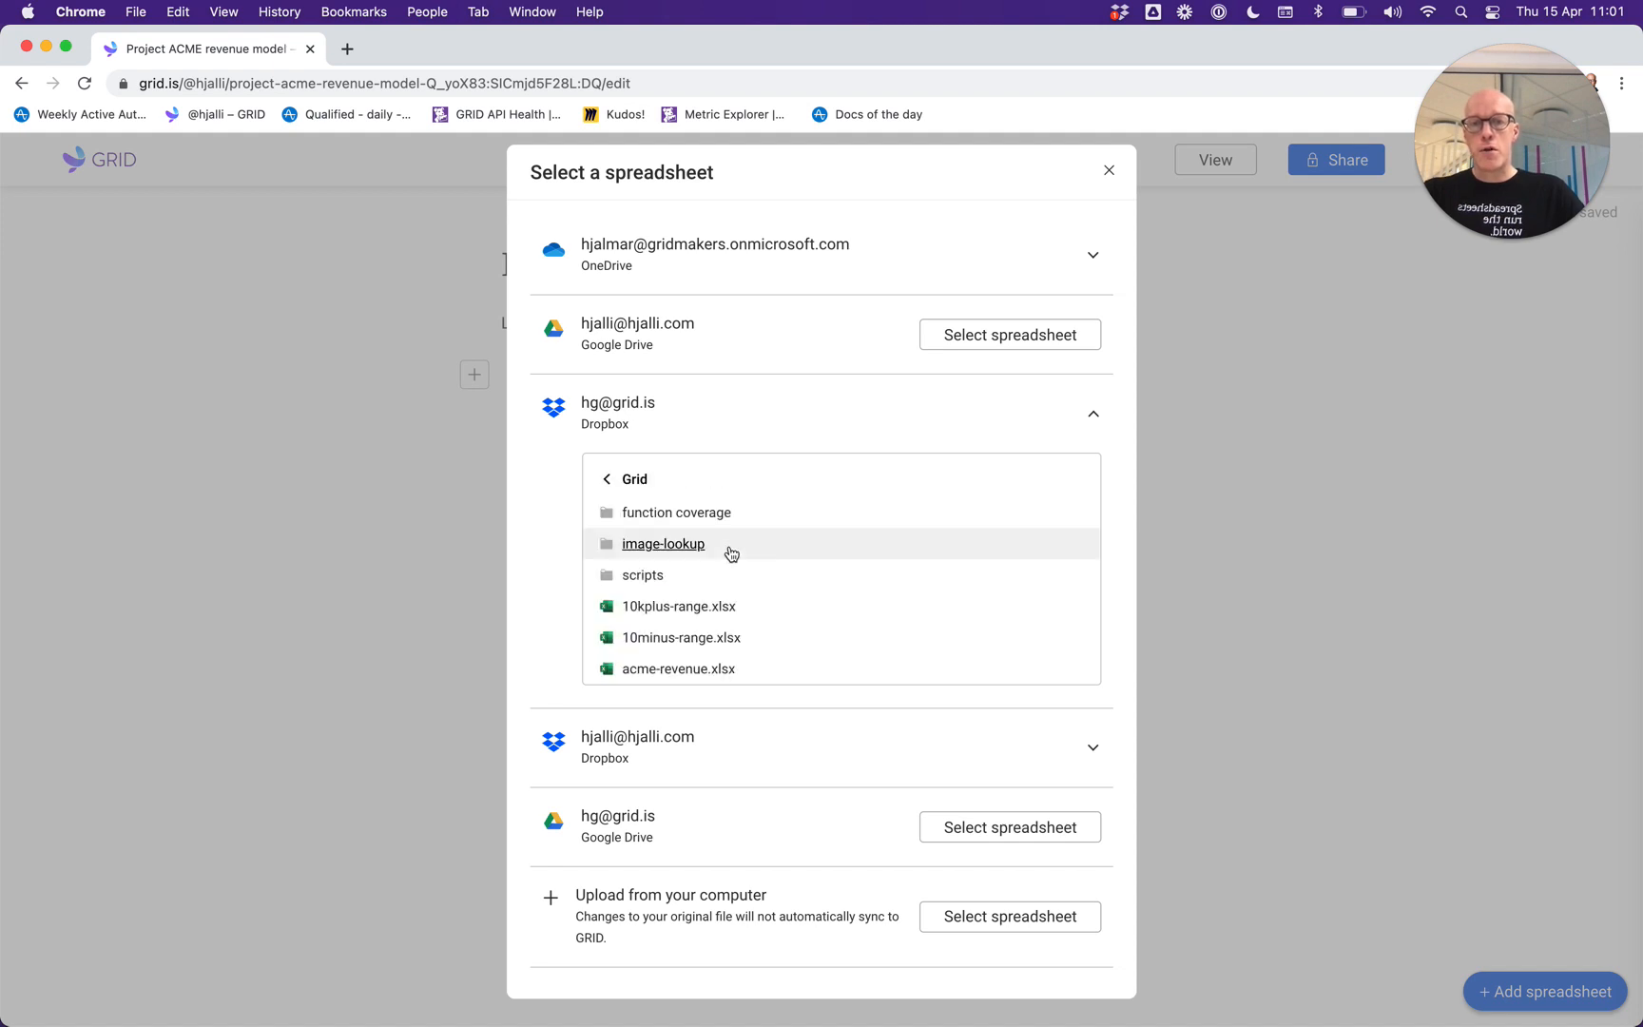
{"action": "scroll", "coordinate": [686, 628], "scroll_direction": "down", "scroll_amount": 1}
{"action": "left_click", "coordinate": [674, 630]}
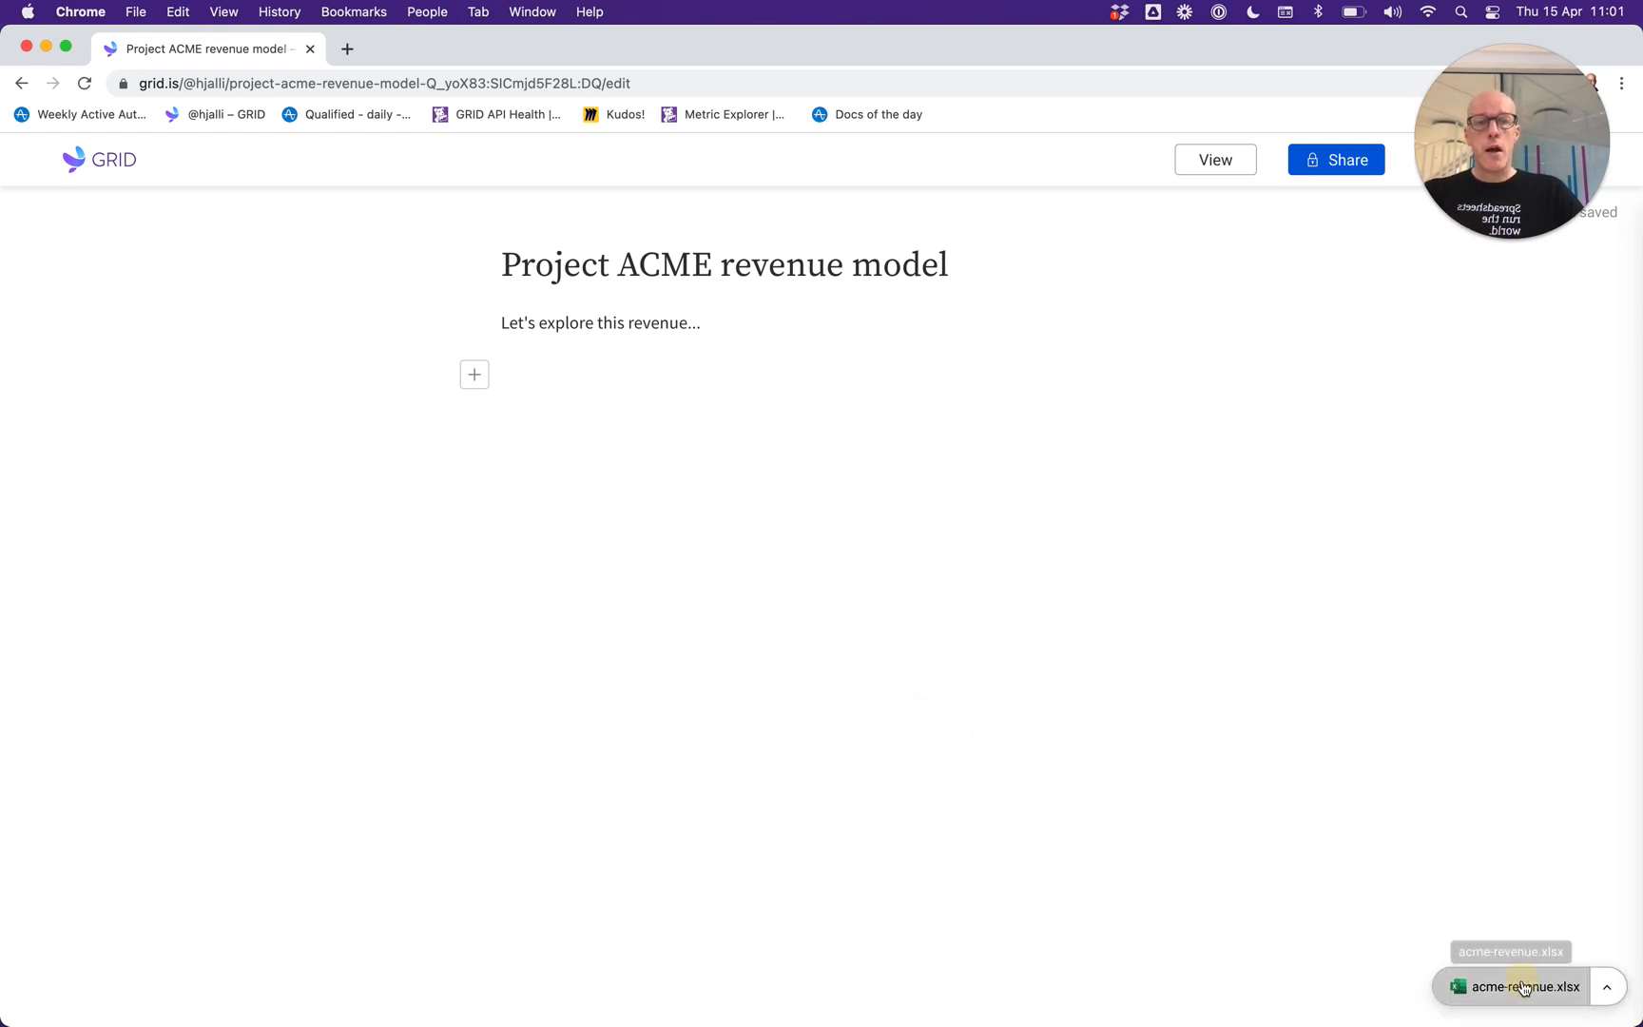
Open the acme-revenue.xlsx sheet under the document, enlarge its pane, and look through the assumptions and monthly numbers.
{"action": "left_click", "coordinate": [1521, 987]}
{"action": "scroll", "coordinate": [454, 860], "scroll_direction": "down", "scroll_amount": 15}
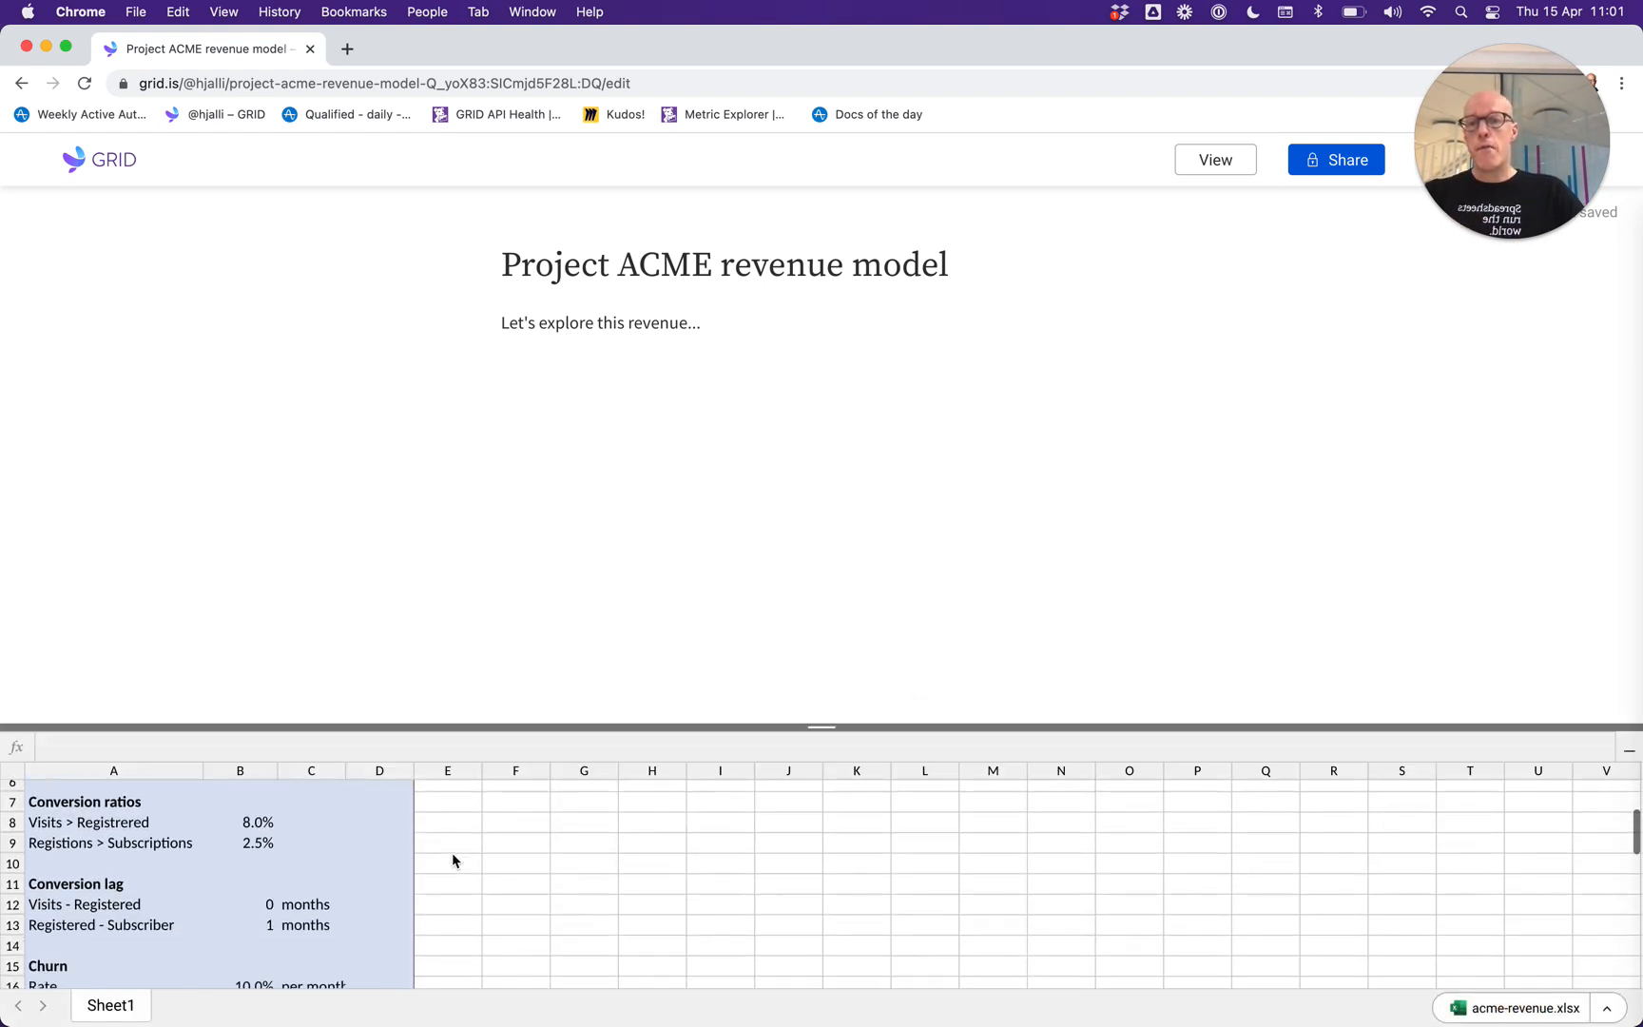
{"action": "scroll", "coordinate": [452, 852], "scroll_direction": "up", "scroll_amount": 10}
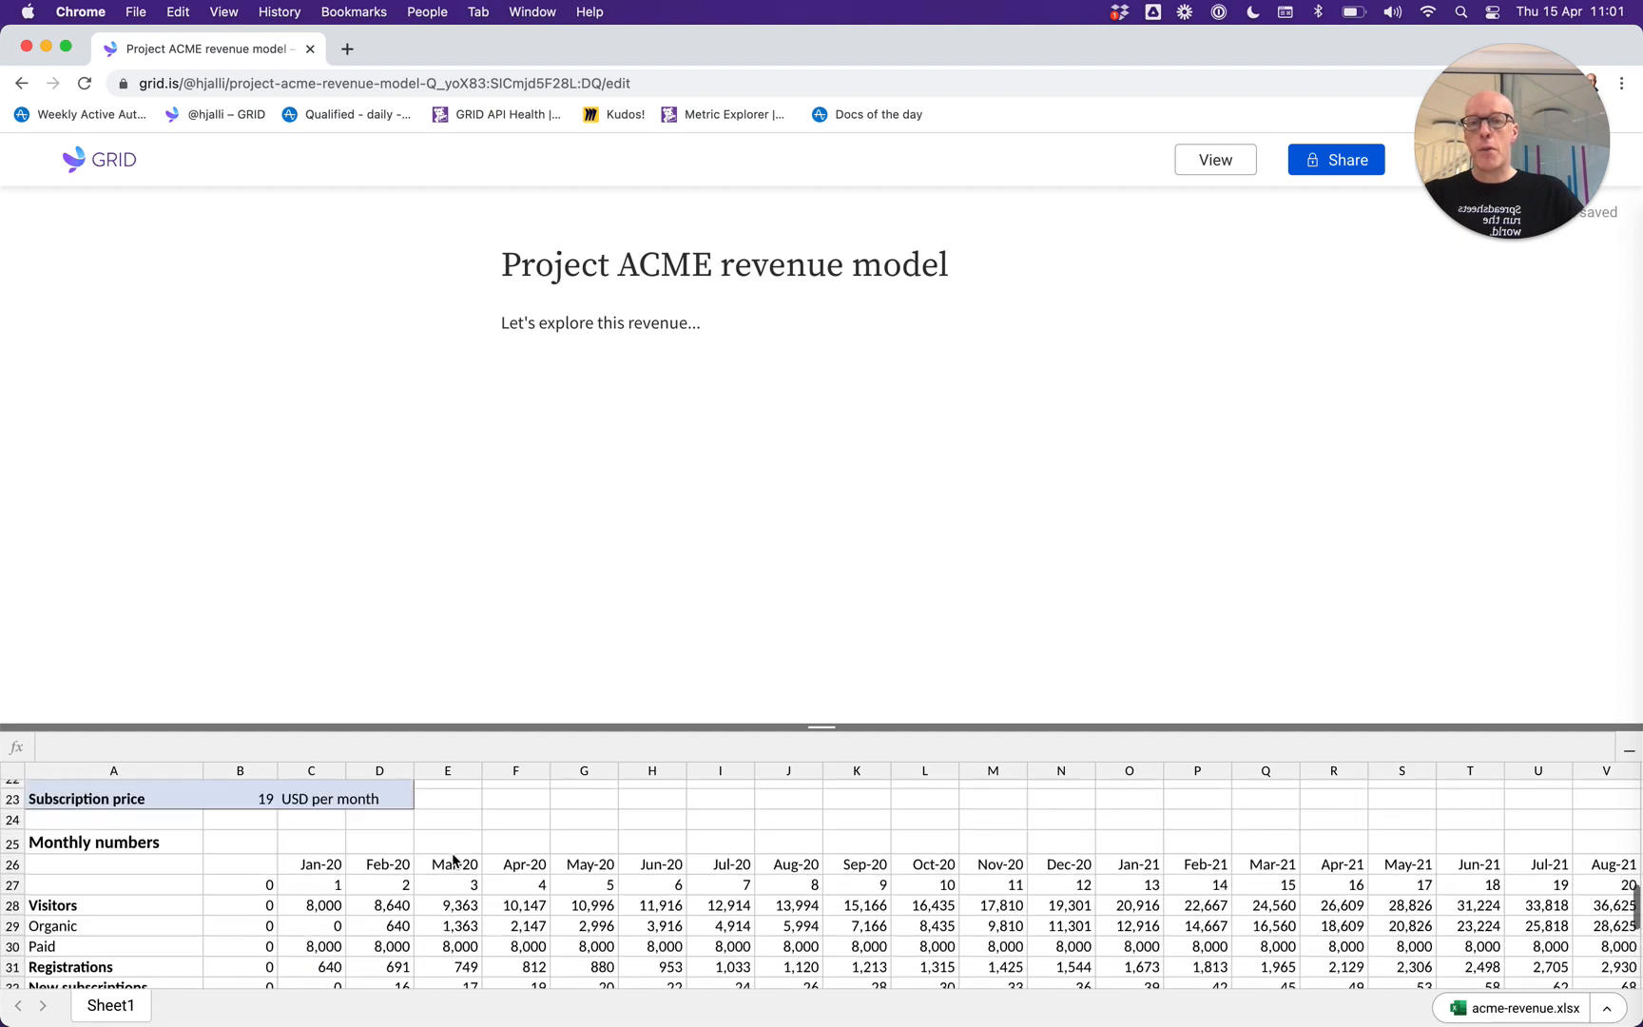
{"action": "left_click_drag", "start_coordinate": [514, 739], "coordinate": [516, 677]}
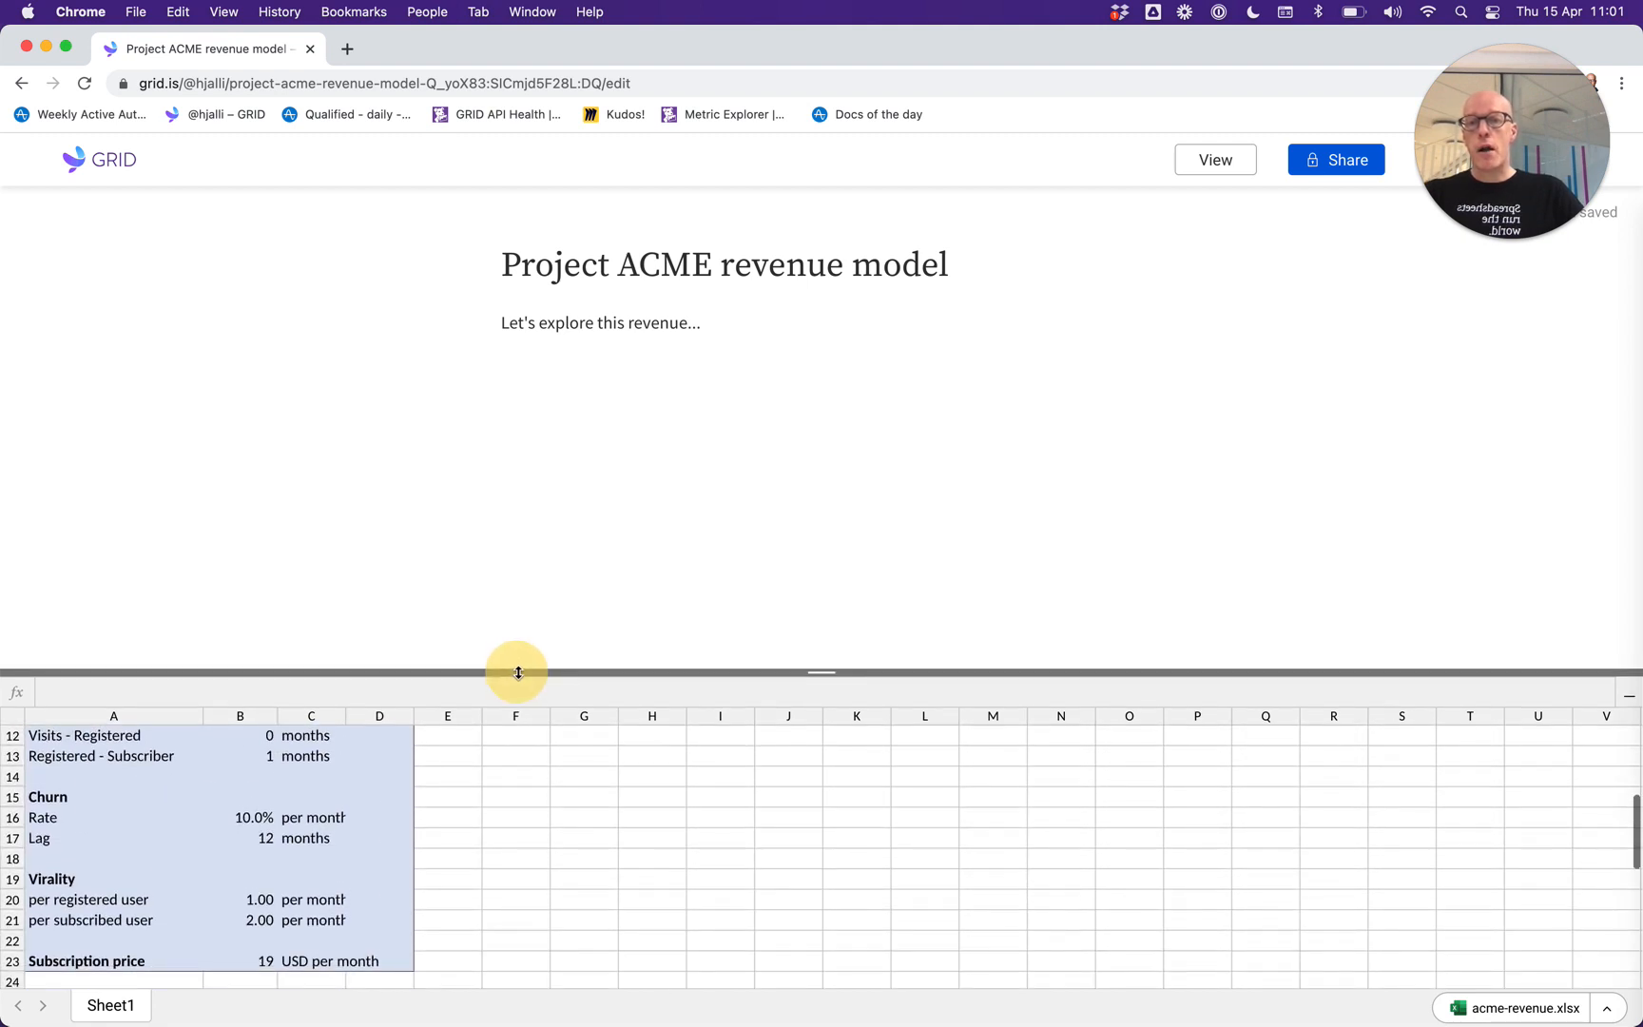
{"action": "scroll", "coordinate": [458, 833], "scroll_direction": "down", "scroll_amount": 5}
{"action": "scroll", "coordinate": [459, 833], "scroll_direction": "down", "scroll_amount": 3}
{"action": "scroll", "coordinate": [458, 833], "scroll_direction": "up", "scroll_amount": 13}
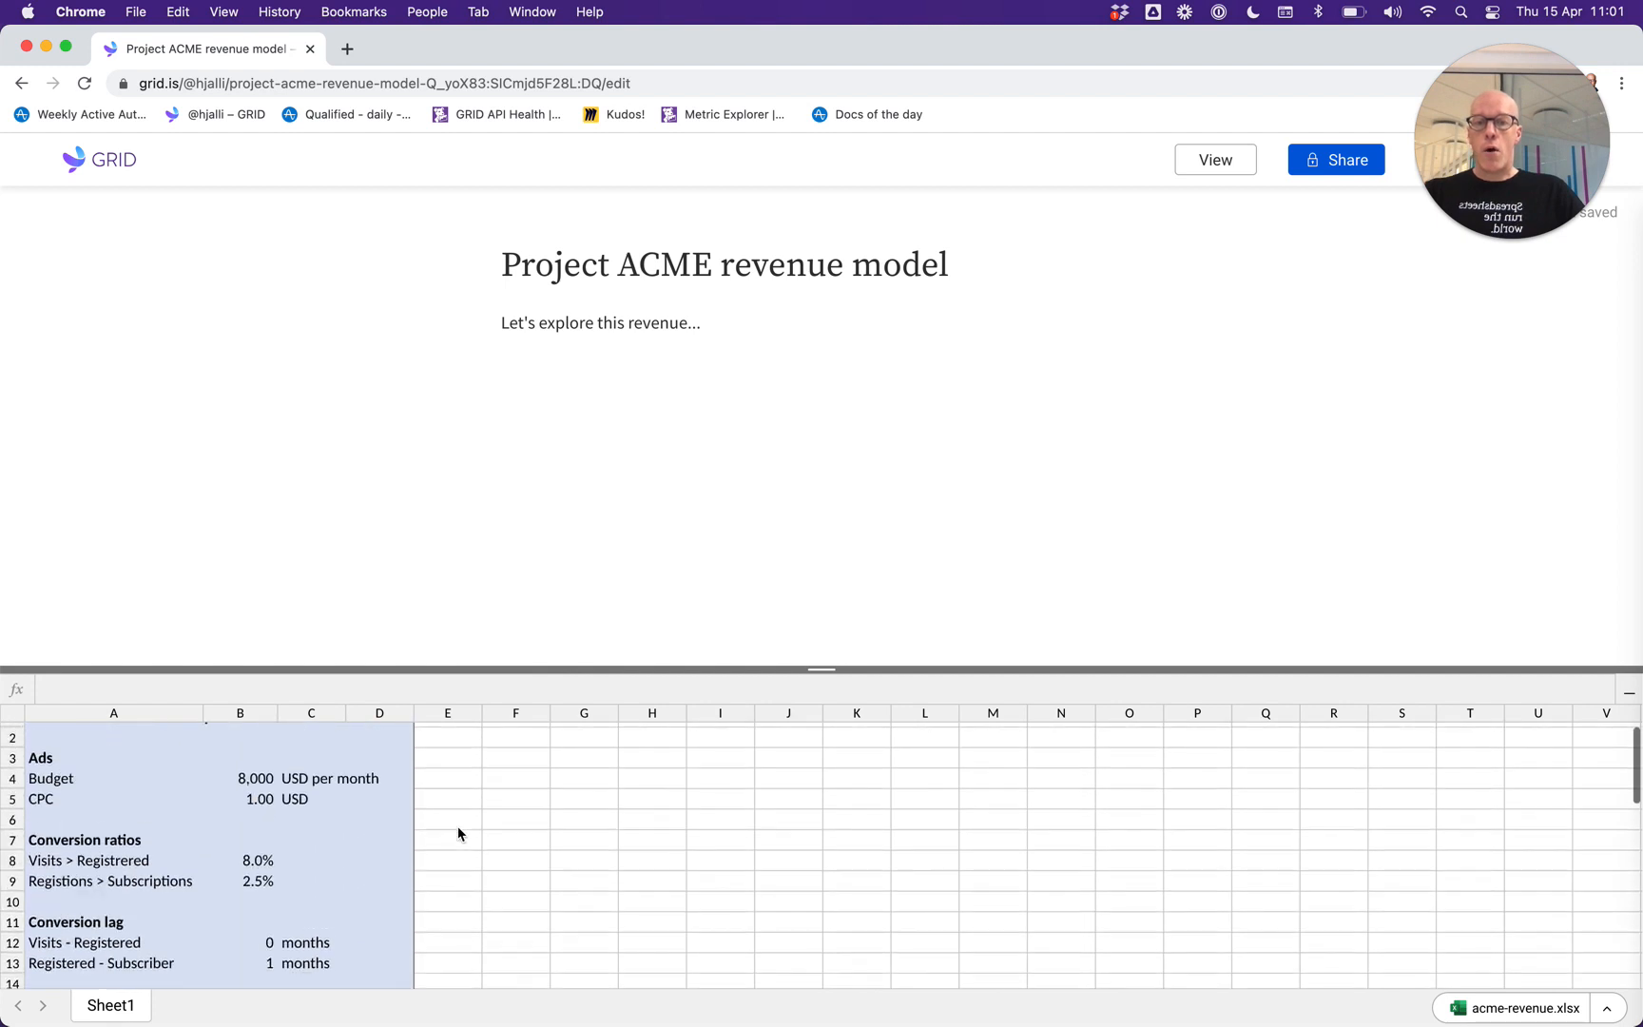
Insert a line chart on the empty line below the body text, using Monthly Recurring Revenue in Sheet1!C39:AL39 as data.
{"action": "left_click", "coordinate": [537, 366]}
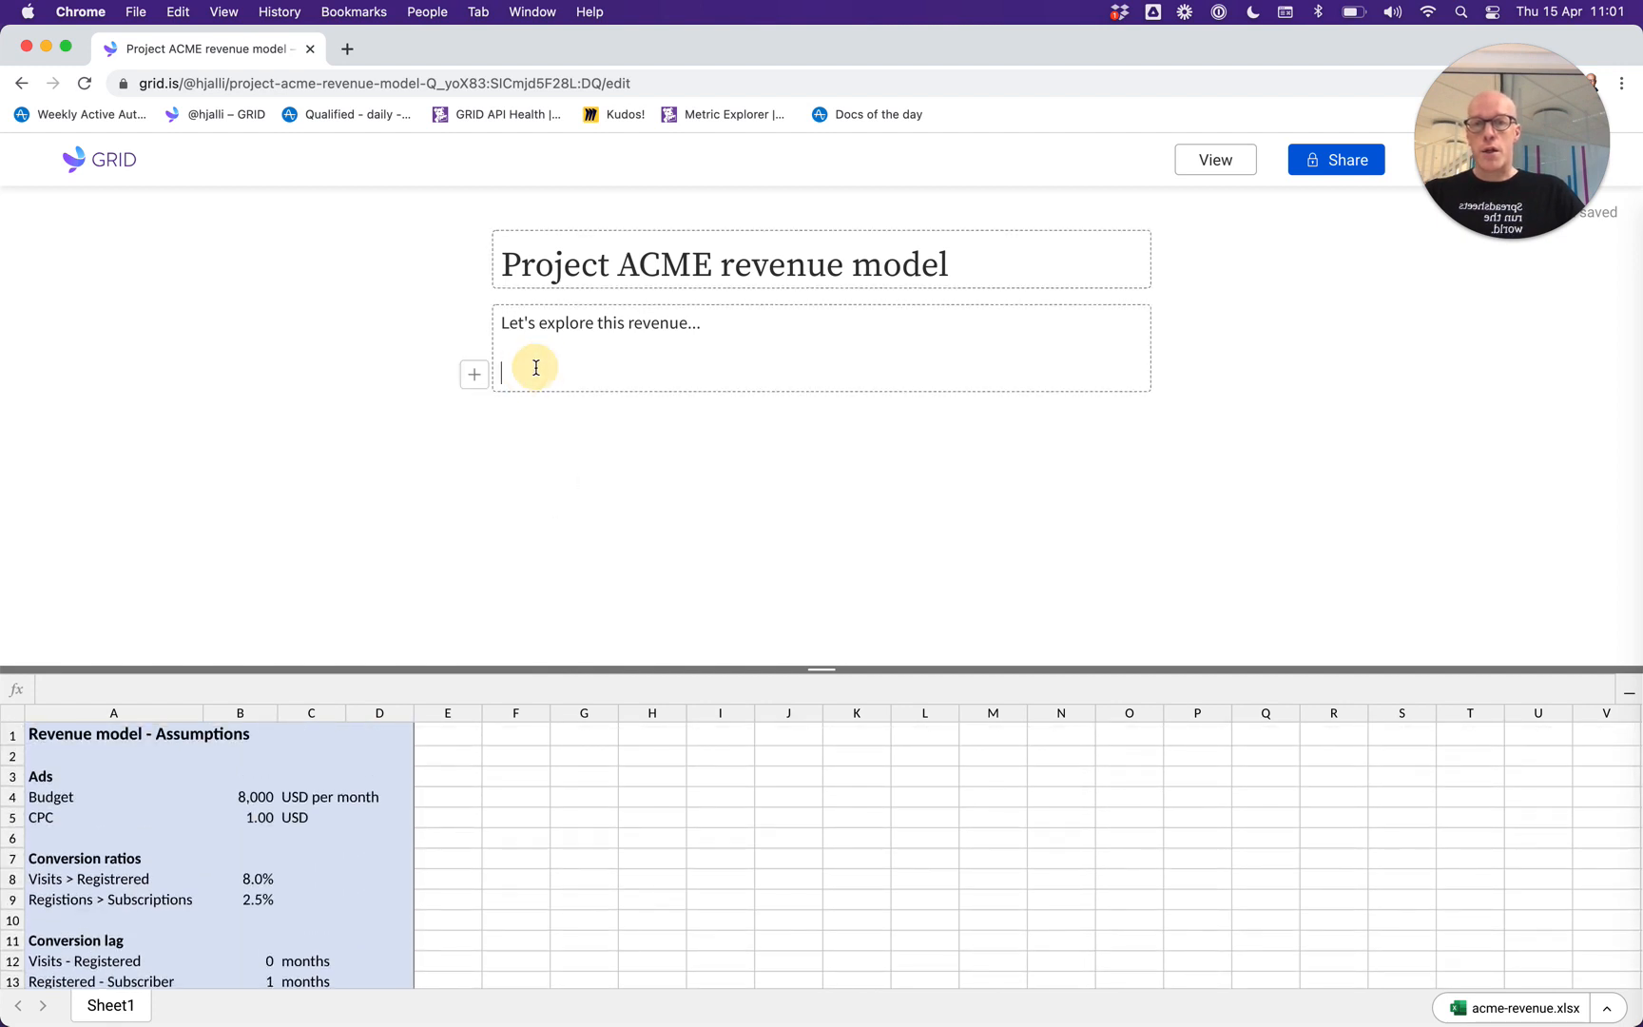
{"action": "left_click", "coordinate": [476, 378]}
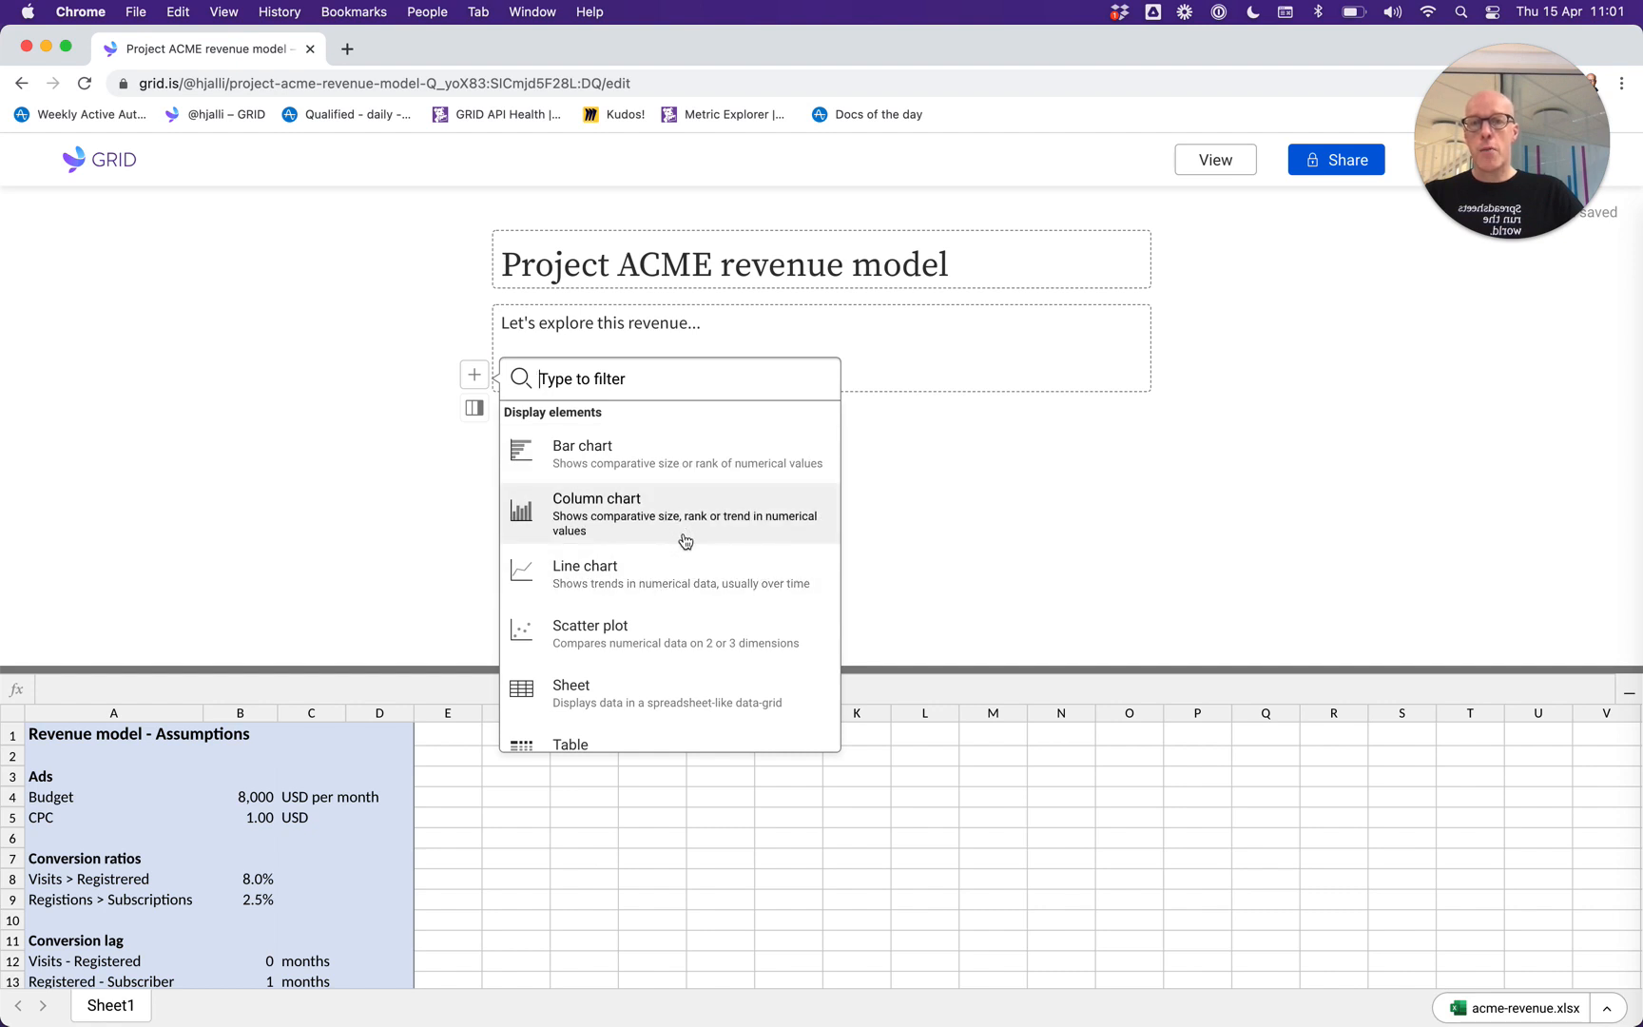
{"action": "left_click", "coordinate": [663, 570]}
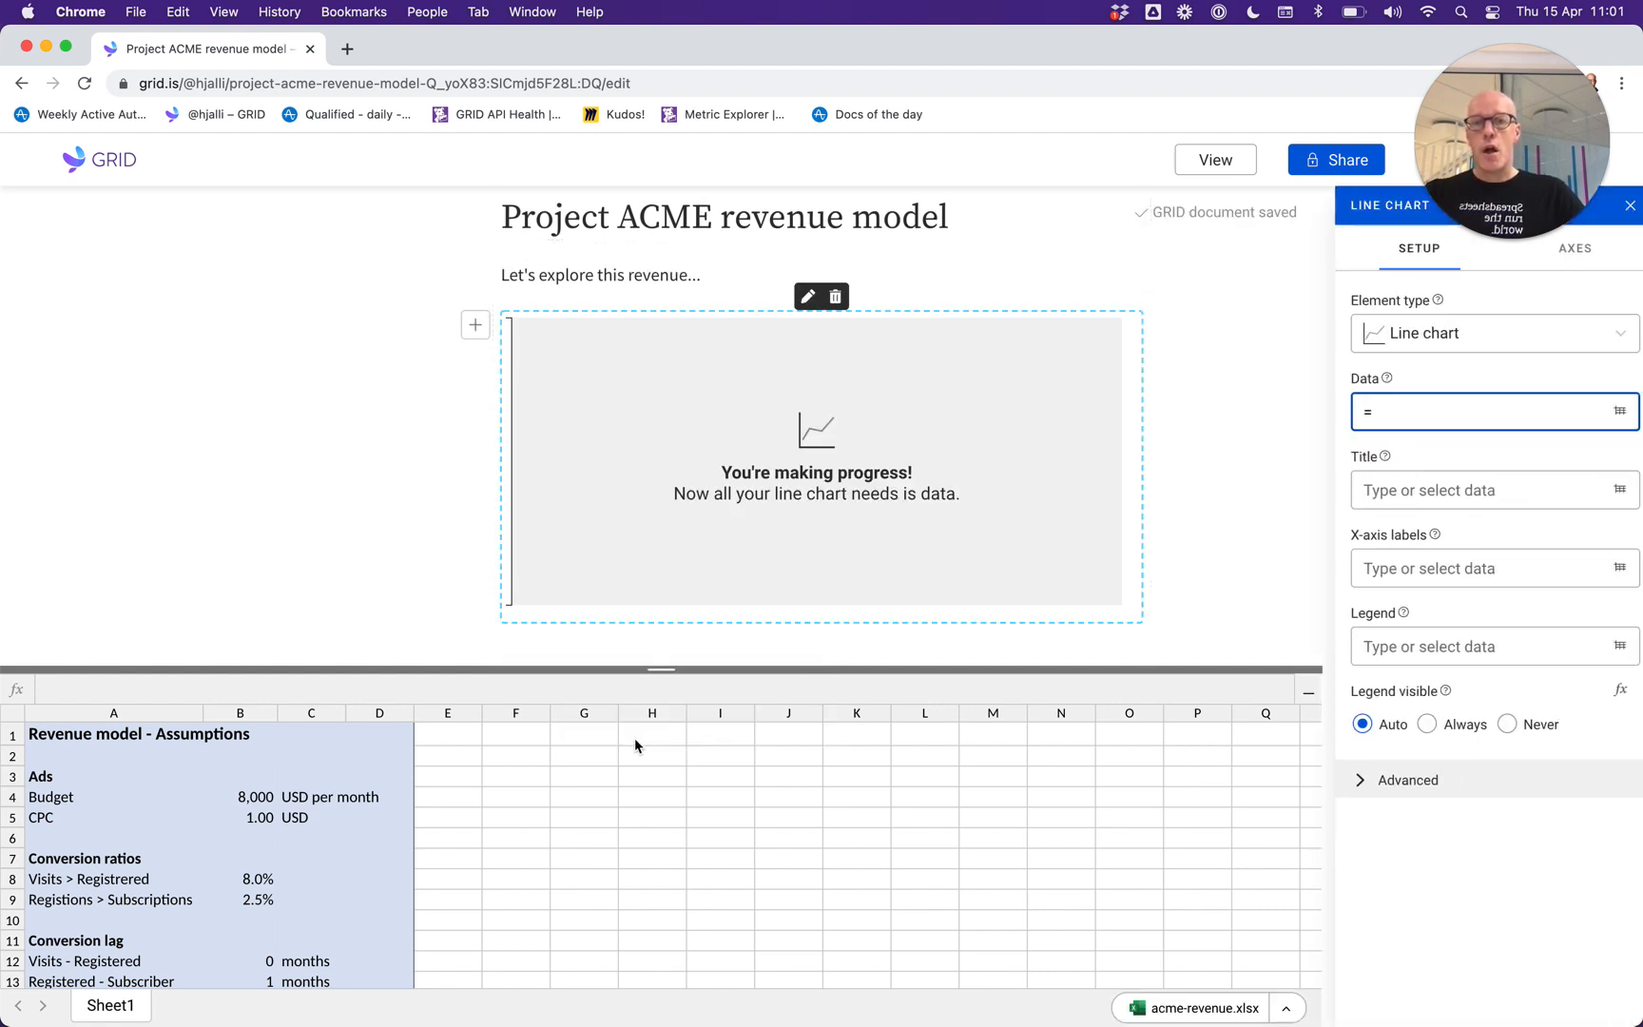
{"action": "scroll", "coordinate": [632, 744], "scroll_direction": "down", "scroll_amount": 8}
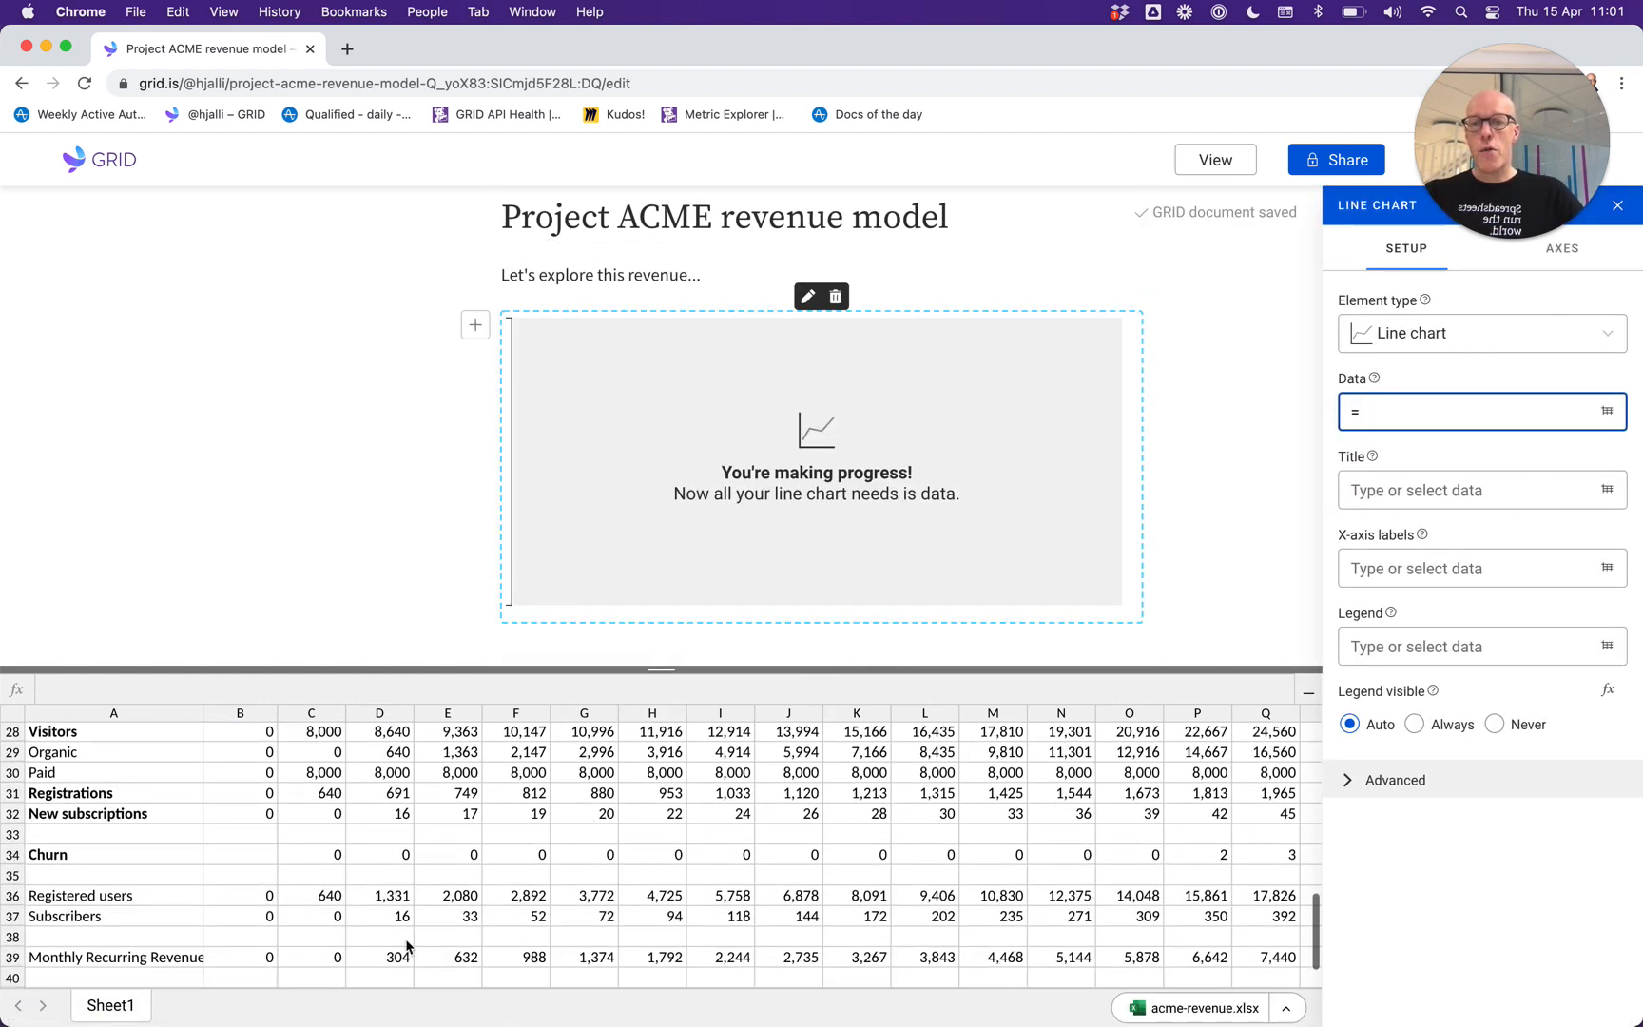
{"action": "left_click_drag", "start_coordinate": [342, 959], "coordinate": [1232, 959]}
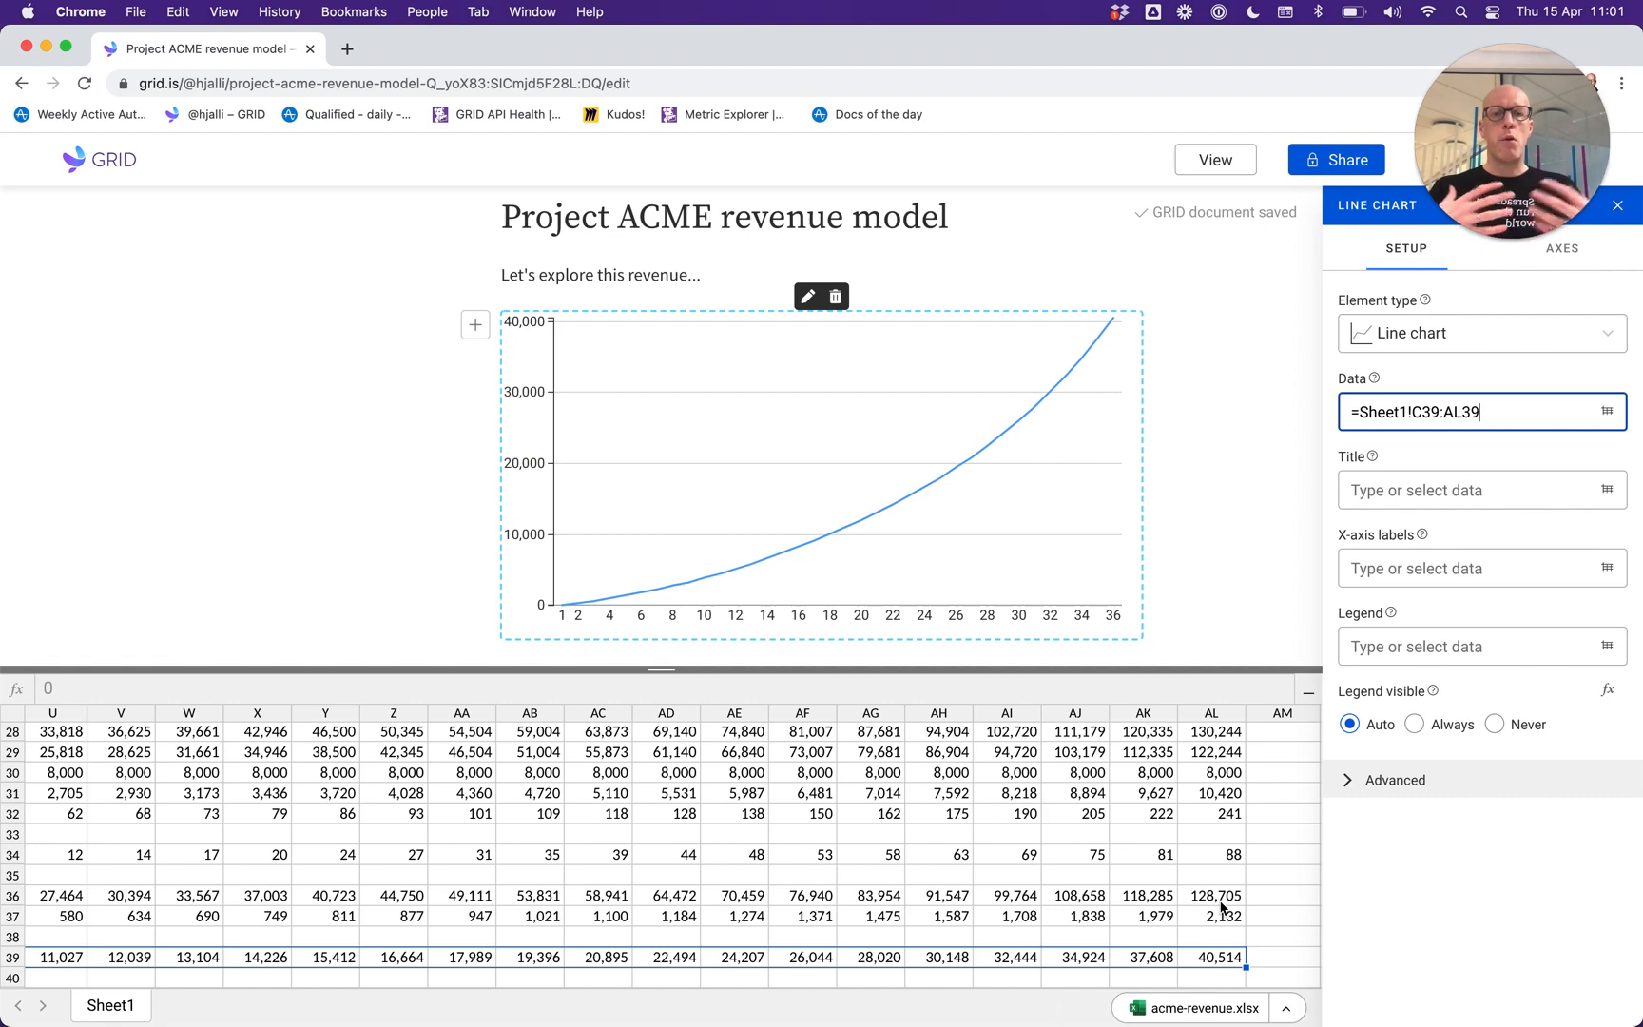
Set the line chart's X-axis labels to the month headings in Sheet1!C26:AL26.
{"action": "scroll", "coordinate": [1221, 908], "scroll_direction": "up", "scroll_amount": 3}
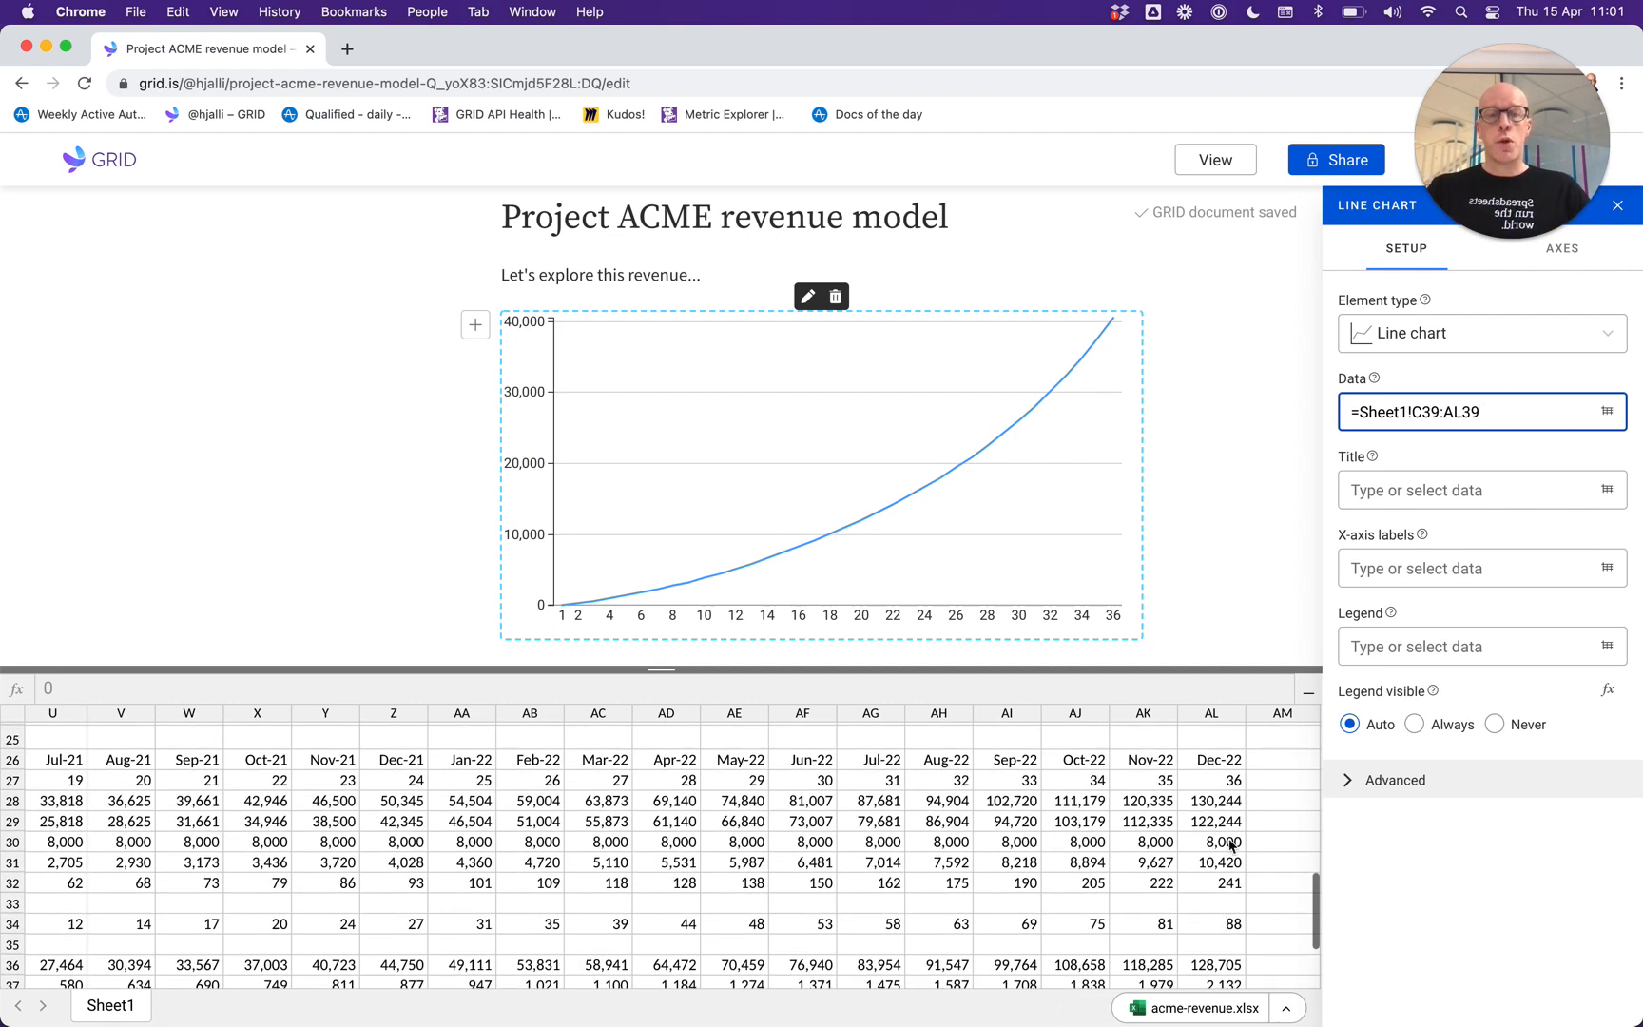
{"action": "left_click", "coordinate": [1412, 570]}
{"action": "type", "text": "="}
{"action": "left_click_drag", "start_coordinate": [1210, 760], "coordinate": [115, 766]}
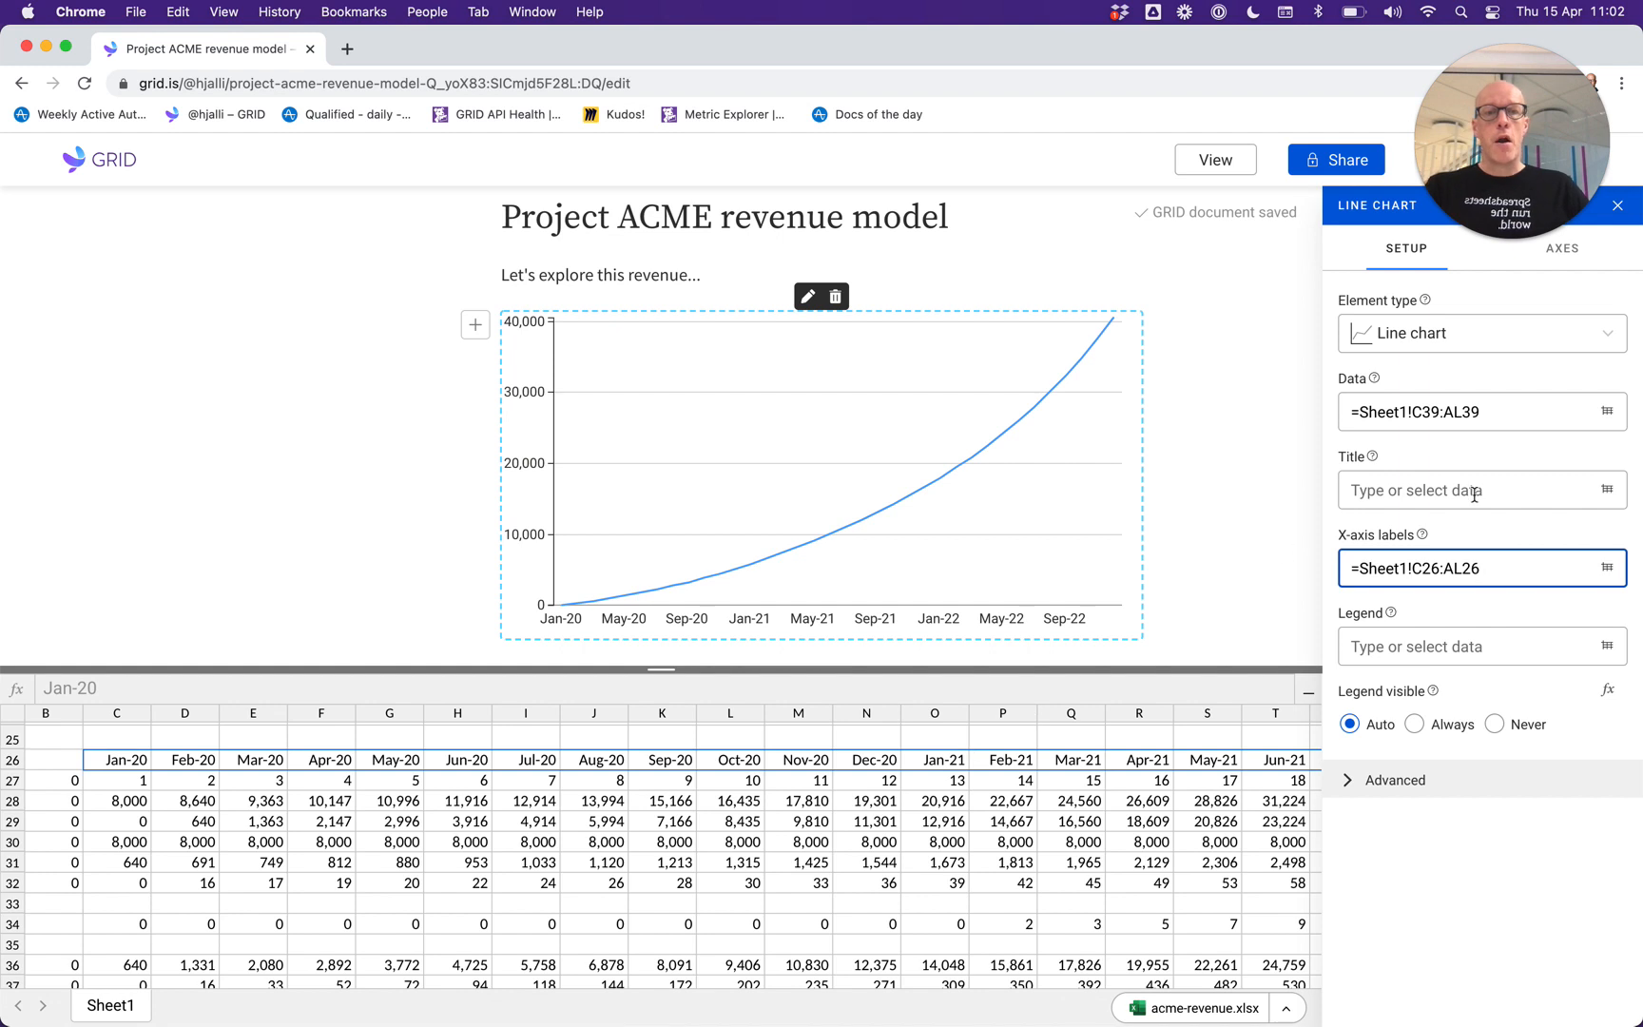
Title the chart "Revenue" and replace that title with a reference to cell Sheet1!A39, Monthly Recurring Revenue.
{"action": "left_click", "coordinate": [1402, 492]}
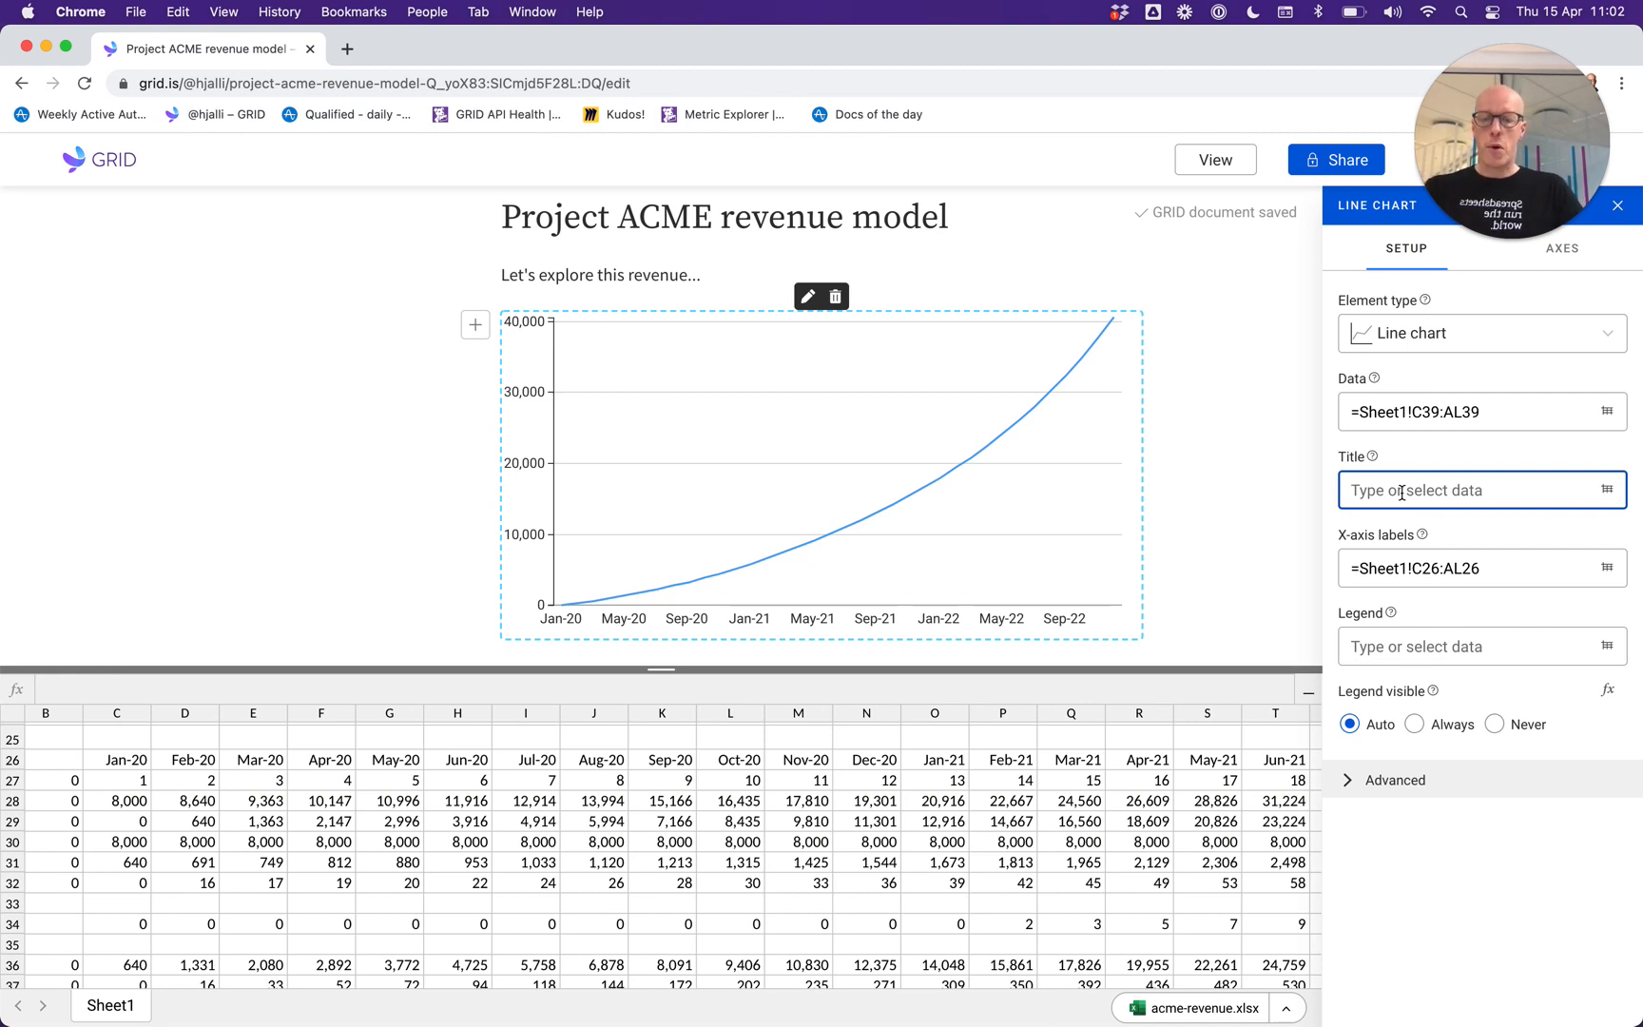
{"action": "type", "text": "Revenue"}
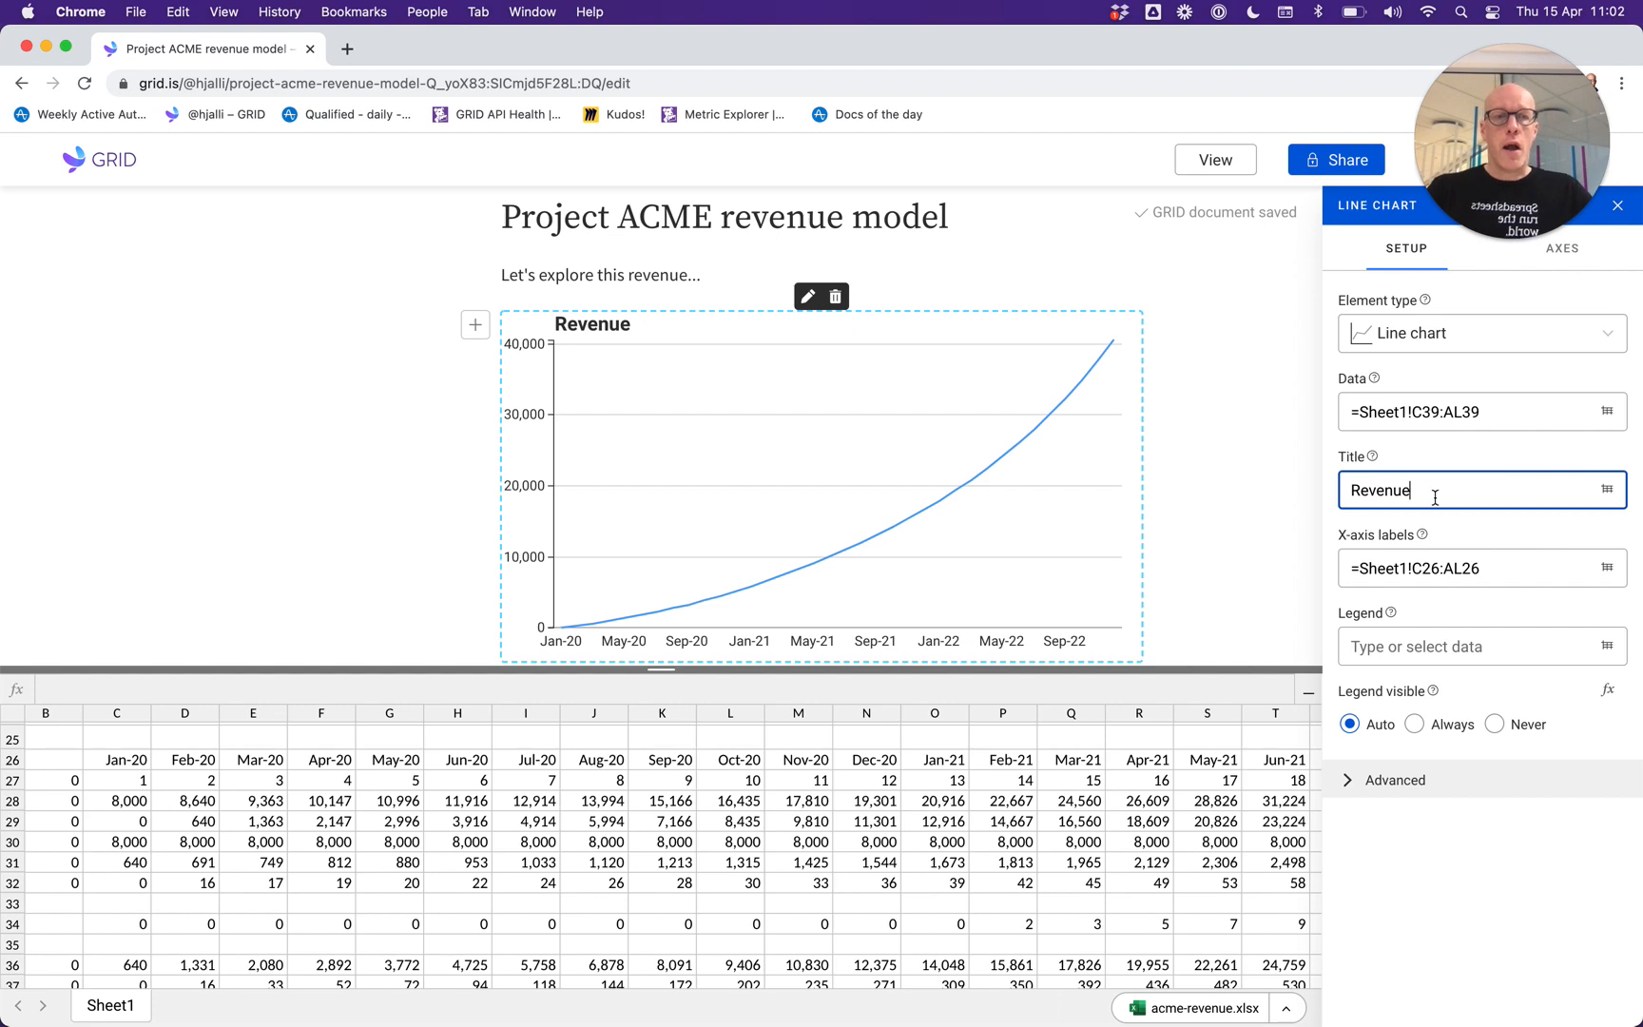
{"action": "scroll", "coordinate": [637, 809], "scroll_direction": "left", "scroll_amount": 1}
{"action": "scroll", "coordinate": [637, 808], "scroll_direction": "left", "scroll_amount": 3}
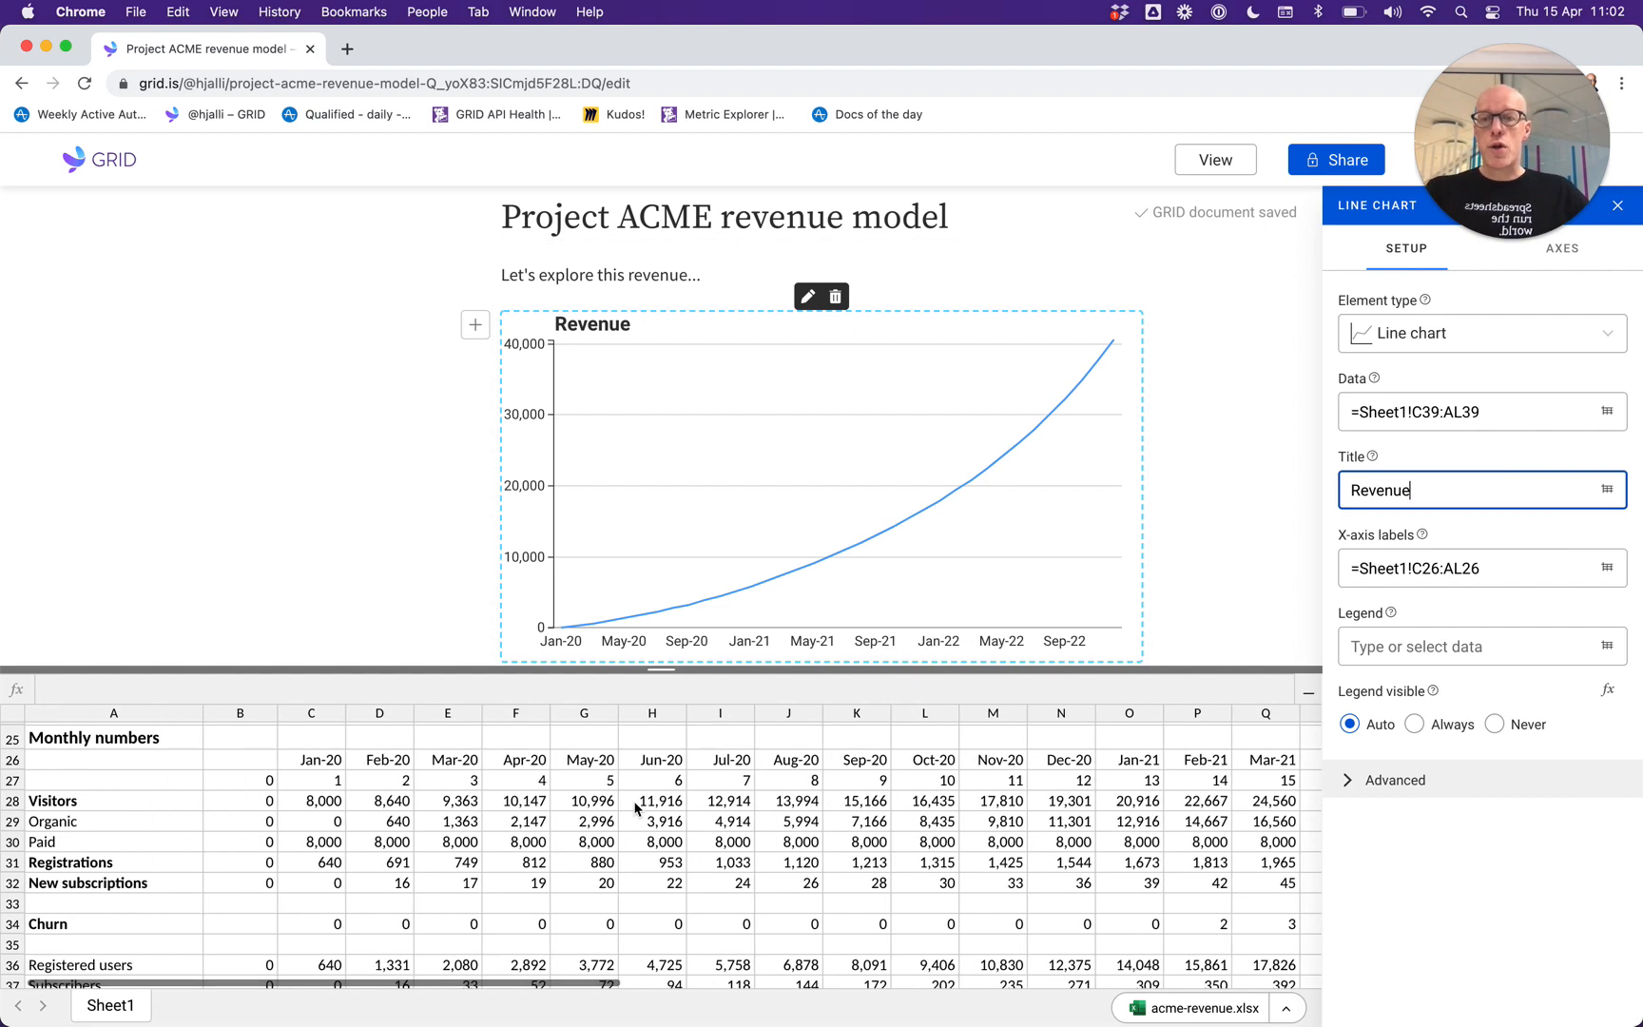
{"action": "scroll", "coordinate": [637, 809], "scroll_direction": "down", "scroll_amount": 2}
{"action": "left_click", "coordinate": [102, 966]}
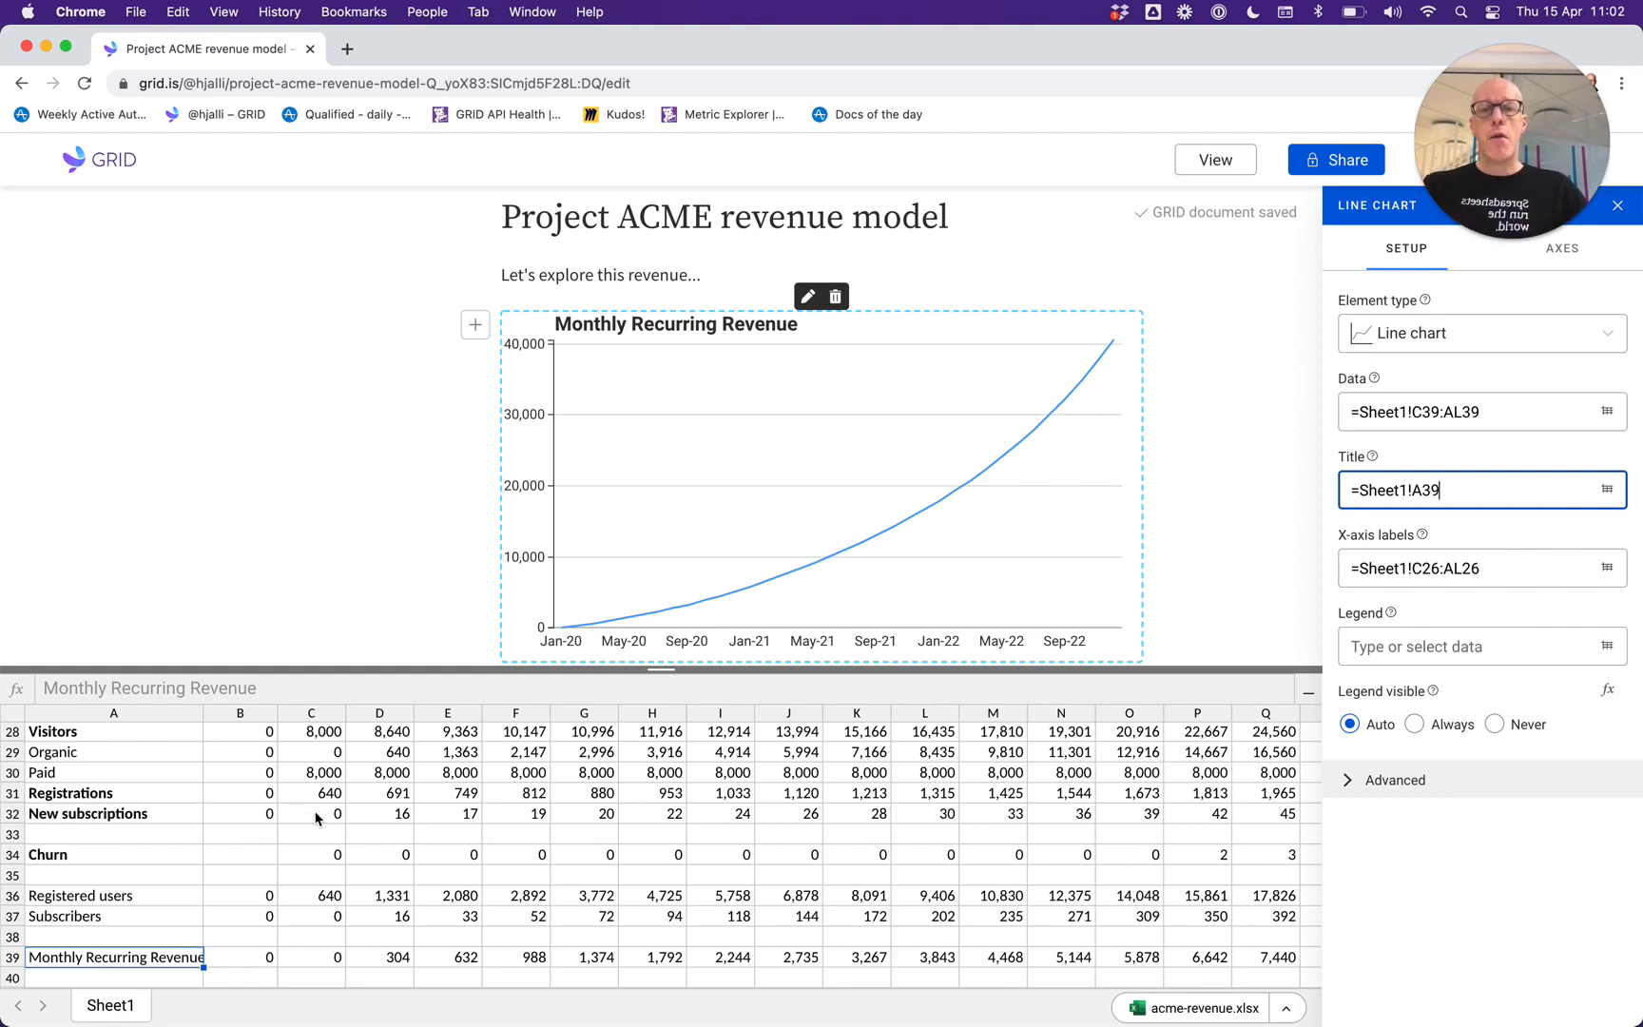
Change the revenue chart's element type to Column chart and show the document in viewing mode.
{"action": "left_click", "coordinate": [1452, 343]}
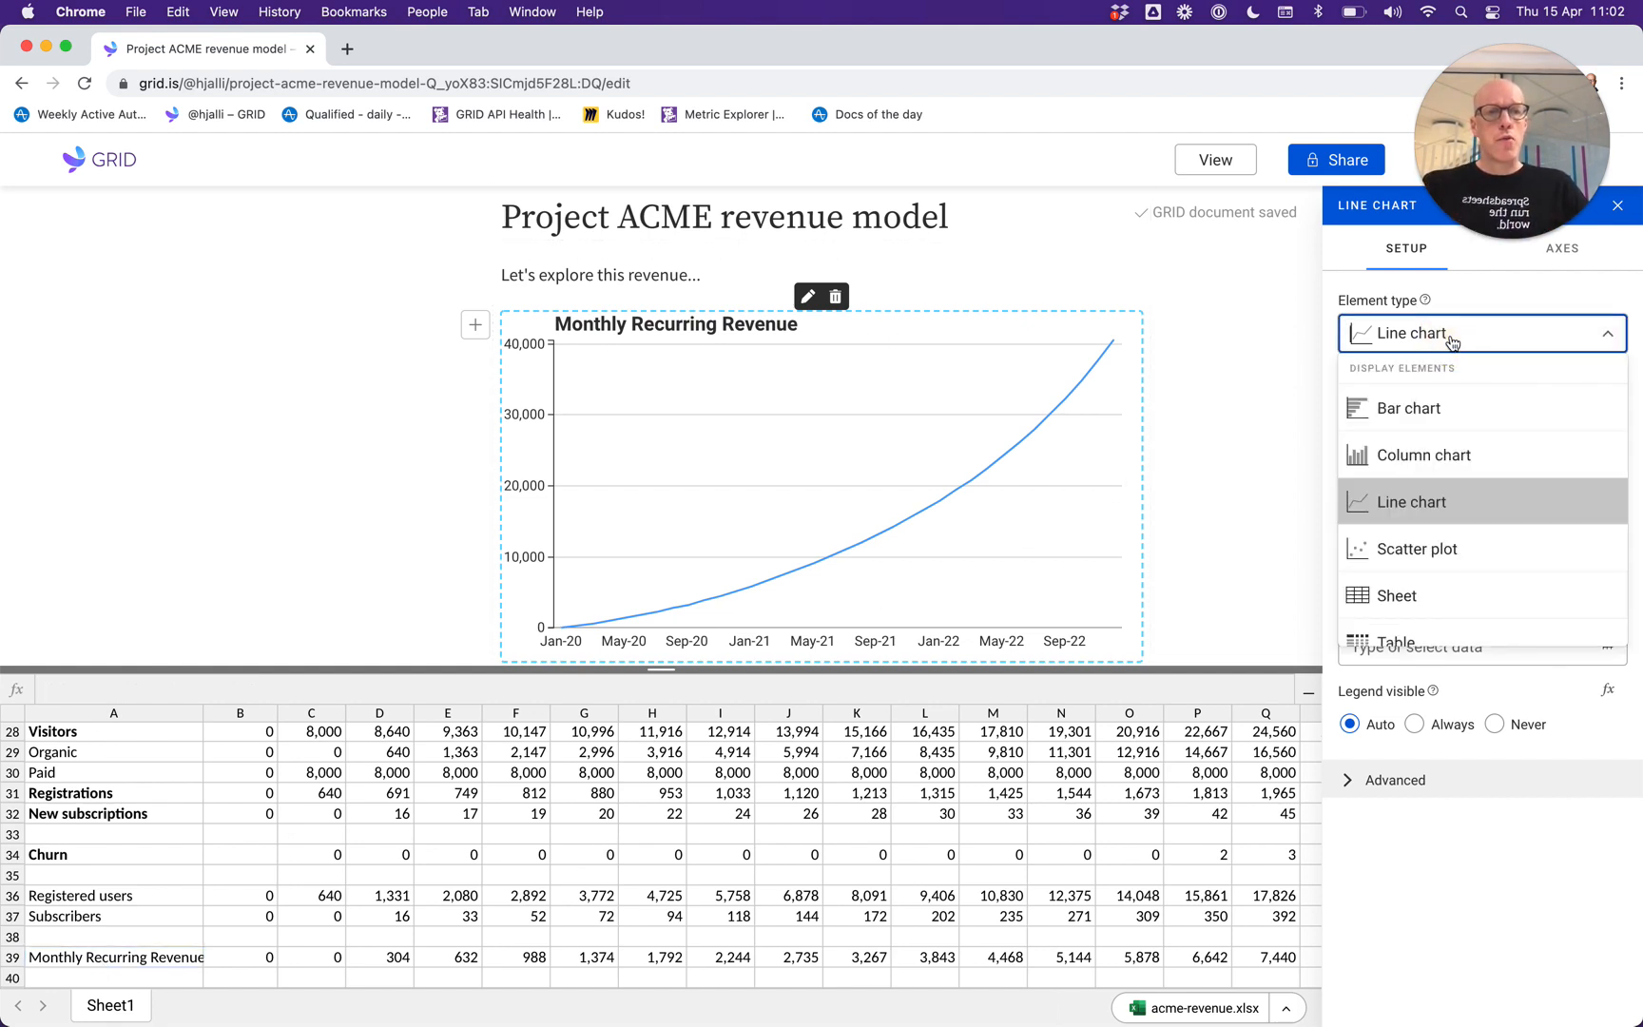
{"action": "left_click", "coordinate": [1445, 456]}
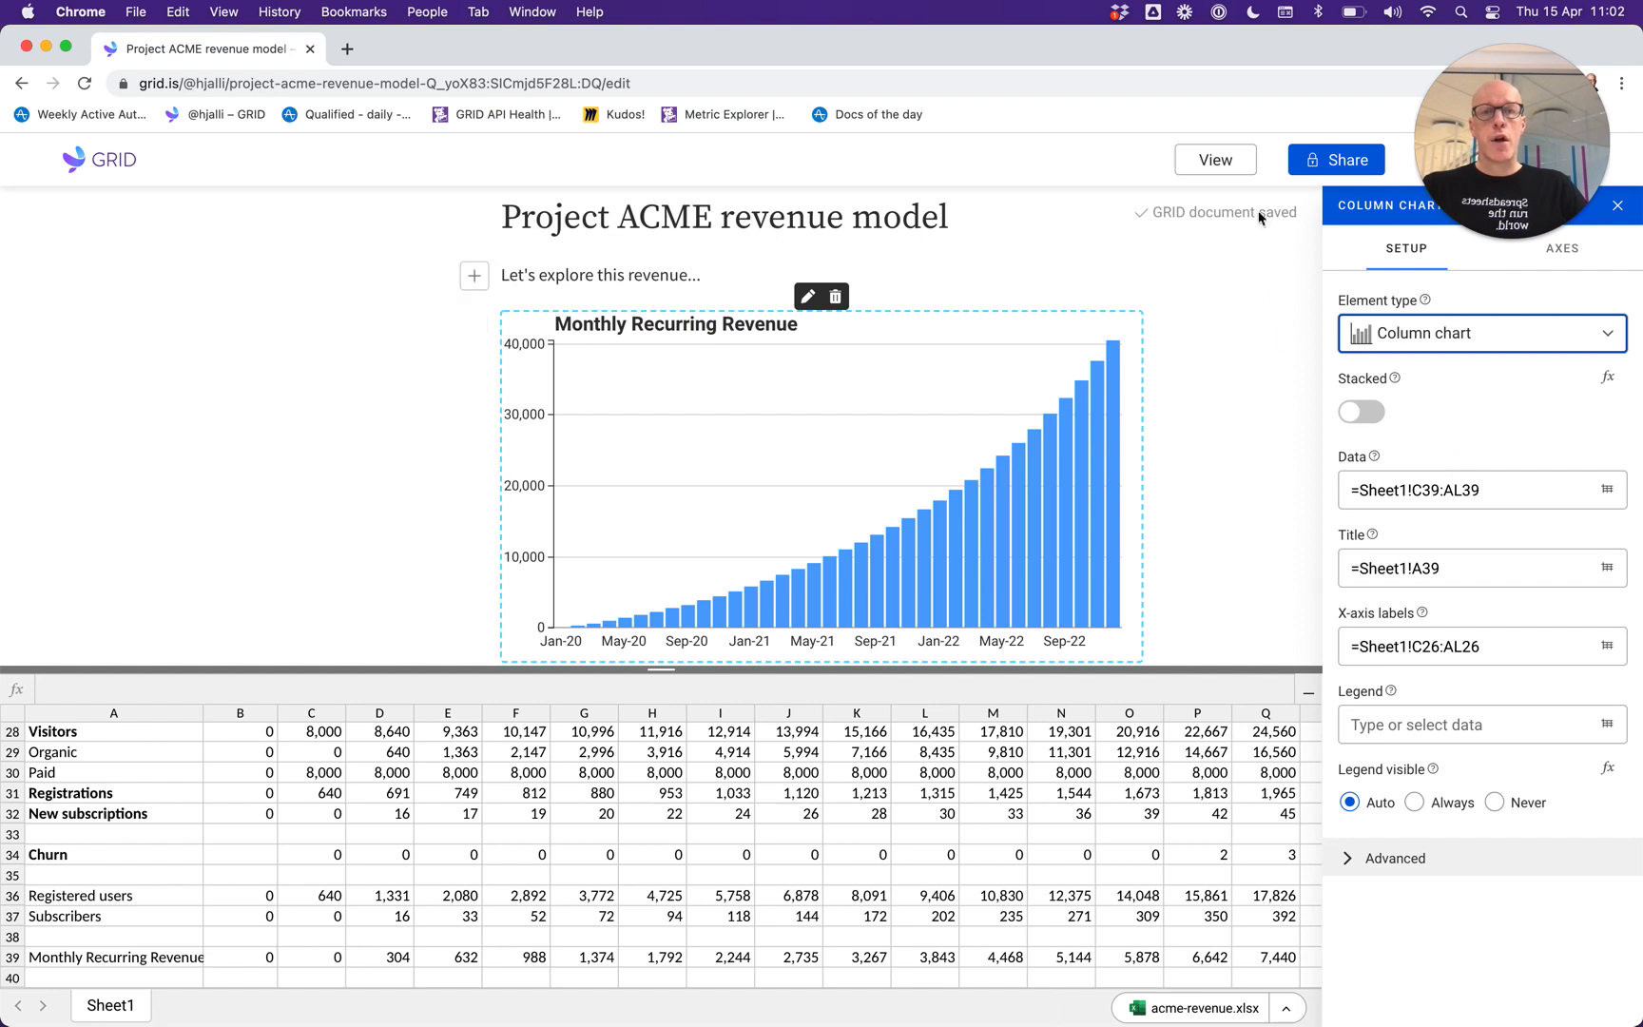
{"action": "left_click", "coordinate": [1215, 160]}
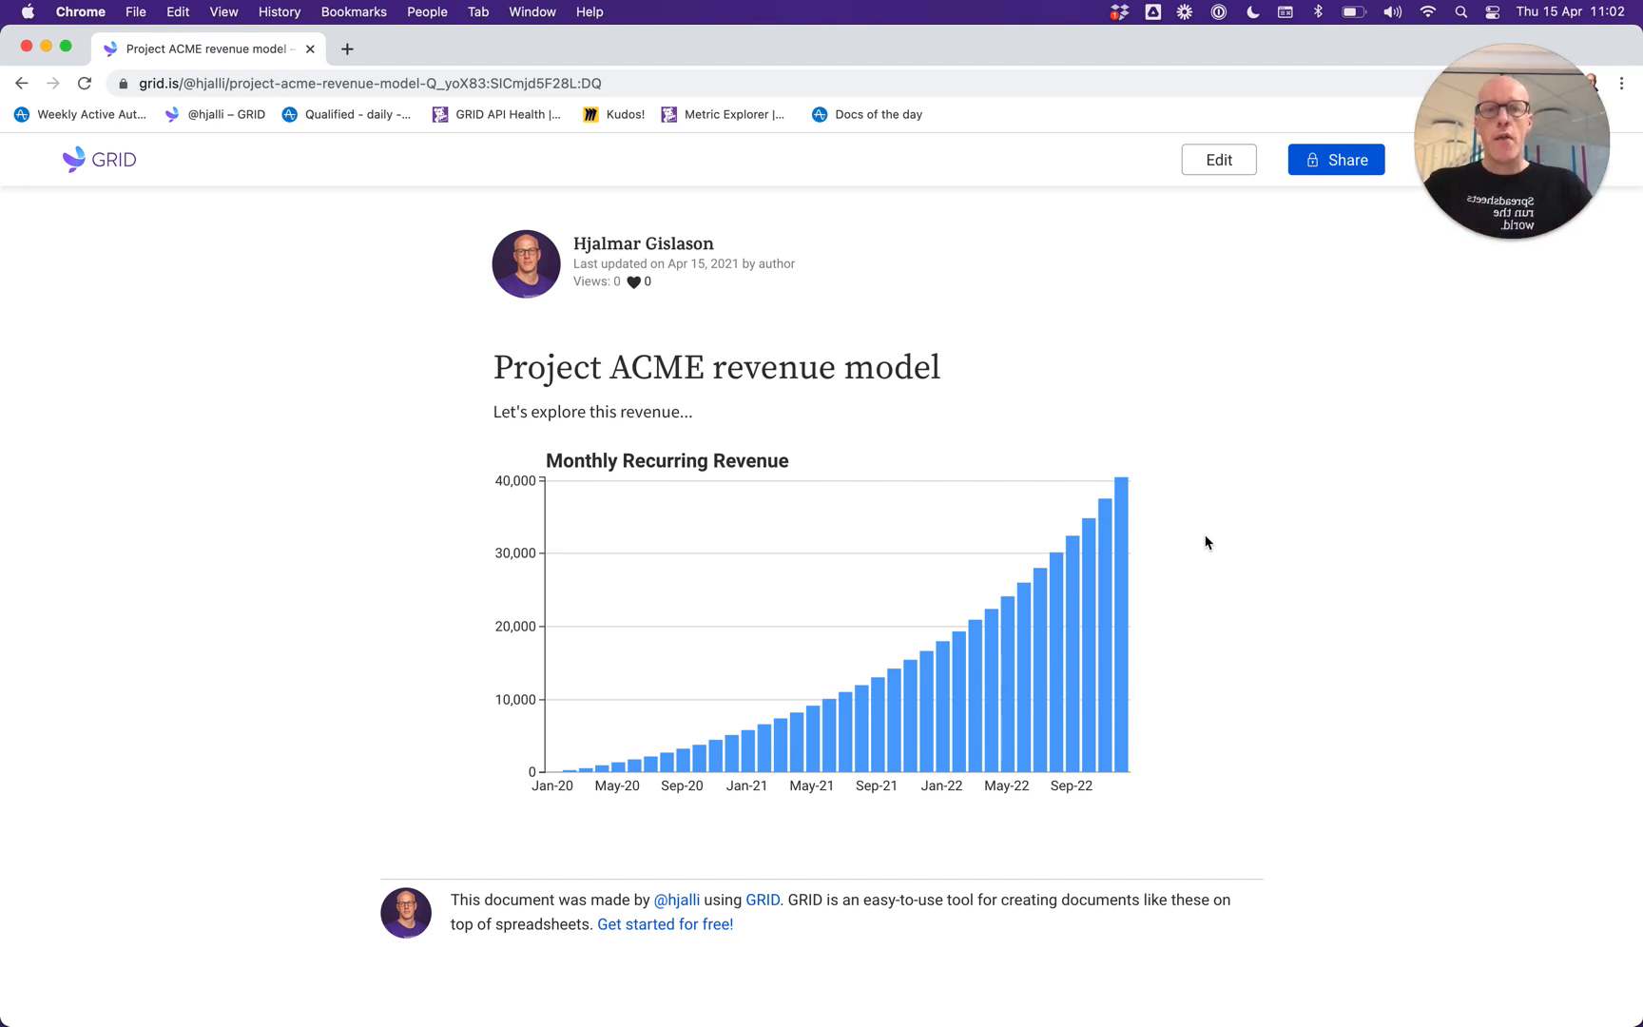
{"action": "mouse_move", "coordinate": [1036, 729]}
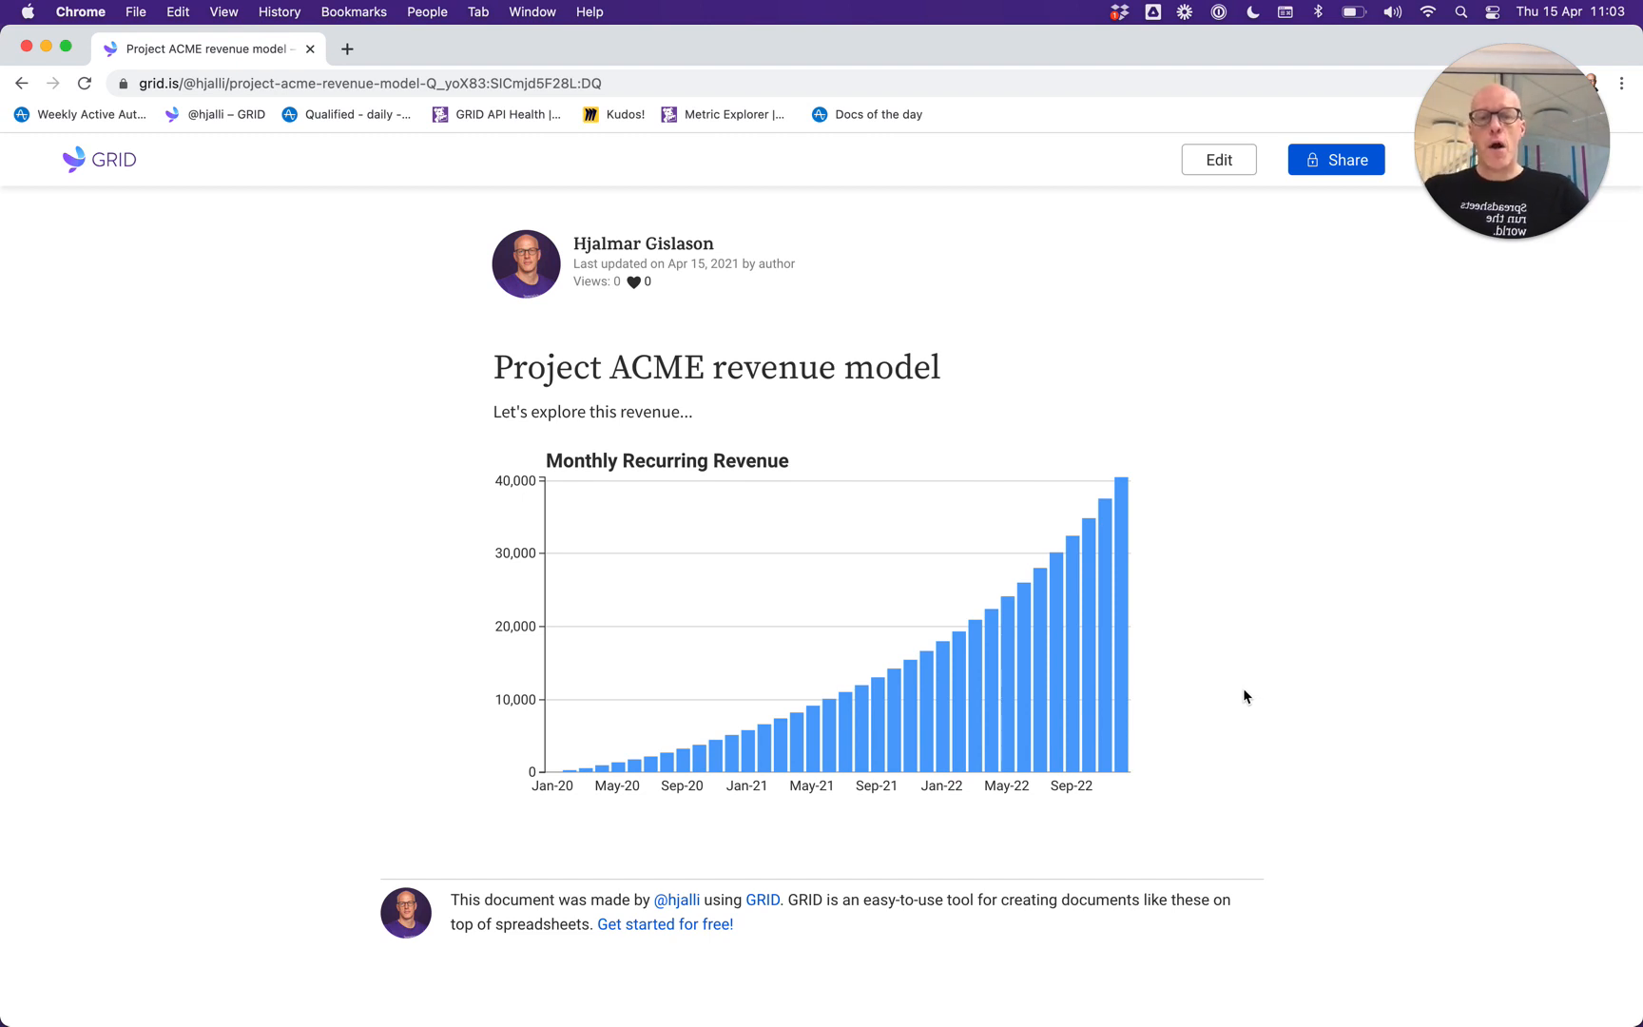
Switch to Excel, set the visits-to-registered conversion ratio in B8 to 4%, save the workbook, and return to GRID in Chrome.
{"action": "key", "text": "super+Tab"}
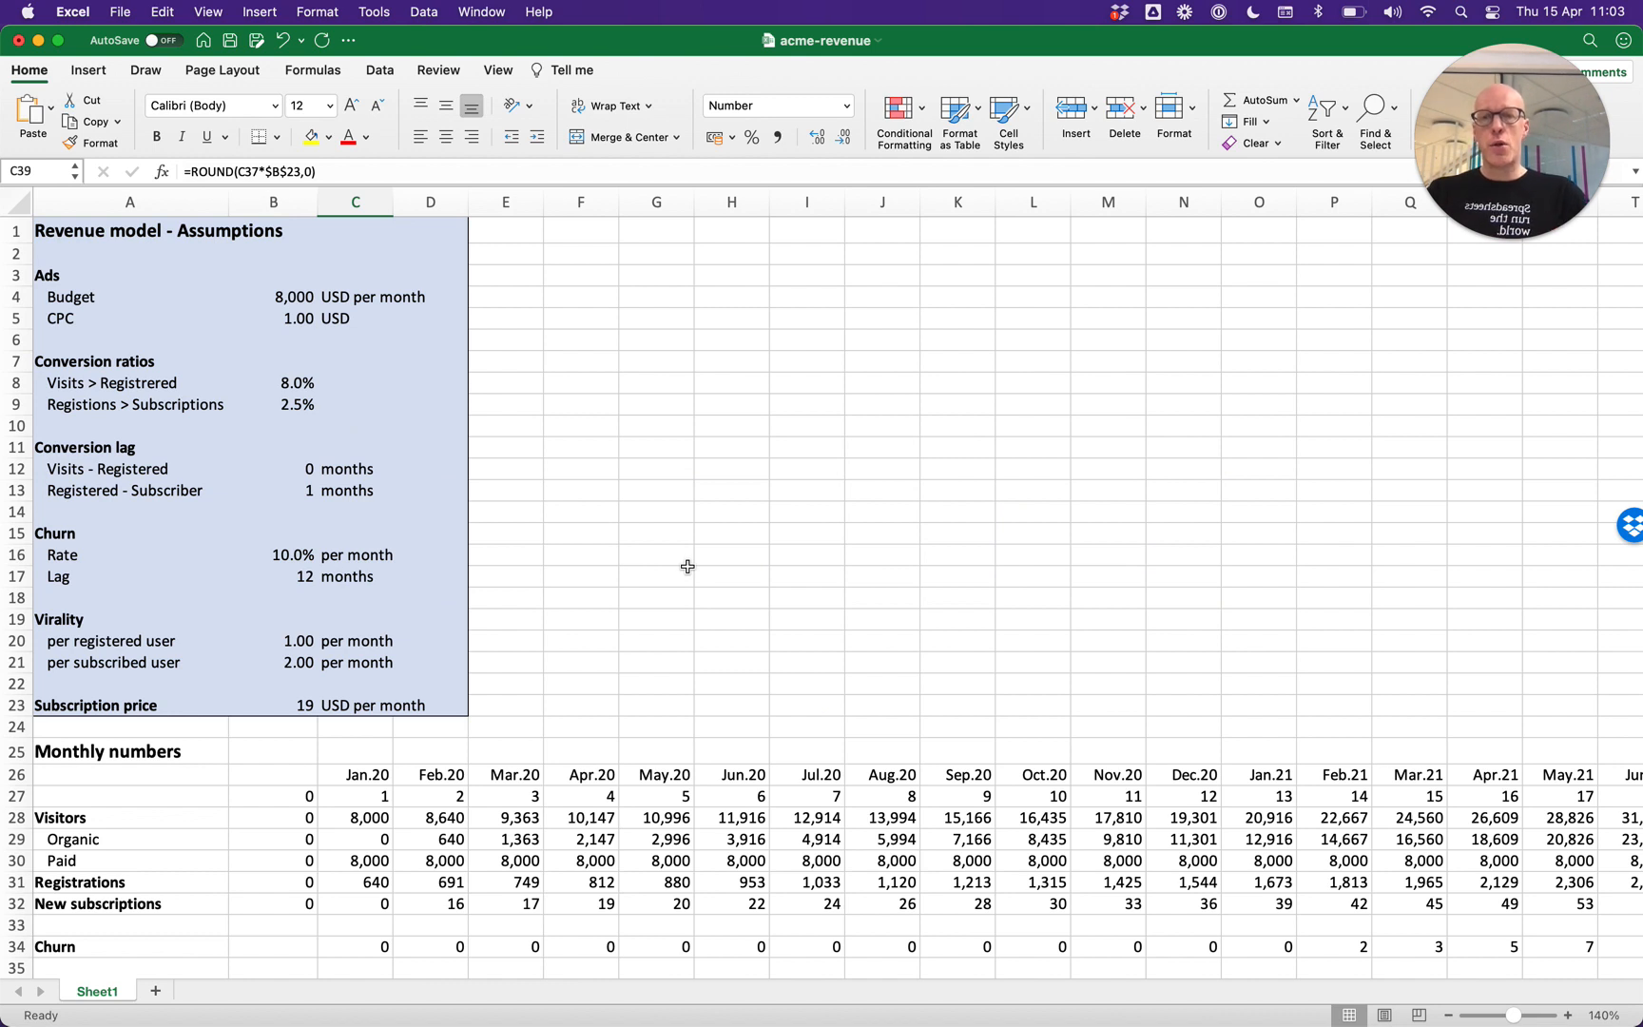
{"action": "left_click", "coordinate": [296, 384]}
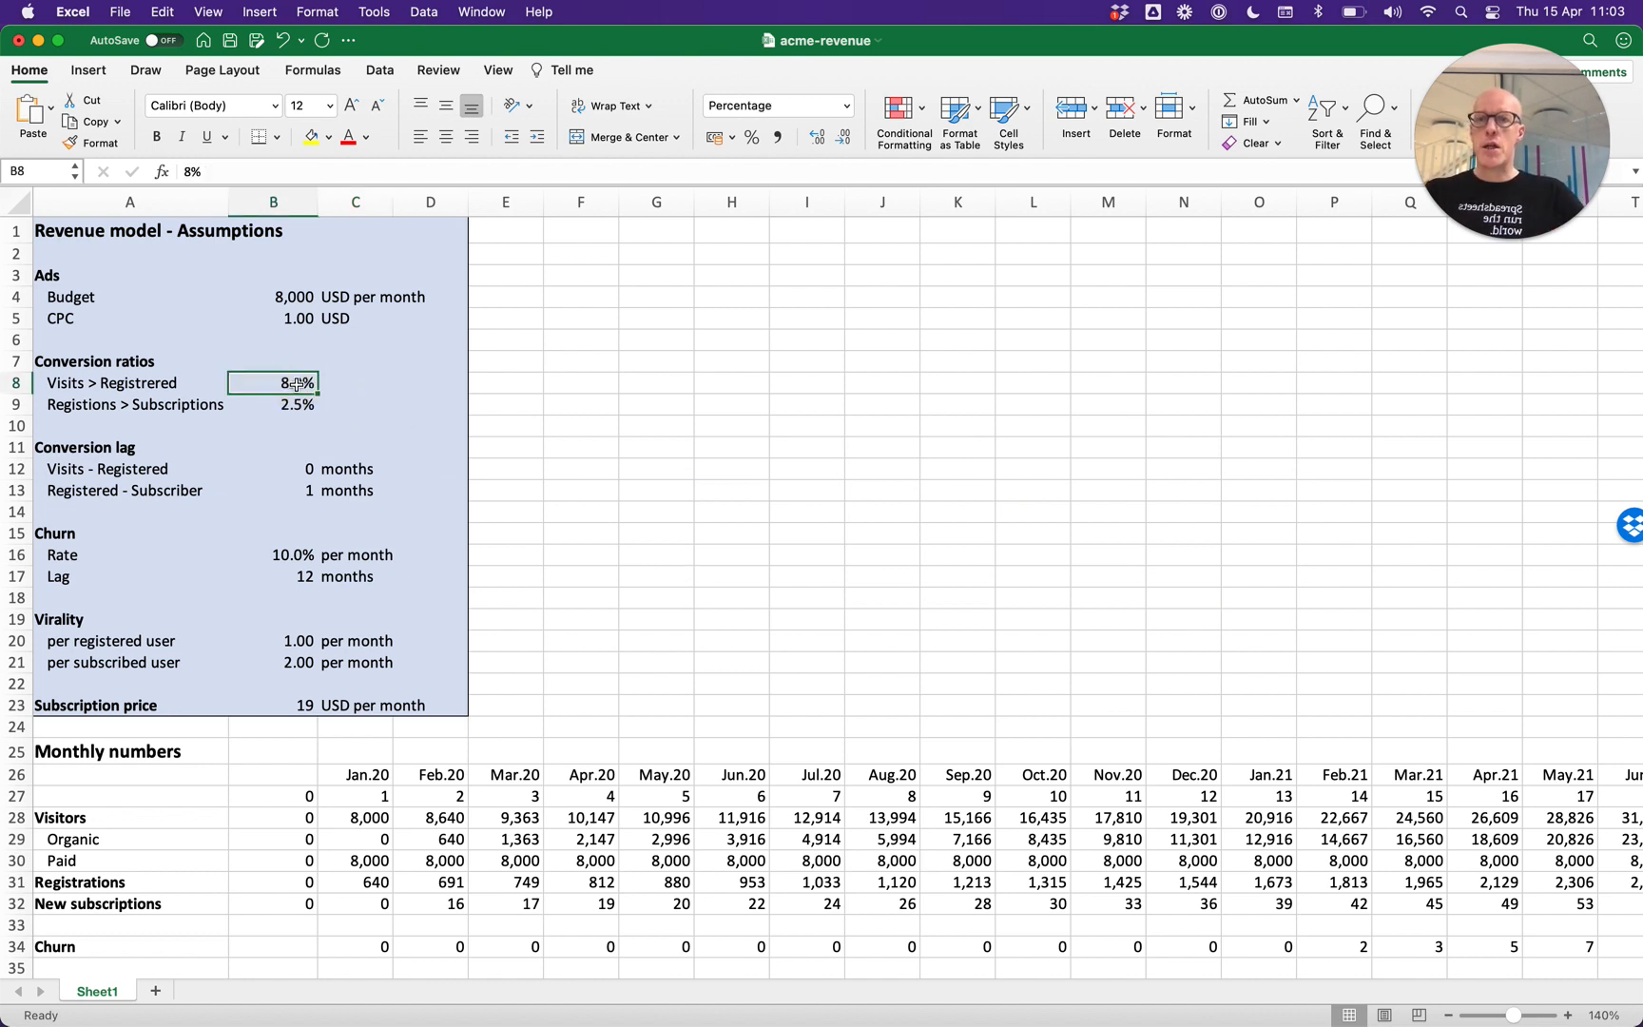
{"action": "type", "text": "4"}
{"action": "key", "text": "Return"}
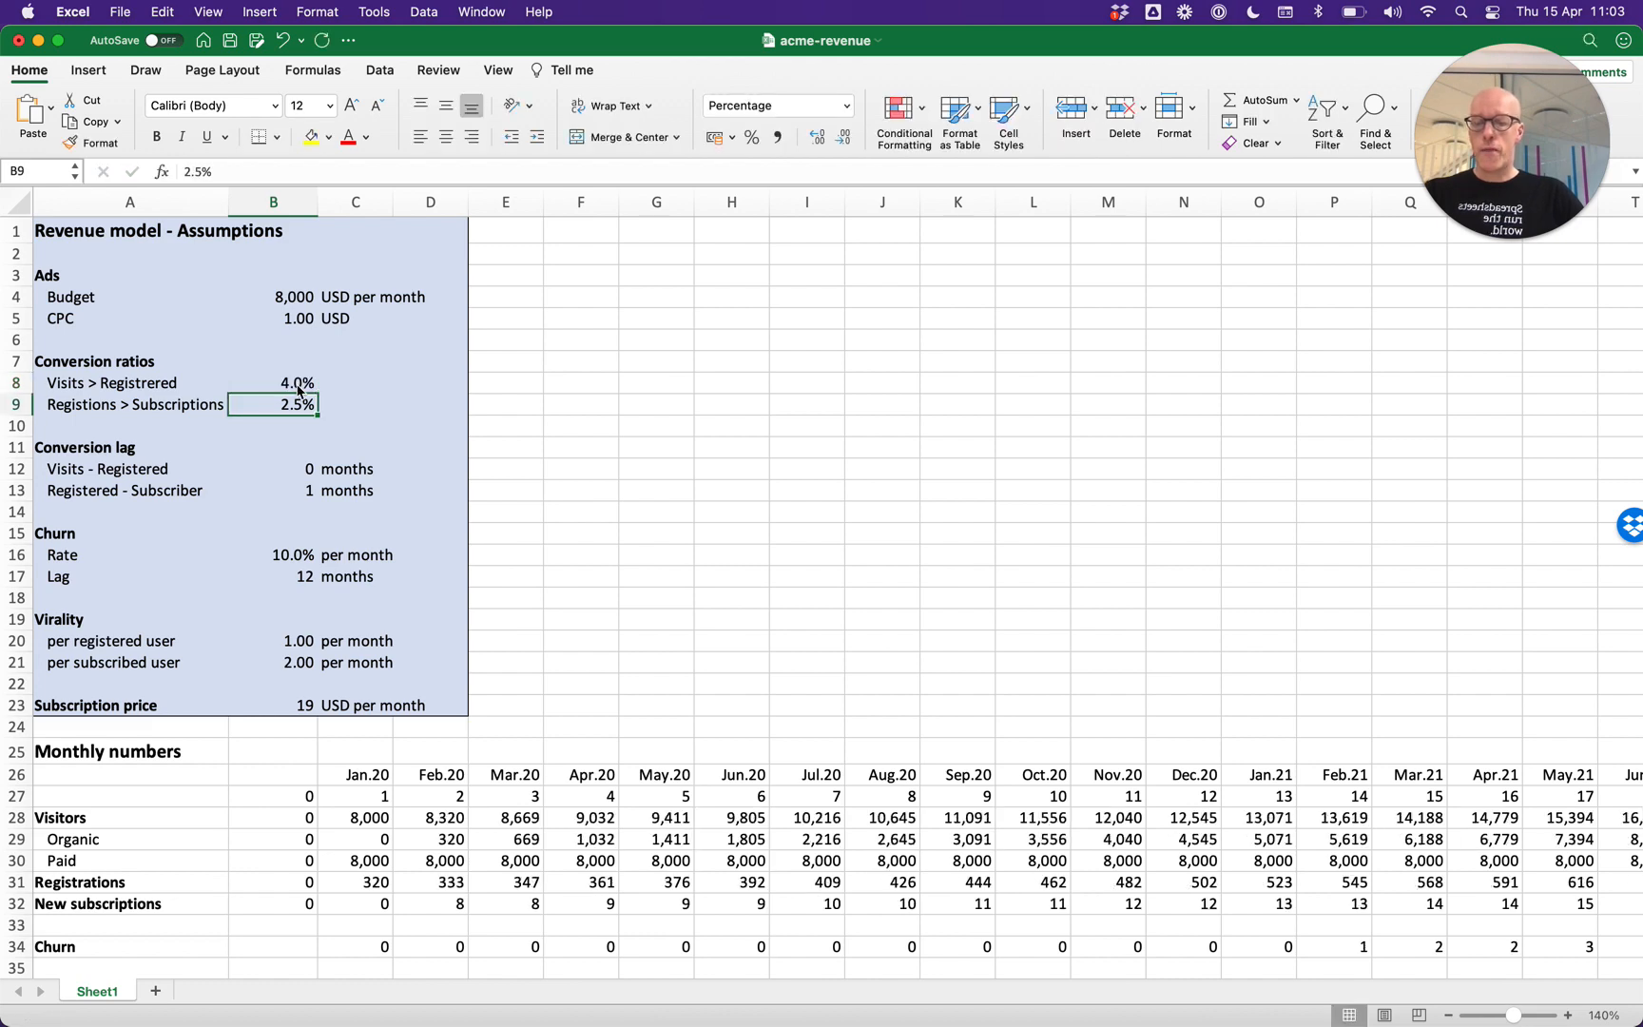
{"action": "key", "text": "super+s"}
{"action": "scroll", "coordinate": [754, 645], "scroll_direction": "down", "scroll_amount": 5}
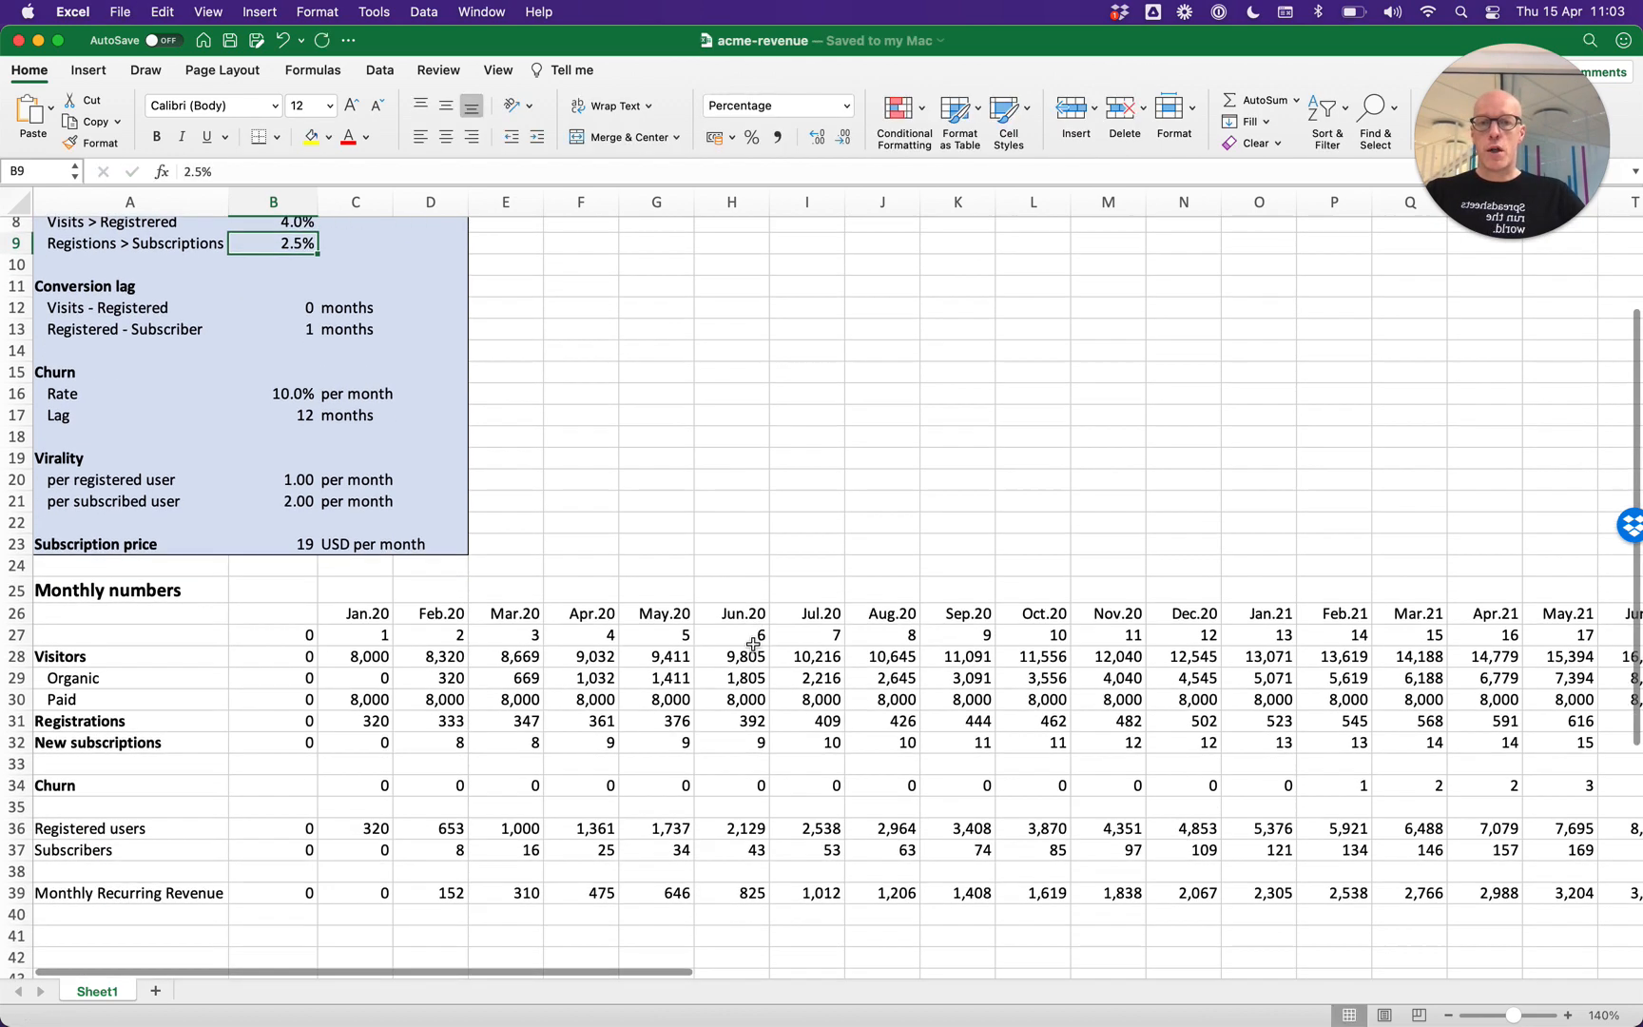
{"action": "scroll", "coordinate": [754, 645], "scroll_direction": "up", "scroll_amount": 5}
{"action": "key", "text": "super+Tab"}
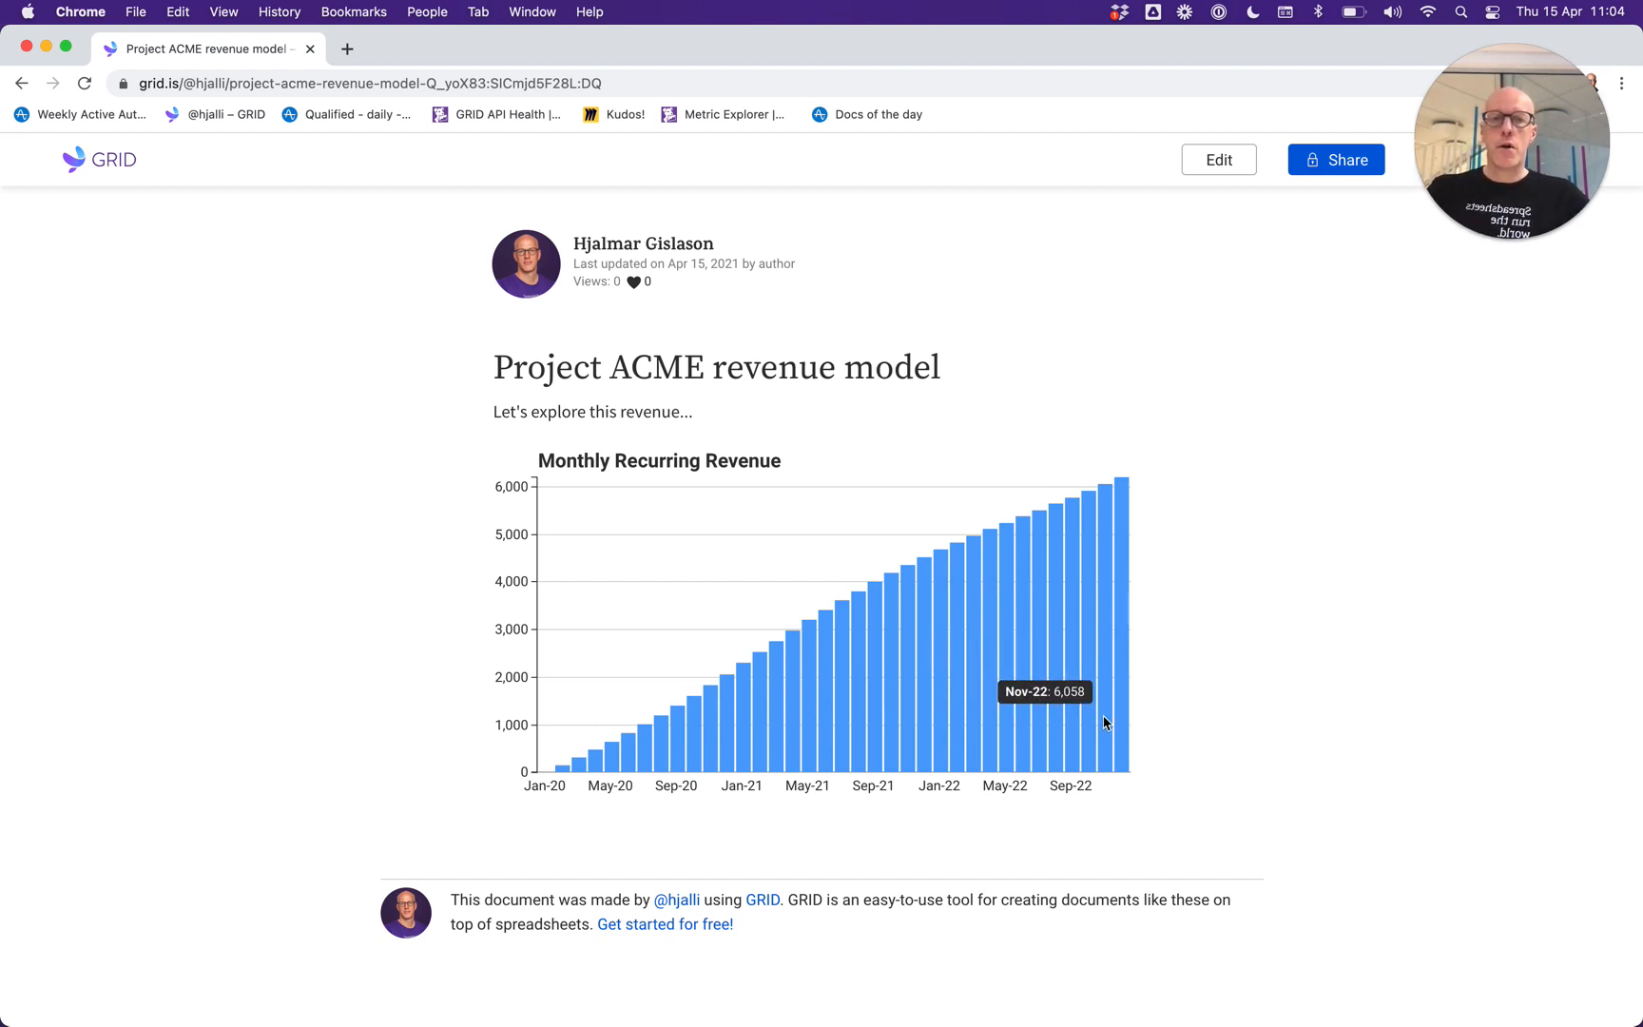
Undo the conversion ratio change in Excel, save the workbook, and return to the GRID document in Chrome.
{"action": "key", "text": "super+Tab"}
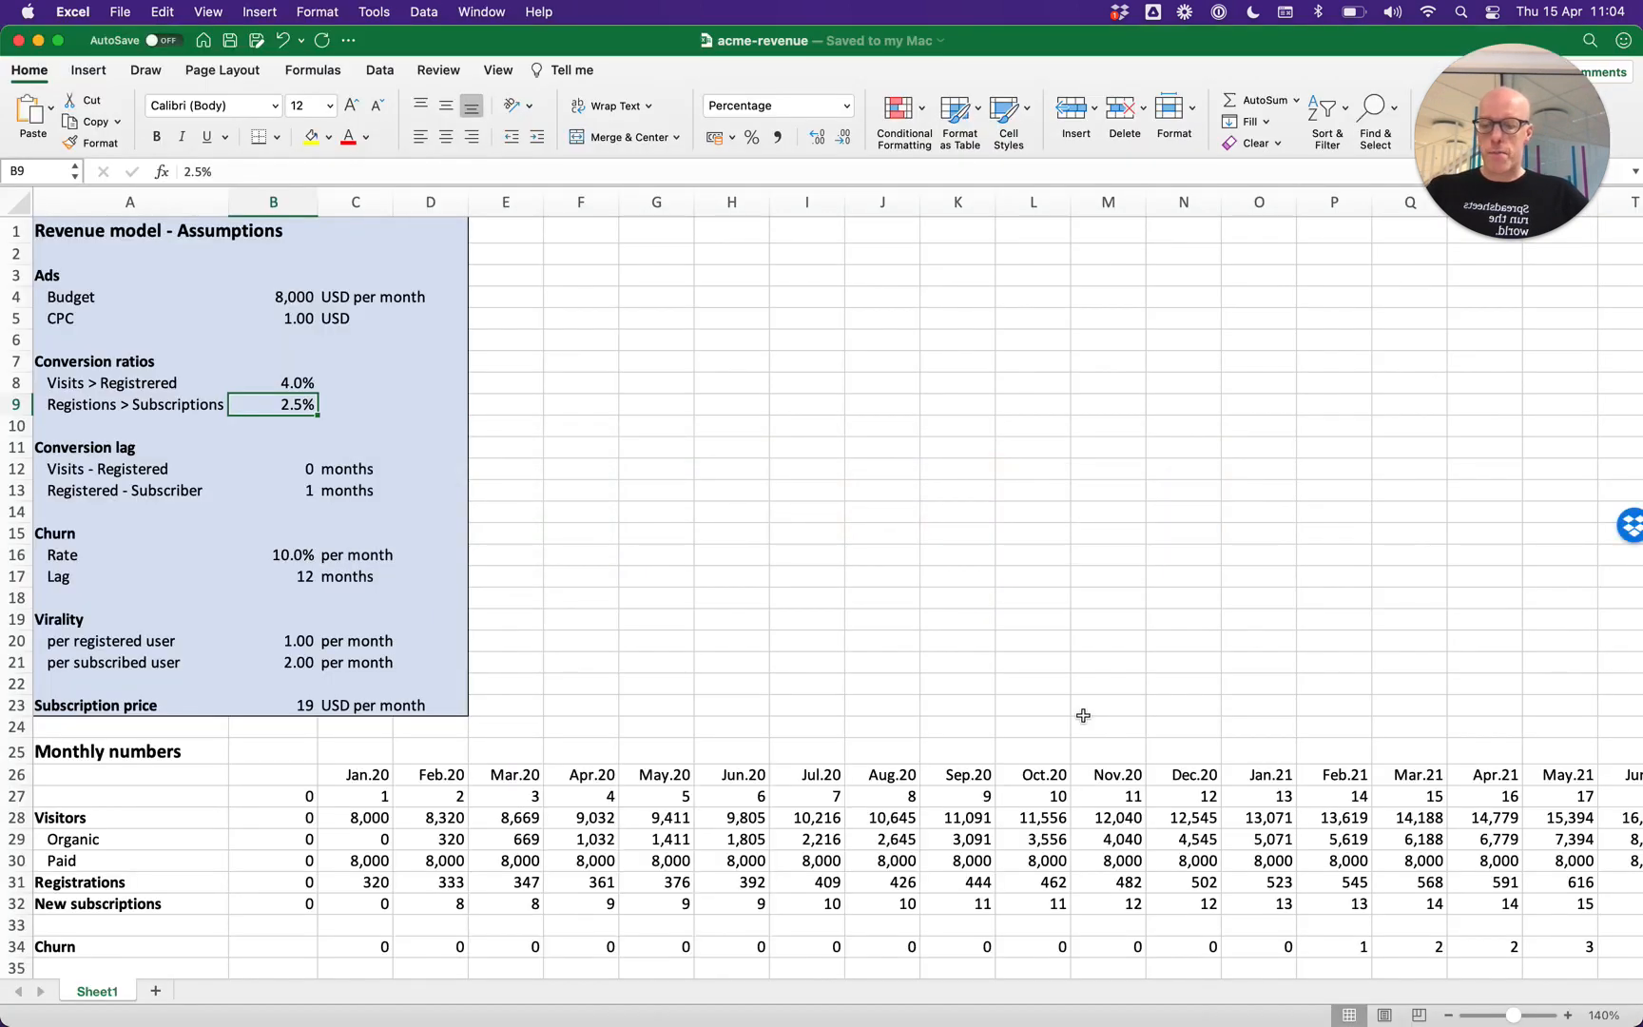
{"action": "key", "text": "super+z"}
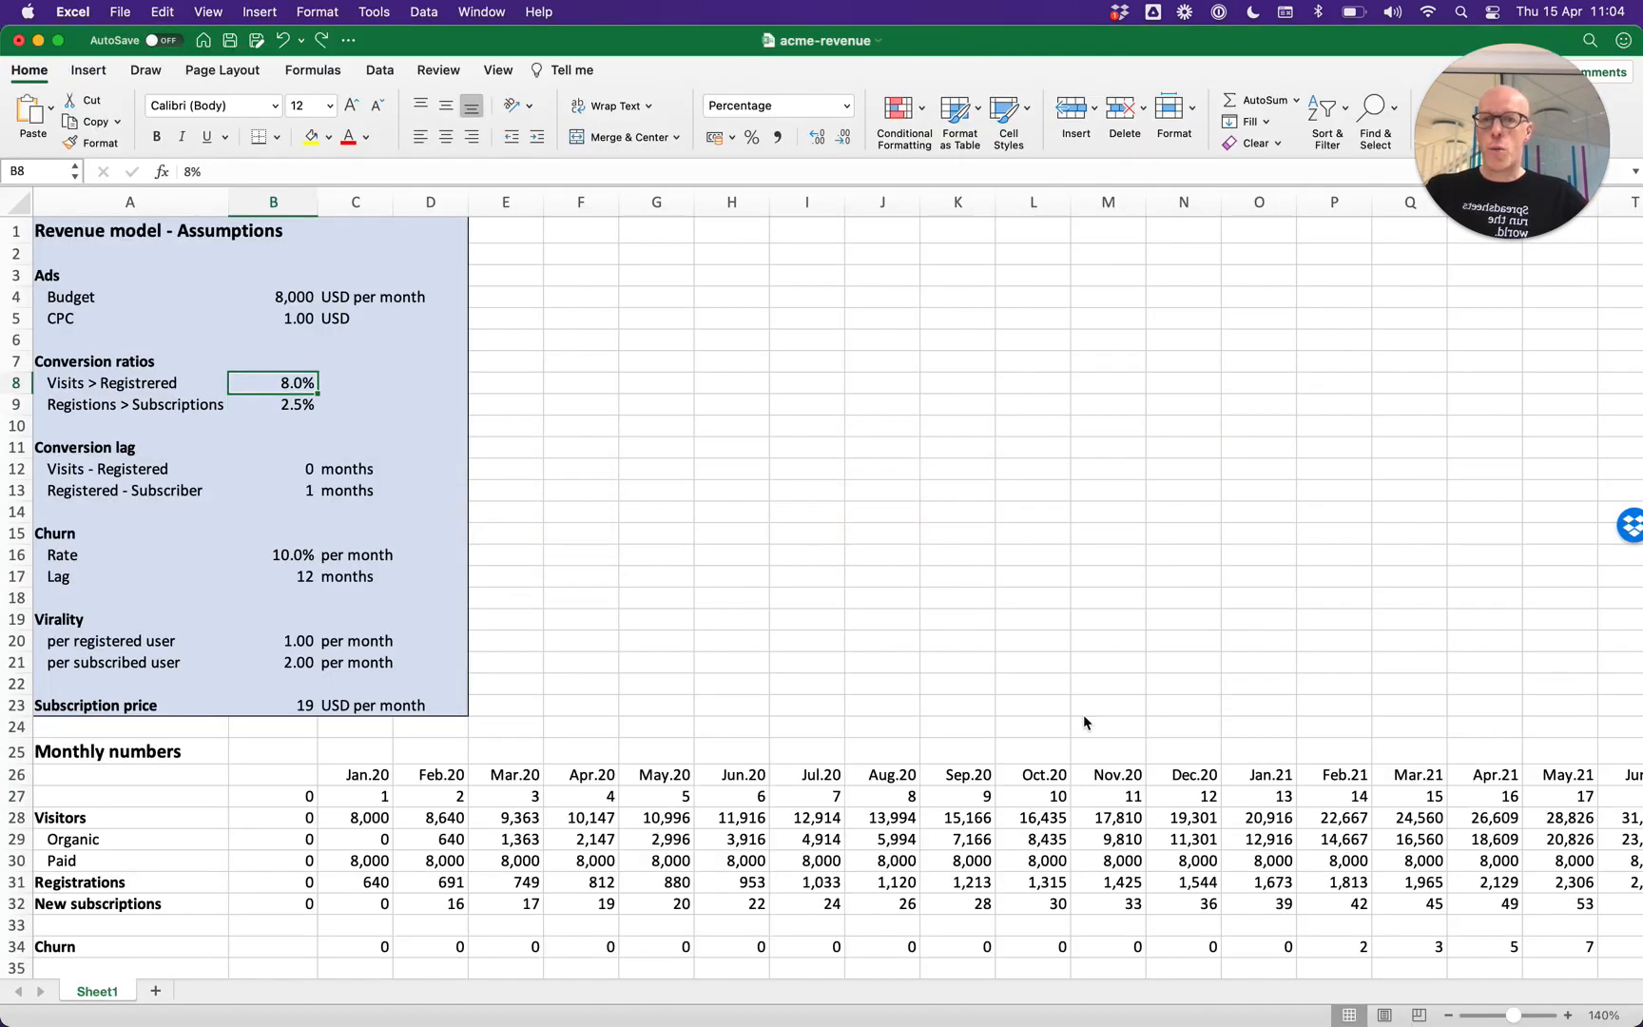
{"action": "key", "text": "super+s"}
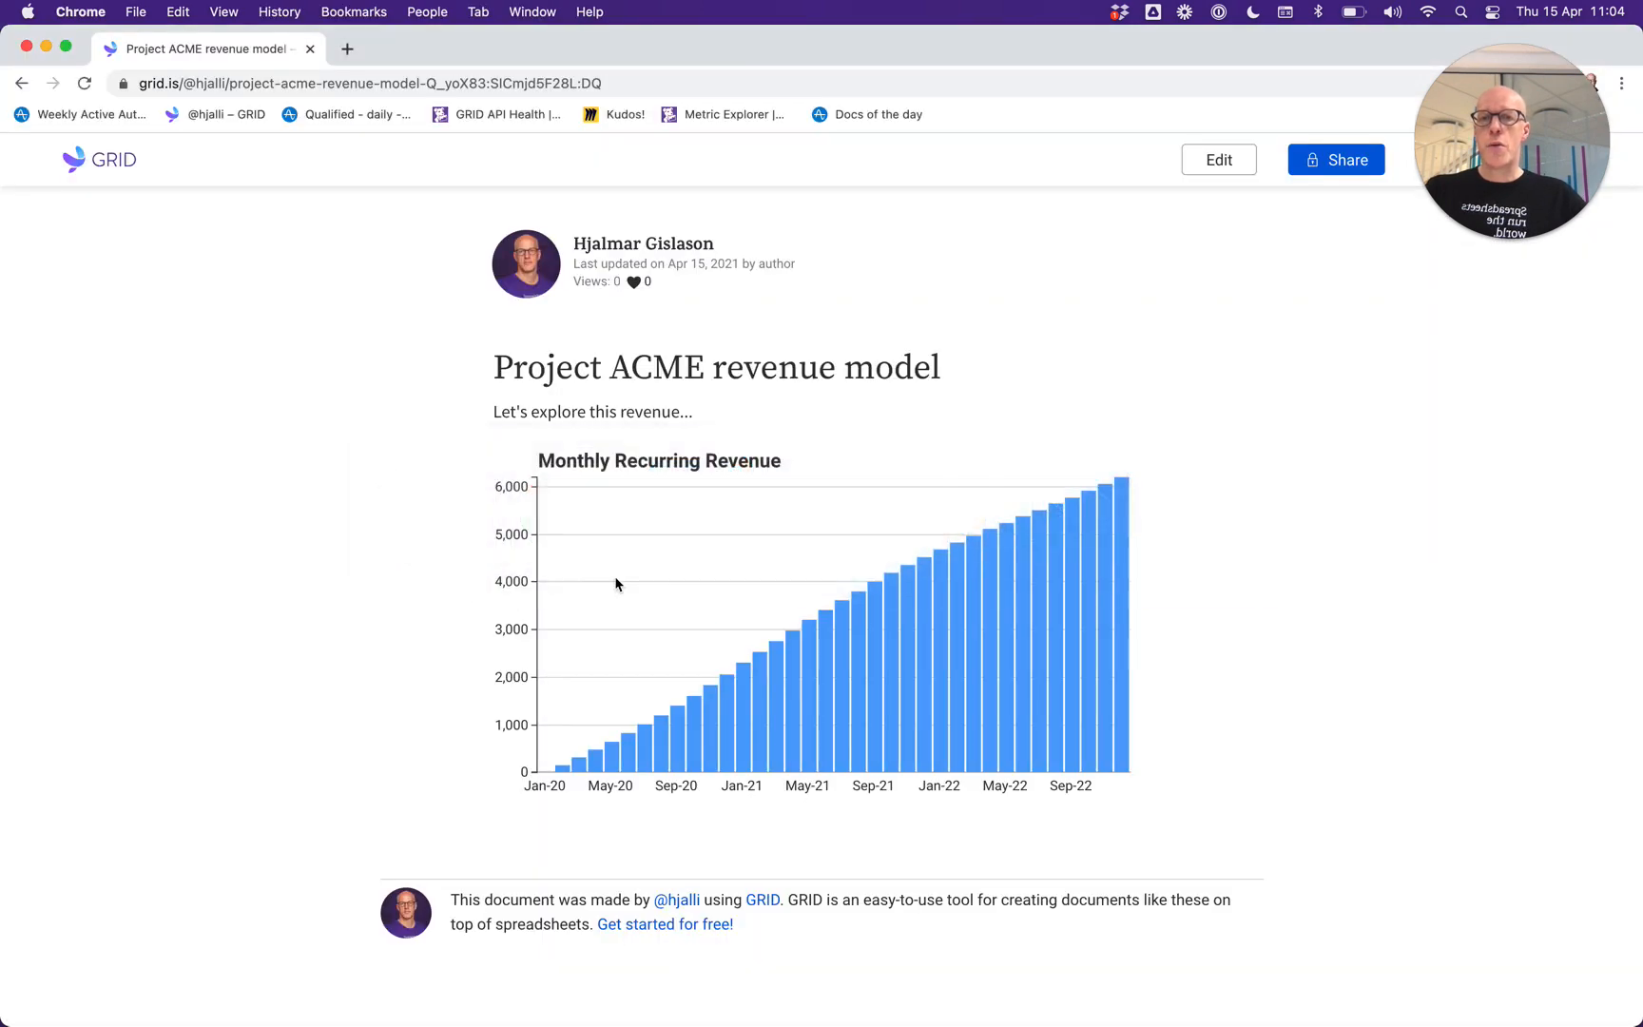
{"action": "key", "text": "super+Tab"}
{"action": "scroll", "coordinate": [786, 646], "scroll_direction": "down", "scroll_amount": 1}
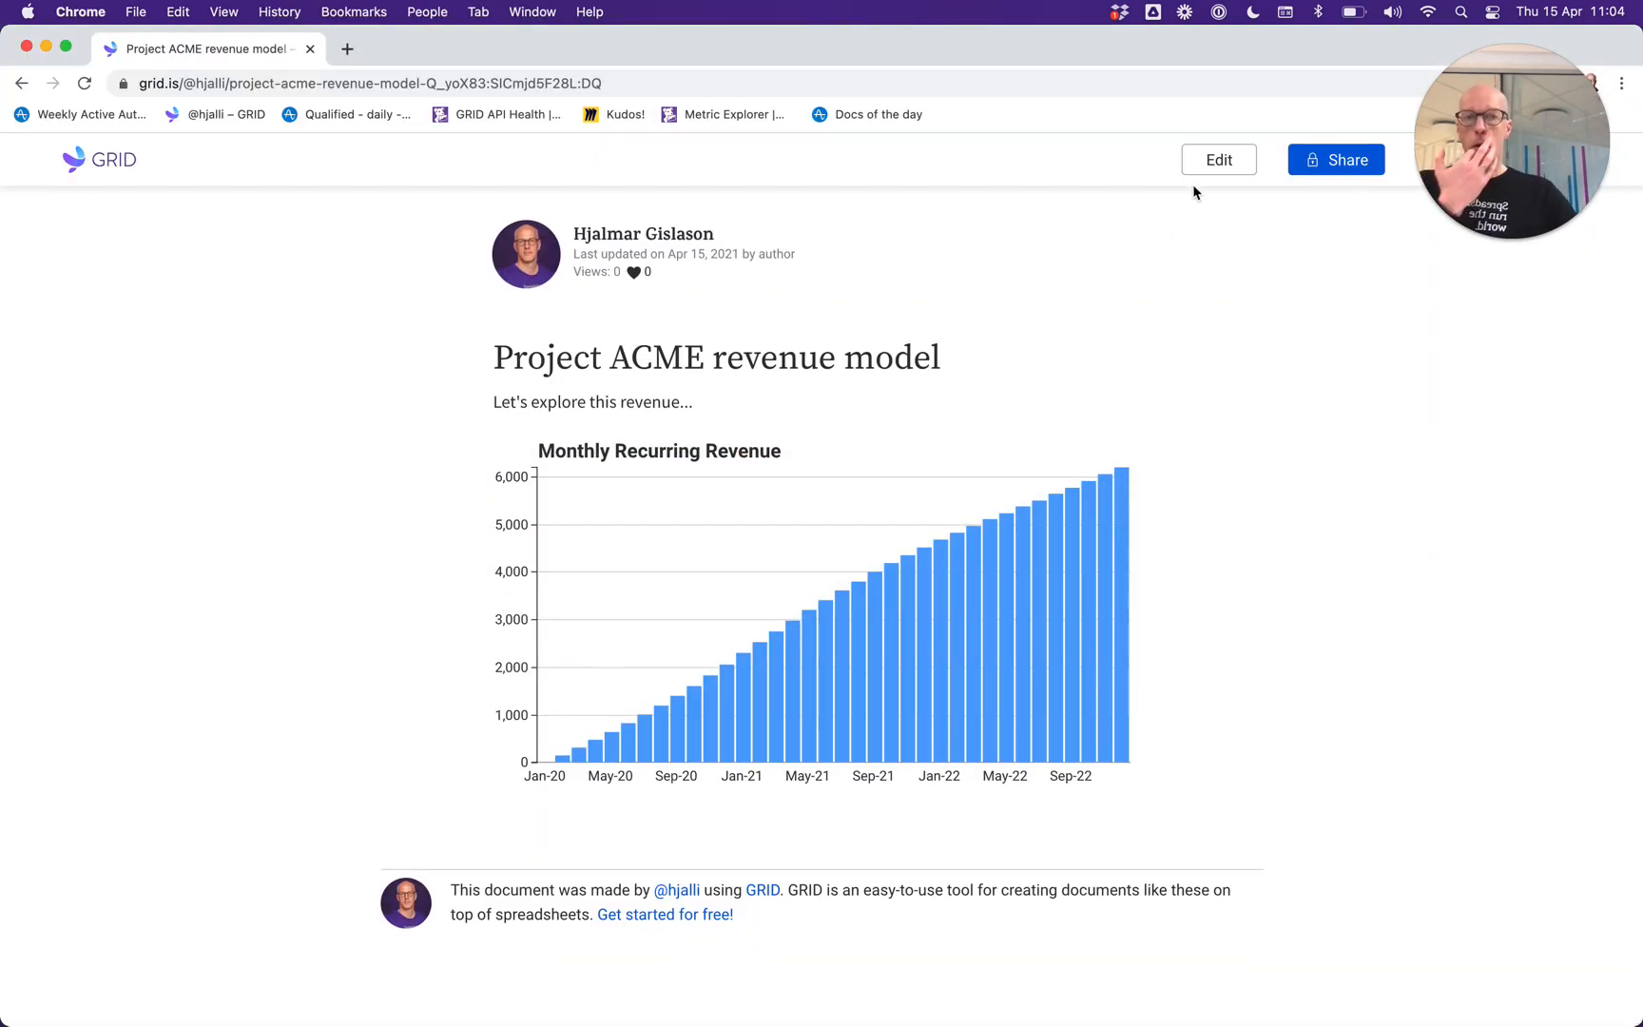
Return the document to editing mode and insert a Slider interaction element below the Monthly Recurring Revenue chart.
{"action": "left_click", "coordinate": [1209, 161]}
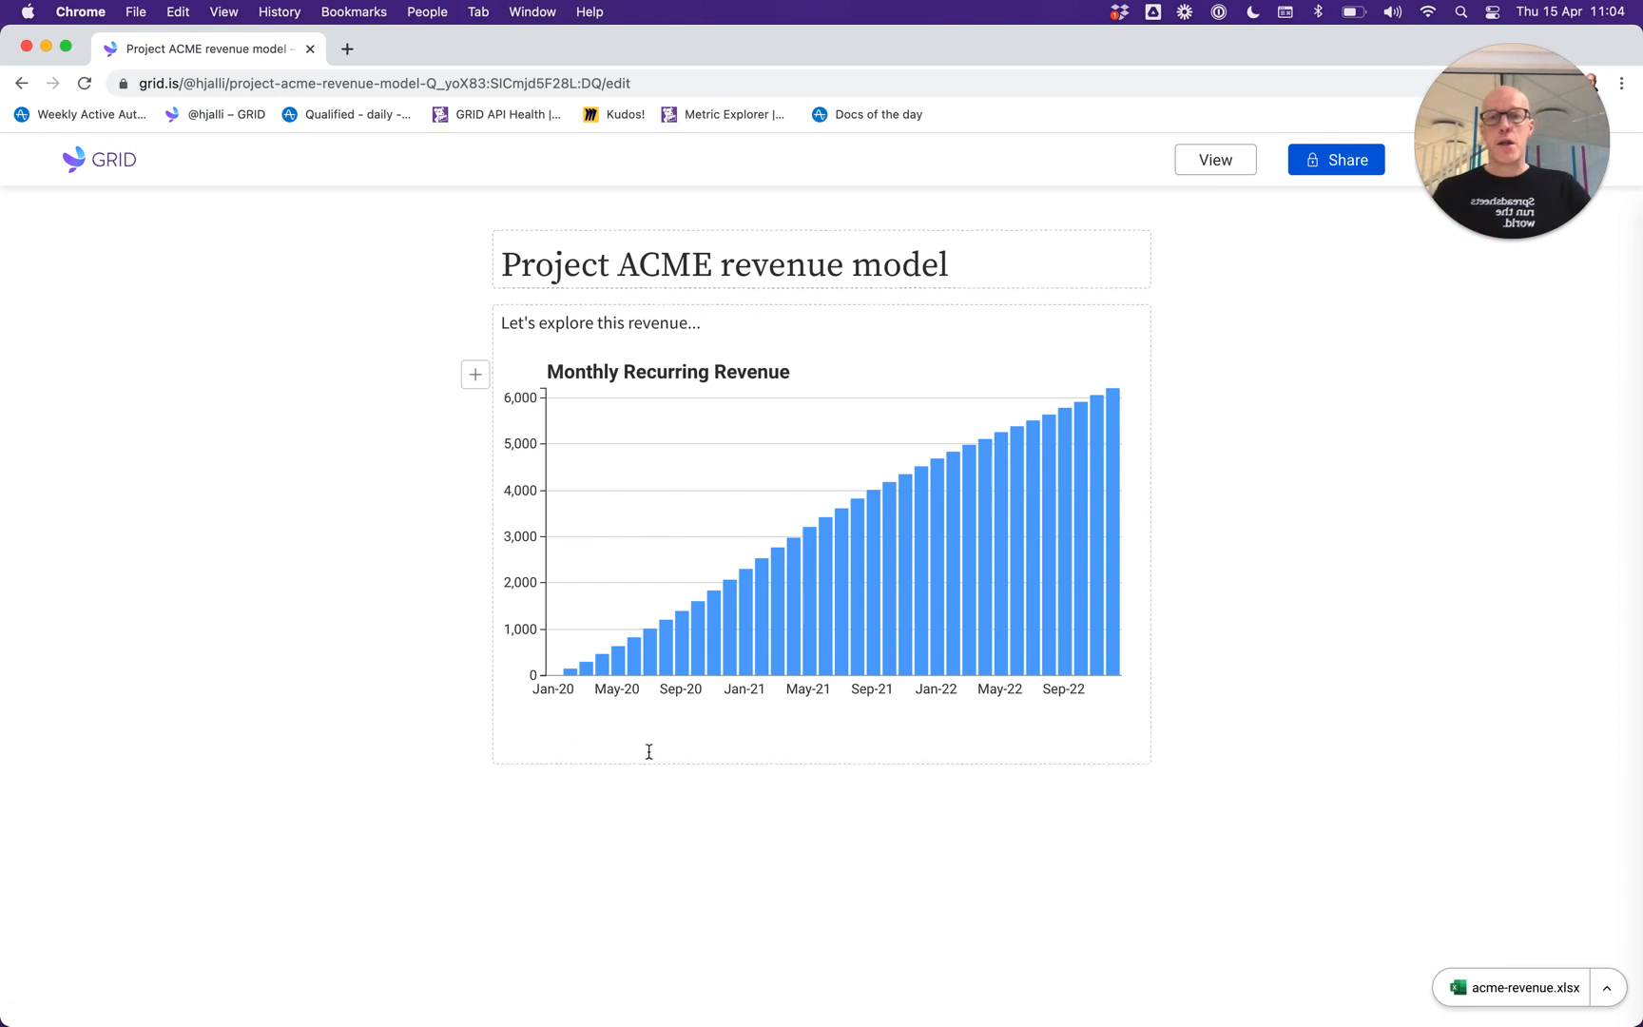
{"action": "left_click", "coordinate": [603, 741]}
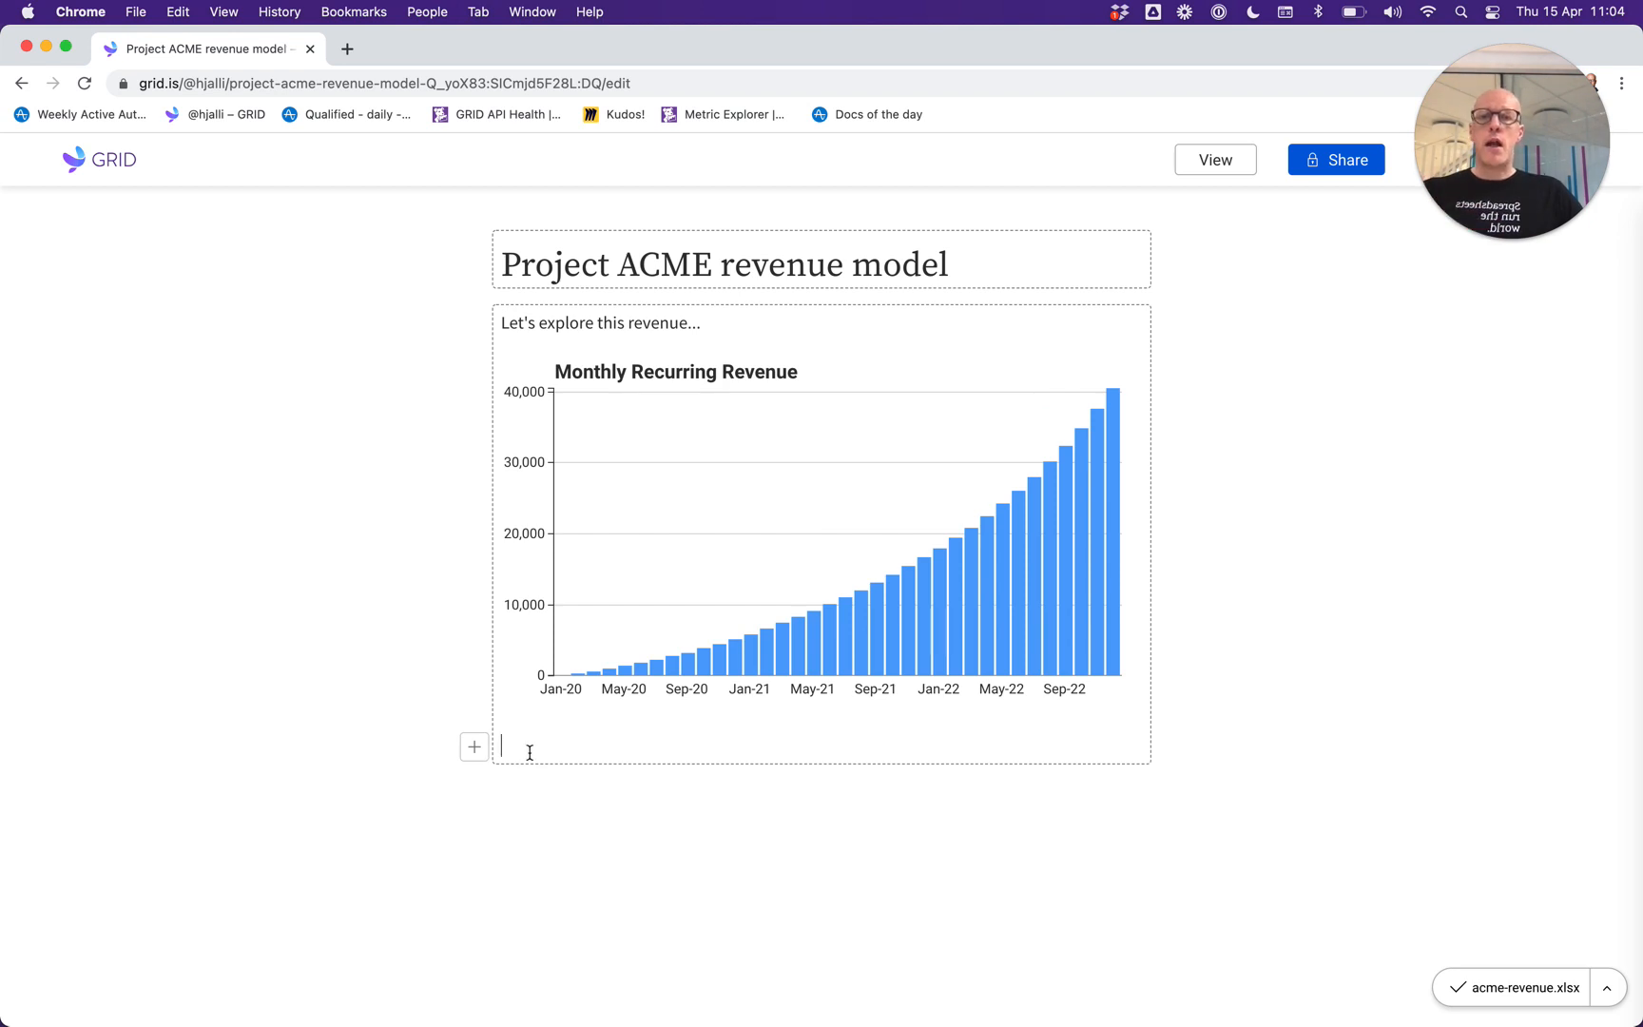
{"action": "left_click", "coordinate": [474, 747]}
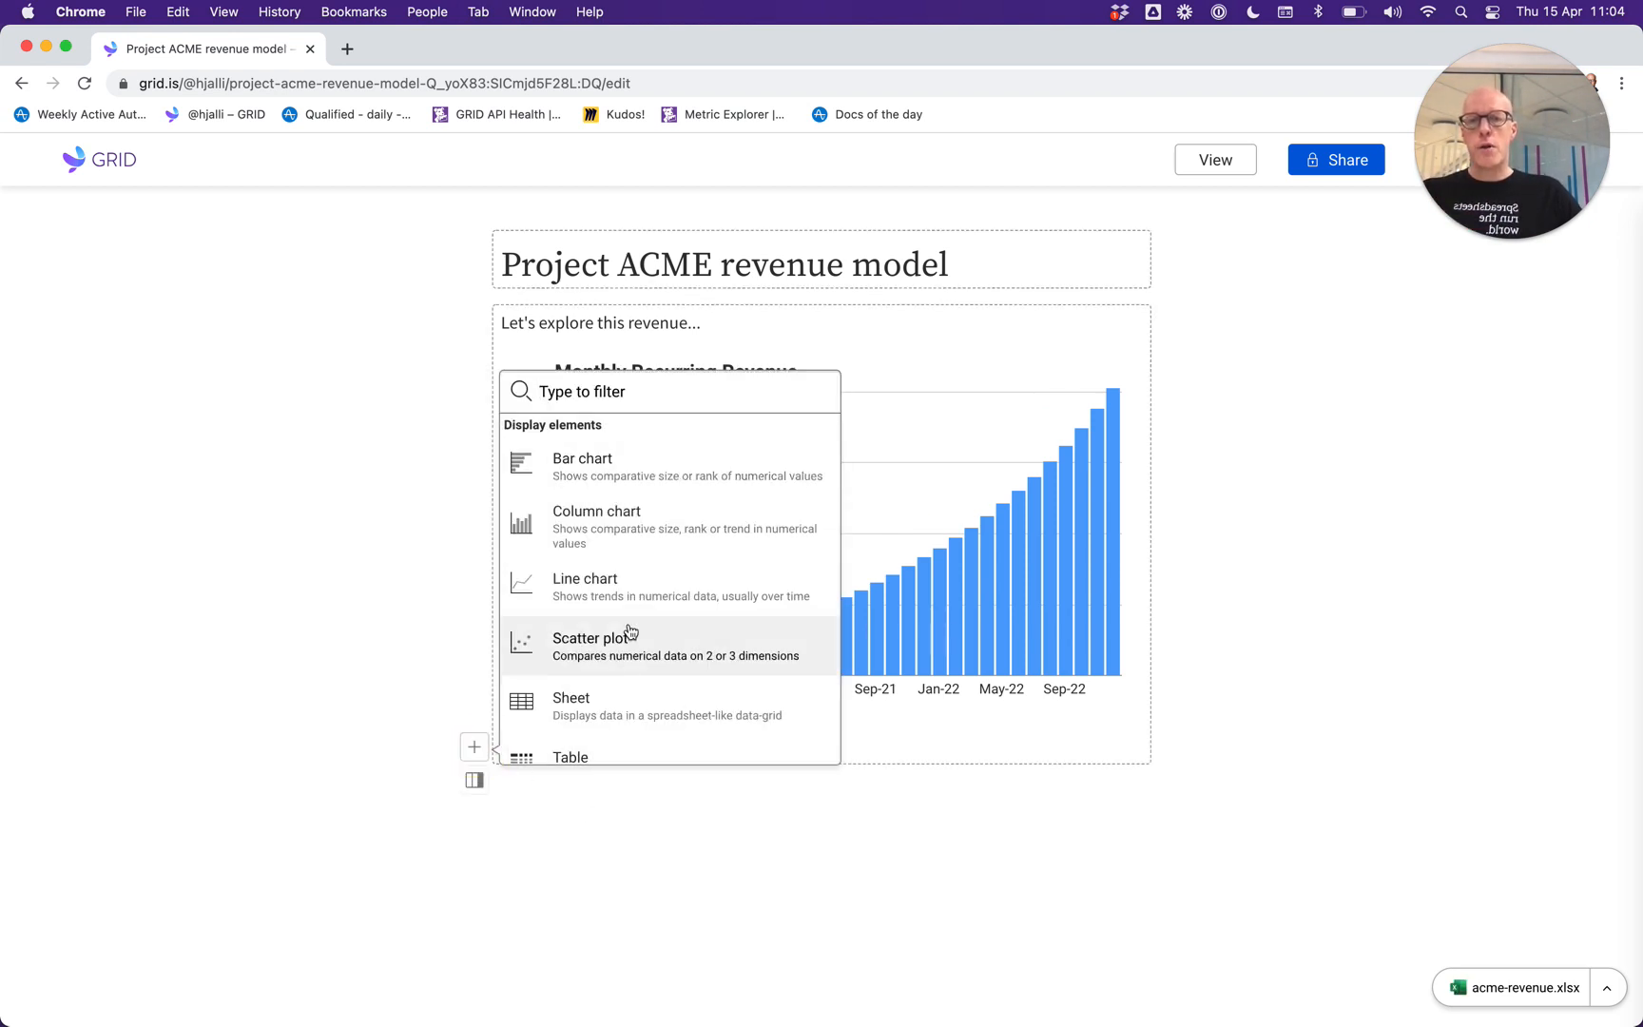
{"action": "scroll", "coordinate": [633, 642], "scroll_direction": "down", "scroll_amount": 3}
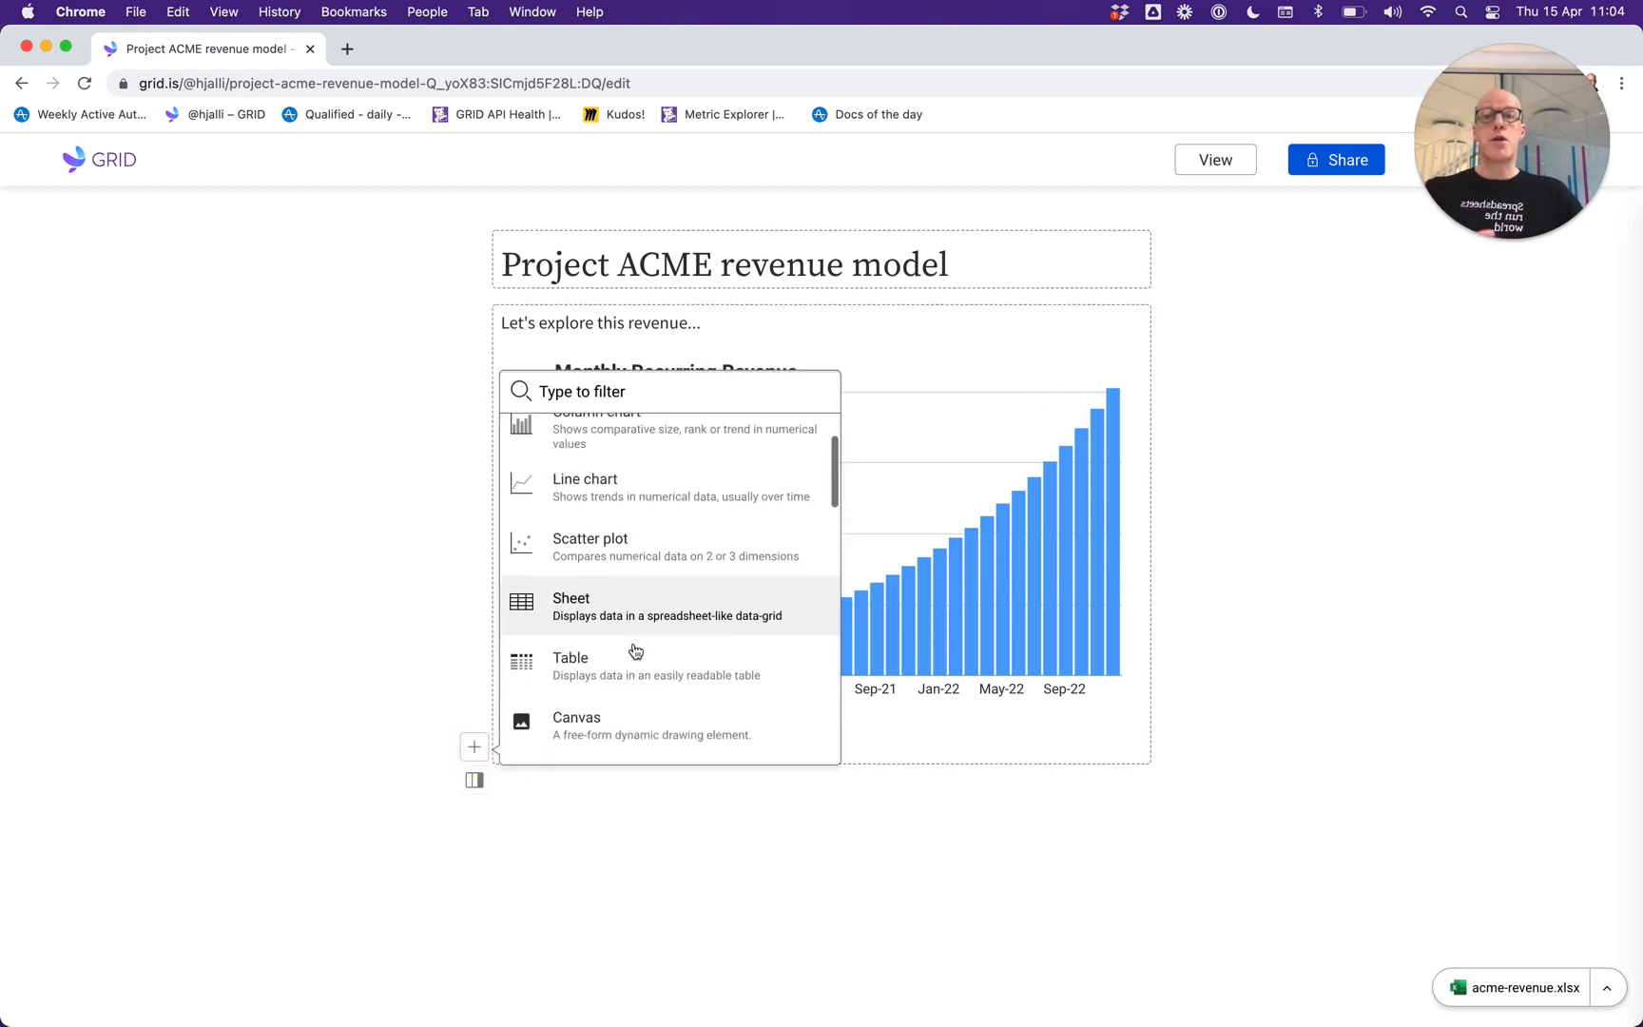
{"action": "scroll", "coordinate": [632, 629], "scroll_direction": "down", "scroll_amount": 3}
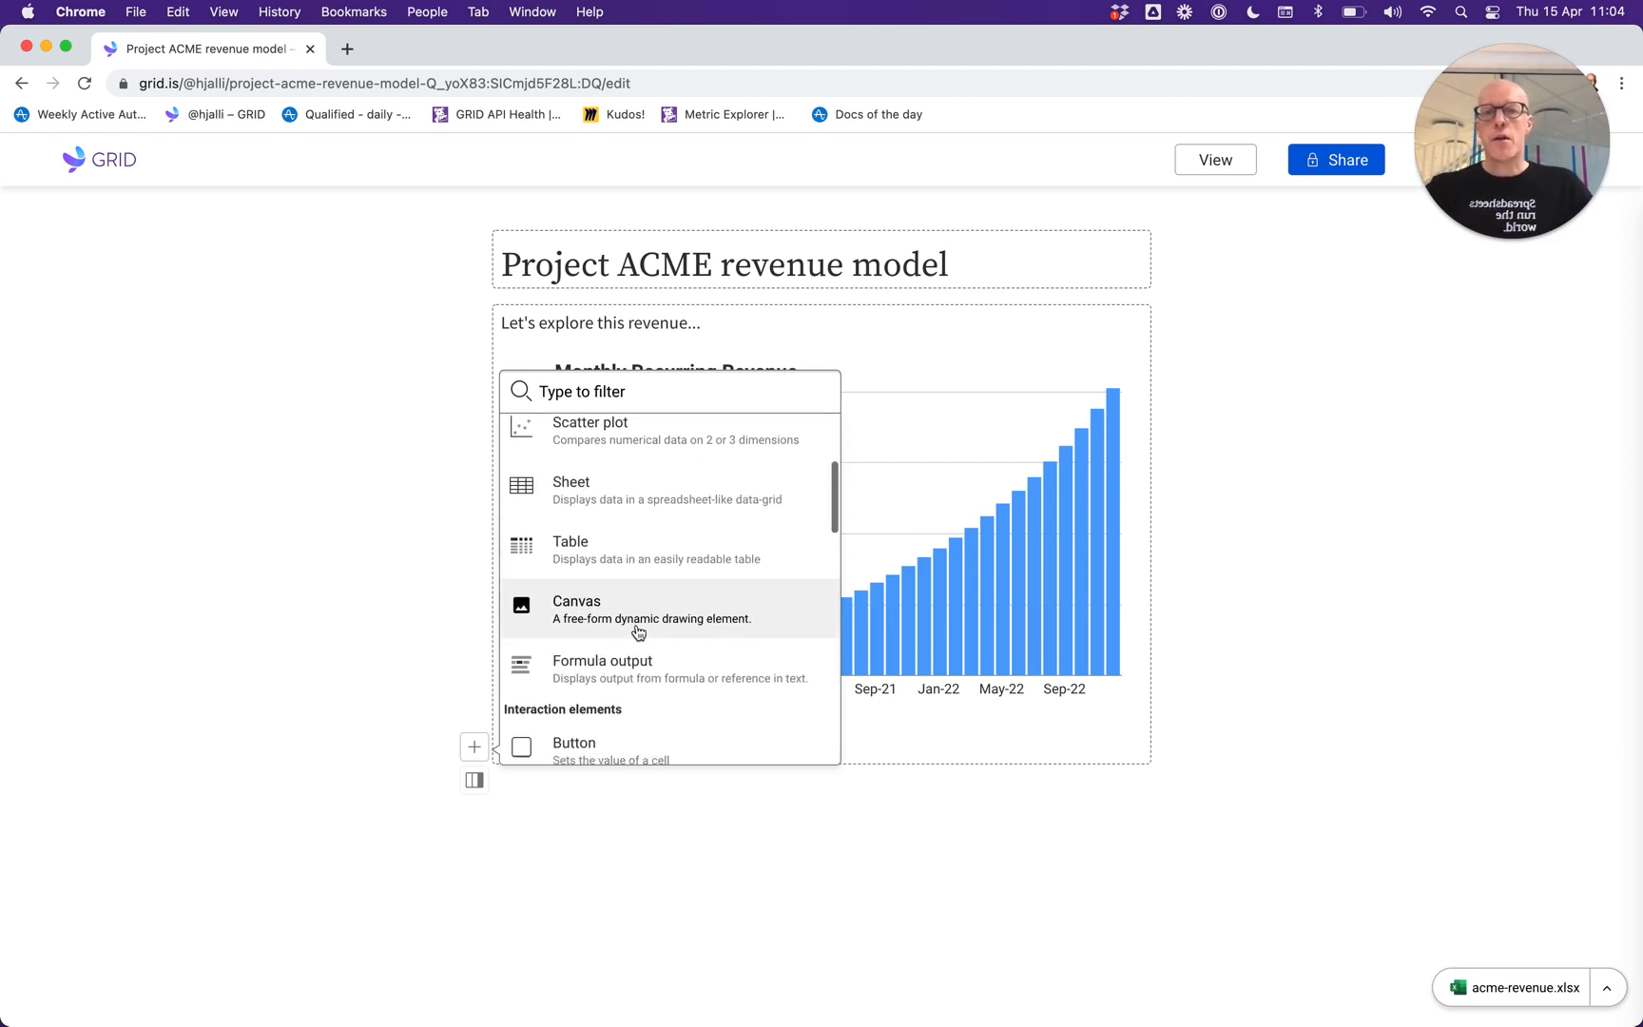
{"action": "scroll", "coordinate": [637, 631], "scroll_direction": "down", "scroll_amount": 4}
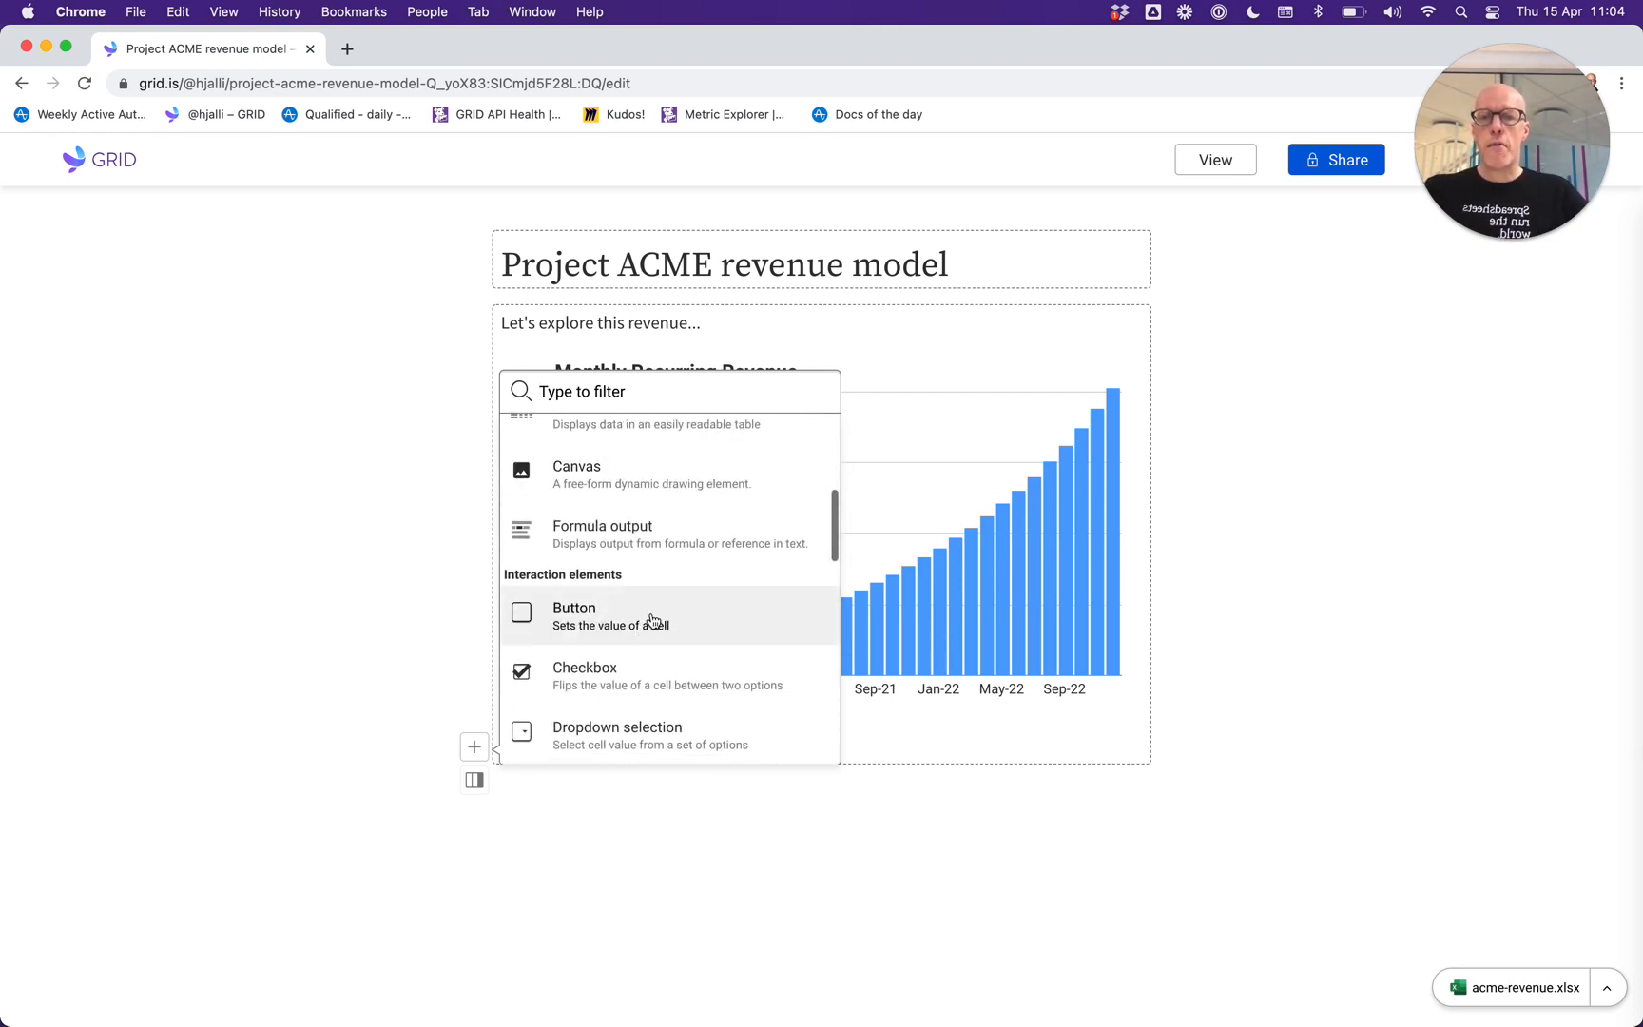
{"action": "scroll", "coordinate": [653, 620], "scroll_direction": "down", "scroll_amount": 1}
{"action": "scroll", "coordinate": [653, 620], "scroll_direction": "down", "scroll_amount": 1}
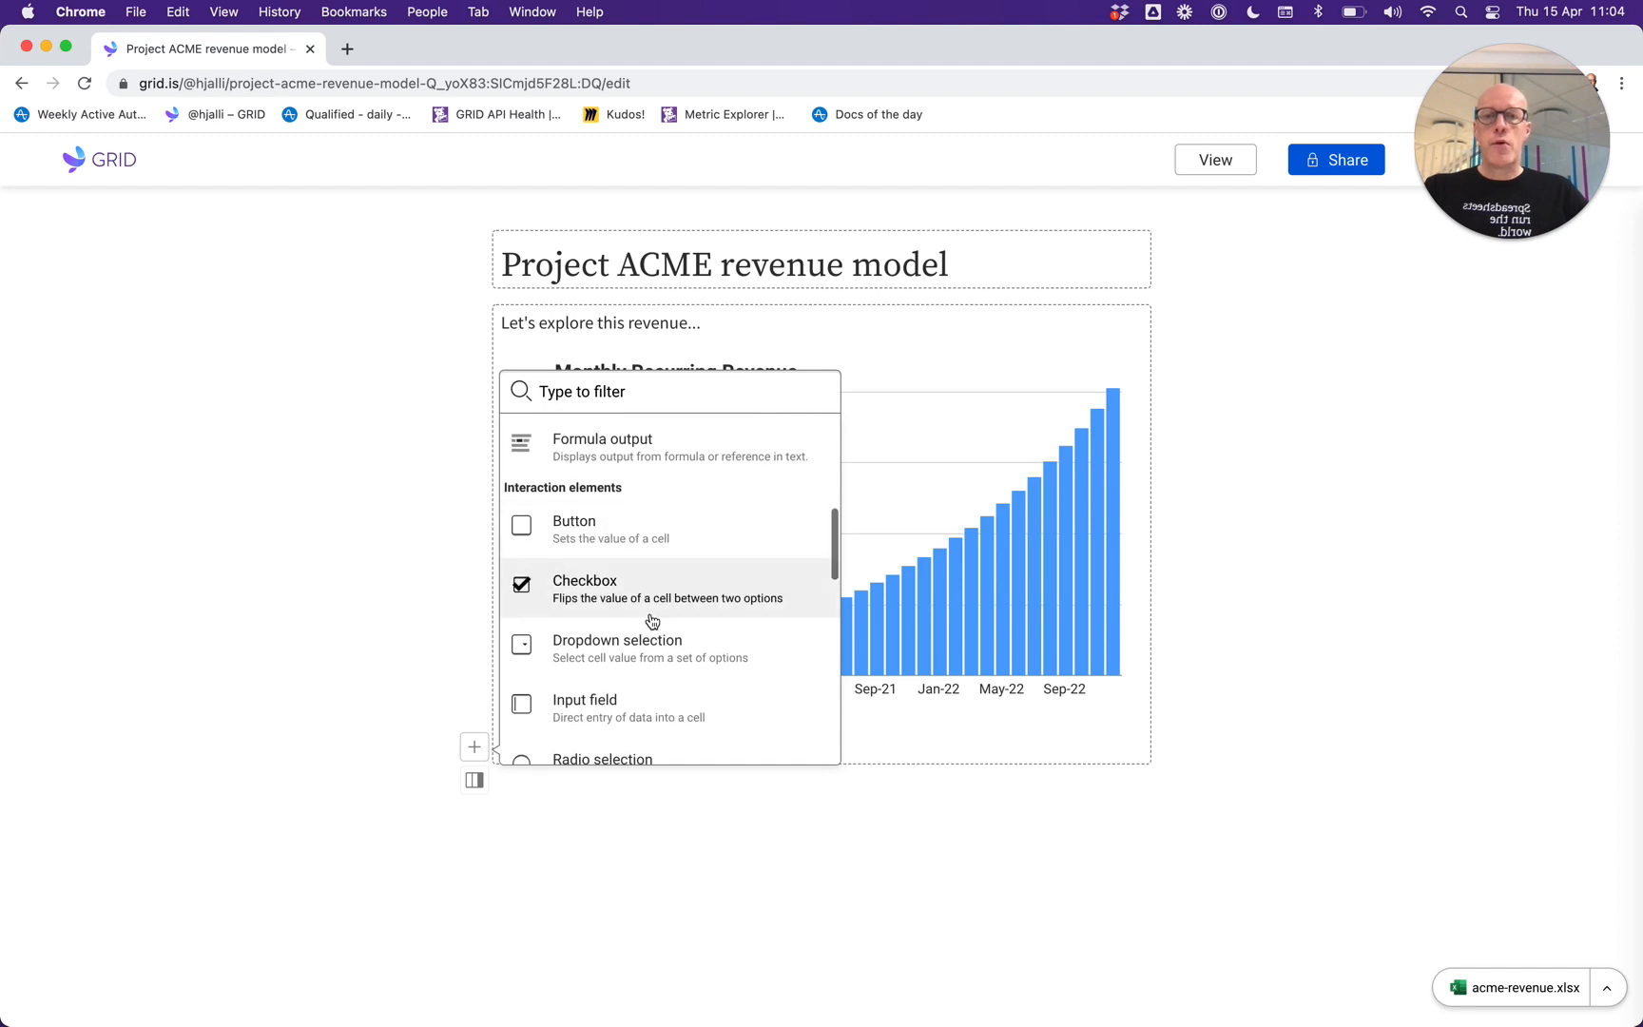
{"action": "scroll", "coordinate": [647, 637], "scroll_direction": "down", "scroll_amount": 2}
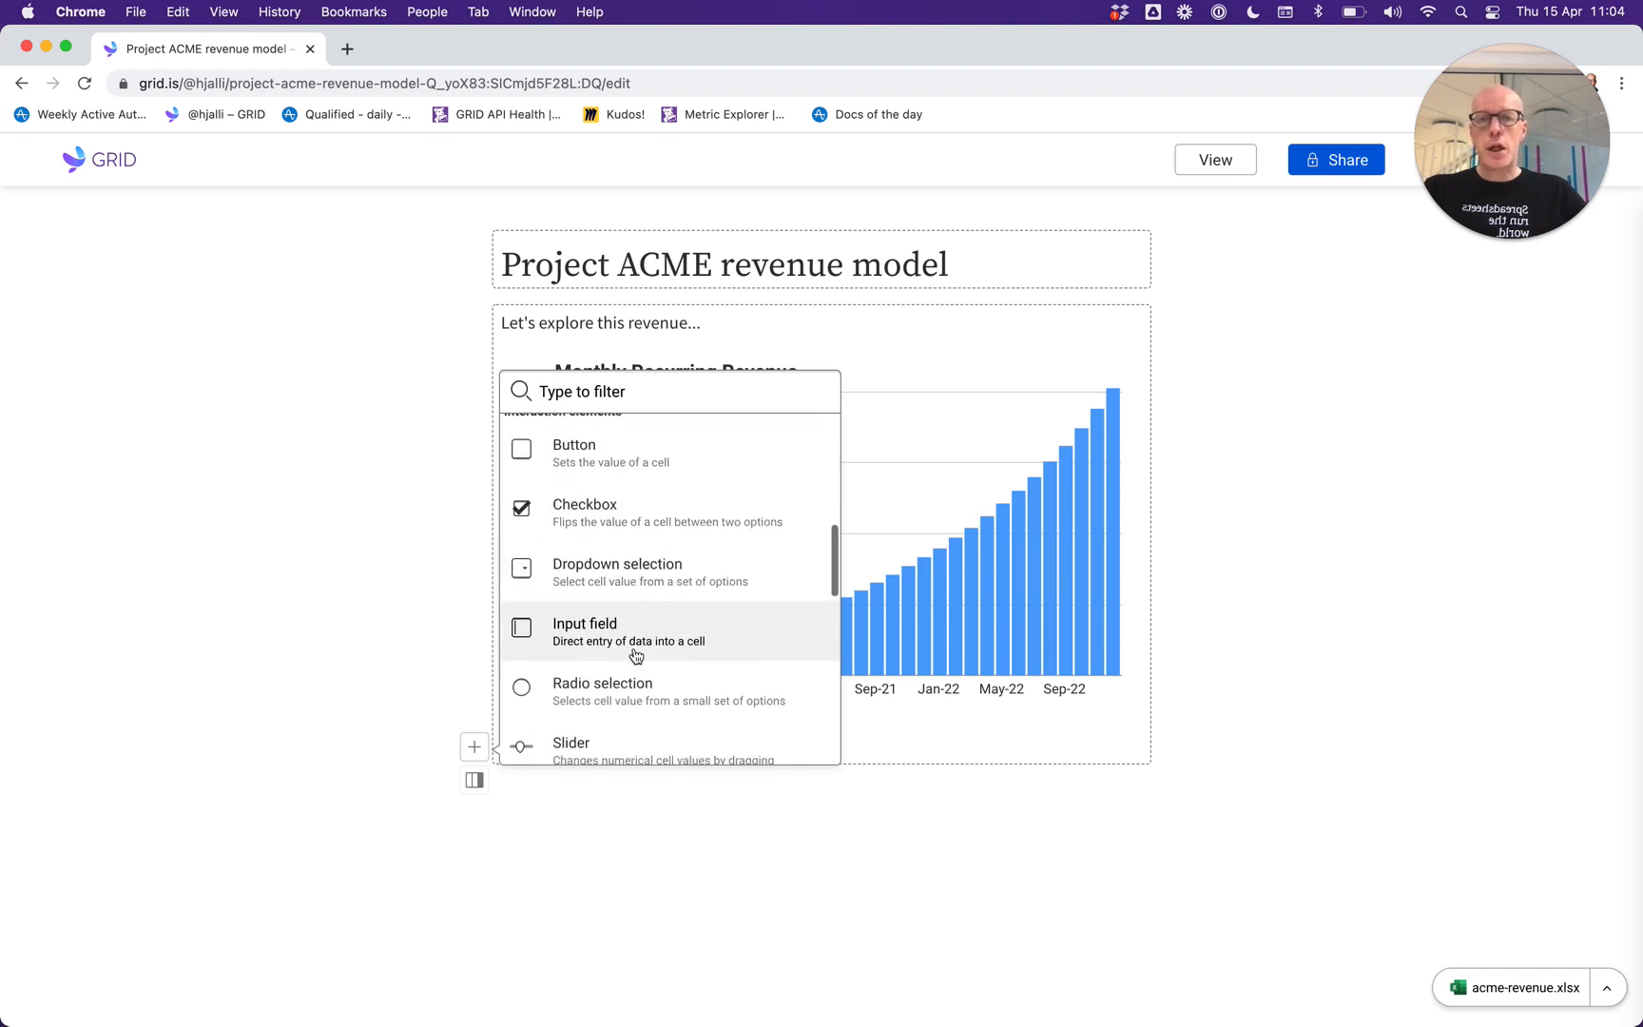
{"action": "scroll", "coordinate": [637, 655], "scroll_direction": "down", "scroll_amount": 1}
{"action": "left_click", "coordinate": [614, 692]}
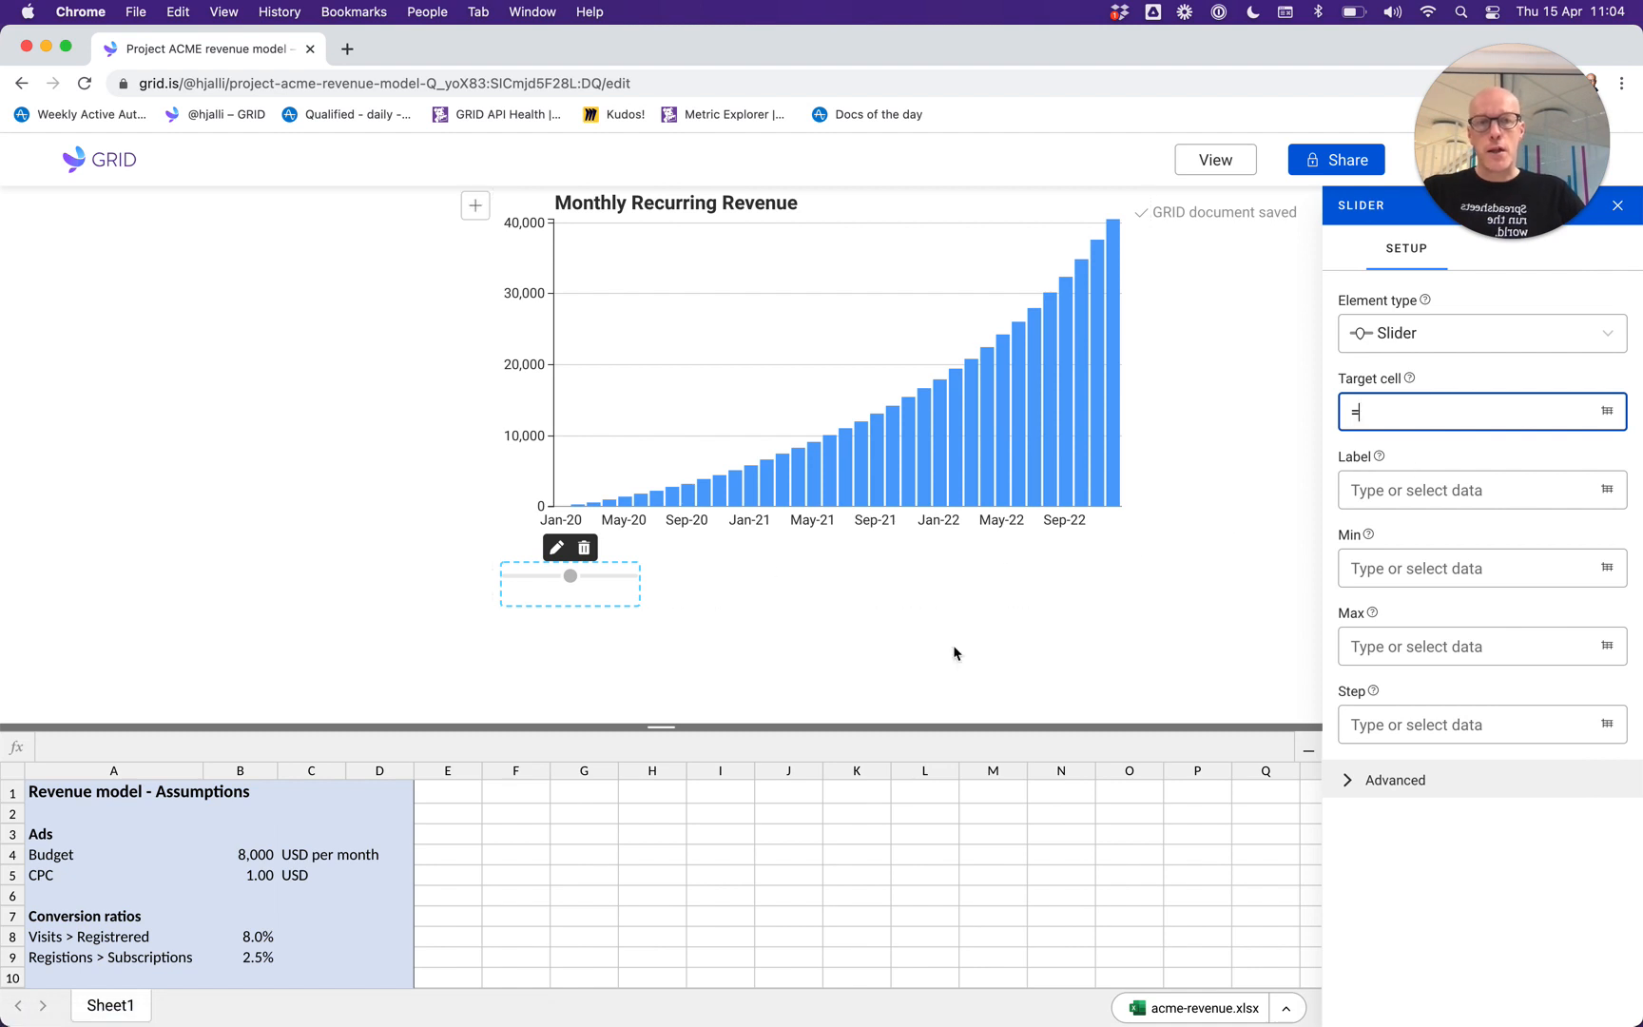
Link the slider to target cell Sheet1!B8 and use cell Sheet1!A8, Visits > Registrered, as its label.
{"action": "left_click", "coordinate": [255, 942]}
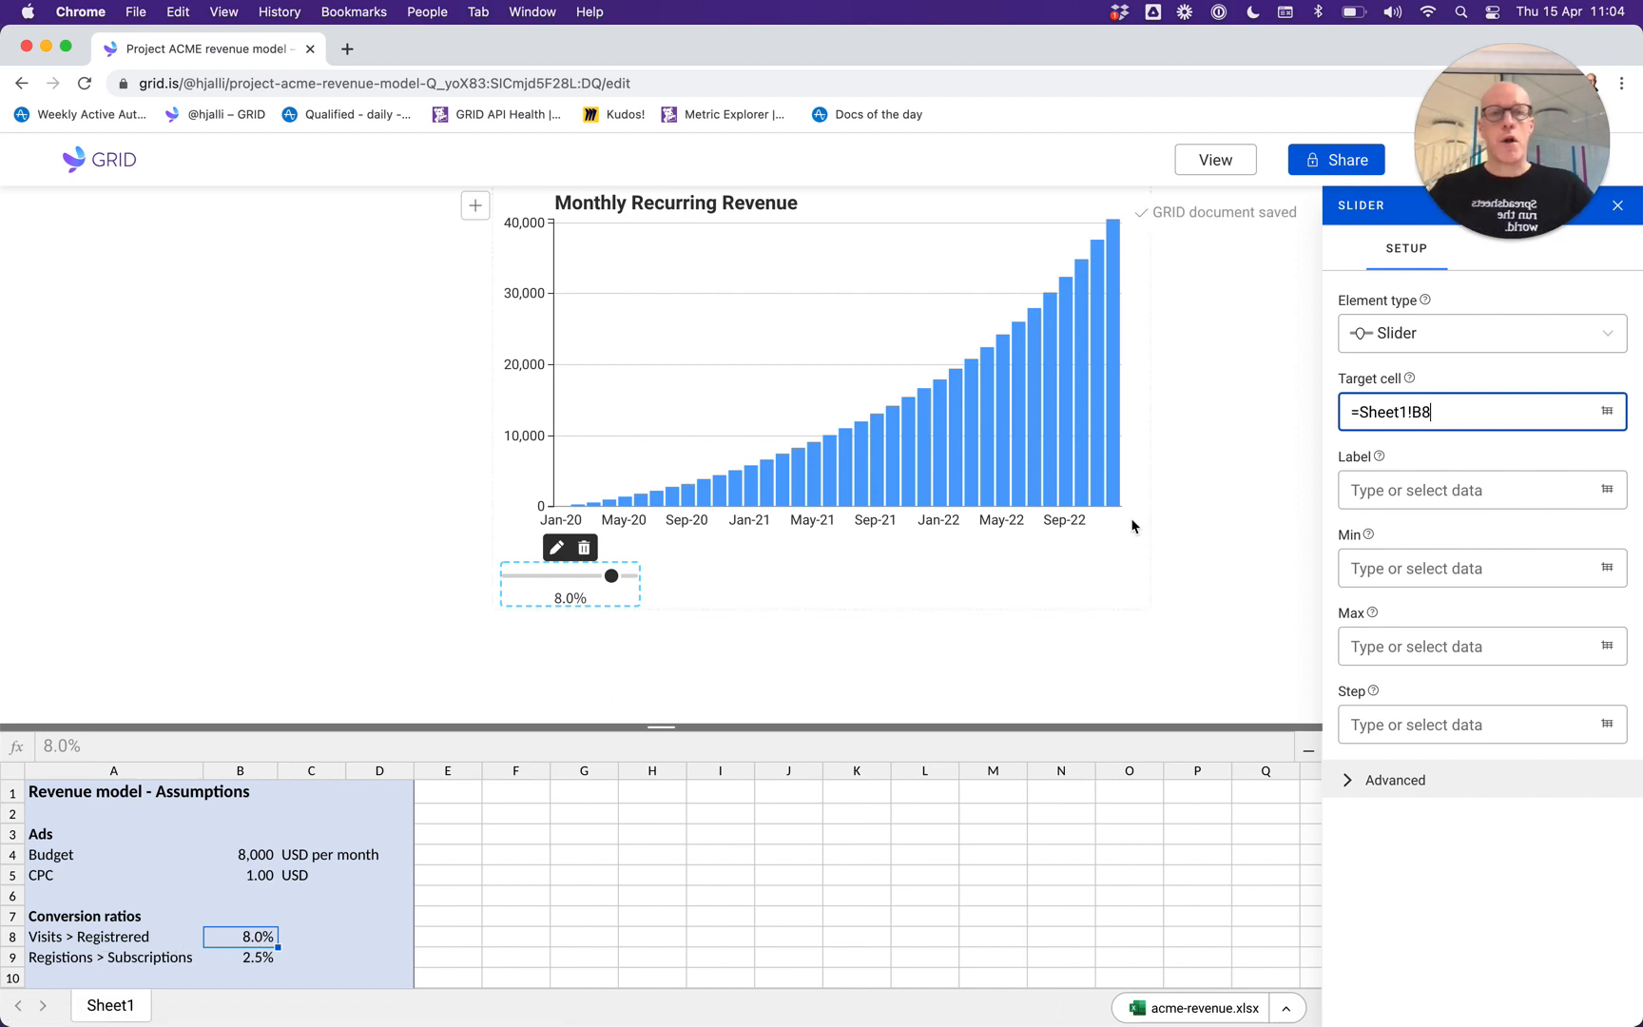
{"action": "left_click", "coordinate": [1396, 491]}
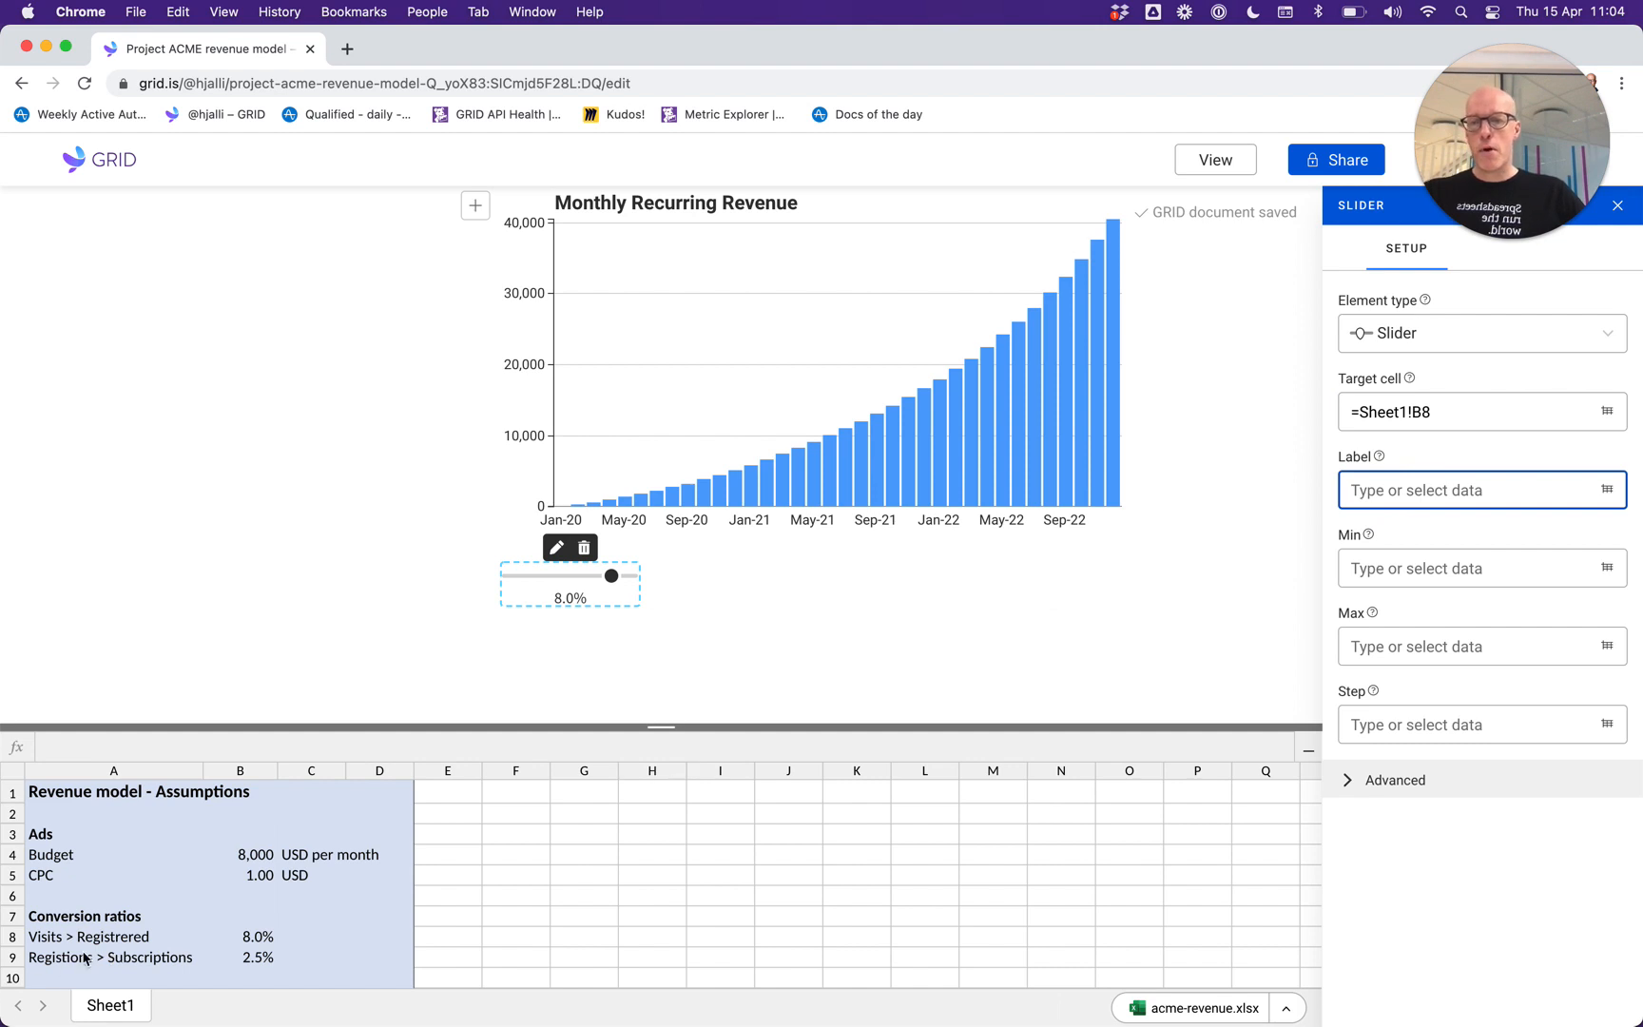
{"action": "left_click", "coordinate": [87, 944]}
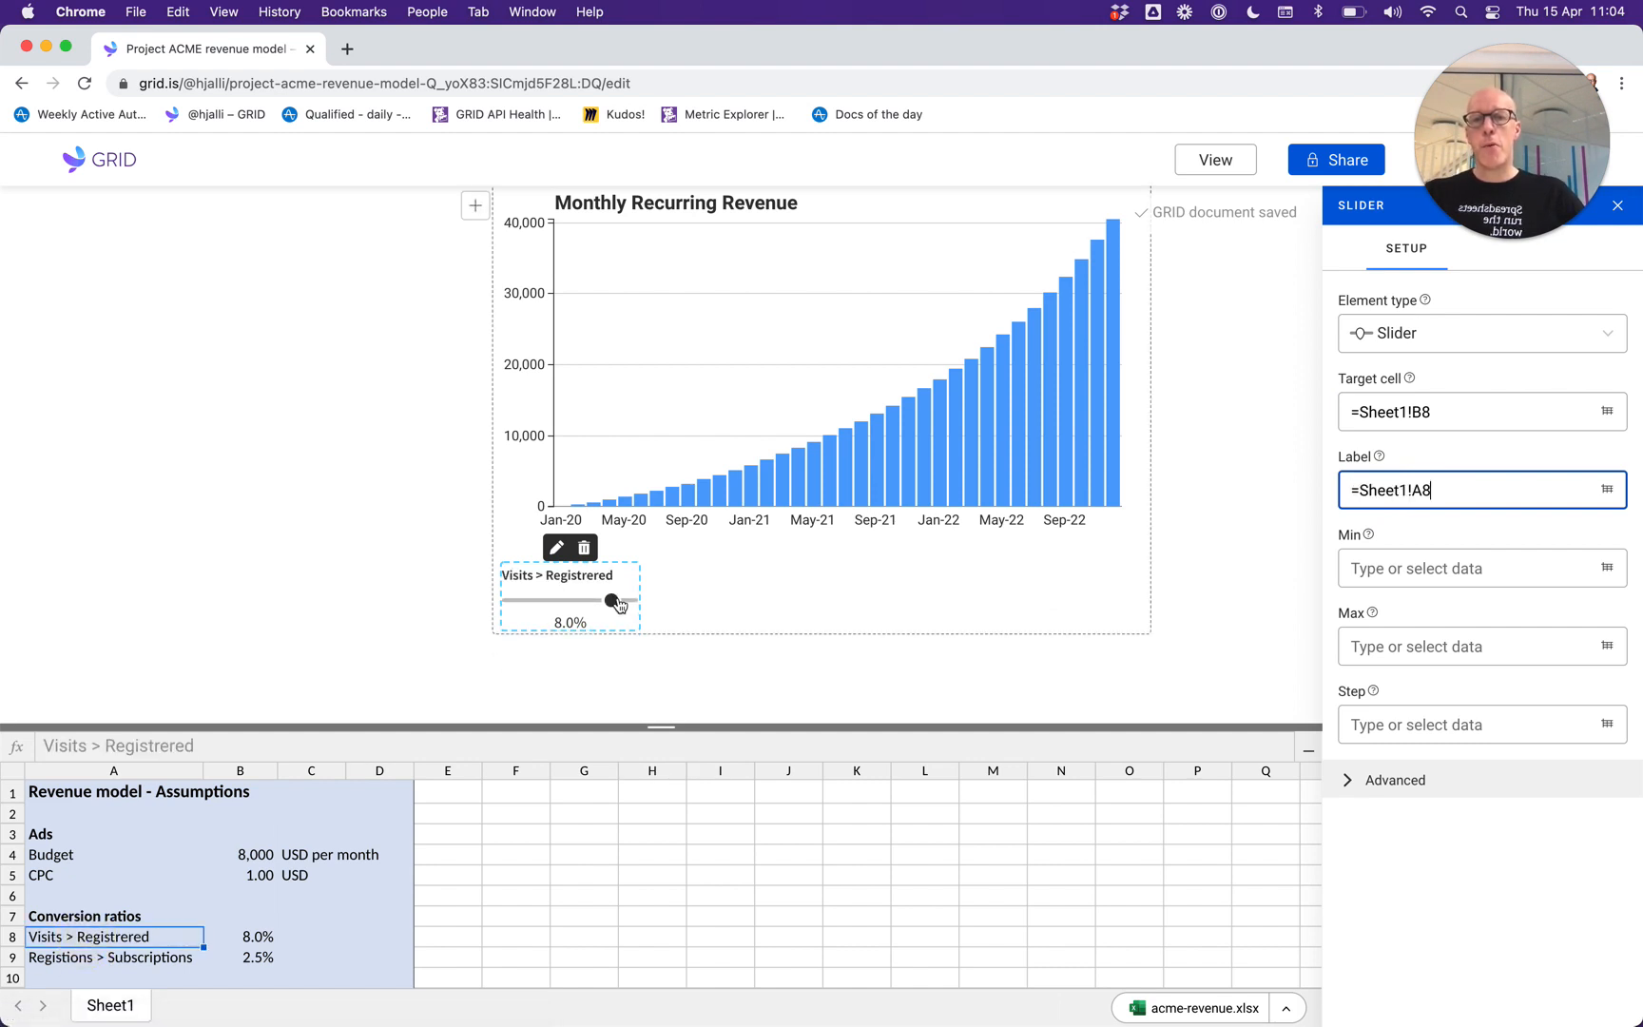
Lower the Visits > Registrered slider to 3.6% and add an empty section below the one holding the slider.
{"action": "left_click_drag", "start_coordinate": [613, 601], "coordinate": [565, 606]}
{"action": "scroll", "coordinate": [789, 585], "scroll_direction": "up", "scroll_amount": 1}
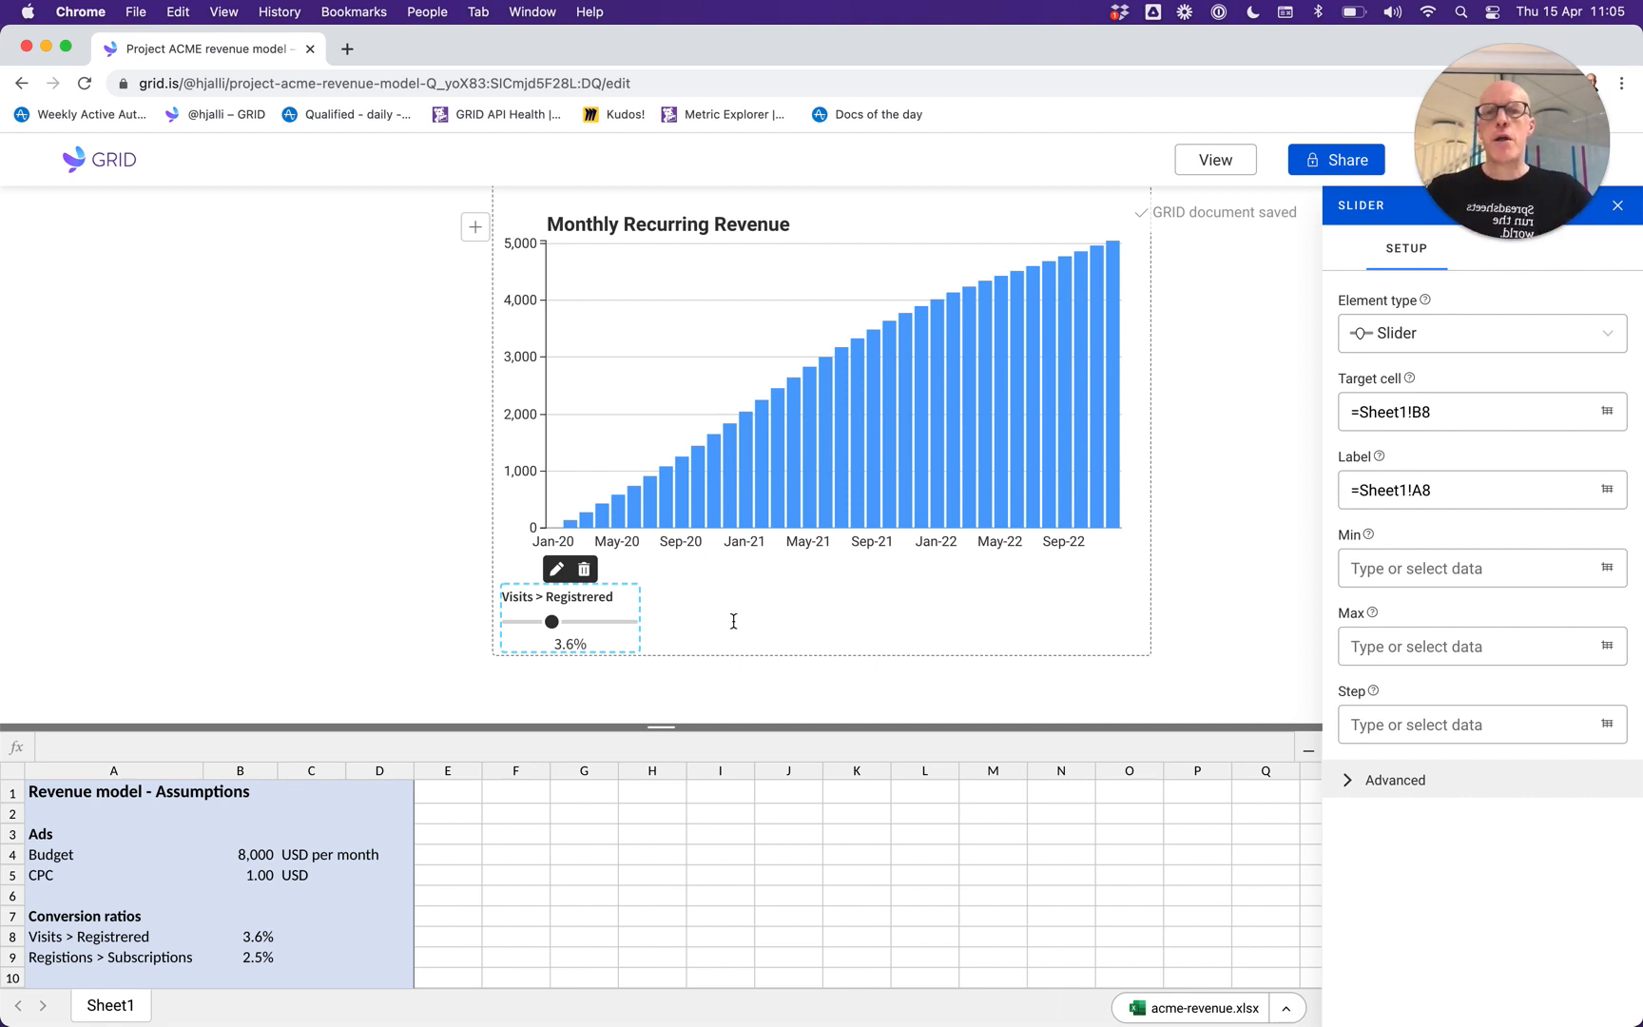
{"action": "left_click", "coordinate": [706, 626]}
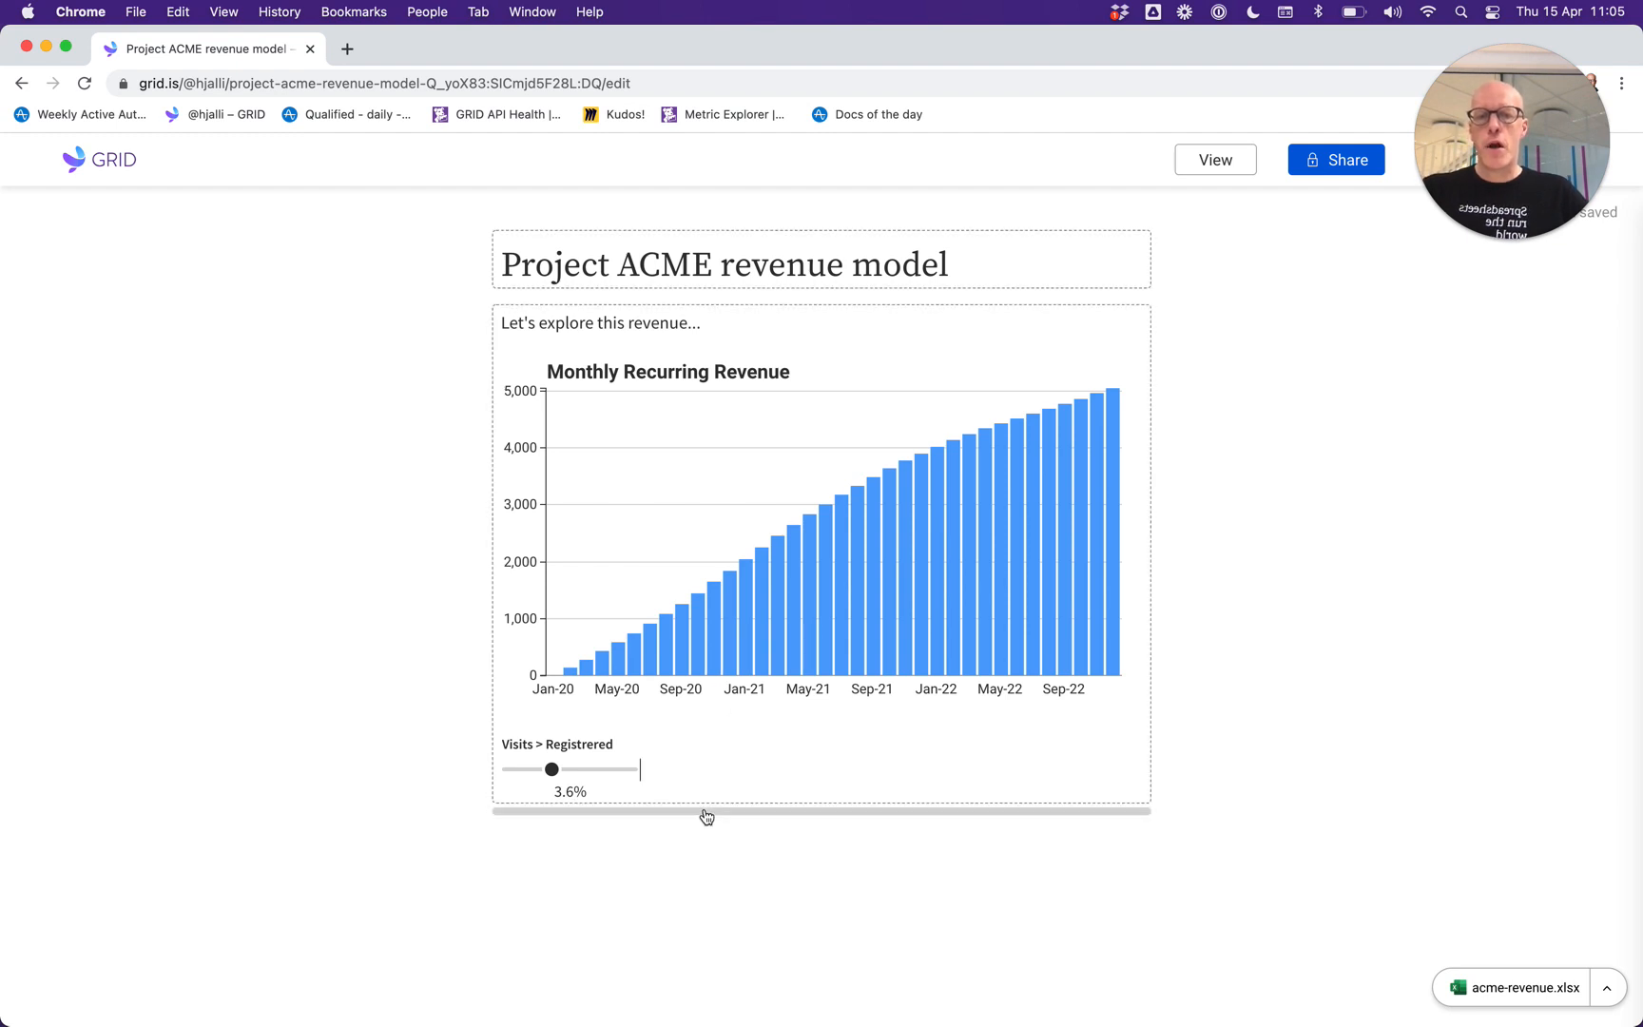
{"action": "left_click", "coordinate": [789, 816]}
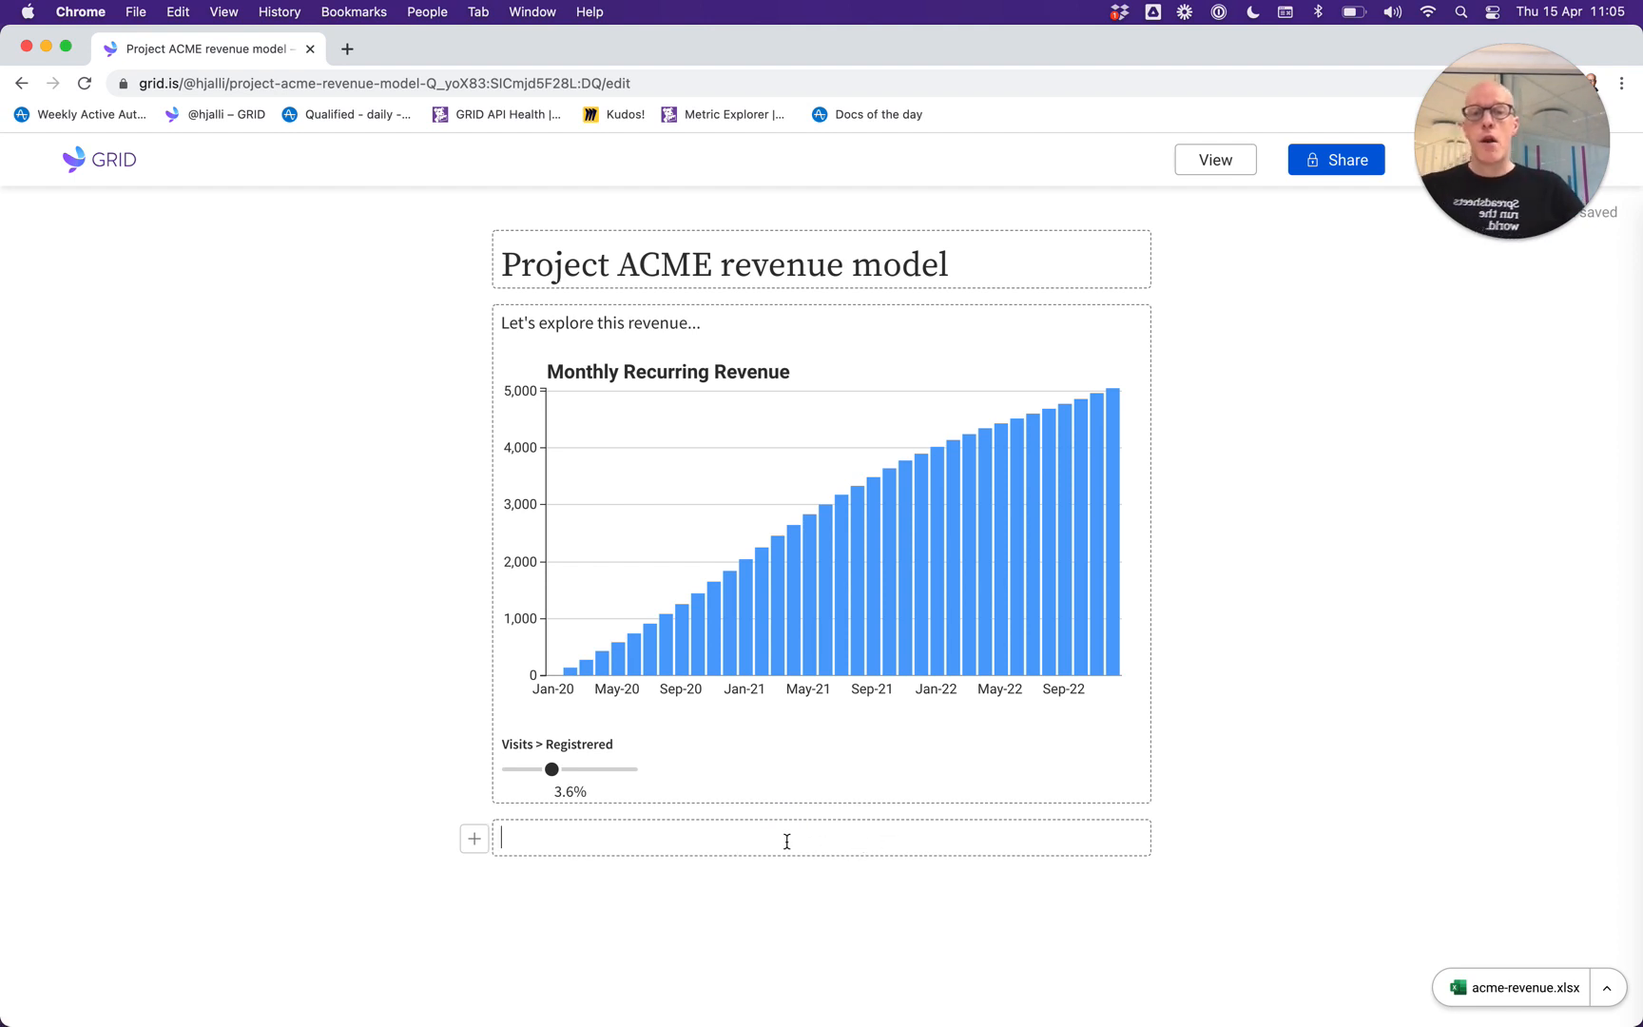
Switch to Excel to examine the ad budget assumption in B4, and return to the GRID document in Chrome.
{"action": "key", "text": "super+Tab"}
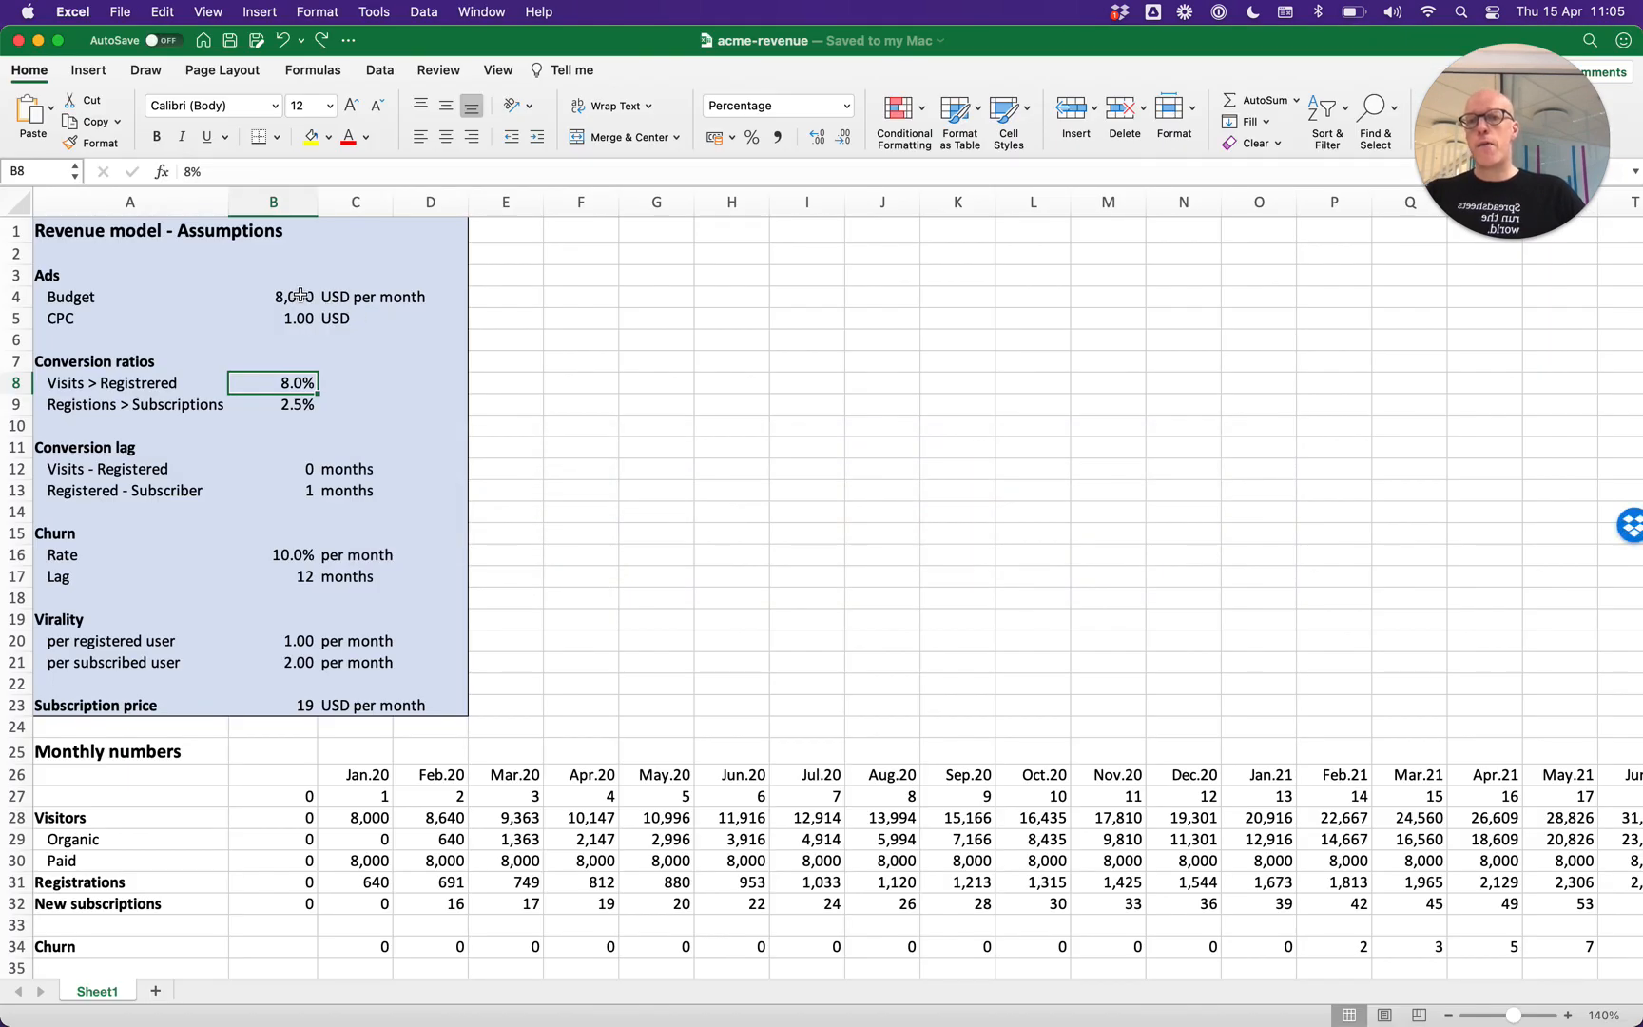
{"action": "left_click", "coordinate": [297, 296]}
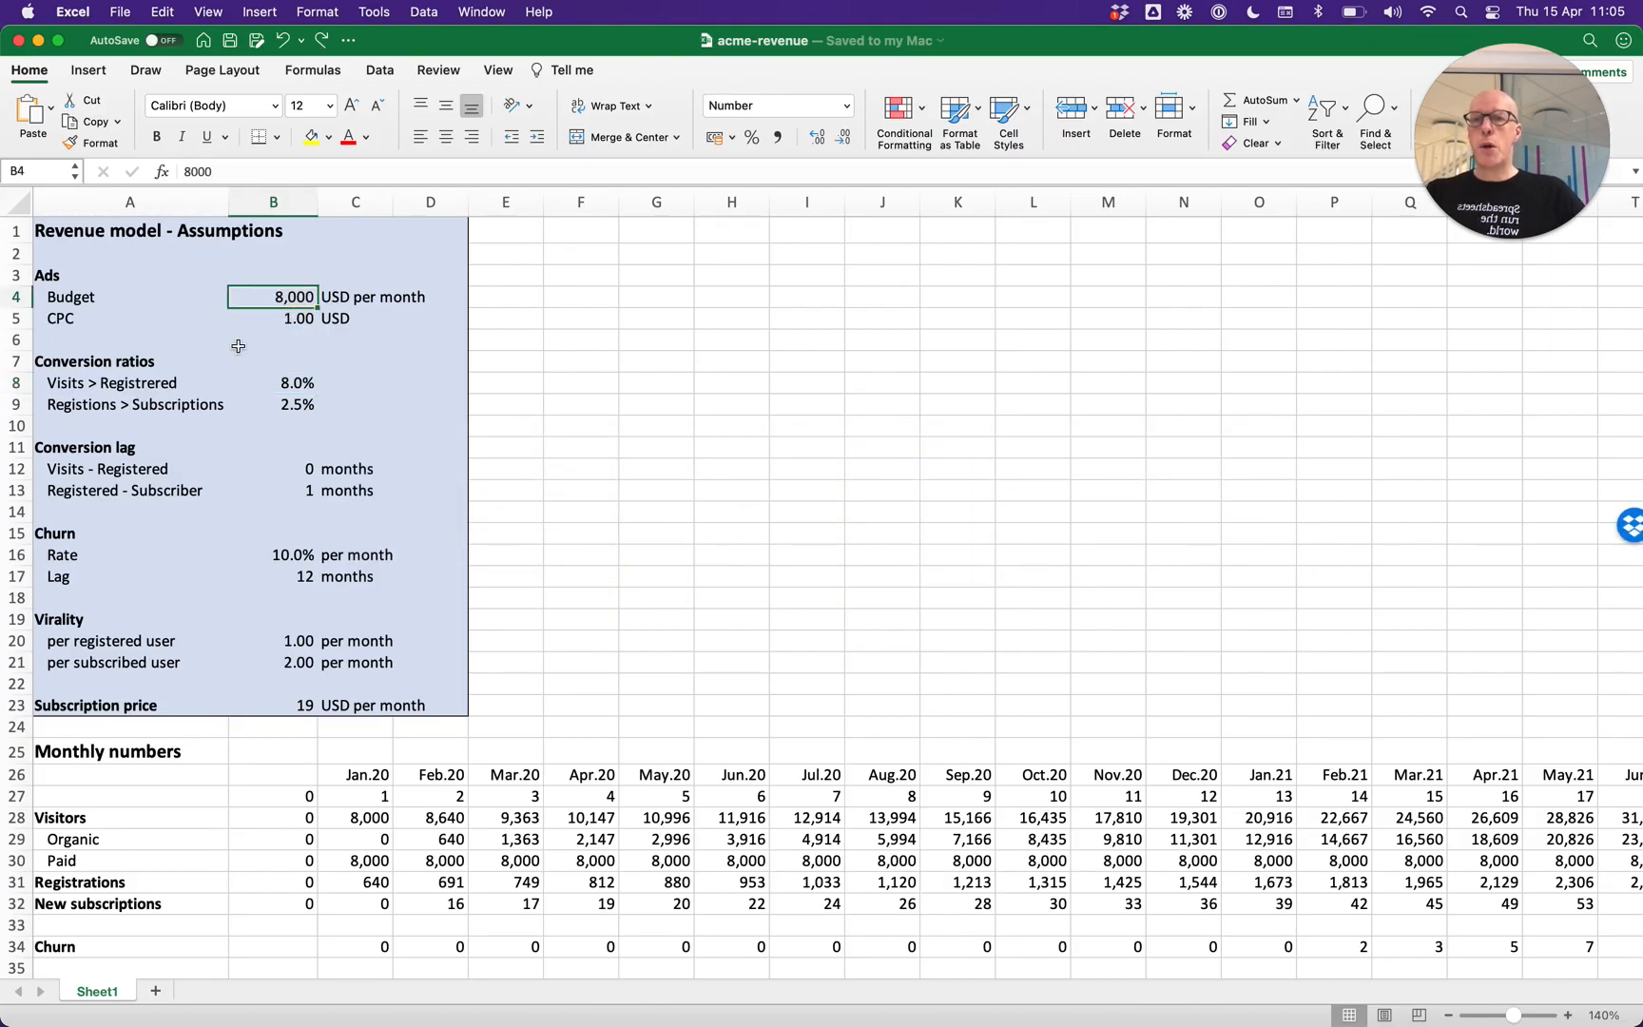
{"action": "key", "text": "super+Tab"}
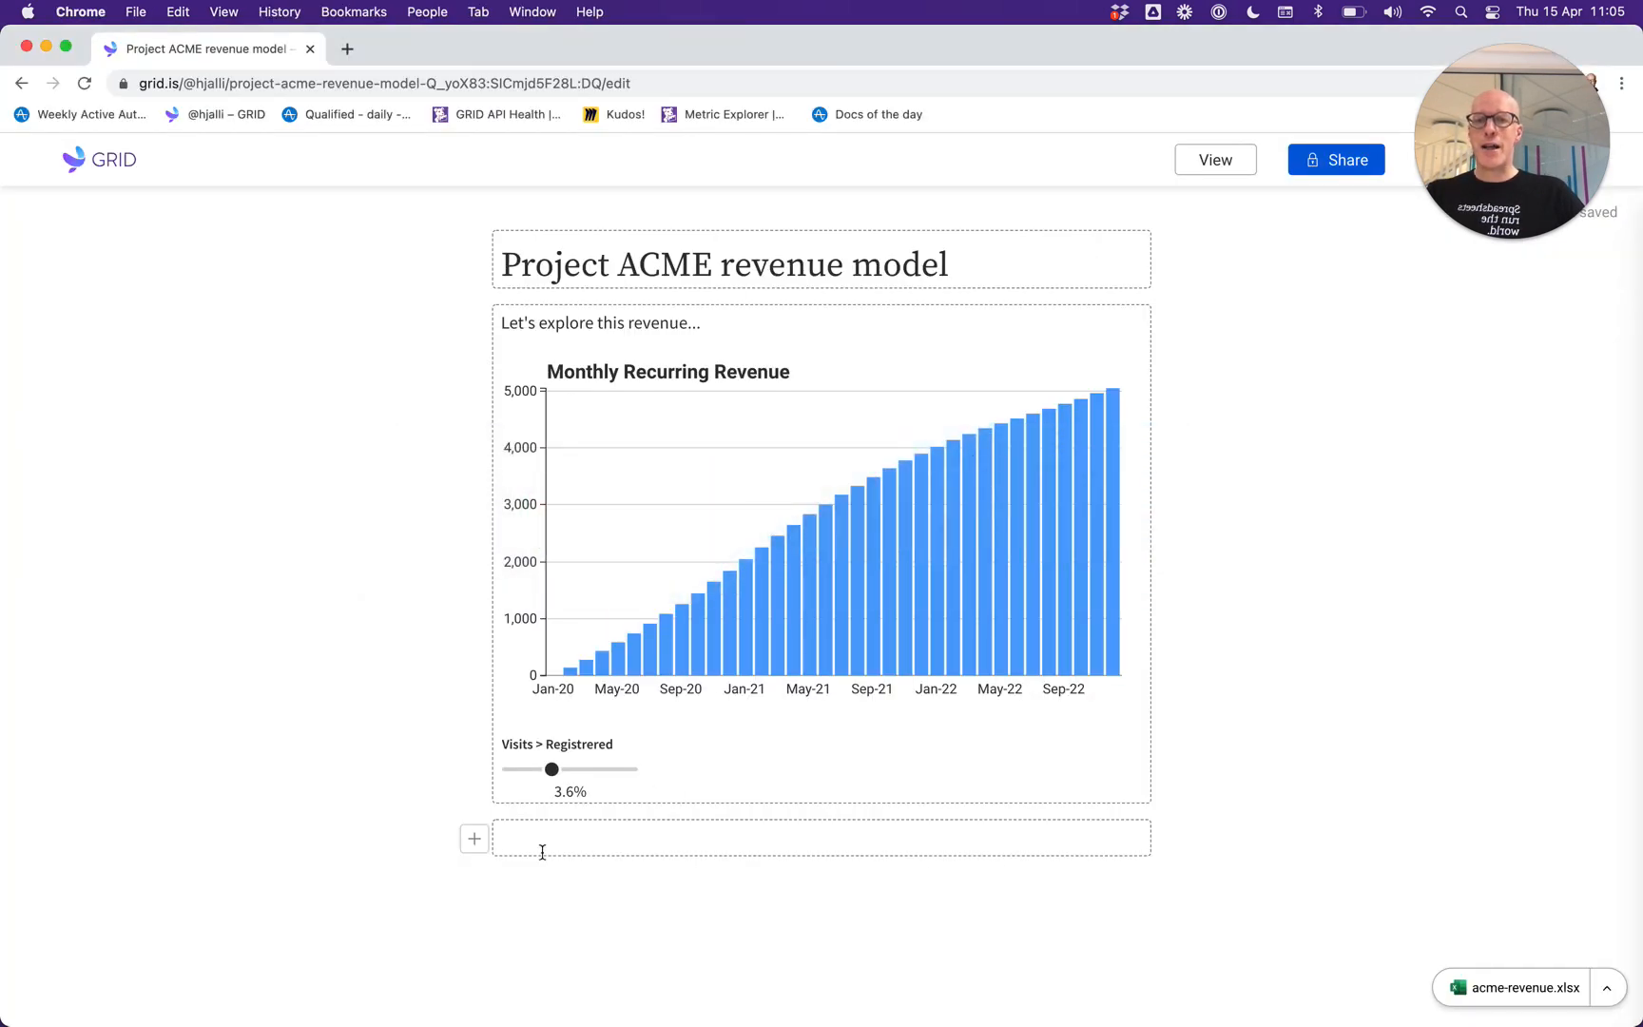
Insert a Heading 3 reading "Ads" in the new section and start a line below it.
{"action": "left_click", "coordinate": [475, 839]}
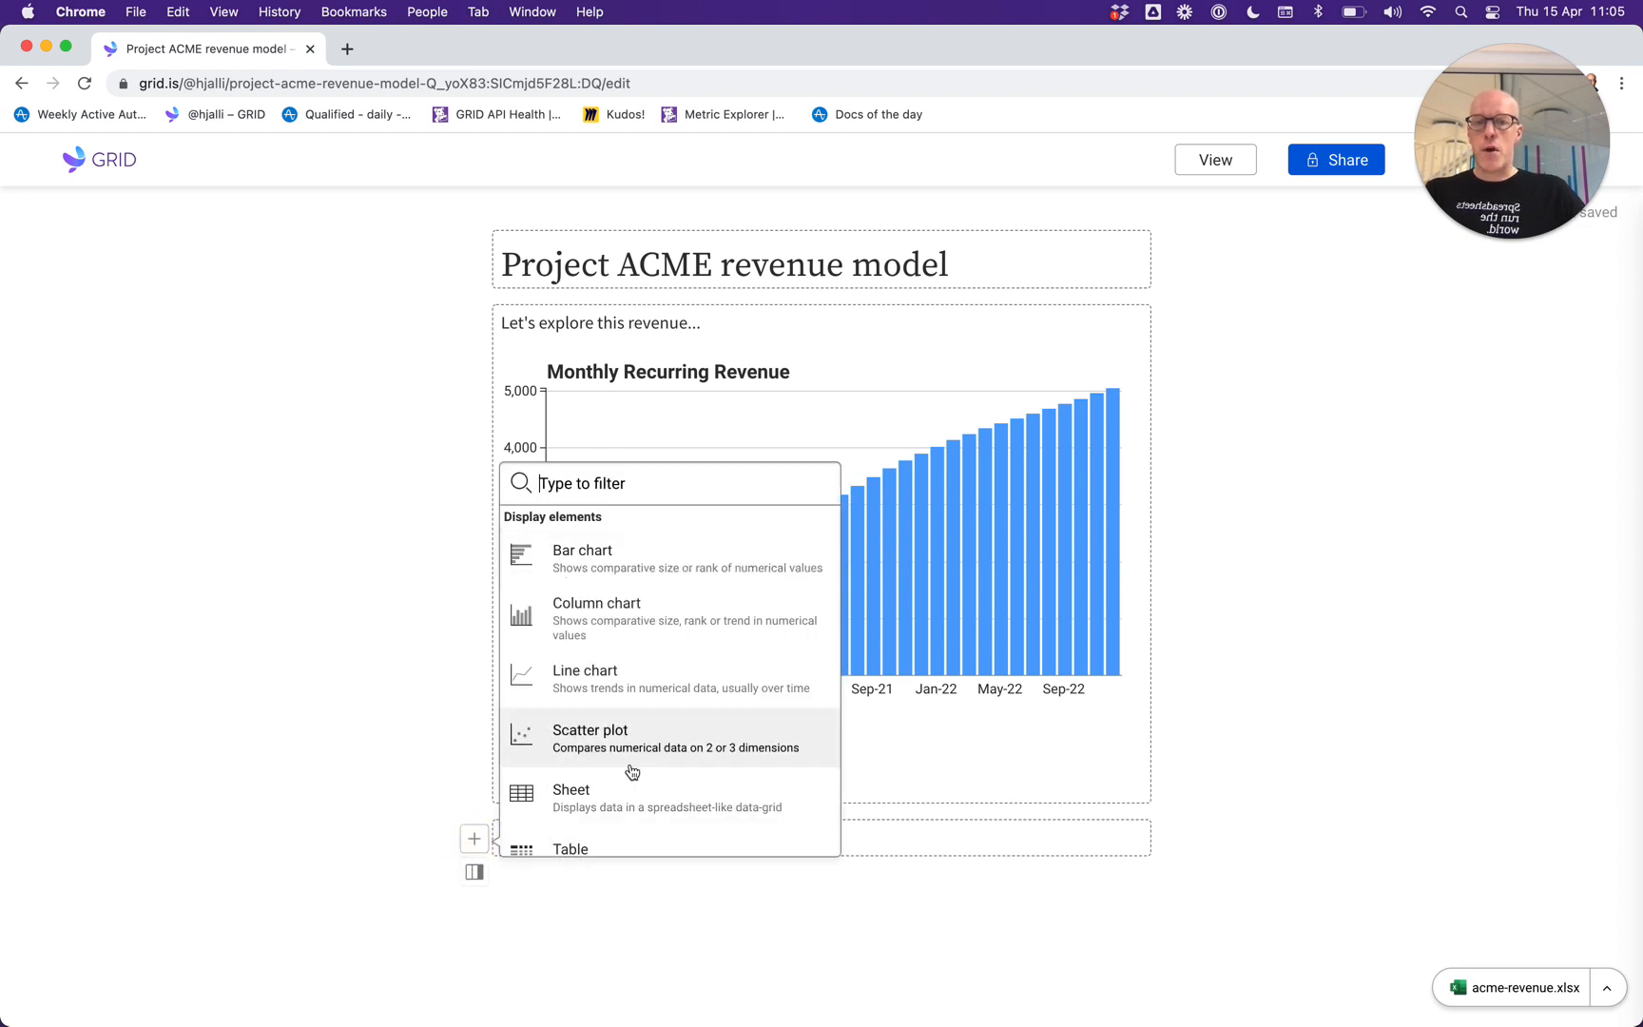
{"action": "scroll", "coordinate": [633, 770], "scroll_direction": "down", "scroll_amount": 5}
{"action": "scroll", "coordinate": [633, 770], "scroll_direction": "down", "scroll_amount": 6}
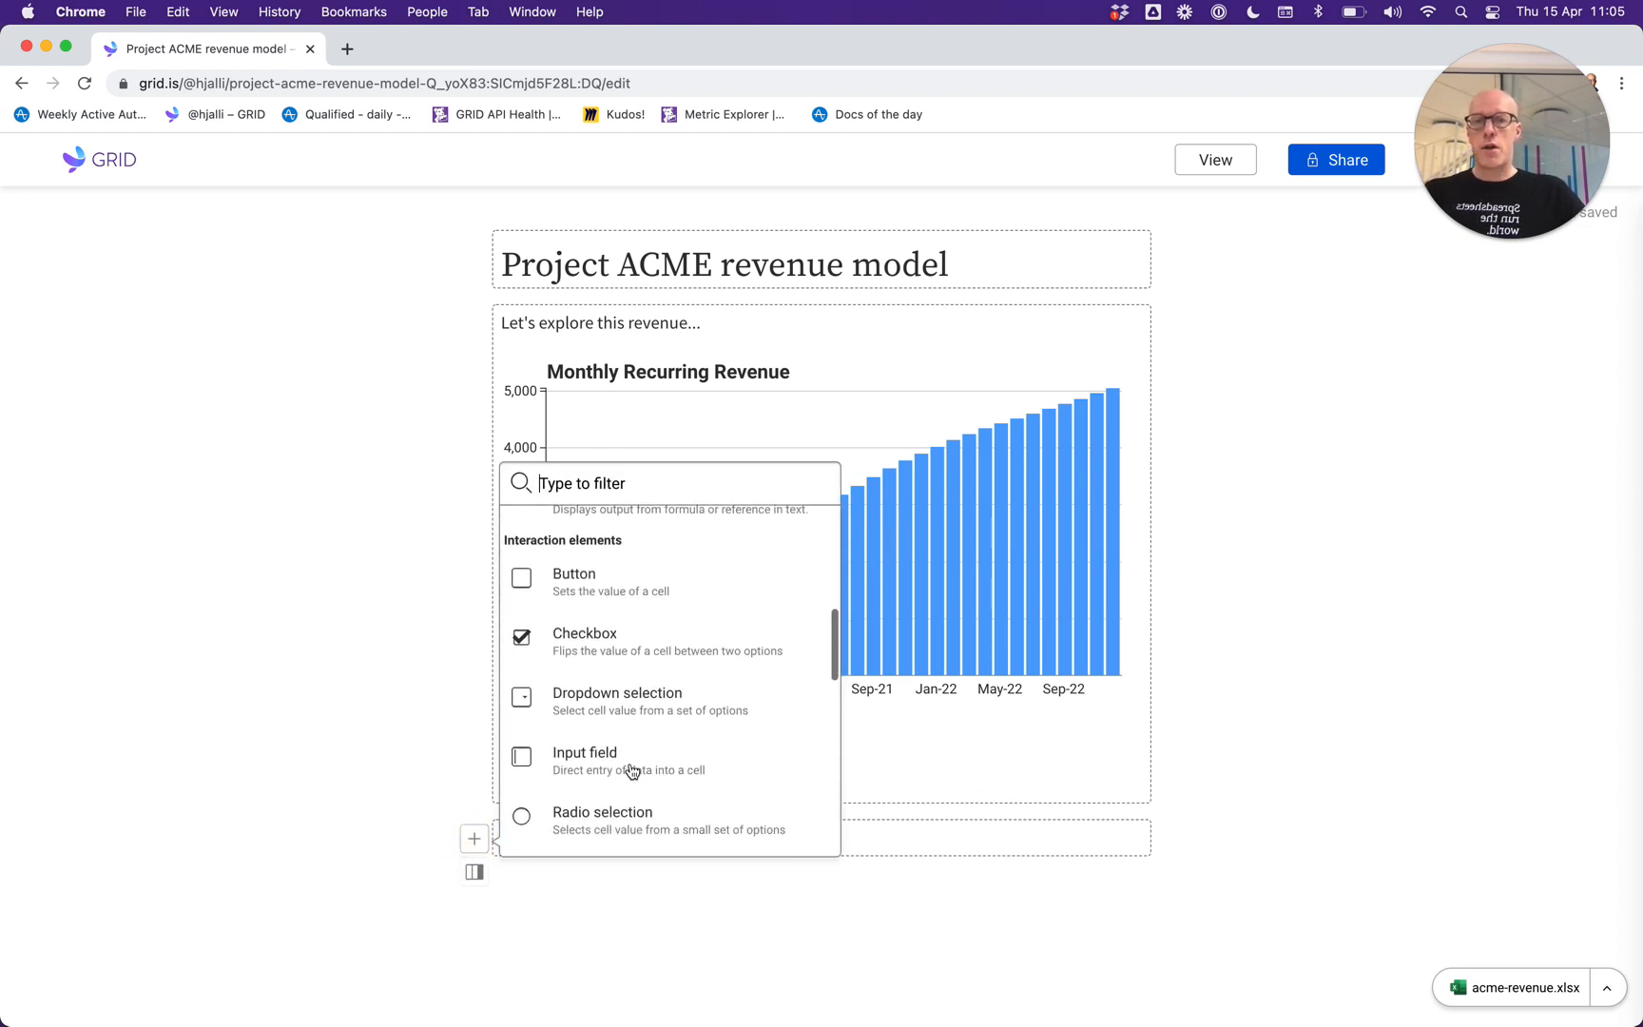
{"action": "scroll", "coordinate": [633, 770], "scroll_direction": "down", "scroll_amount": 5}
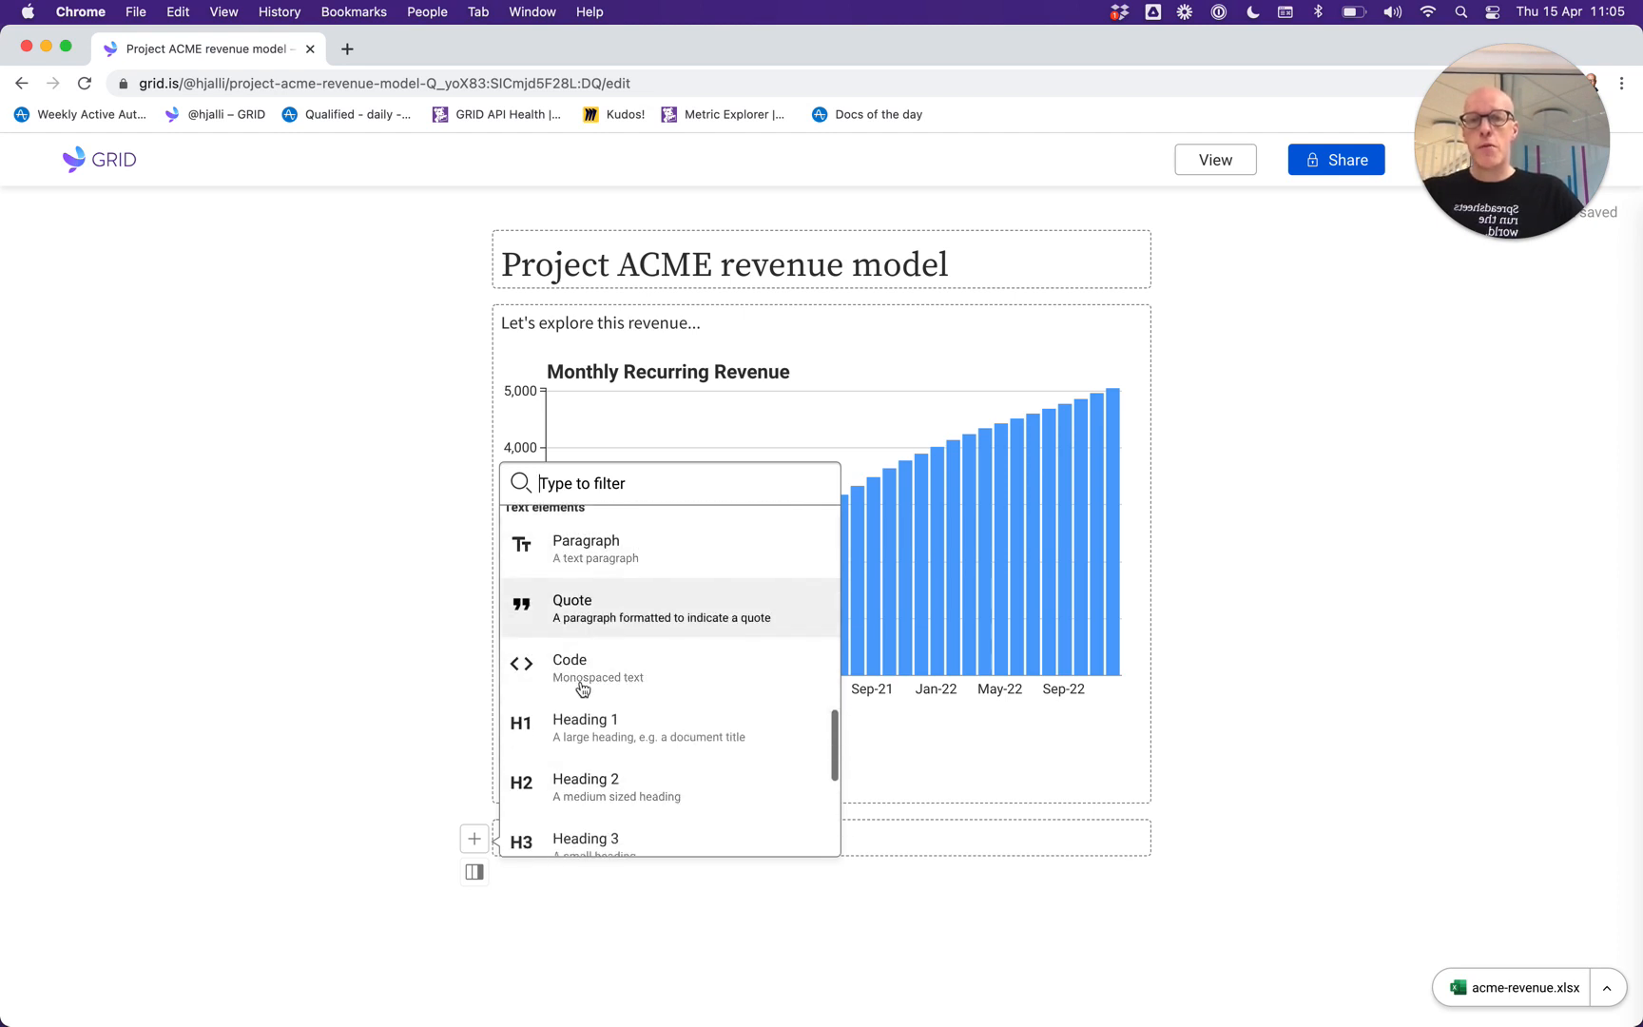
{"action": "scroll", "coordinate": [660, 765], "scroll_direction": "down", "scroll_amount": 1}
{"action": "scroll", "coordinate": [661, 765], "scroll_direction": "down", "scroll_amount": 1}
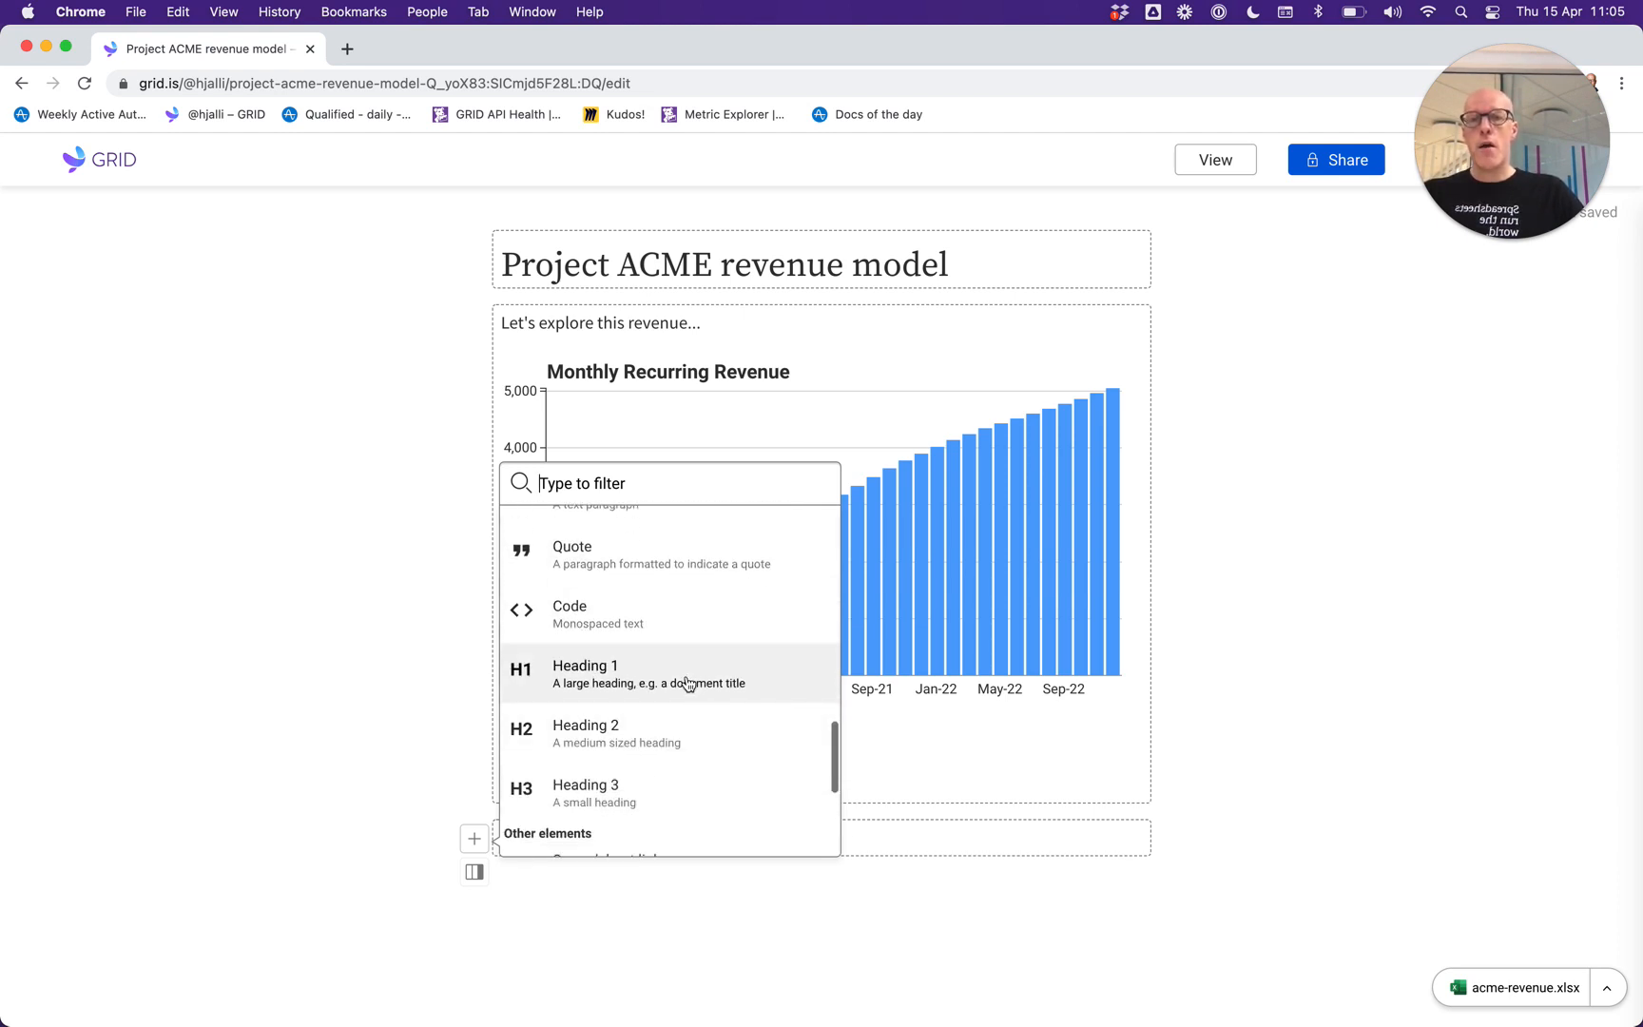
{"action": "left_click", "coordinate": [642, 789]}
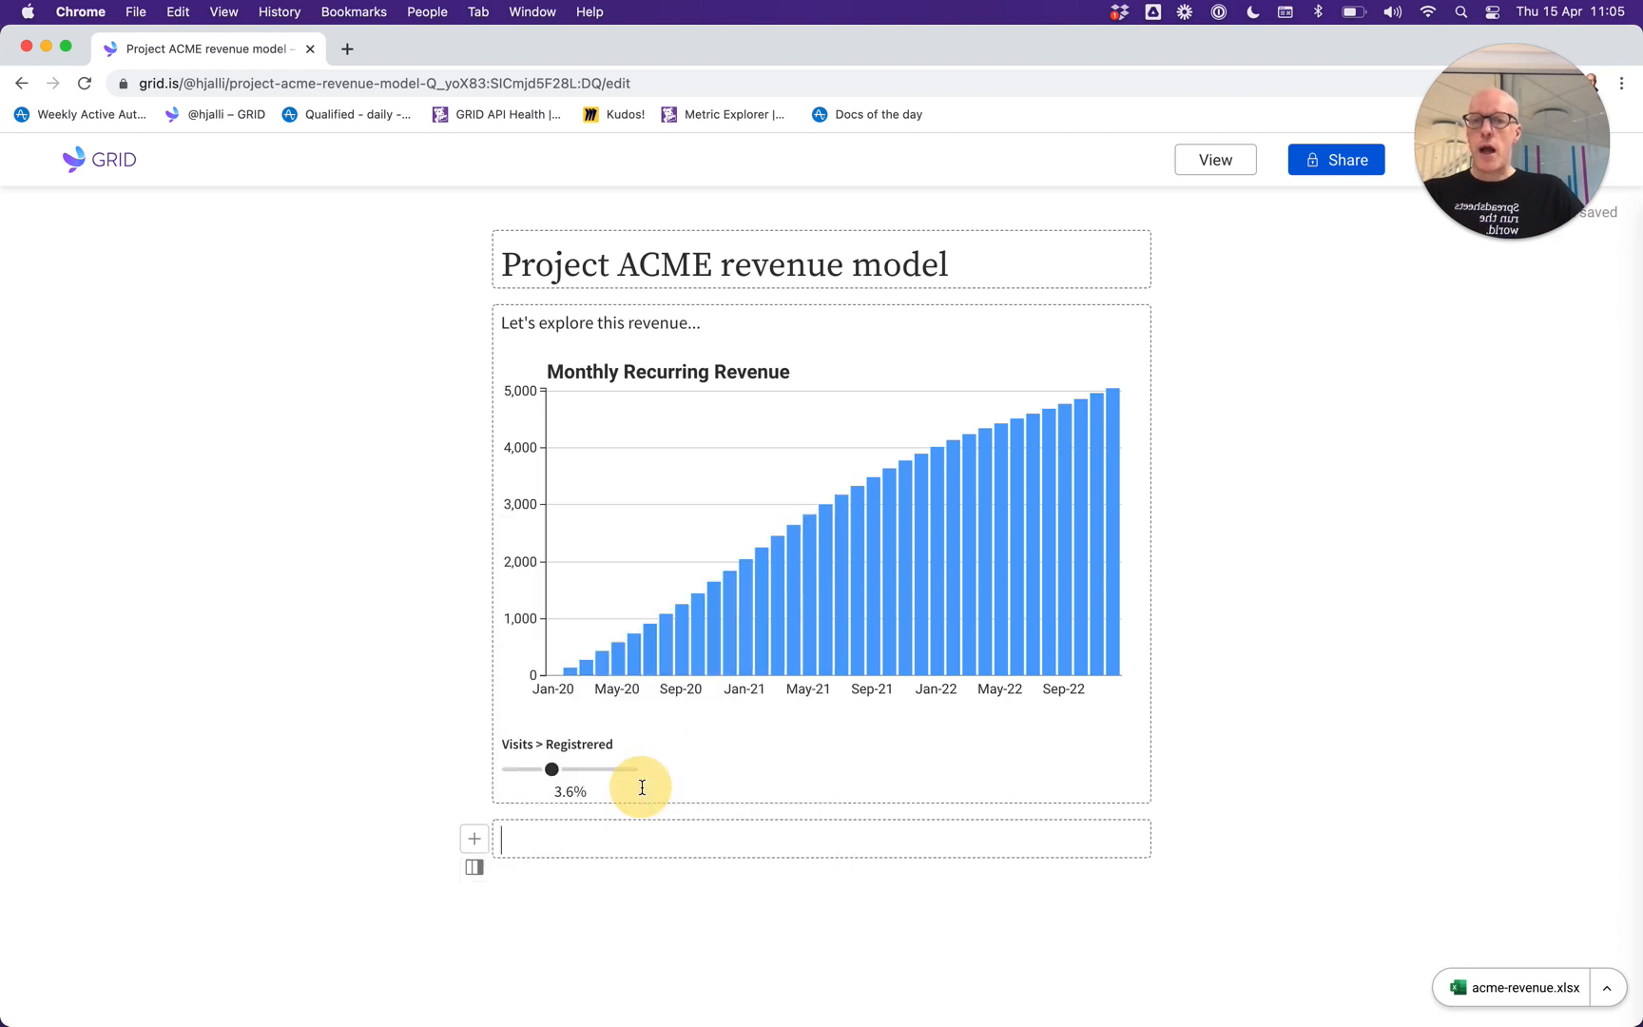
{"action": "type", "text": "Ads"}
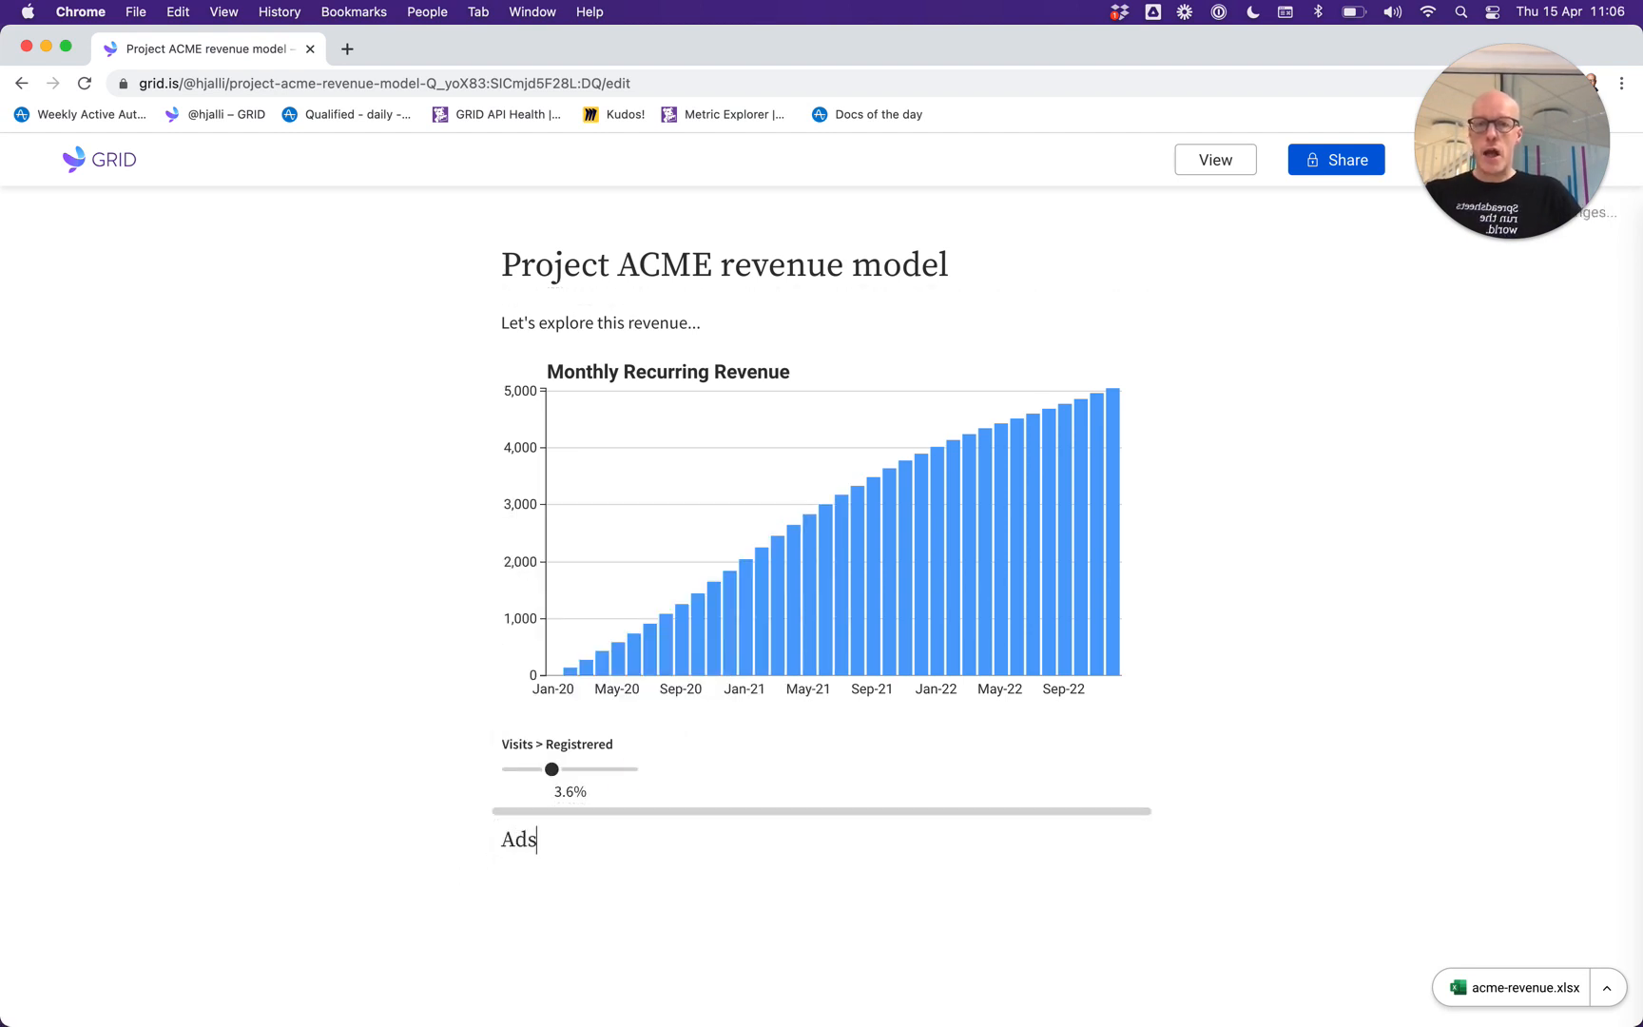
{"action": "key", "text": "Return"}
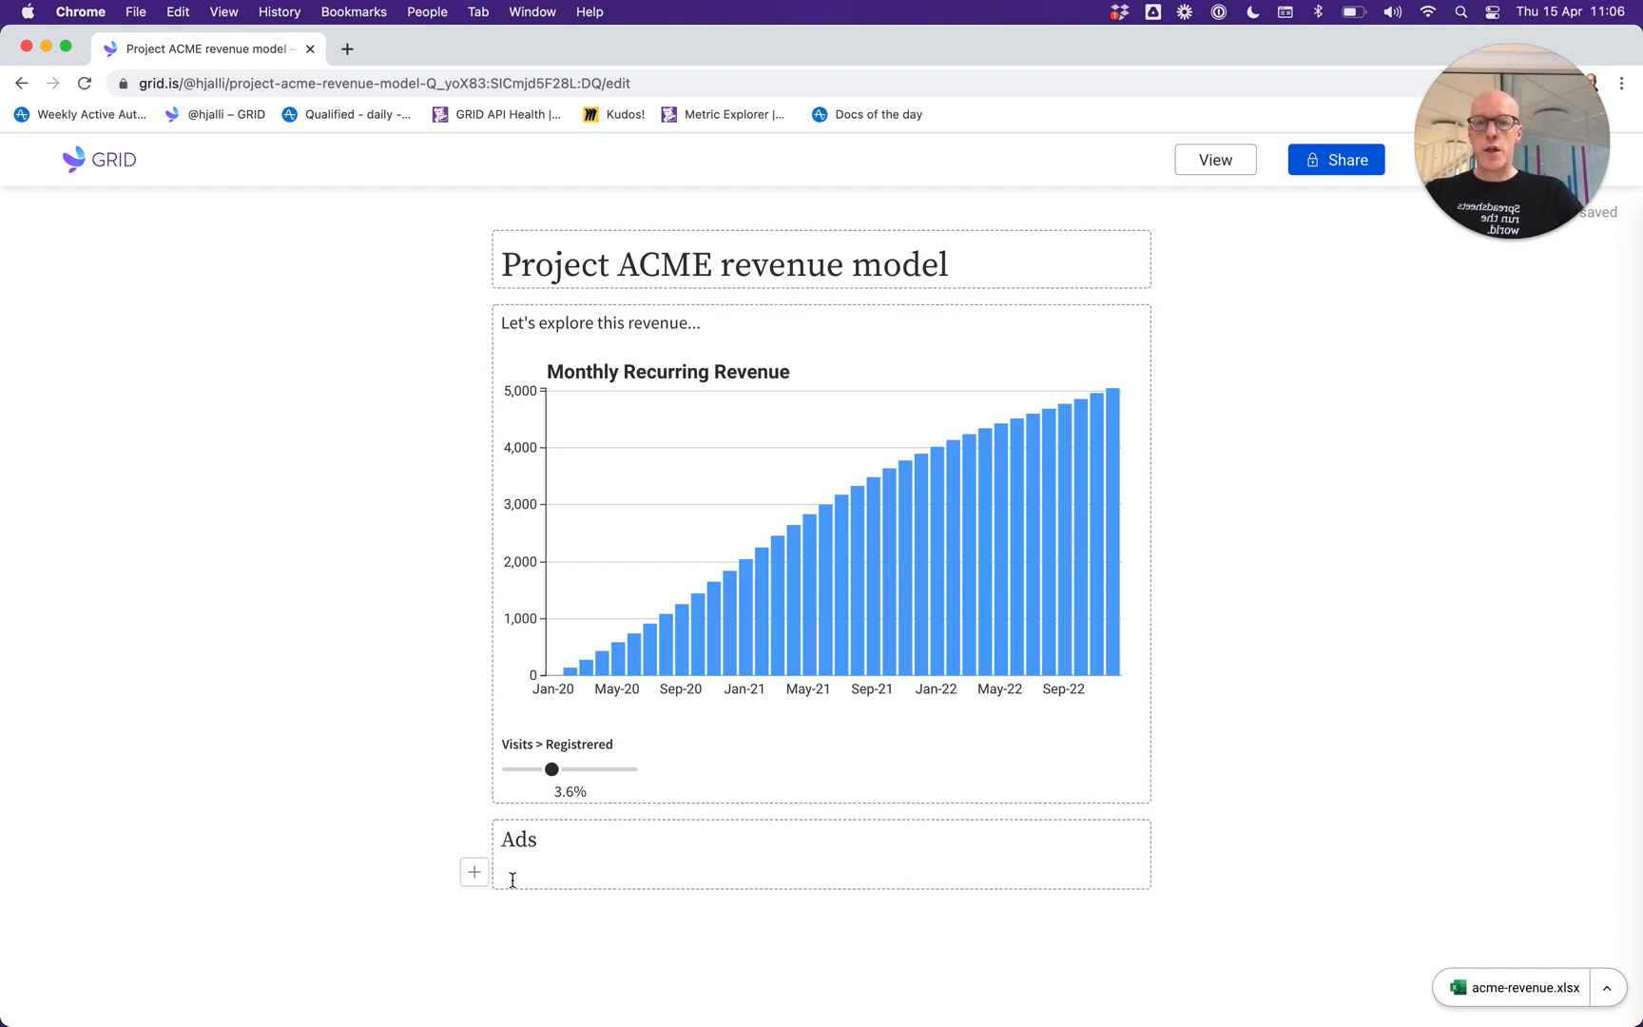
Insert an Input field under the Ads heading with target cell Sheet1!B4 and label Sheet1!A4, Budget.
{"action": "left_click", "coordinate": [476, 875]}
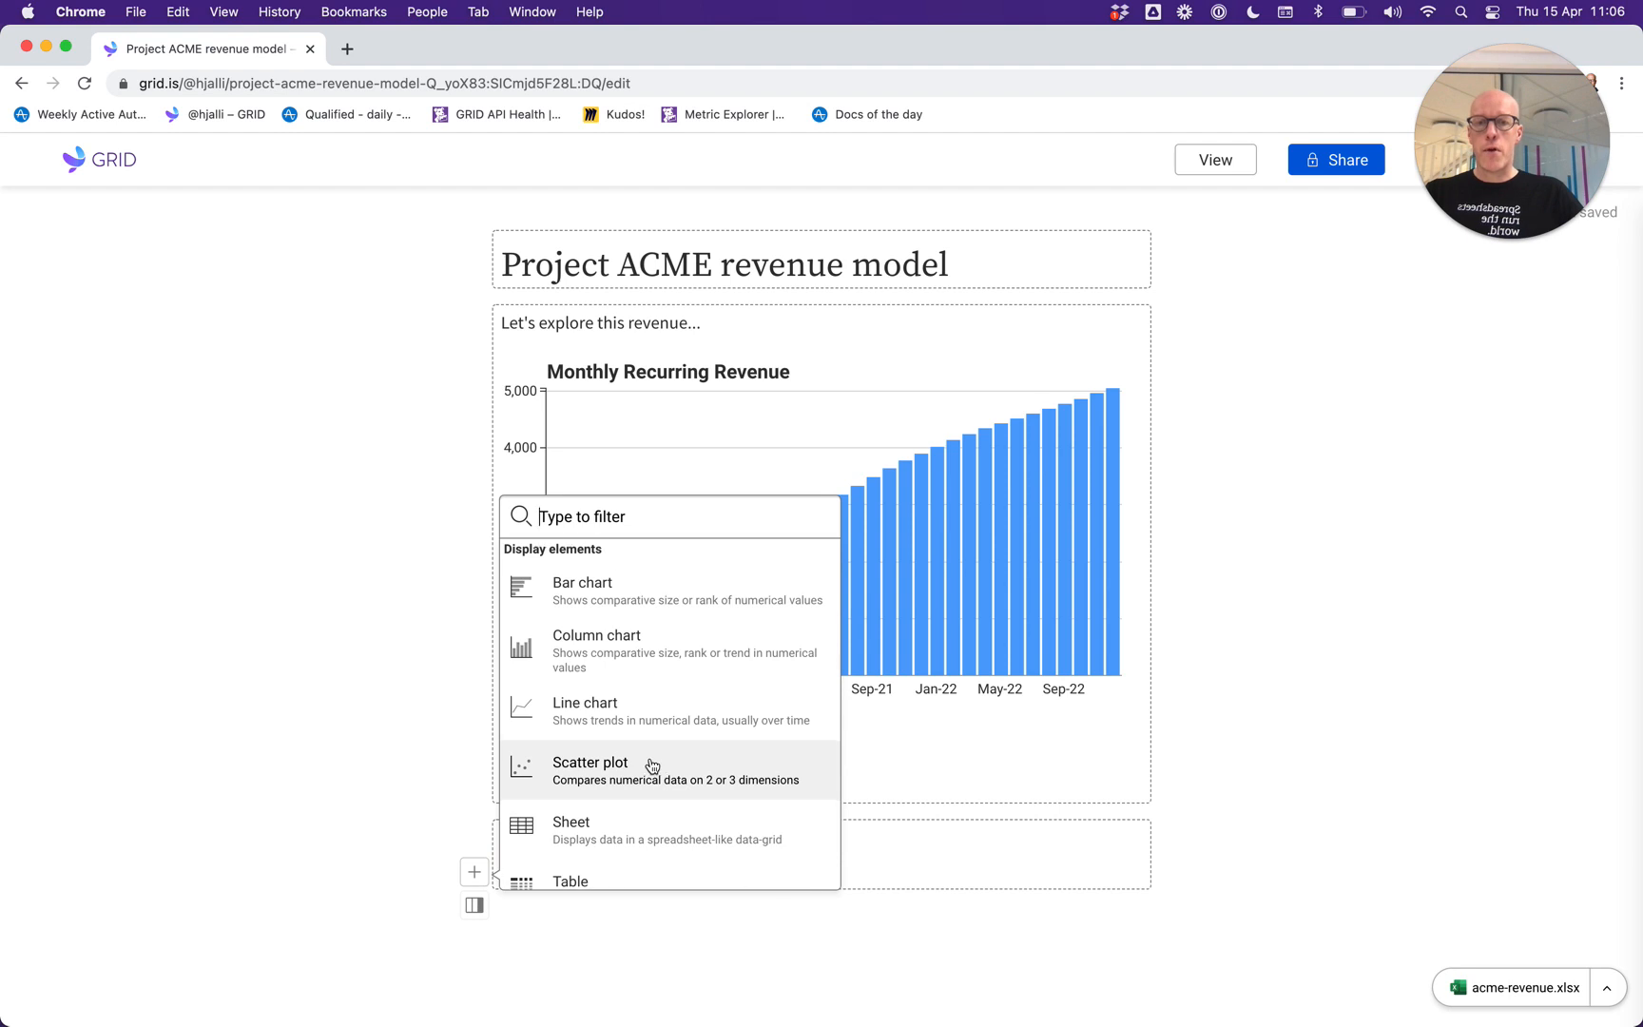
{"action": "scroll", "coordinate": [652, 766], "scroll_direction": "down", "scroll_amount": 5}
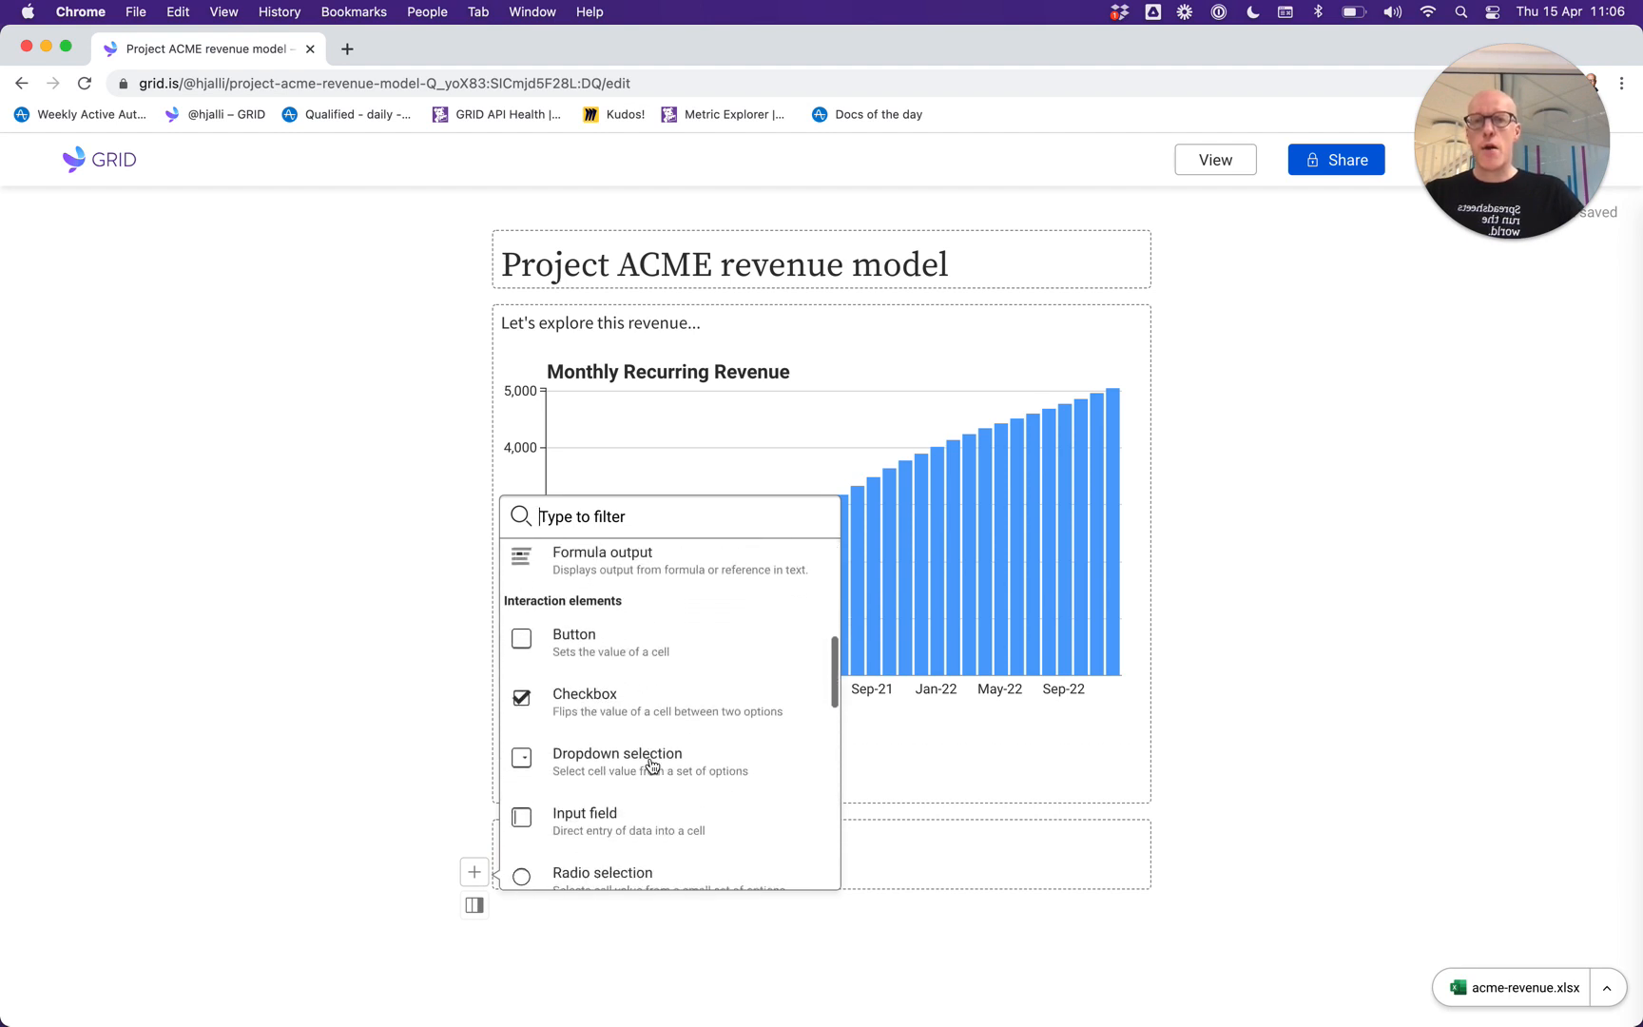
{"action": "left_click", "coordinate": [642, 808]}
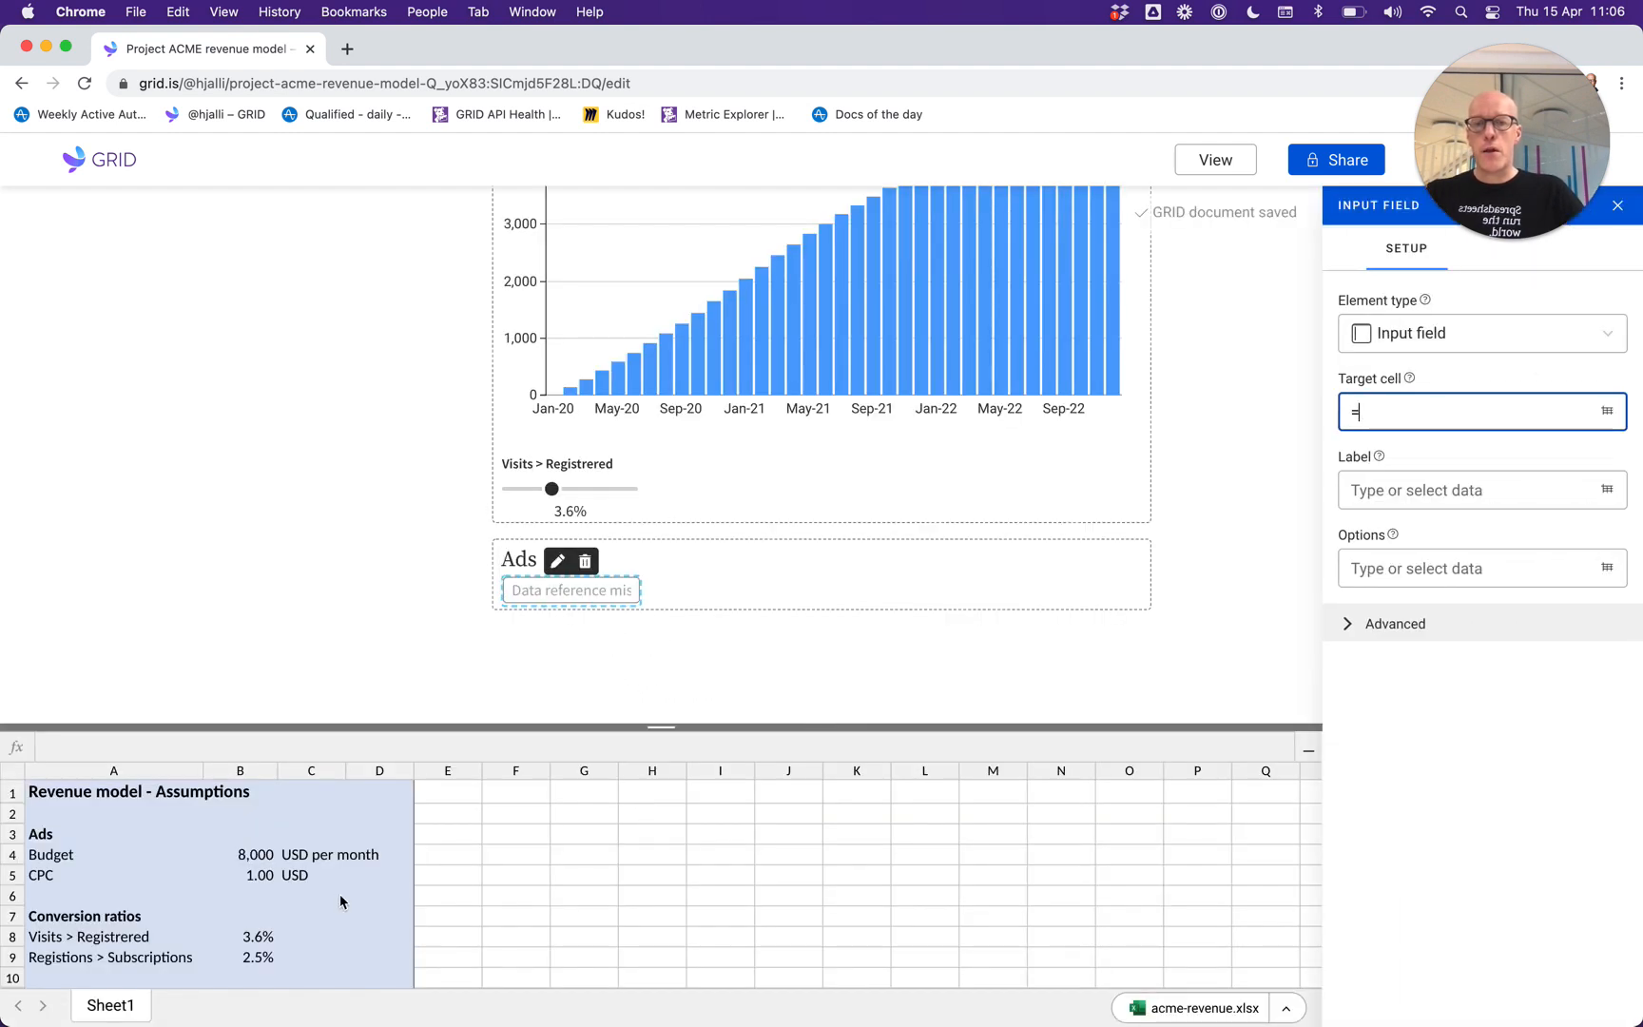
{"action": "left_click", "coordinate": [252, 858]}
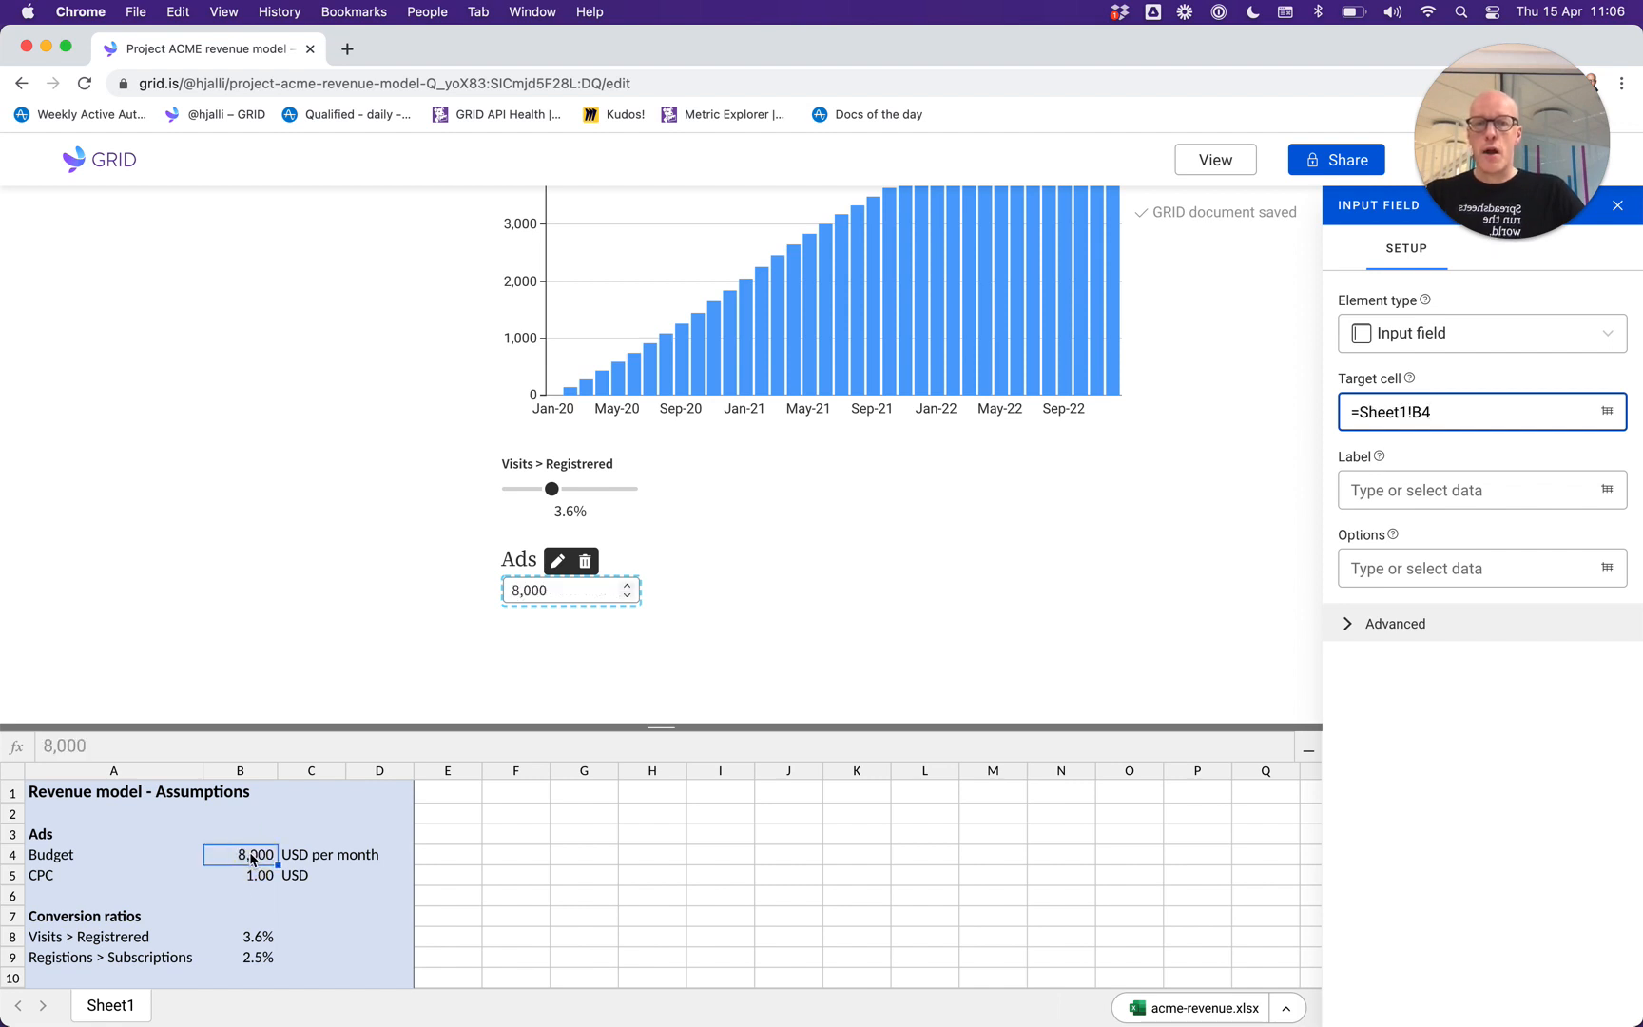
{"action": "left_click", "coordinate": [1394, 490]}
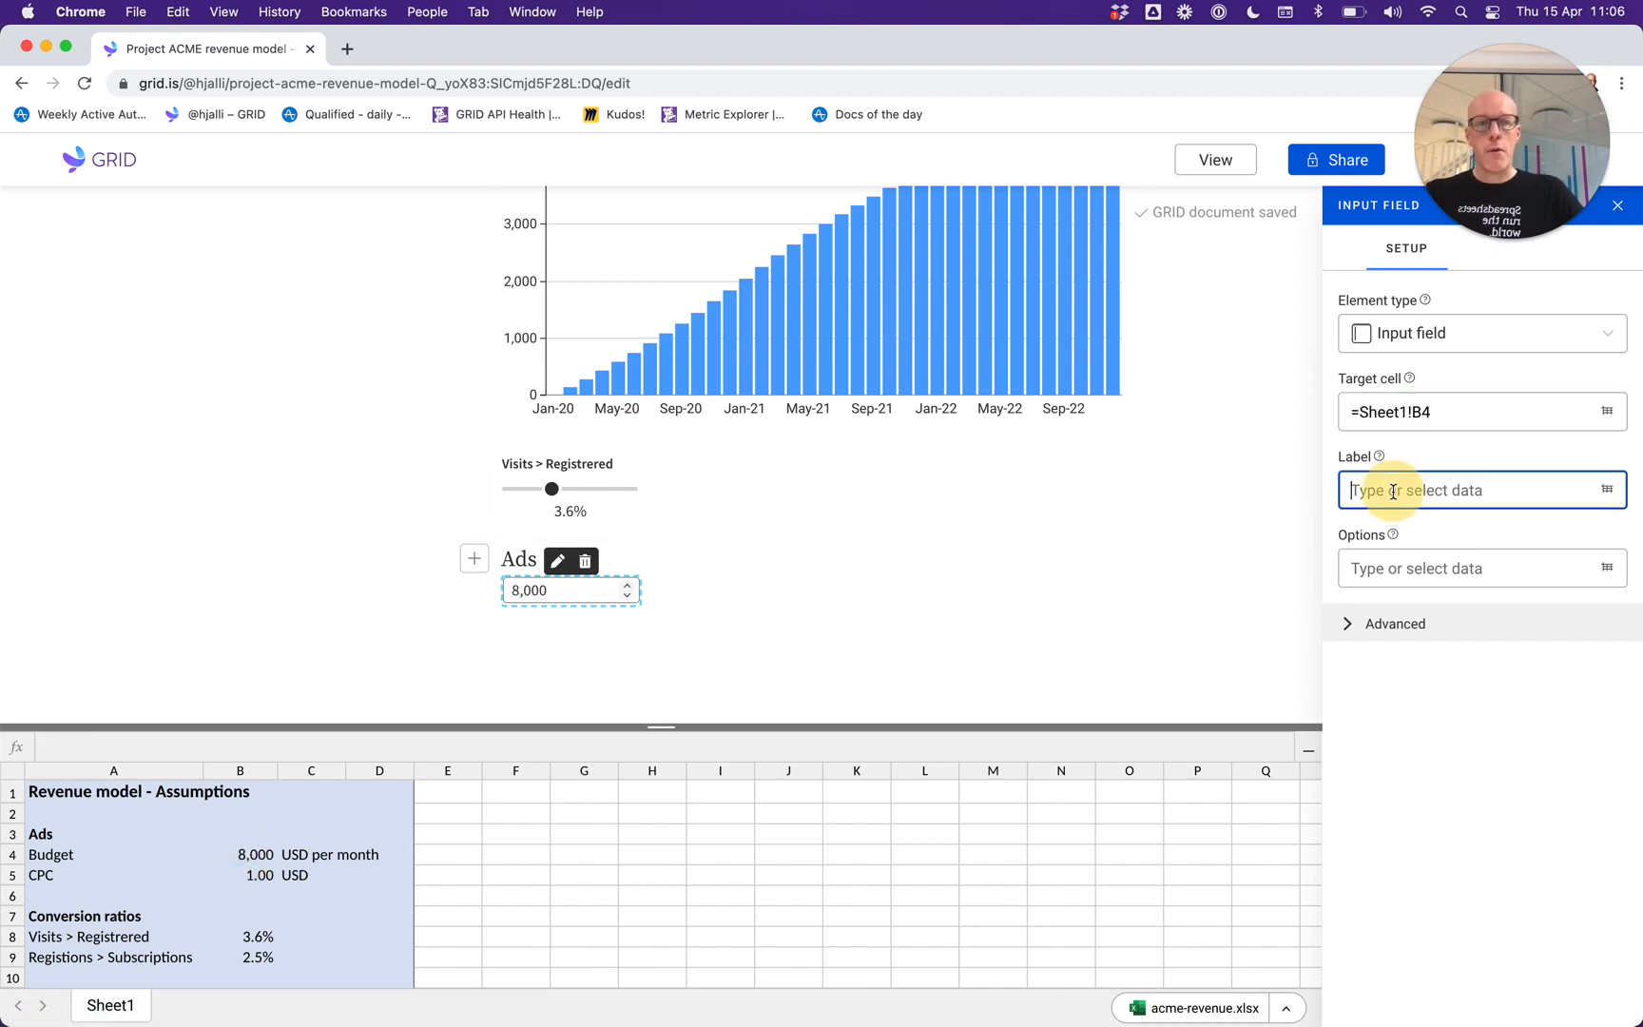
{"action": "left_click", "coordinate": [58, 862]}
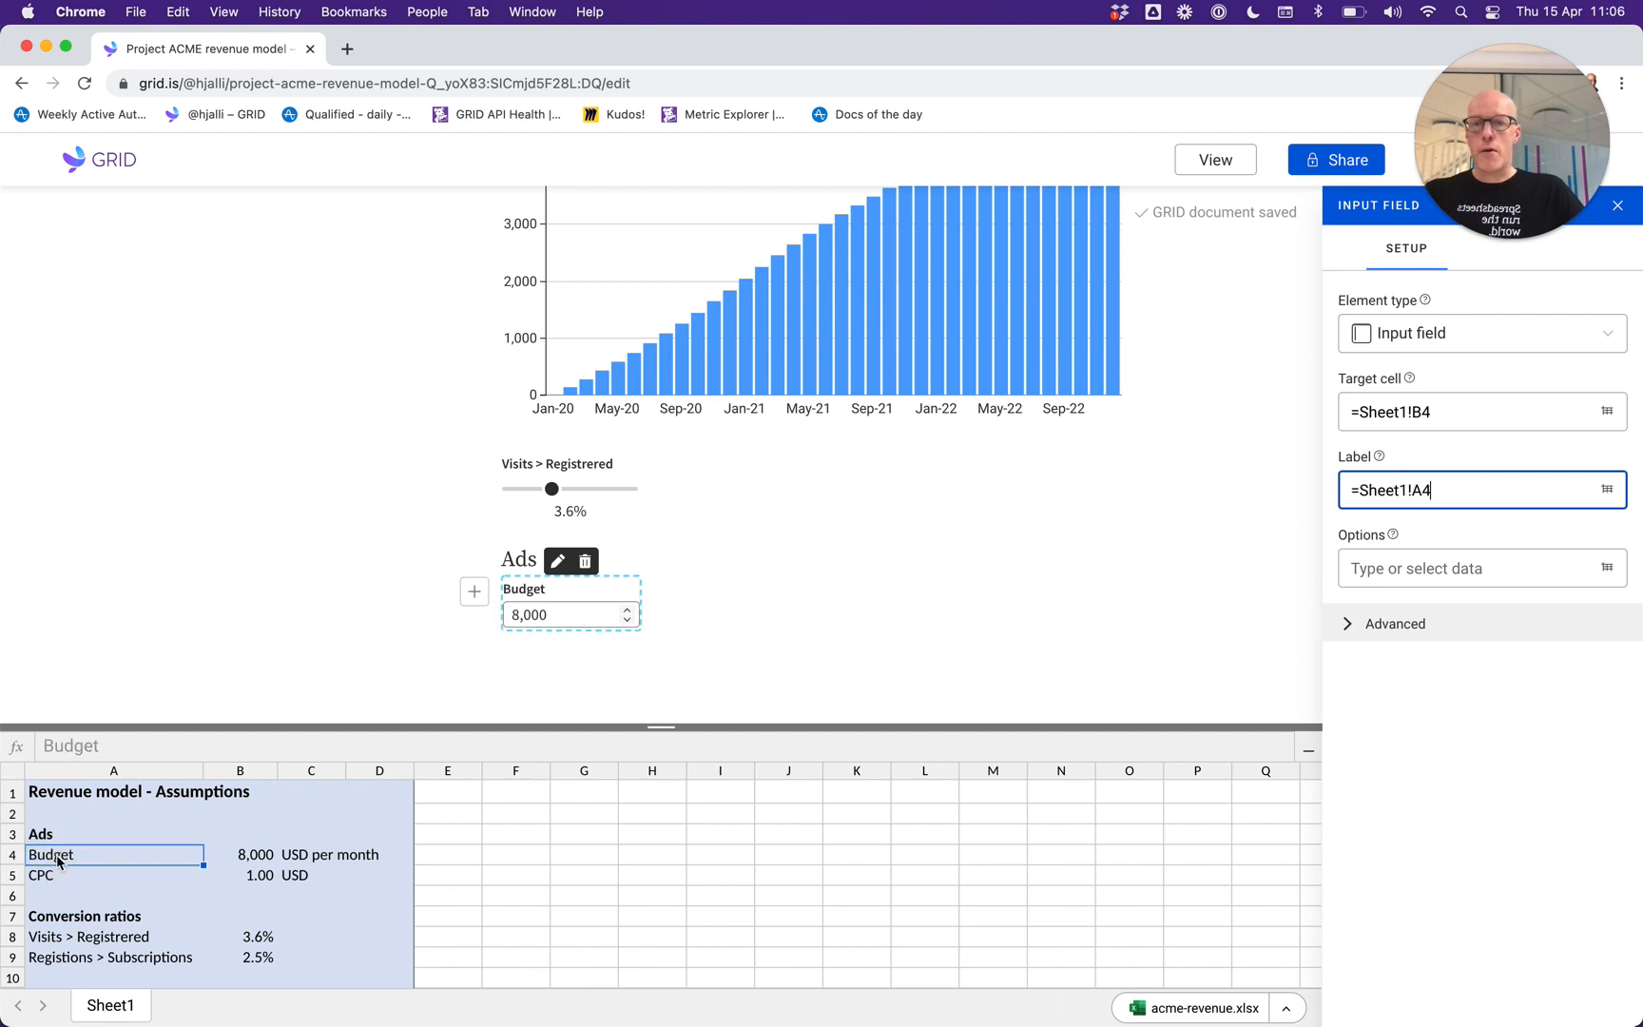
{"action": "left_click", "coordinate": [683, 619]}
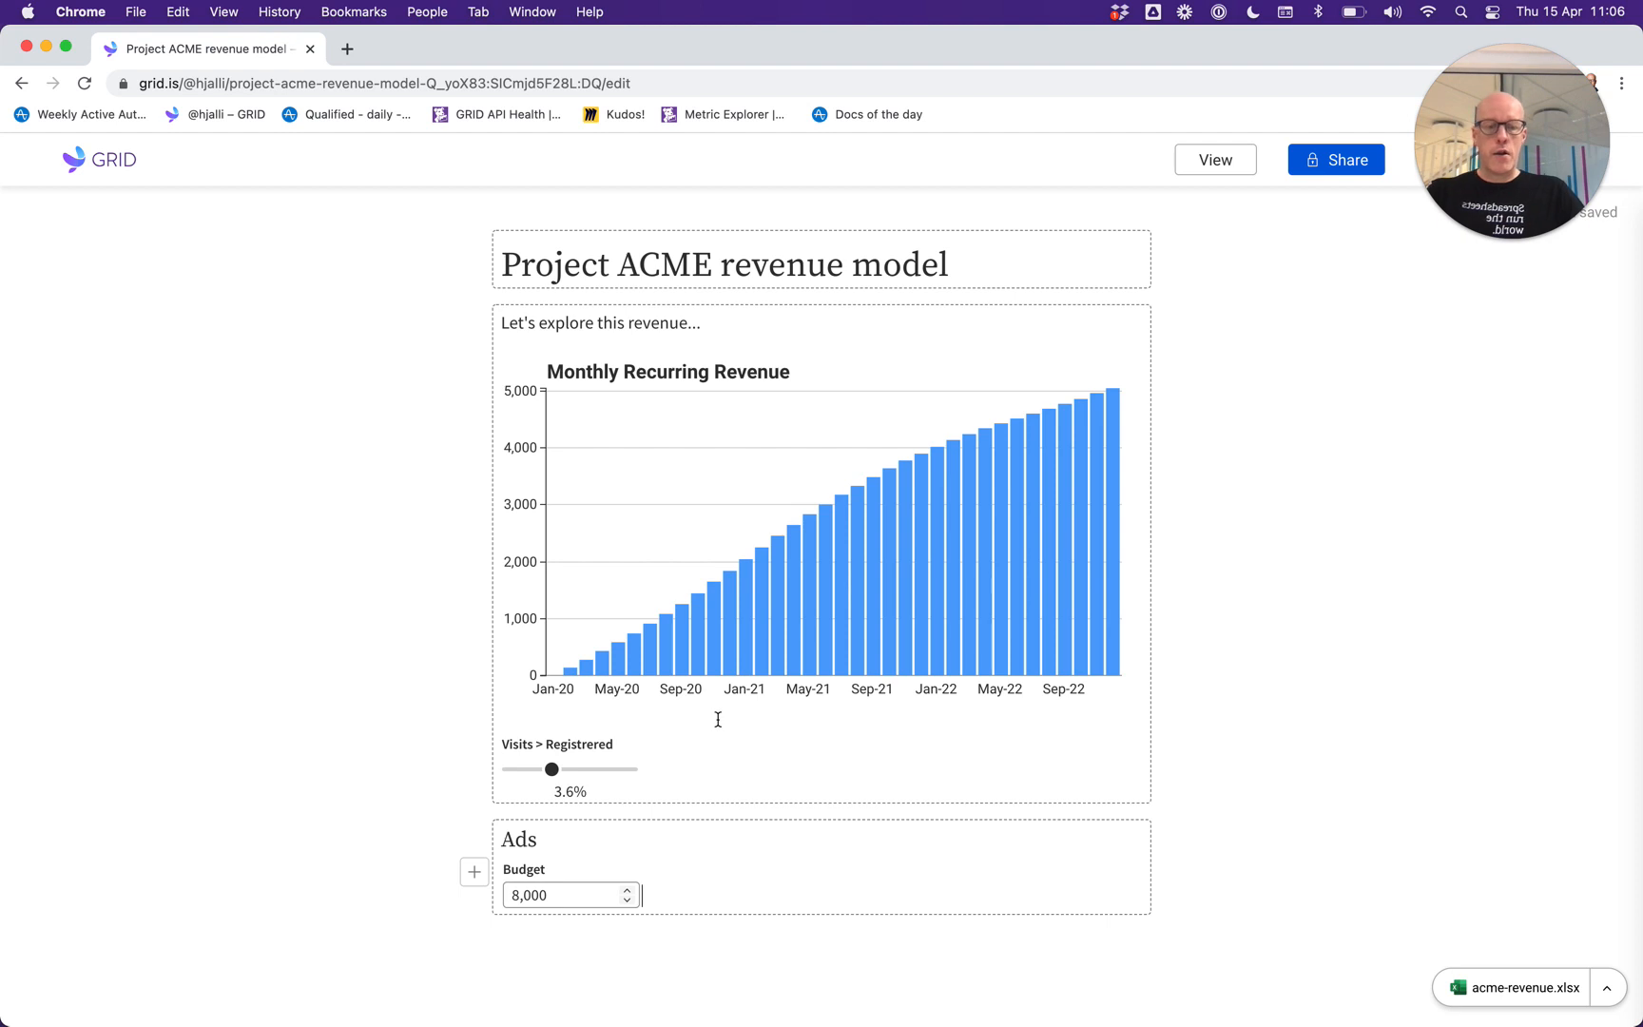
Insert a Slider below the Budget field with target cell Sheet1!B5 and label Sheet1!A5, CPC.
{"action": "key", "text": "Return"}
{"action": "left_click", "coordinate": [474, 949]}
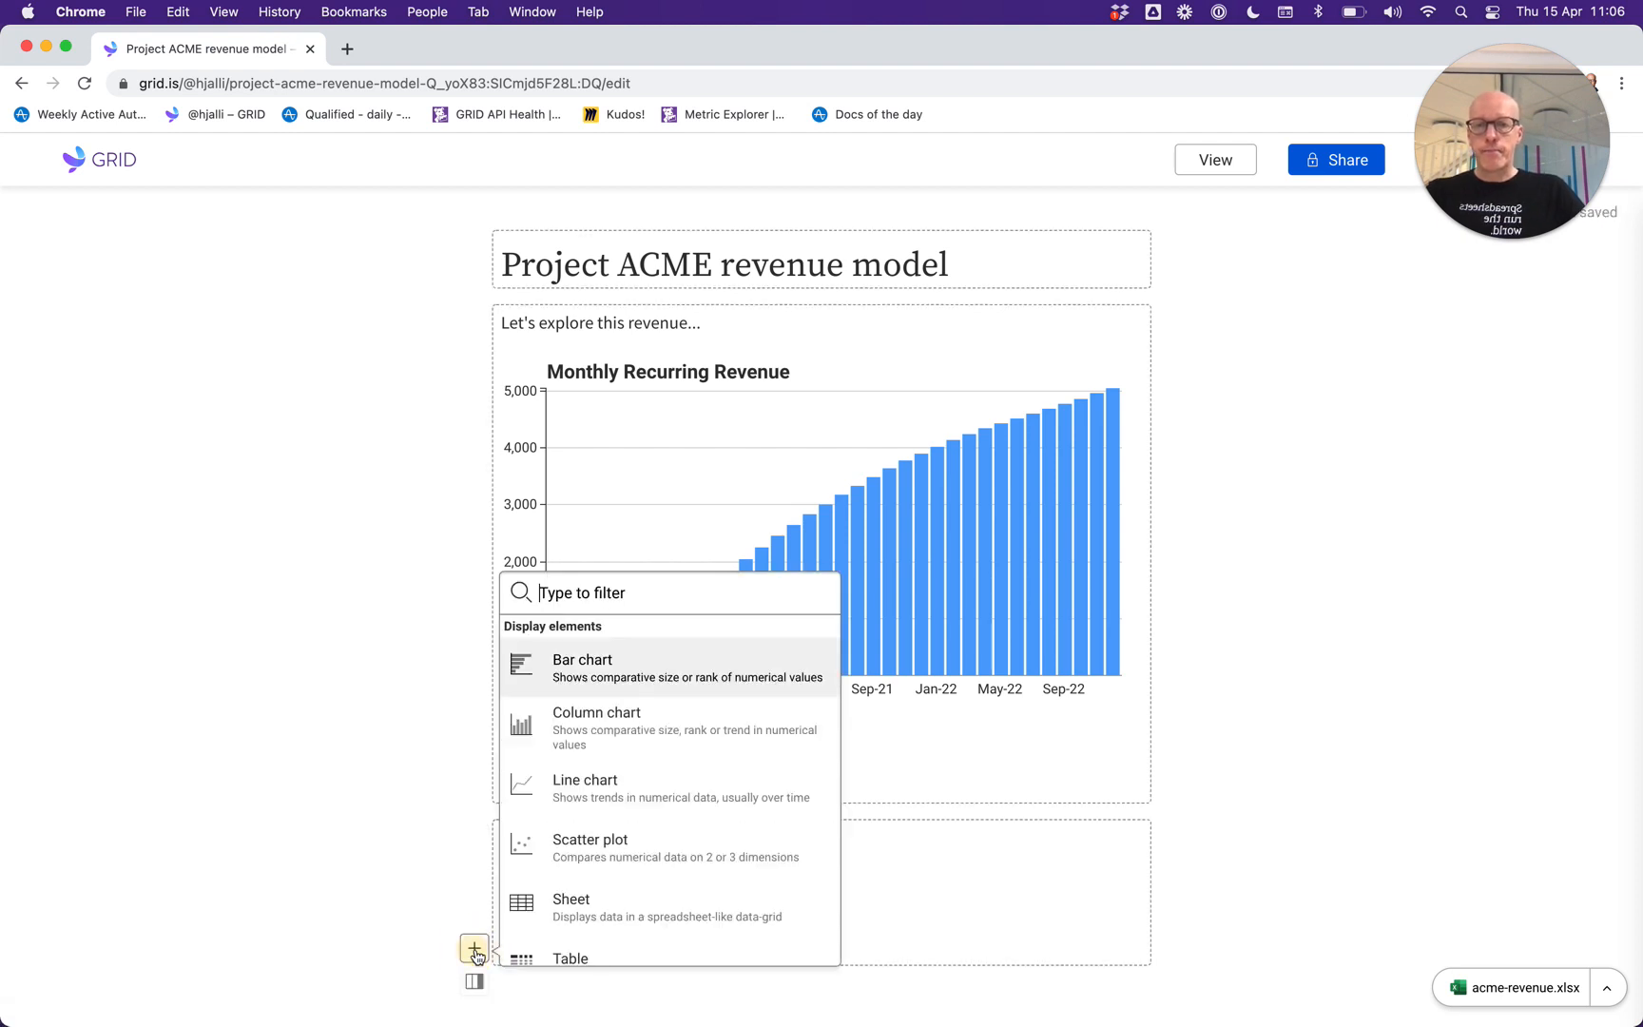
{"action": "scroll", "coordinate": [663, 772], "scroll_direction": "down", "scroll_amount": 3}
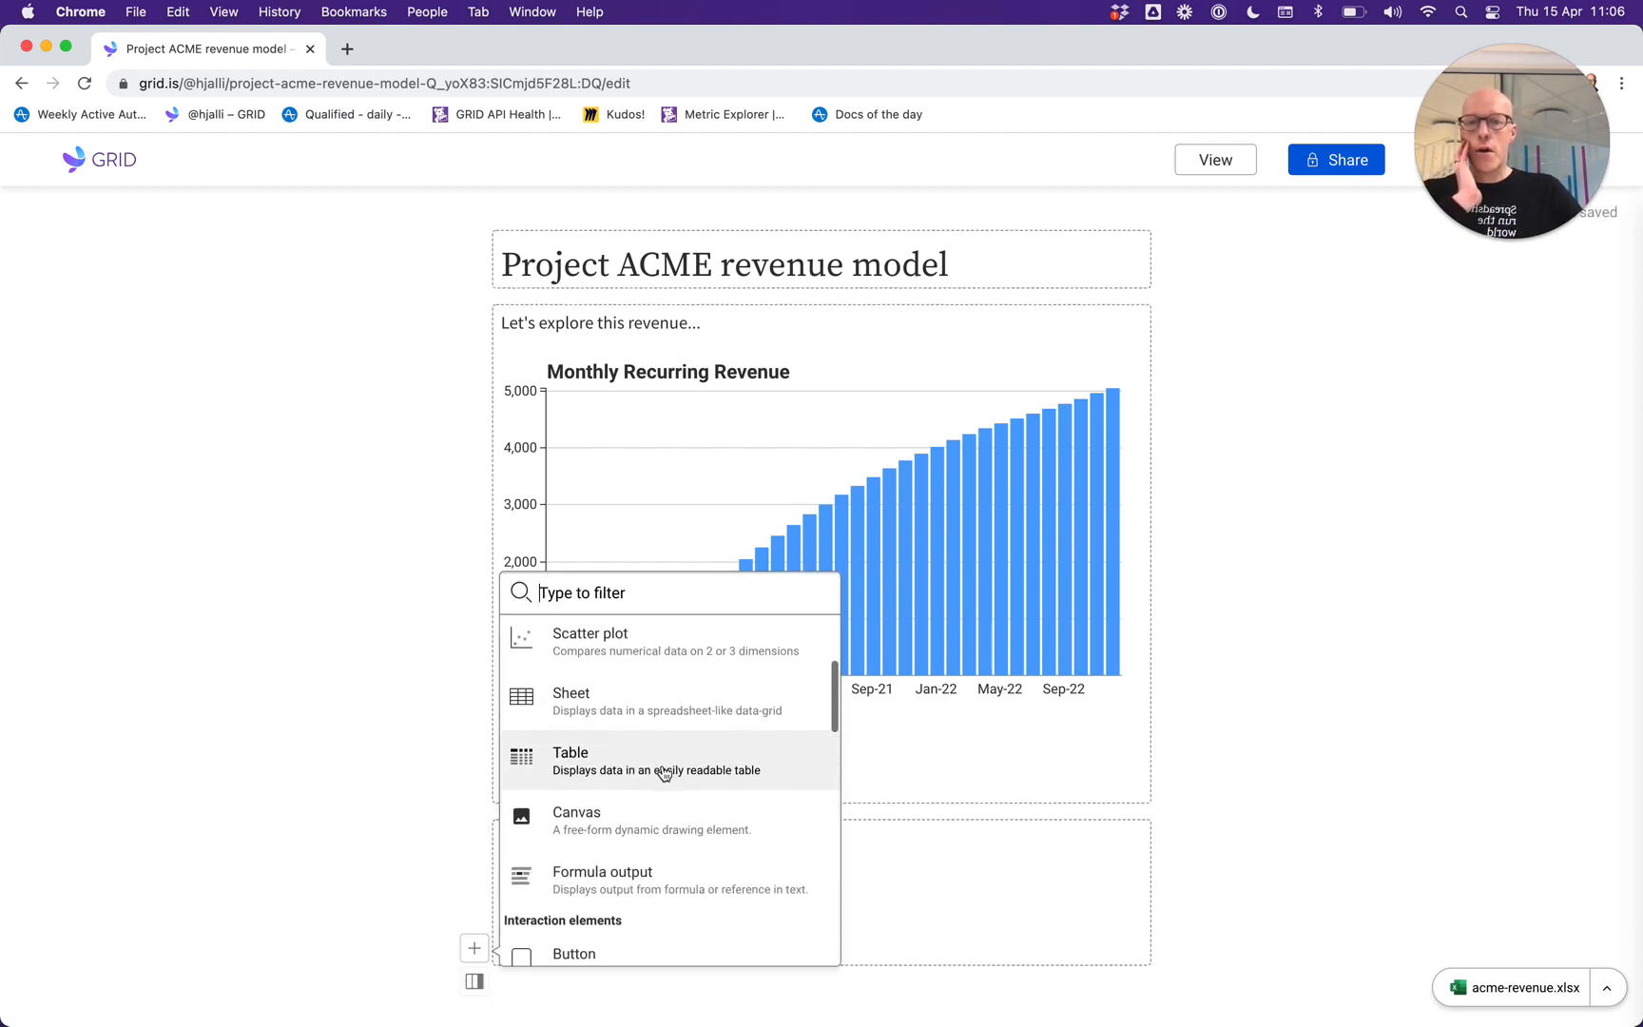
{"action": "scroll", "coordinate": [663, 772], "scroll_direction": "down", "scroll_amount": 5}
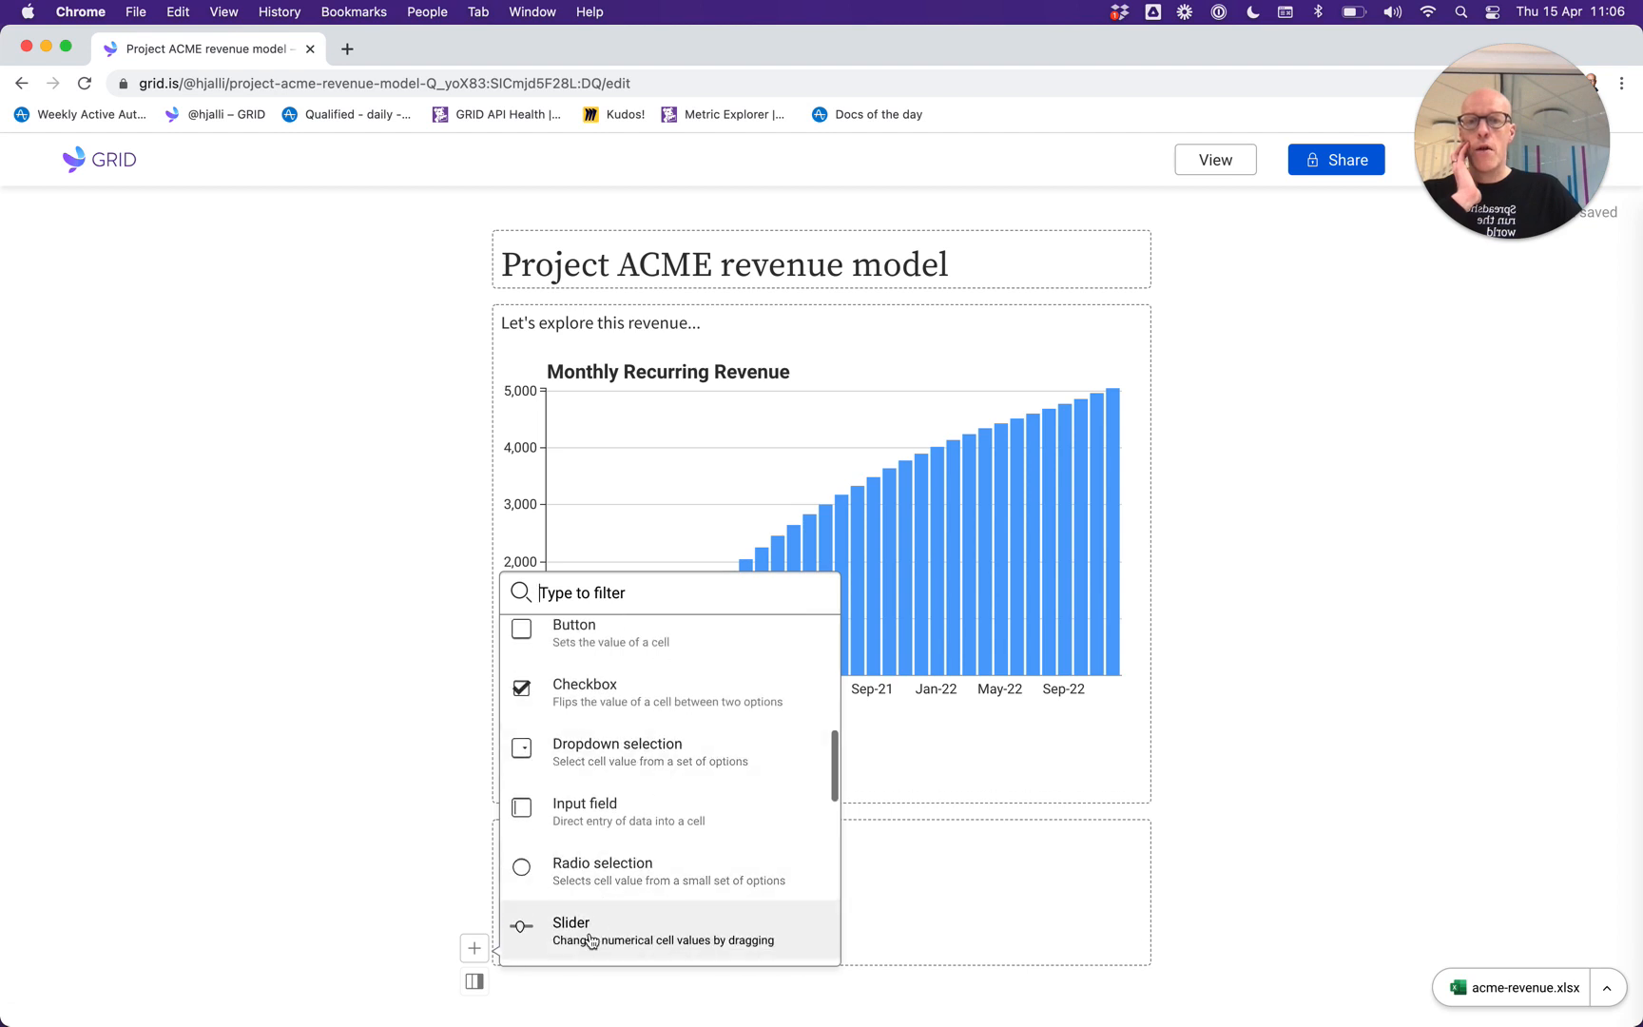
{"action": "left_click", "coordinate": [591, 942]}
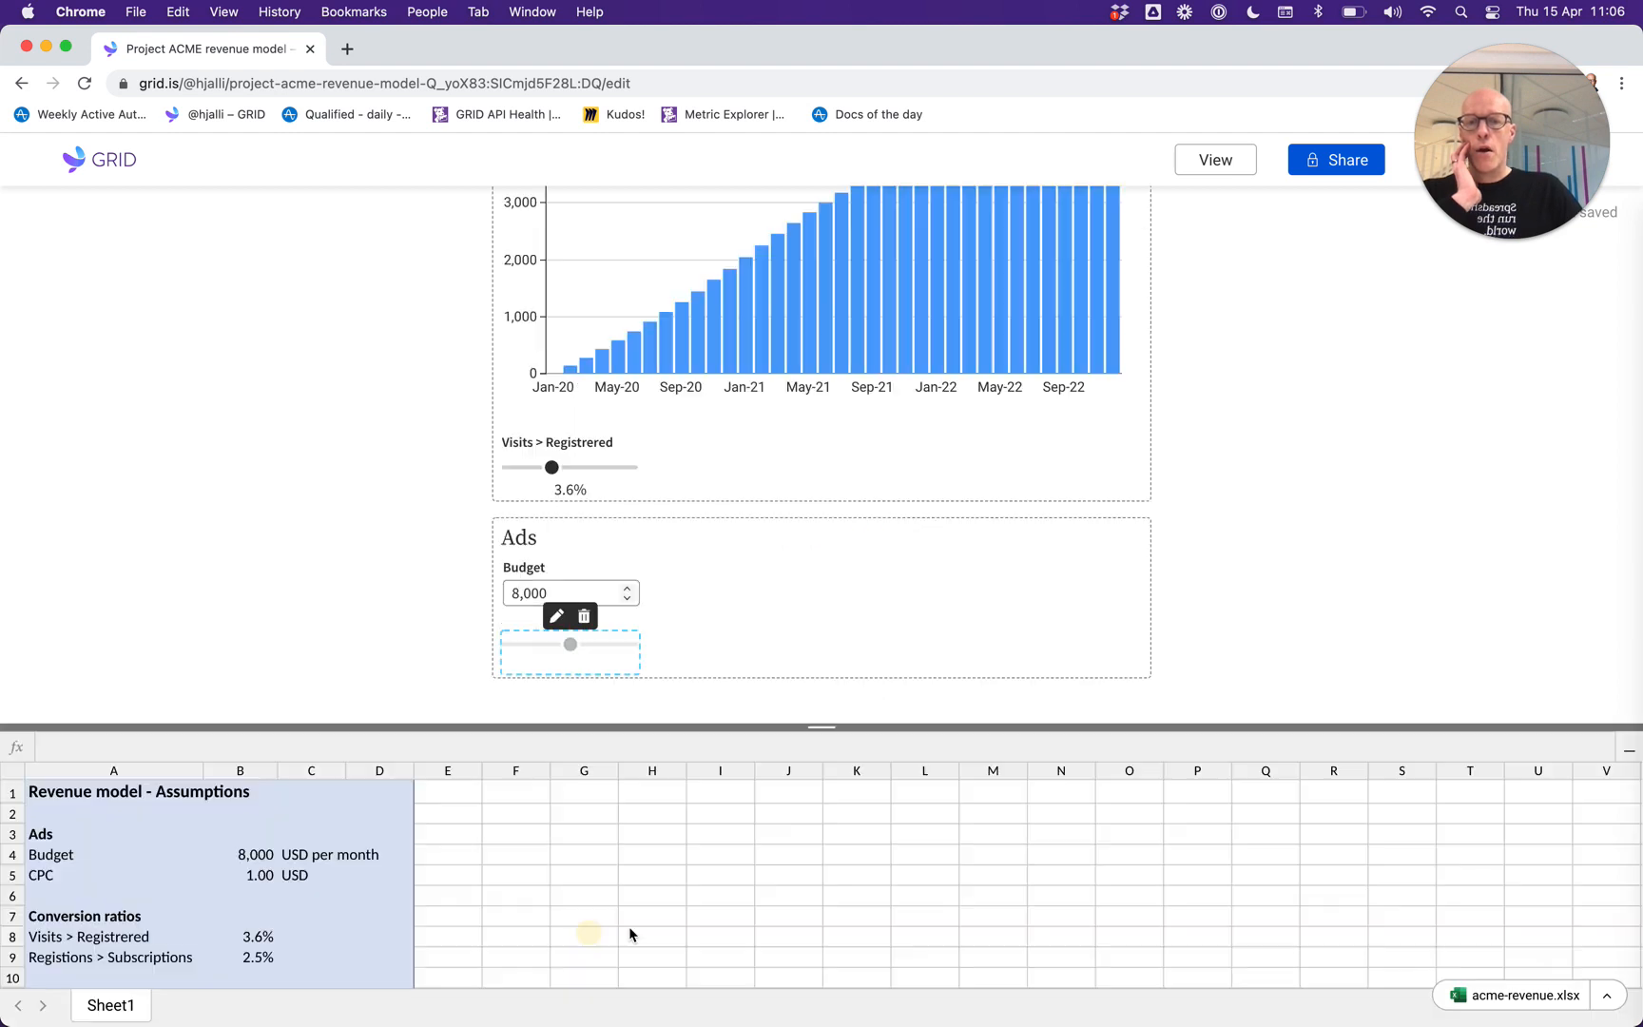
{"action": "left_click", "coordinate": [265, 884]}
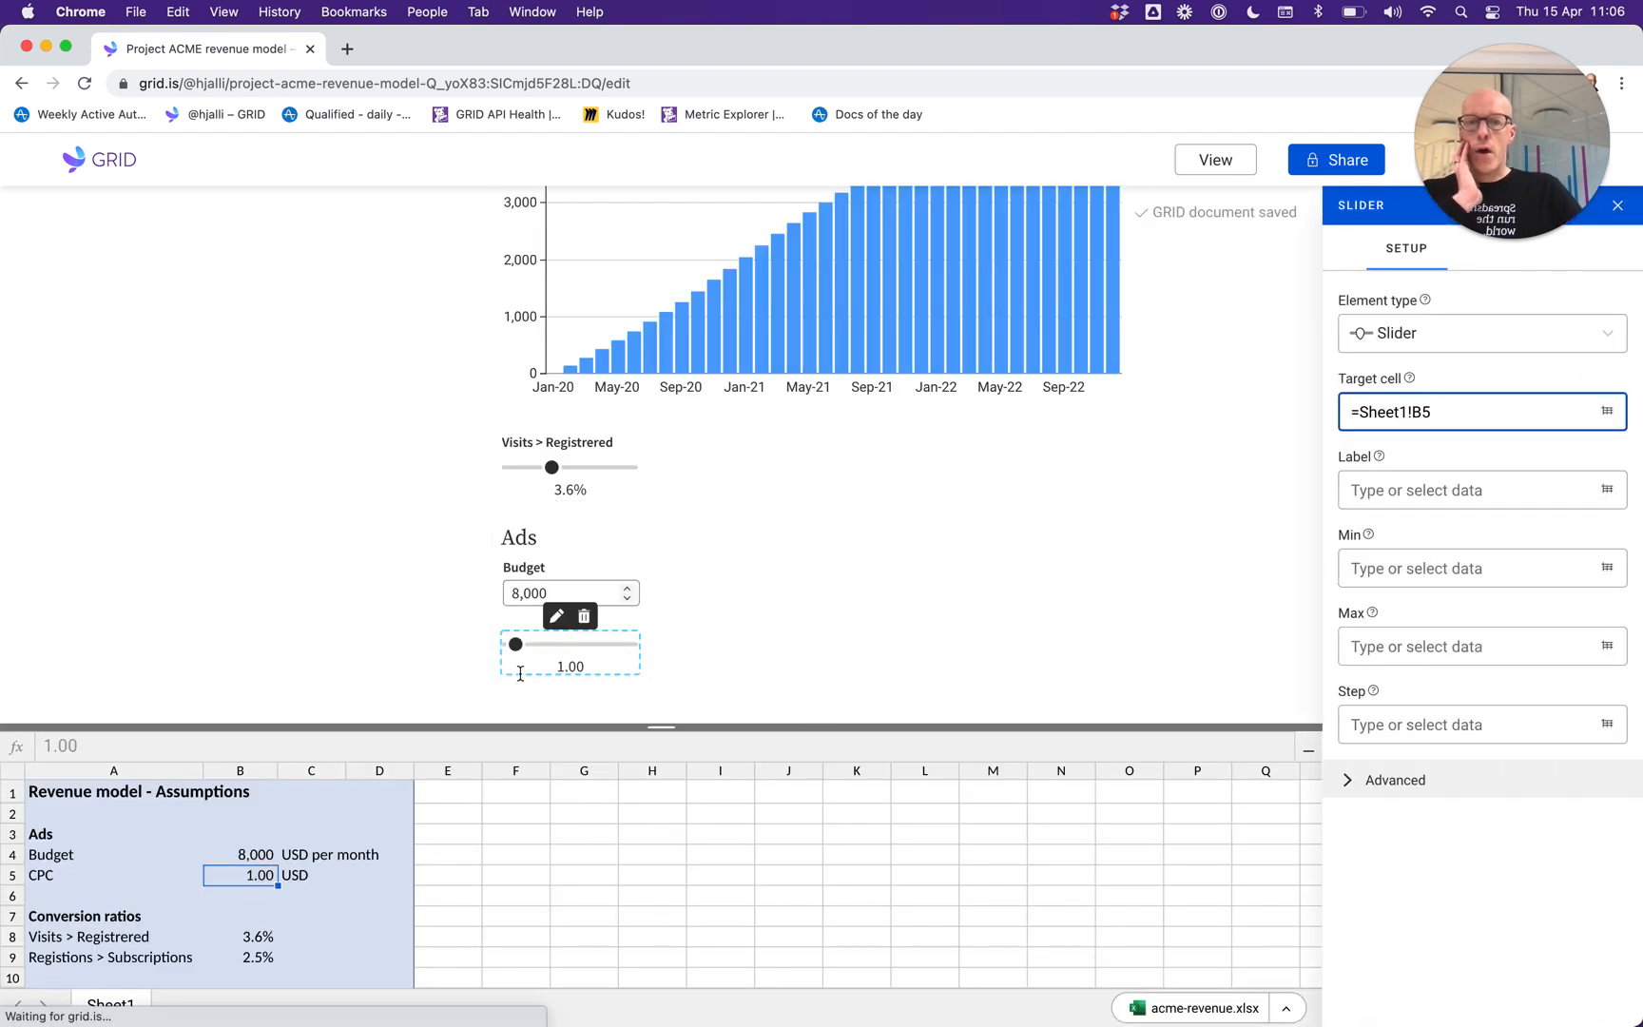
{"action": "left_click", "coordinate": [1445, 491]}
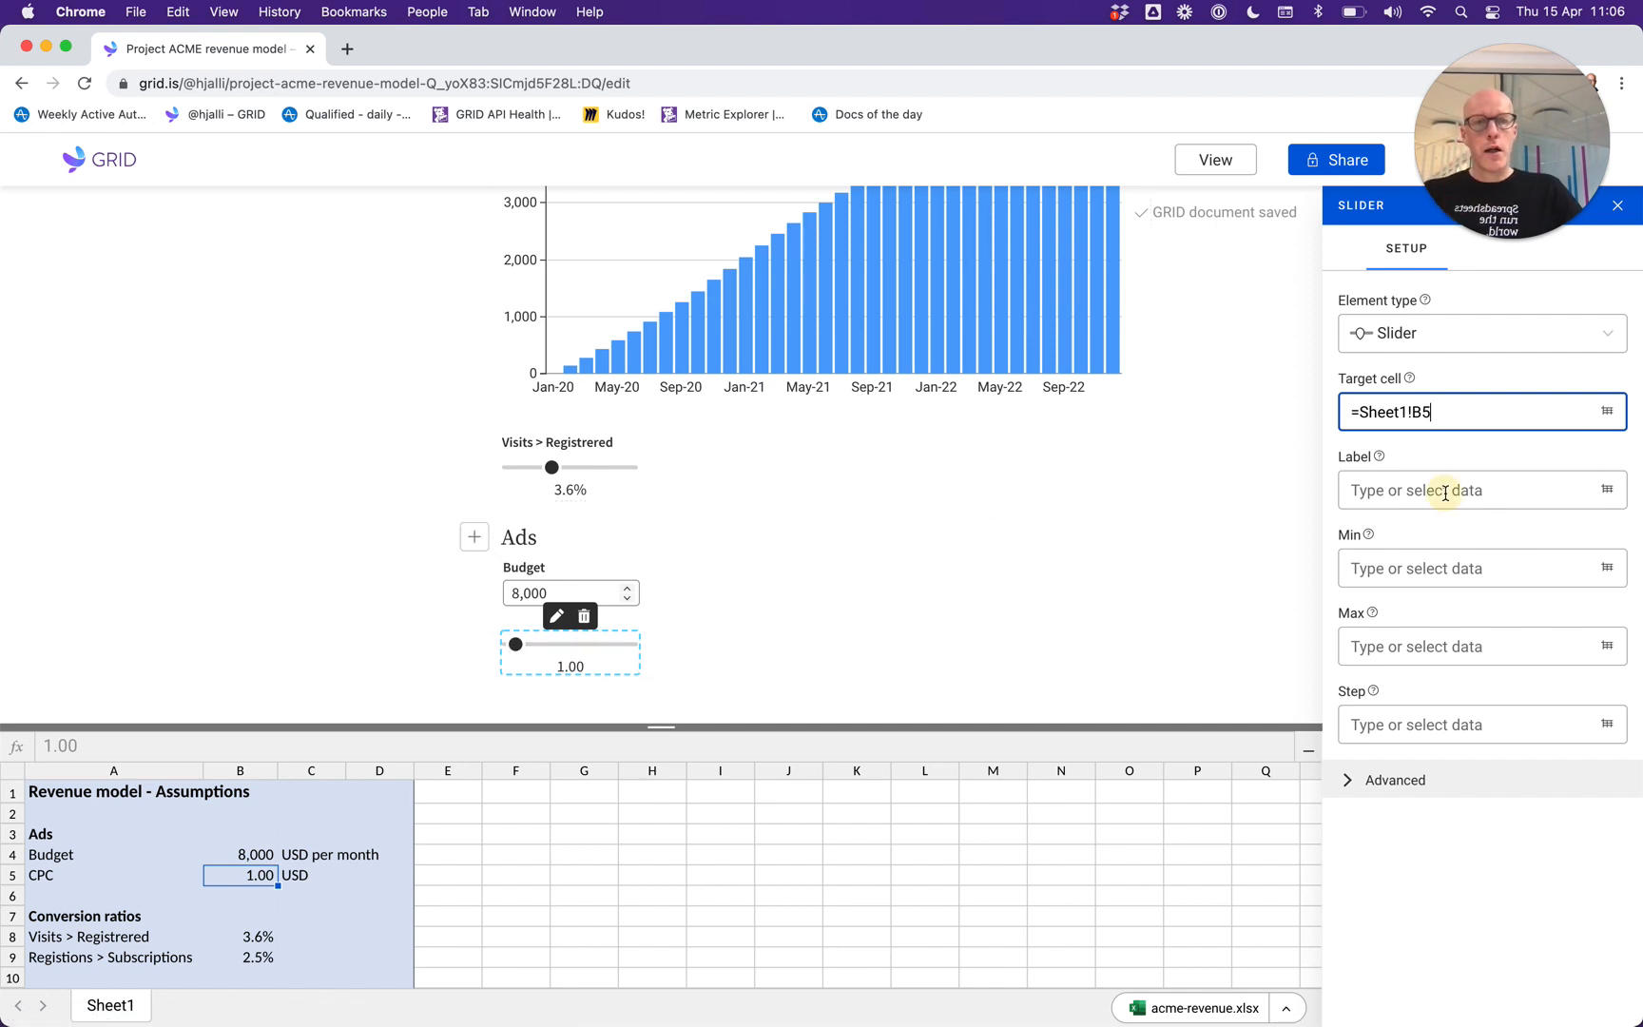
{"action": "left_click", "coordinate": [100, 882]}
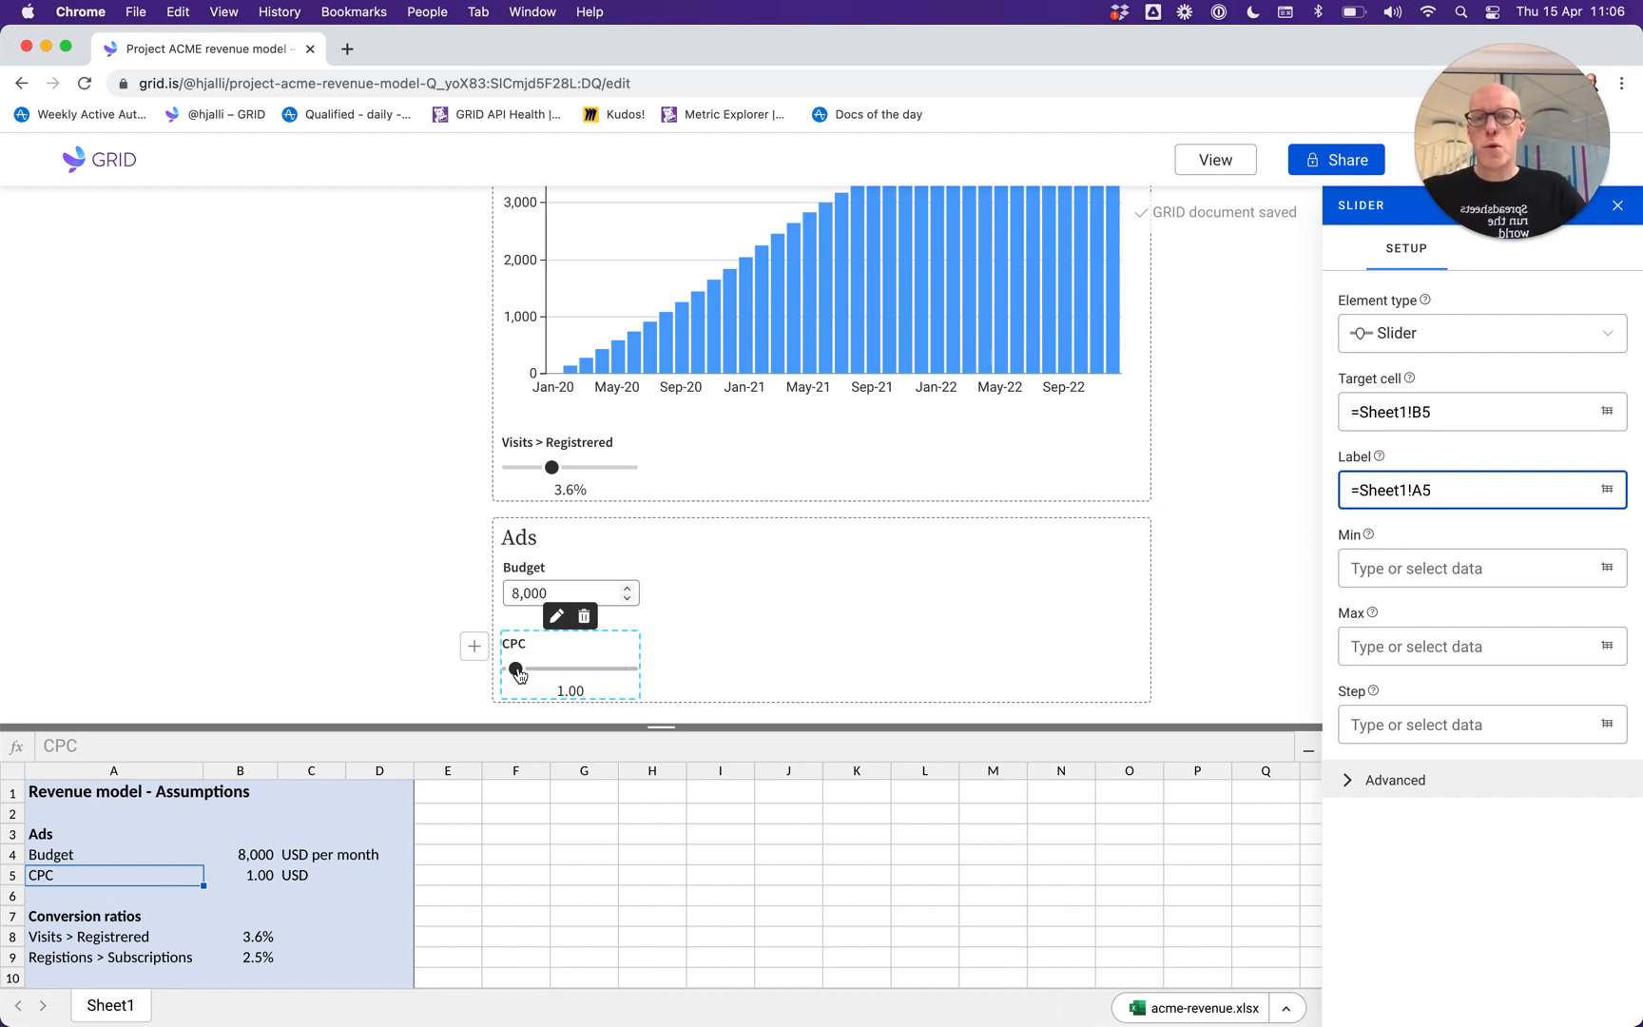
Give the CPC slider a minimum of 0, a maximum of 4 and a step of 0.1, and move it to 1.60.
{"action": "mouse_move", "coordinate": [518, 672]}
{"action": "left_mouse_down"}
{"action": "mouse_move", "coordinate": [576, 677]}
{"action": "mouse_move", "coordinate": [529, 675]}
{"action": "left_mouse_up"}
{"action": "left_click", "coordinate": [1413, 650]}
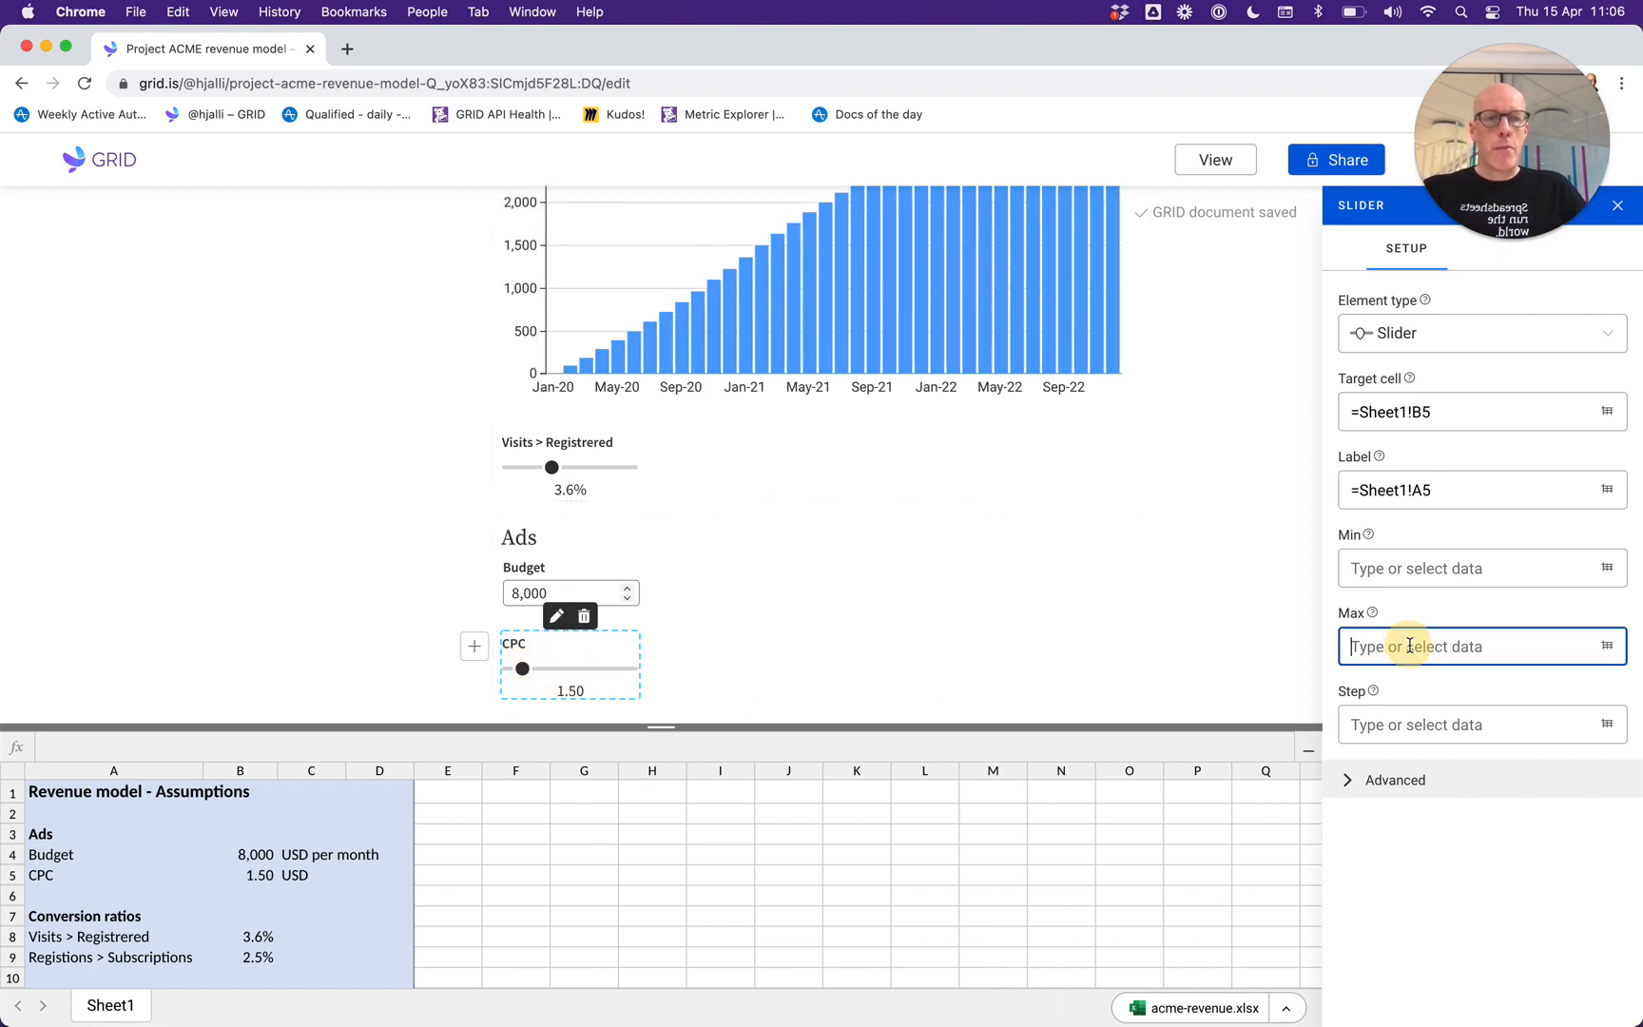
{"action": "type", "text": "4"}
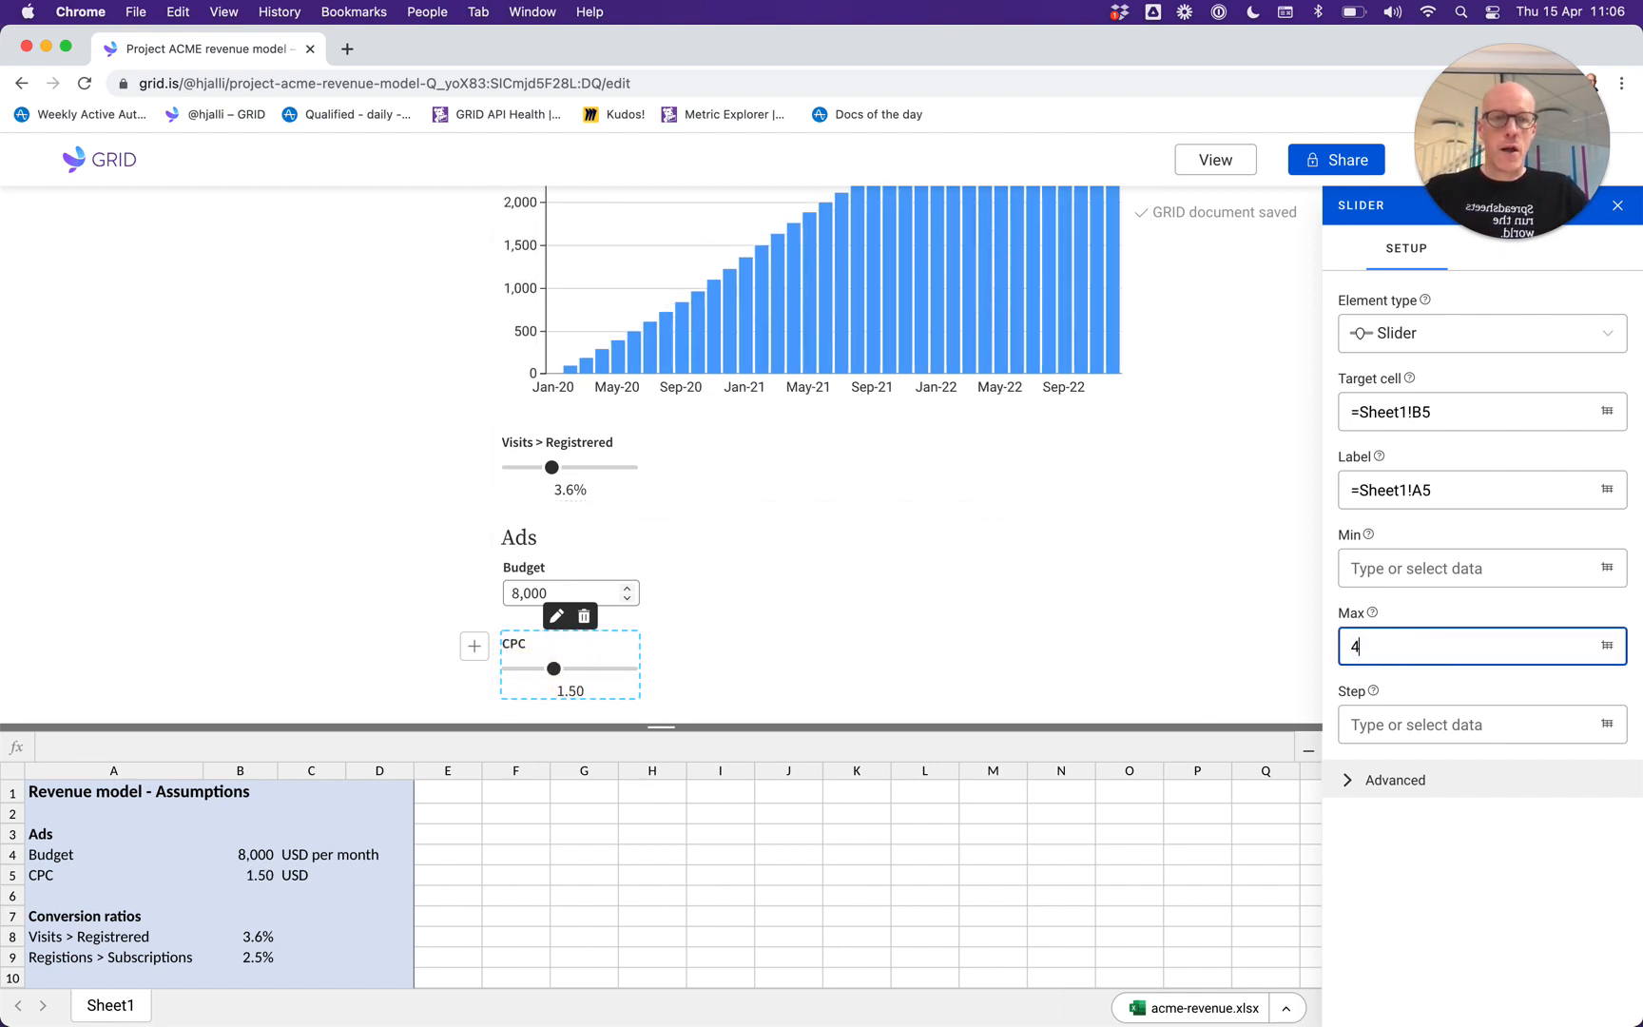
{"action": "left_click", "coordinate": [1387, 576]}
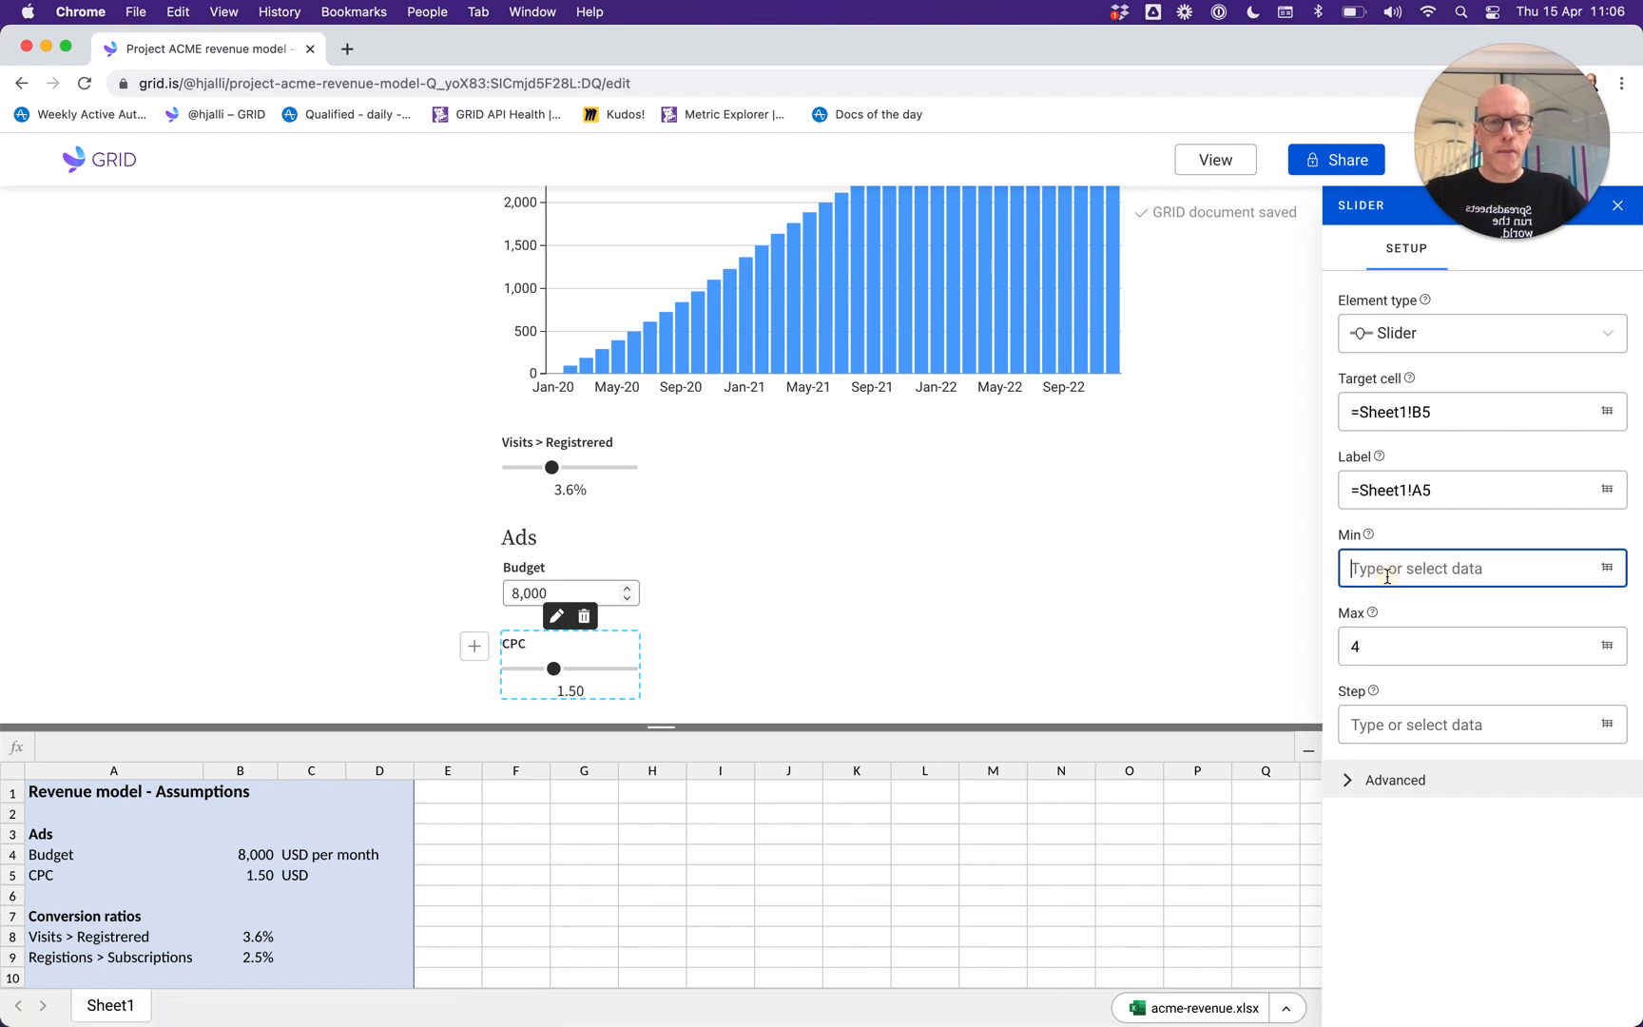
{"action": "type", "text": "0"}
{"action": "left_click", "coordinate": [1402, 724]}
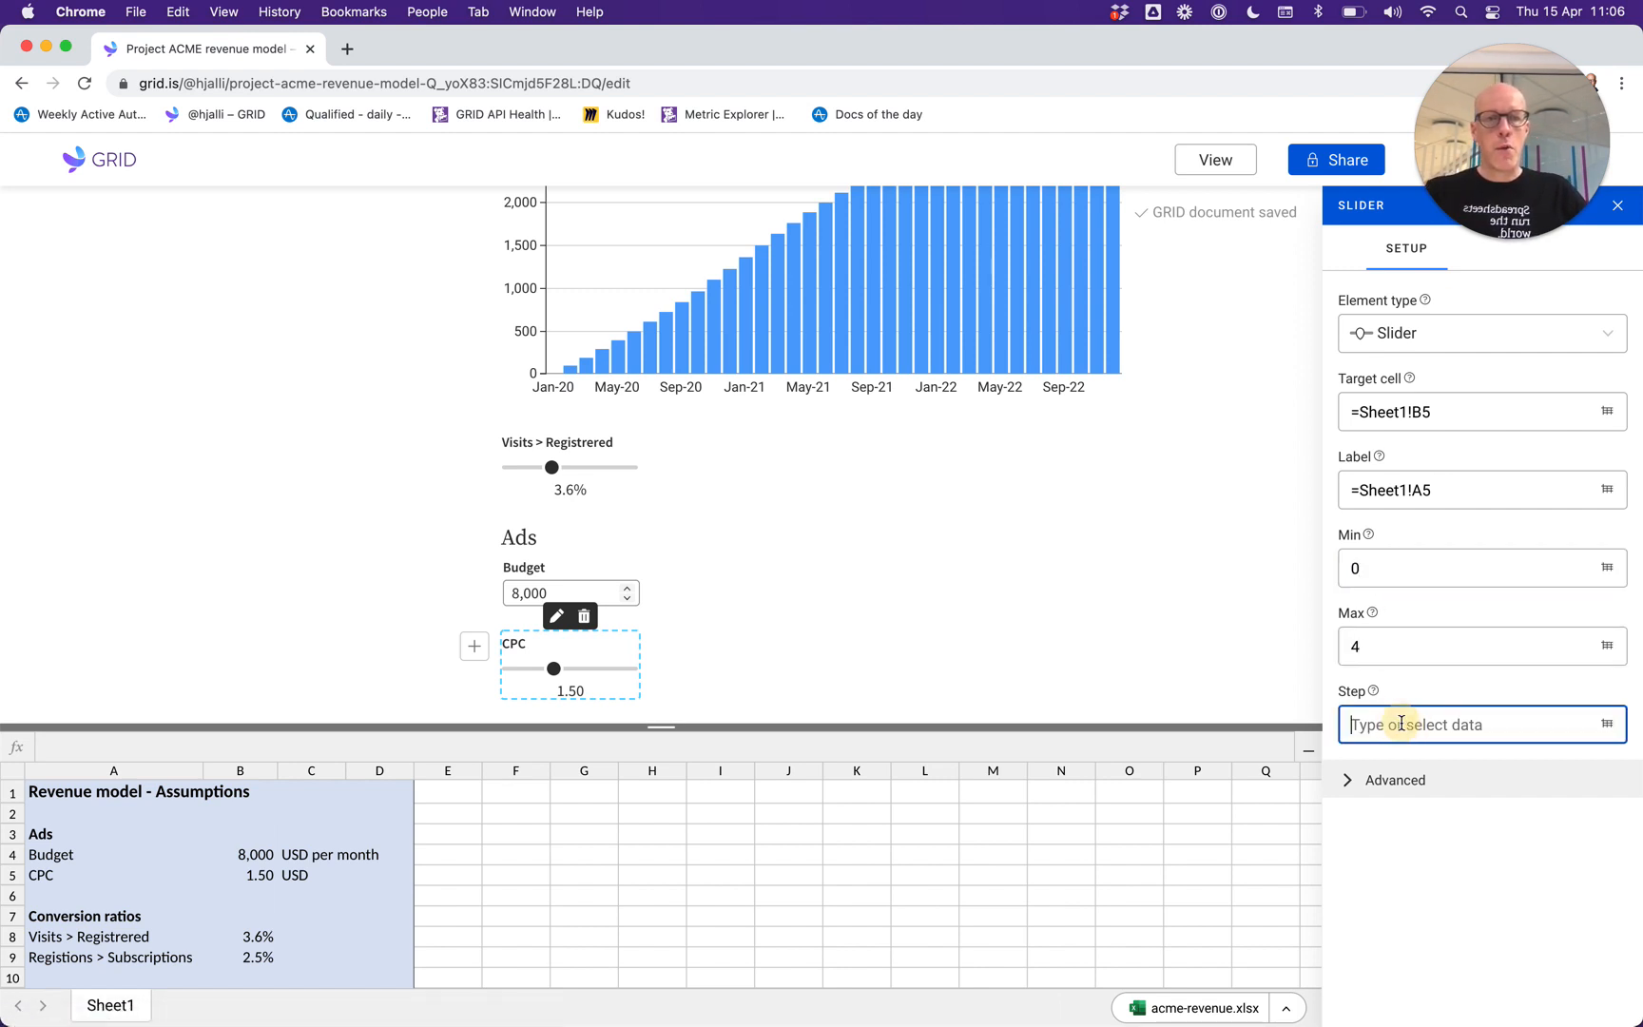
{"action": "type", "text": "0.1"}
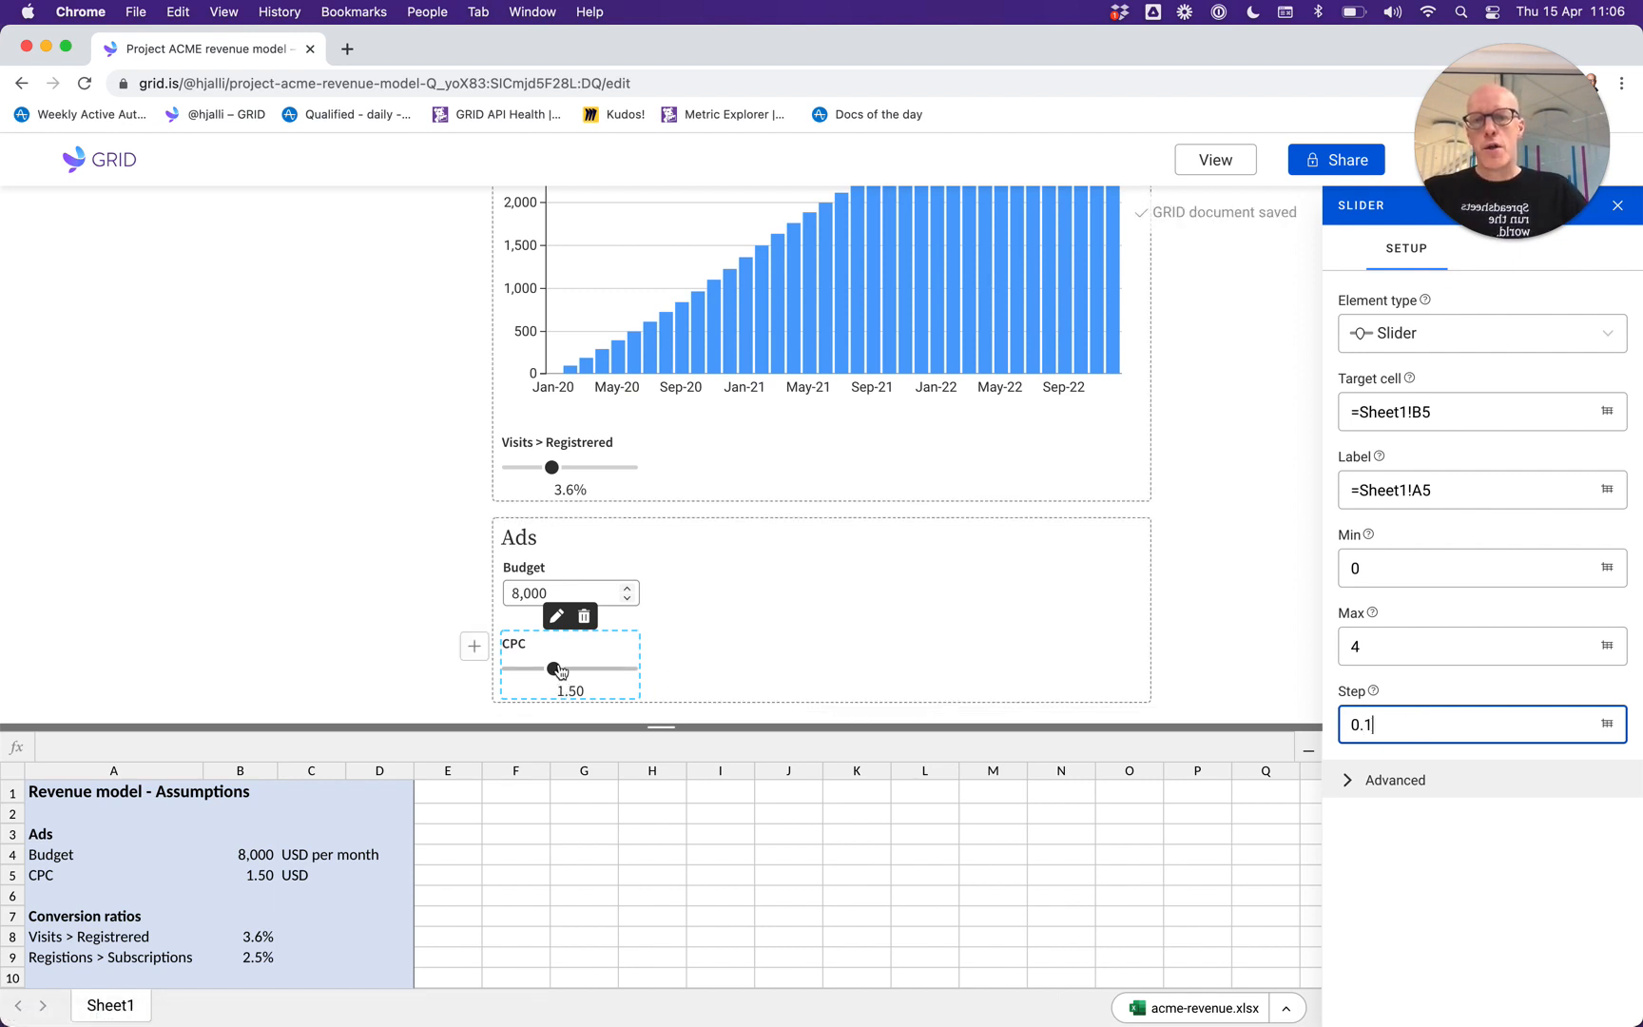
{"action": "mouse_move", "coordinate": [555, 668]}
{"action": "left_mouse_down"}
{"action": "mouse_move", "coordinate": [666, 671]}
{"action": "mouse_move", "coordinate": [557, 669]}
{"action": "left_mouse_up"}
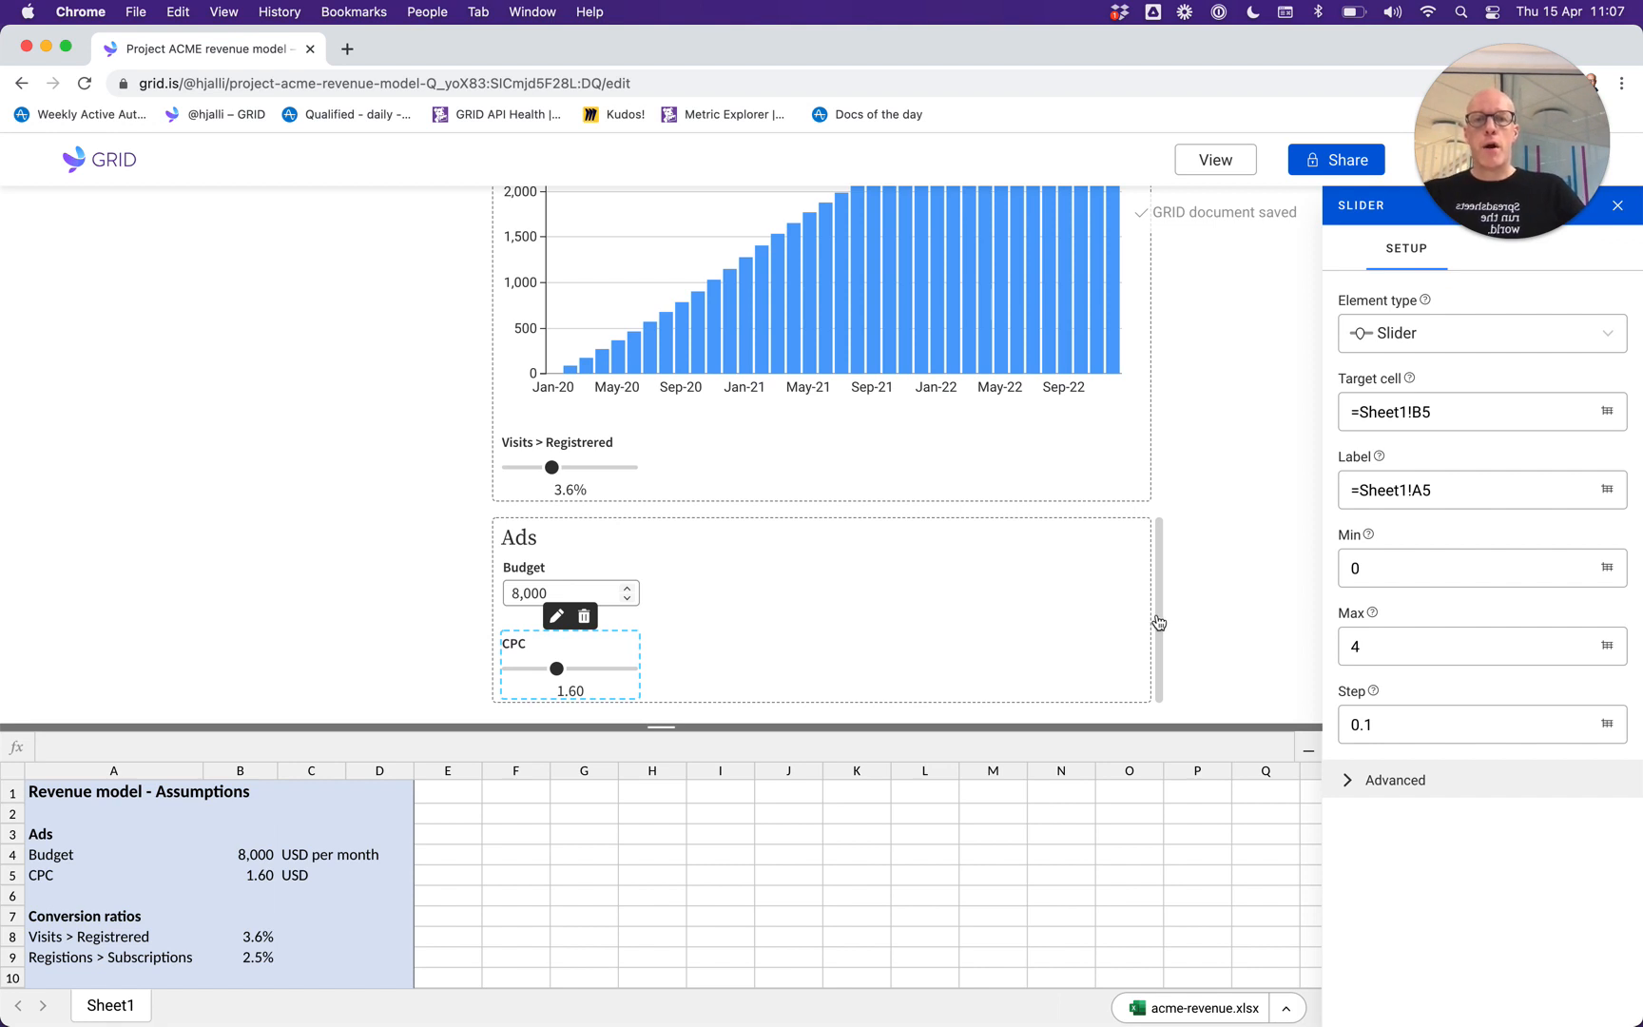
Split the Ads section into four columns.
{"action": "left_click", "coordinate": [1160, 622]}
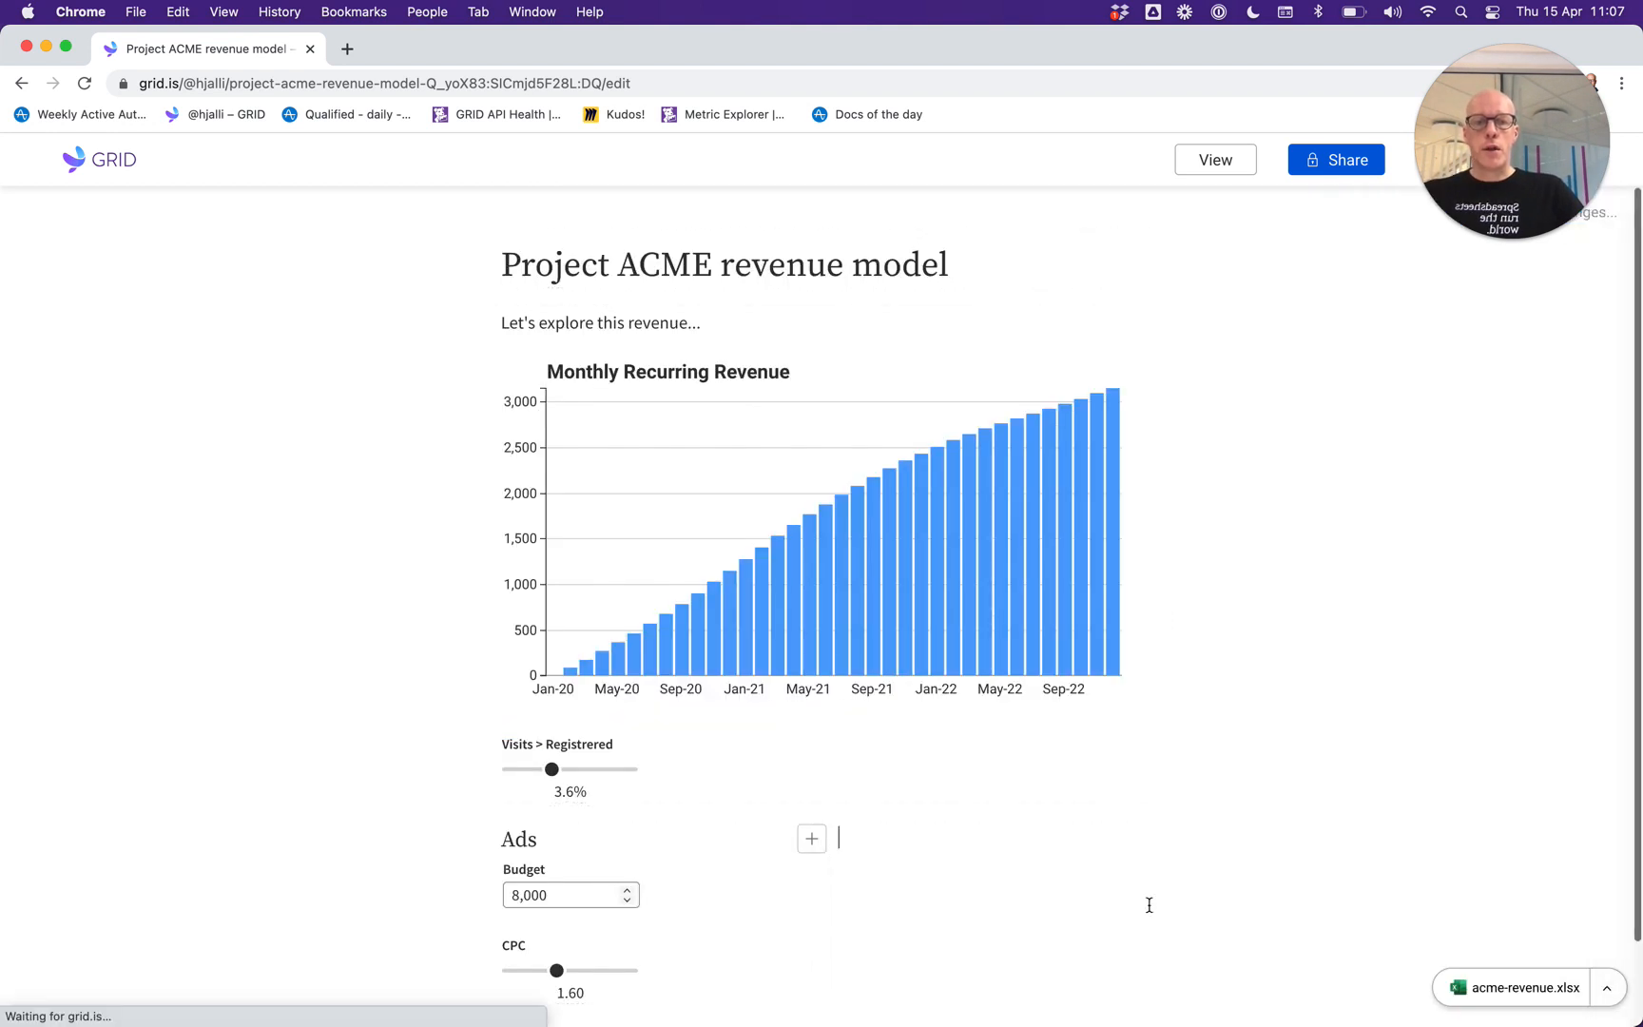
{"action": "left_click", "coordinate": [1160, 900]}
{"action": "left_click", "coordinate": [1160, 897]}
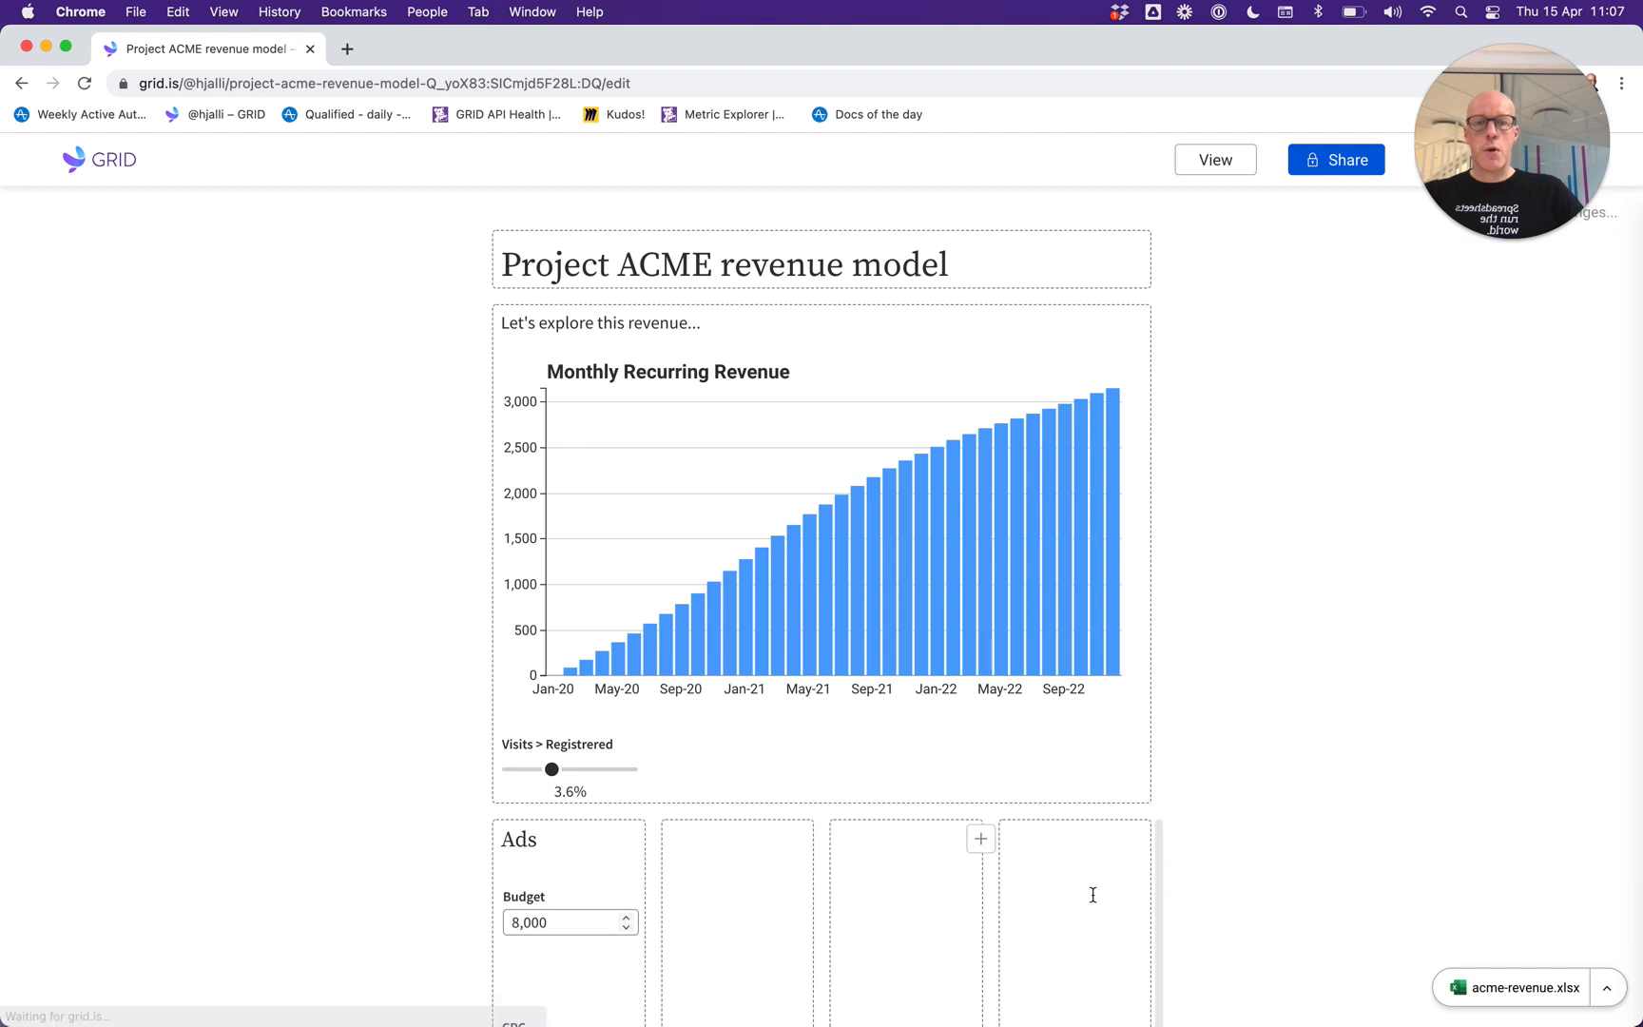
Set the width of the four-column Ads section to Extra wide.
{"action": "scroll", "coordinate": [751, 866], "scroll_direction": "down", "scroll_amount": 2}
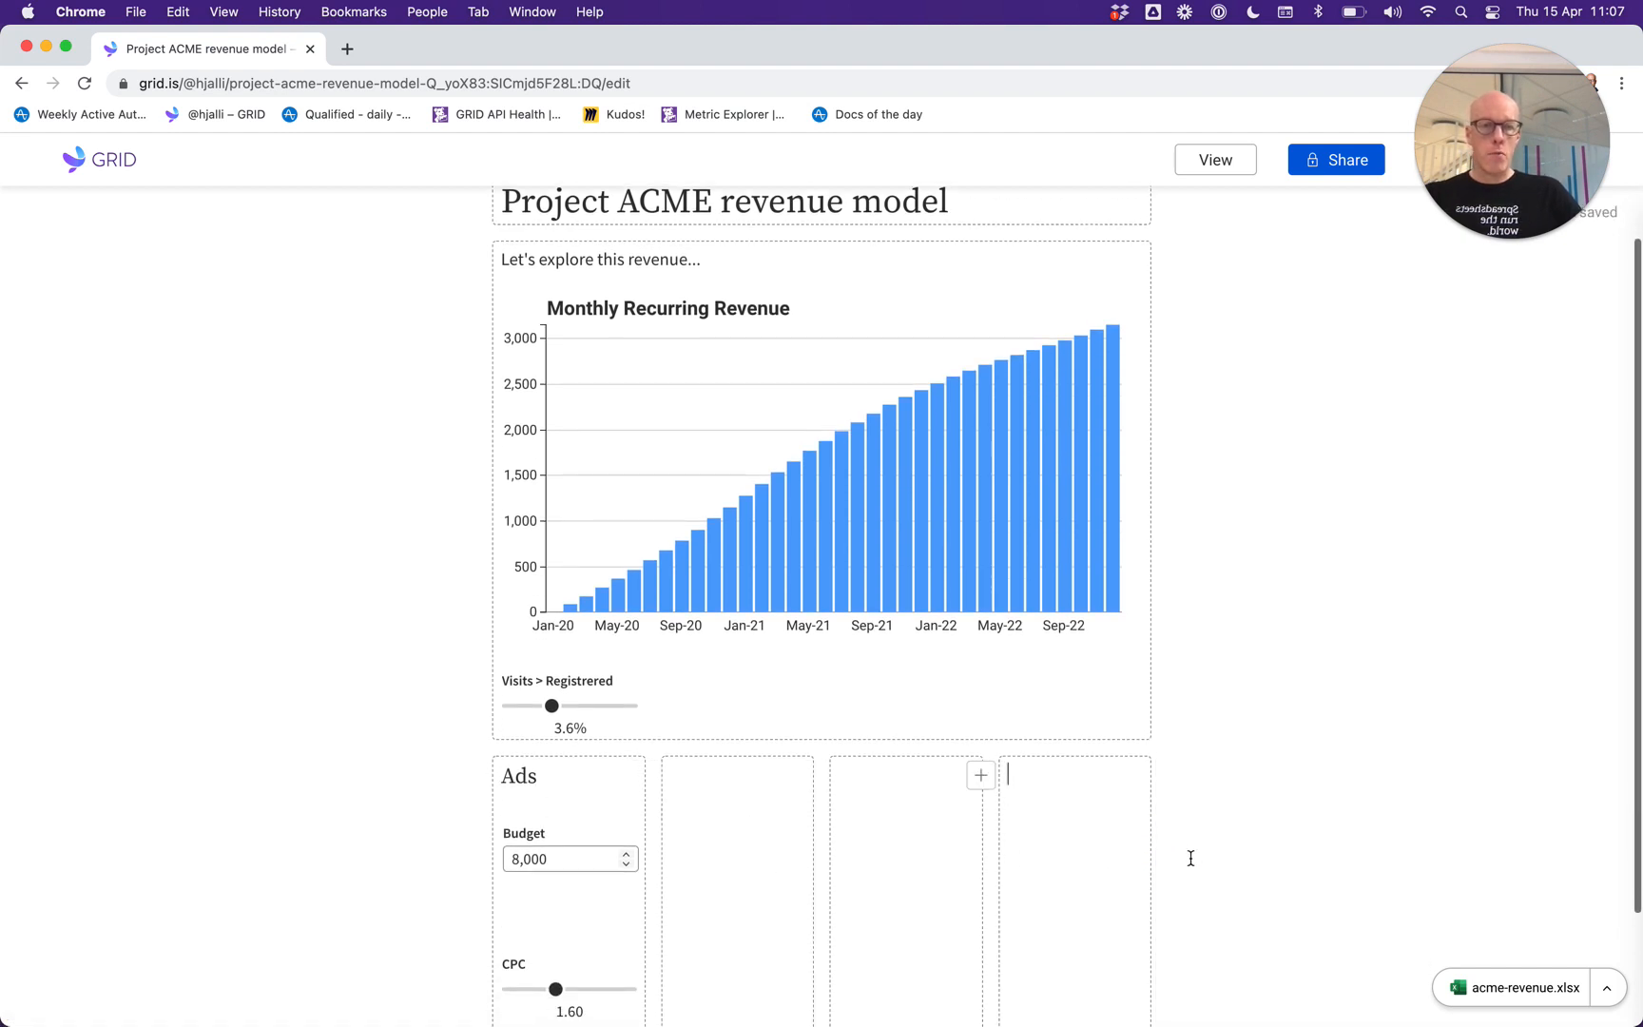
{"action": "scroll", "coordinate": [1175, 852], "scroll_direction": "down", "scroll_amount": 4}
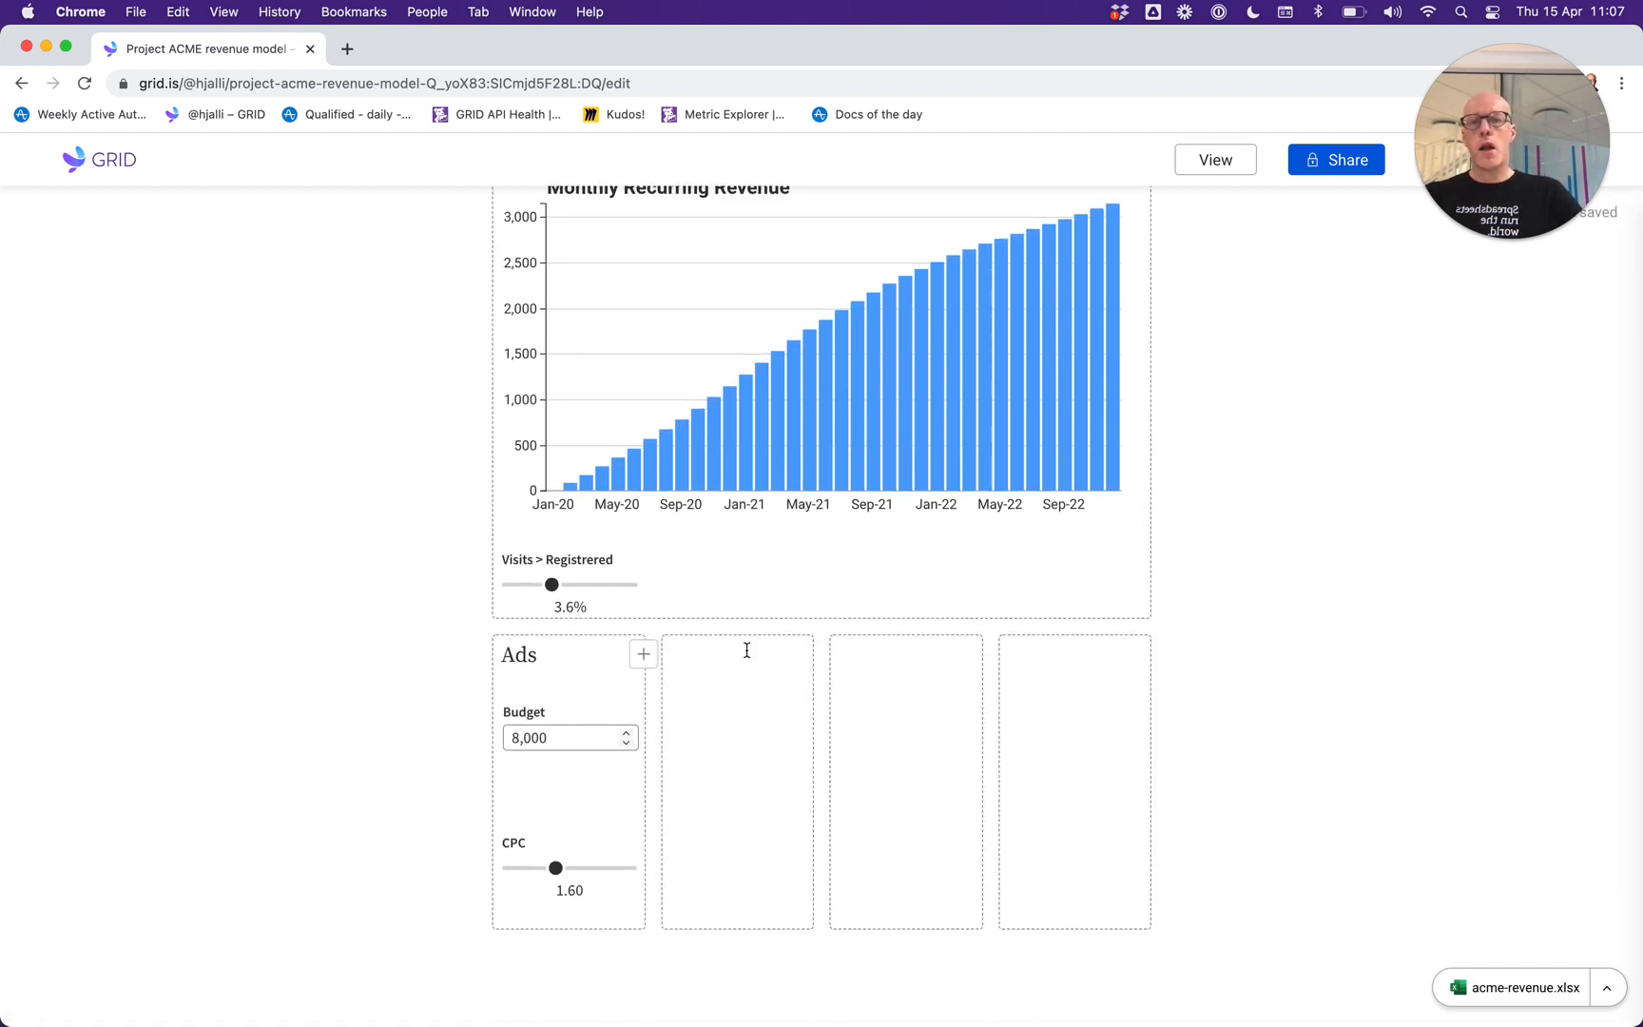
{"action": "mouse_move", "coordinate": [474, 688]}
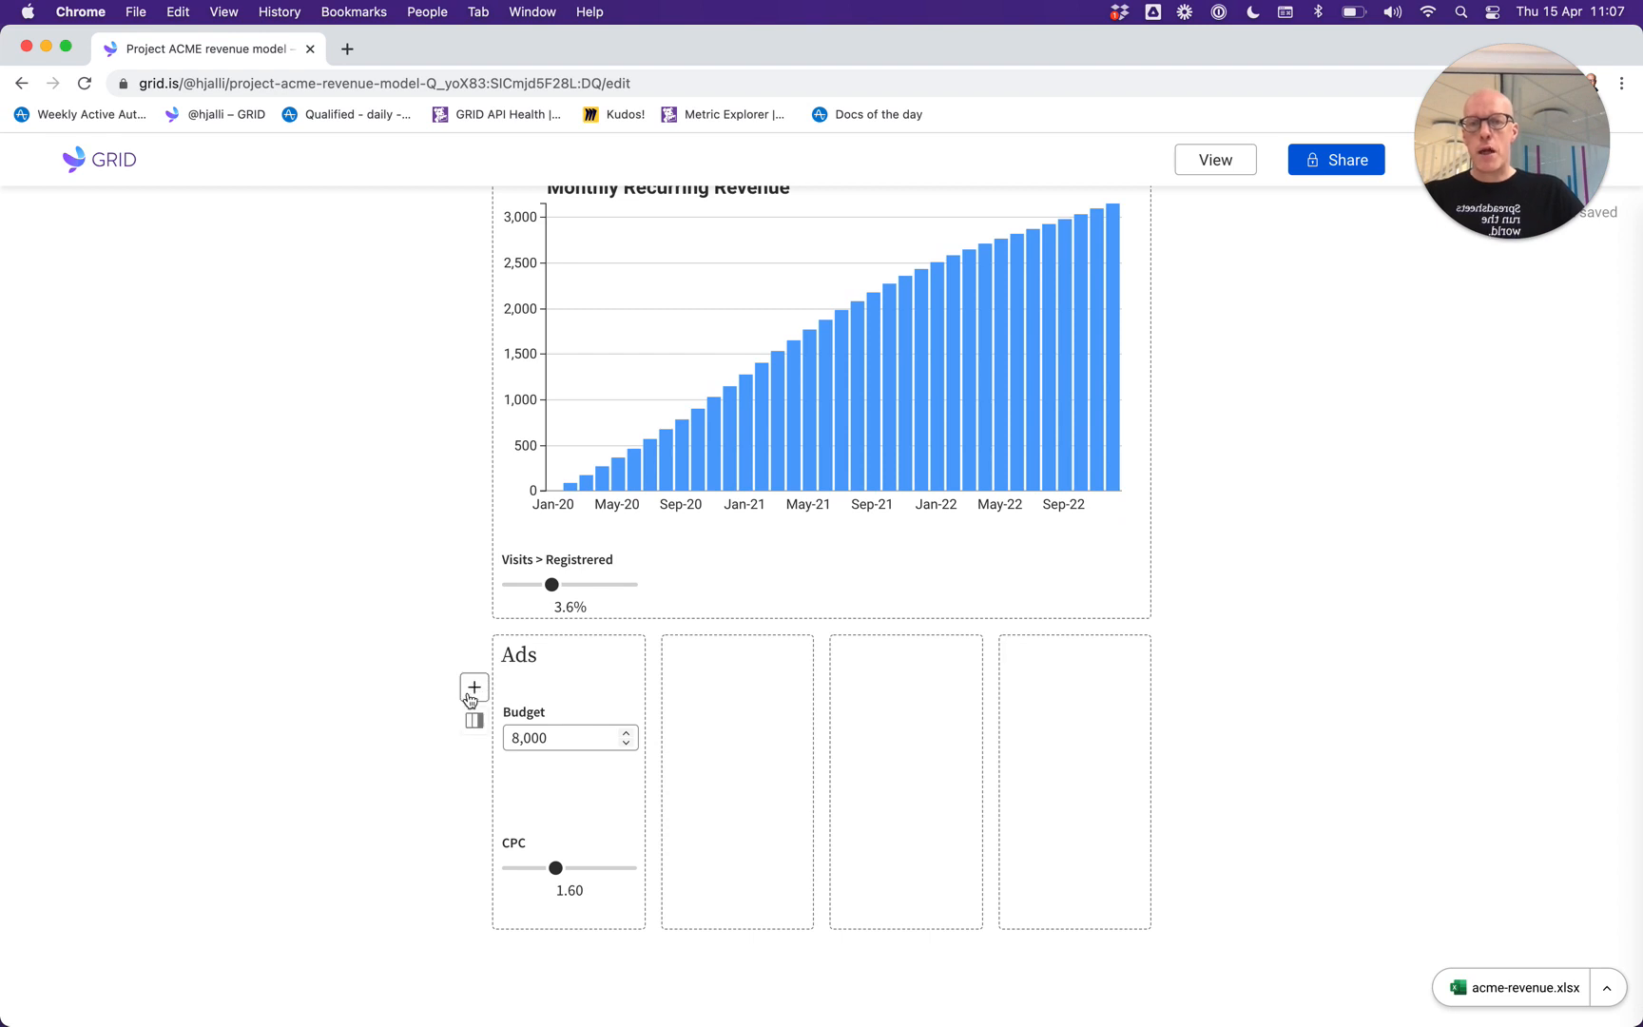
{"action": "left_click", "coordinate": [473, 724]}
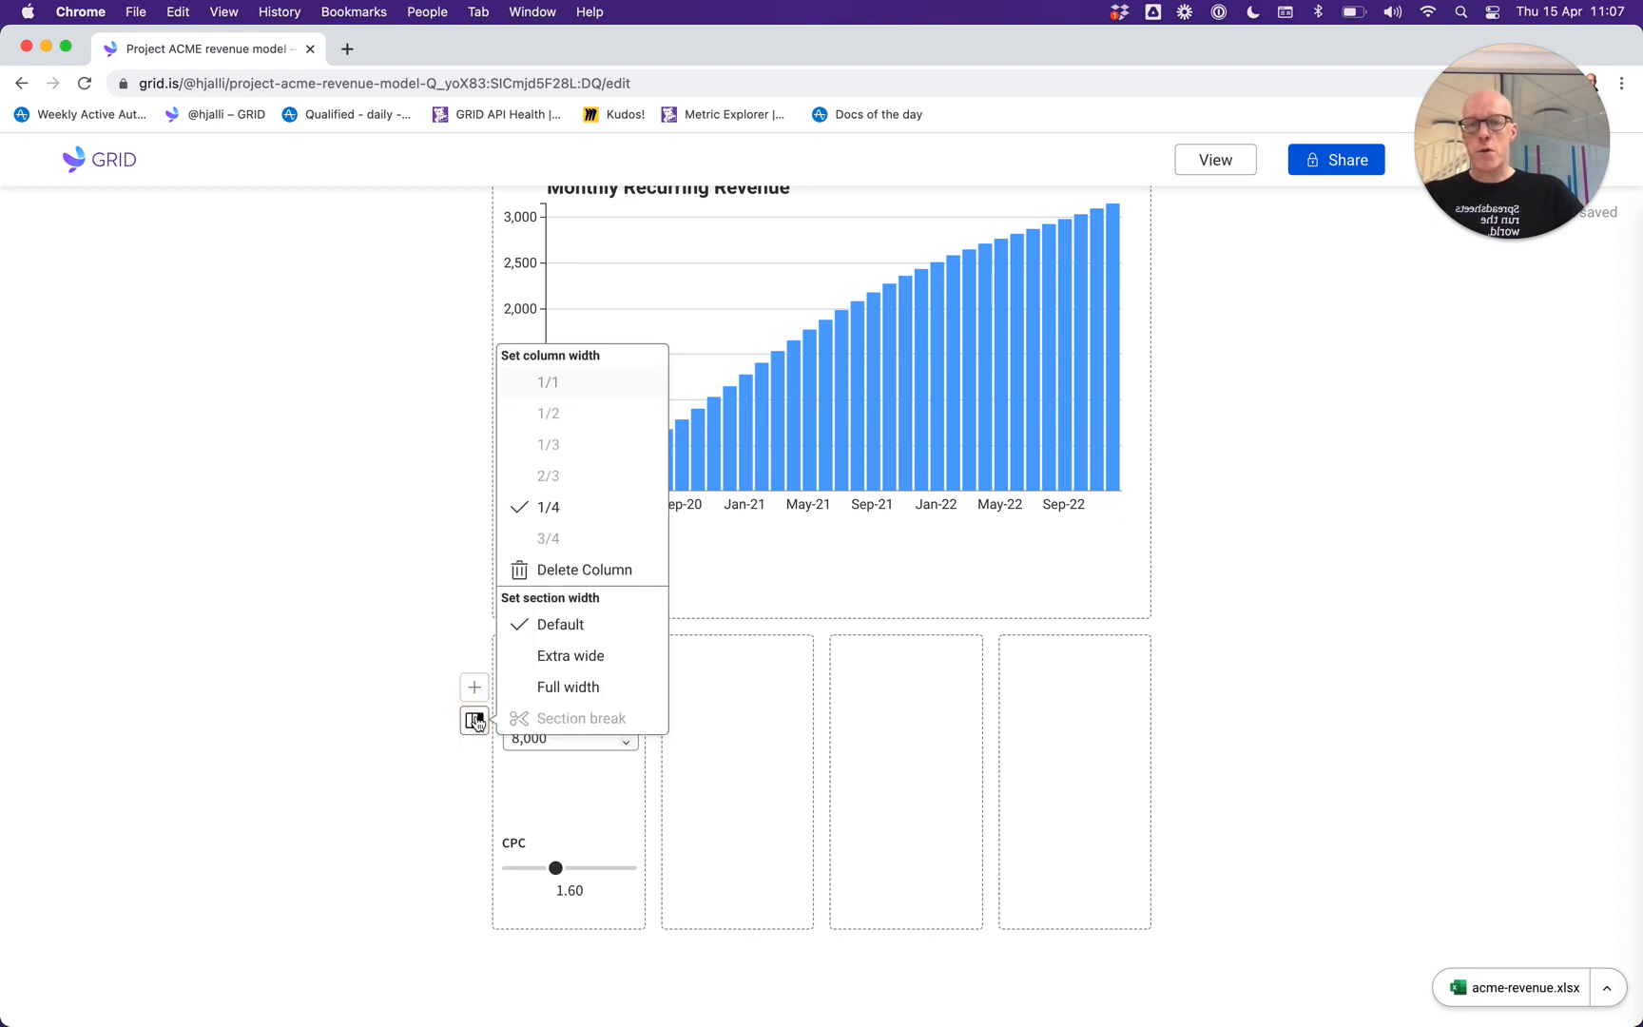
{"action": "left_click", "coordinate": [572, 656]}
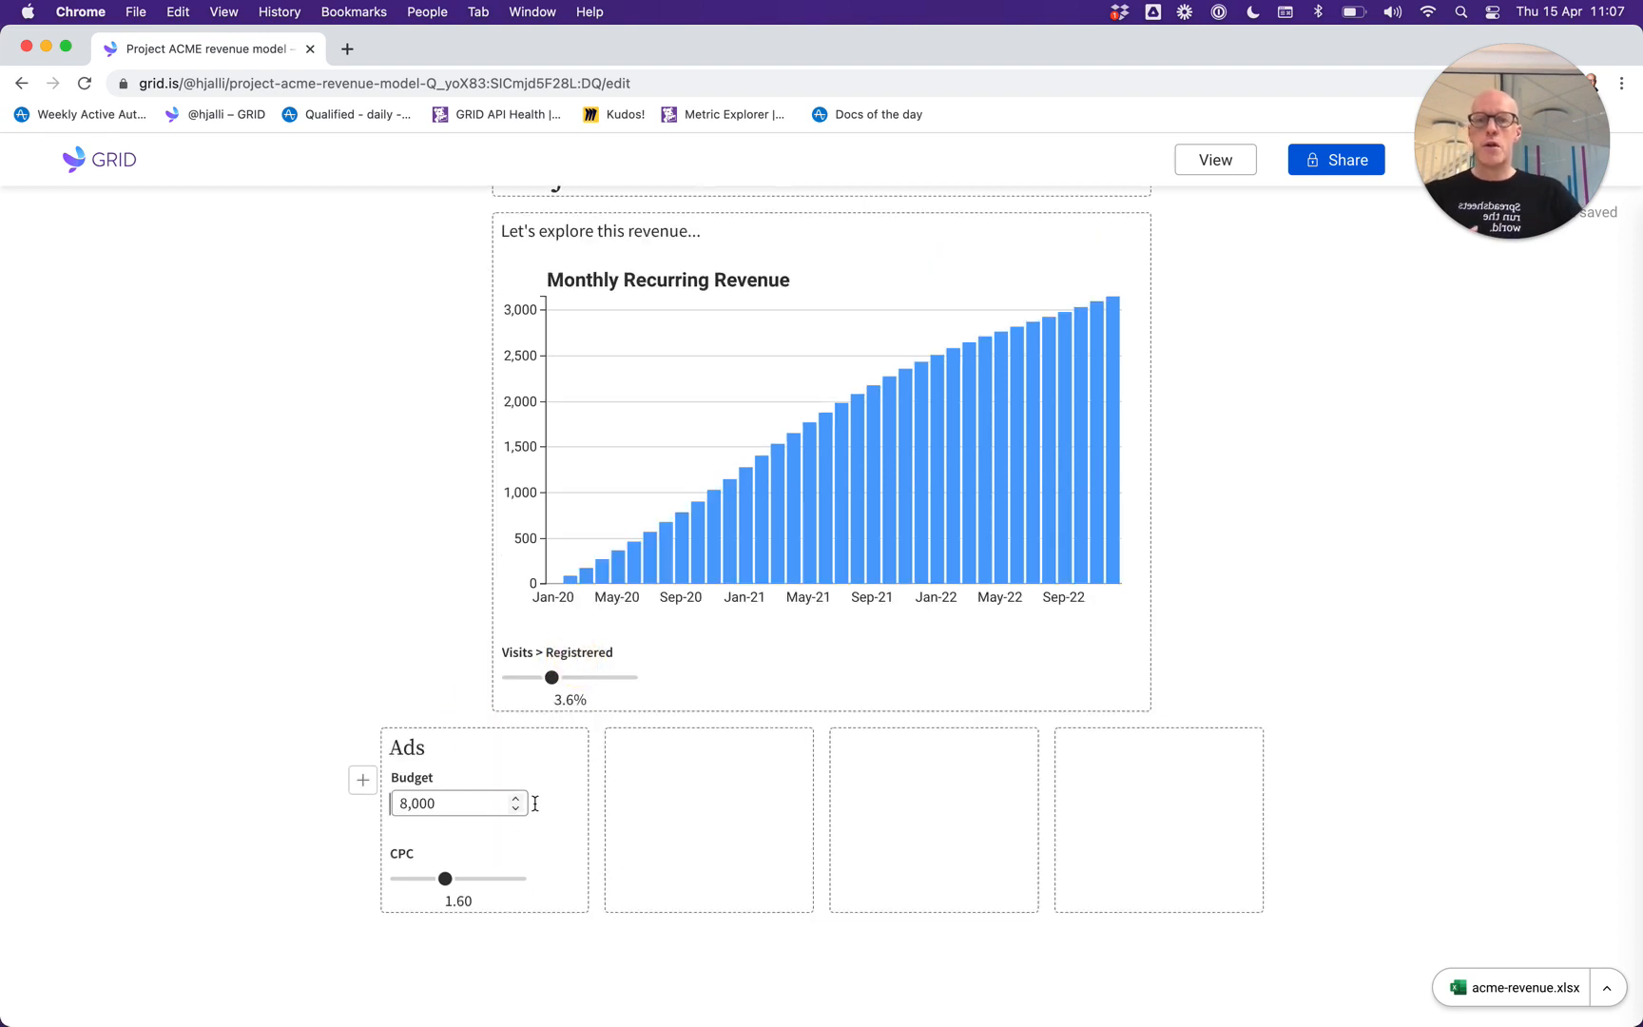
Check the assumptions in Excel, and insert a Heading 3 reading "Conversion" in the second column of the GRID document, with a new line below it.
{"action": "left_click", "coordinate": [659, 755]}
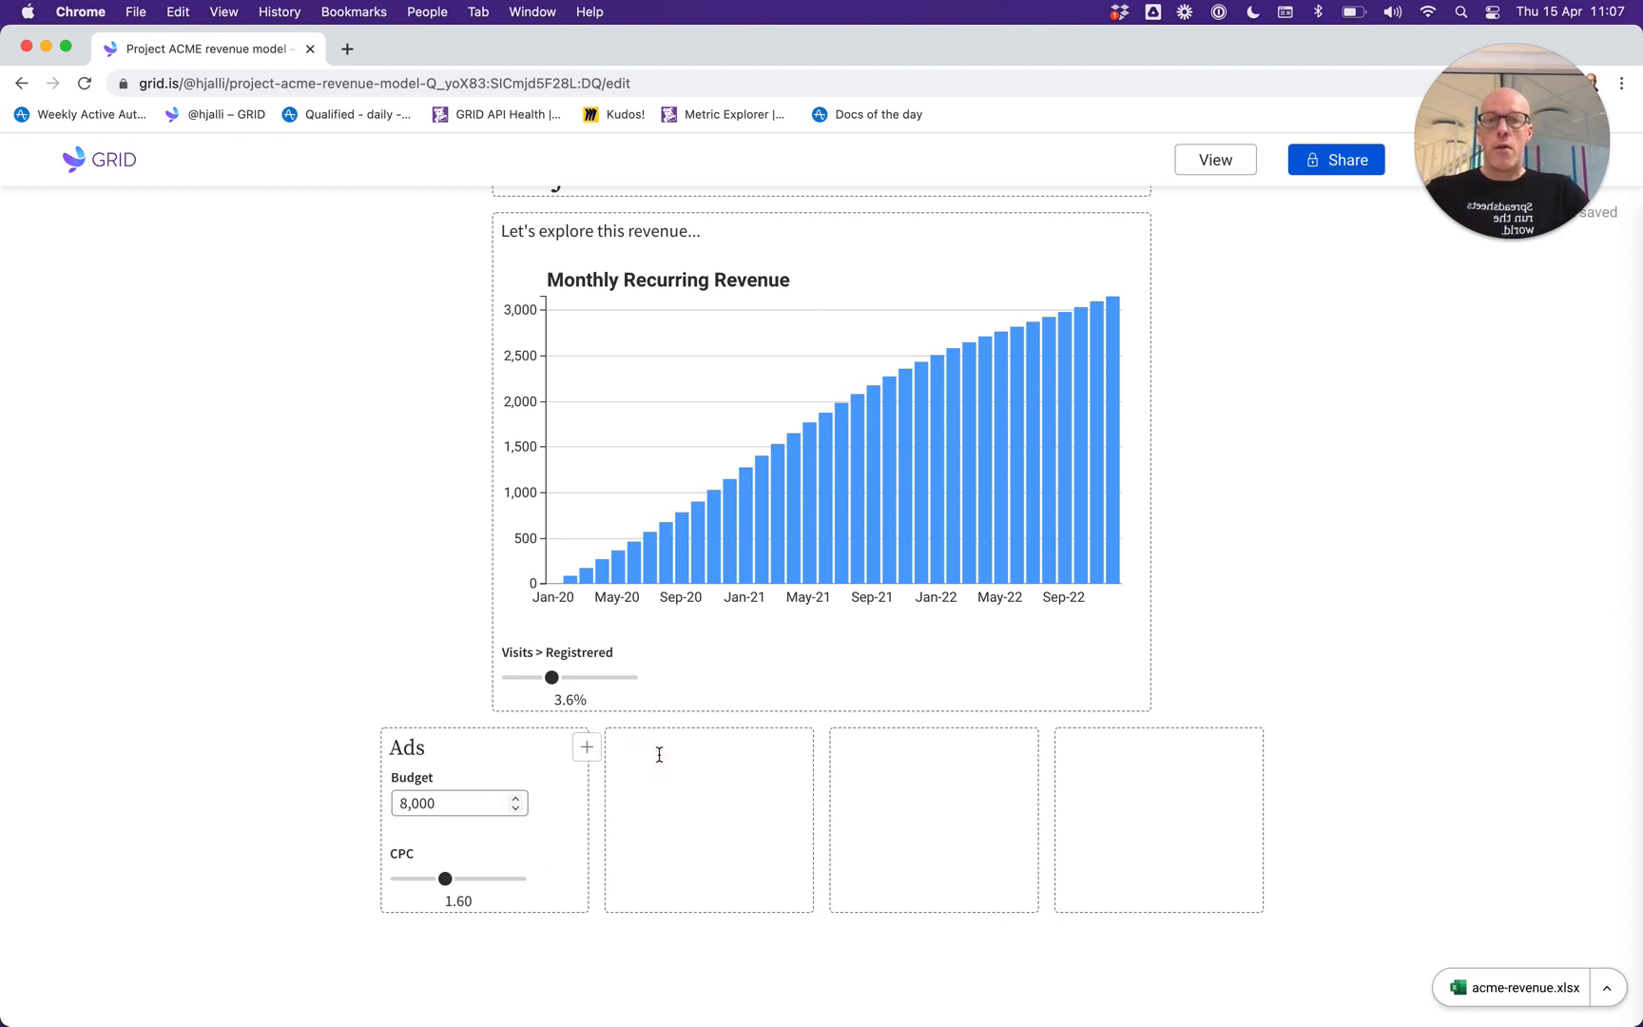
{"action": "key", "text": "super+Tab"}
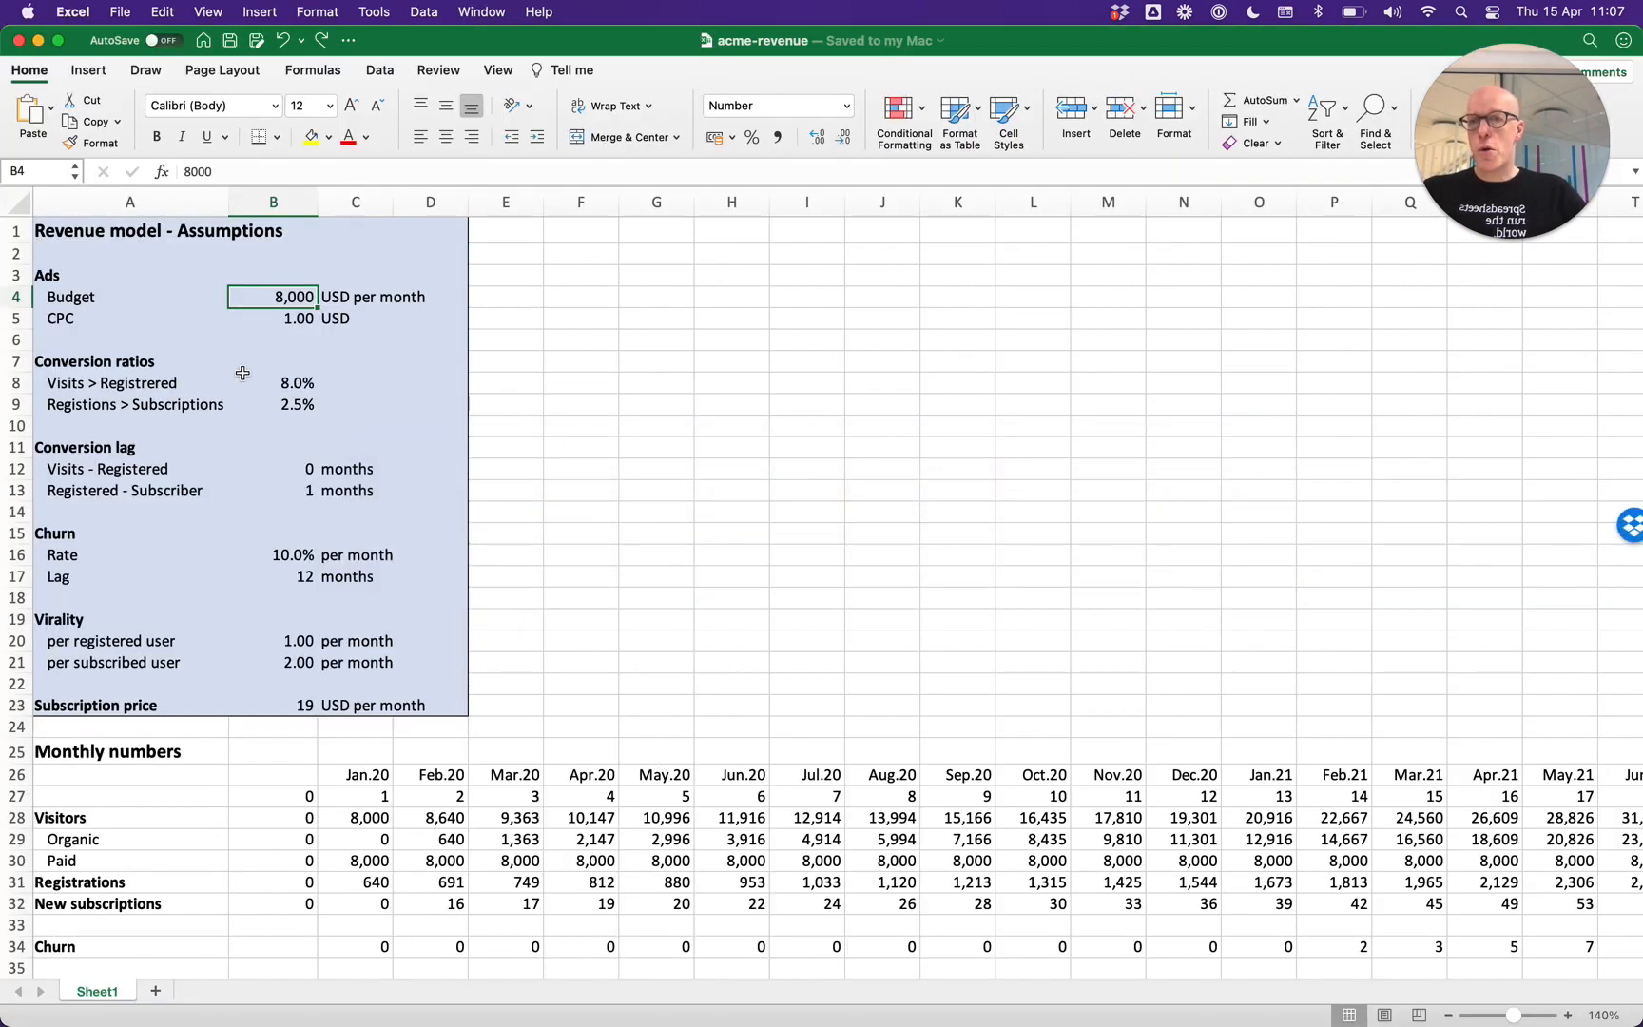
{"action": "key", "text": "super+Tab"}
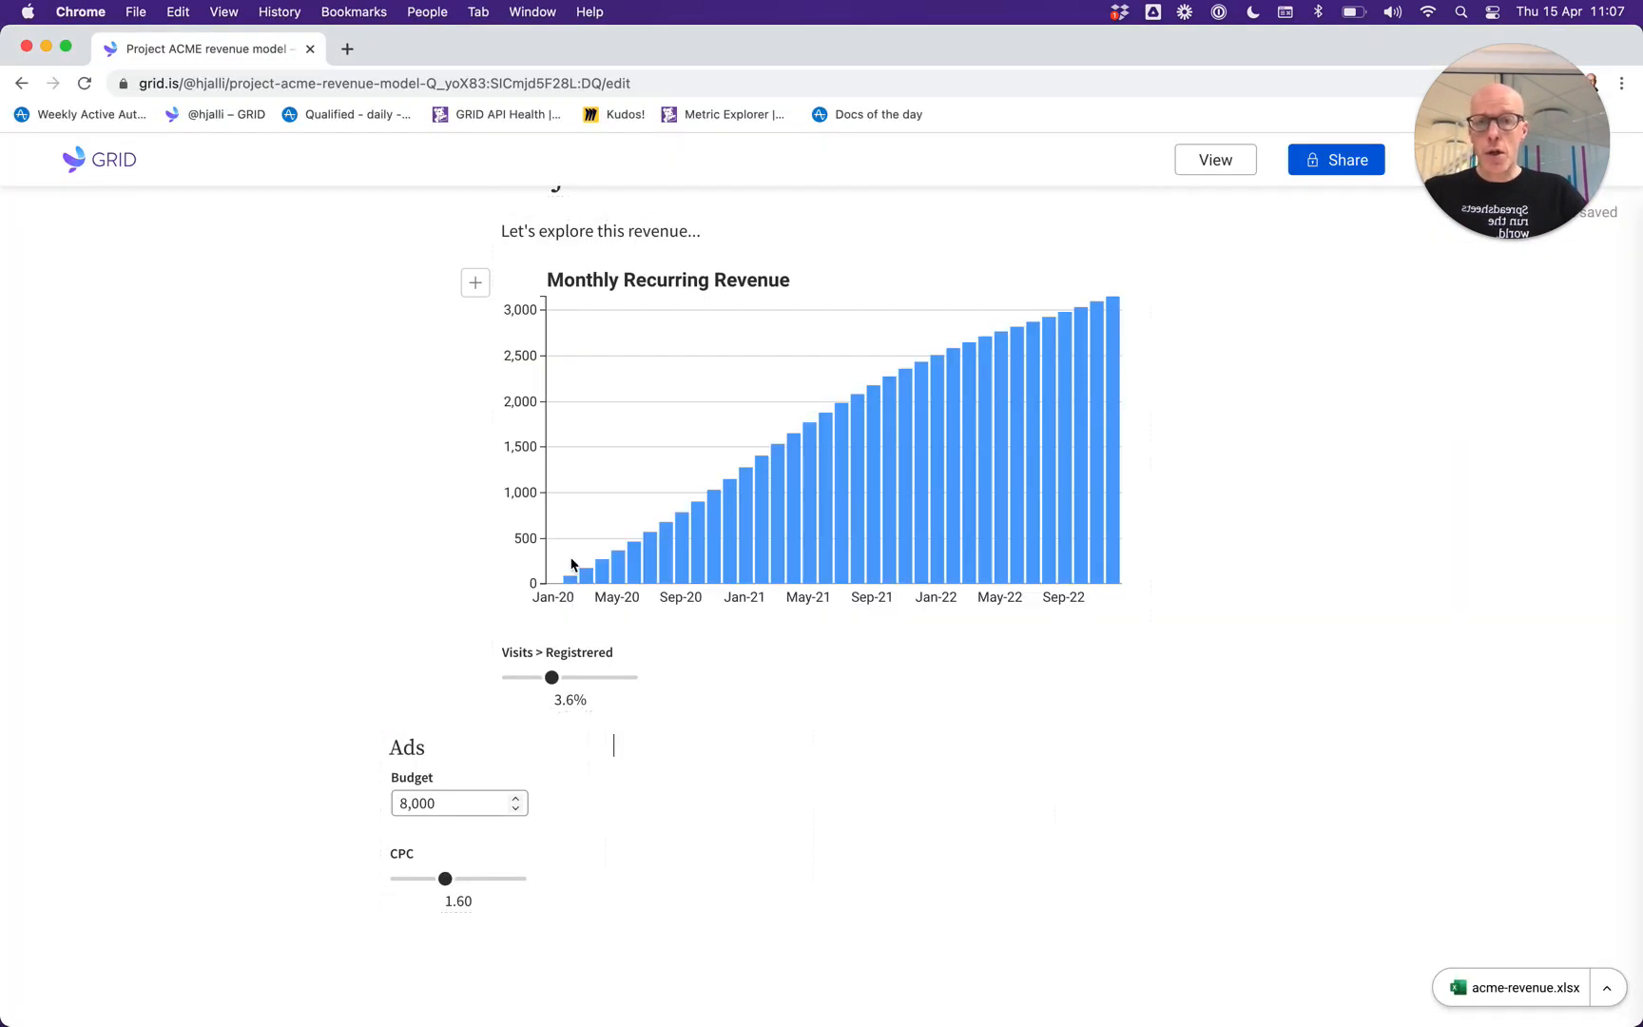
{"action": "left_click", "coordinate": [588, 750]}
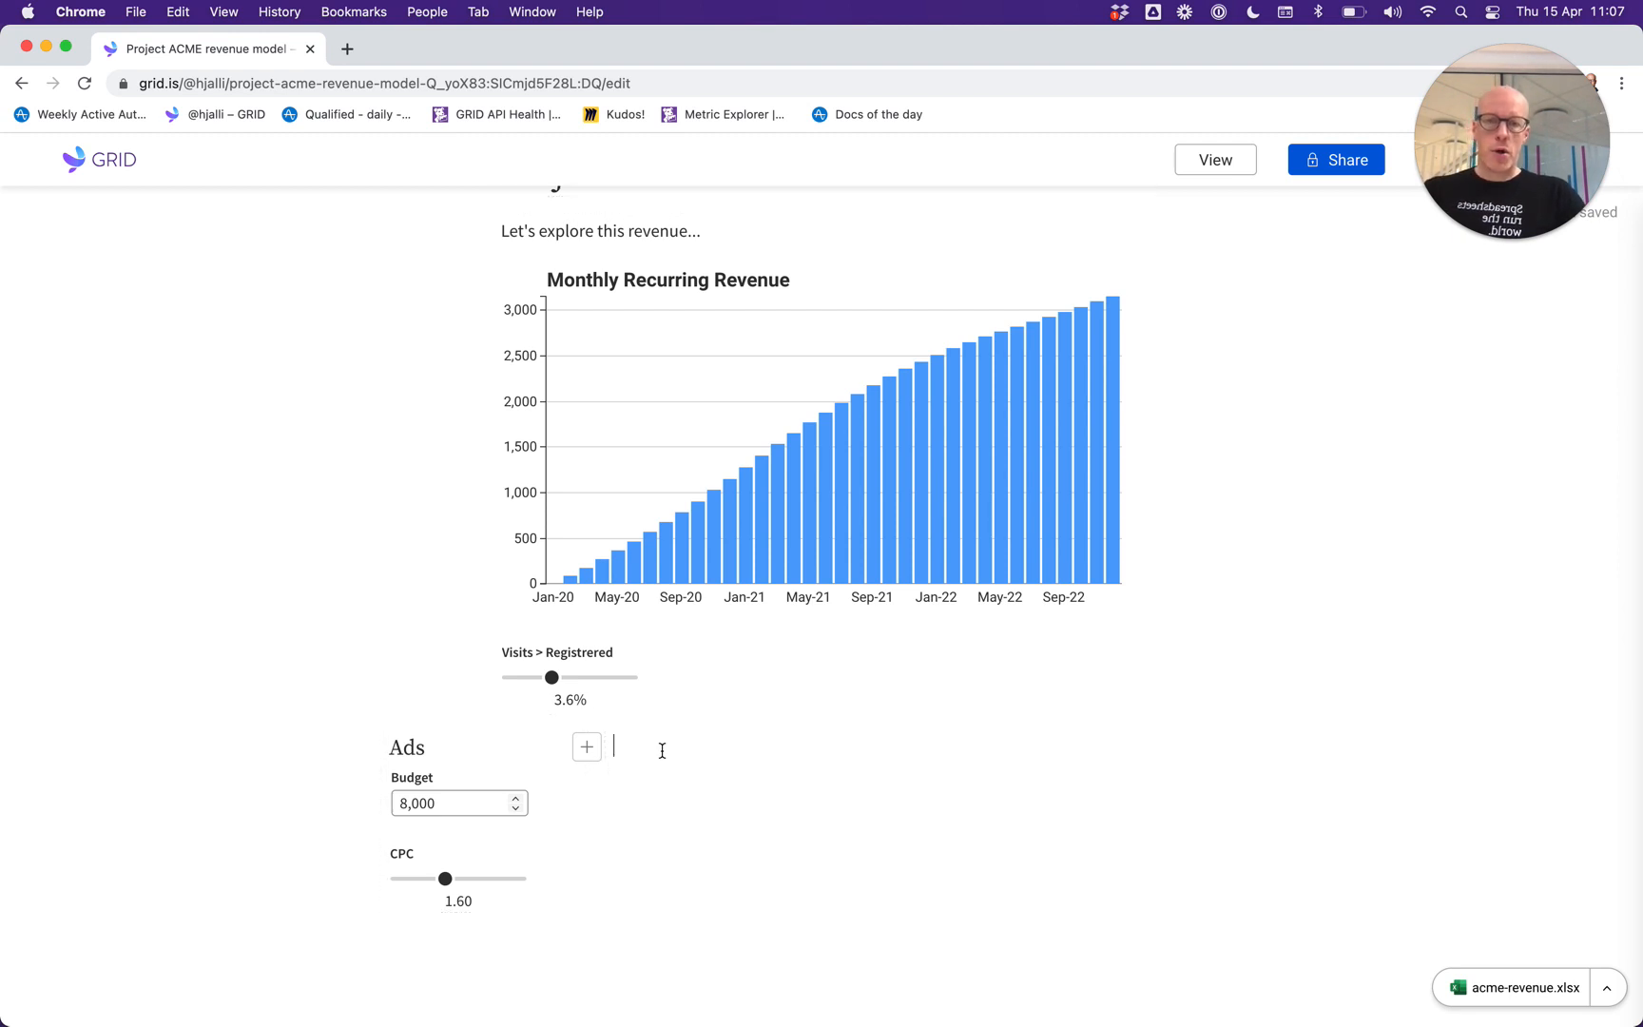
{"action": "type", "text": "### "}
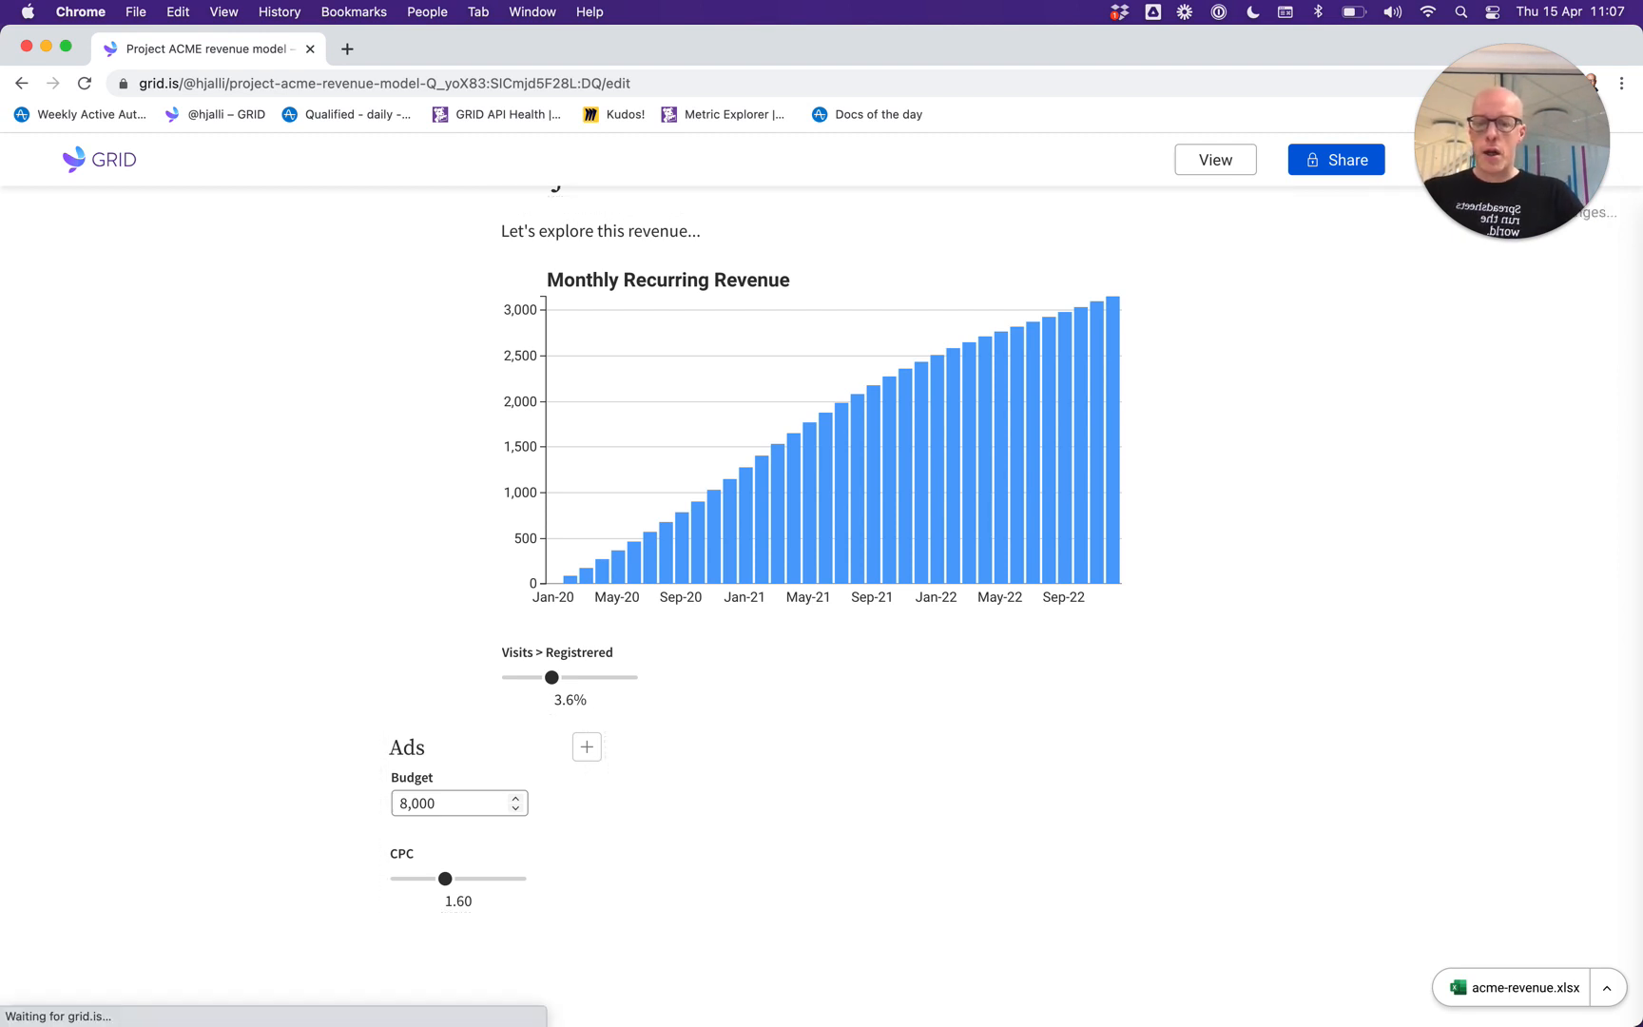
{"action": "type", "text": "Conversion"}
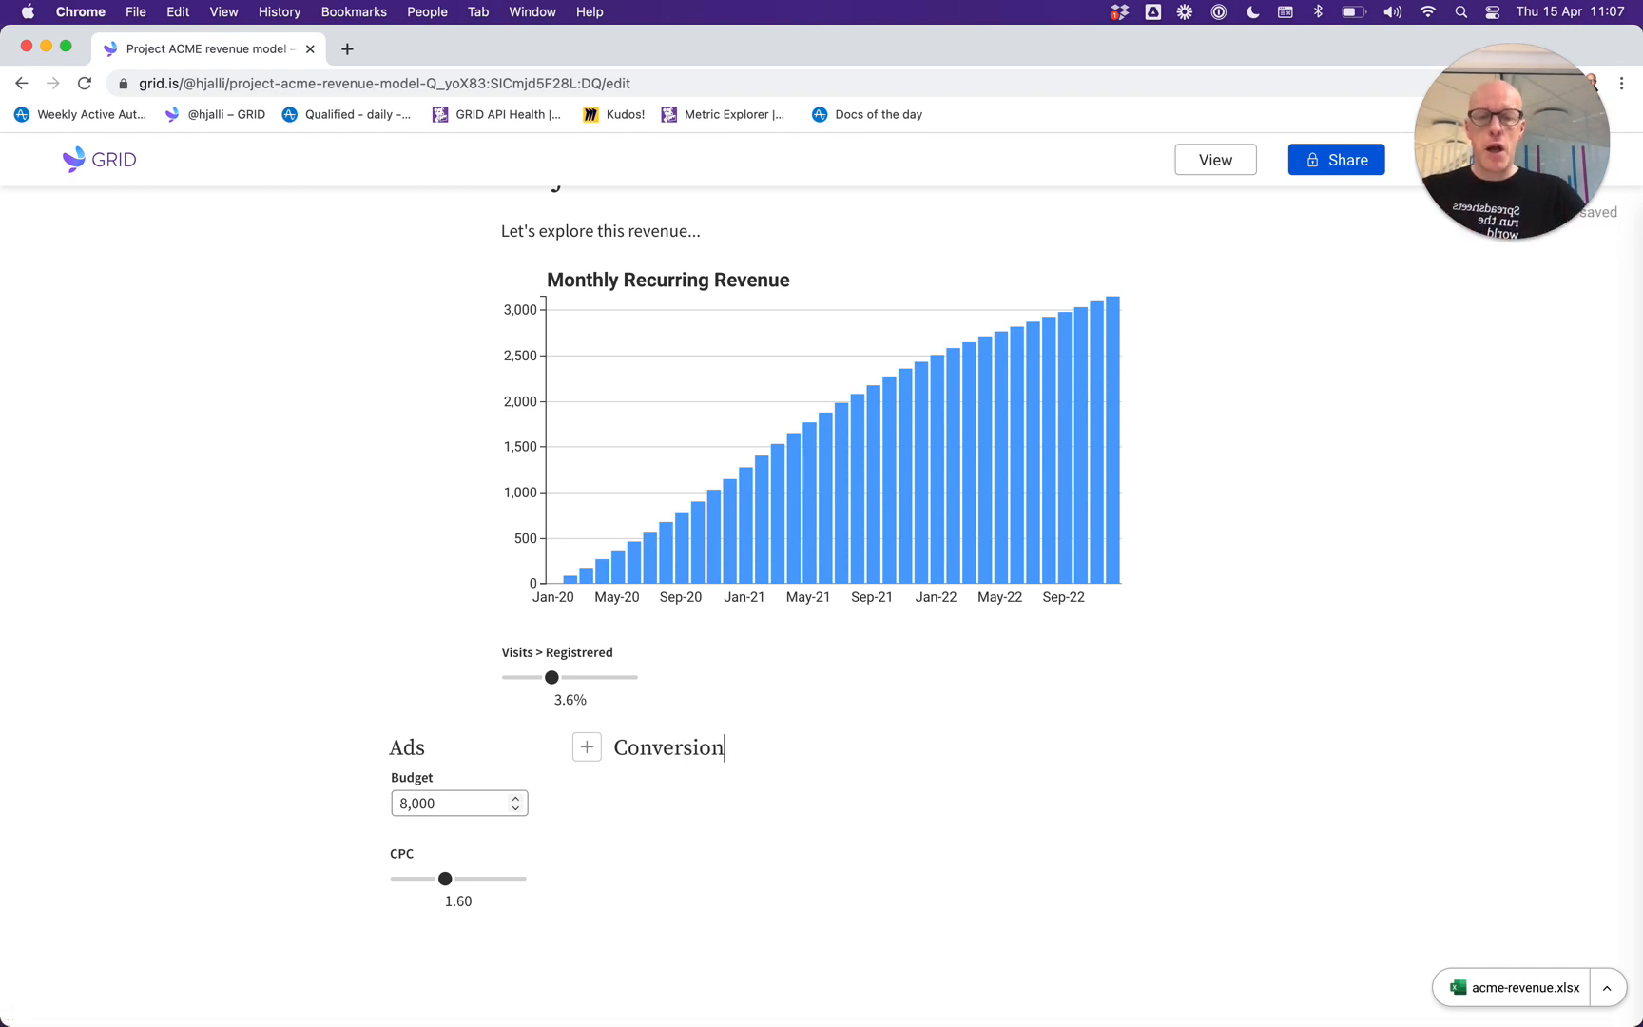
{"action": "key", "text": "Return"}
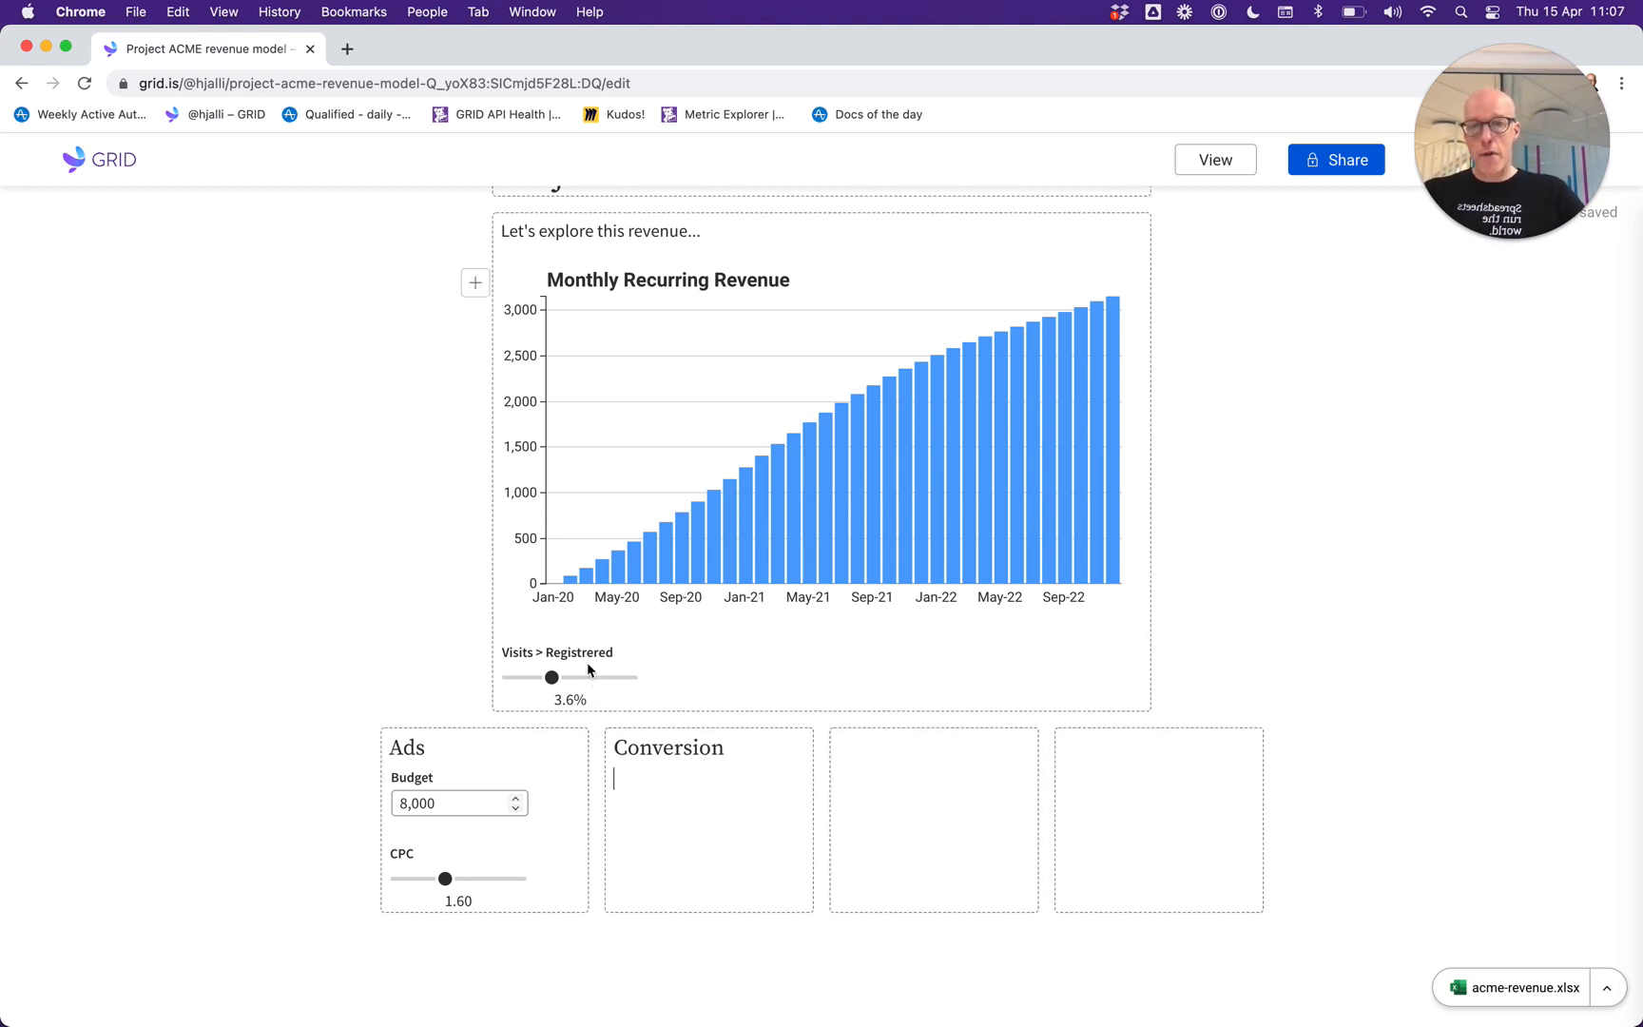
Move the Visits > Registrered slider from below the chart to the line under the Conversion heading.
{"action": "mouse_move", "coordinate": [588, 670]}
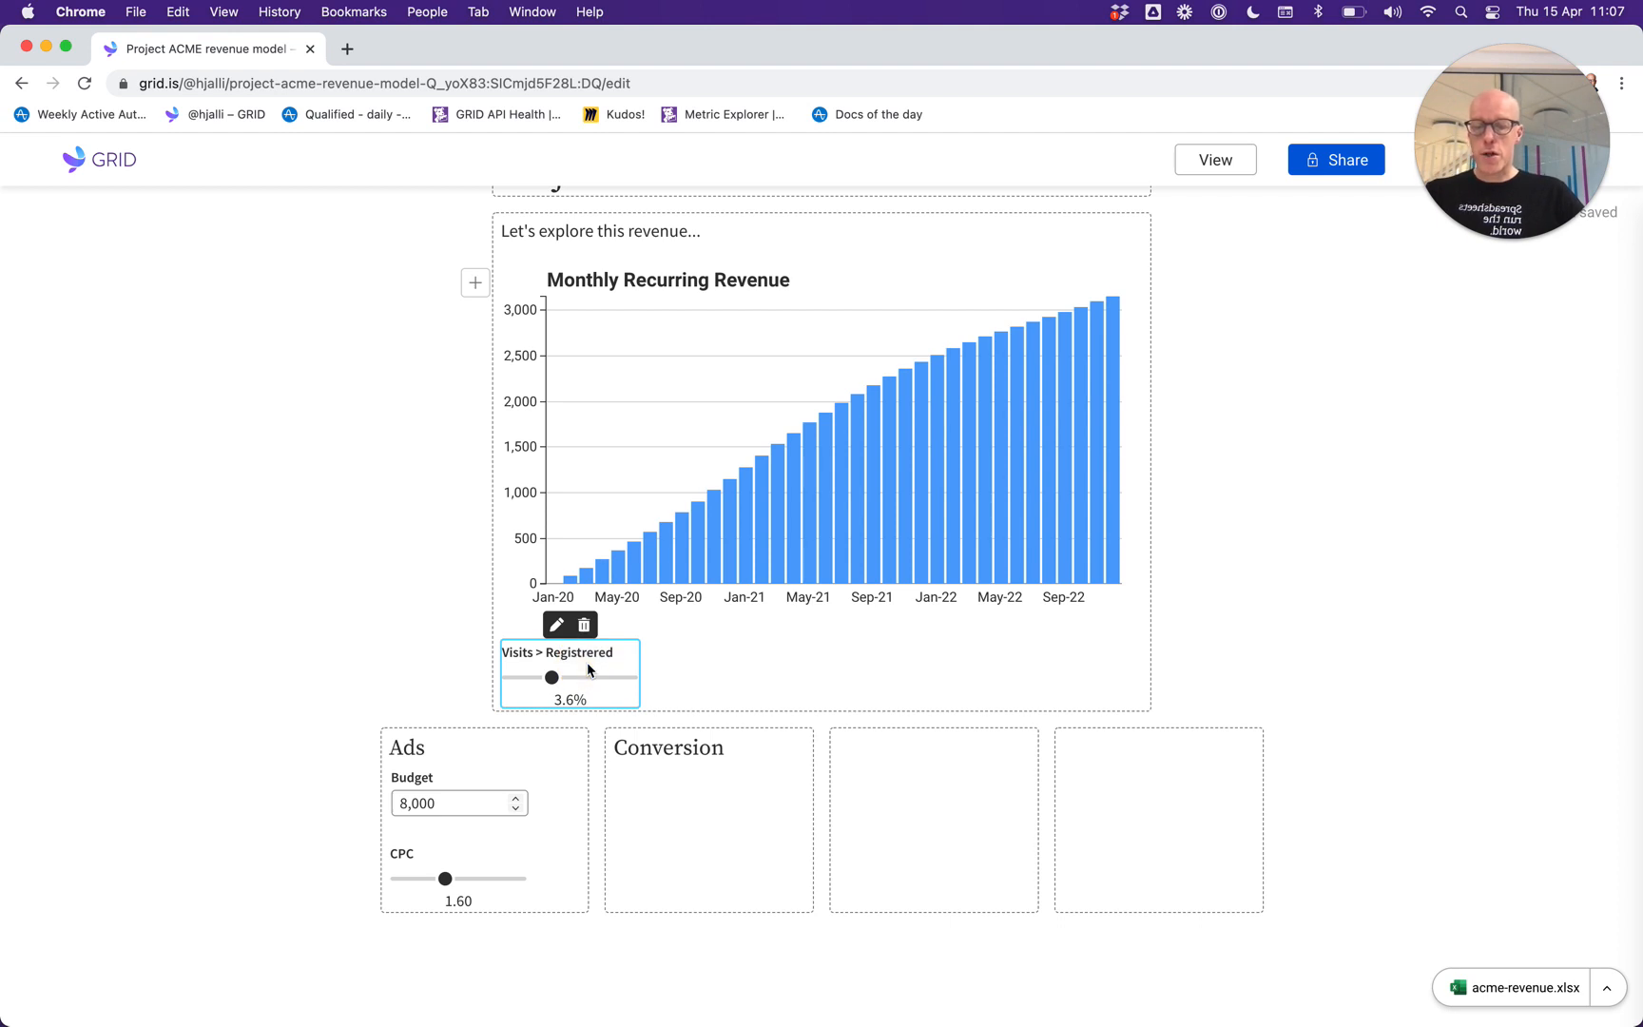
{"action": "key", "text": "super+x"}
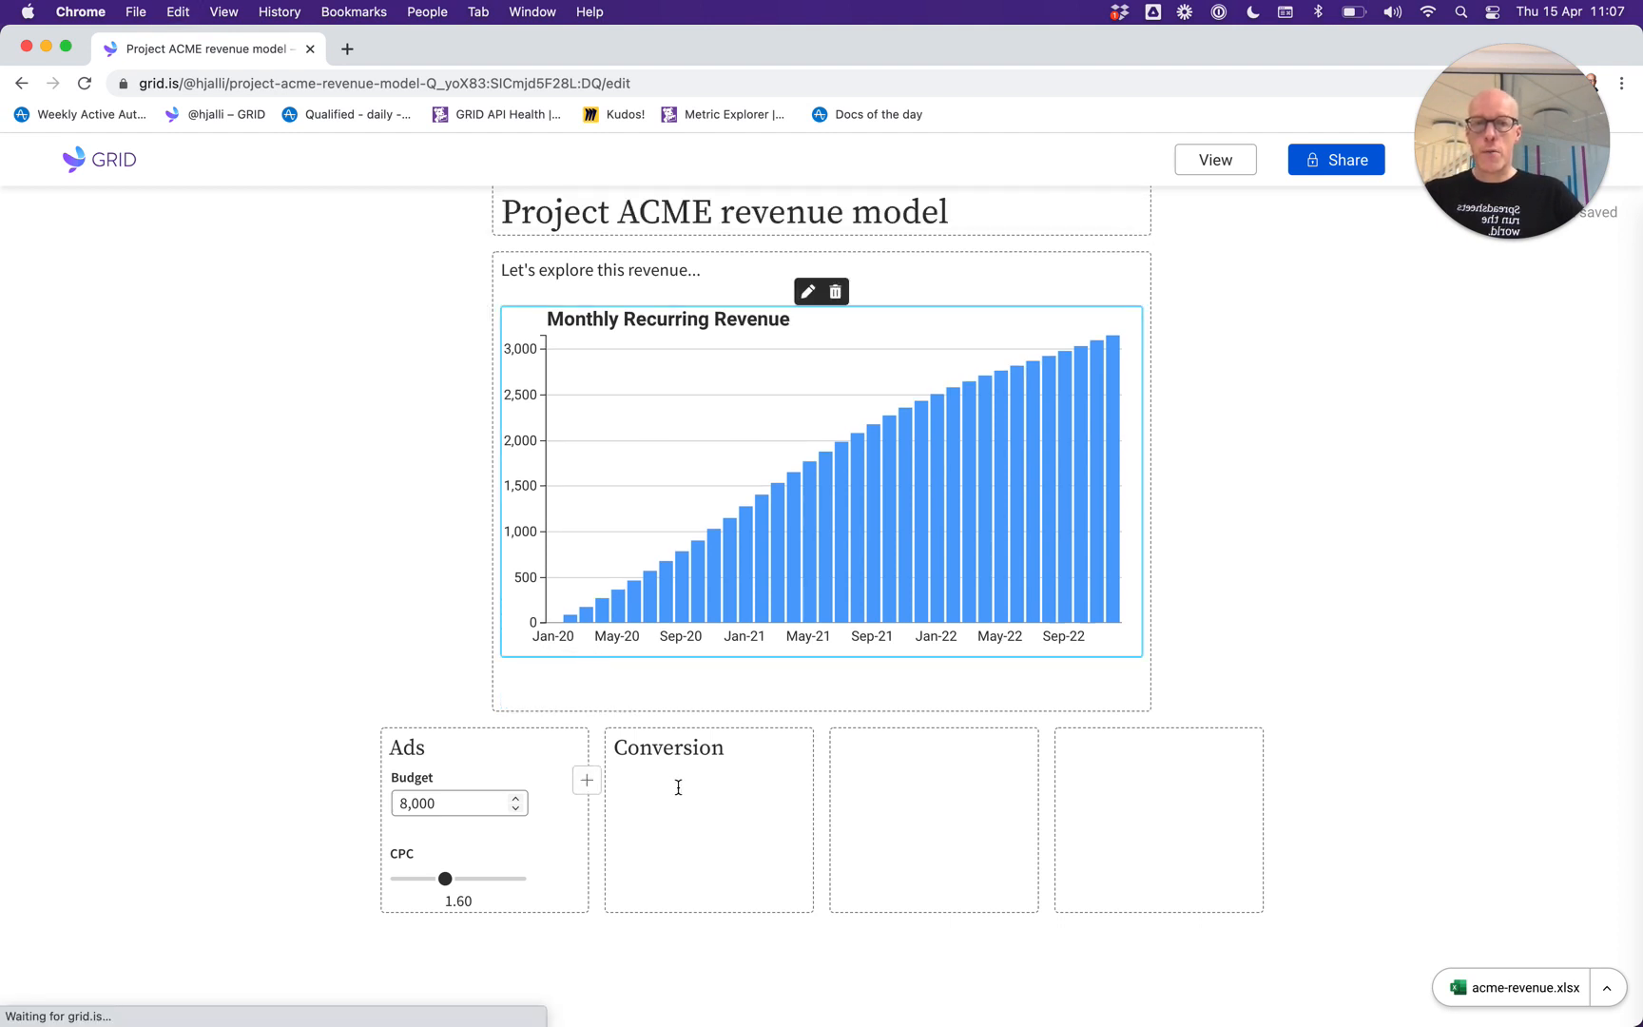
{"action": "key", "text": "super+v"}
Check the conversion ratios in Excel, and paste a second Visits > Registrered slider below the first in the GRID document's Conversion column.
{"action": "key", "text": "super+Tab"}
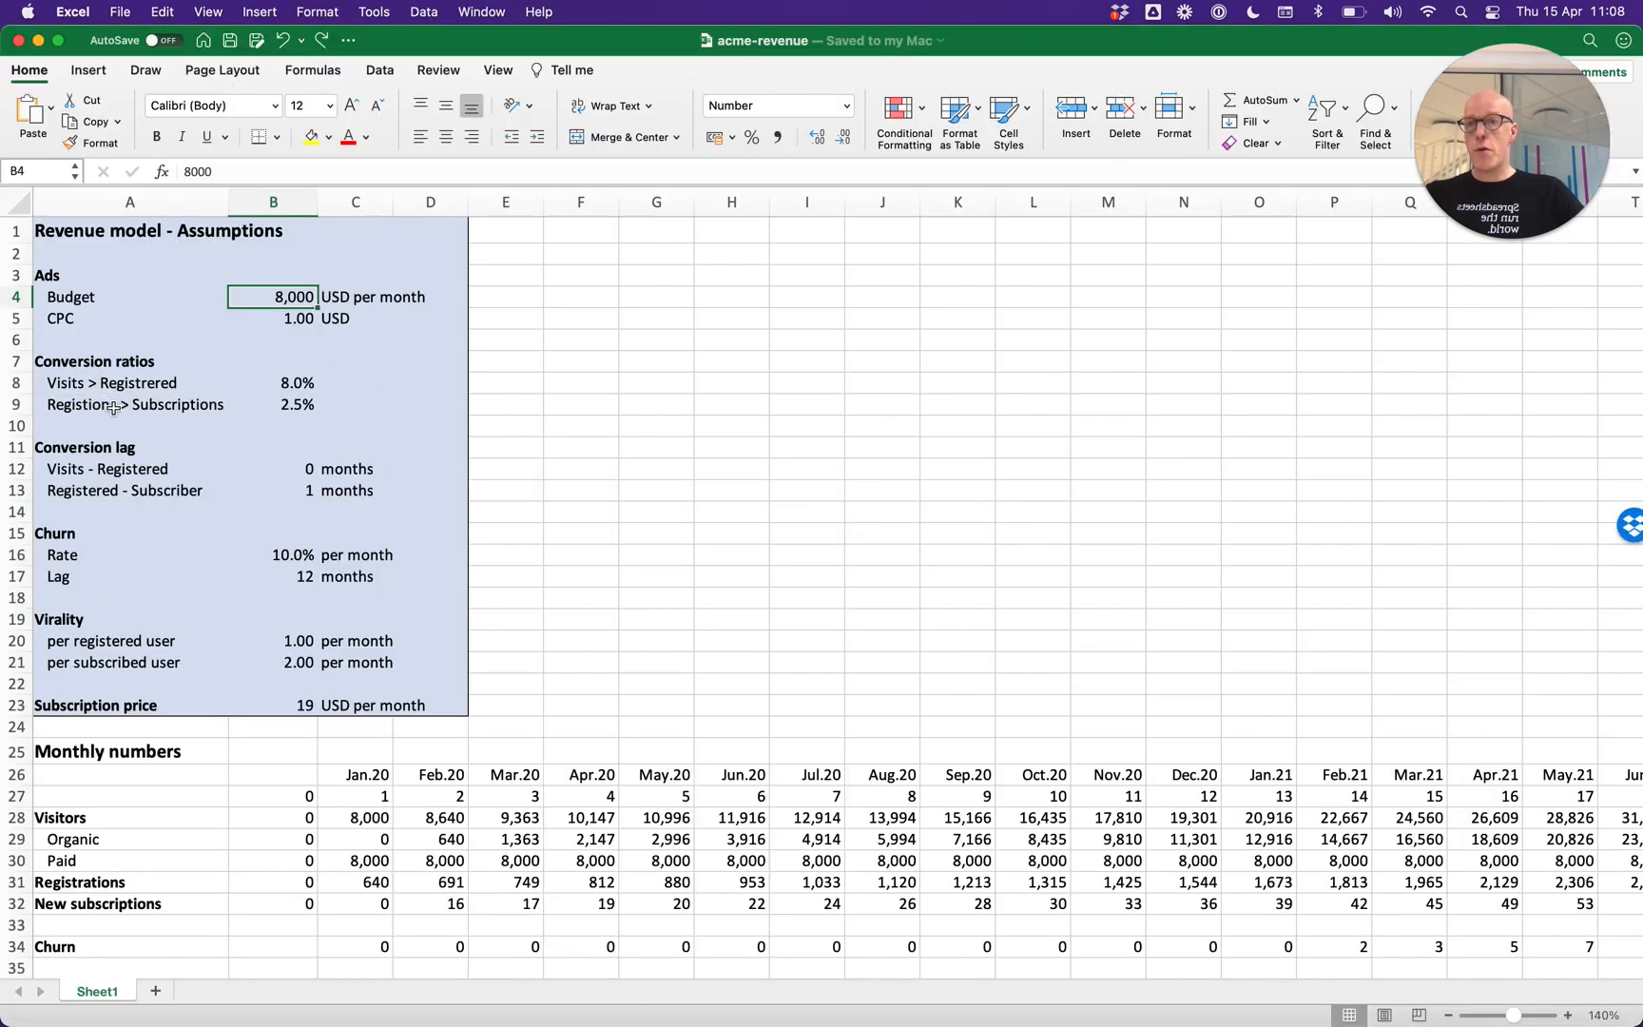
{"action": "key", "text": "super+Tab"}
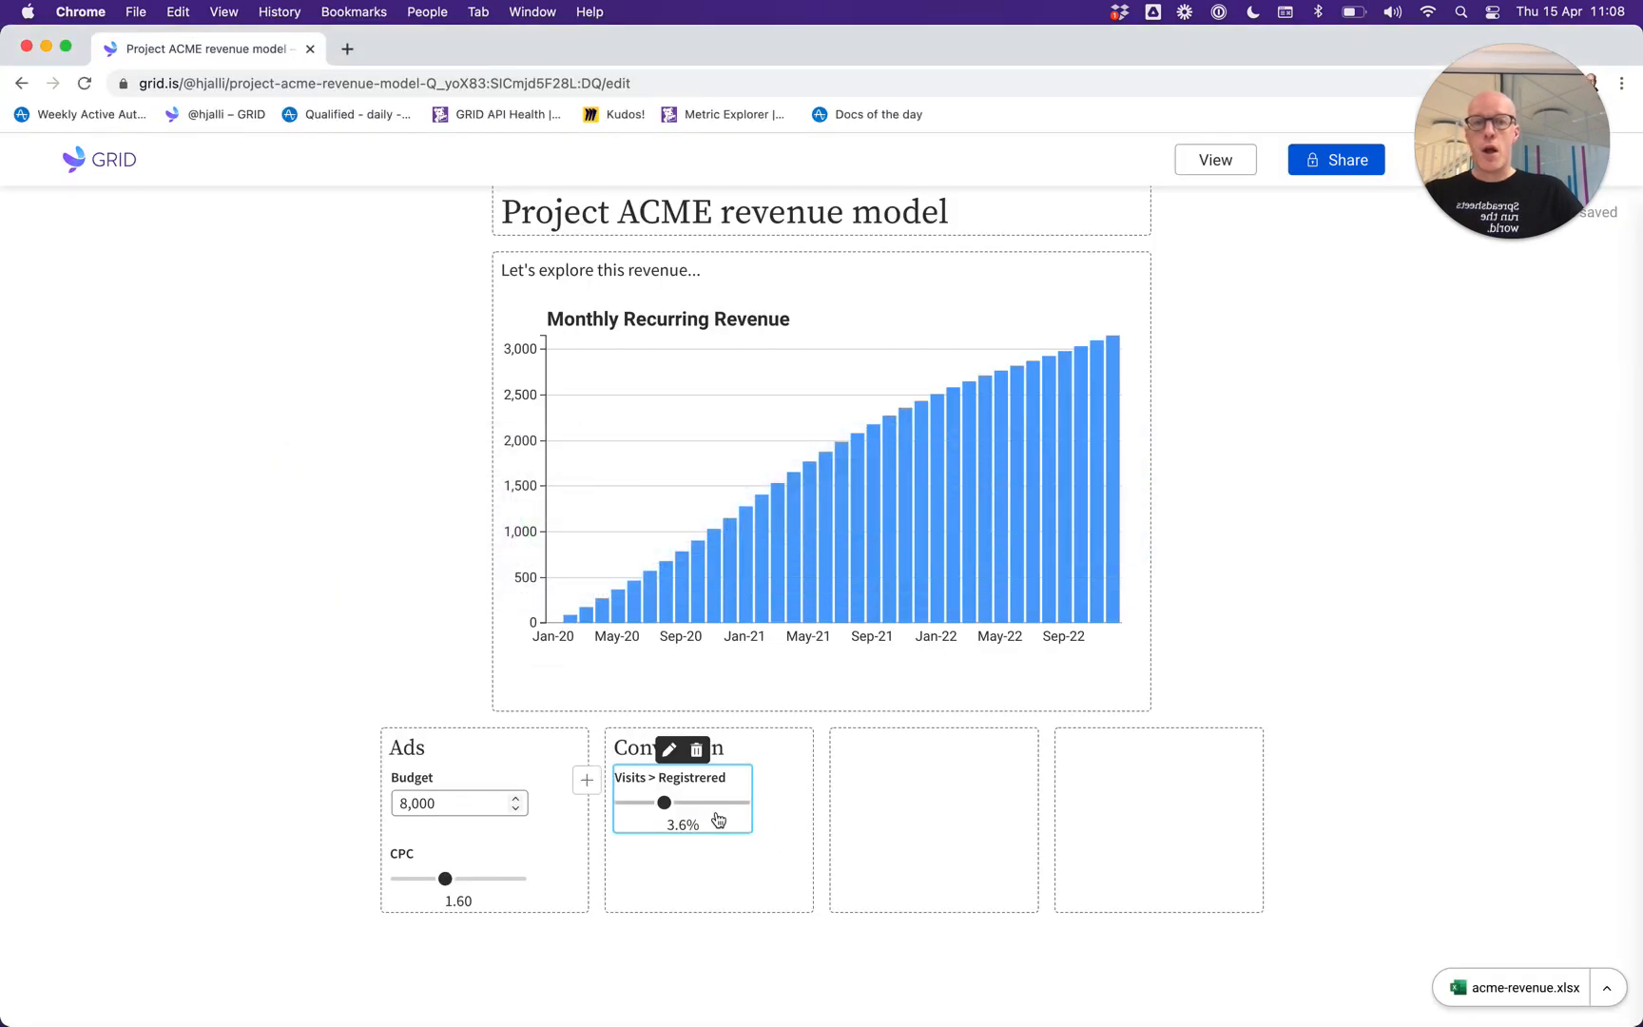
{"action": "left_click", "coordinate": [761, 840]}
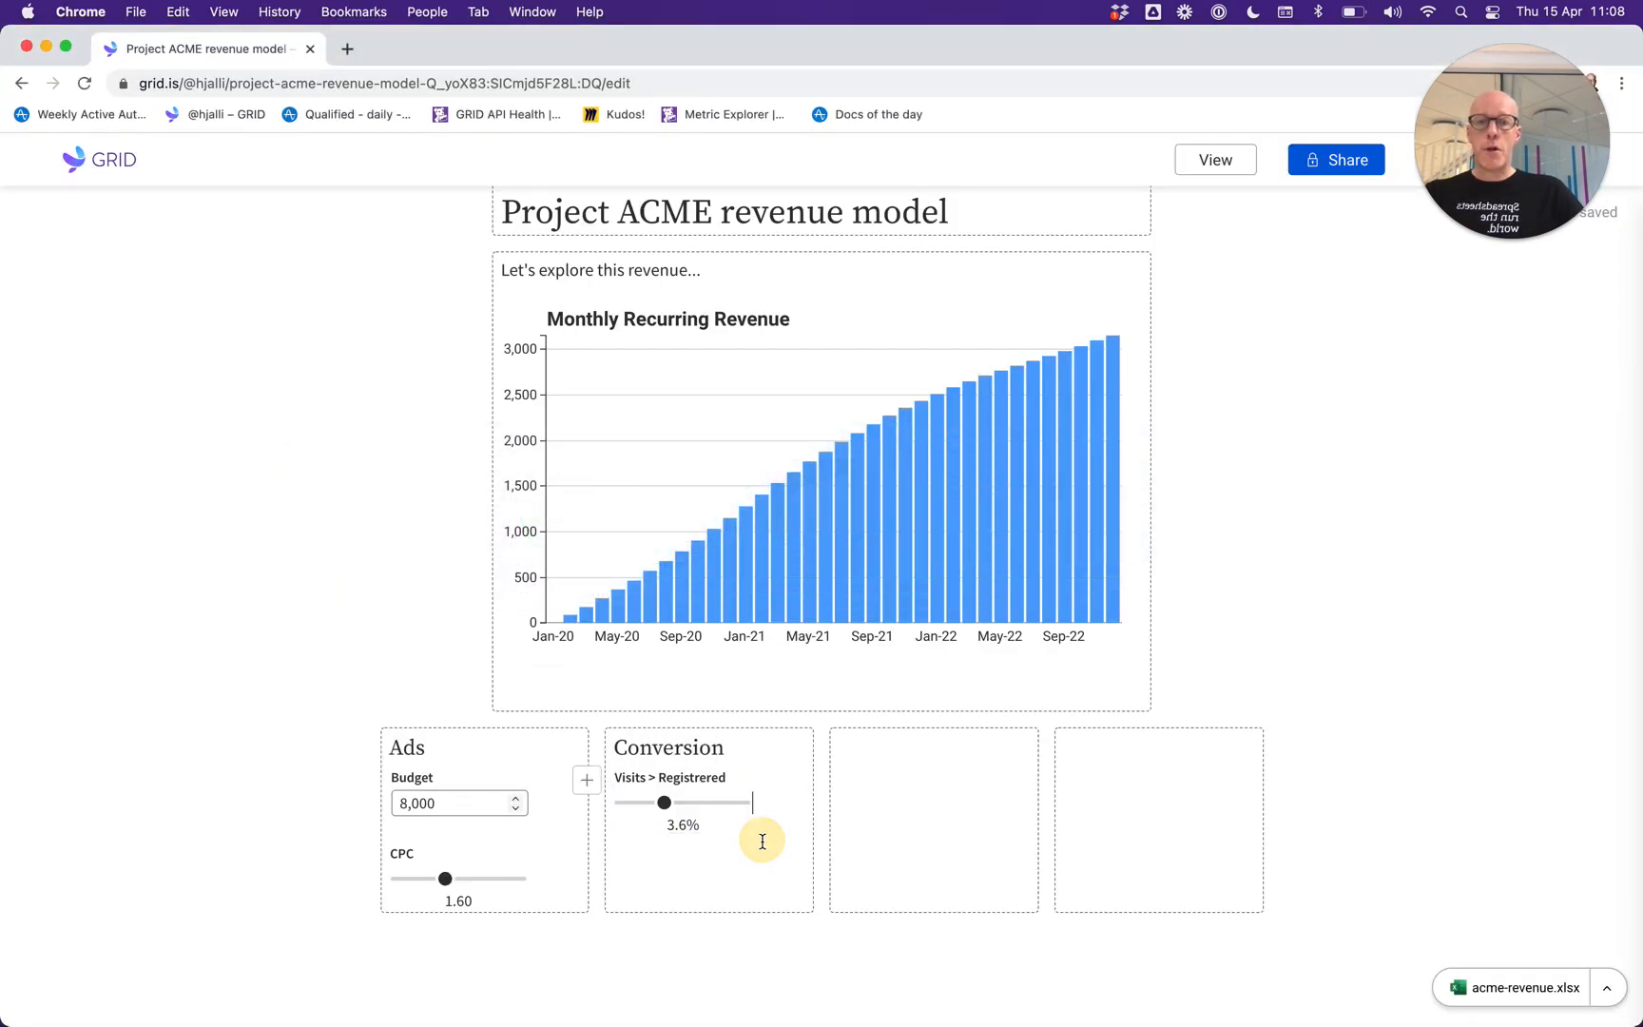
{"action": "key", "text": "super+v"}
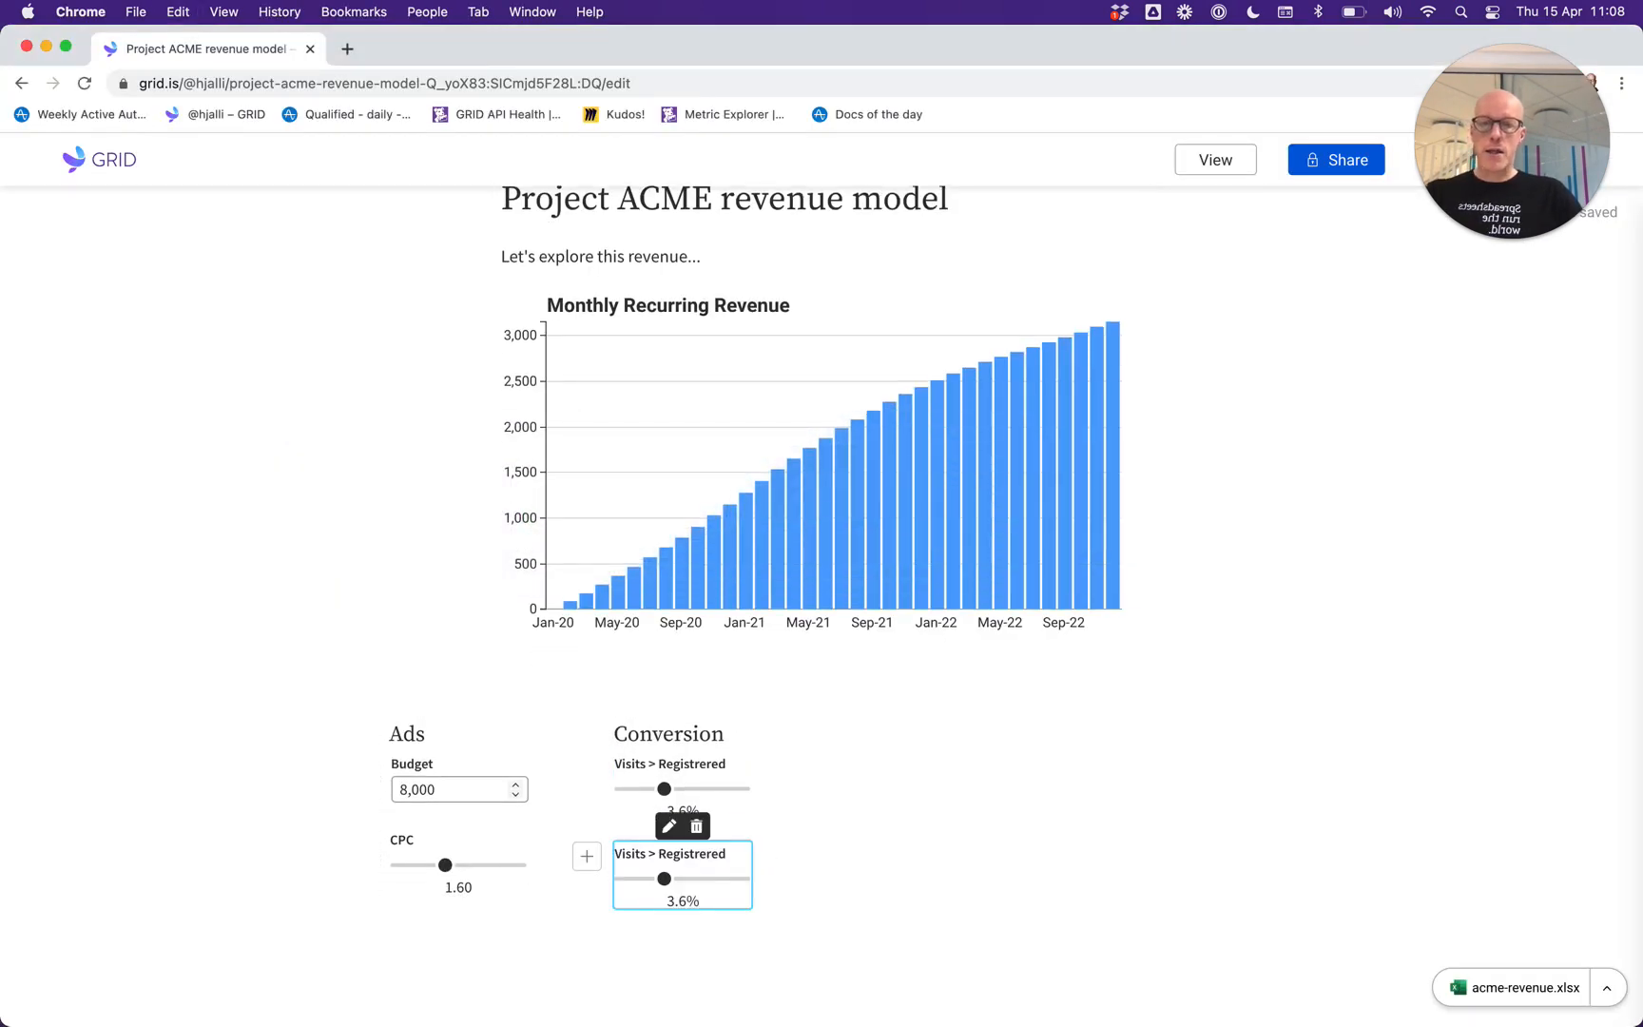
Move the lower Conversion slider to 3.4%, and change its target cell to =Sheet1!B9 and its label to =Sheet1!A9.
{"action": "mouse_move", "coordinate": [664, 879]}
{"action": "left_mouse_down"}
{"action": "mouse_move", "coordinate": [684, 881]}
{"action": "mouse_move", "coordinate": [662, 879]}
{"action": "left_mouse_up"}
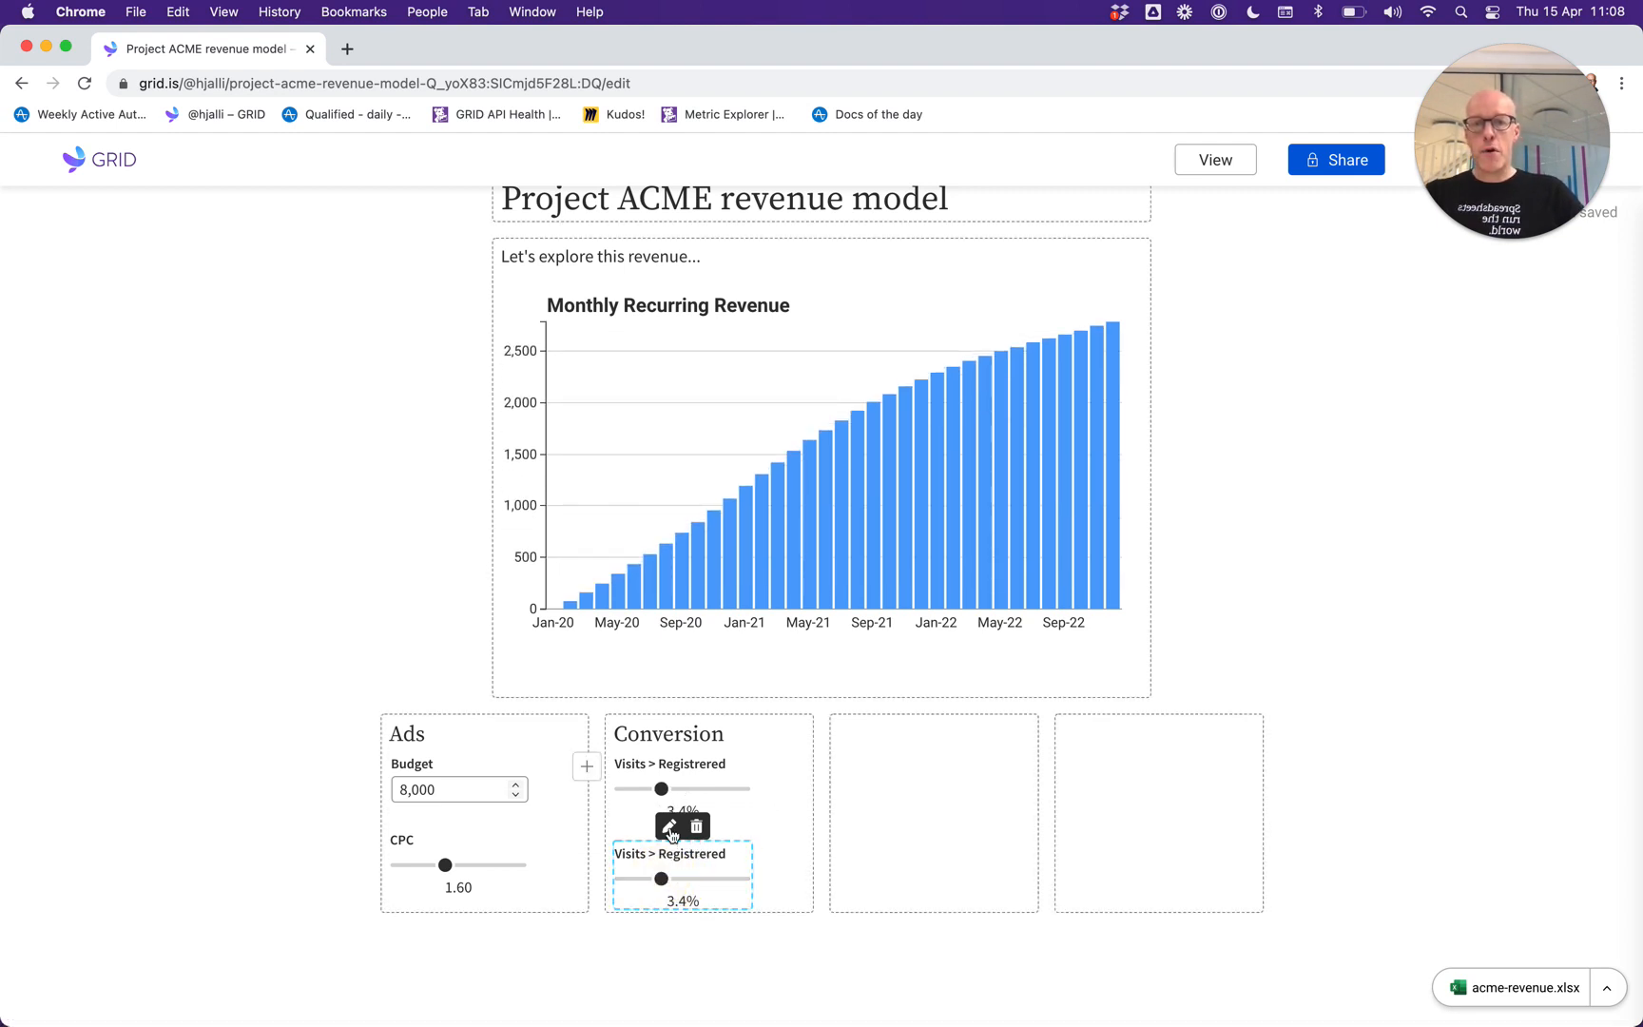
{"action": "left_click", "coordinate": [669, 828]}
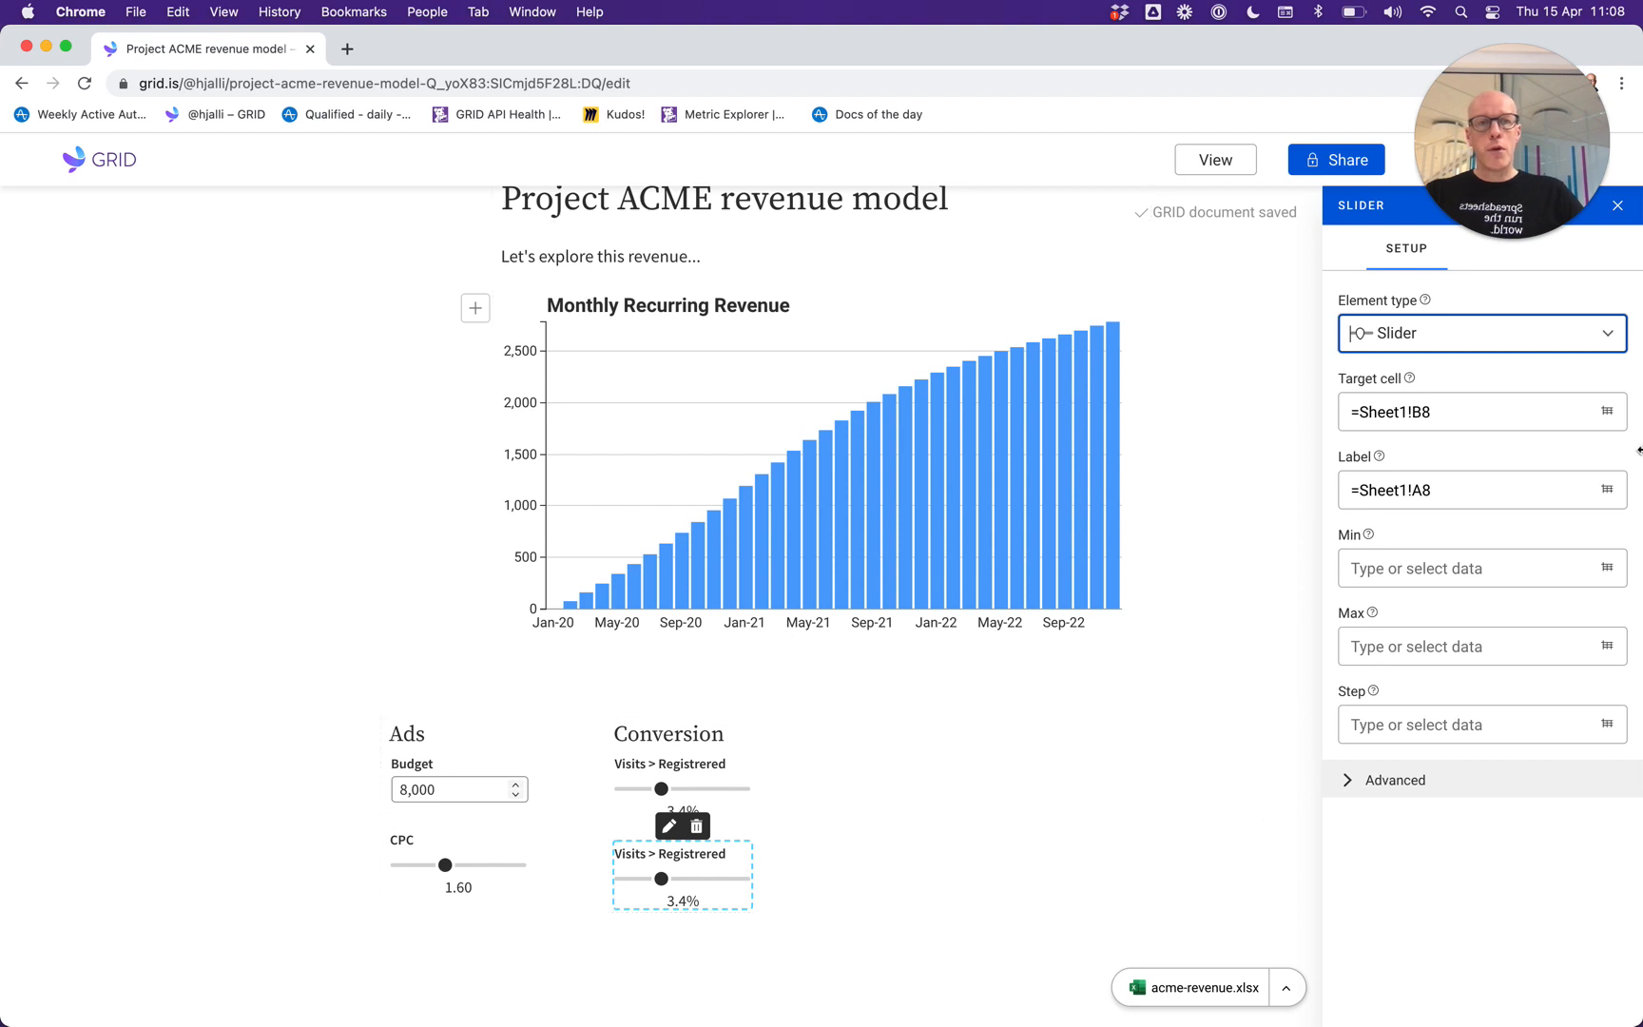
{"action": "left_click", "coordinate": [1607, 415]}
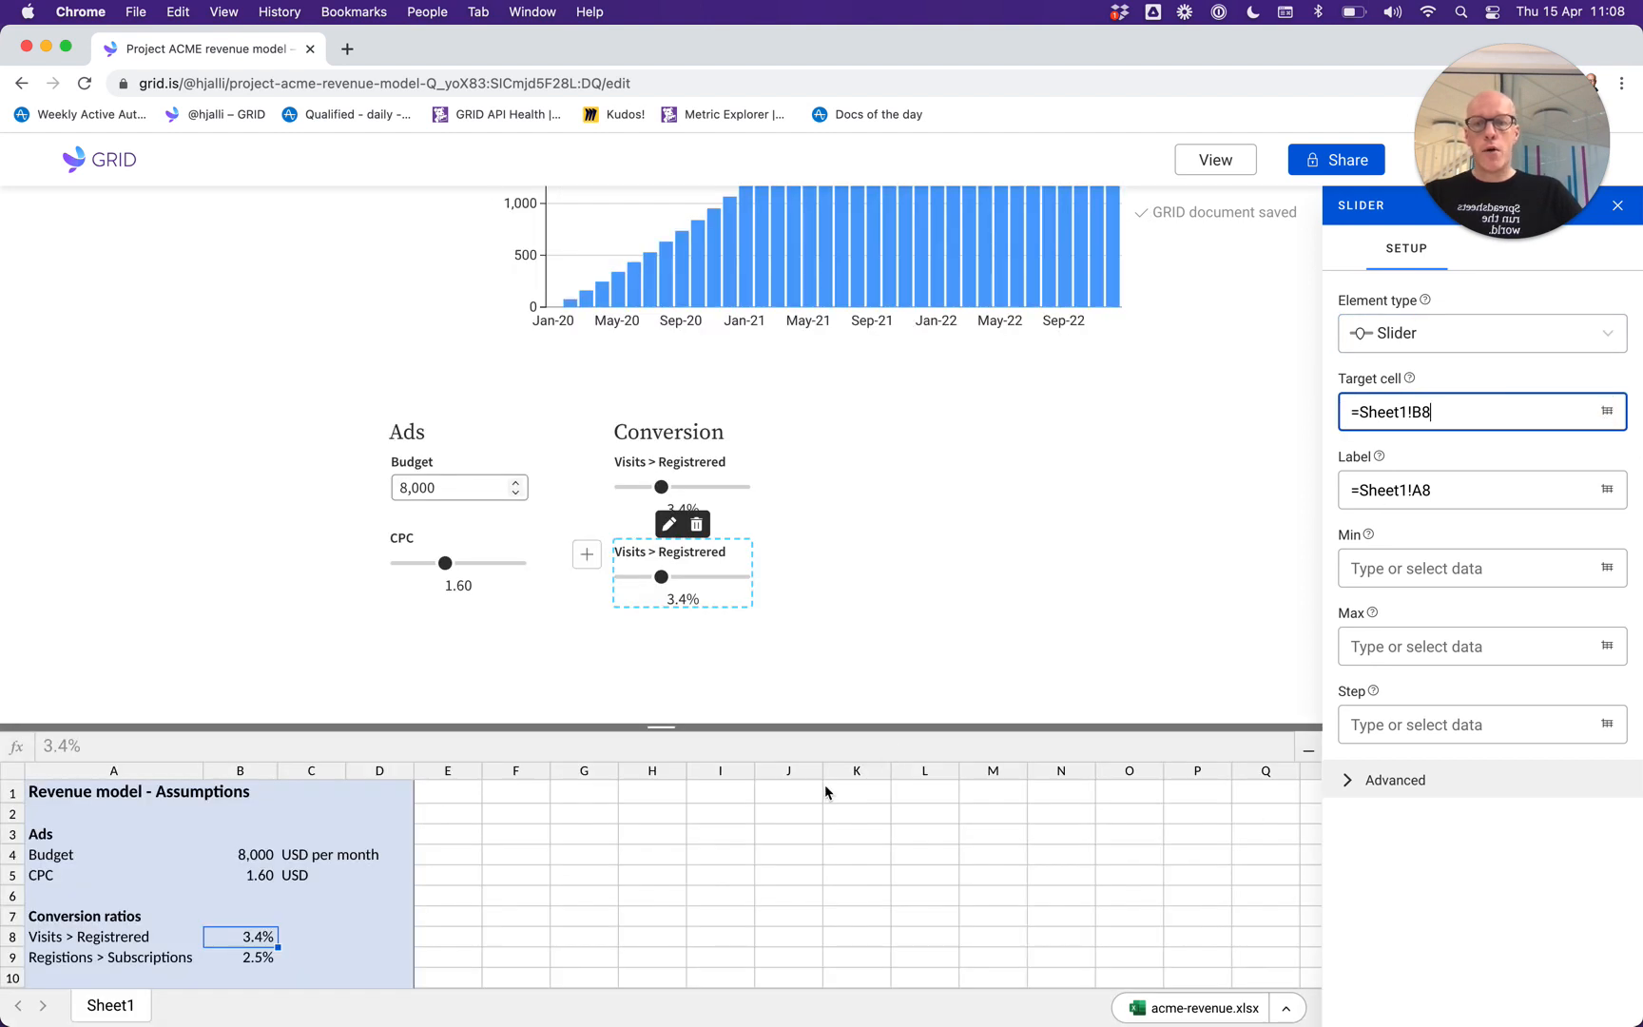
{"action": "left_click", "coordinate": [253, 960]}
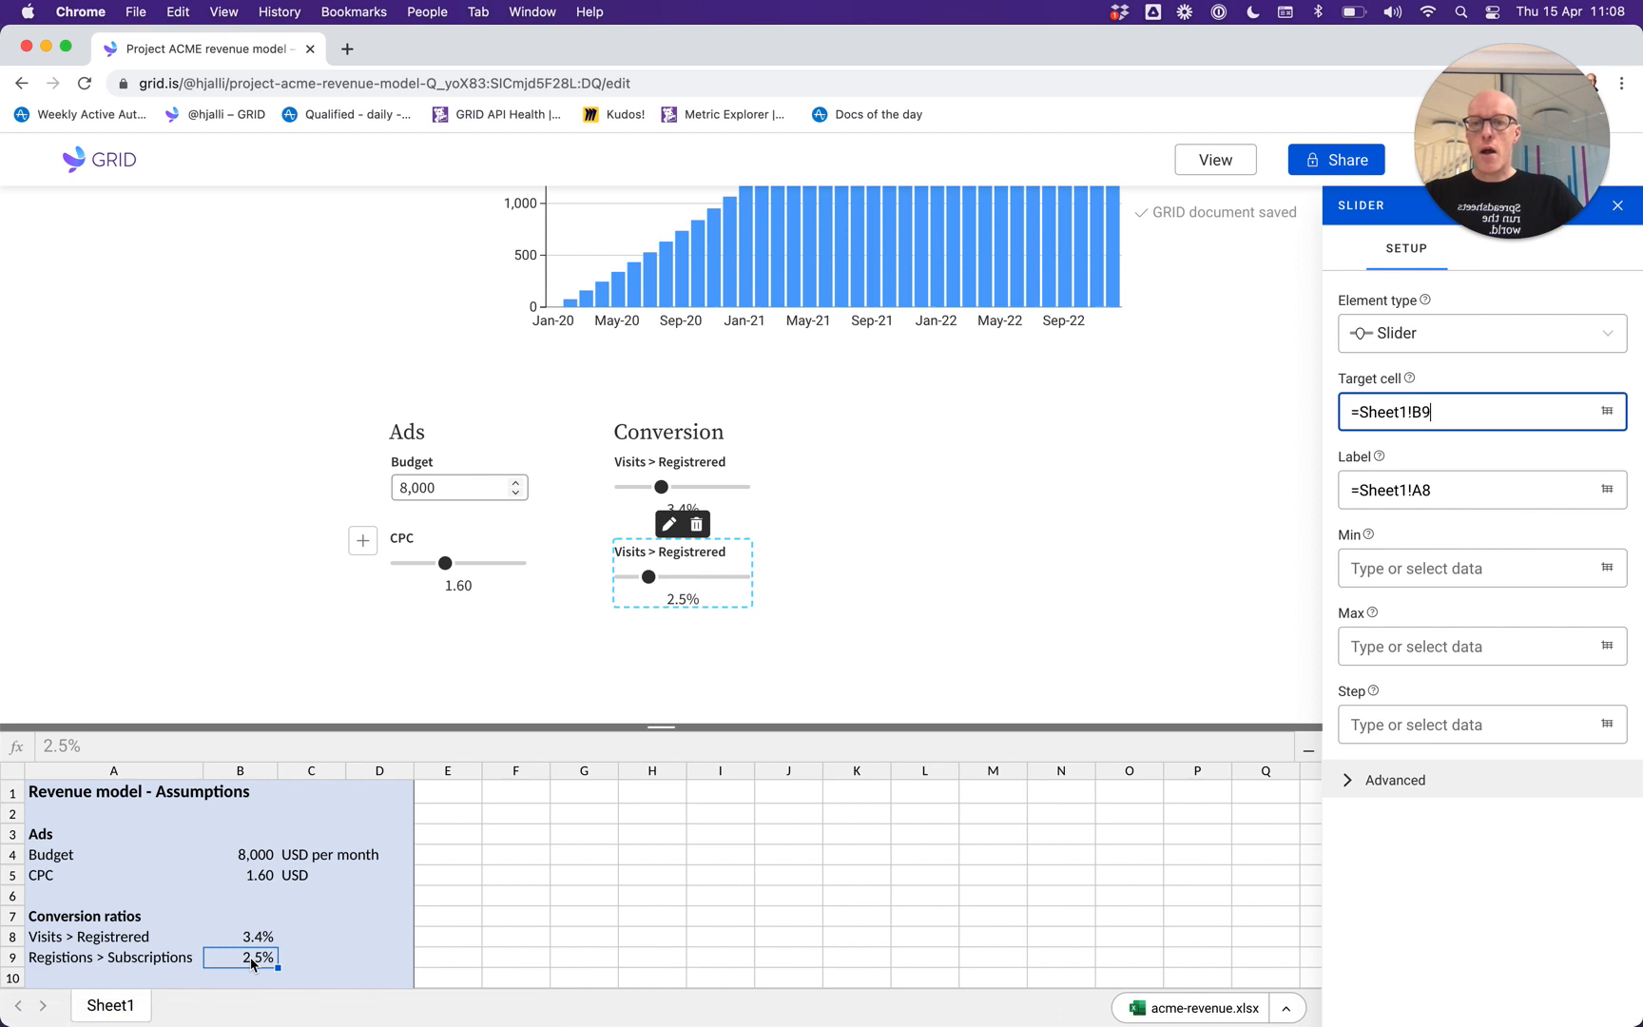
{"action": "left_click", "coordinate": [1465, 489]}
{"action": "left_click", "coordinate": [171, 959]}
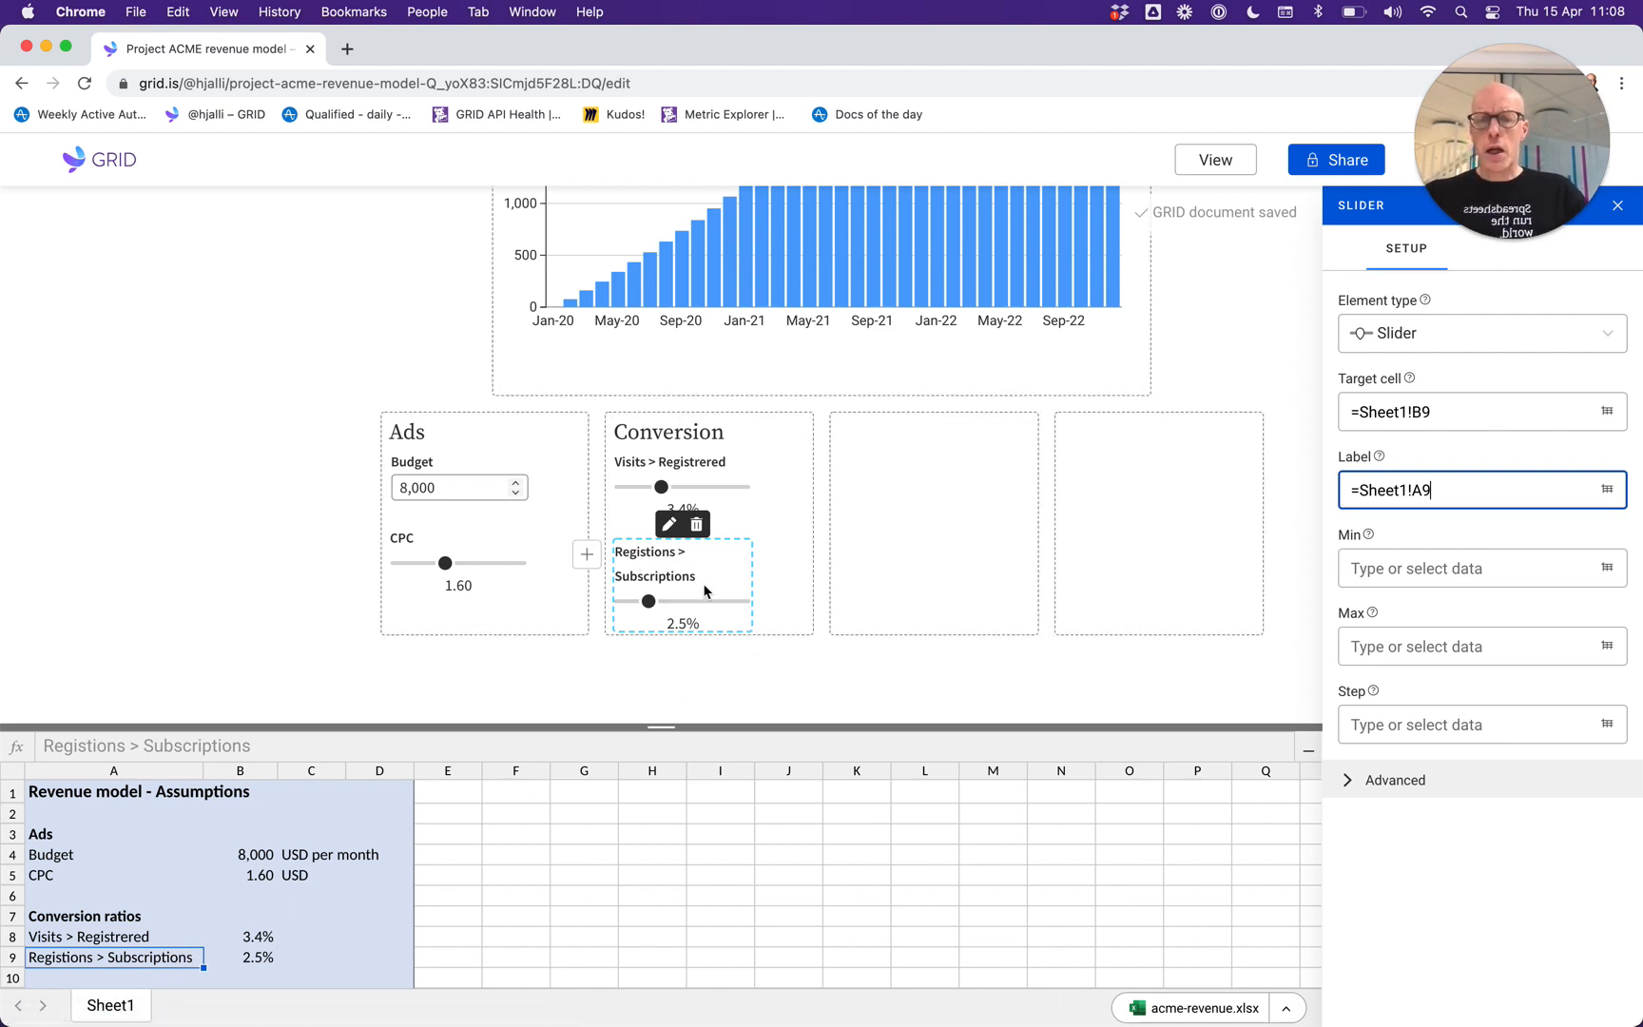
Set the width of the Registions > Subscriptions slider to Large in its advanced settings.
{"action": "left_click", "coordinate": [1351, 783]}
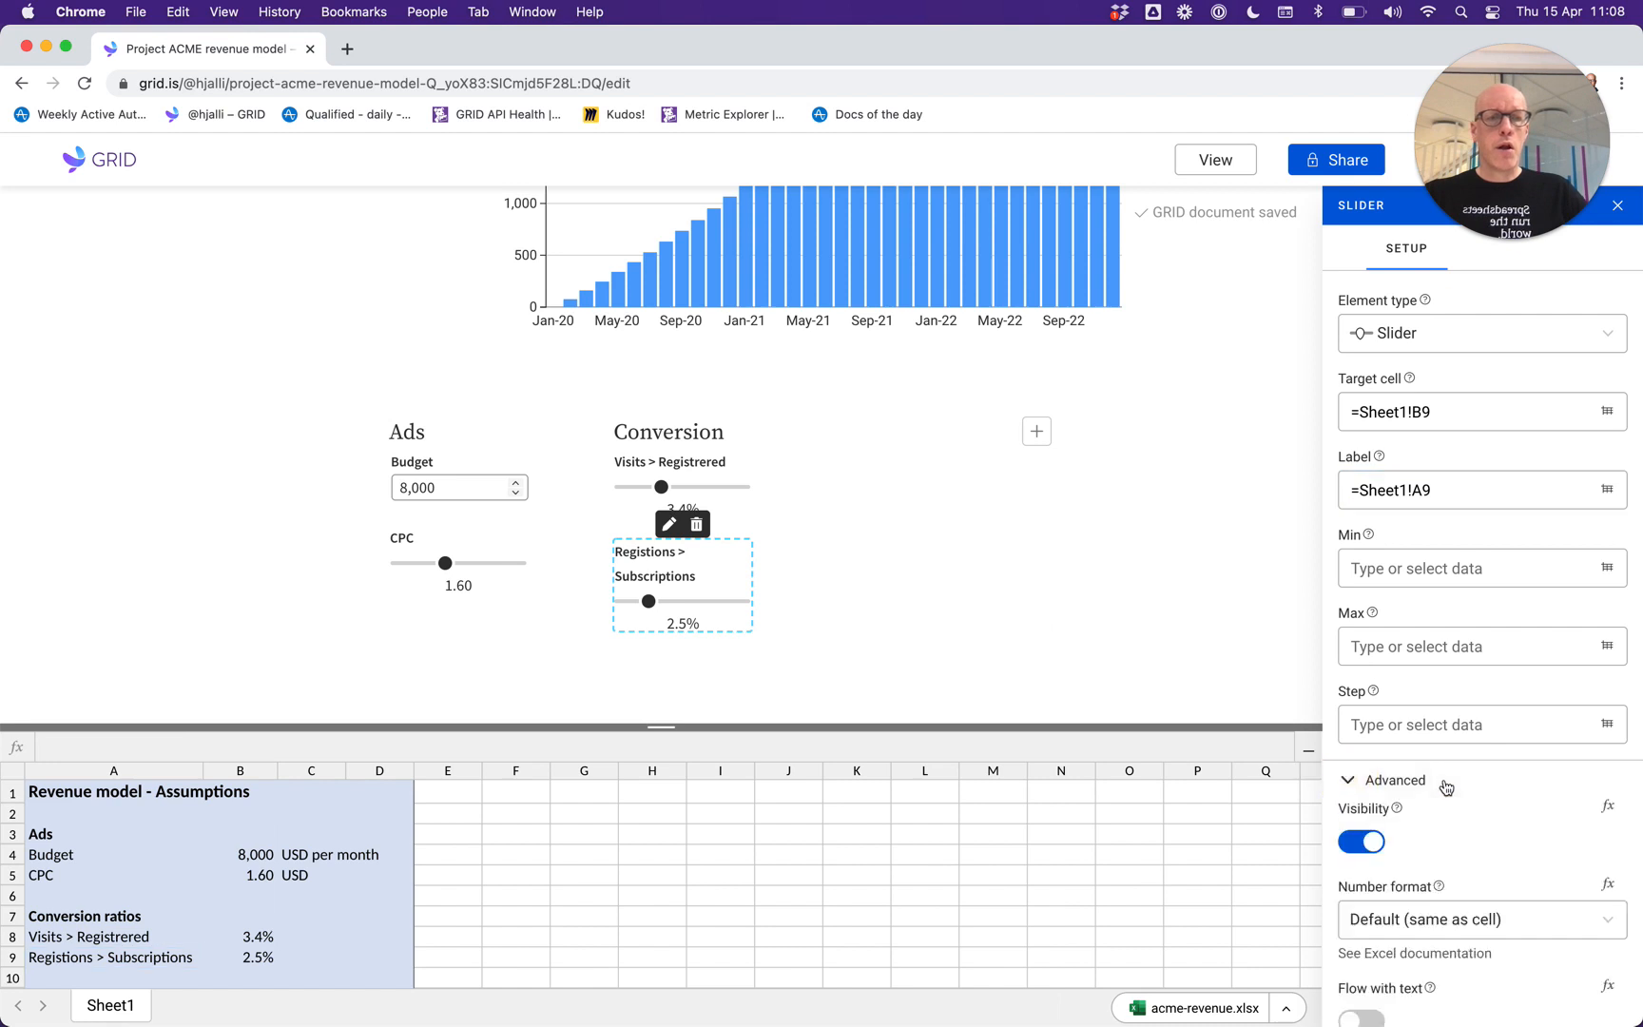
{"action": "scroll", "coordinate": [1442, 785], "scroll_direction": "down", "scroll_amount": 3}
{"action": "left_click", "coordinate": [1406, 898]}
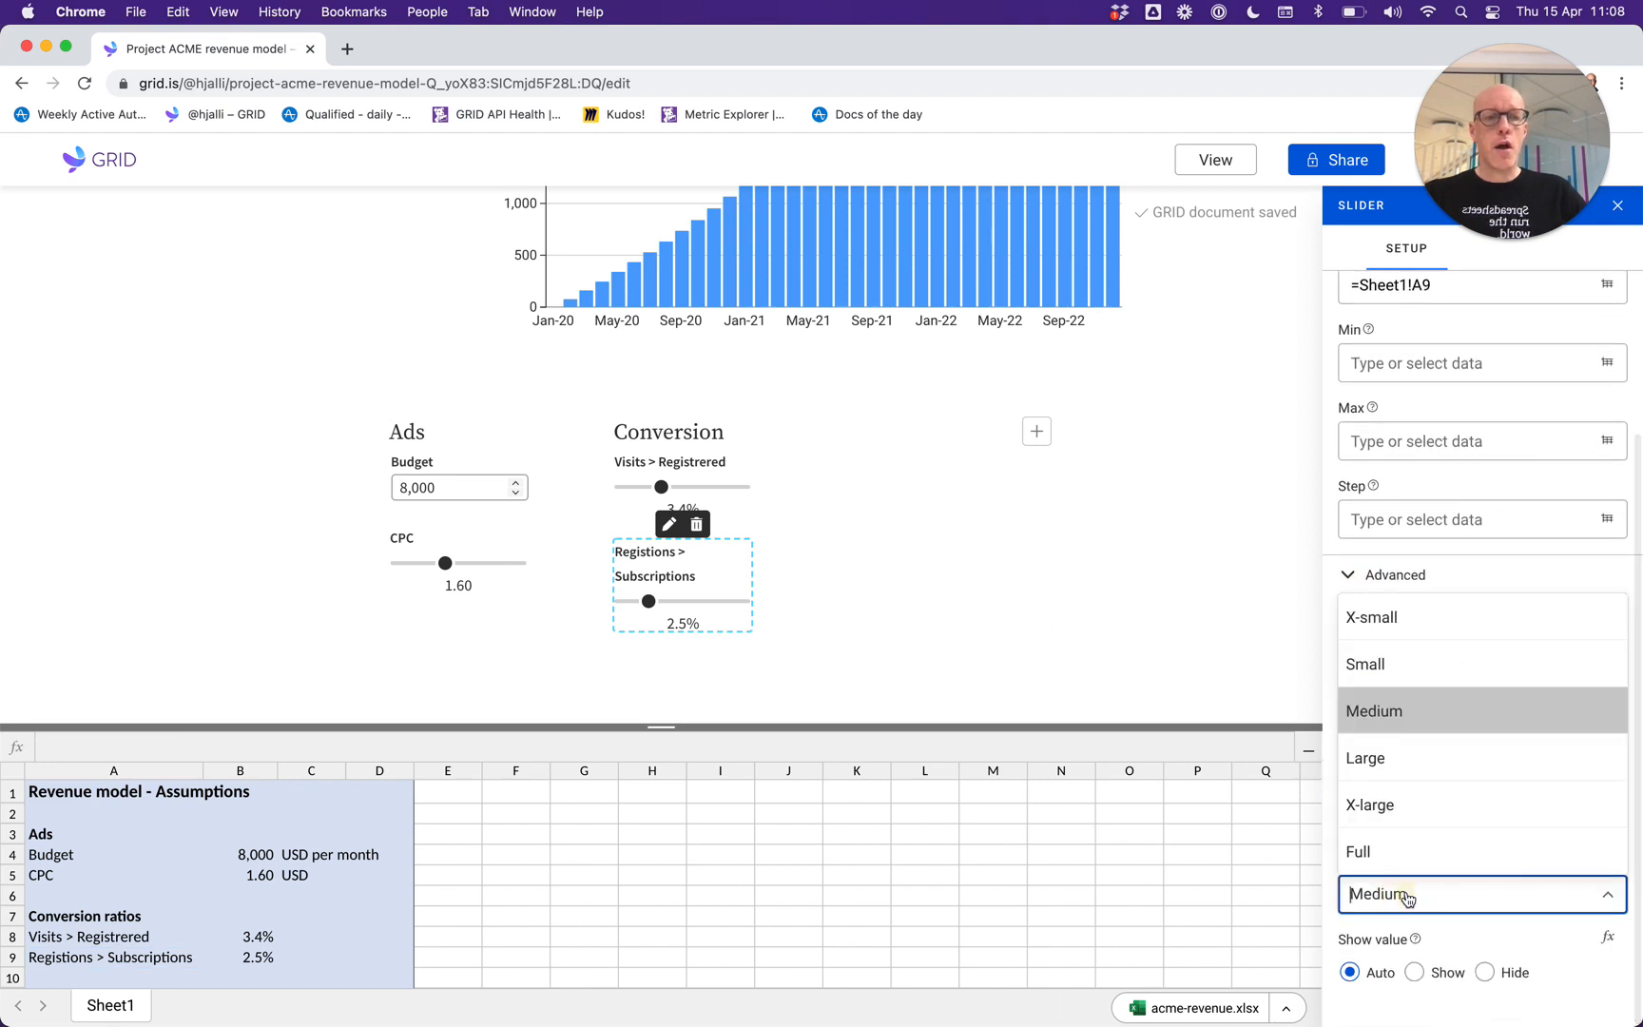
{"action": "left_click", "coordinate": [1419, 766]}
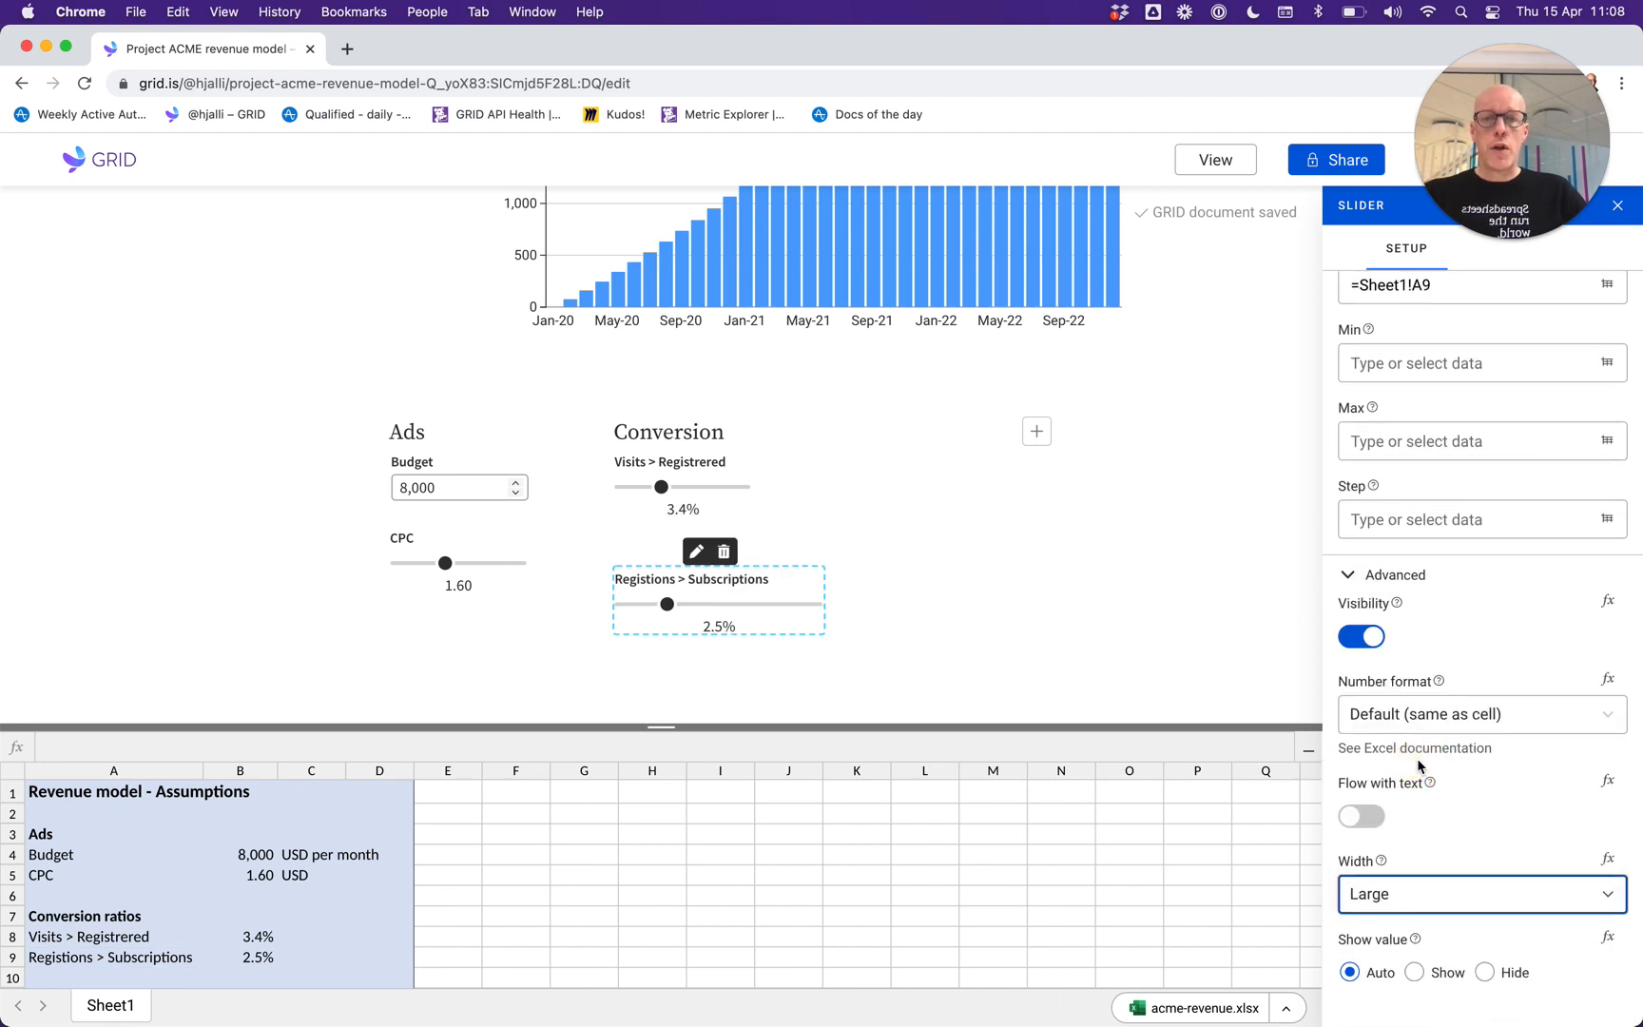
Set the width of the Visits > Registrered slider in the Conversion column to Large.
{"action": "left_click", "coordinate": [688, 492]}
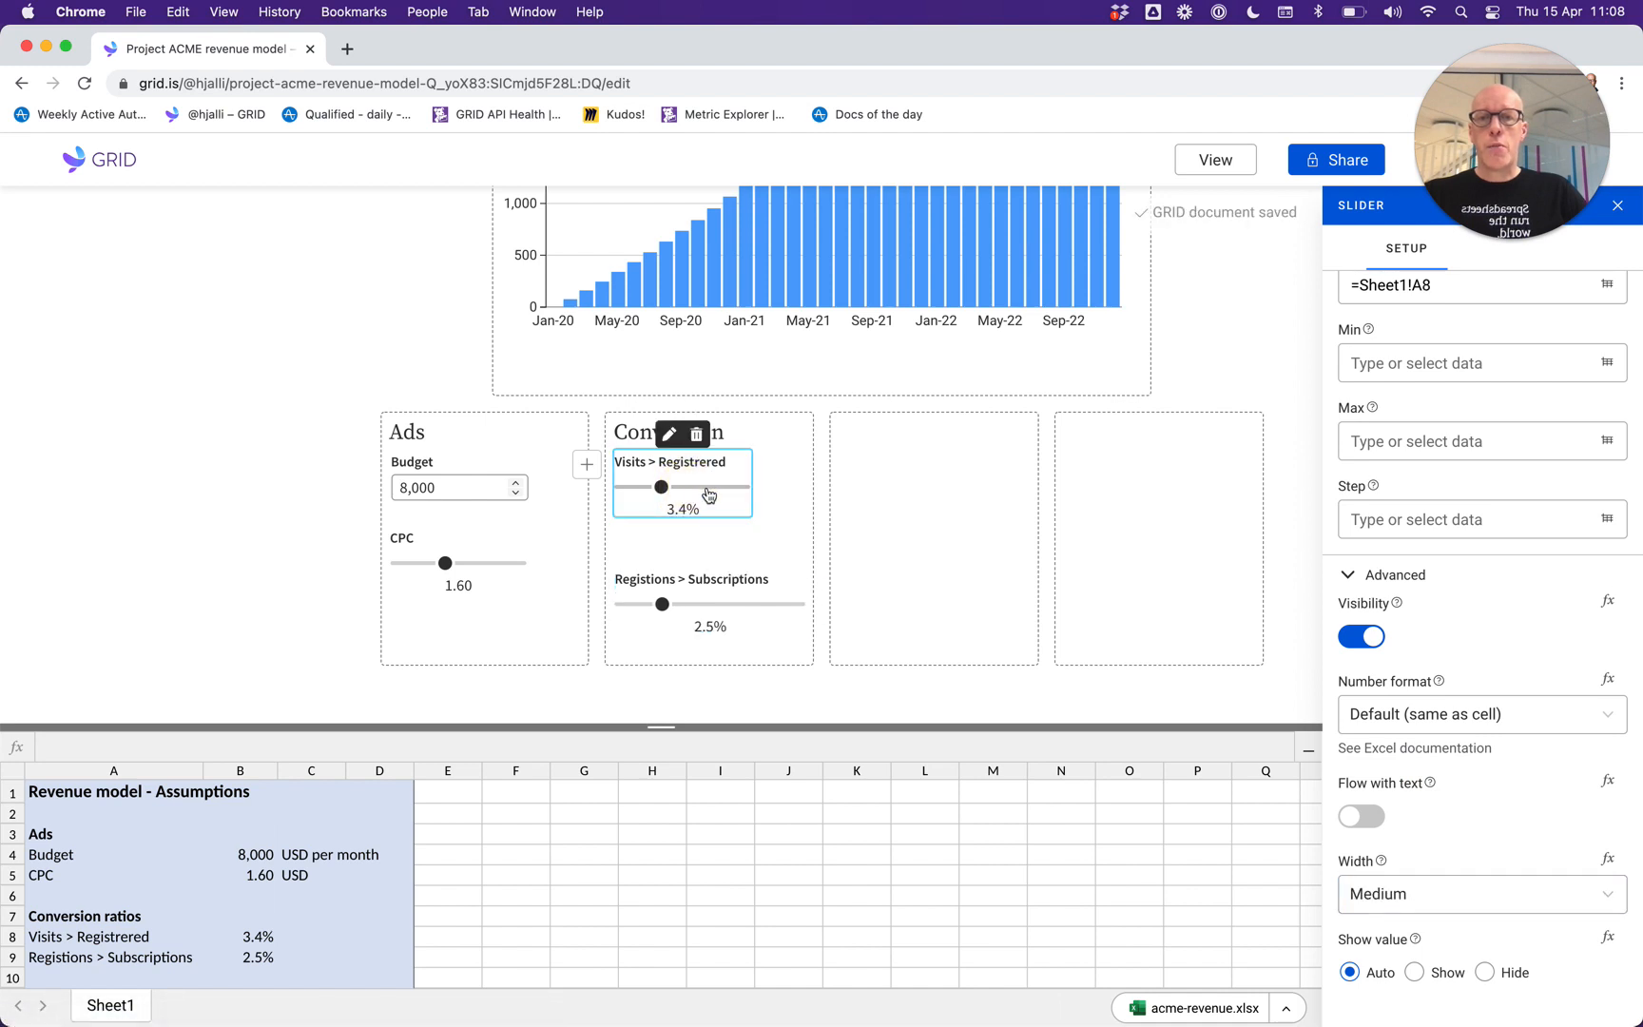
{"action": "left_click", "coordinate": [670, 435]}
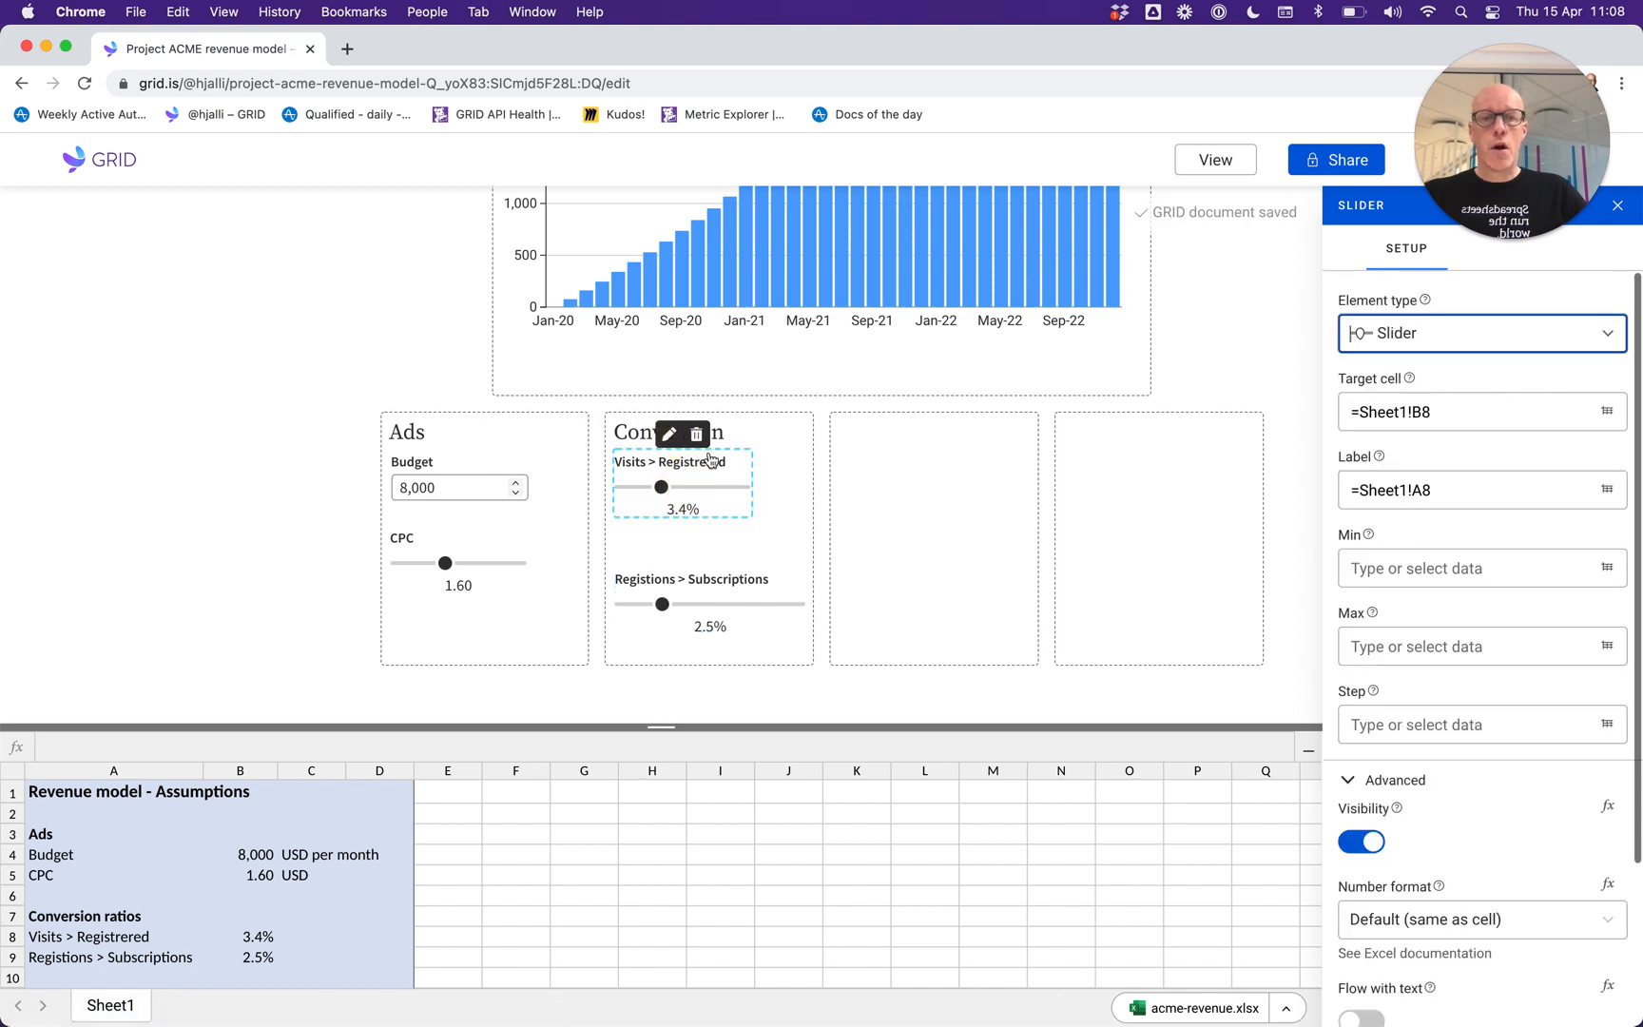
{"action": "scroll", "coordinate": [1446, 921], "scroll_direction": "down", "scroll_amount": 5}
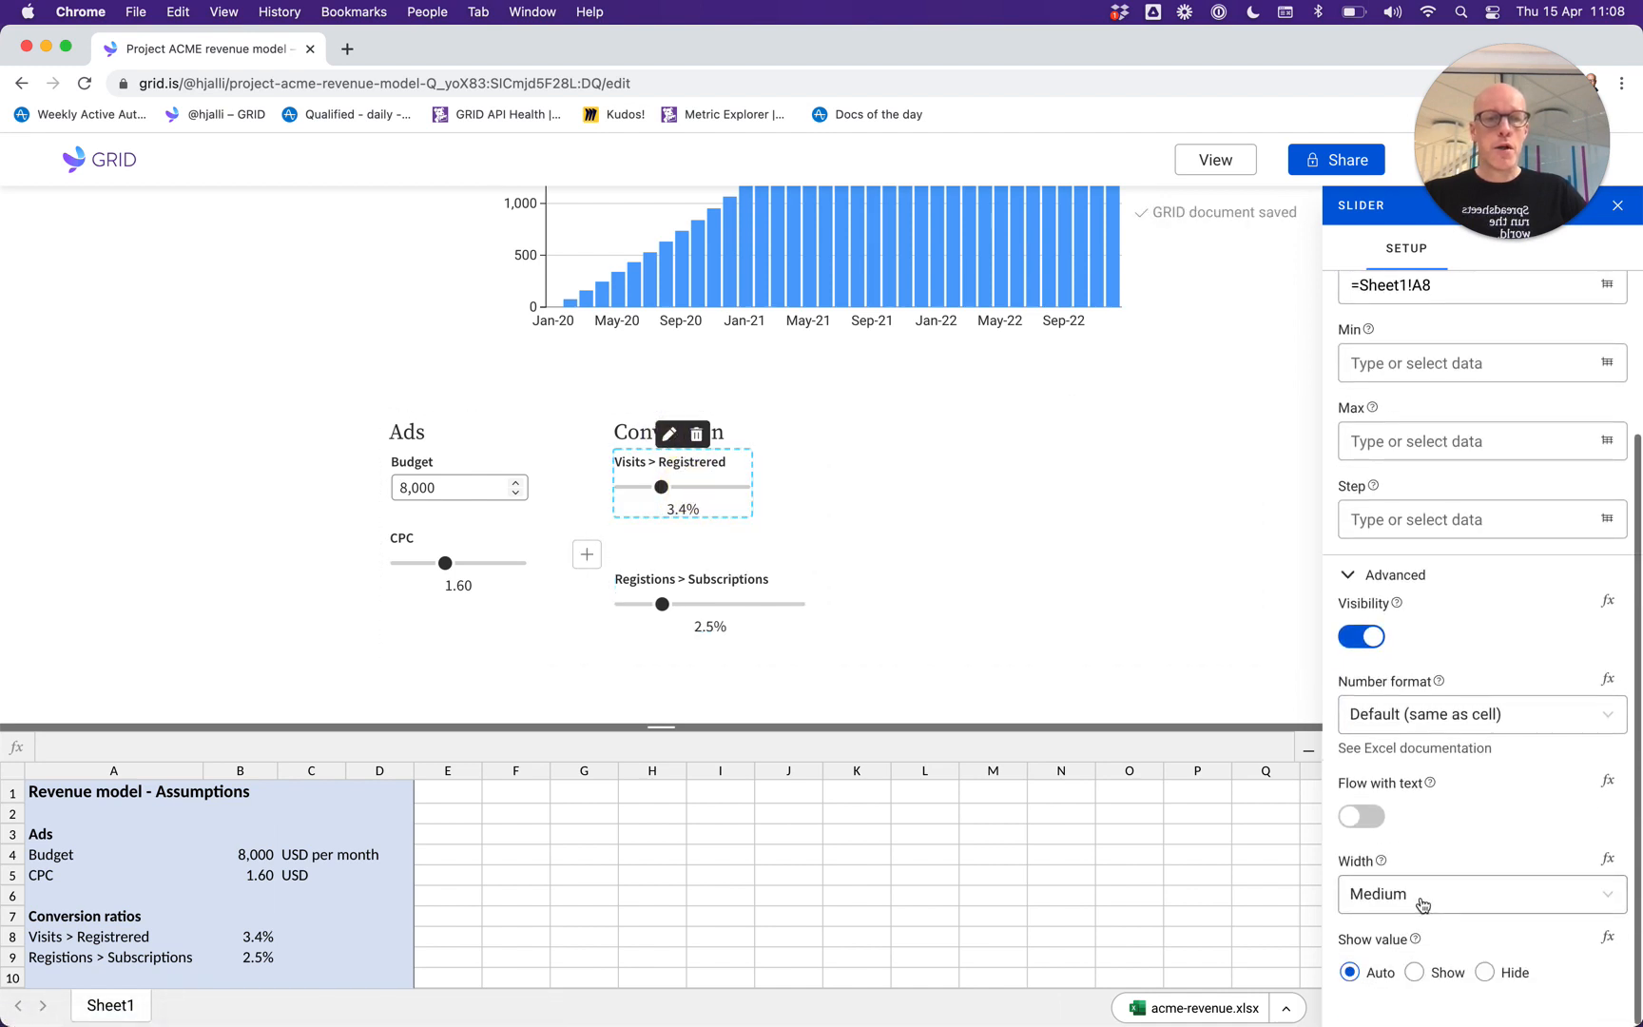
{"action": "left_click", "coordinate": [1423, 904]}
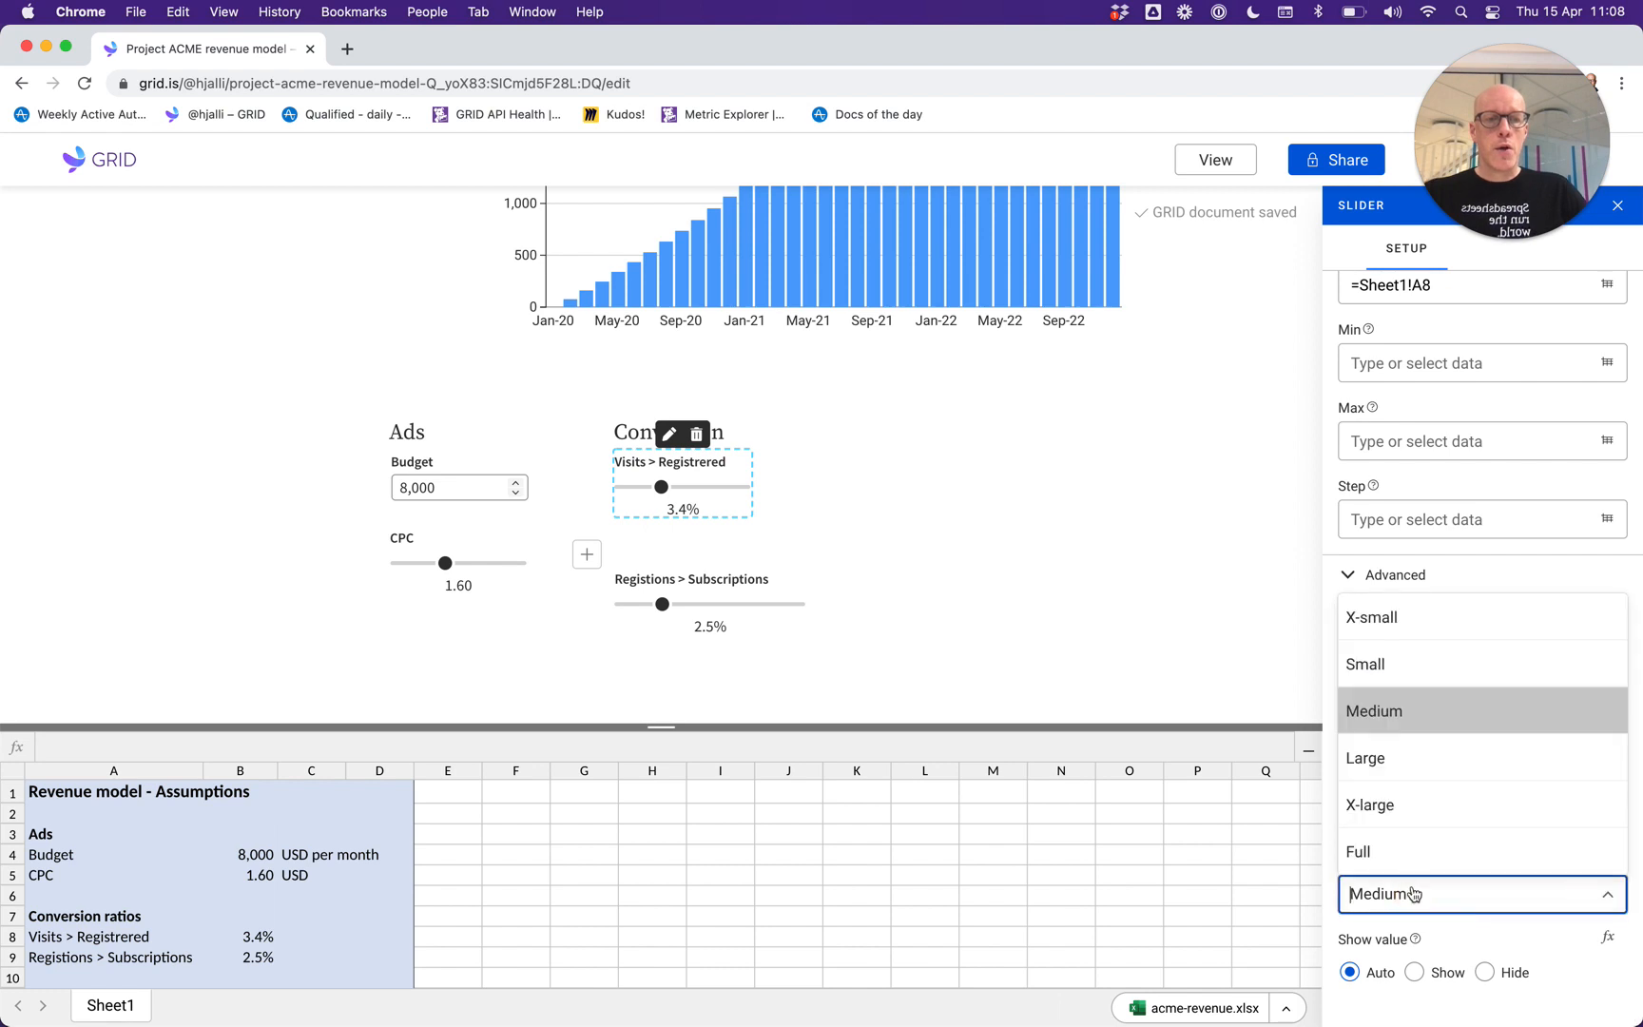
{"action": "left_click", "coordinate": [1409, 768]}
{"action": "scroll", "coordinate": [680, 594], "scroll_direction": "up", "scroll_amount": 3}
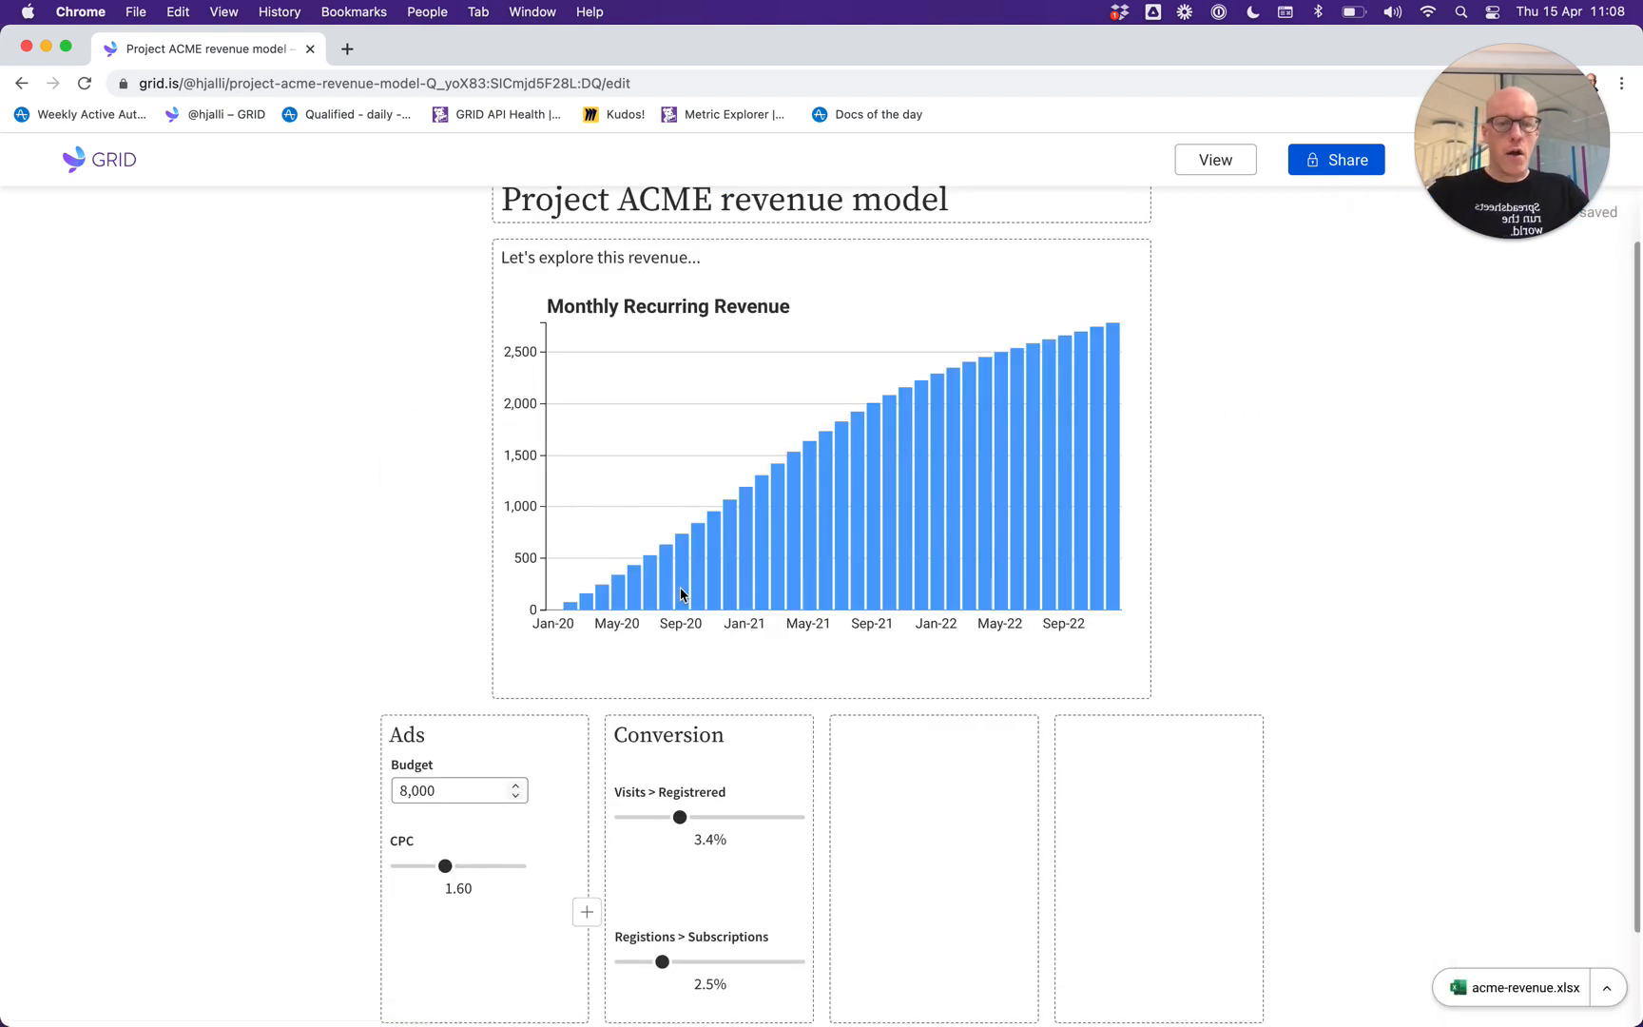
Check the assumptions in Excel, and insert a Heading 3 reading "Churn" in the third column of the GRID document, with a new line below it.
{"action": "left_click", "coordinate": [939, 748]}
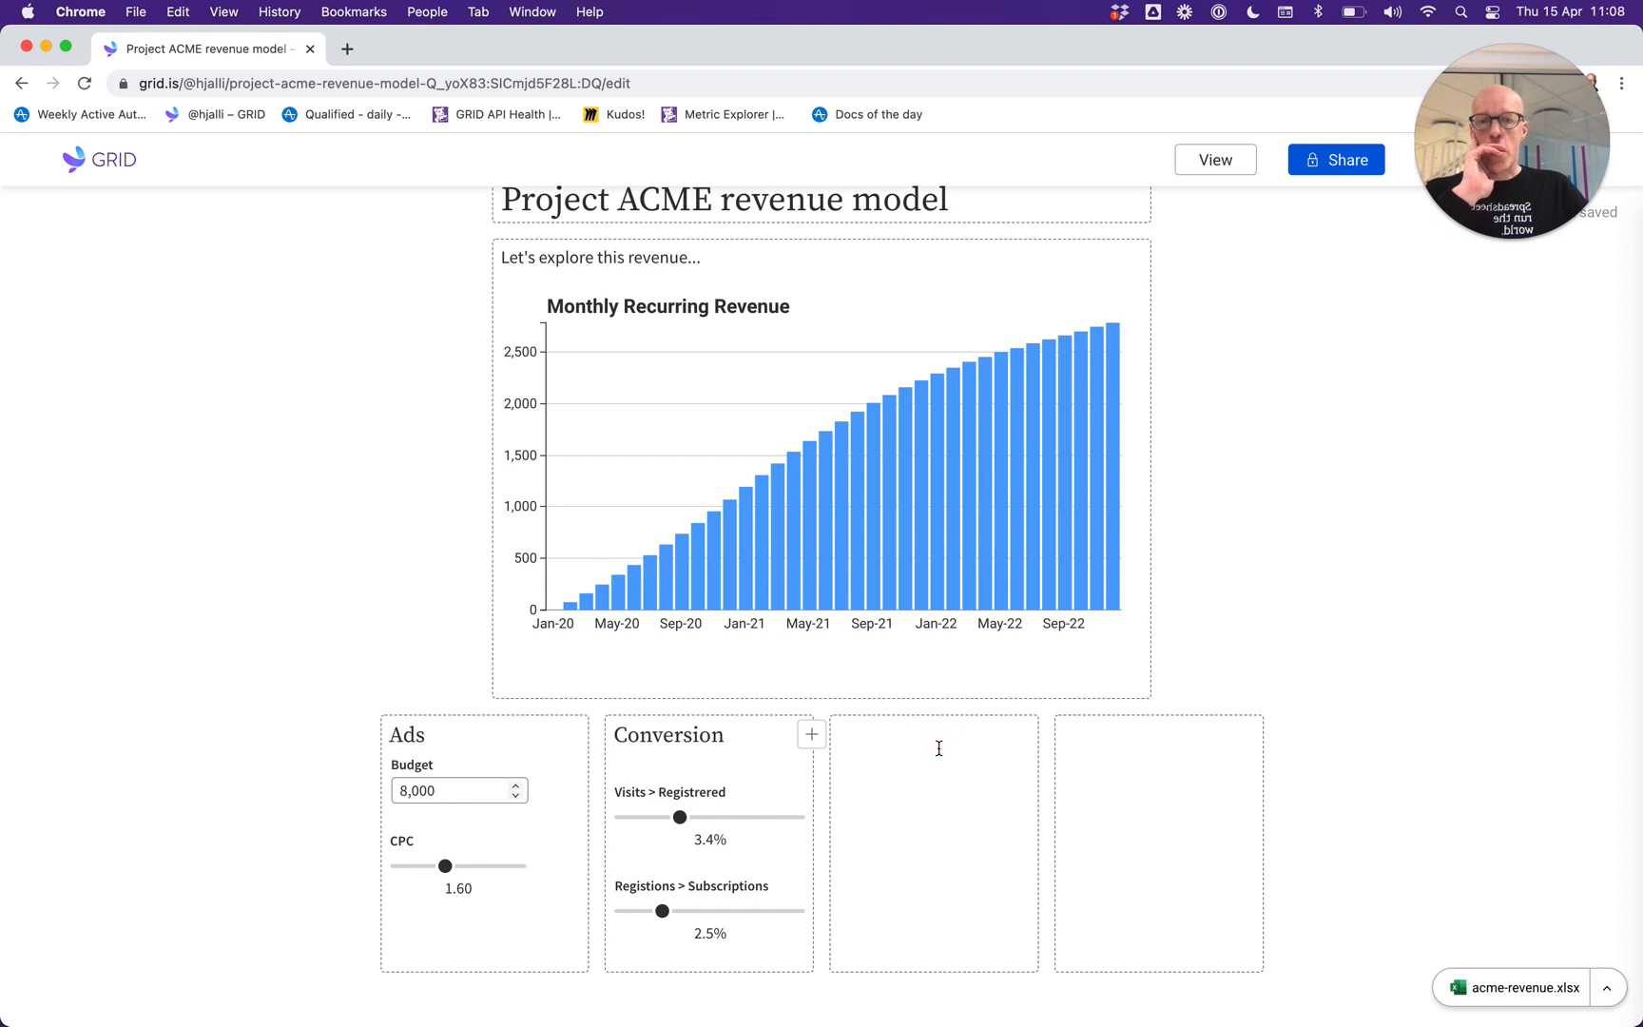
{"action": "key", "text": "super+Tab"}
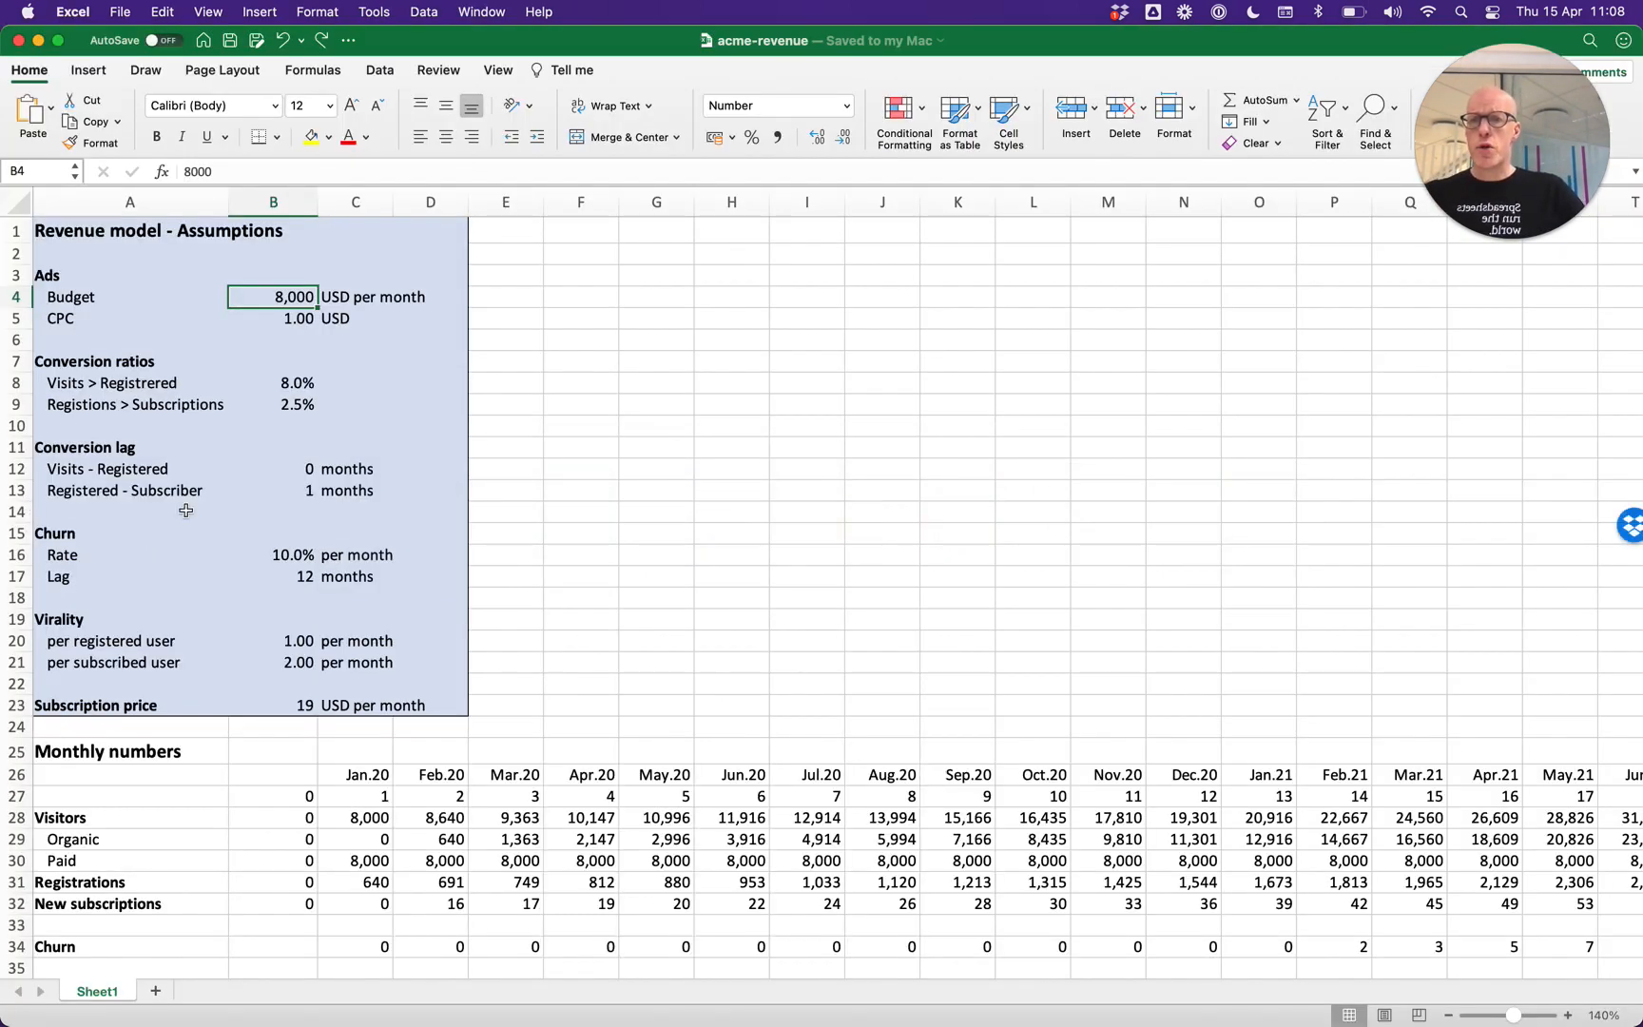
{"action": "key", "text": "super+Tab"}
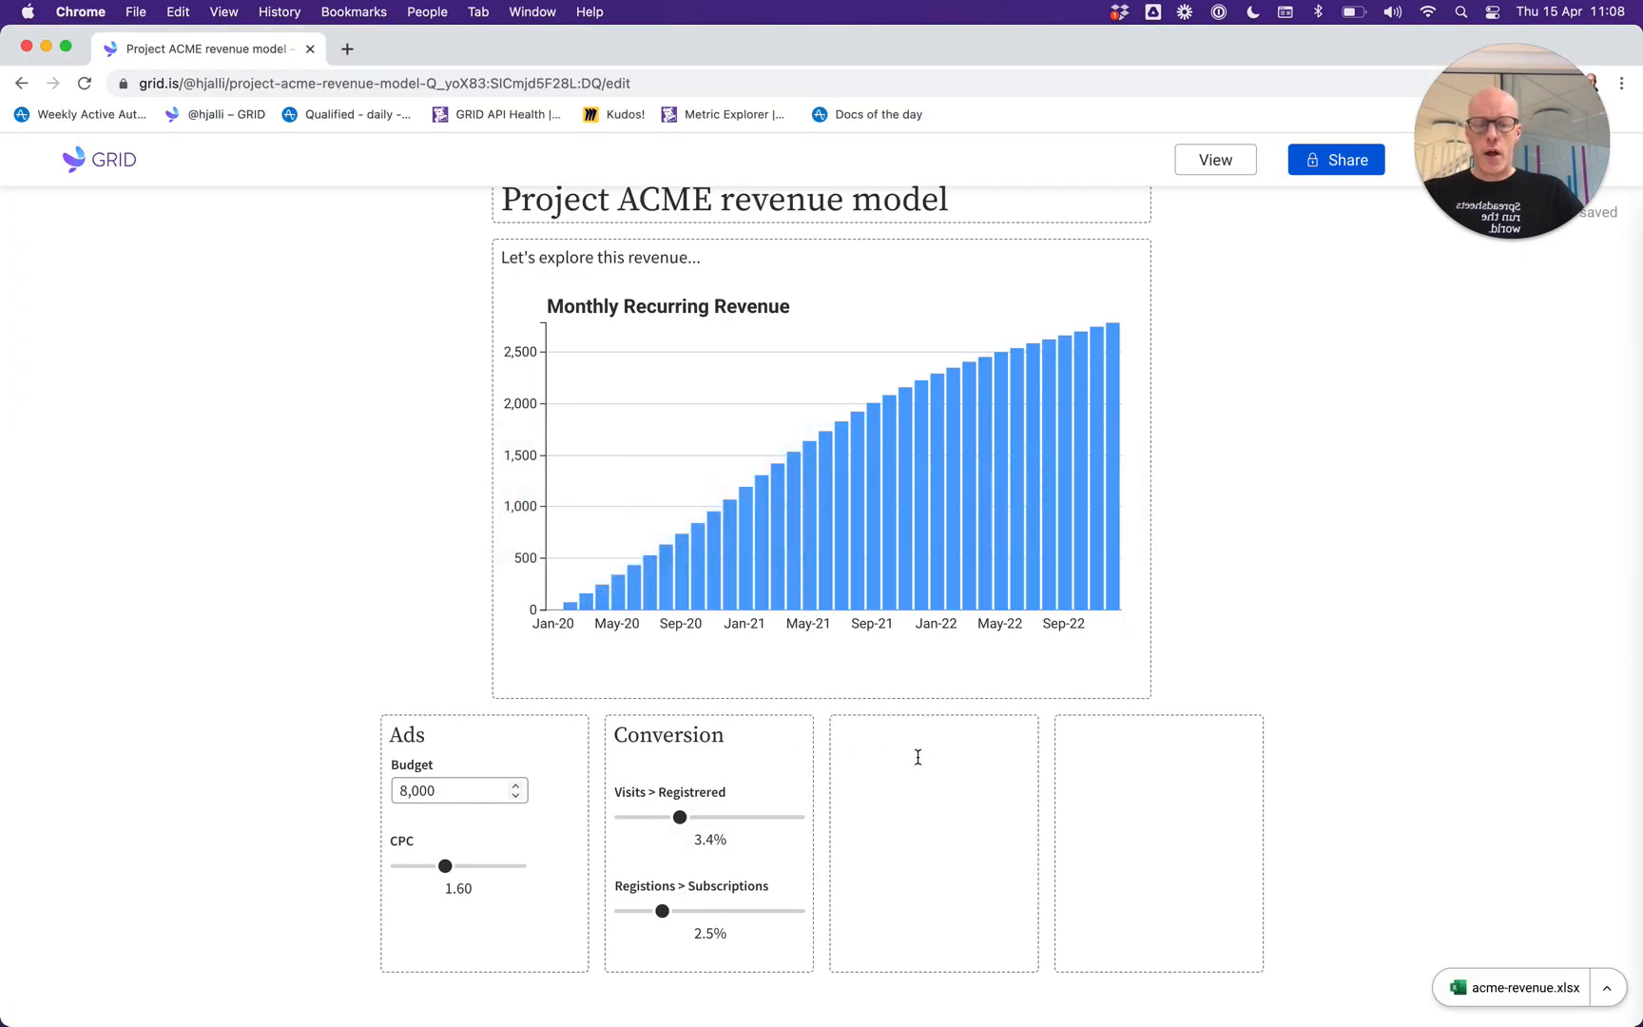
{"action": "type", "text": "### "}
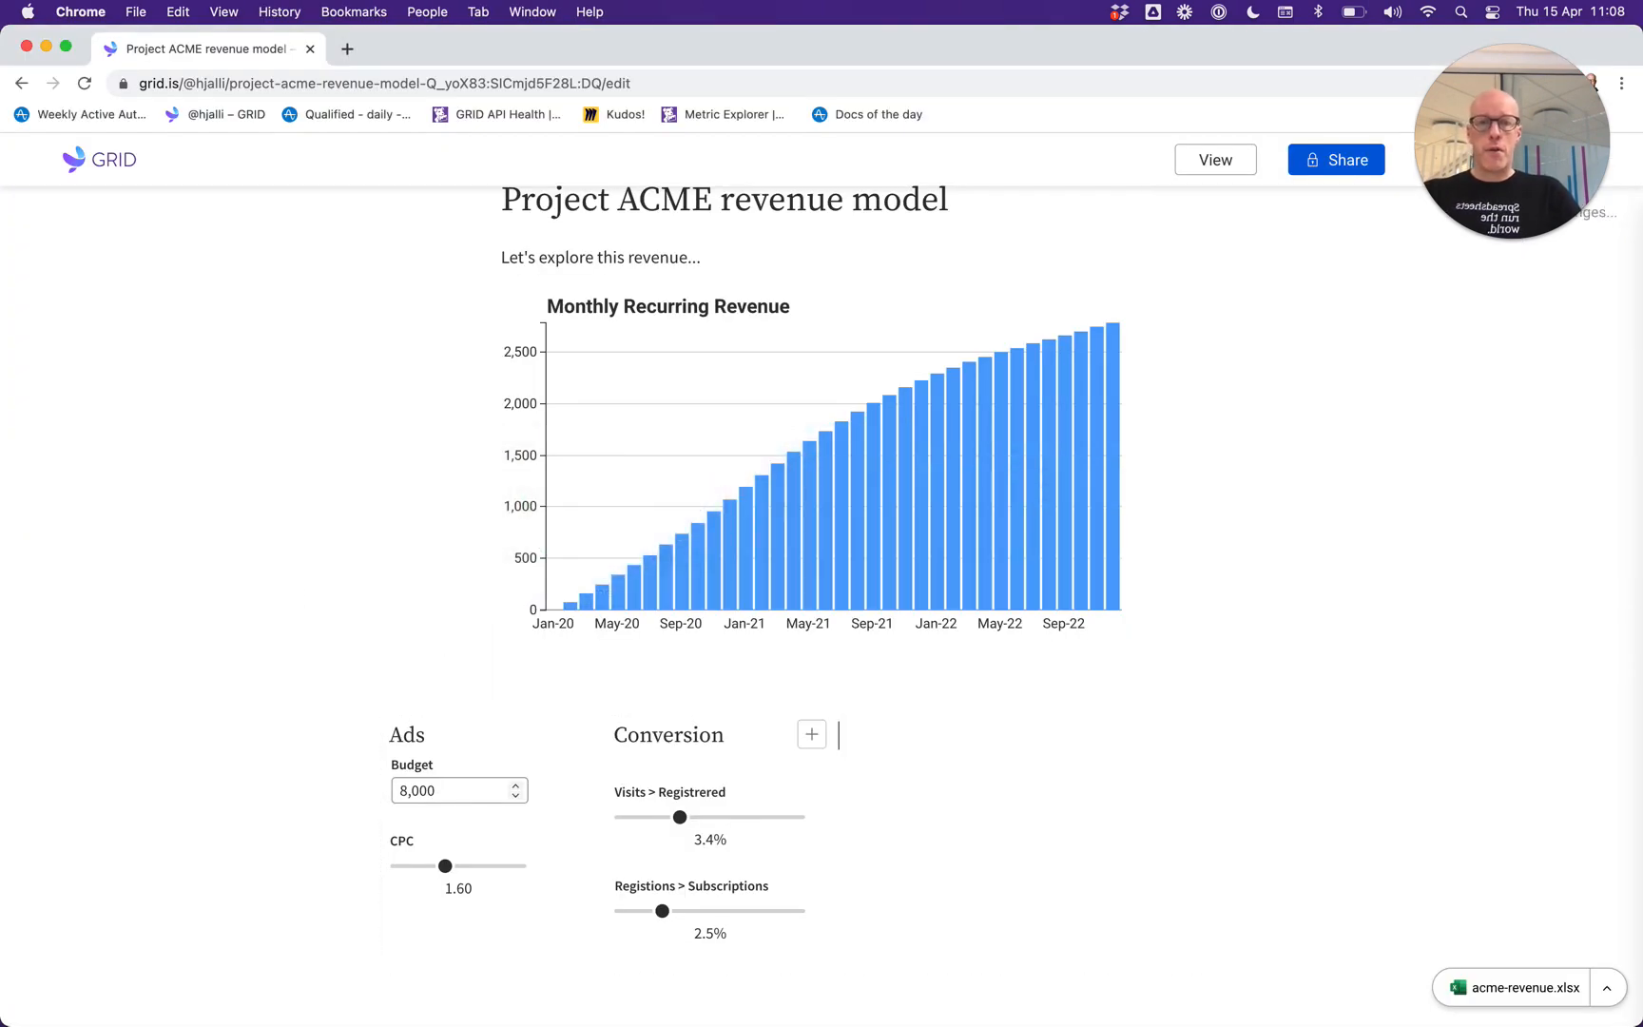
{"action": "type", "text": "C"}
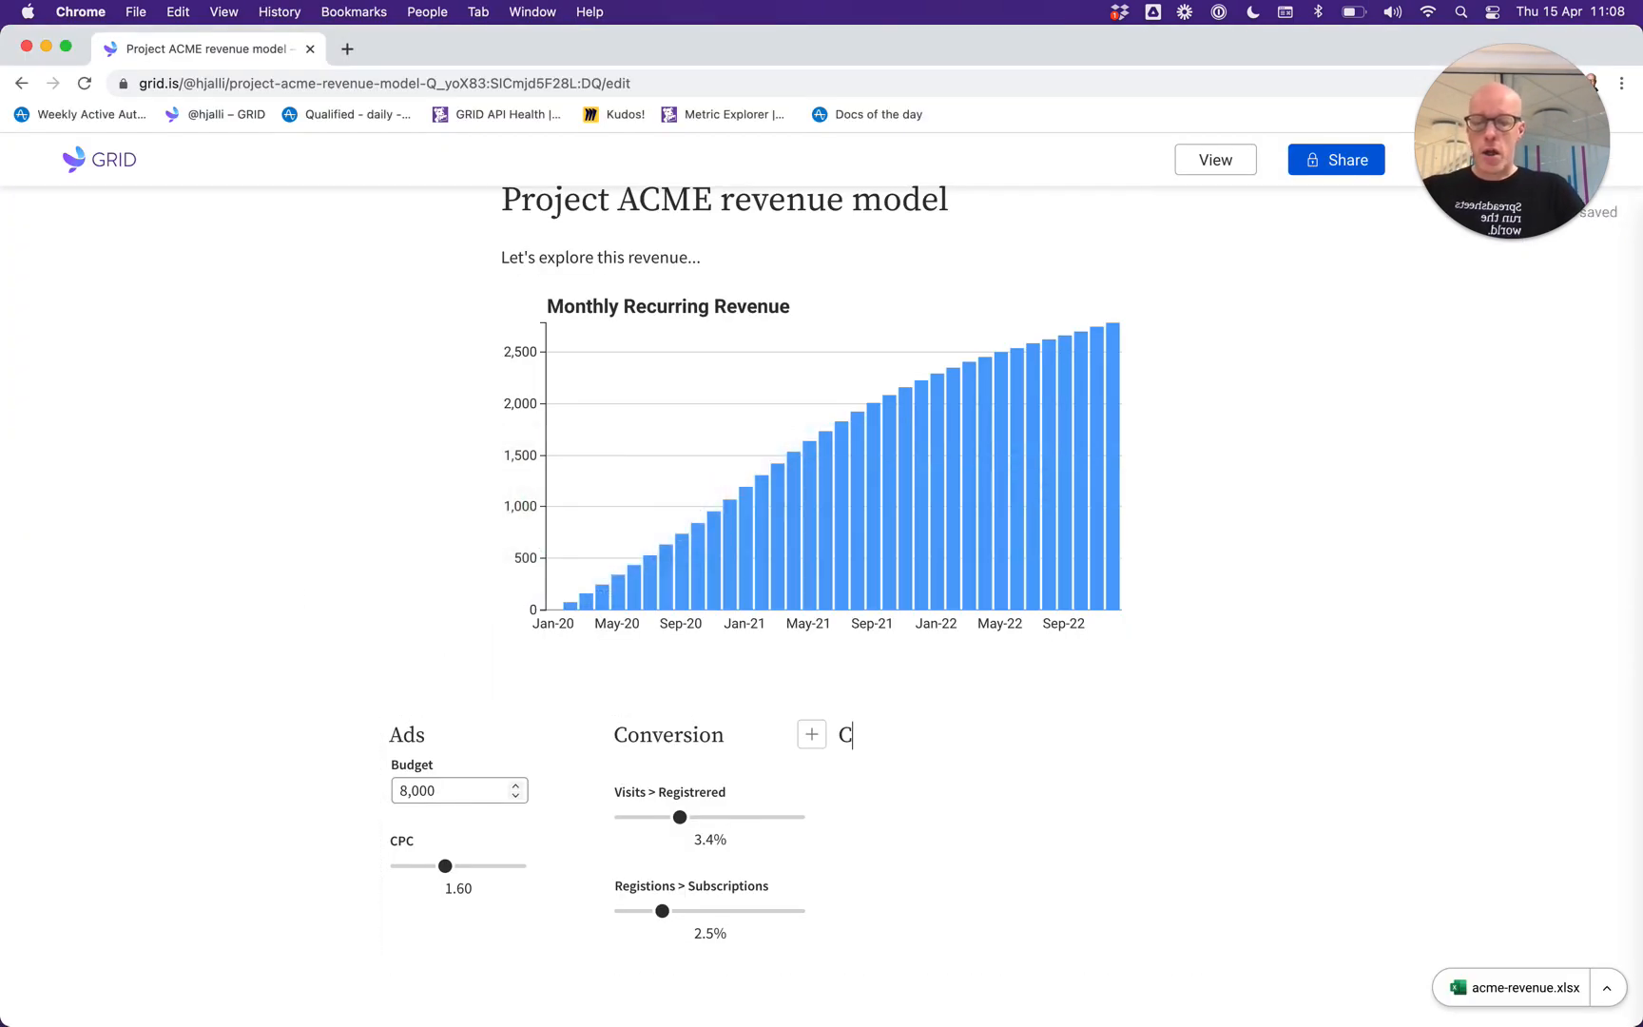
{"action": "type", "text": "hurn"}
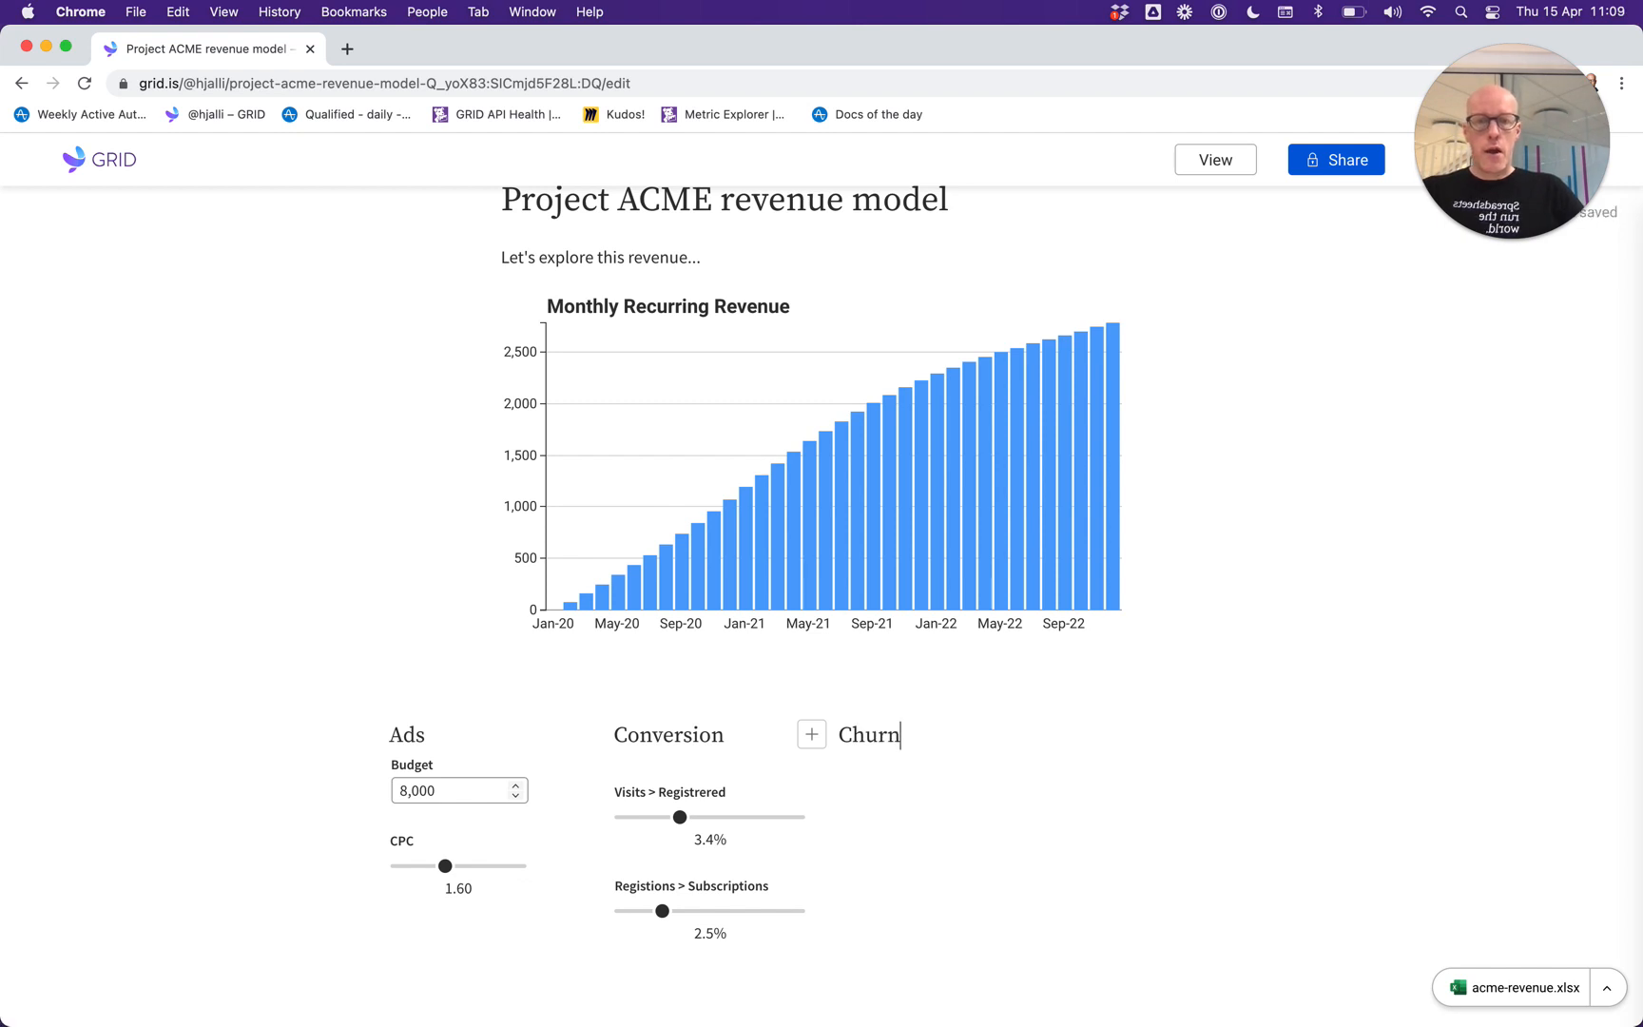
{"action": "key", "text": "Return"}
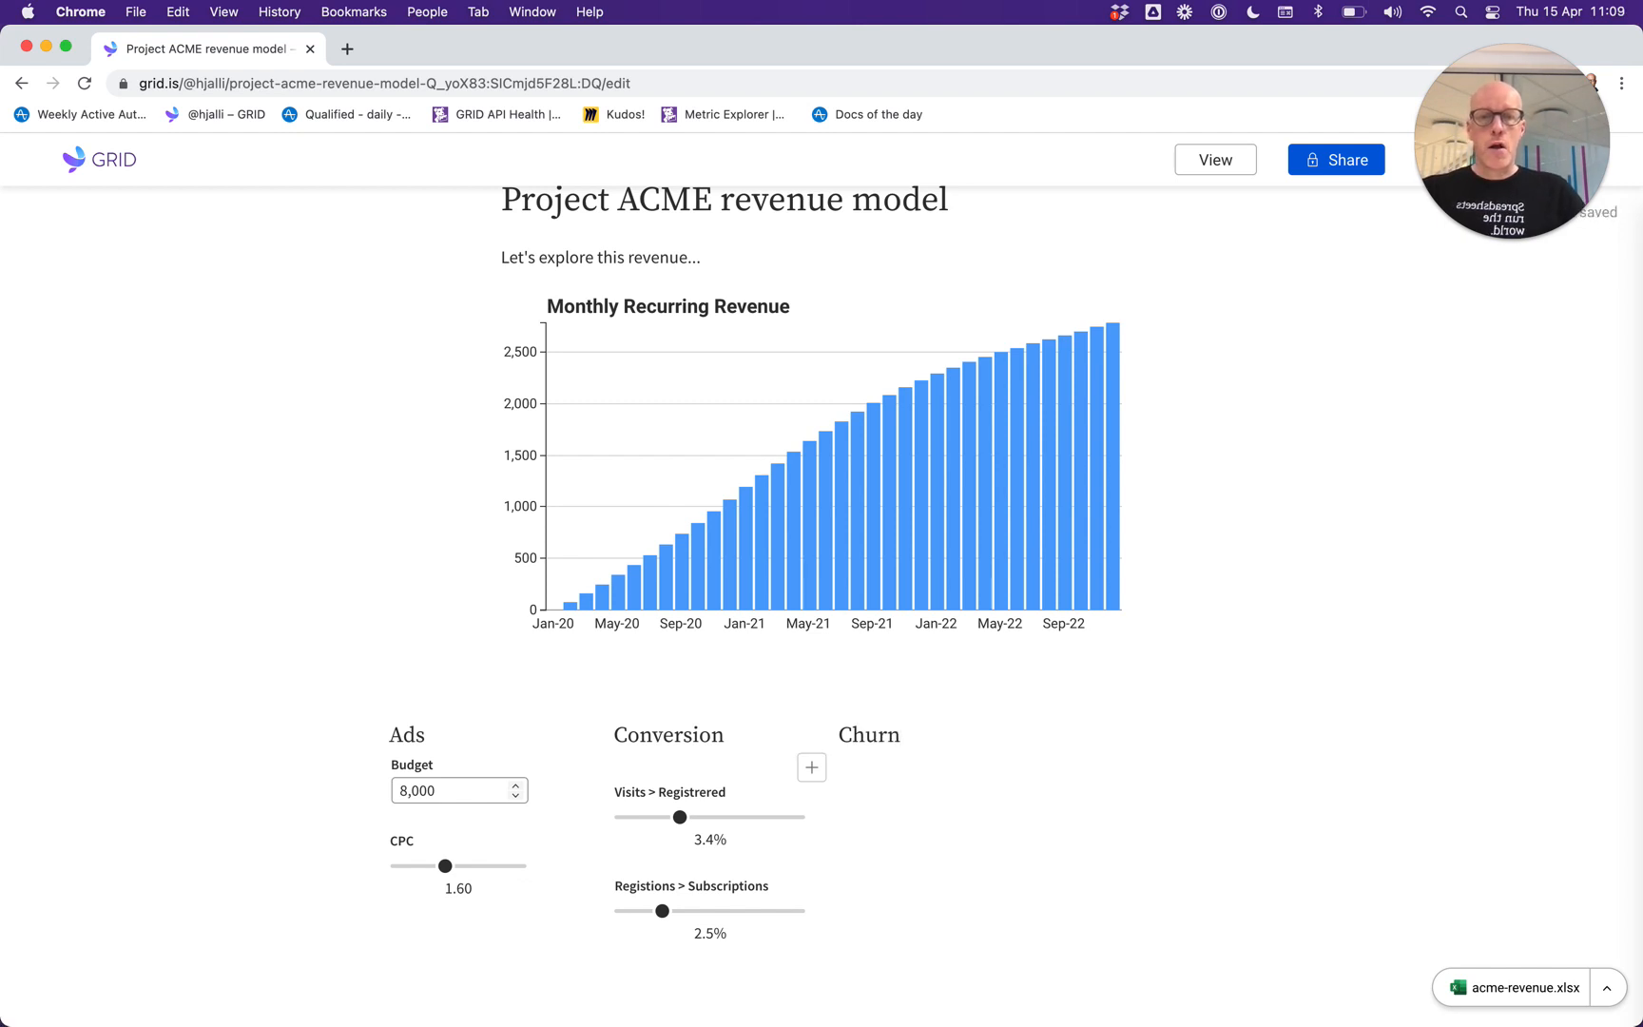
Look up the churn rate's cell in Excel, and insert a slider under the Churn heading in the GRID document with target cell =B16.
{"action": "key", "text": "super+Tab"}
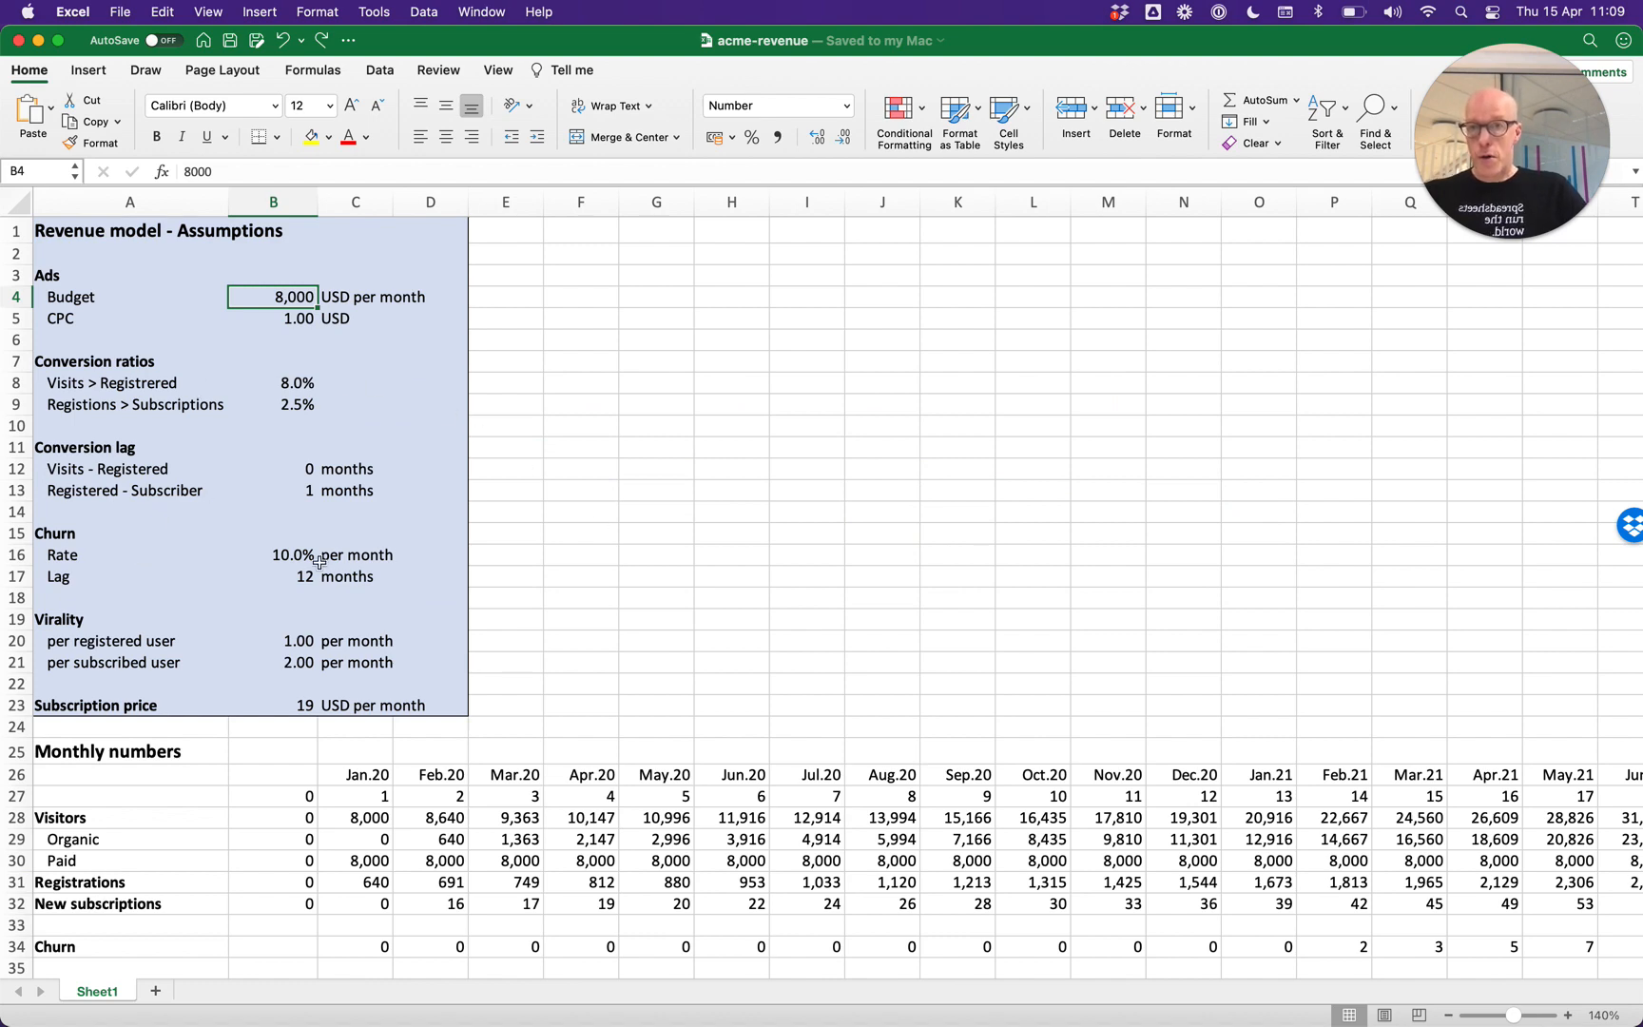
{"action": "key", "text": "super+Tab"}
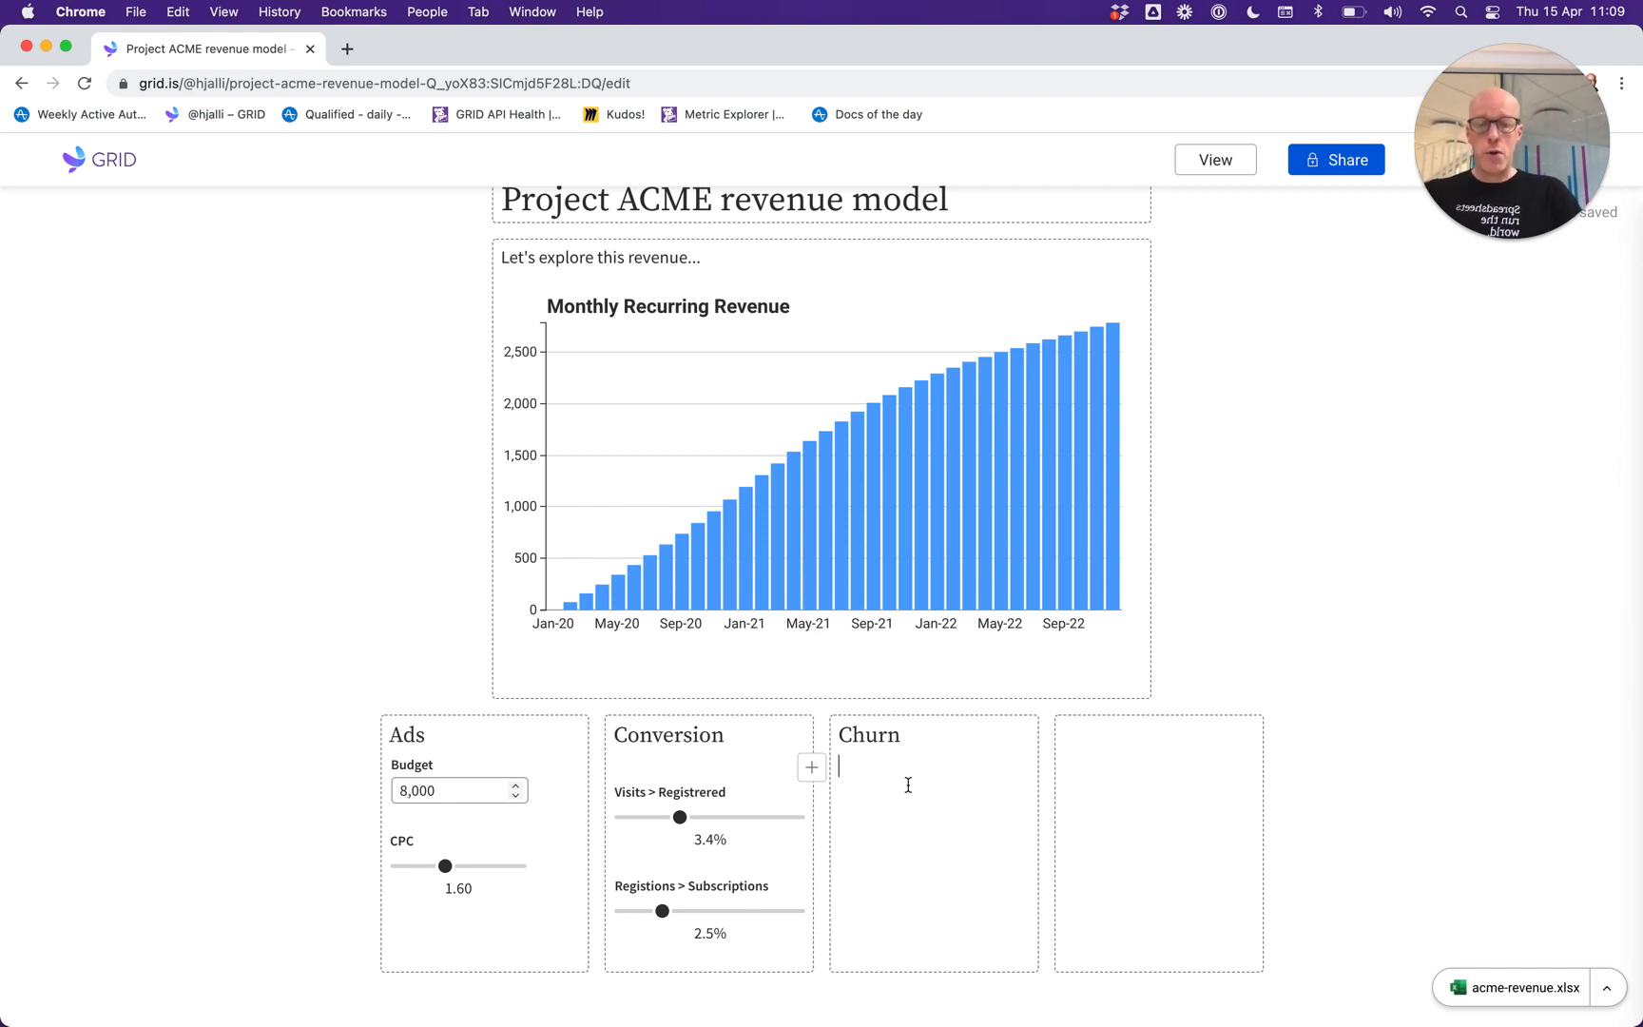
{"action": "type", "text": "/"}
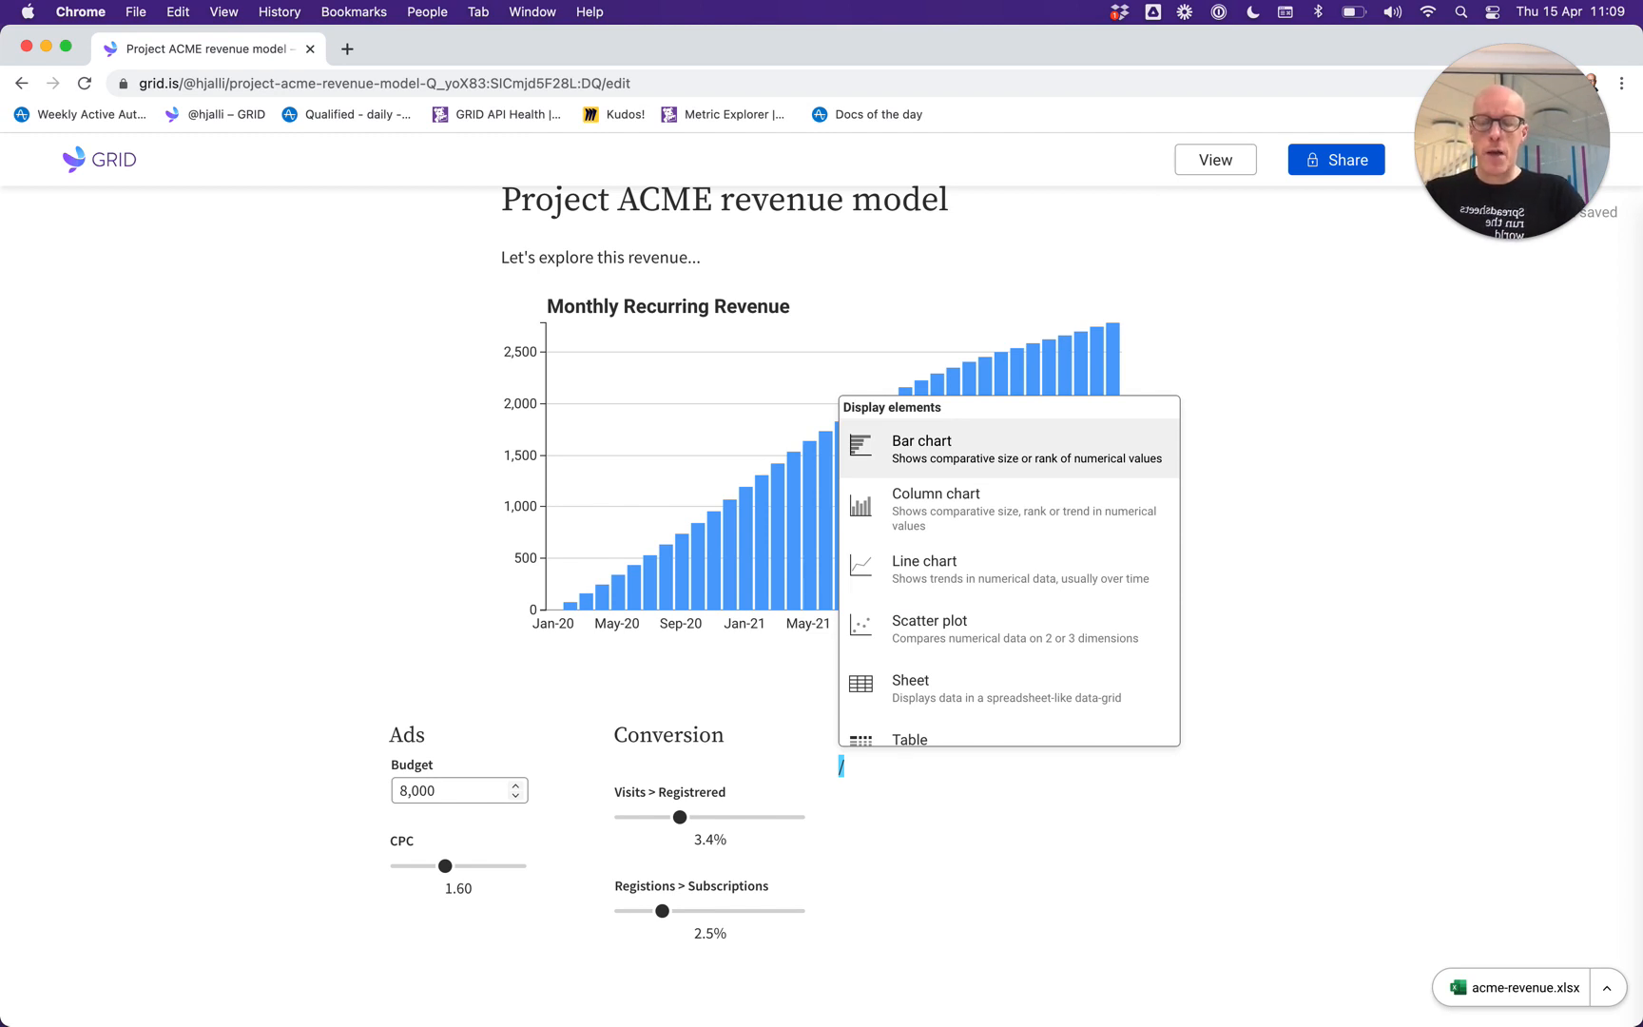
{"action": "type", "text": "s"}
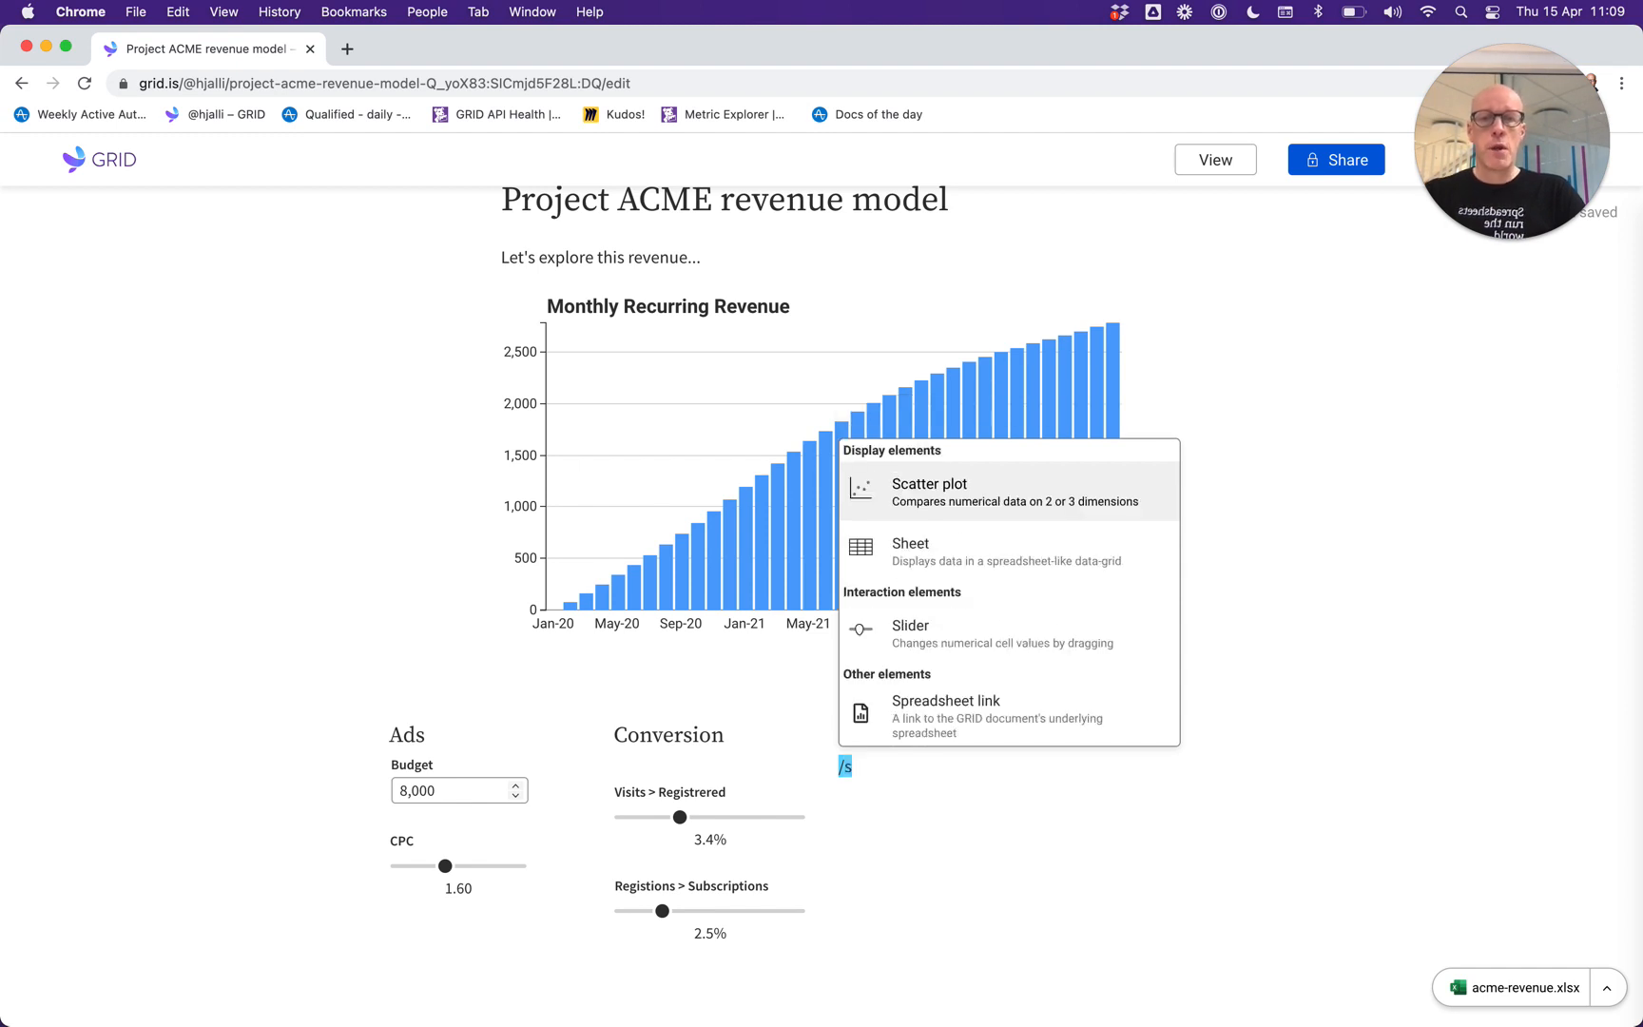
{"action": "type", "text": "l"}
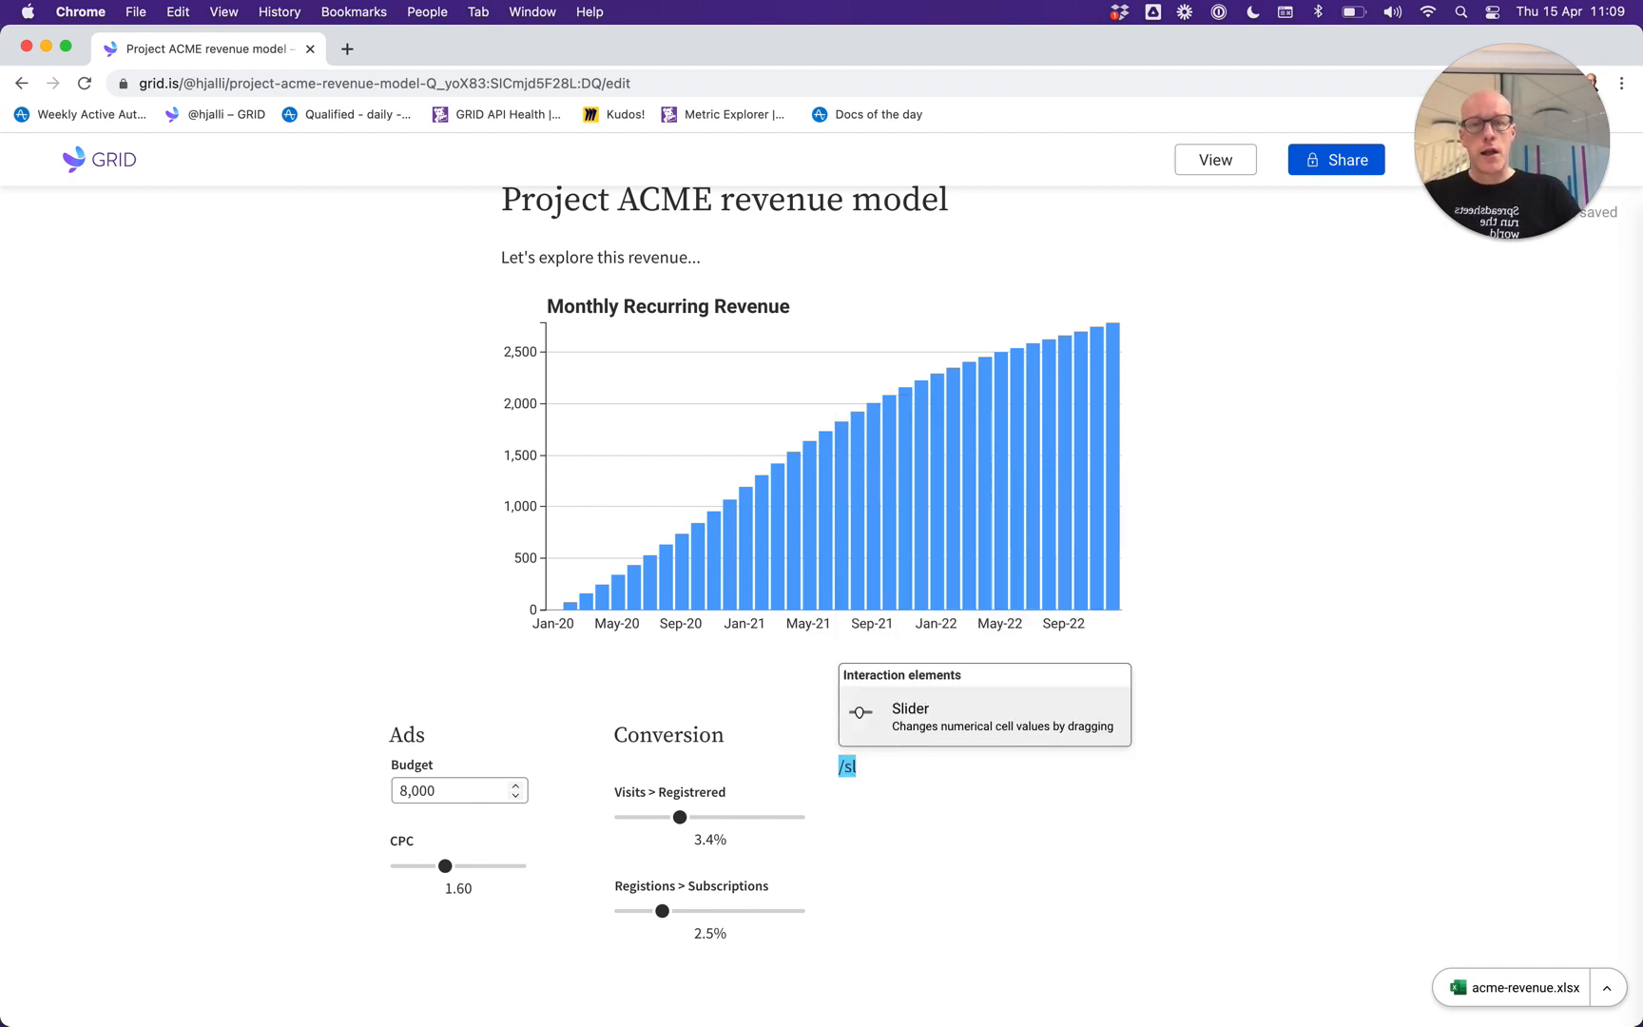
{"action": "key", "text": "Return"}
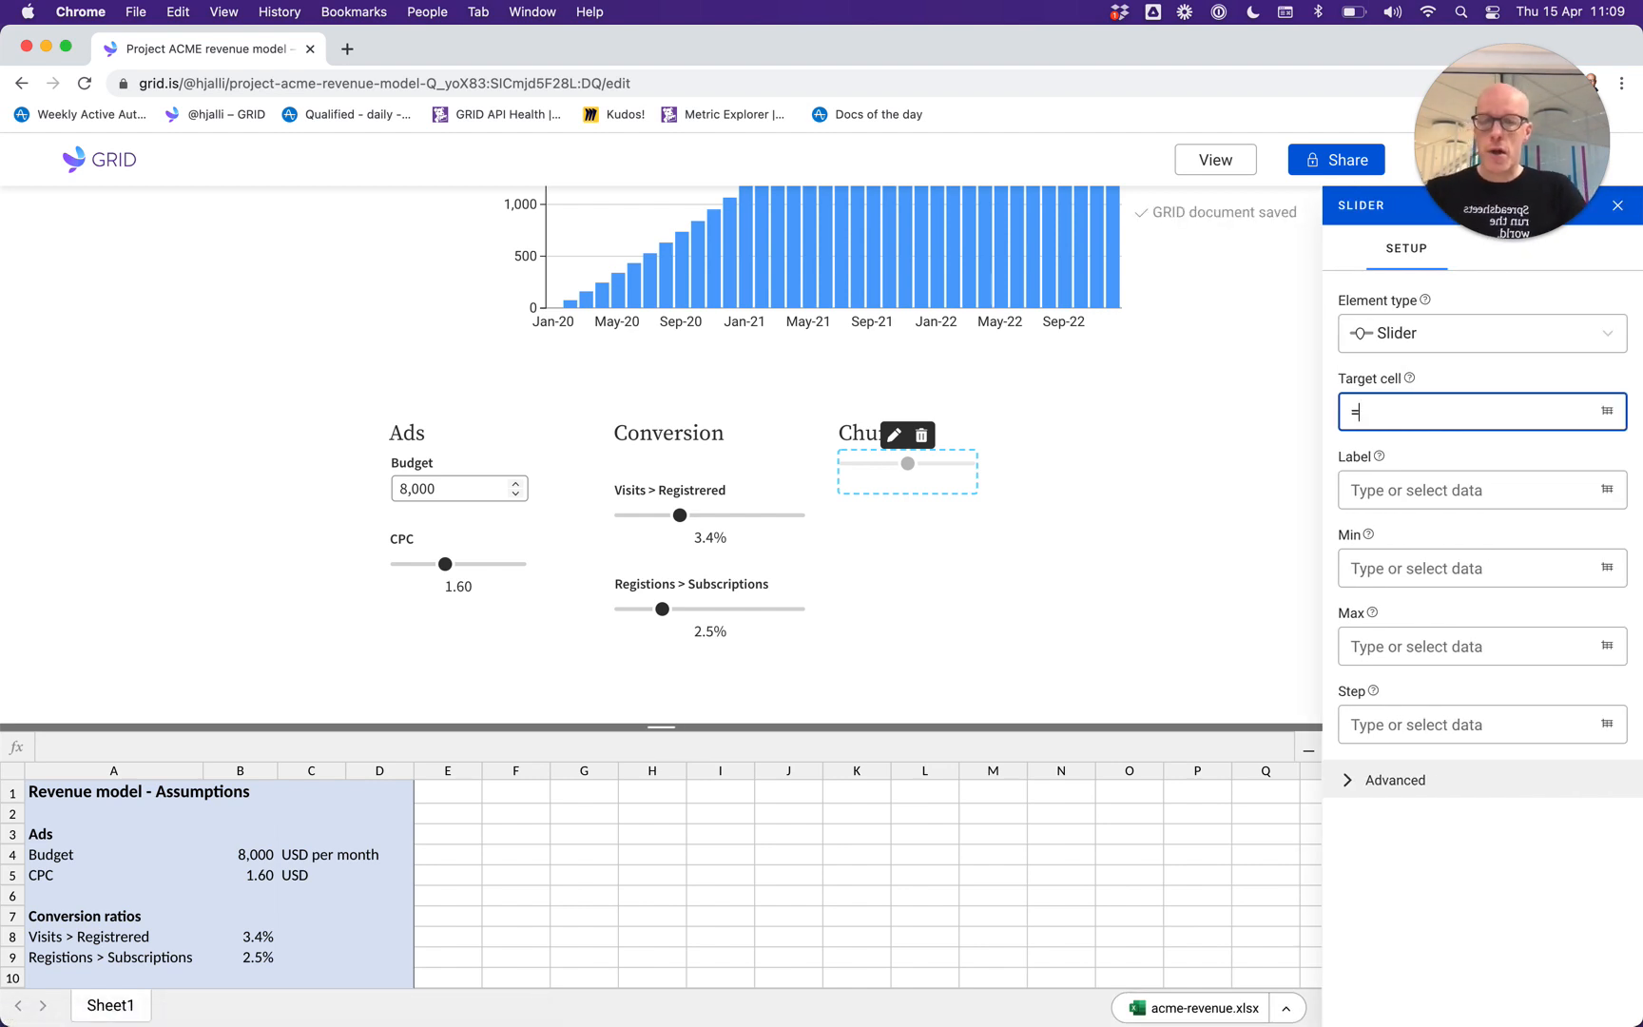
{"action": "key", "text": "super+Tab"}
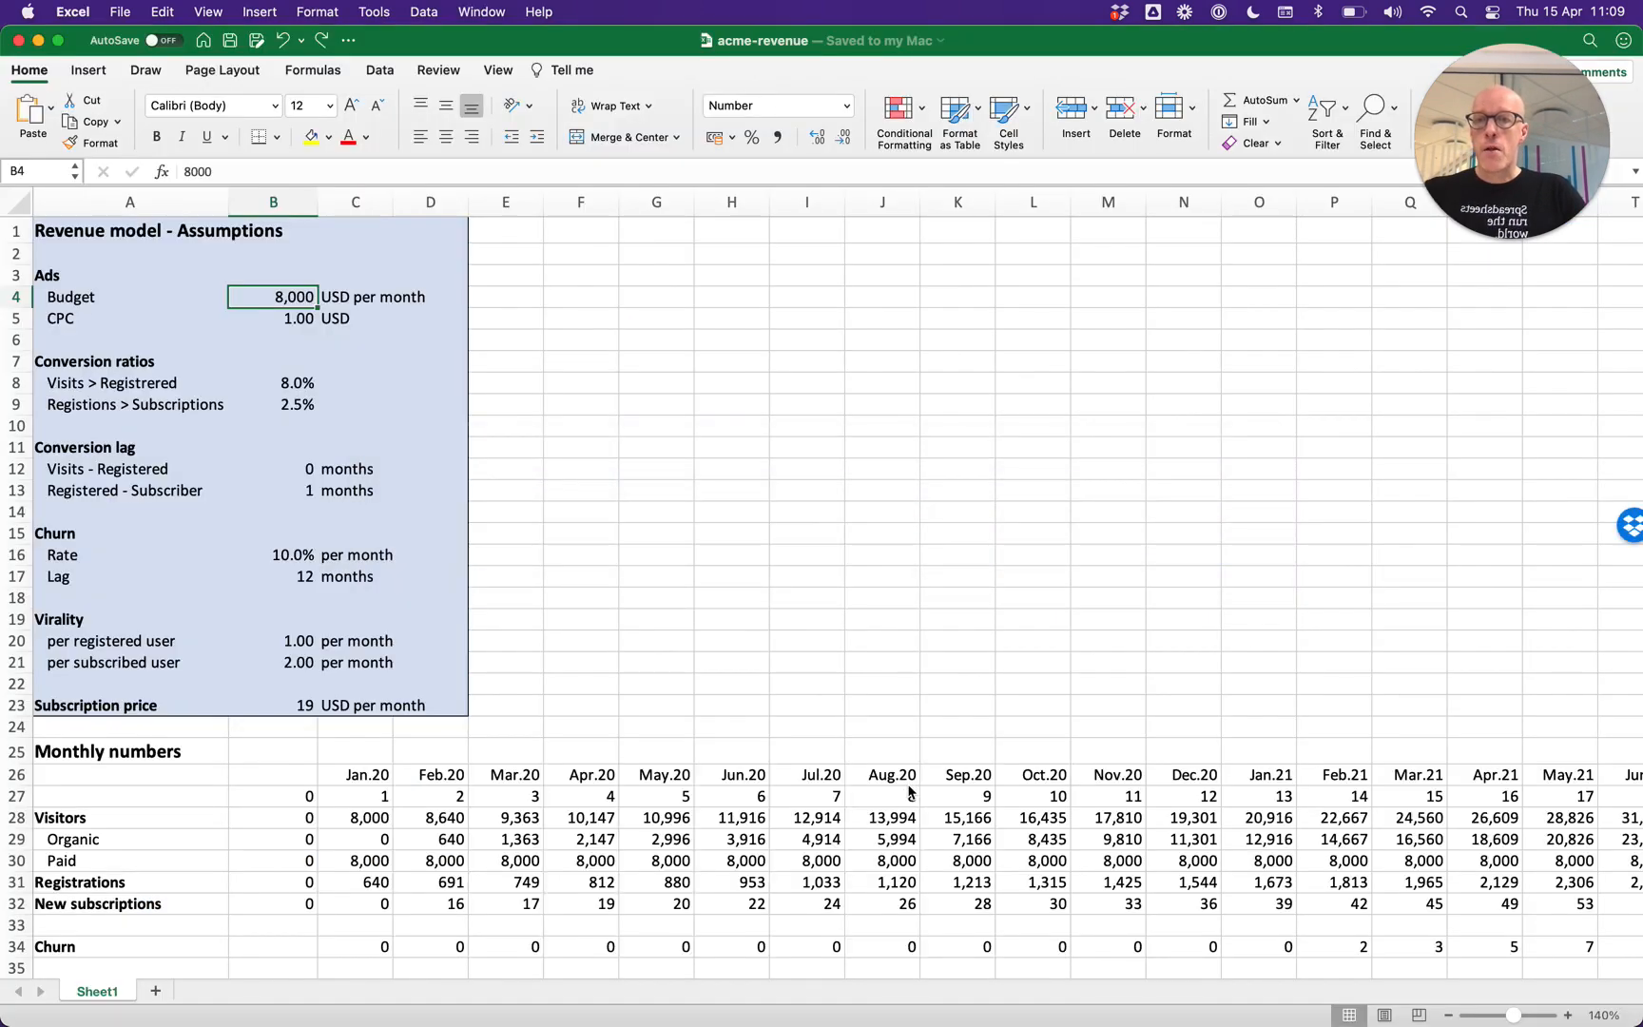
{"action": "key", "text": "super+Tab"}
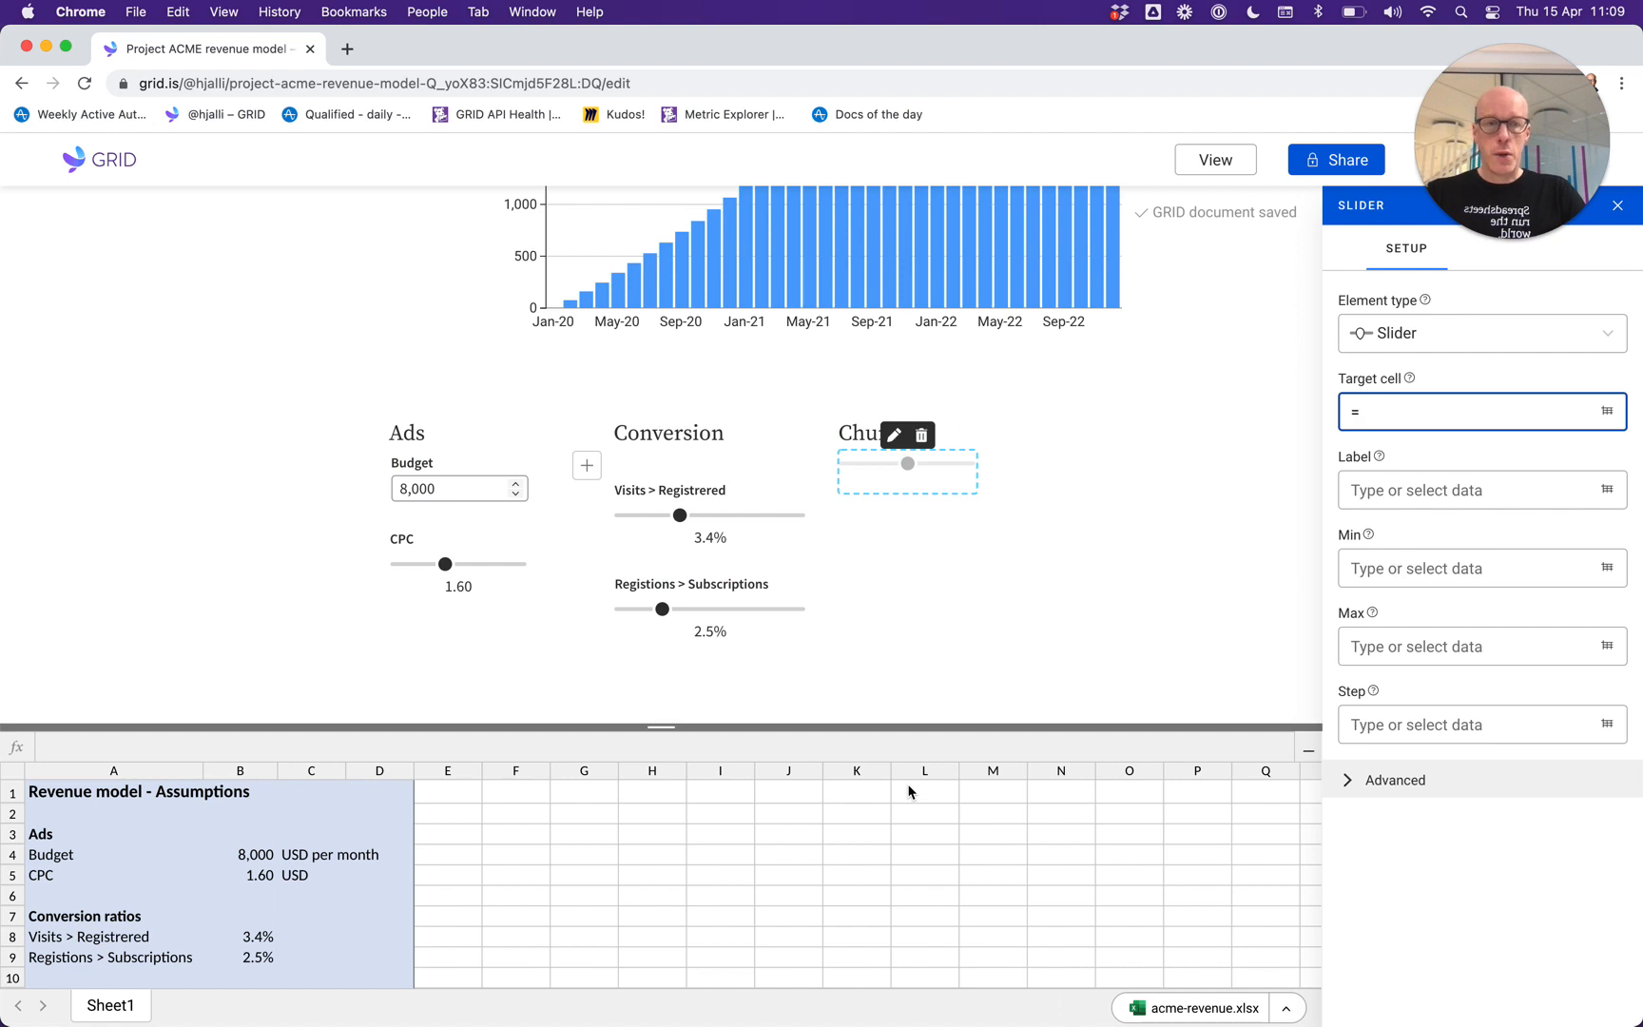
{"action": "type", "text": "B16"}
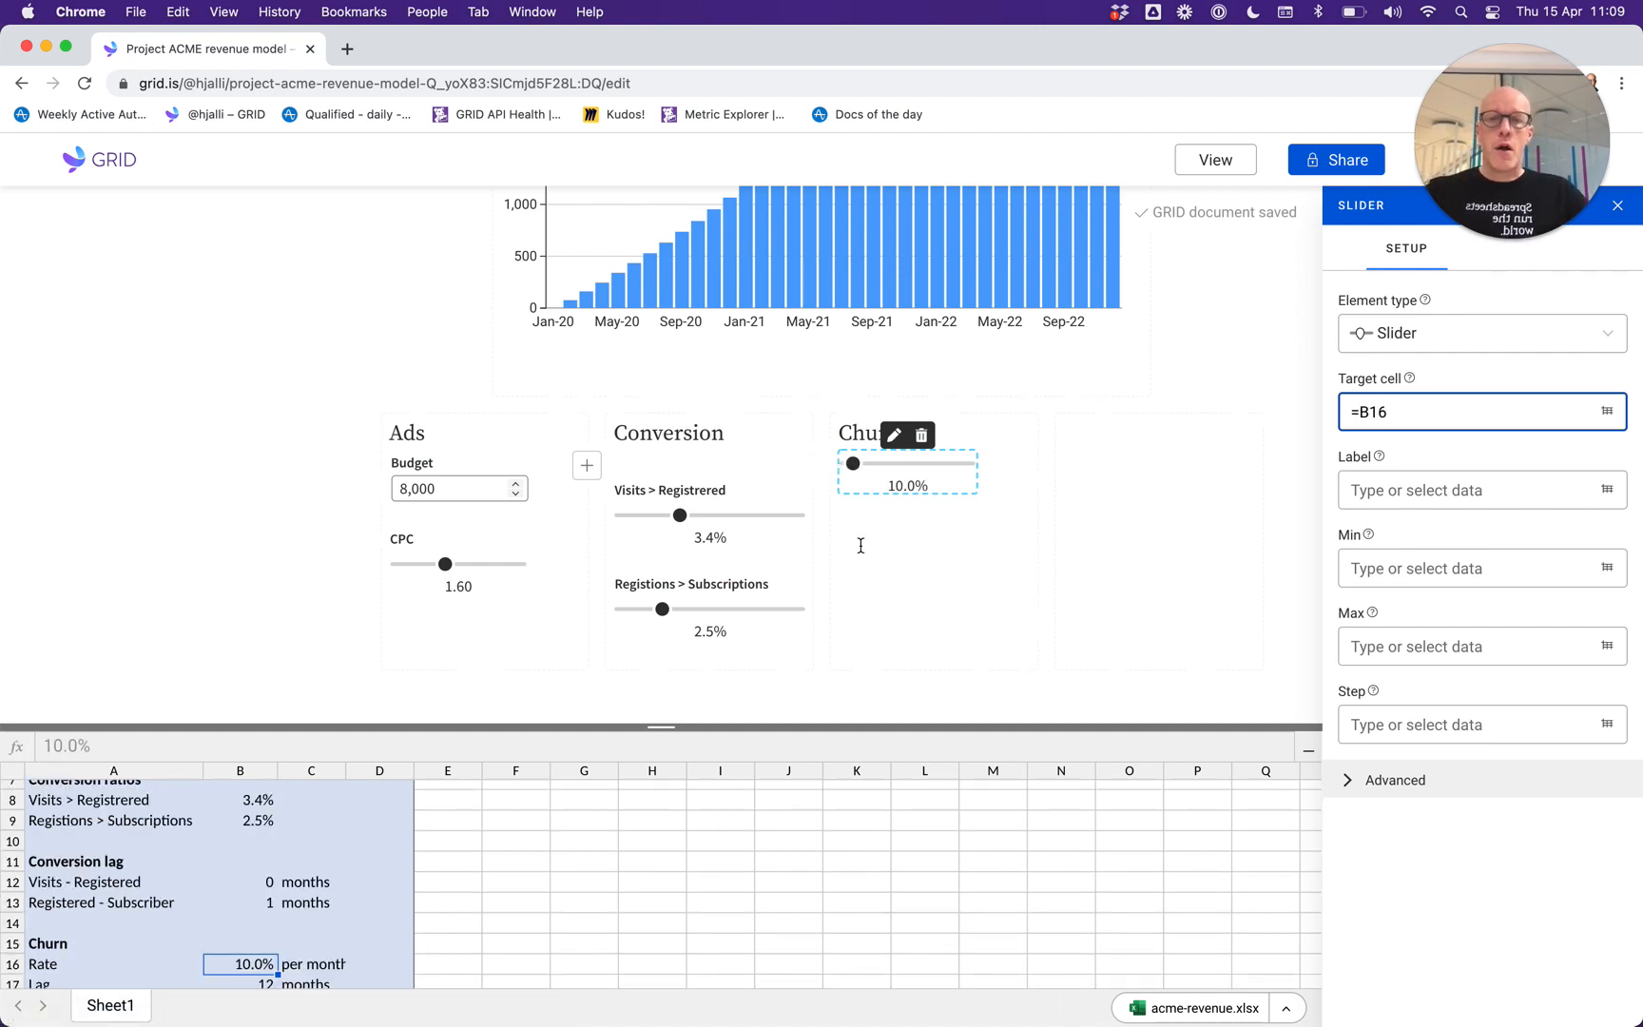
Give the Churn slider a minimum of 0, a maximum of 40% and a step of 1%, and move it to 6.0%.
{"action": "mouse_move", "coordinate": [857, 468]}
{"action": "left_mouse_down"}
{"action": "mouse_move", "coordinate": [946, 464]}
{"action": "mouse_move", "coordinate": [854, 464]}
{"action": "left_mouse_up"}
{"action": "left_click", "coordinate": [1386, 653]}
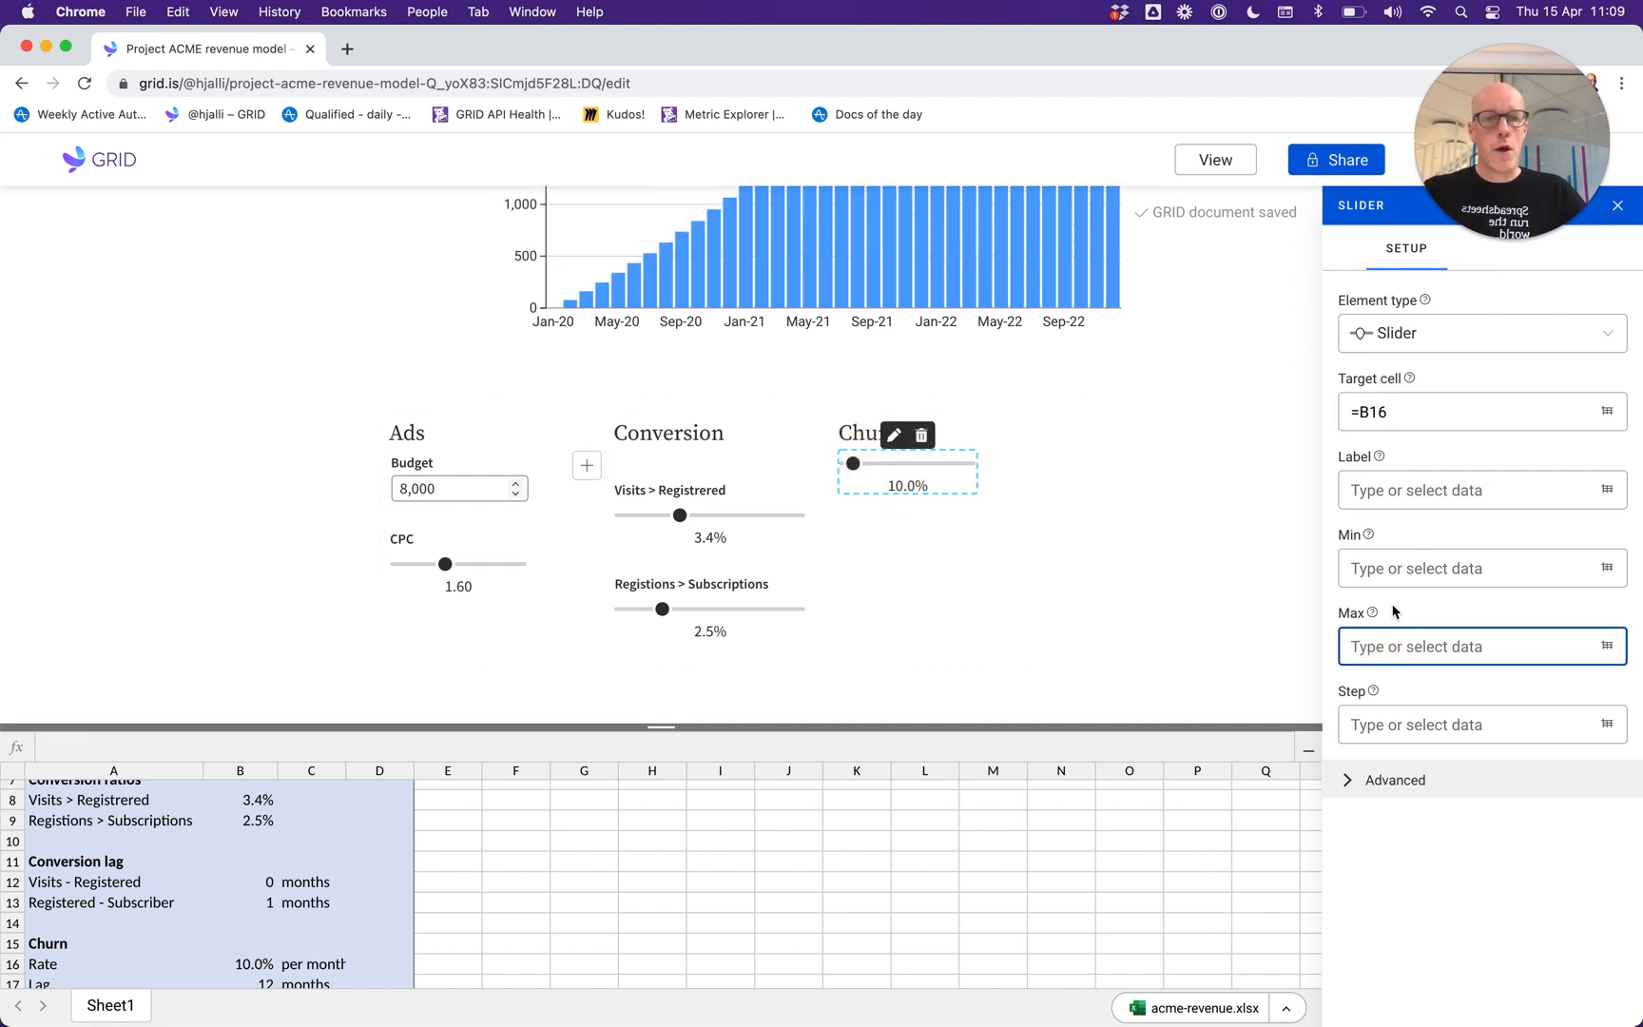
{"action": "left_click", "coordinate": [1378, 575]}
{"action": "type", "text": "0"}
{"action": "left_click", "coordinate": [1377, 644]}
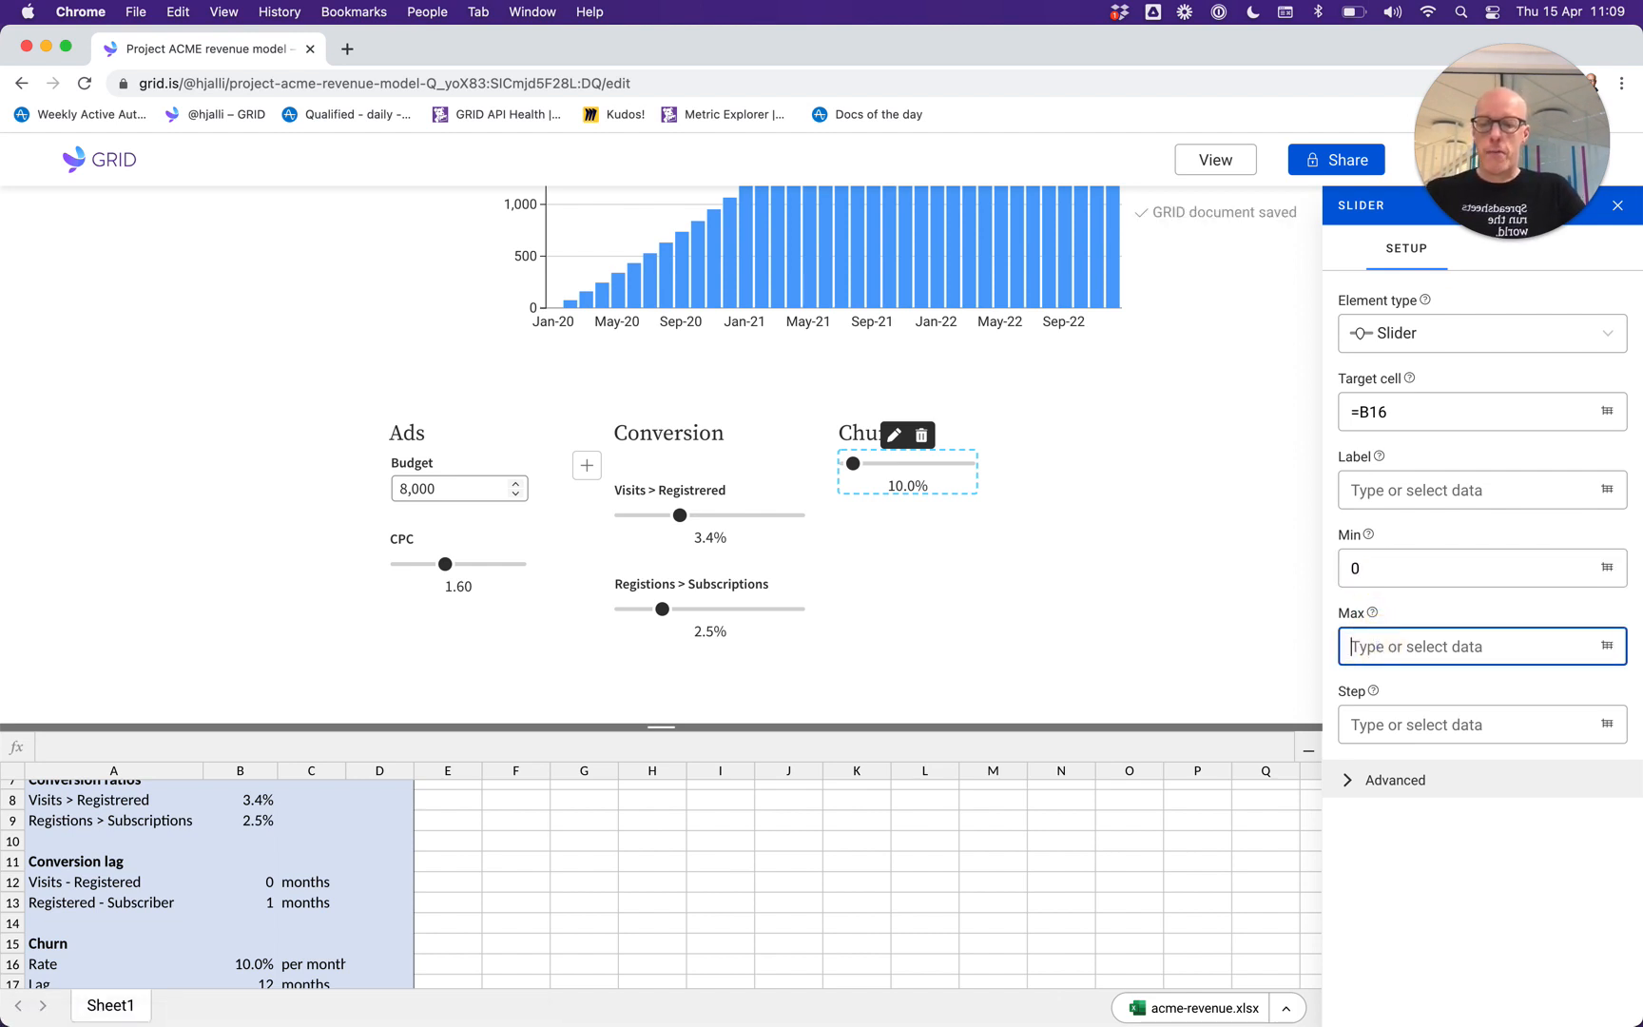
{"action": "type", "text": "40%"}
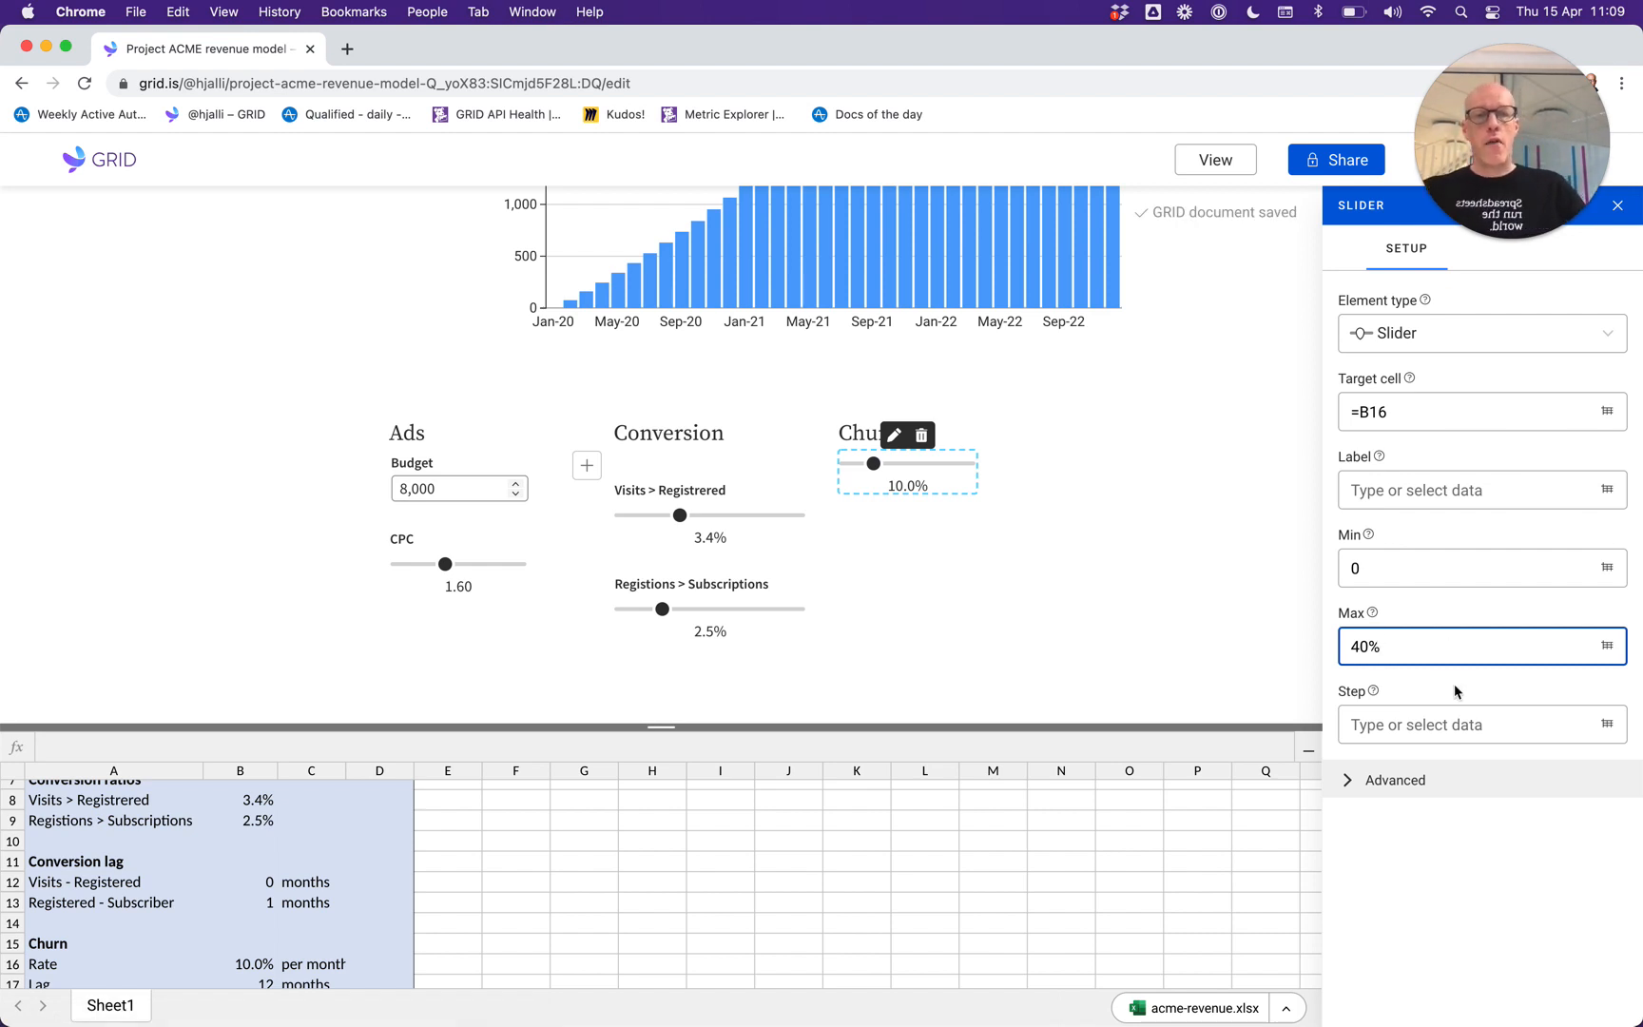
{"action": "left_click", "coordinate": [1418, 719]}
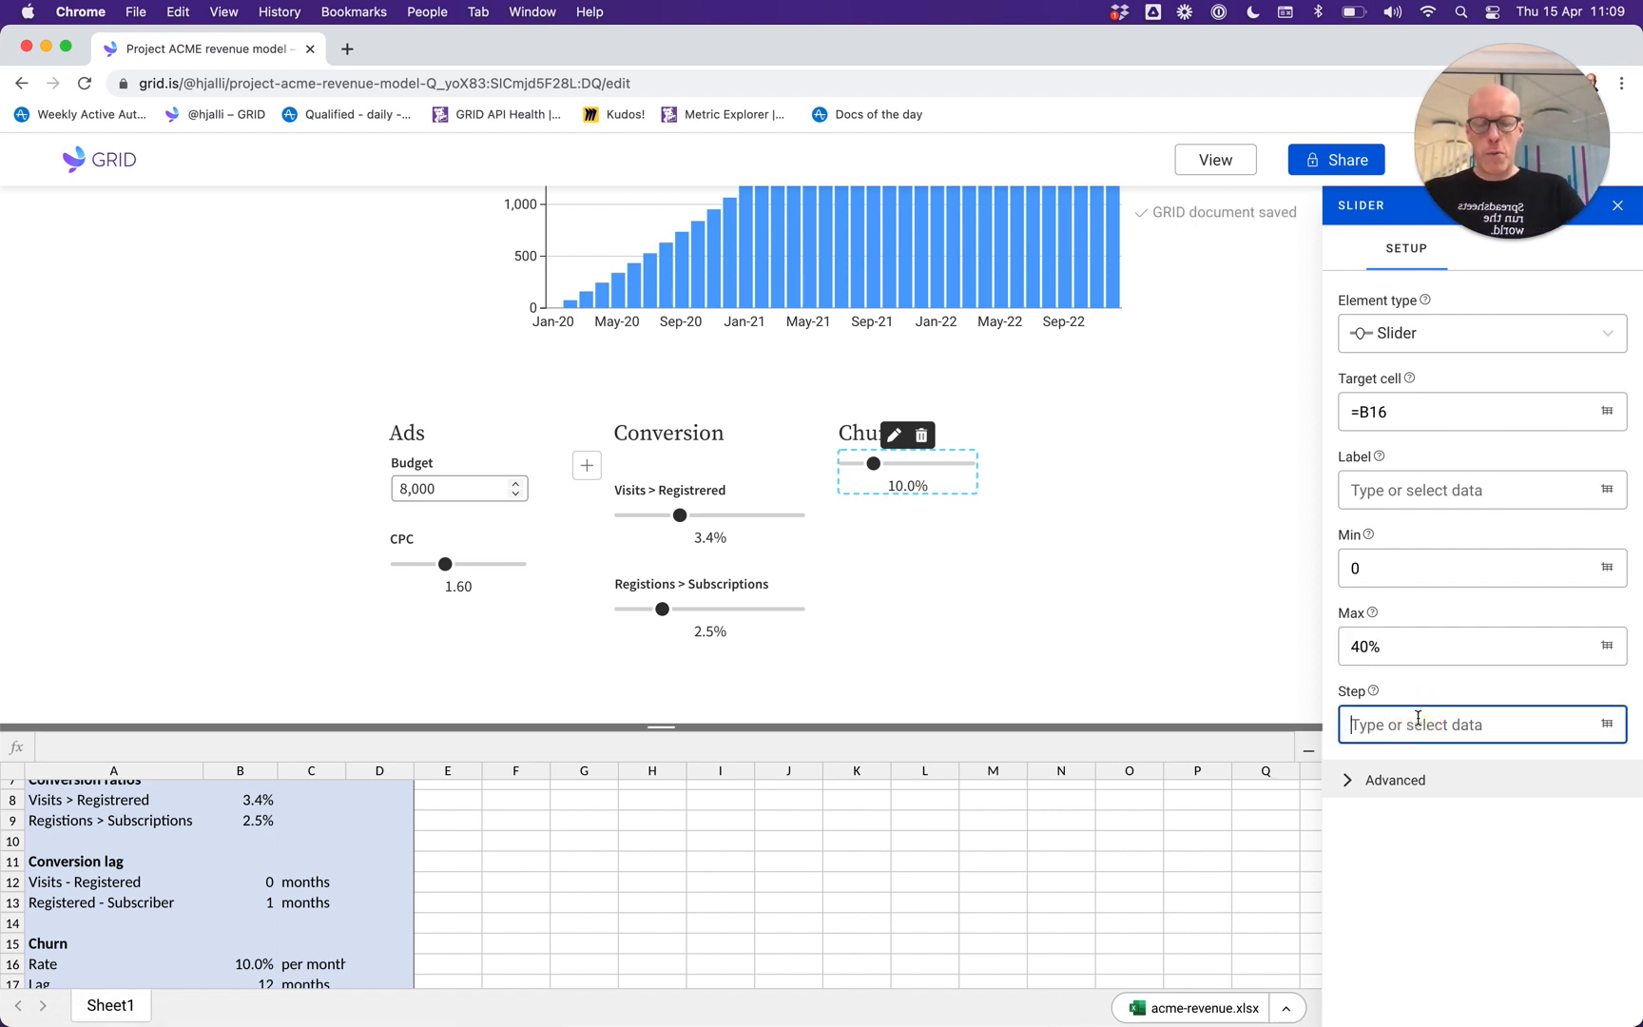
{"action": "type", "text": "1%"}
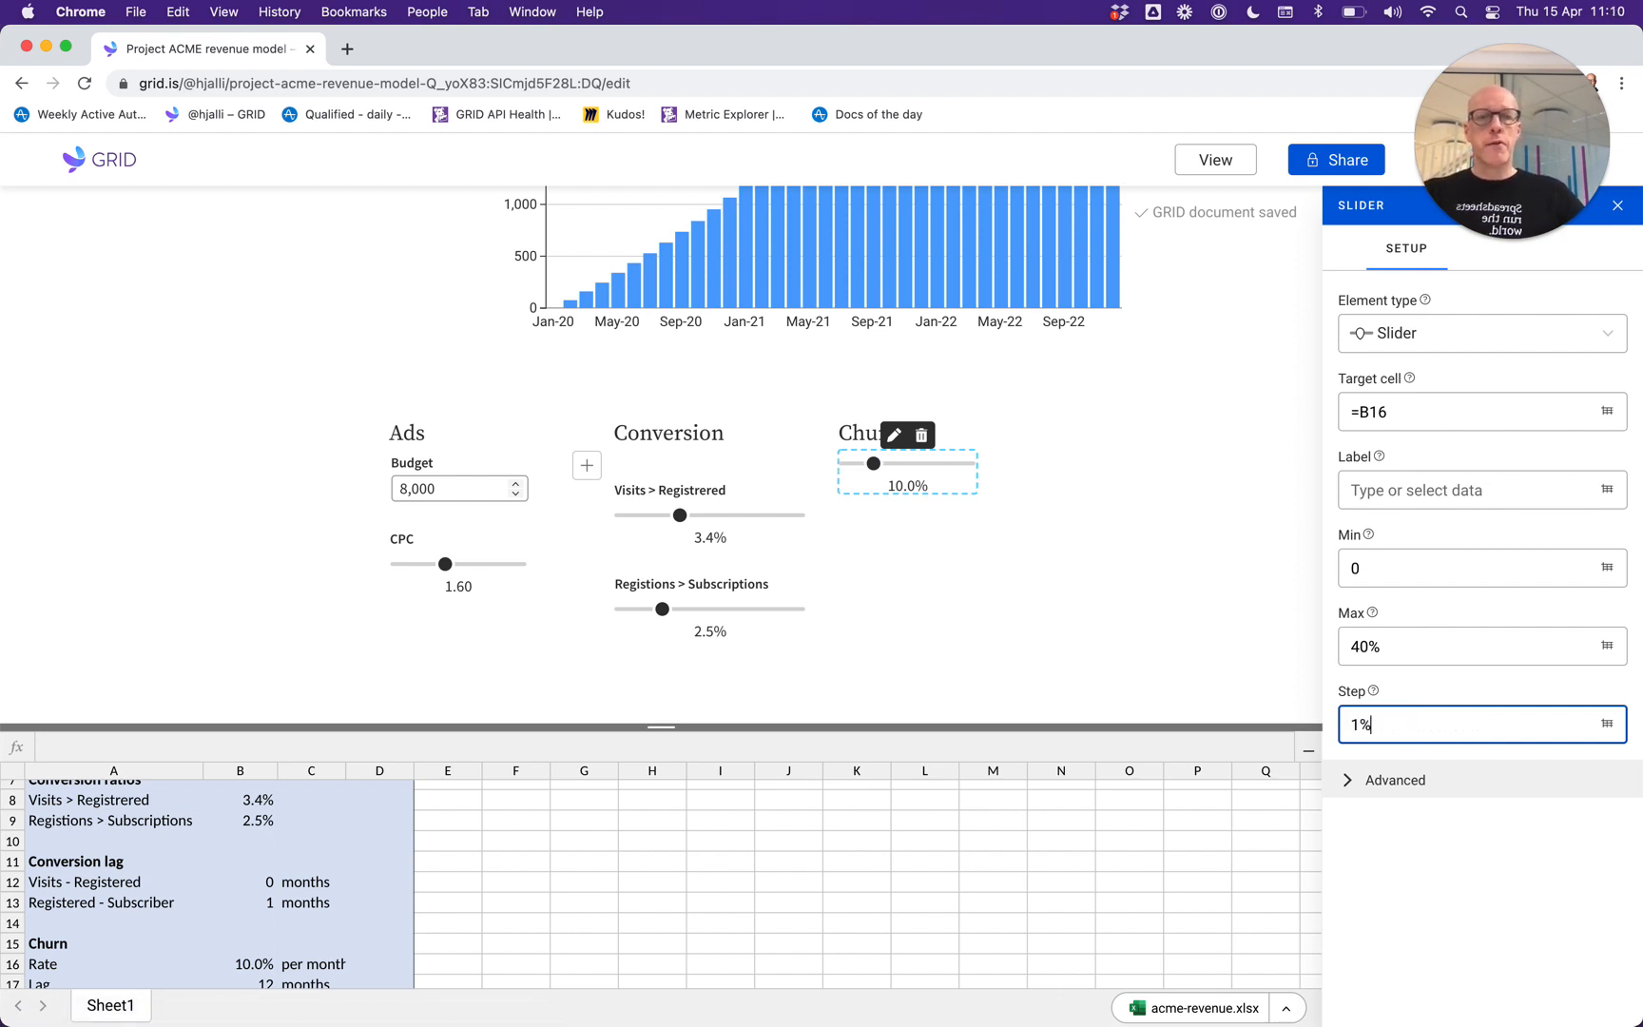
{"action": "mouse_move", "coordinate": [872, 463]}
{"action": "left_mouse_down"}
{"action": "mouse_move", "coordinate": [905, 463]}
{"action": "mouse_move", "coordinate": [860, 463]}
{"action": "left_mouse_up"}
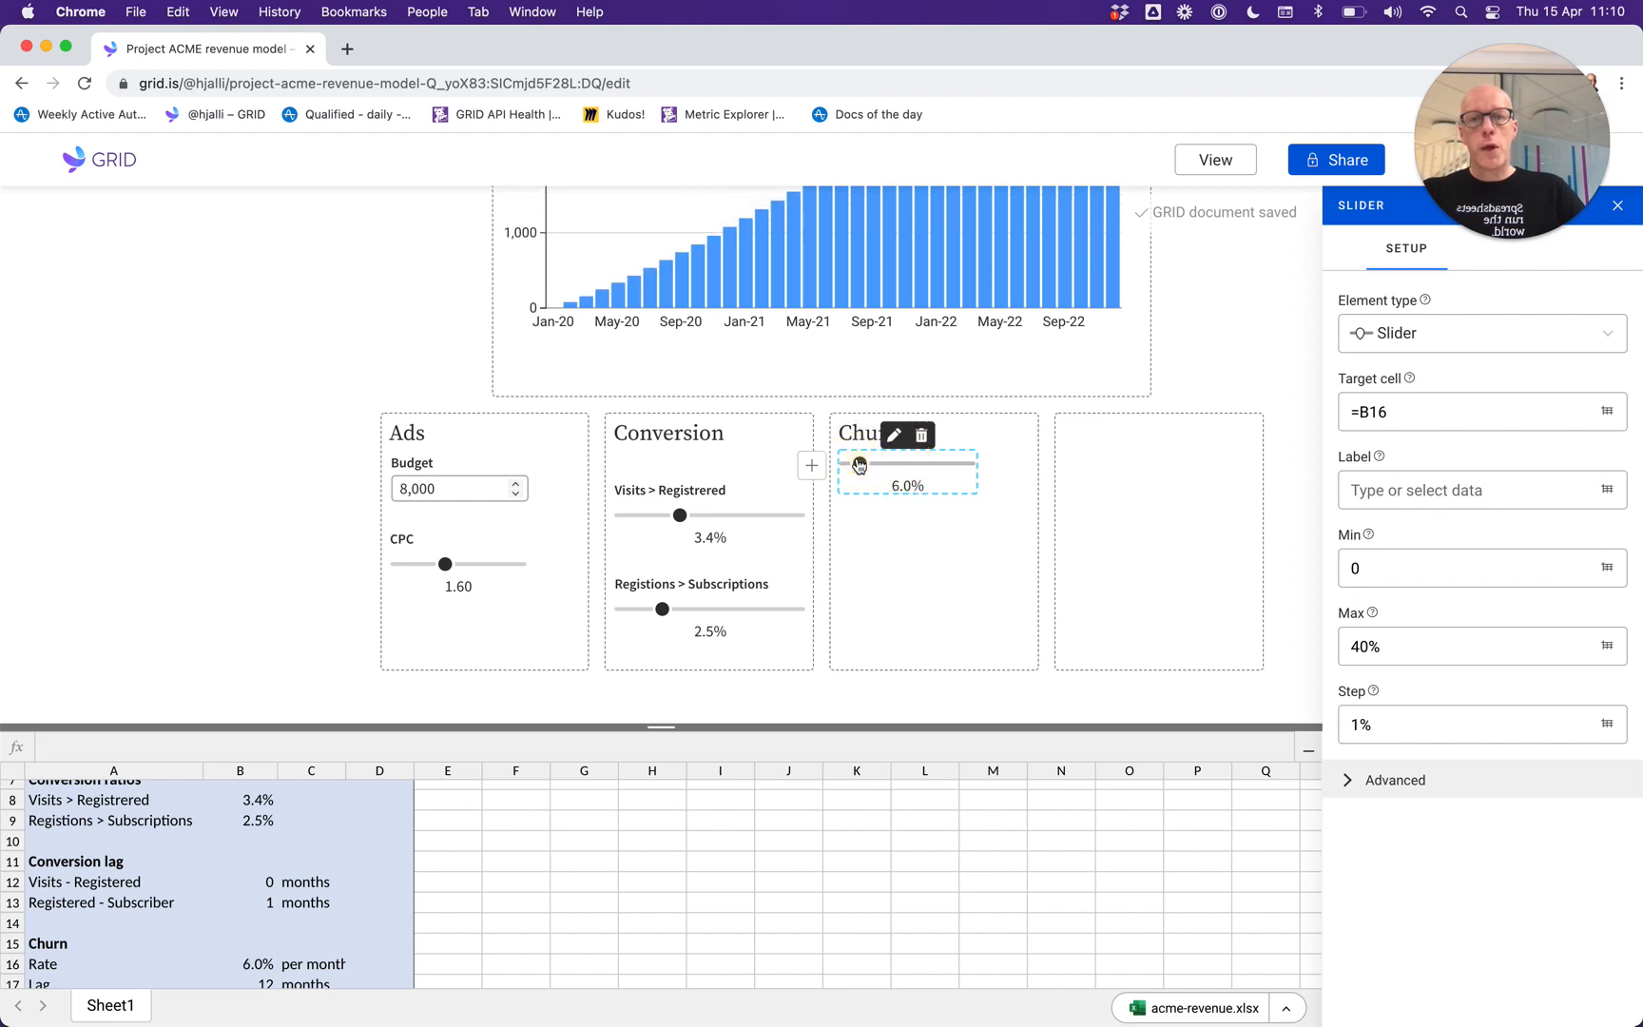
Check the assumptions in Excel, and insert a heading reading "Virality" in the fourth column of the GRID document, with a new line below it.
{"action": "left_click", "coordinate": [1095, 442]}
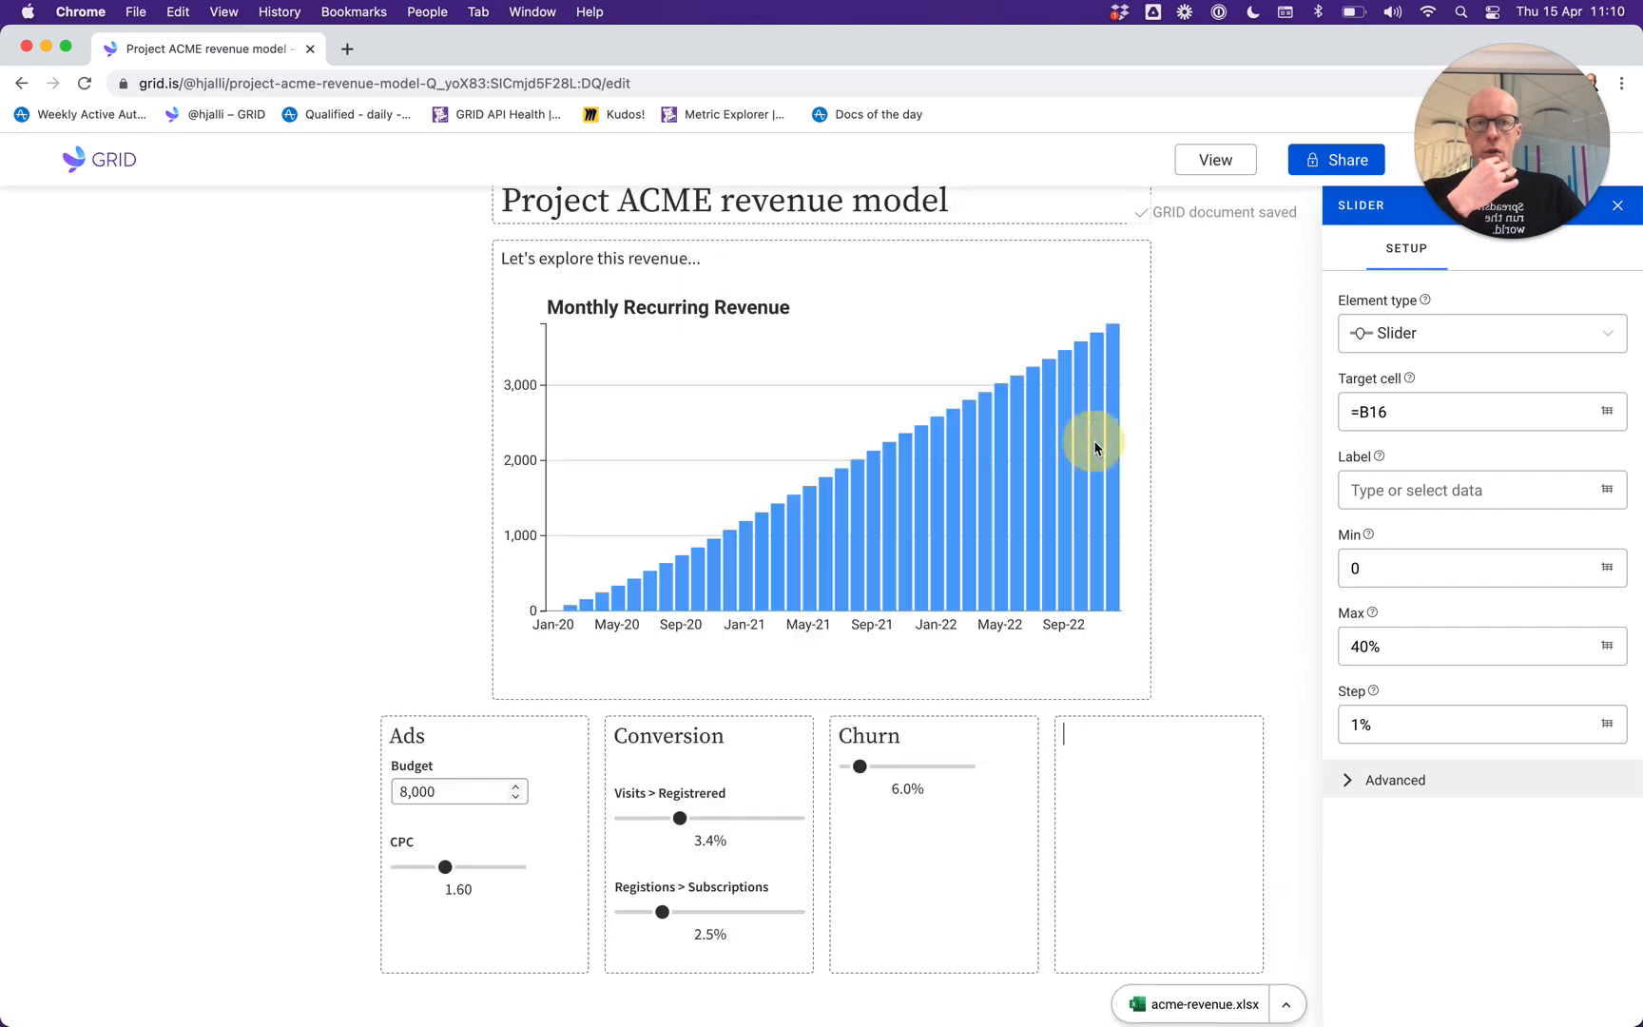
{"action": "key", "text": "super+Tab"}
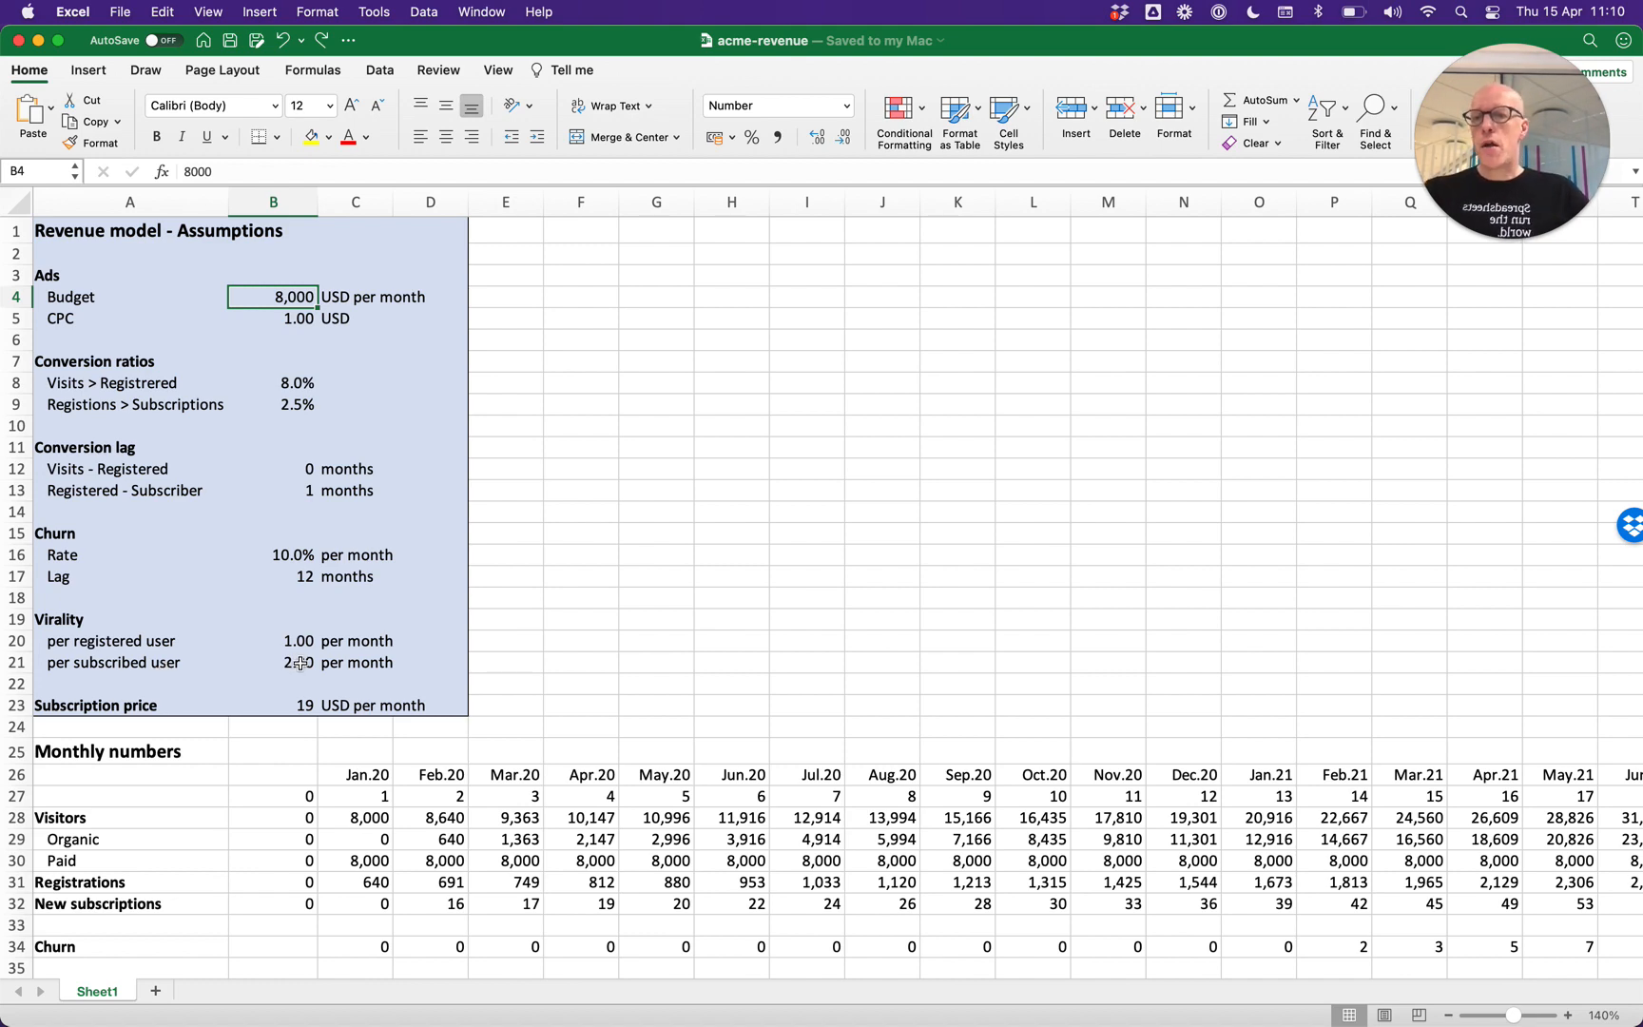
{"action": "key", "text": "super+Tab"}
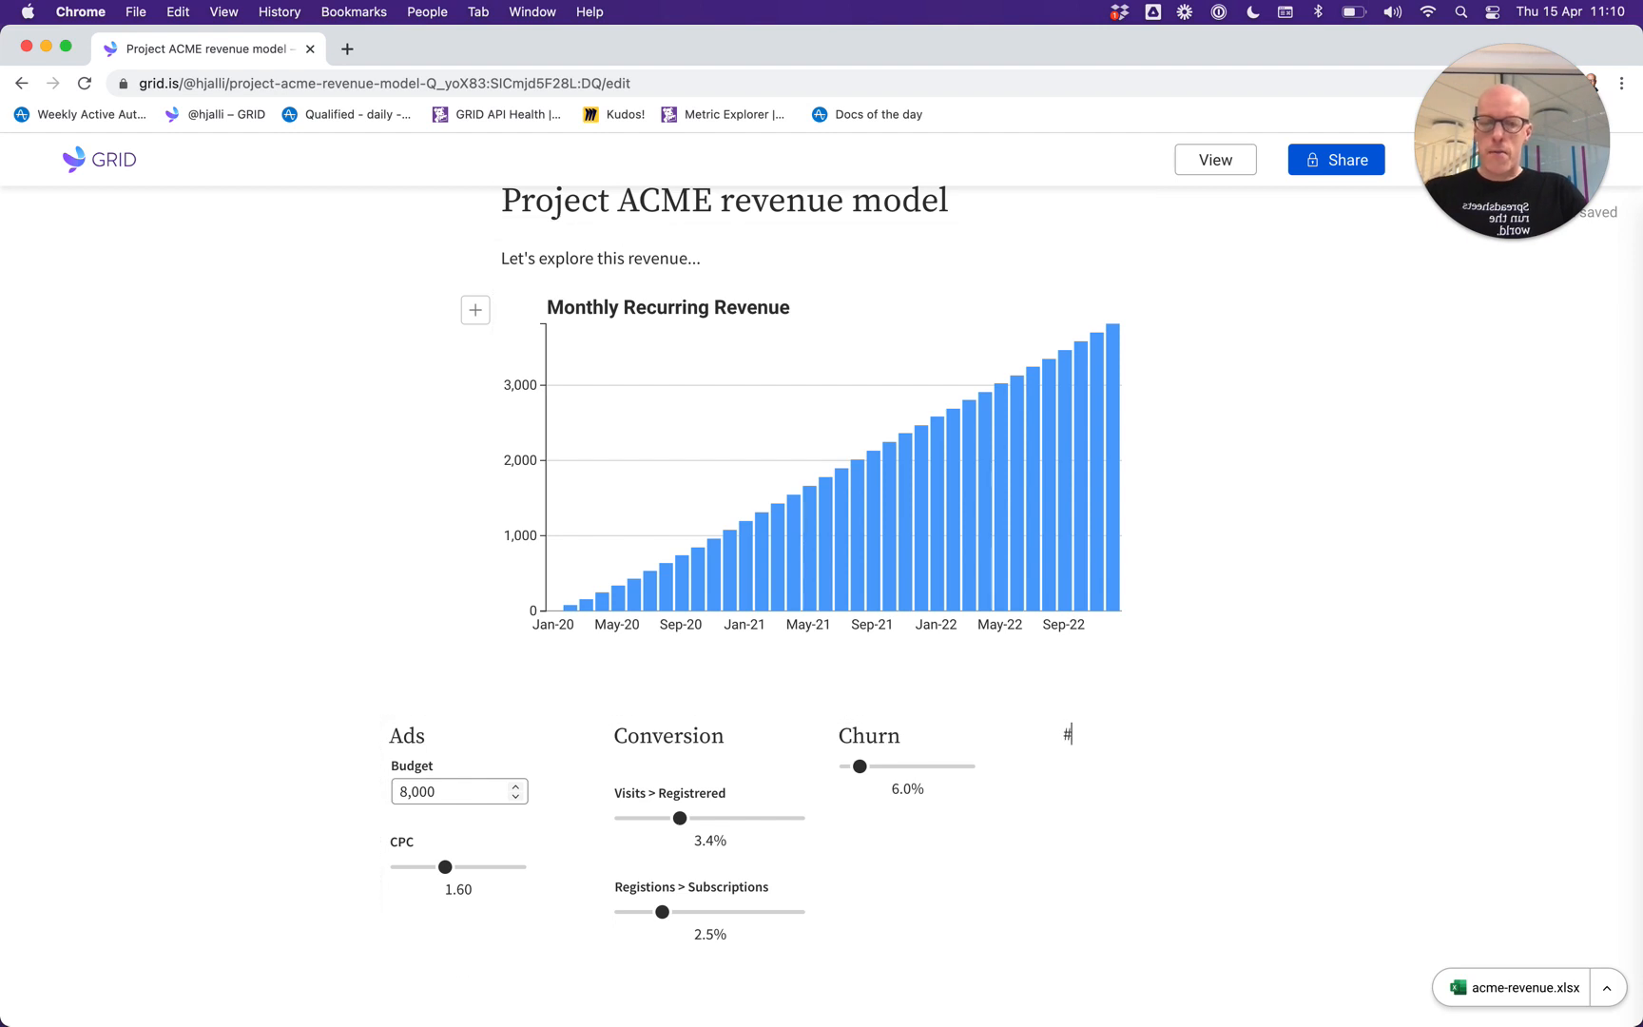
{"action": "type", "text": "V"}
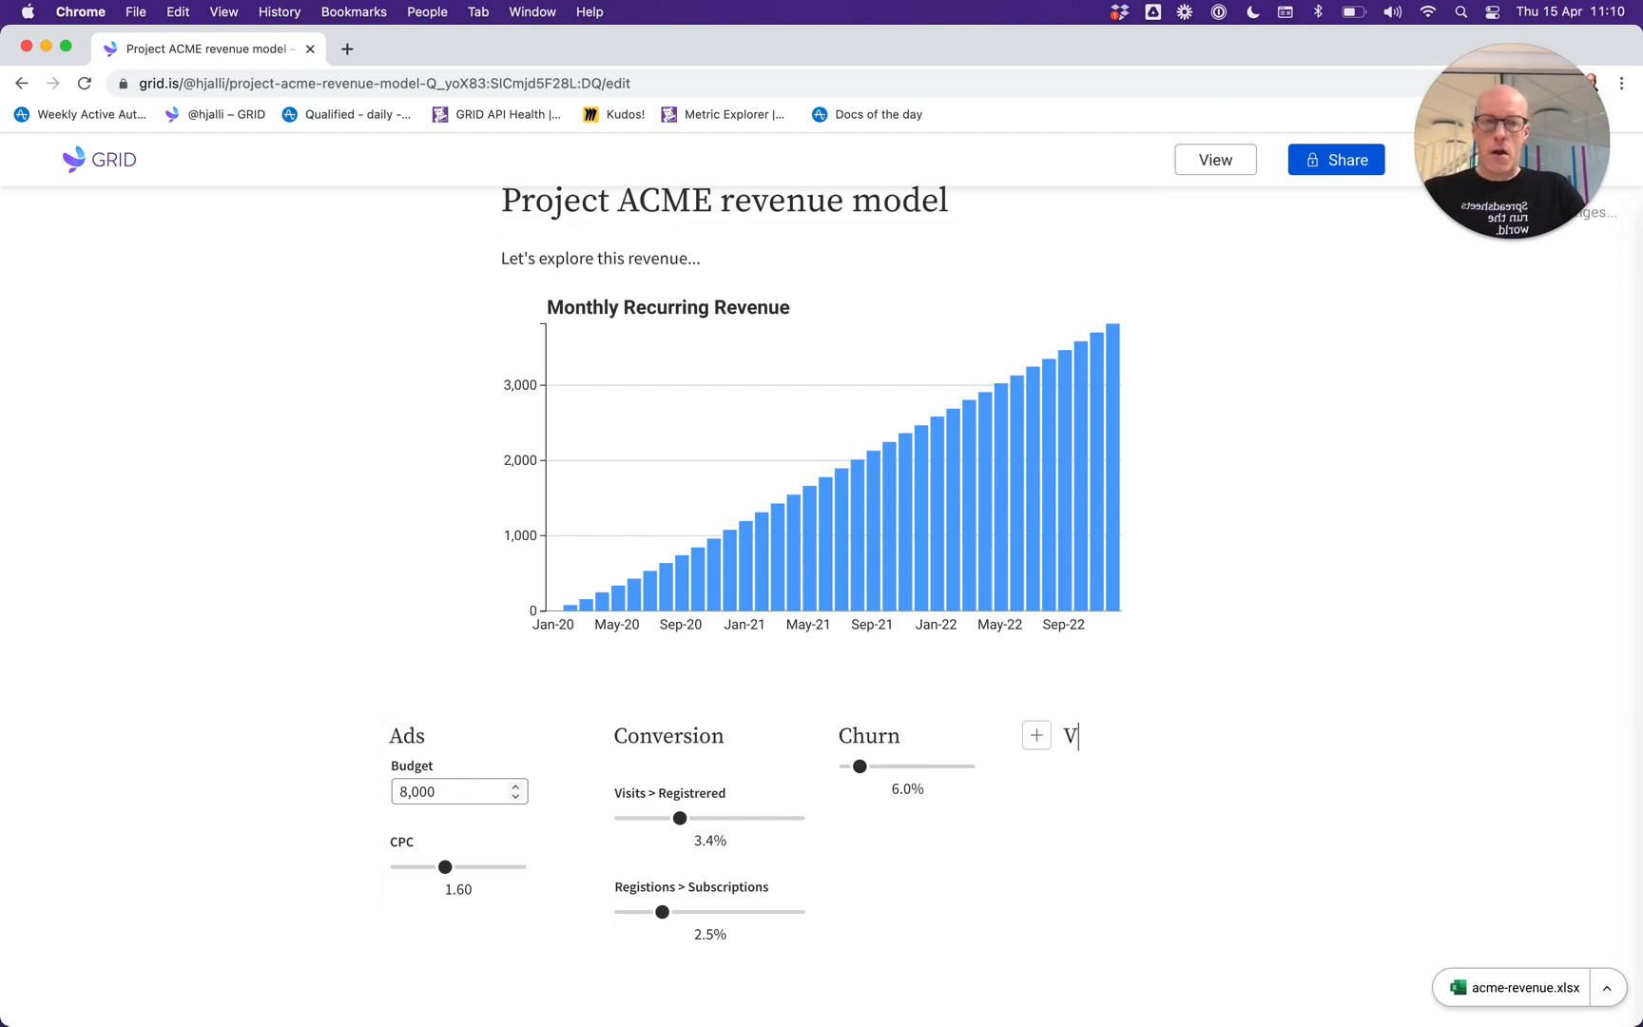
{"action": "type", "text": "irality"}
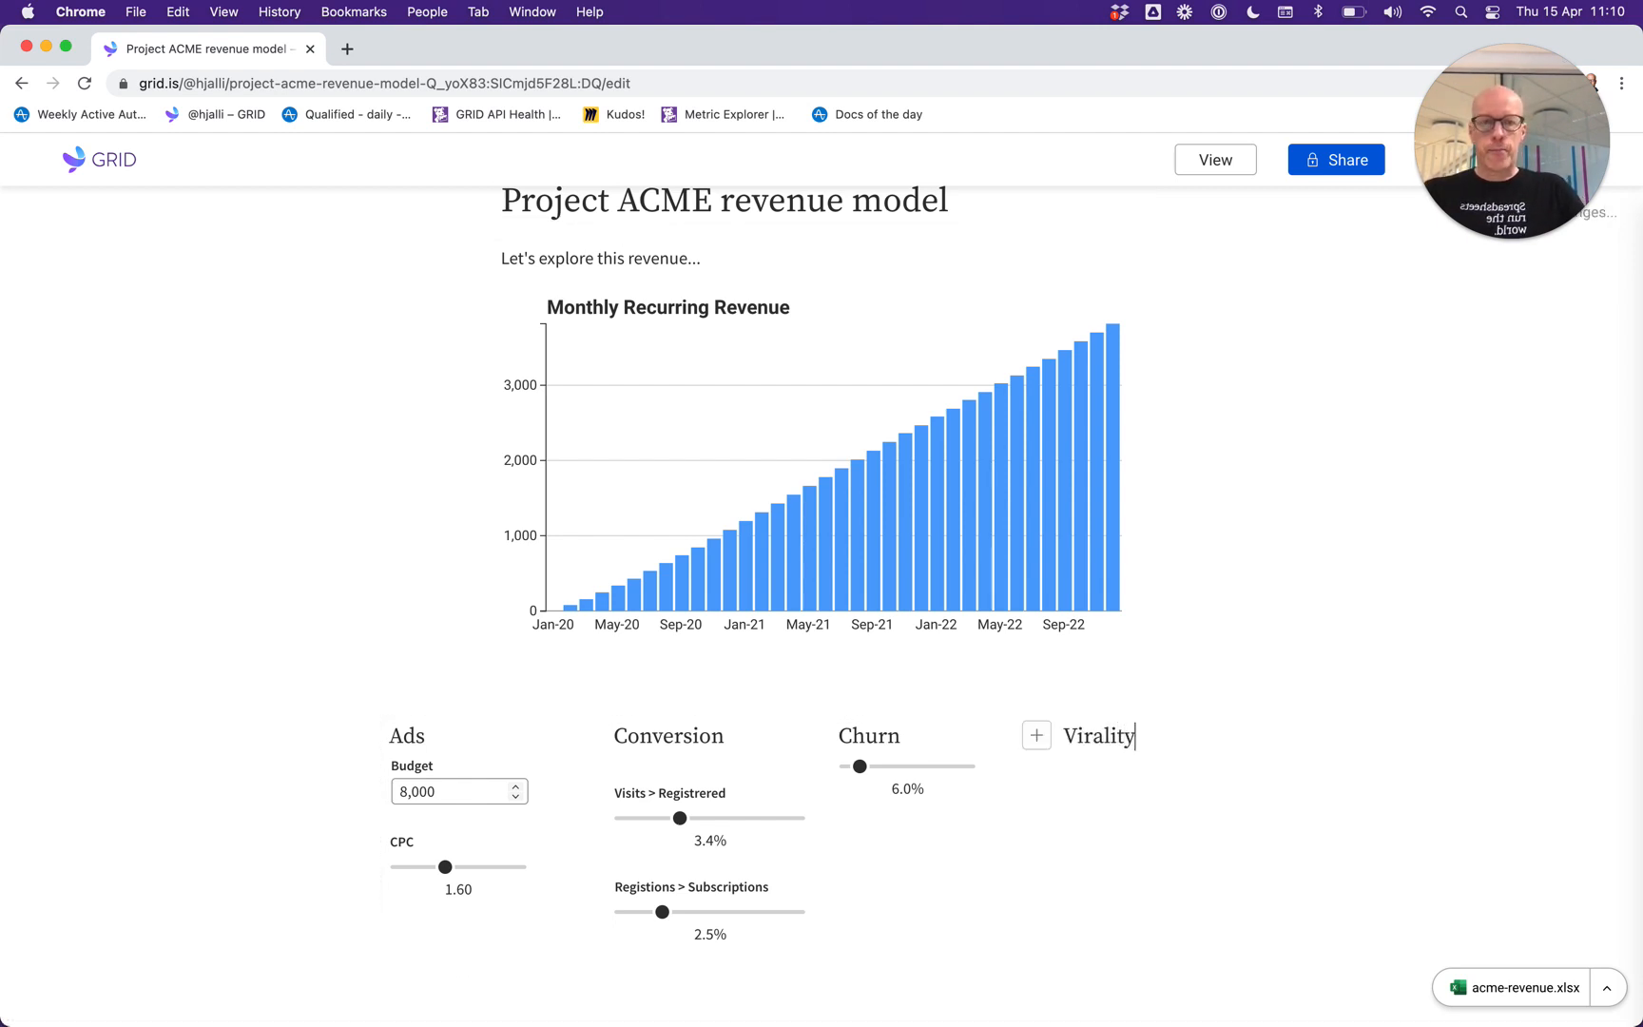
{"action": "key", "text": "Return"}
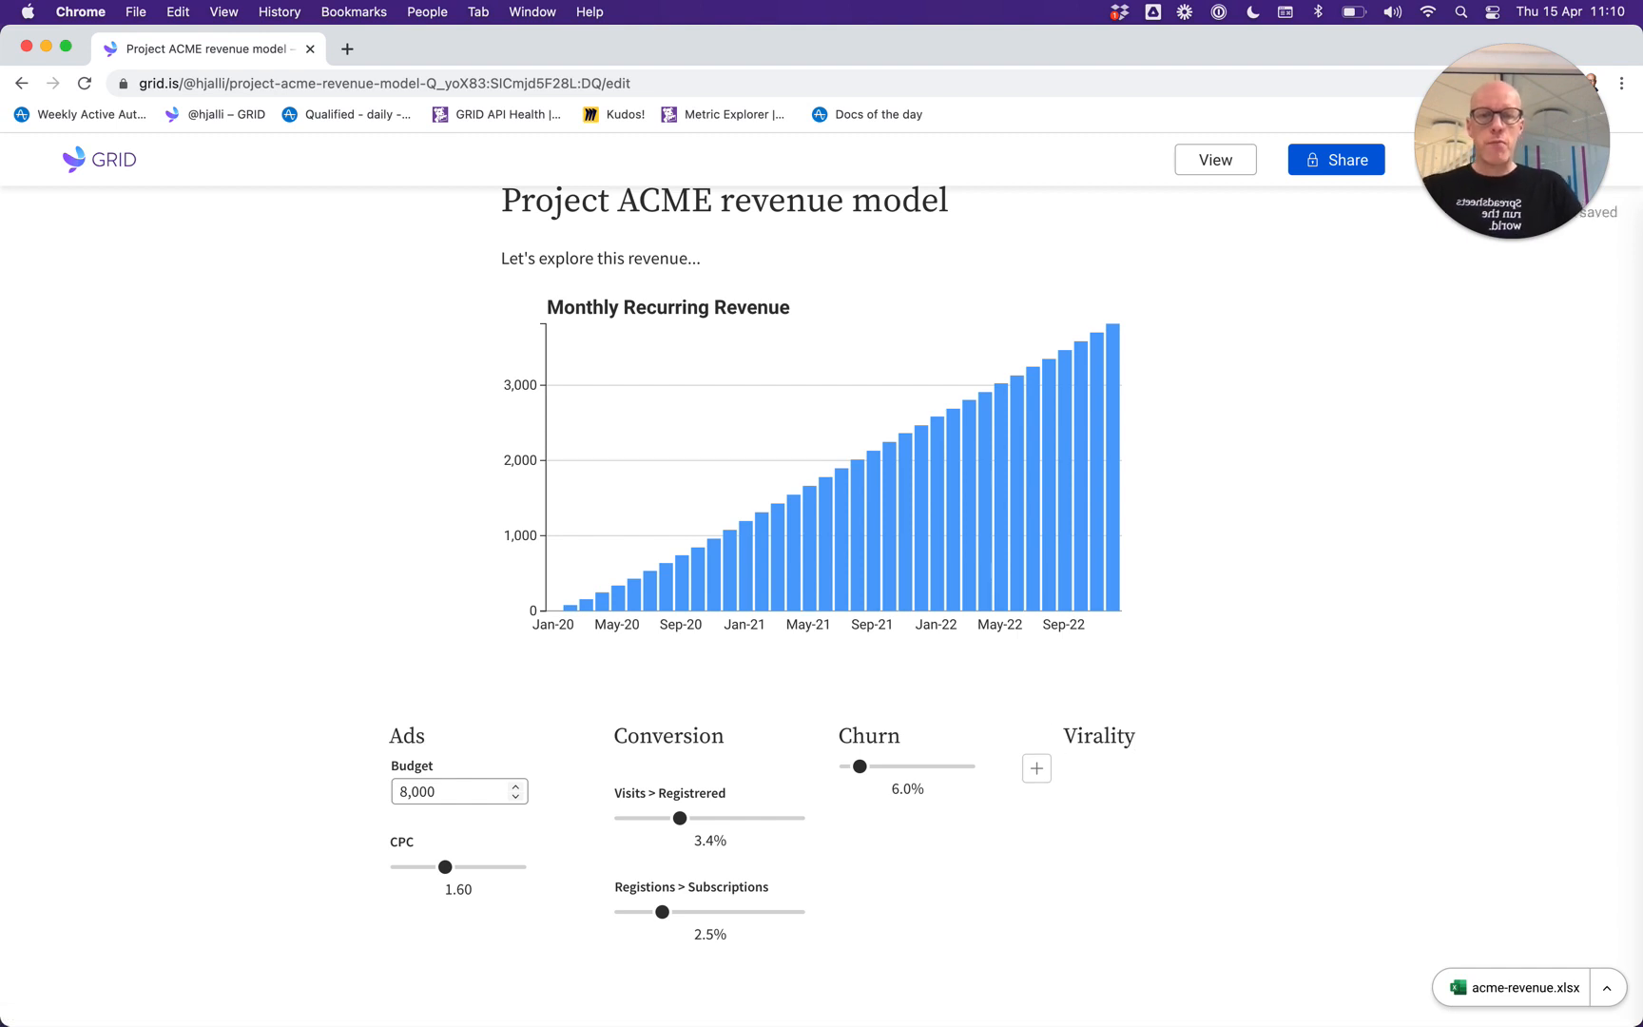
Insert an input field under the Virality heading with target cell =Sheet1!B20 and label =Sheet1!A20.
{"action": "type", "text": "/"}
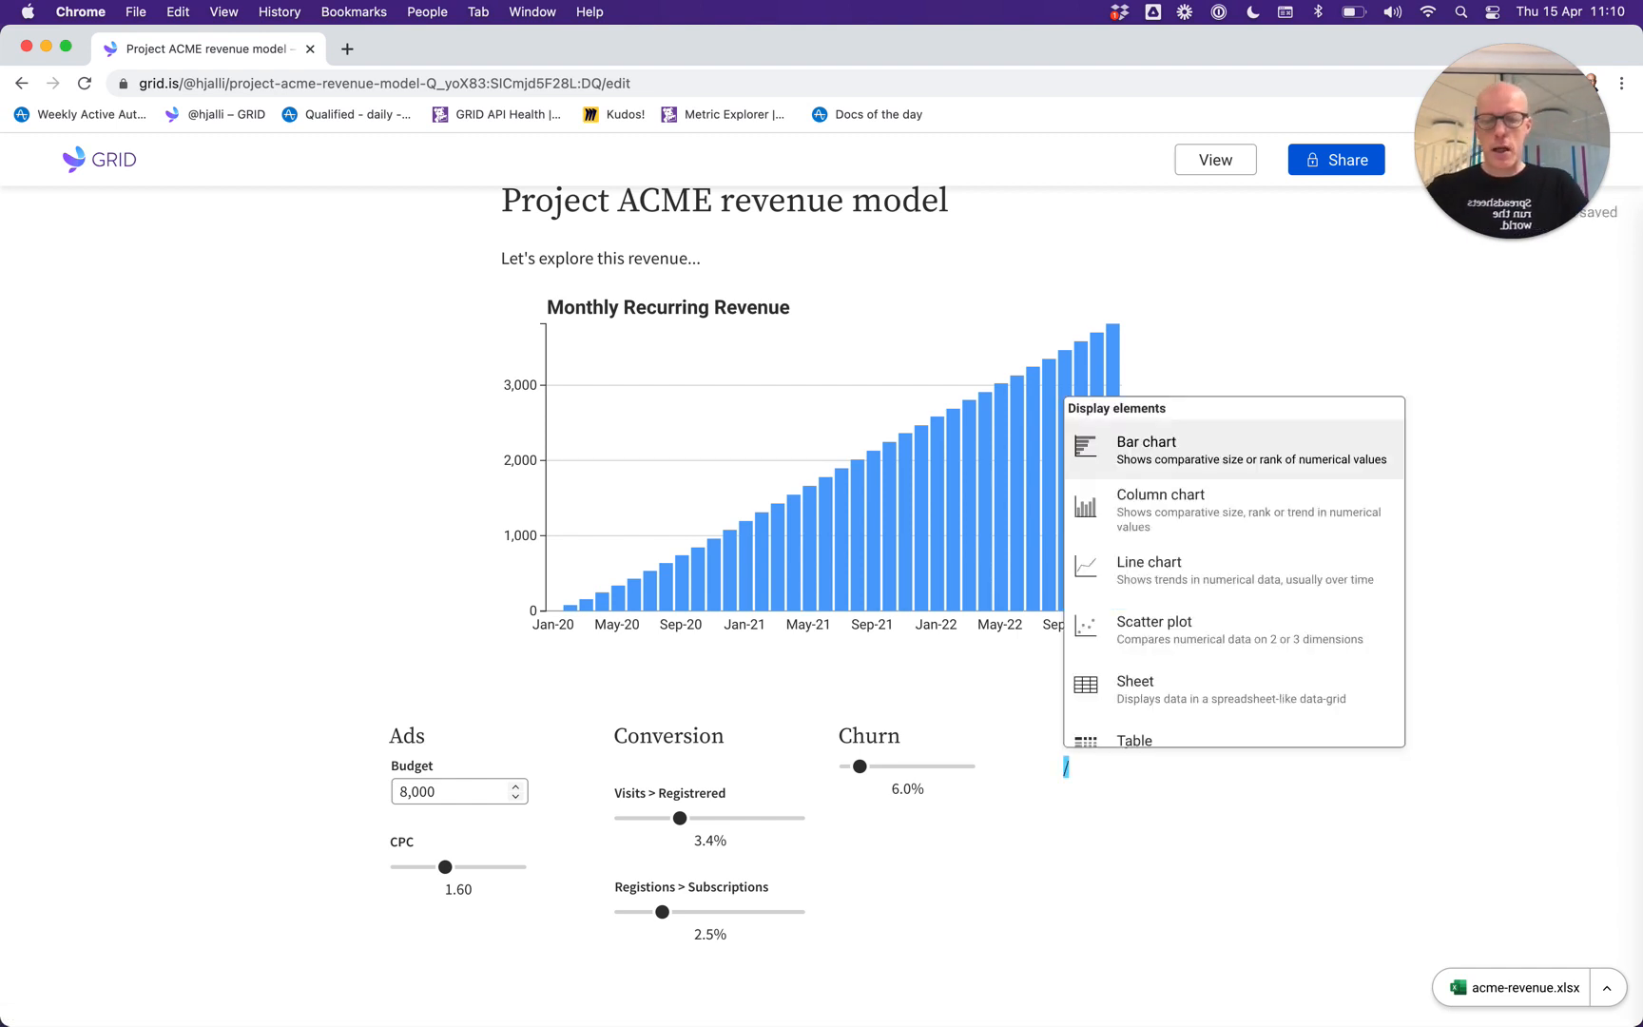
{"action": "type", "text": "inp"}
{"action": "key", "text": "Return"}
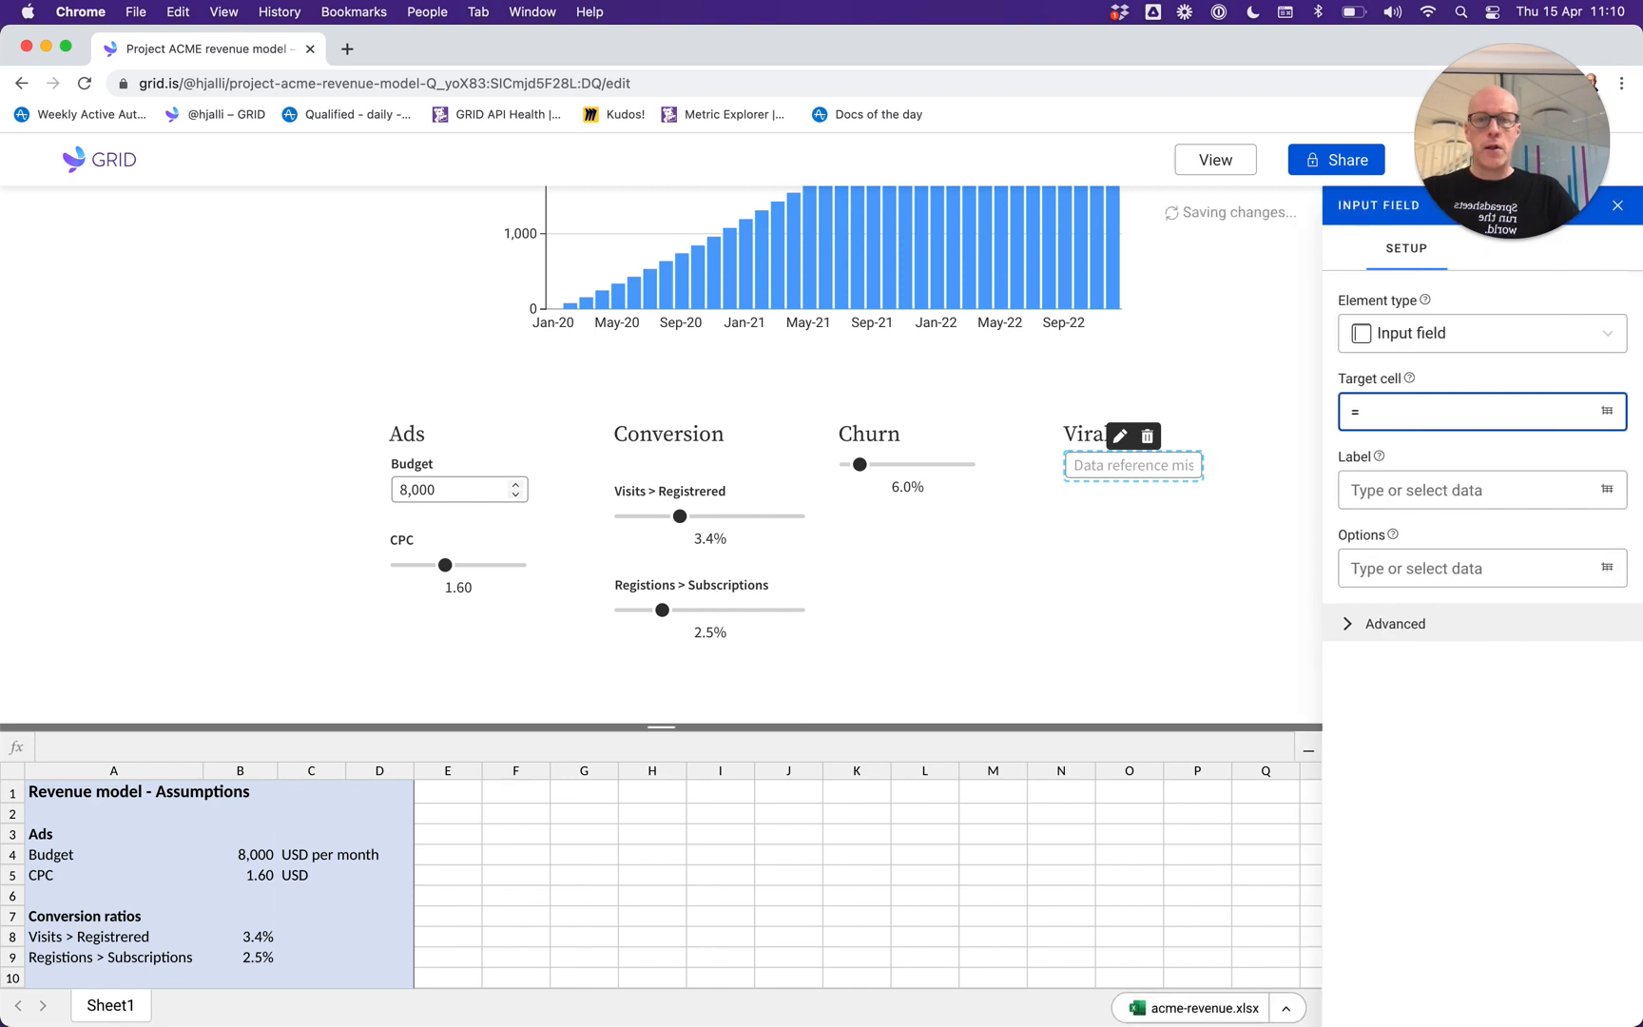
{"action": "scroll", "coordinate": [309, 867], "scroll_direction": "down", "scroll_amount": 5}
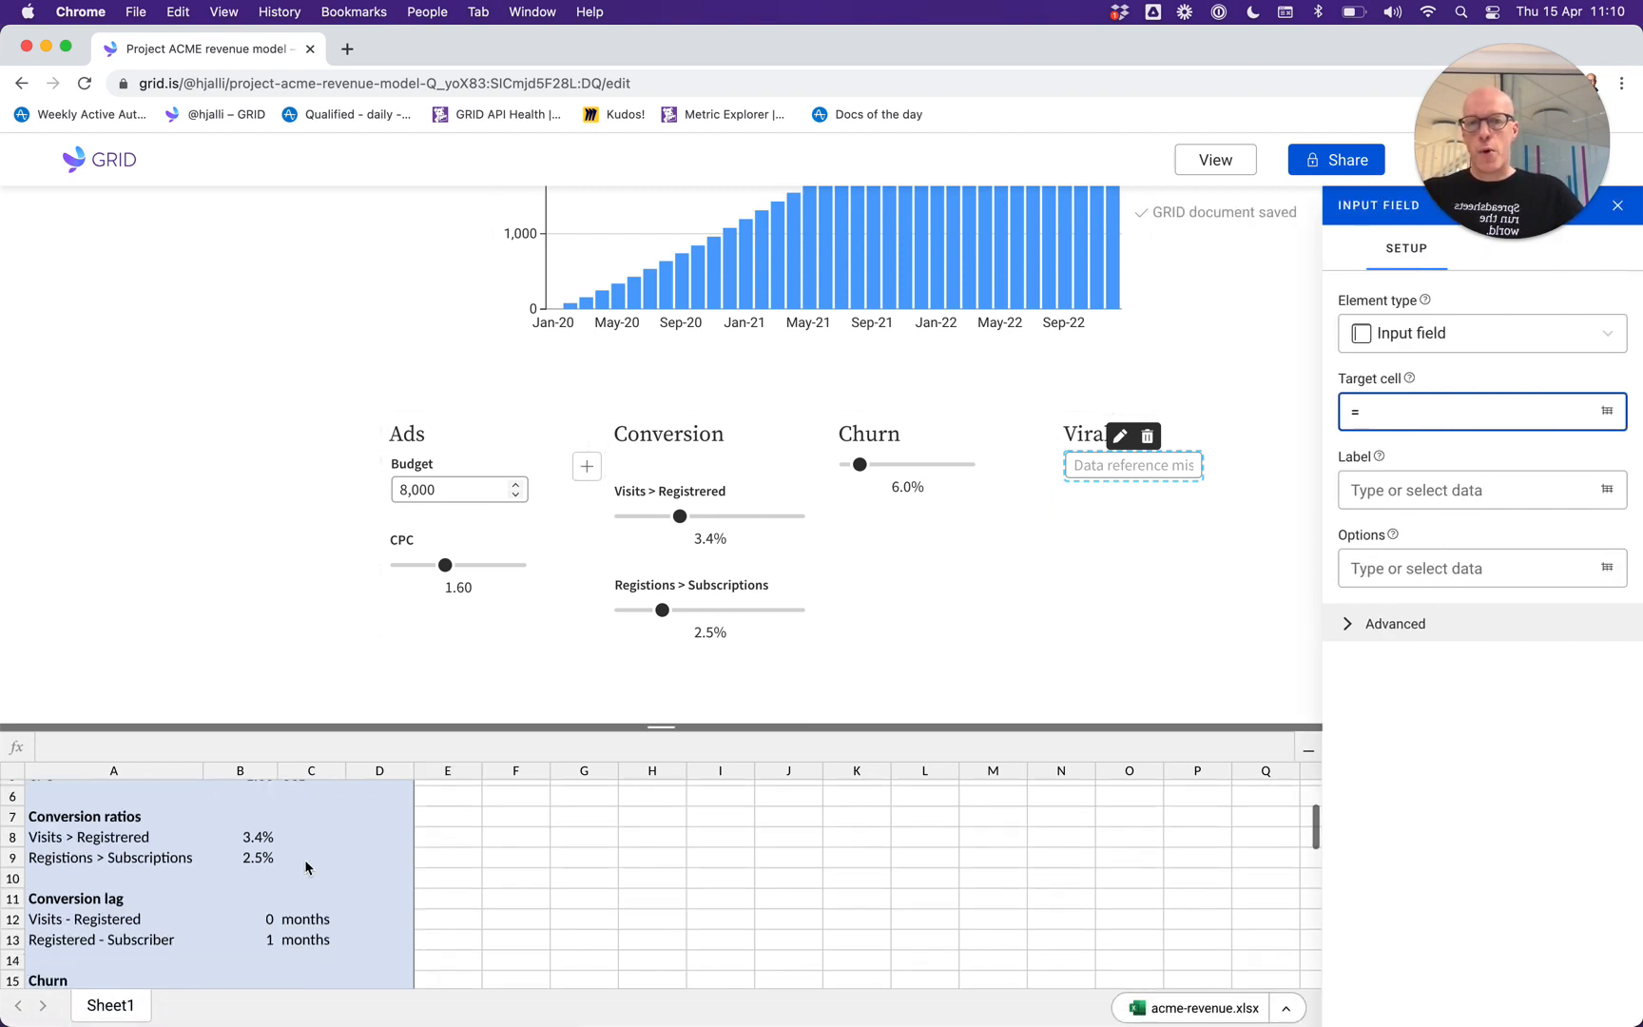
{"action": "scroll", "coordinate": [314, 889], "scroll_direction": "down", "scroll_amount": 2}
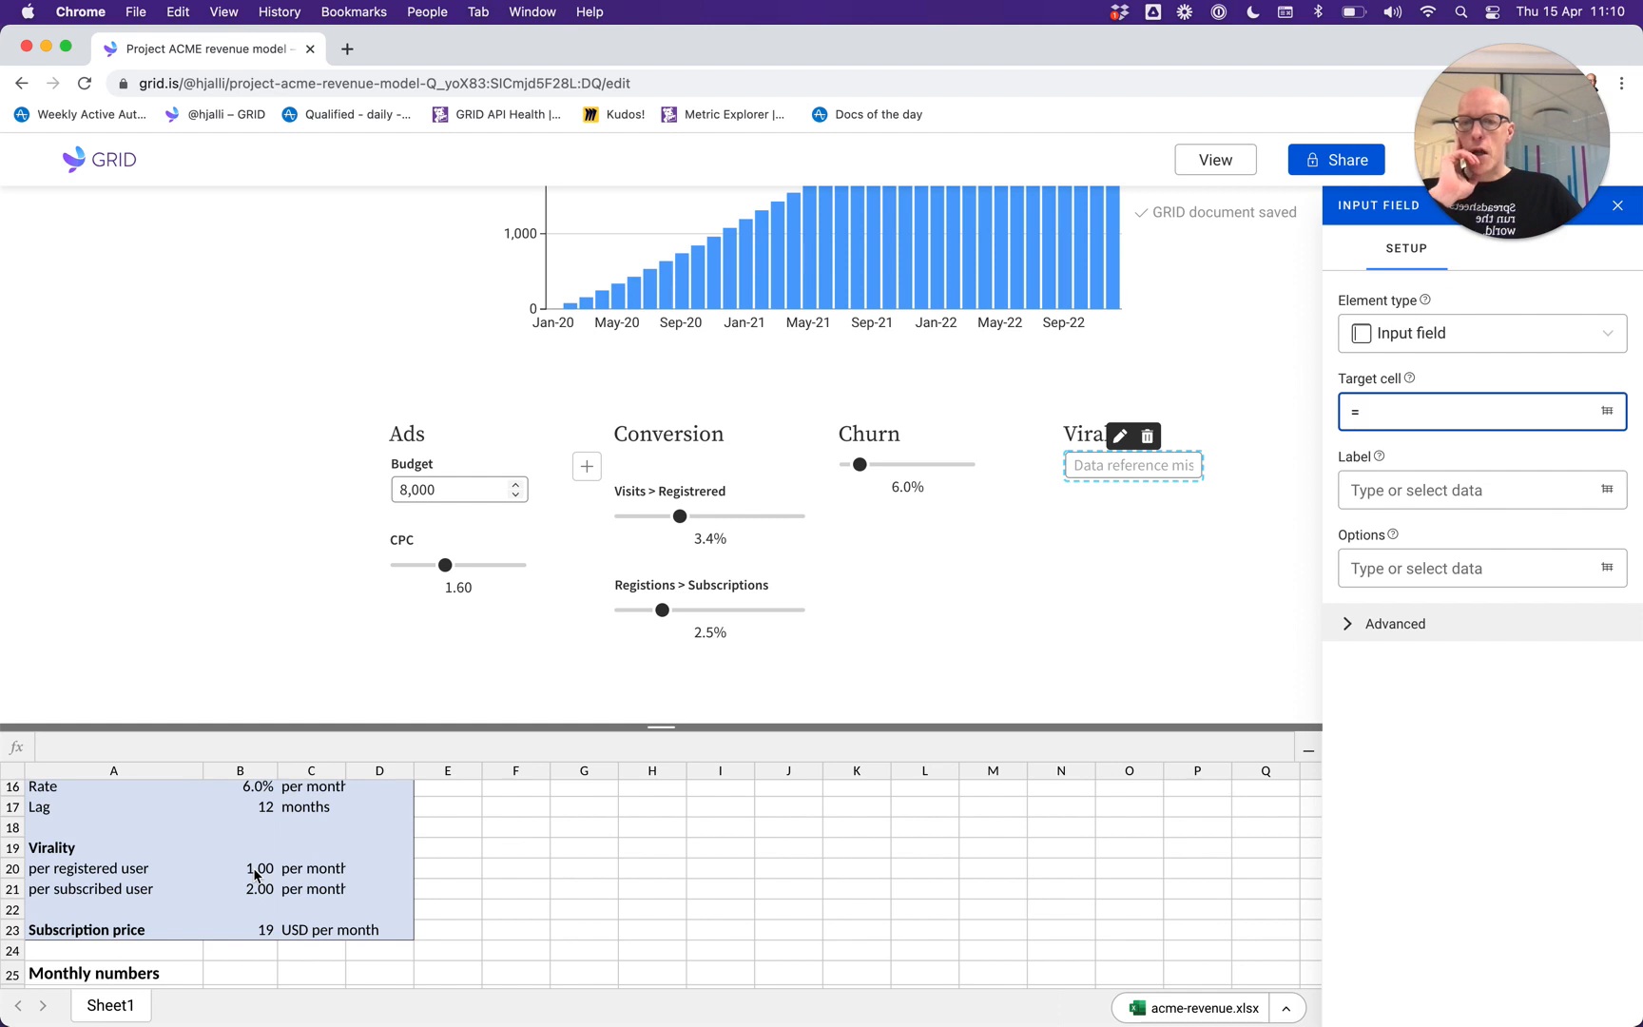
{"action": "left_click", "coordinate": [255, 871]}
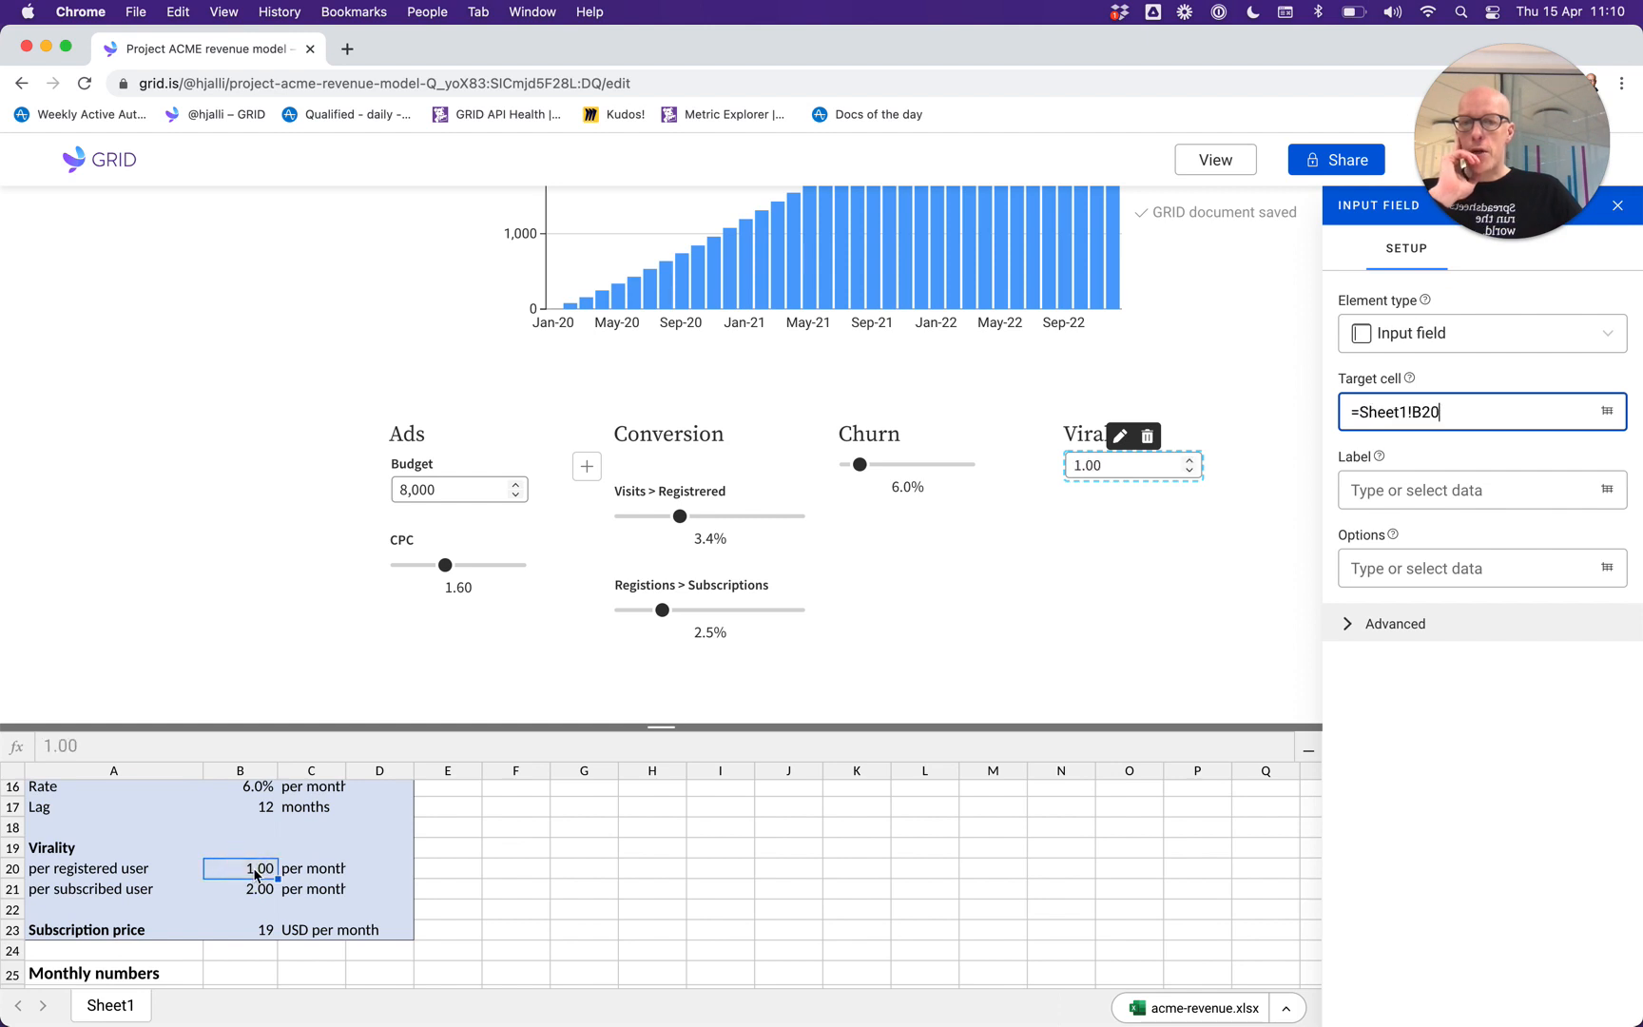
{"action": "left_click", "coordinate": [1417, 490]}
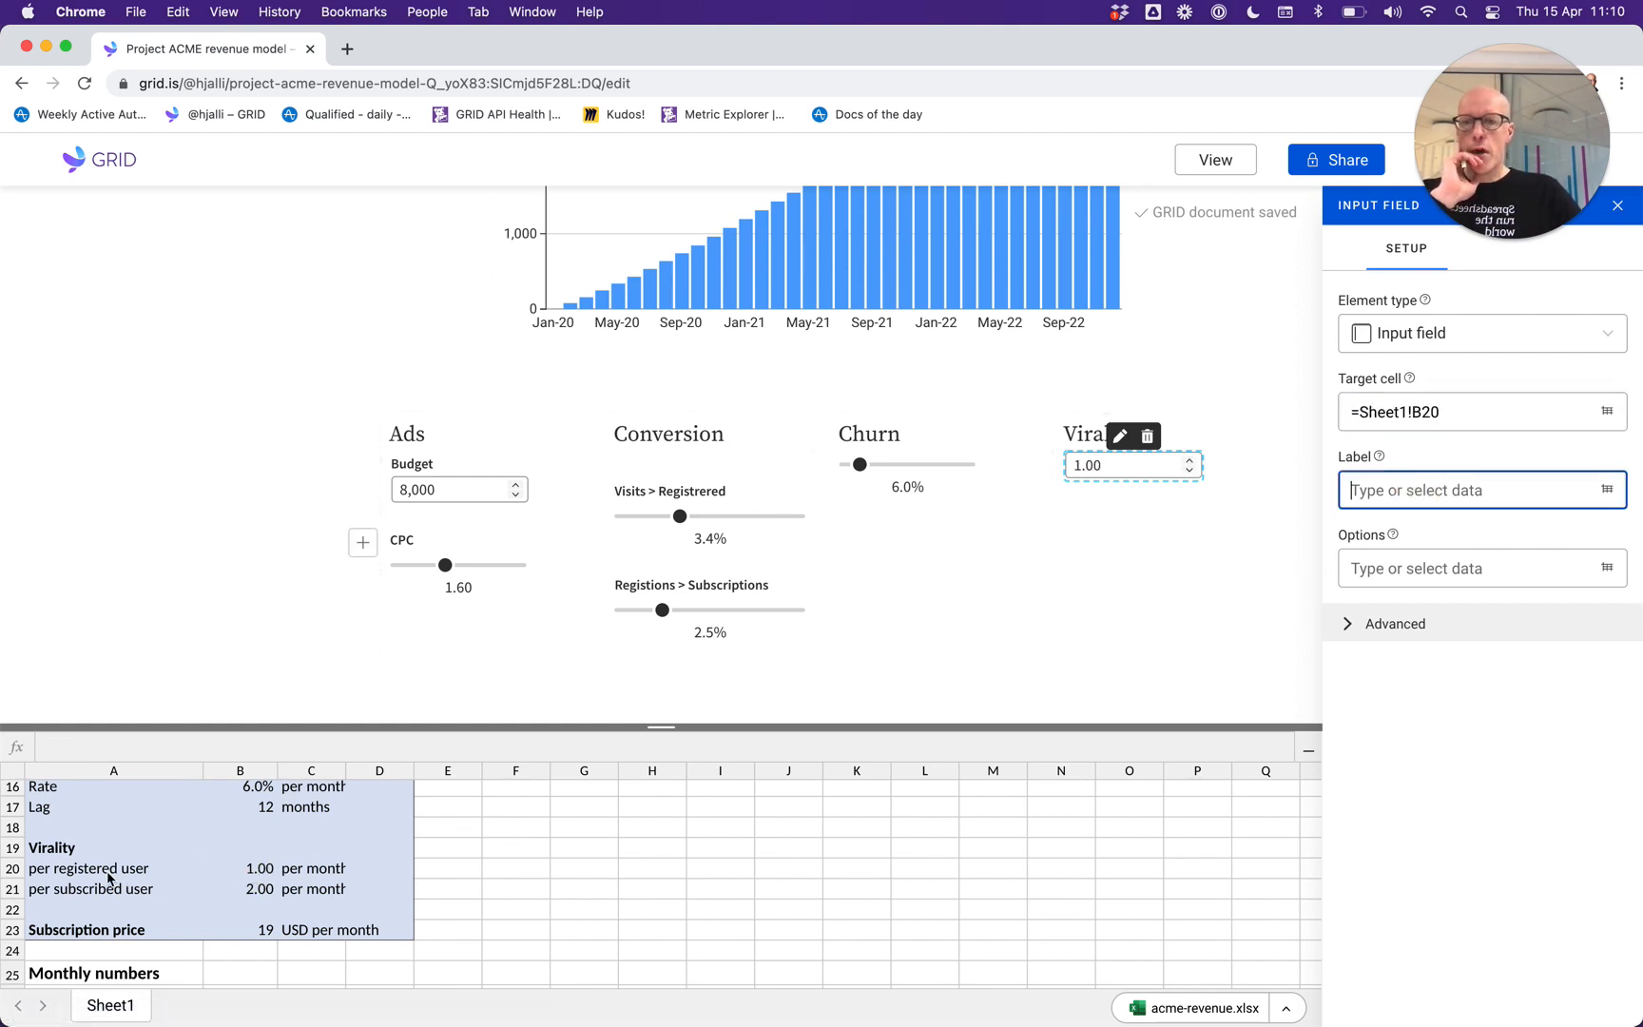
{"action": "left_click", "coordinate": [107, 873]}
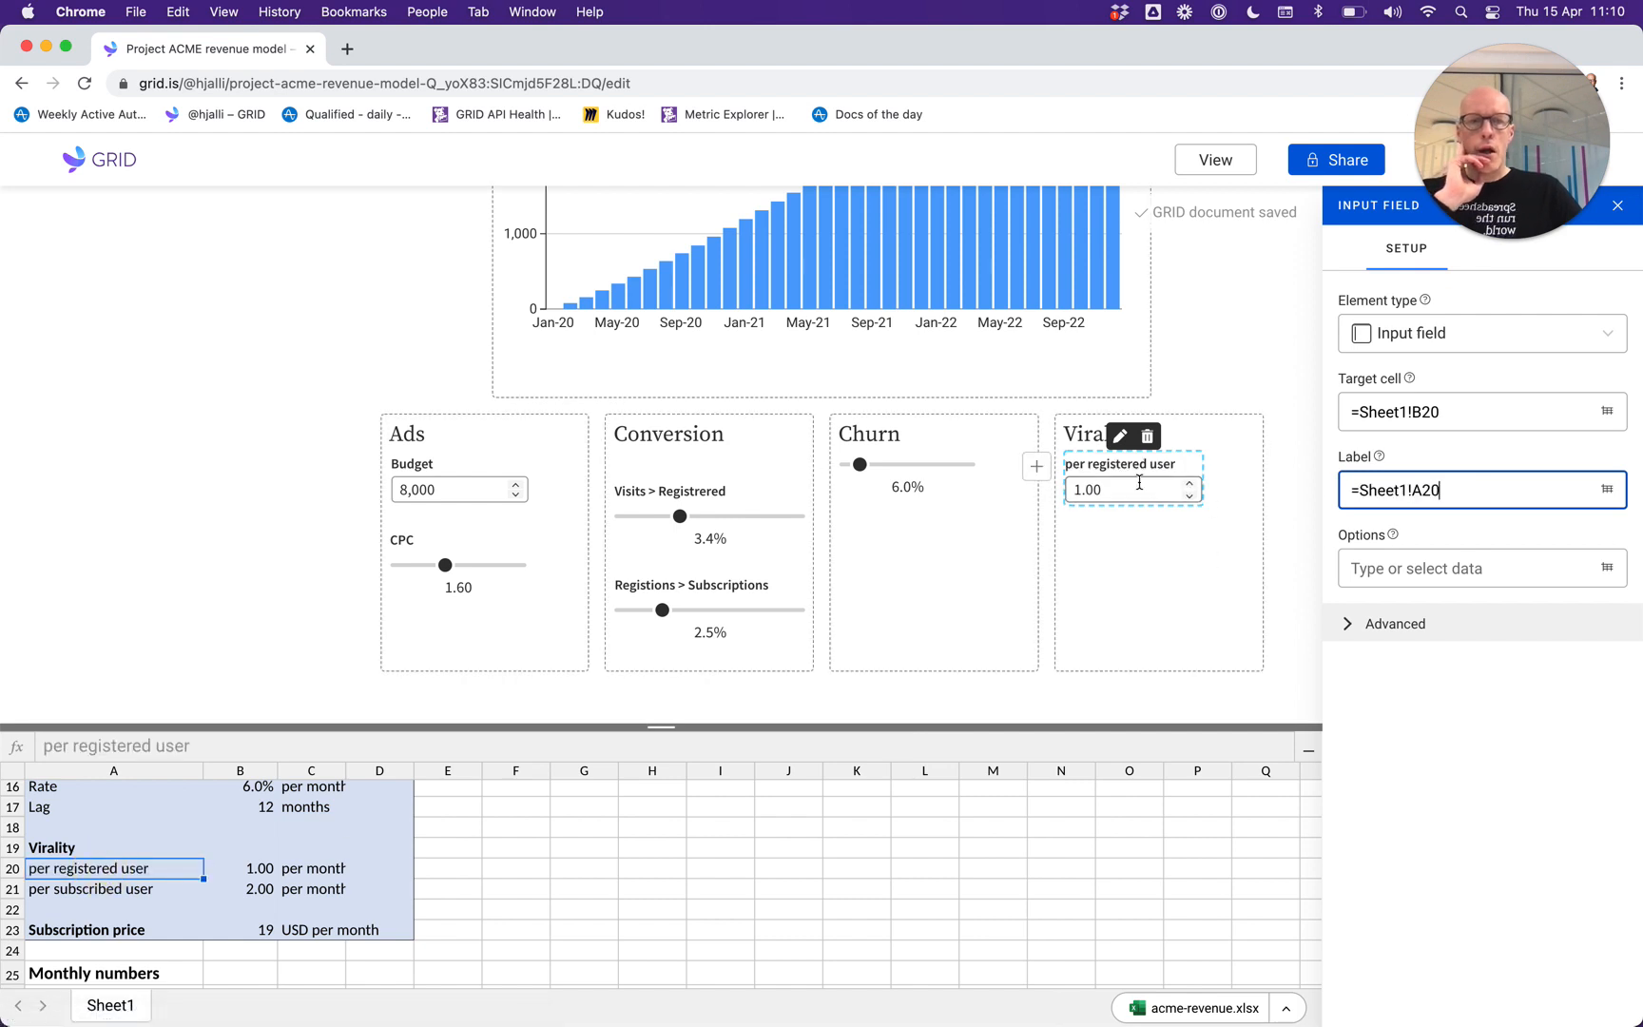
Copy the per registered user input field and paste a duplicate below it in the Virality column.
{"action": "left_click", "coordinate": [1139, 486]}
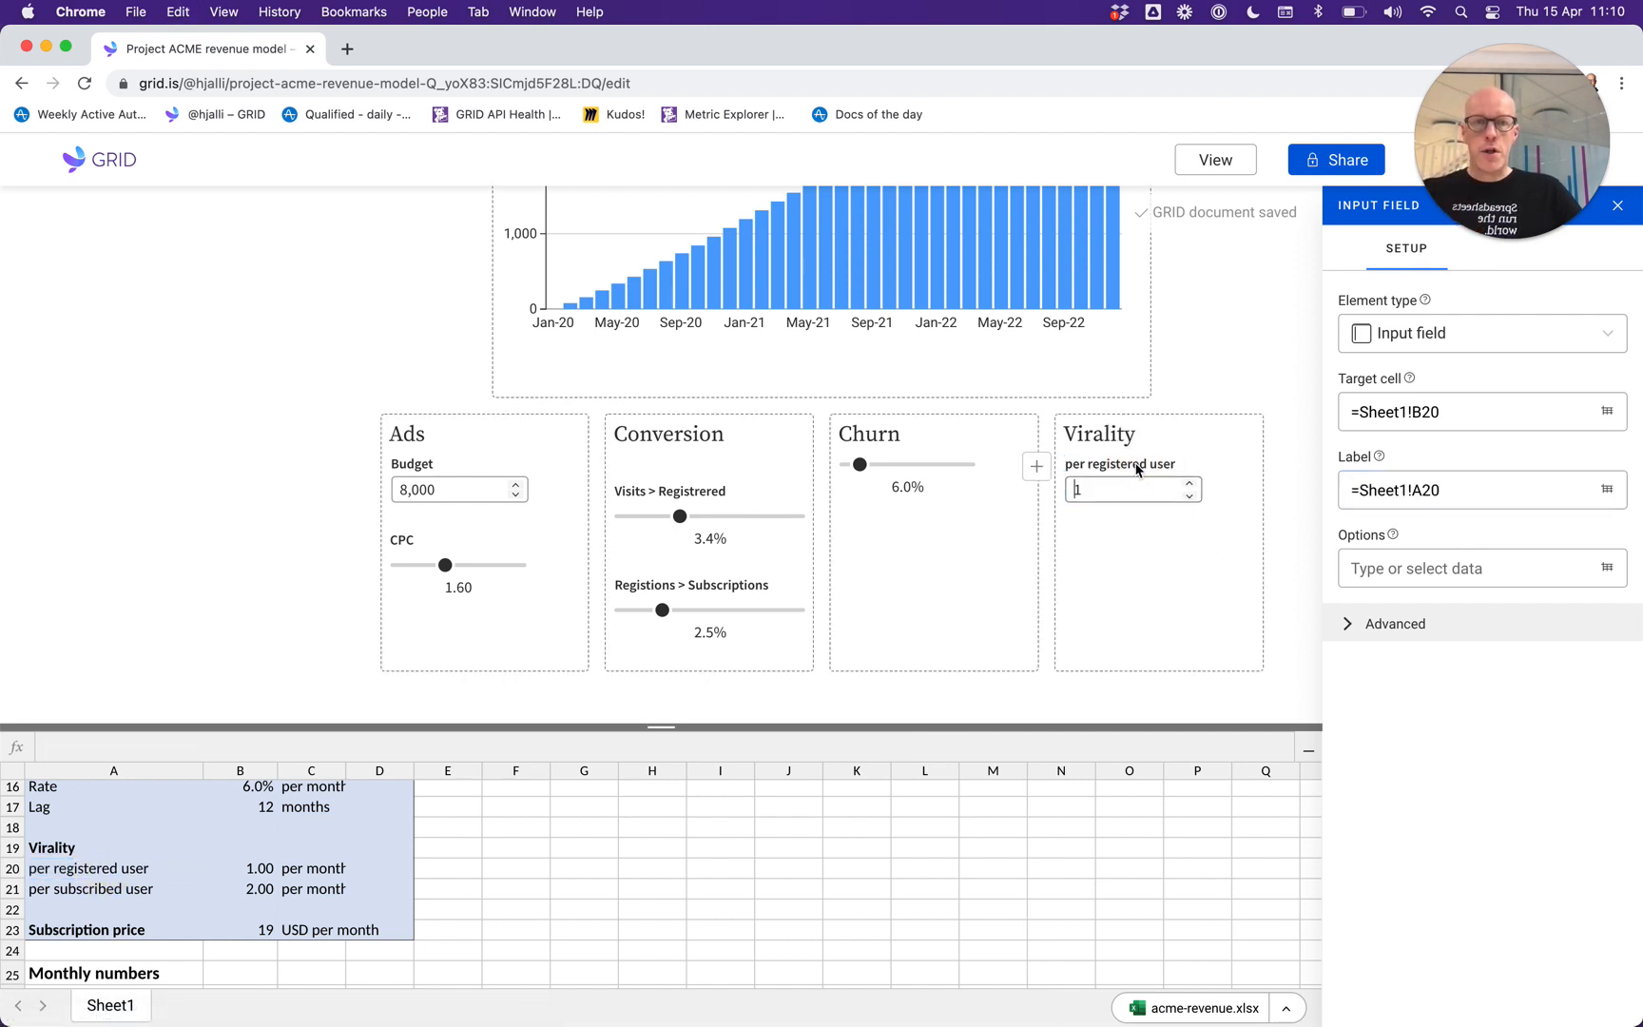
{"action": "left_click", "coordinate": [1138, 468]}
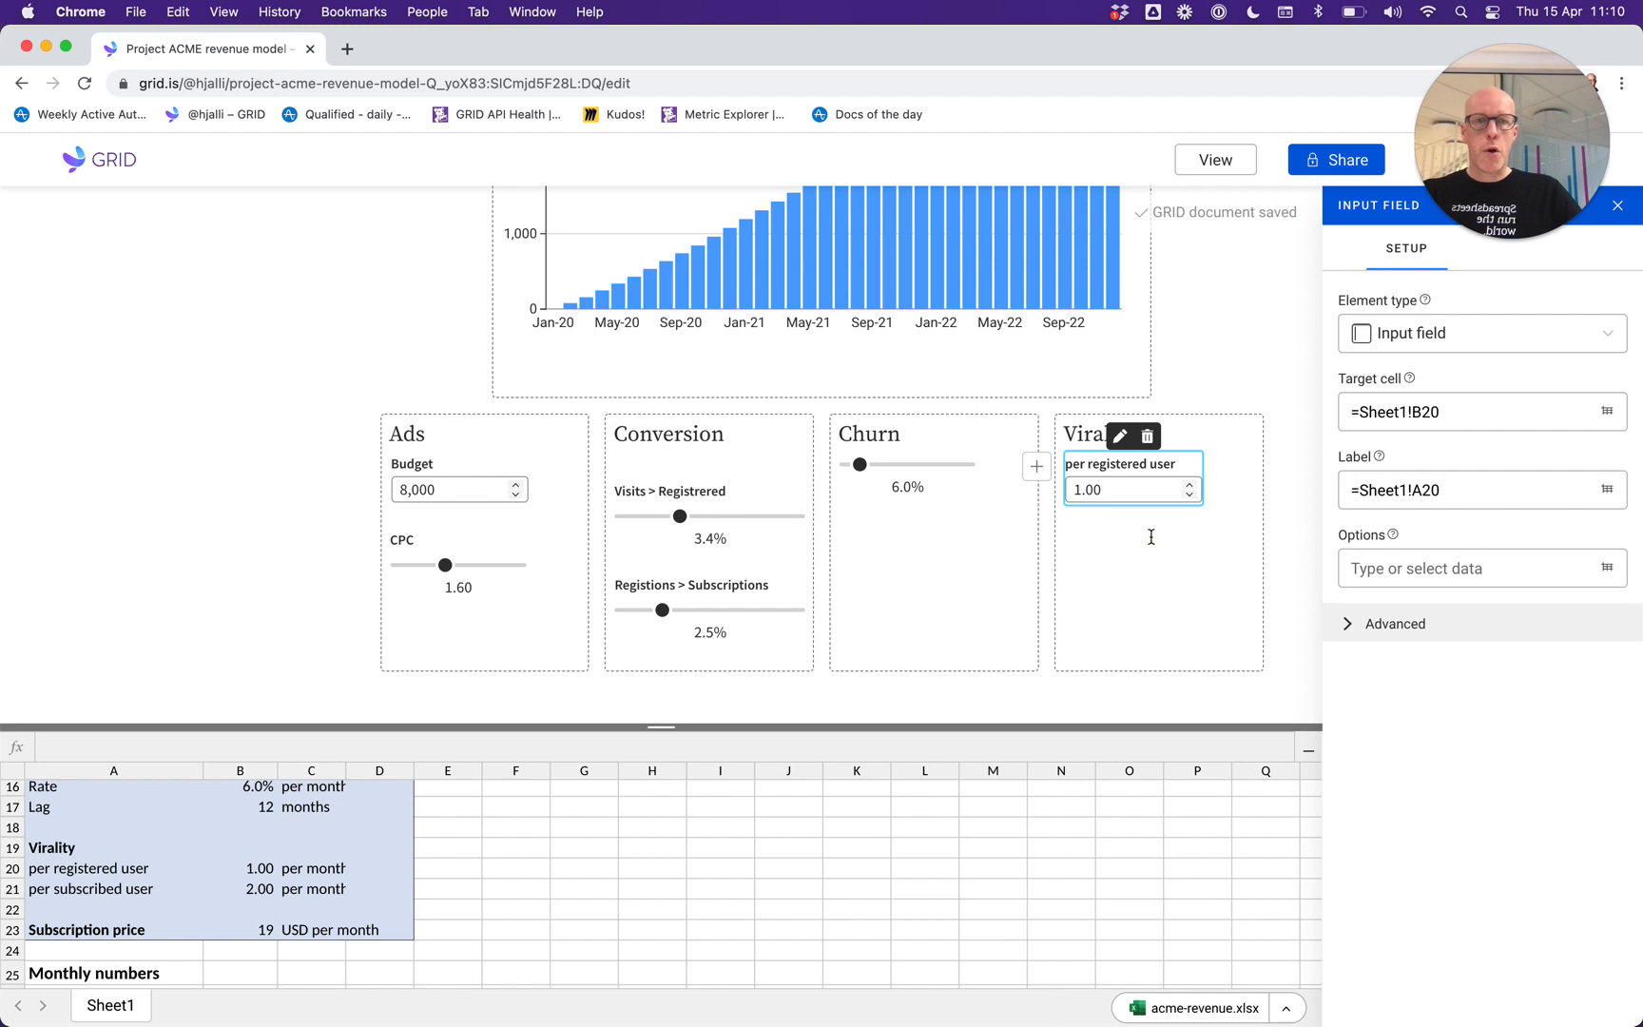
{"action": "left_click", "coordinate": [1151, 537]}
{"action": "key", "text": "Return"}
{"action": "key", "text": "super+v"}
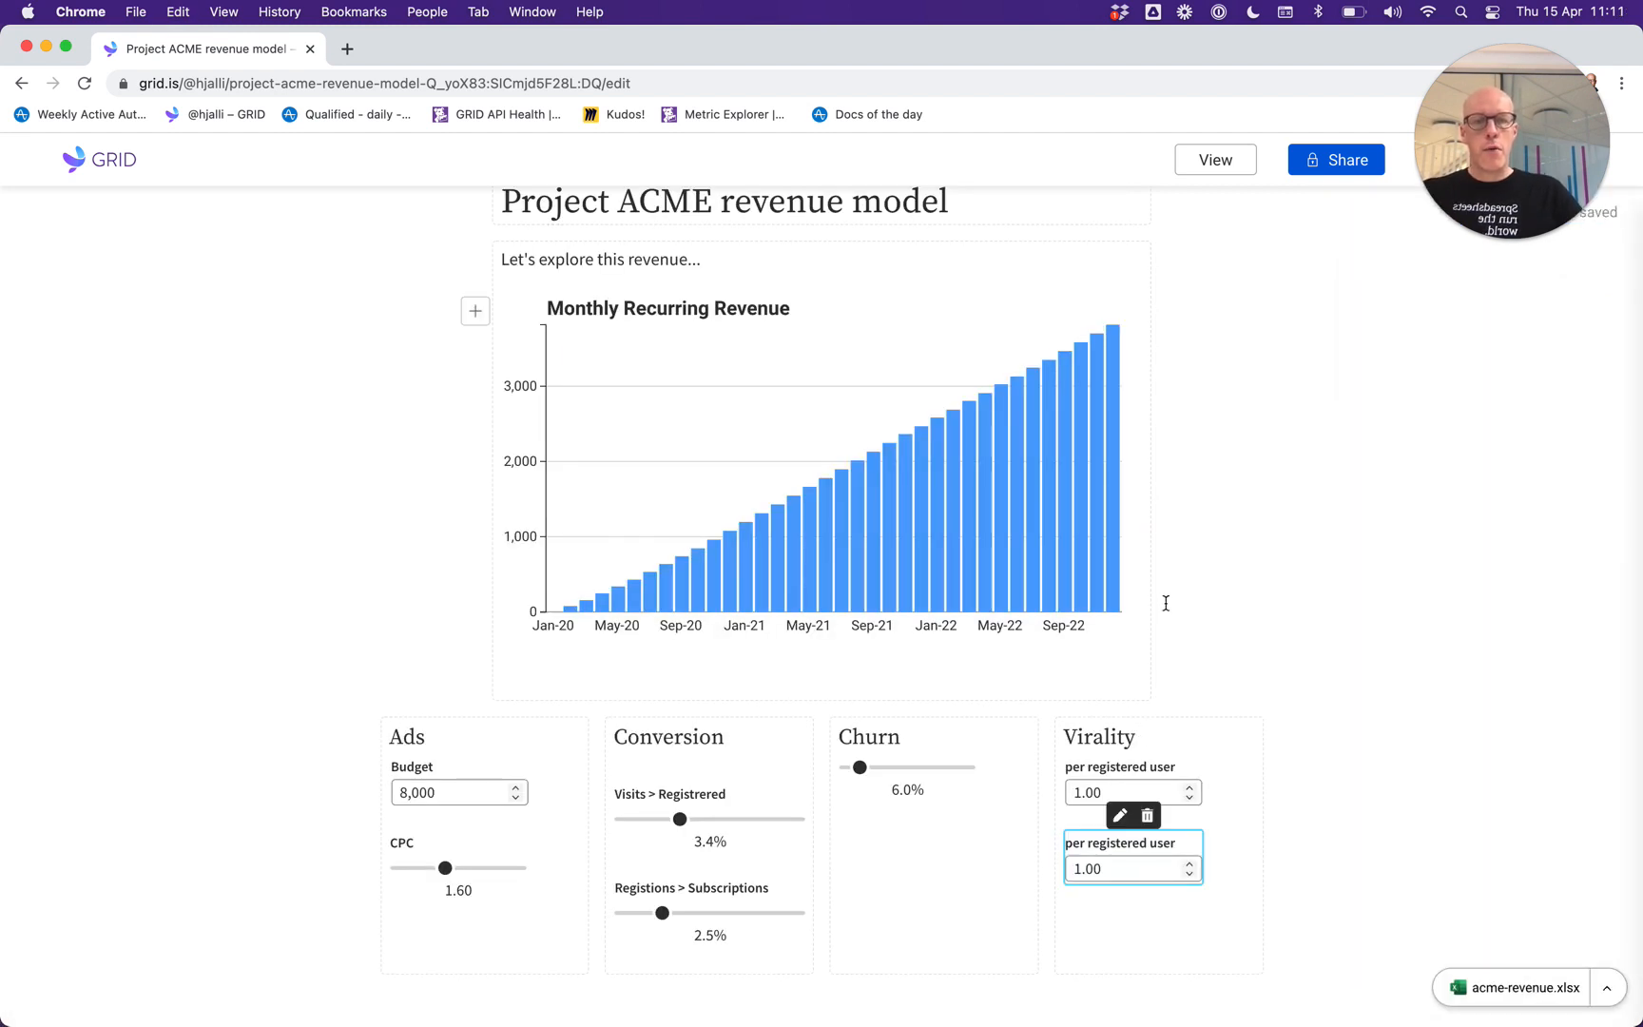
Set the duplicated input field's target cell to =Sheet1!B21 and its label to =Sheet1!A21.
{"action": "left_click", "coordinate": [1119, 815]}
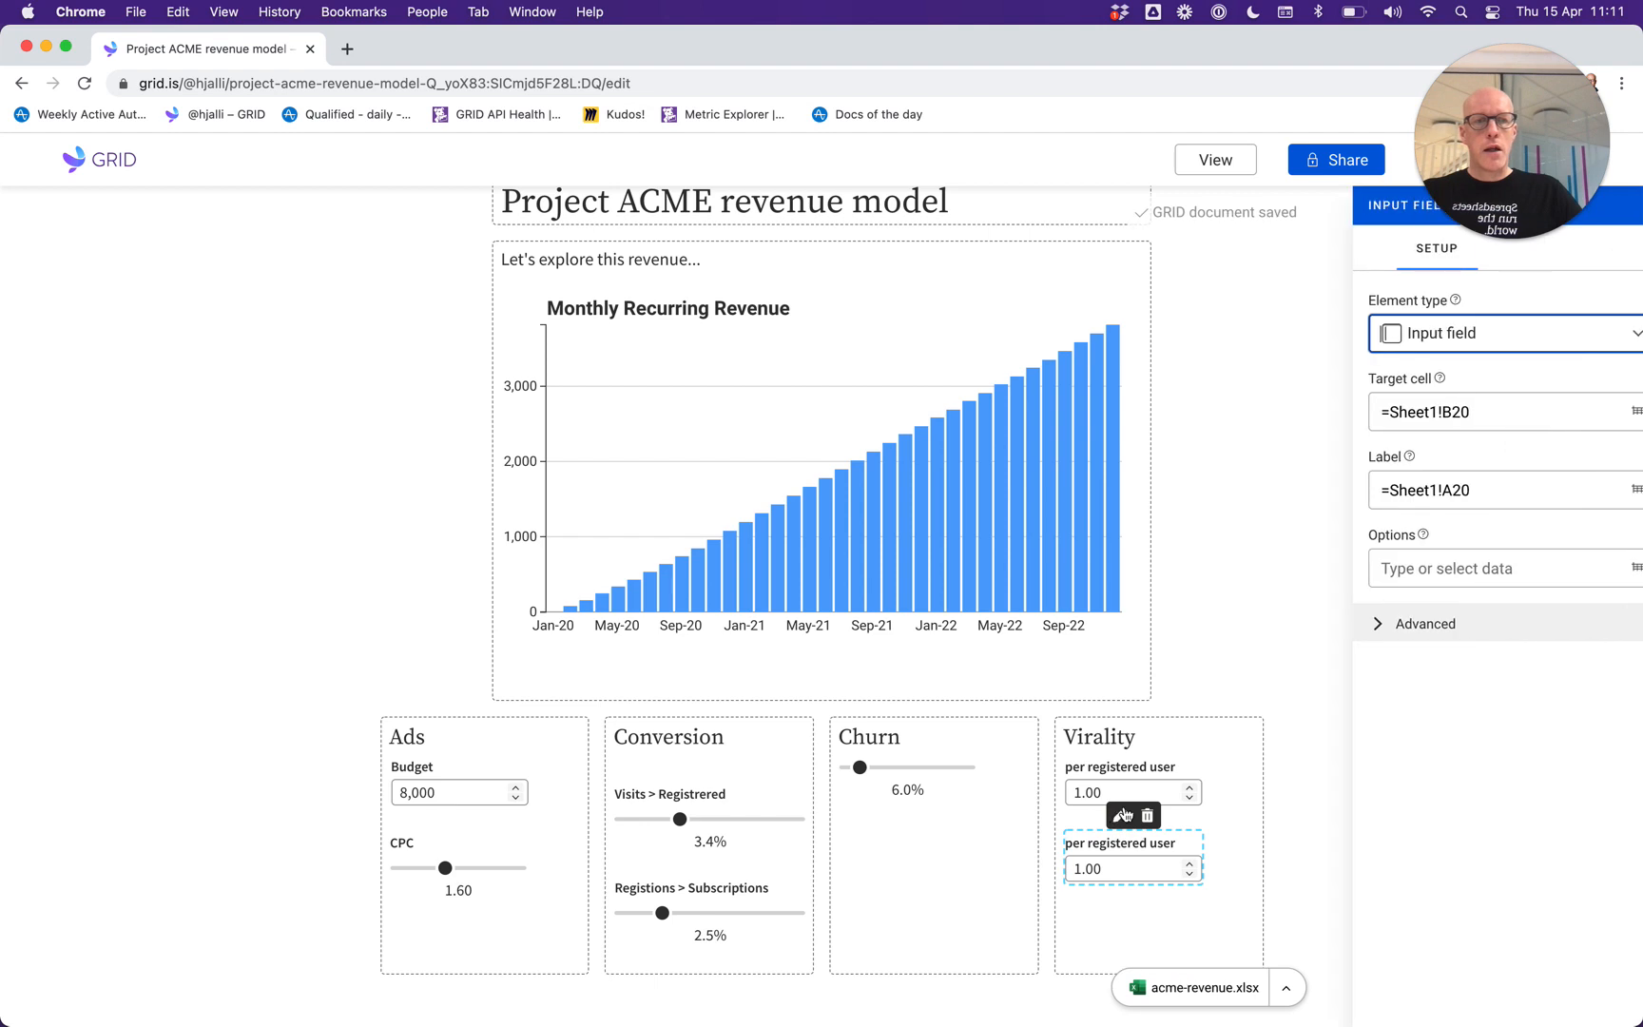
{"action": "left_click", "coordinate": [1444, 415]}
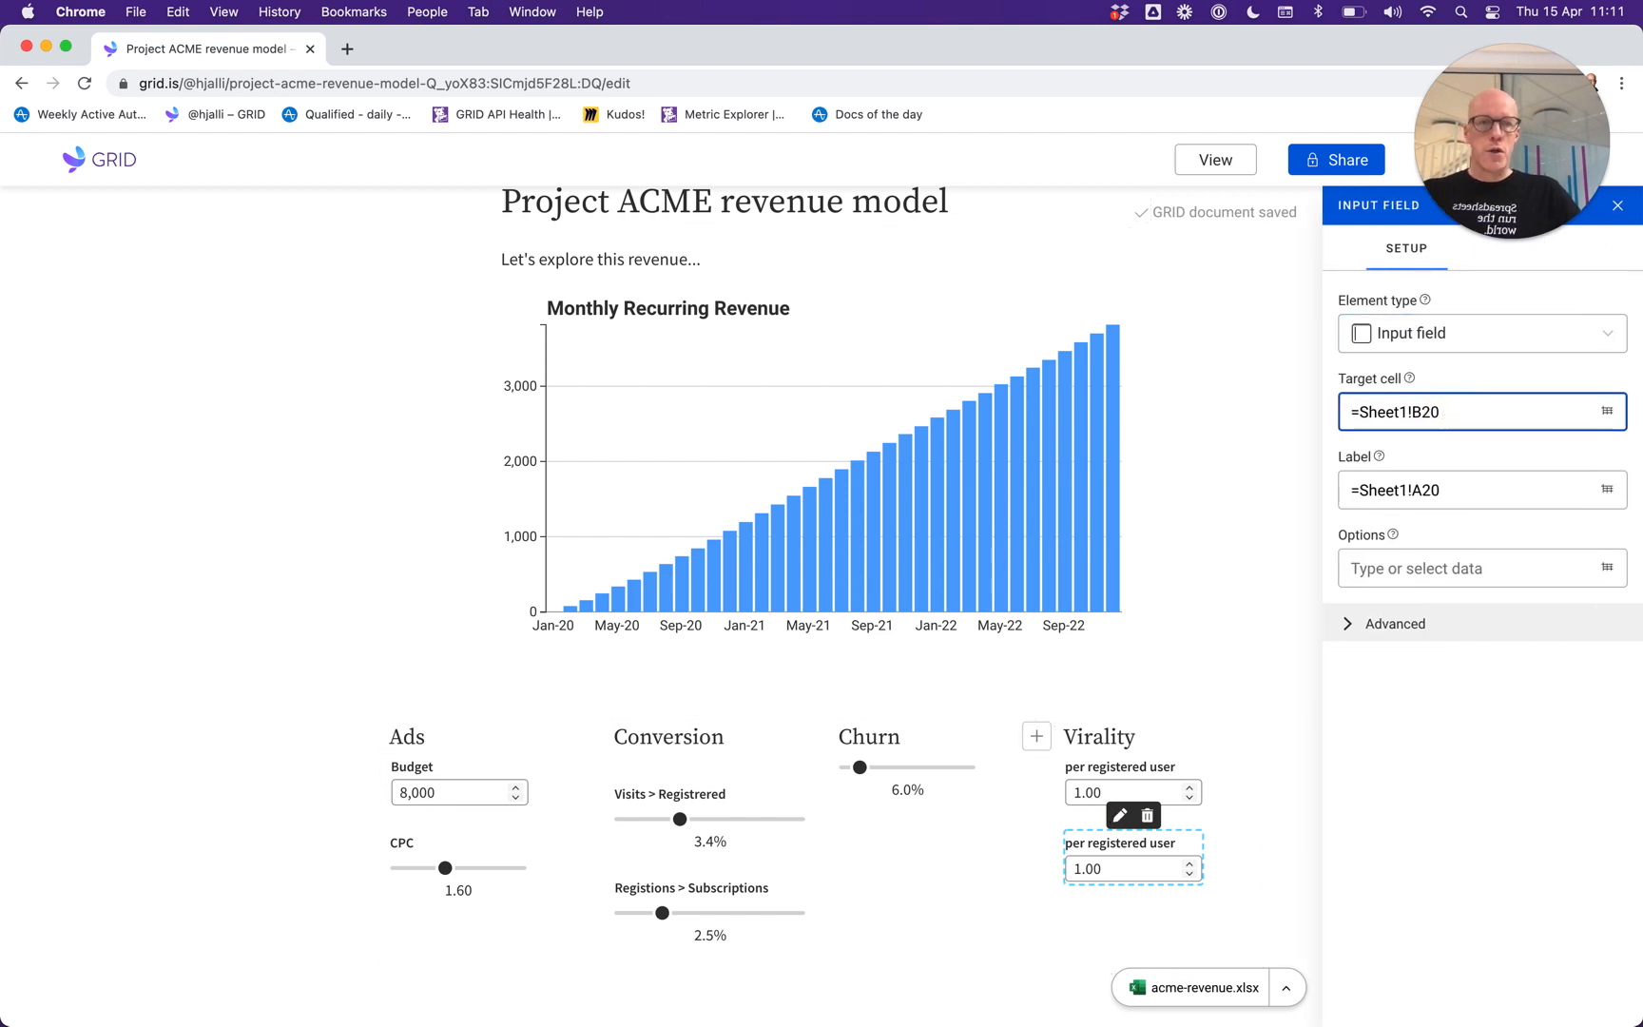
{"action": "left_click", "coordinate": [1457, 492]}
{"action": "key", "text": "BackSpace"}
{"action": "type", "text": "1"}
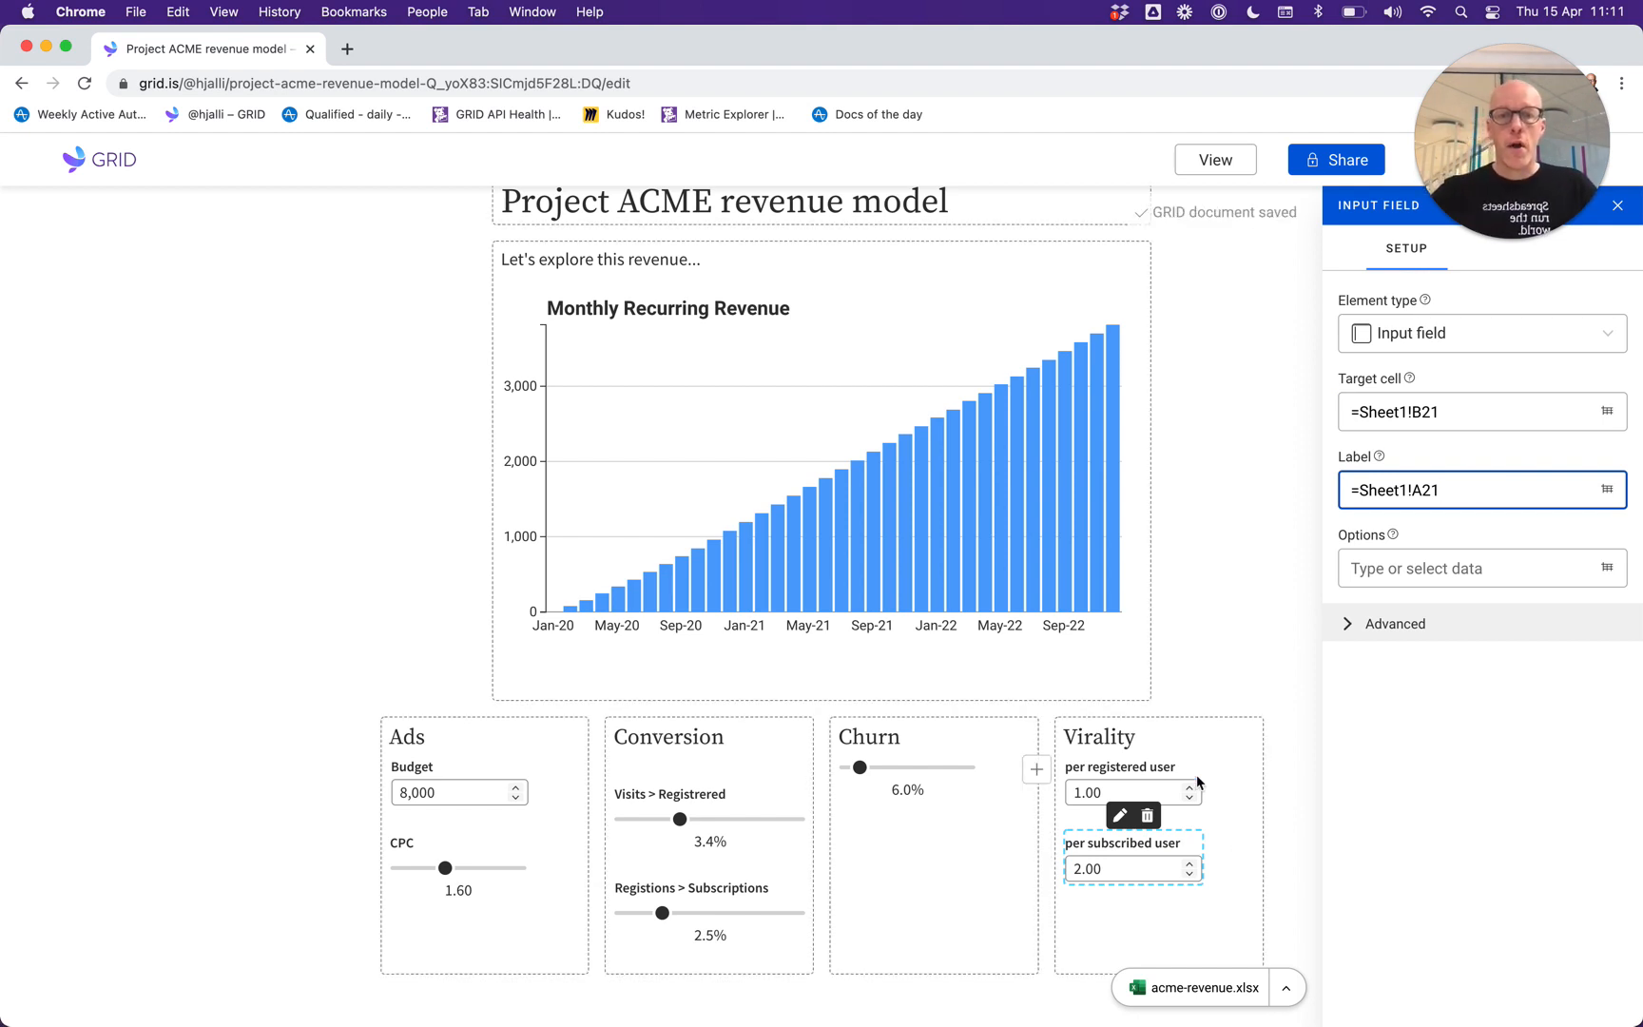
Switch the document to viewing mode, and move the Churn slider to 9.0% and the CPC slider to 1.00.
{"action": "left_click", "coordinate": [1215, 159]}
{"action": "scroll", "coordinate": [1165, 494], "scroll_direction": "down", "scroll_amount": 3}
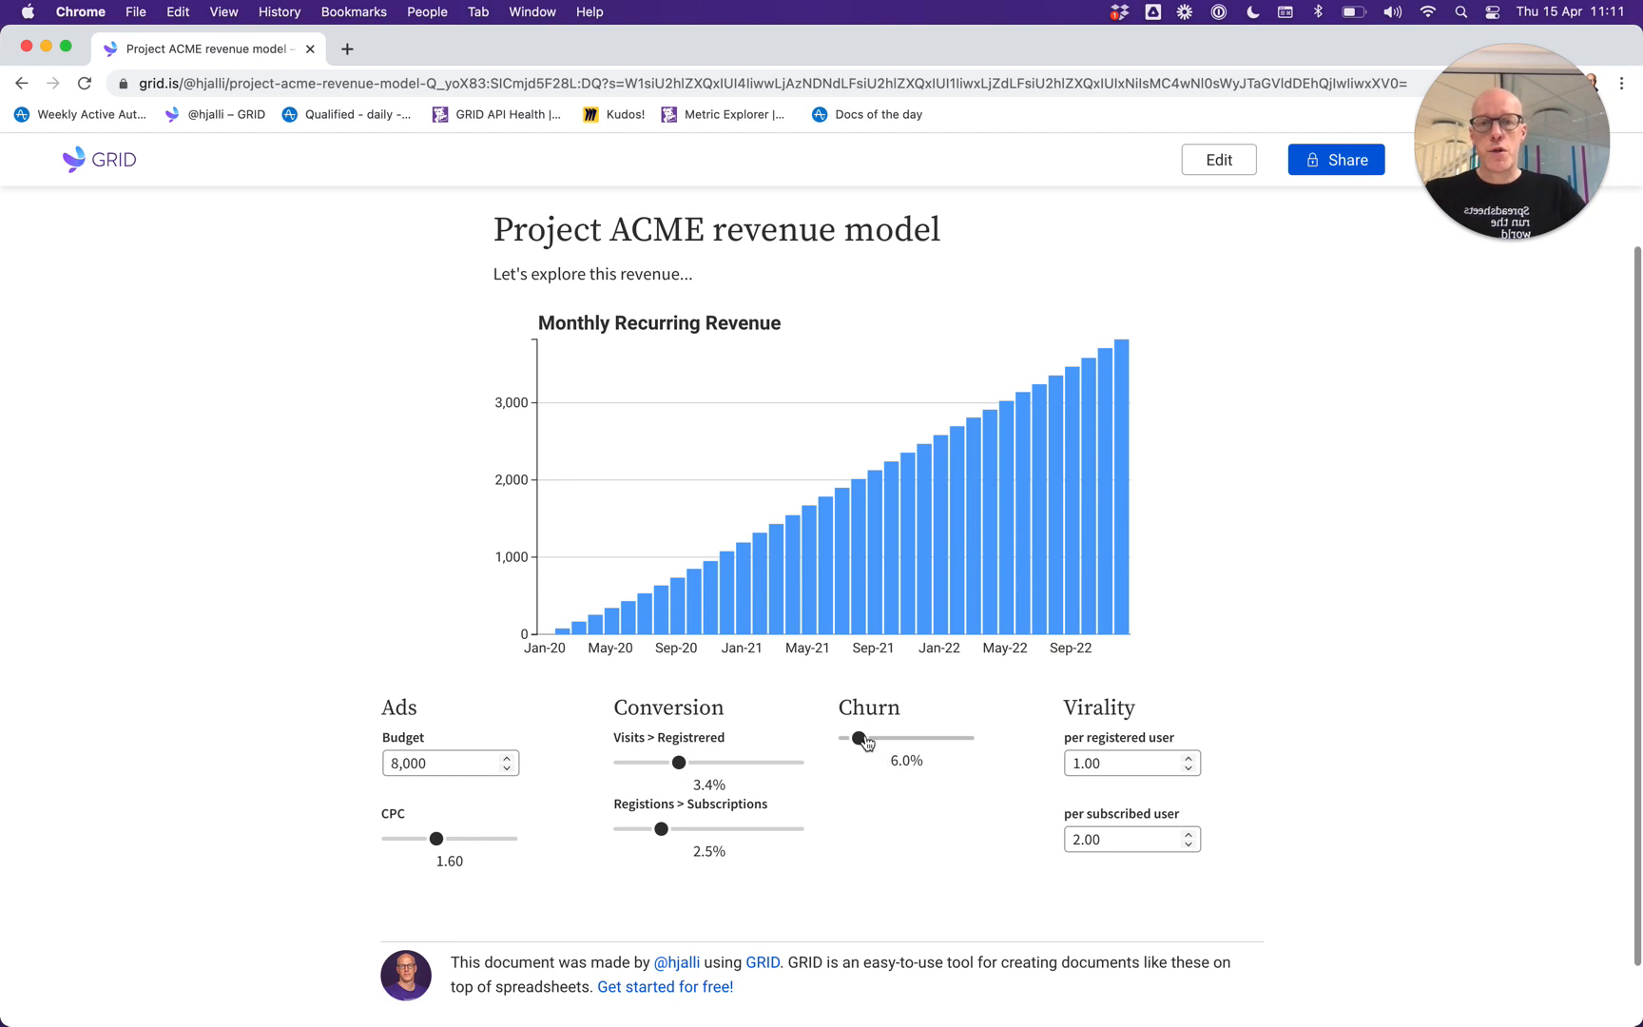
{"action": "mouse_move", "coordinate": [865, 742]}
{"action": "left_mouse_down"}
{"action": "mouse_move", "coordinate": [891, 740]}
{"action": "mouse_move", "coordinate": [868, 739]}
{"action": "left_mouse_up"}
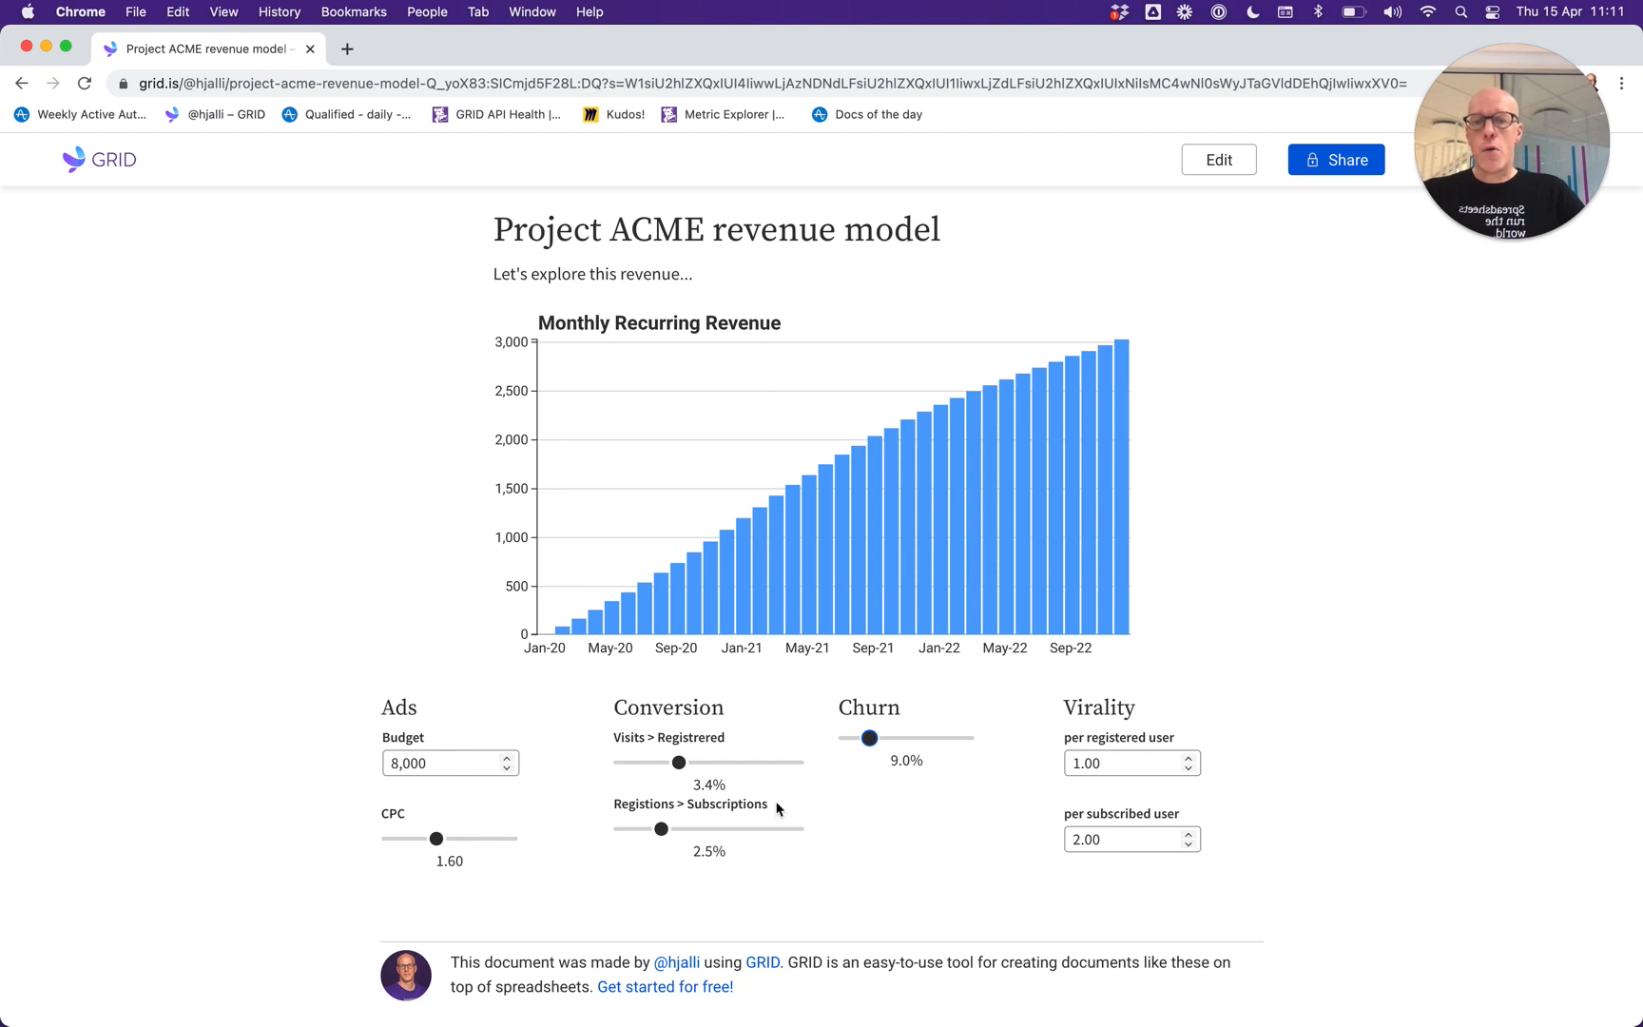
{"action": "mouse_move", "coordinate": [437, 839]}
{"action": "left_mouse_down"}
{"action": "mouse_move", "coordinate": [451, 843]}
{"action": "mouse_move", "coordinate": [413, 843]}
{"action": "mouse_move", "coordinate": [470, 843]}
{"action": "mouse_move", "coordinate": [415, 844]}
{"action": "left_mouse_up"}
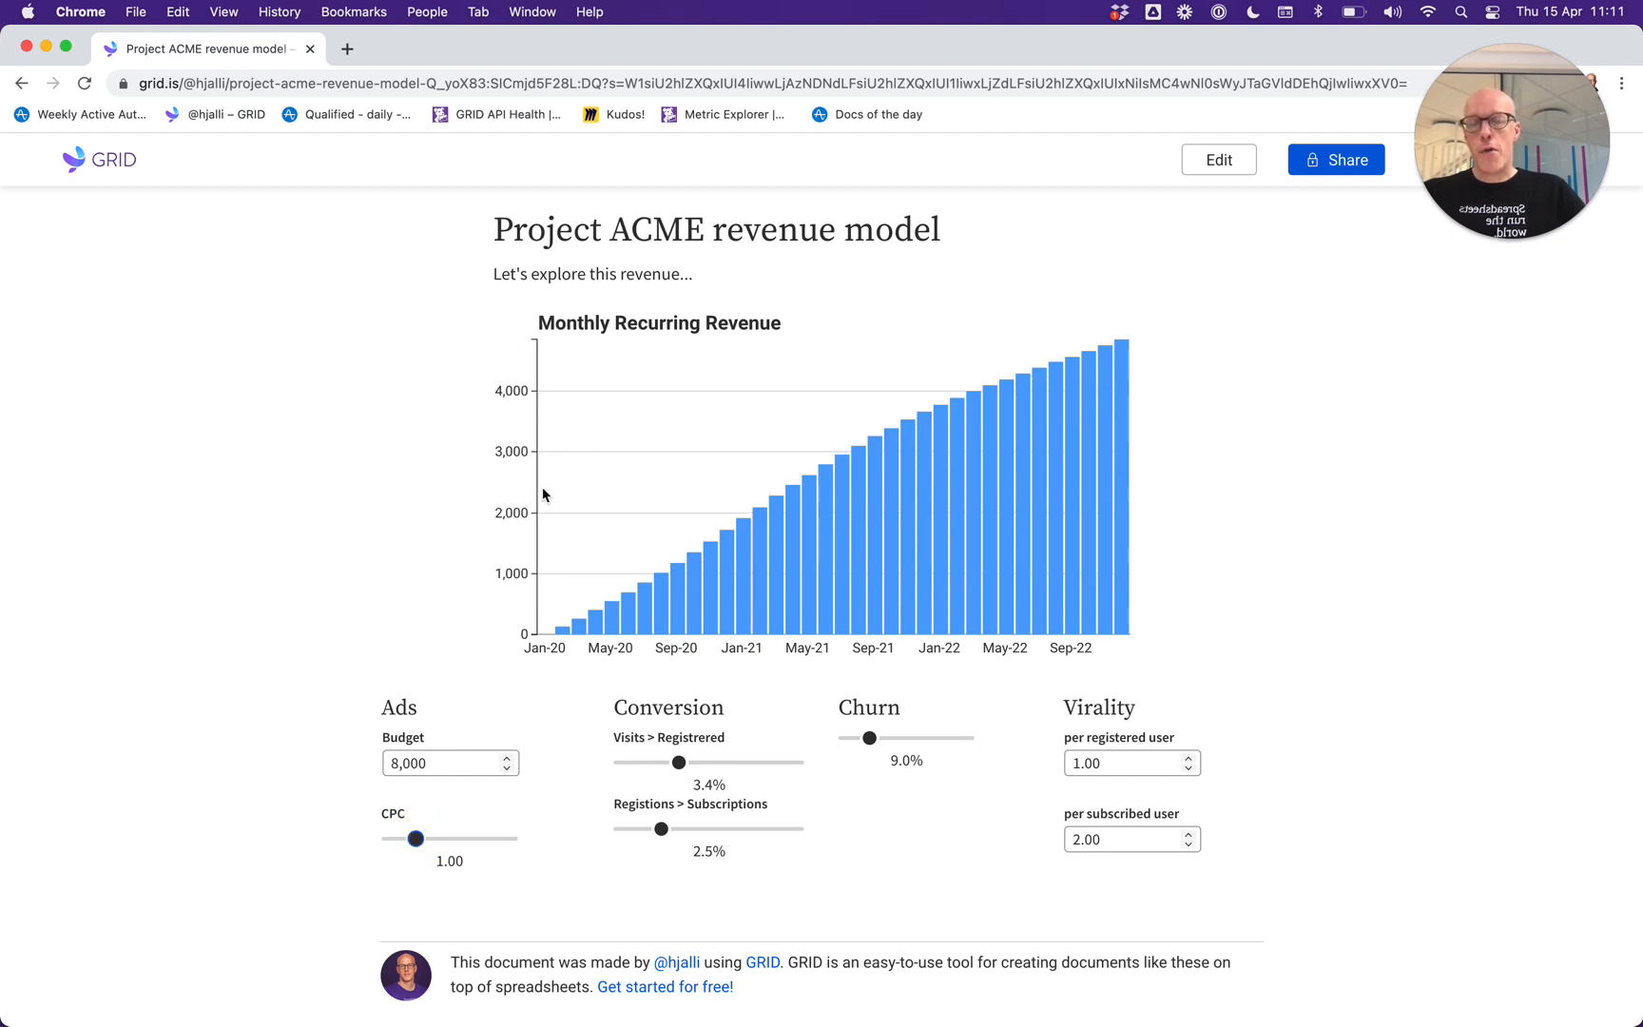
Set the Ads budget to 18,000 and move the Visits > Registrered slider to 2.8%.
{"action": "left_click", "coordinate": [393, 766]}
{"action": "type", "text": "1"}
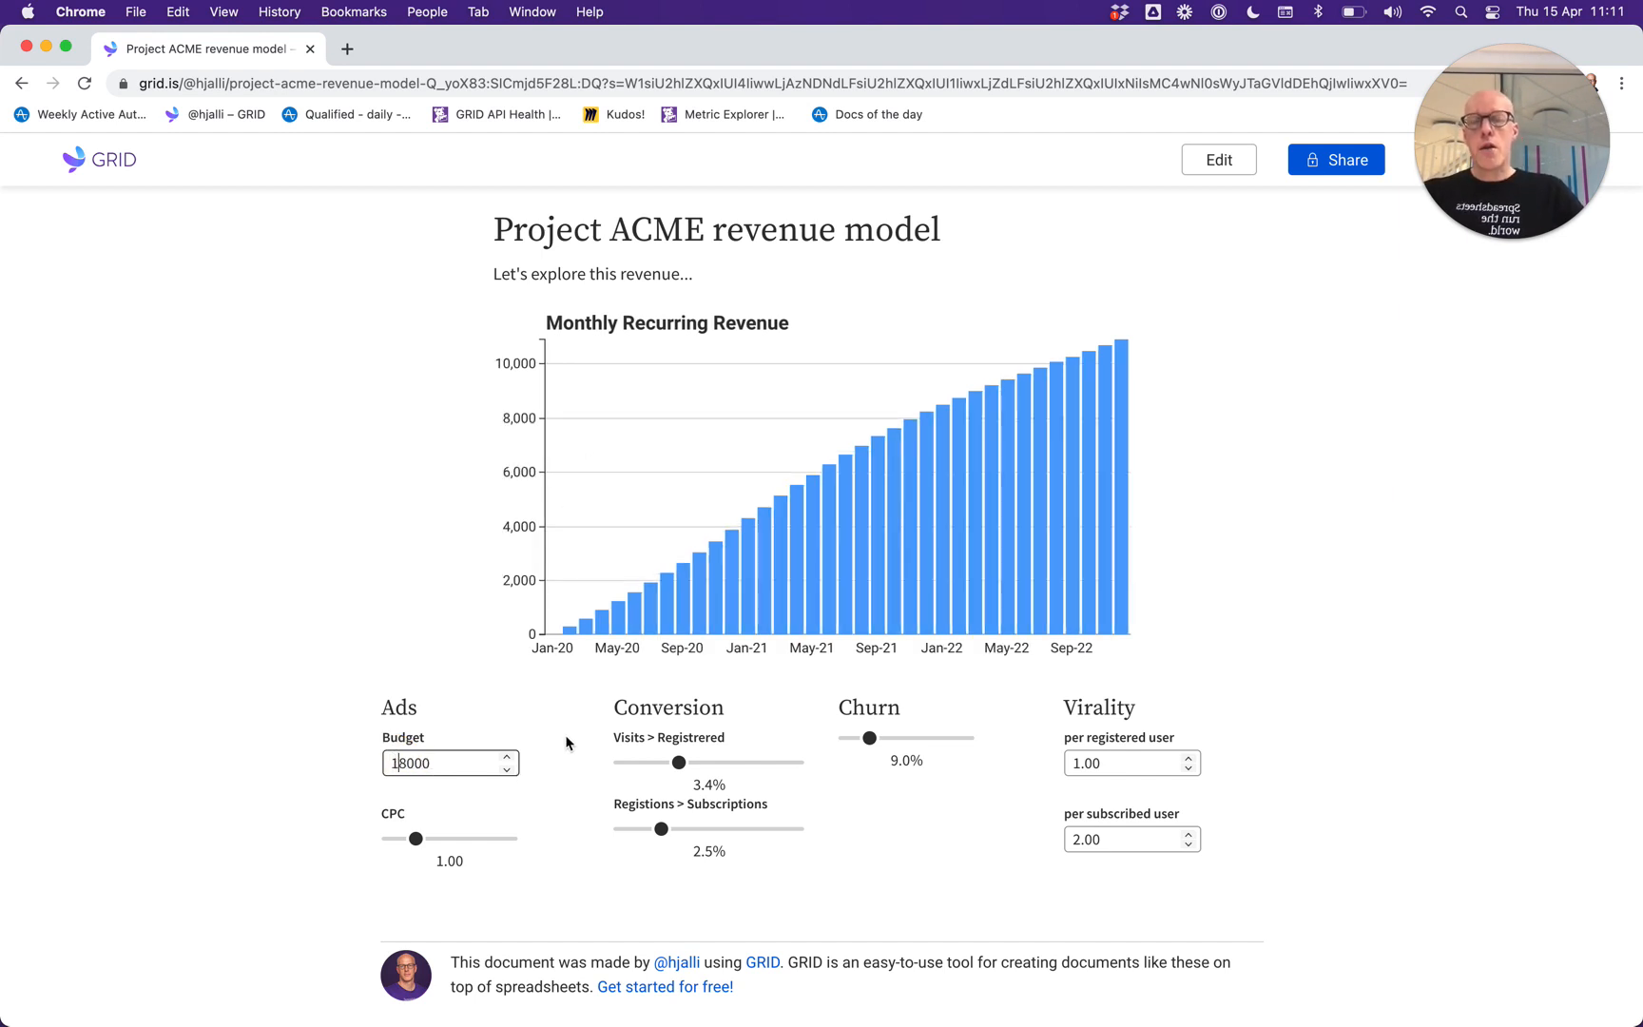
{"action": "left_click", "coordinate": [576, 792]}
{"action": "left_click", "coordinate": [407, 766]}
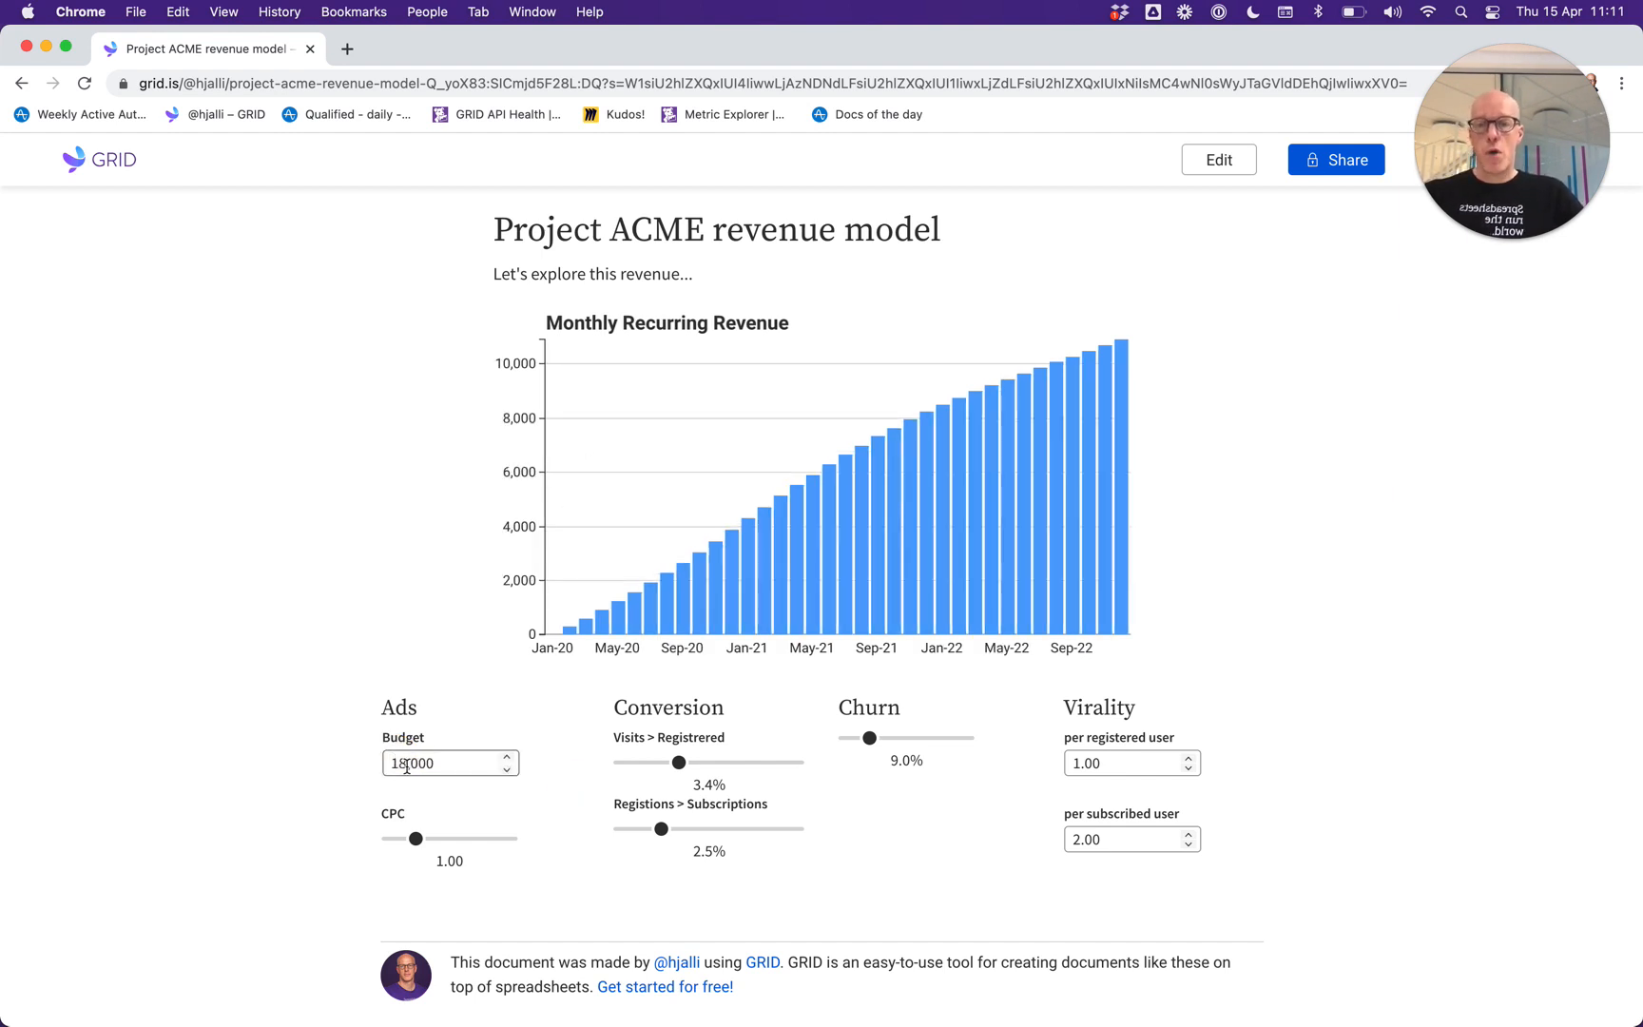
{"action": "left_click", "coordinate": [445, 786]}
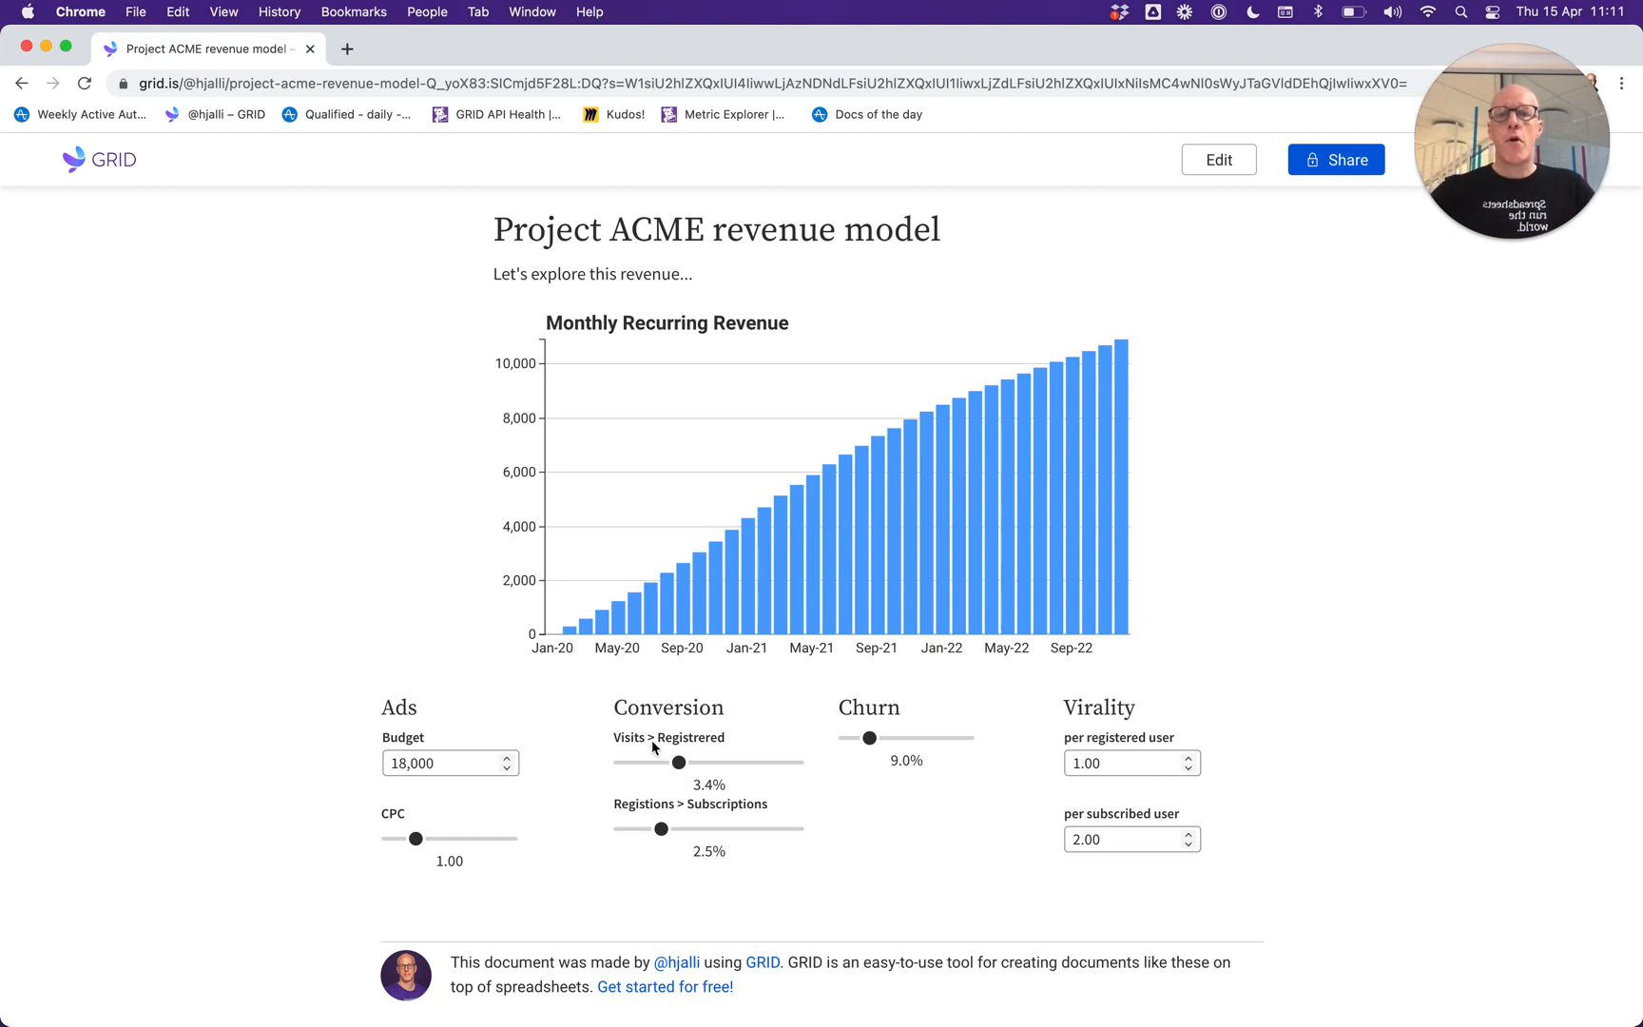
{"action": "mouse_move", "coordinate": [679, 763]}
{"action": "left_mouse_down"}
{"action": "mouse_move", "coordinate": [700, 763]}
{"action": "mouse_move", "coordinate": [667, 765]}
{"action": "left_mouse_up"}
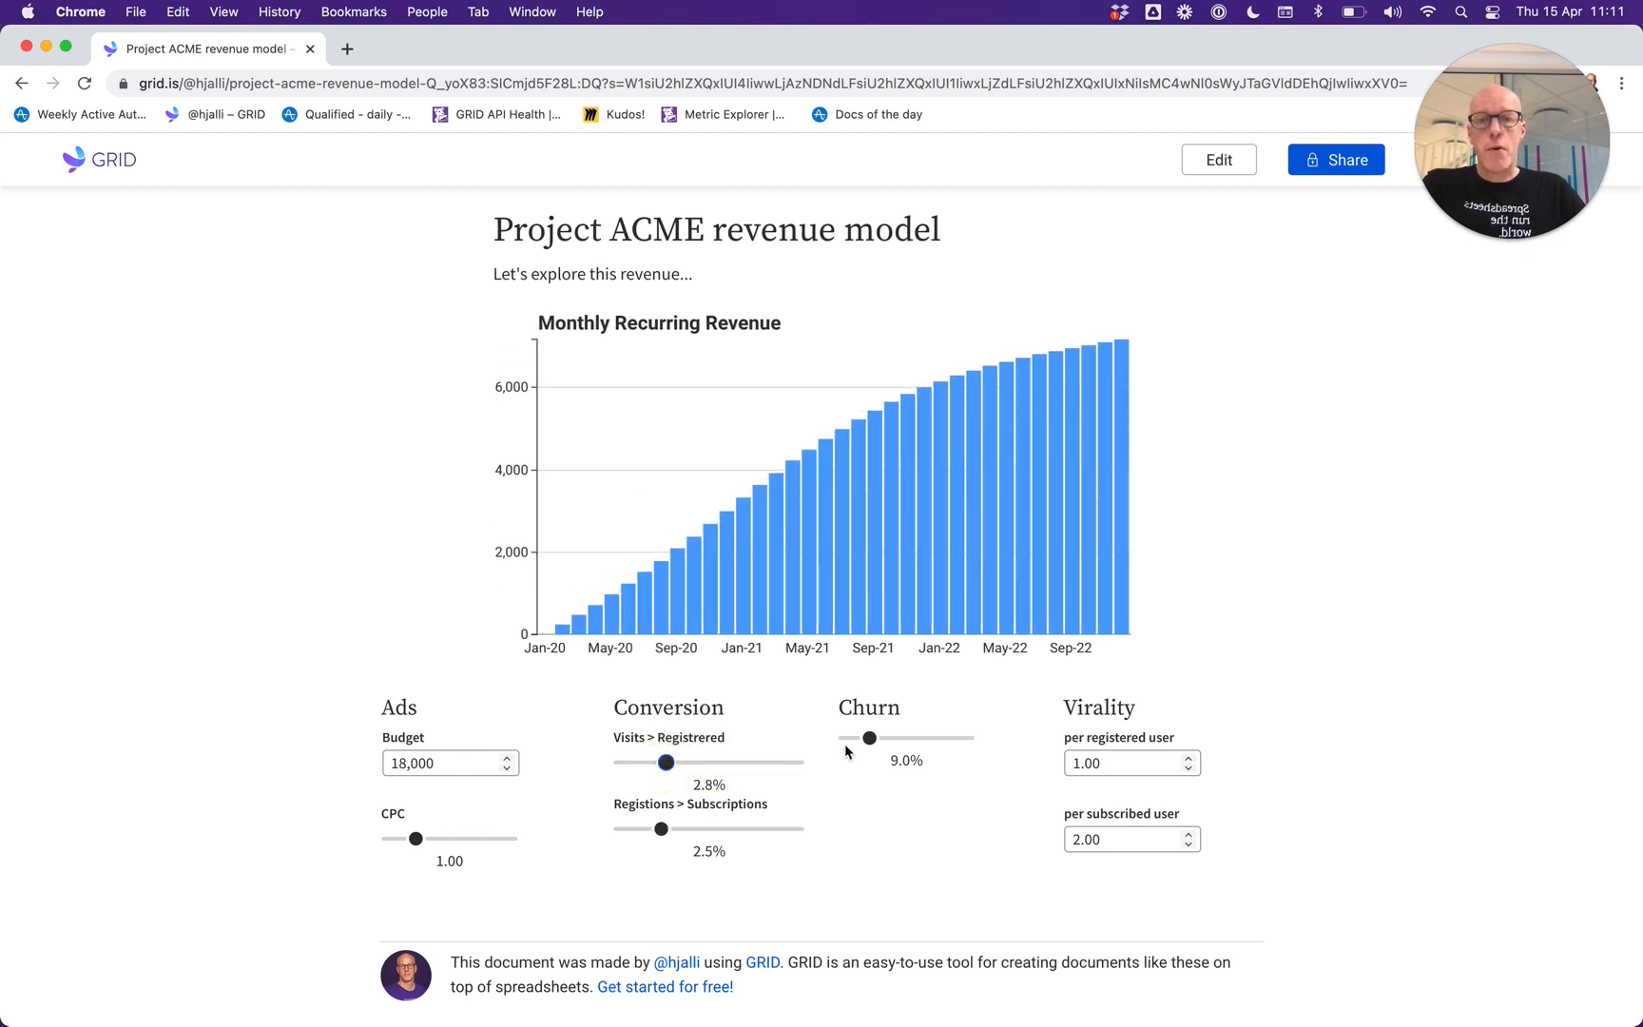
{"action": "mouse_move", "coordinate": [870, 740]}
{"action": "left_mouse_down"}
{"action": "mouse_move", "coordinate": [909, 750]}
{"action": "mouse_move", "coordinate": [871, 745]}
{"action": "left_mouse_up"}
Try stepping the per registered user value in the Virality column up and back down several times.
{"action": "left_click", "coordinate": [1189, 758]}
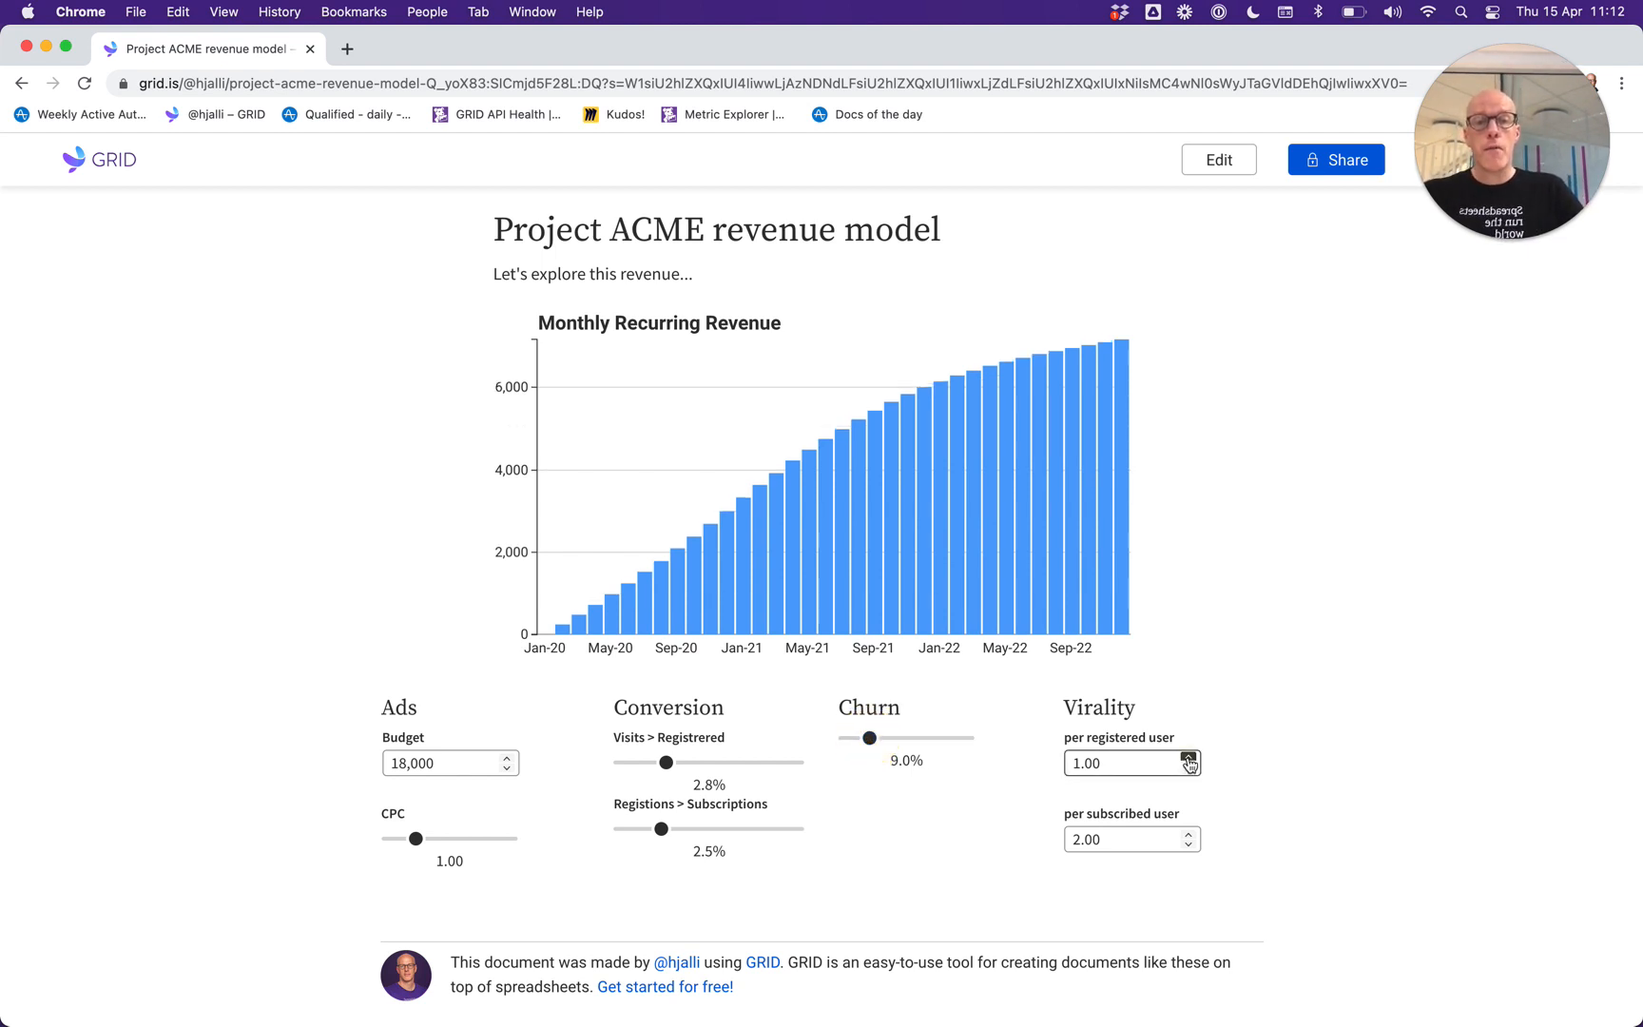
{"action": "left_click", "coordinate": [1189, 771]}
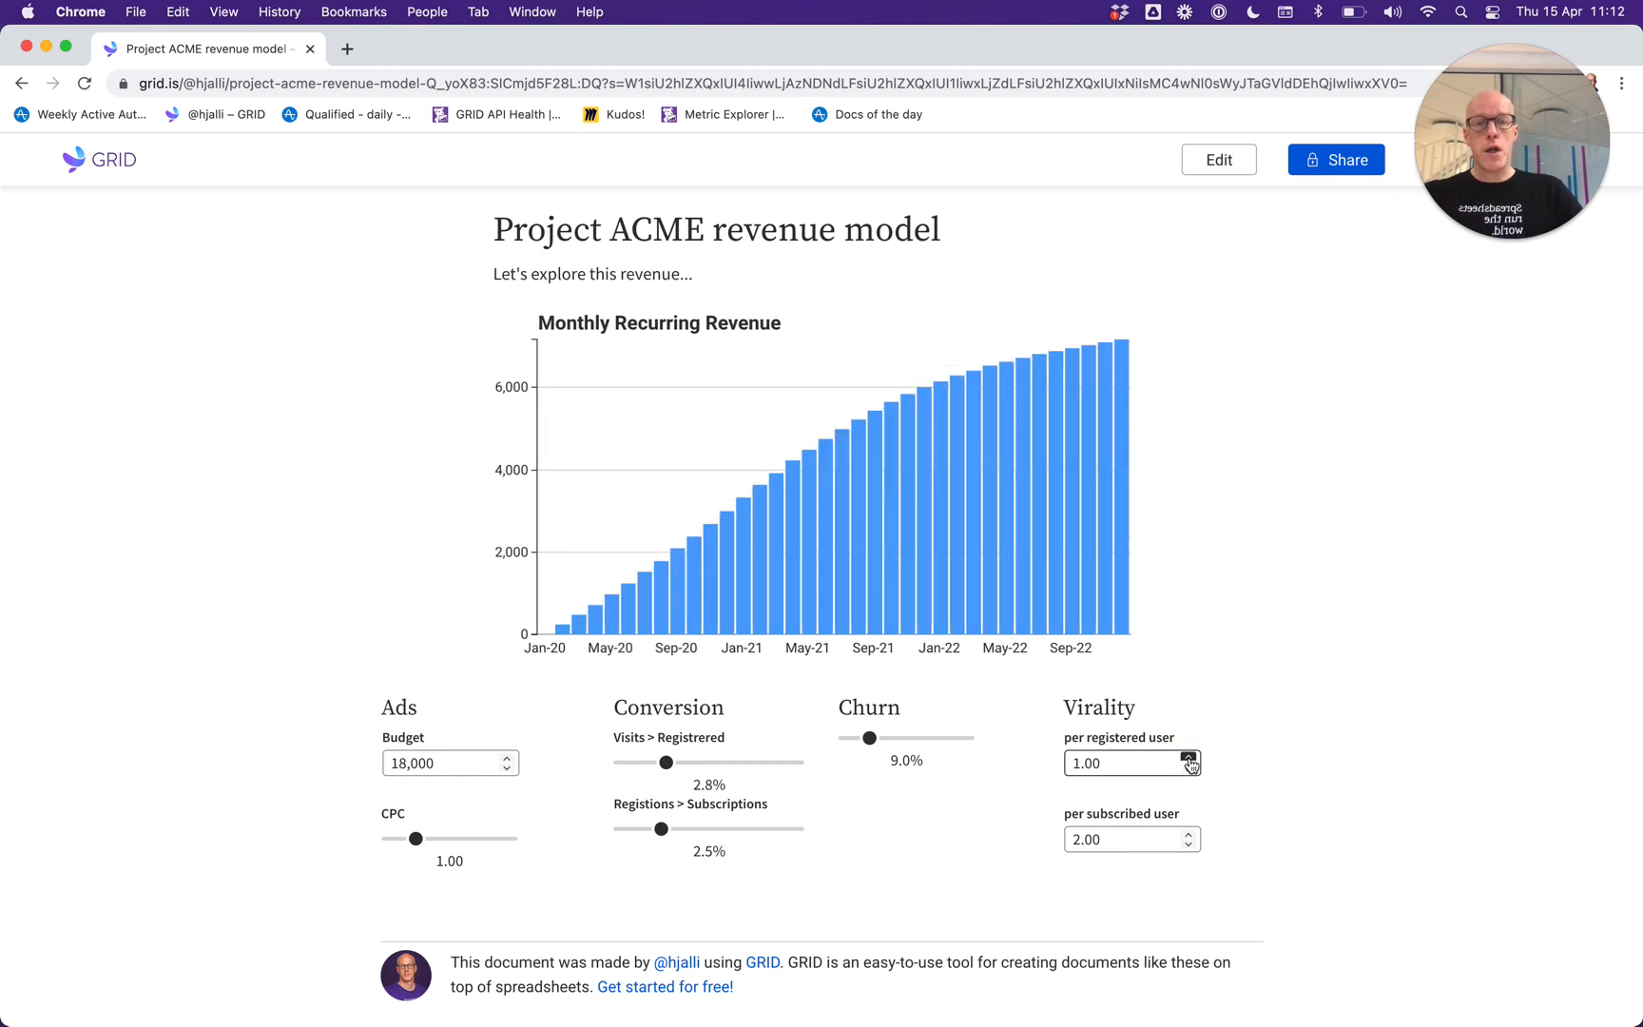
{"action": "left_click", "coordinate": [1189, 759]}
{"action": "left_click", "coordinate": [1190, 771]}
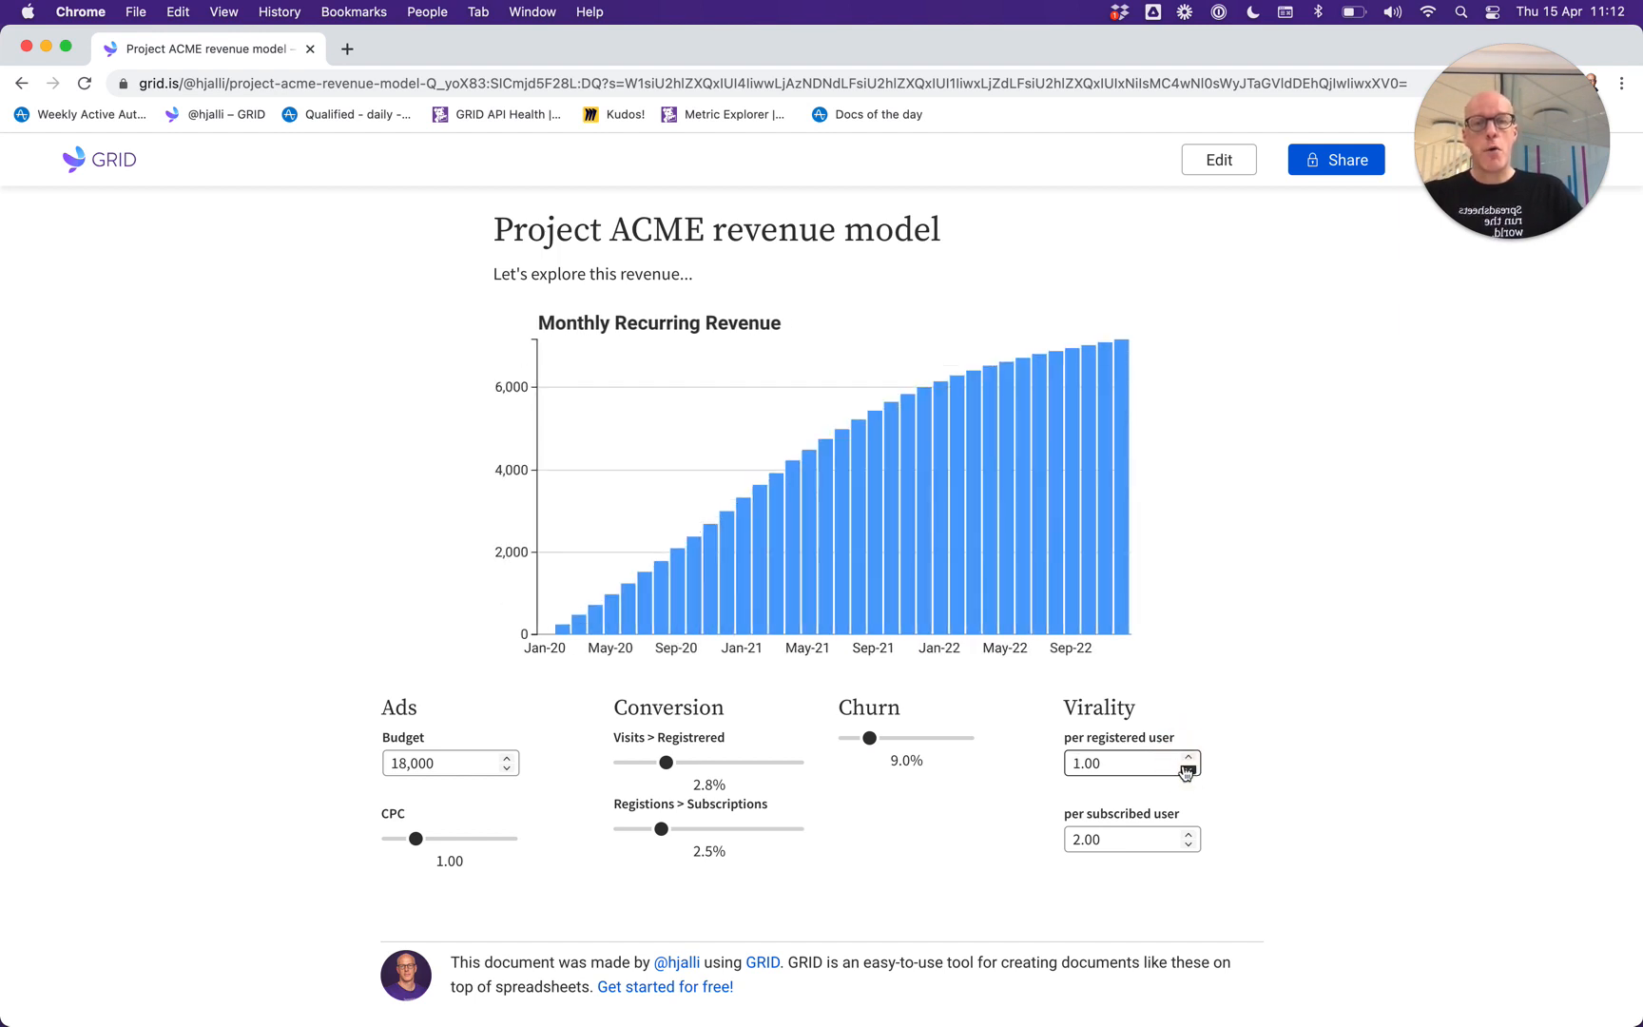
{"action": "left_click", "coordinate": [1188, 758]}
{"action": "left_click", "coordinate": [1189, 770]}
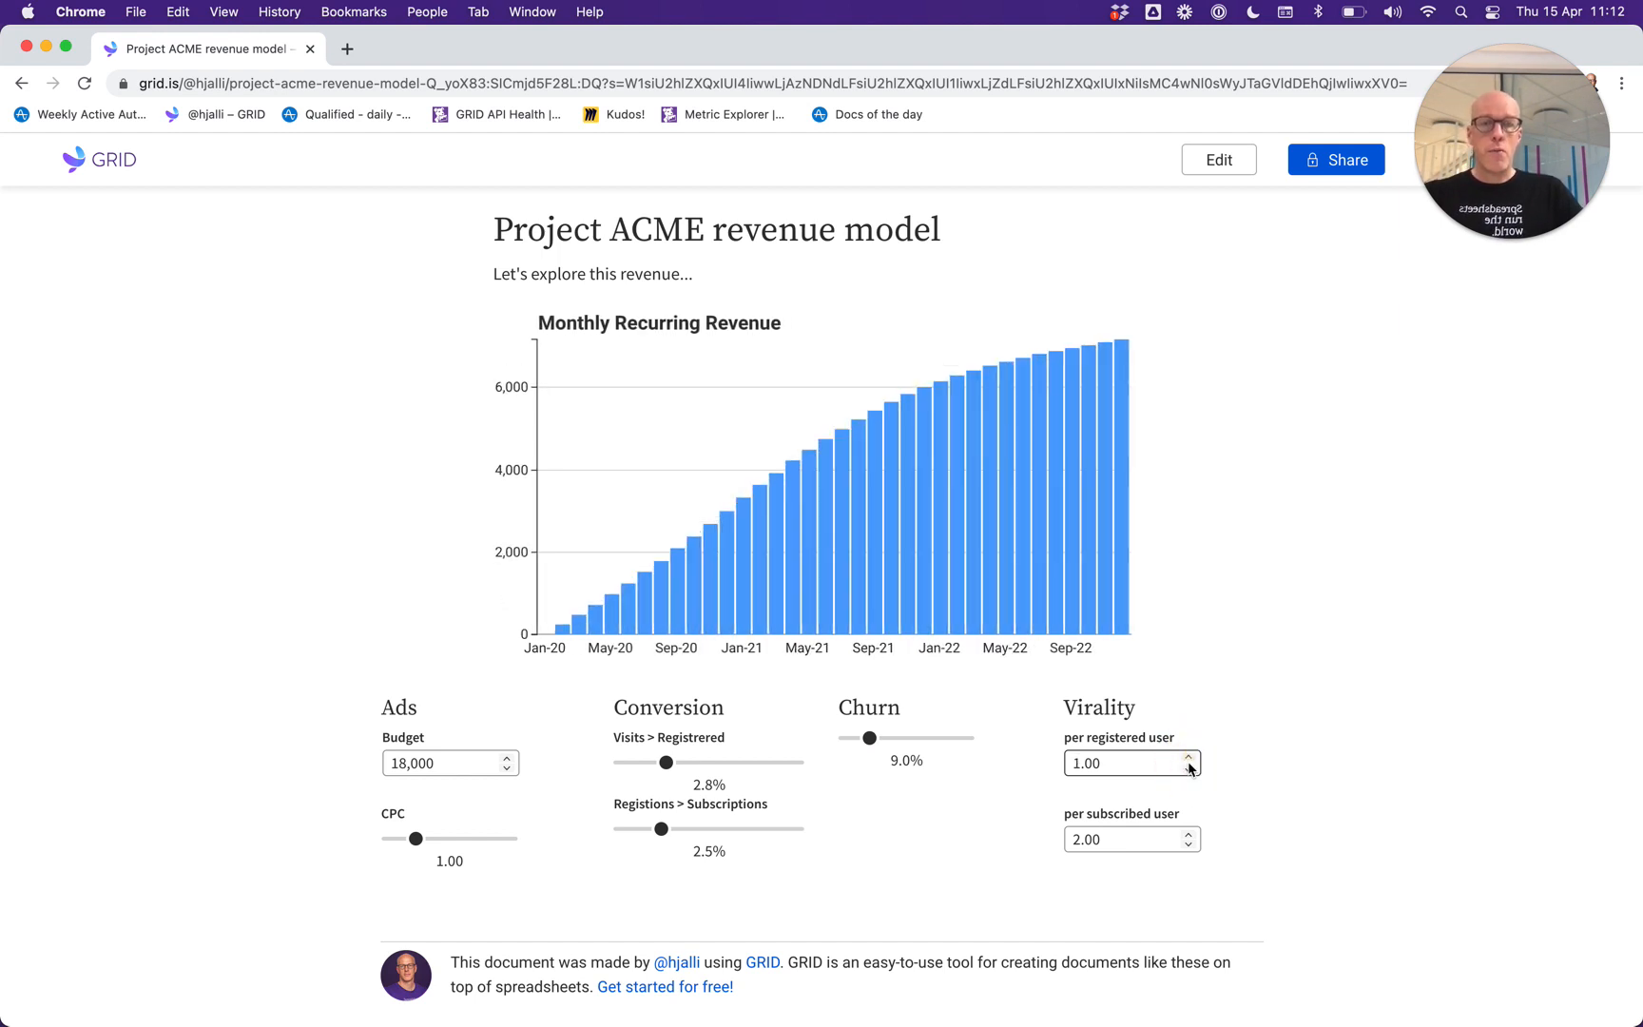
{"action": "left_click", "coordinate": [1189, 770]}
{"action": "left_click", "coordinate": [1189, 758]}
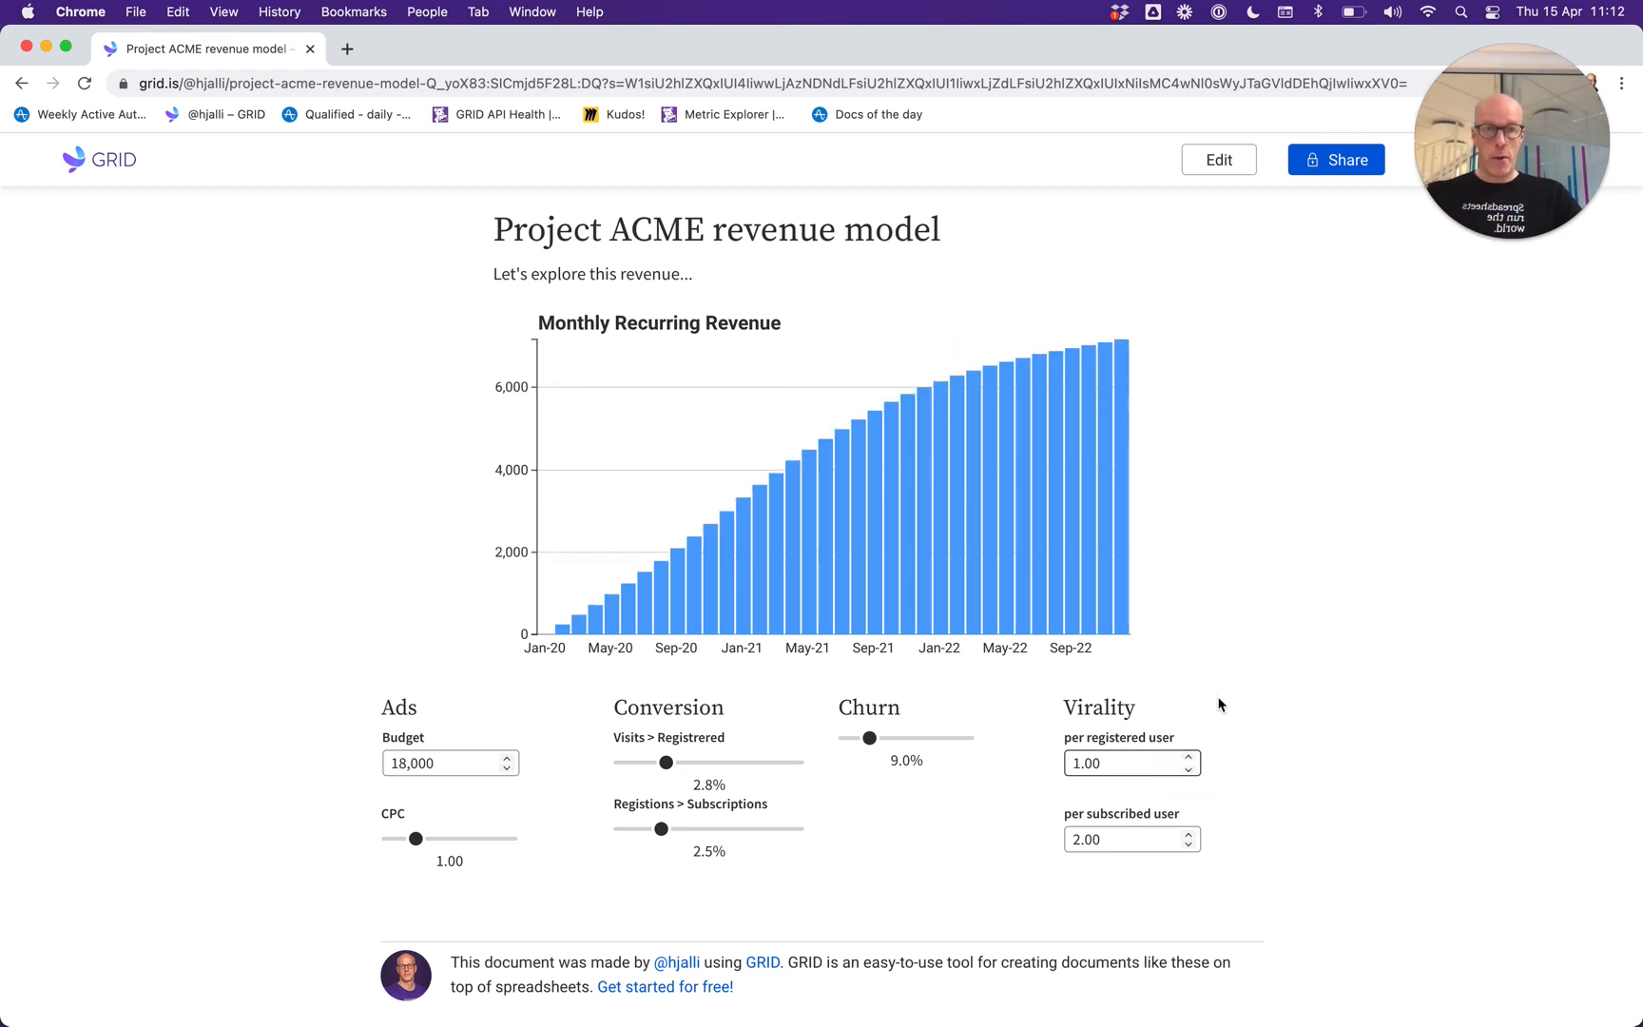
Return to editing mode and give the per registered user input field a minimum of 0 and a step of 0.01.
{"action": "left_click", "coordinate": [1221, 164]}
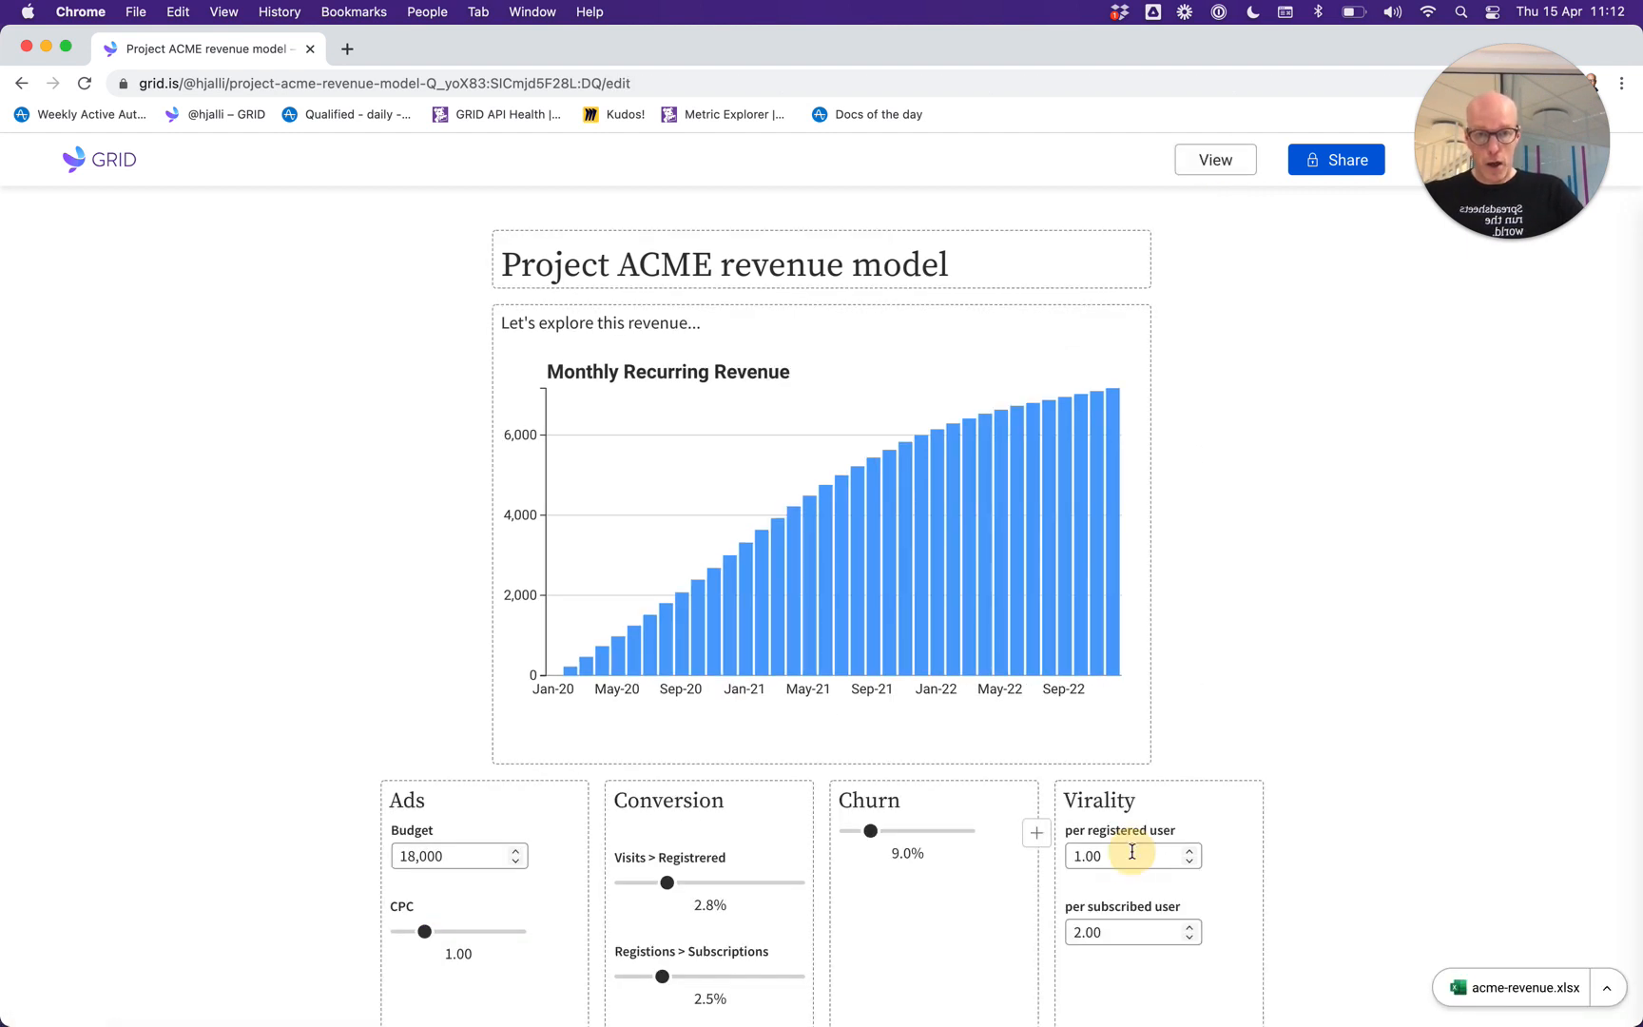
{"action": "left_click", "coordinate": [1134, 856]}
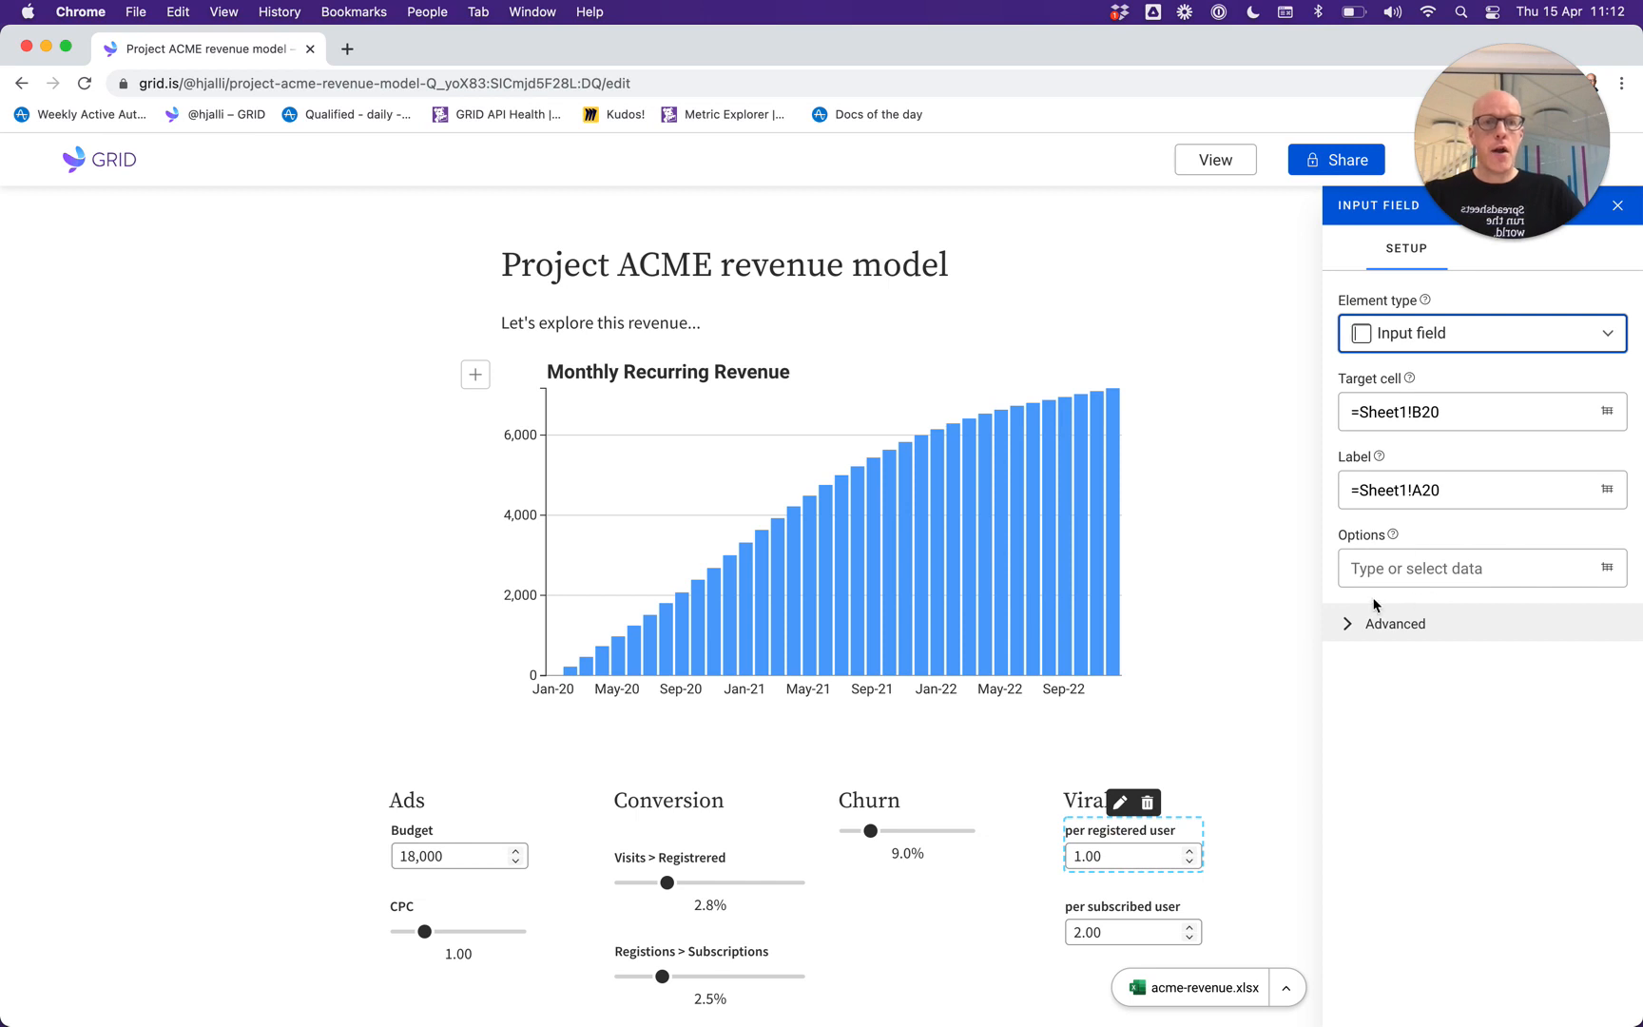
{"action": "left_click", "coordinate": [1350, 625]}
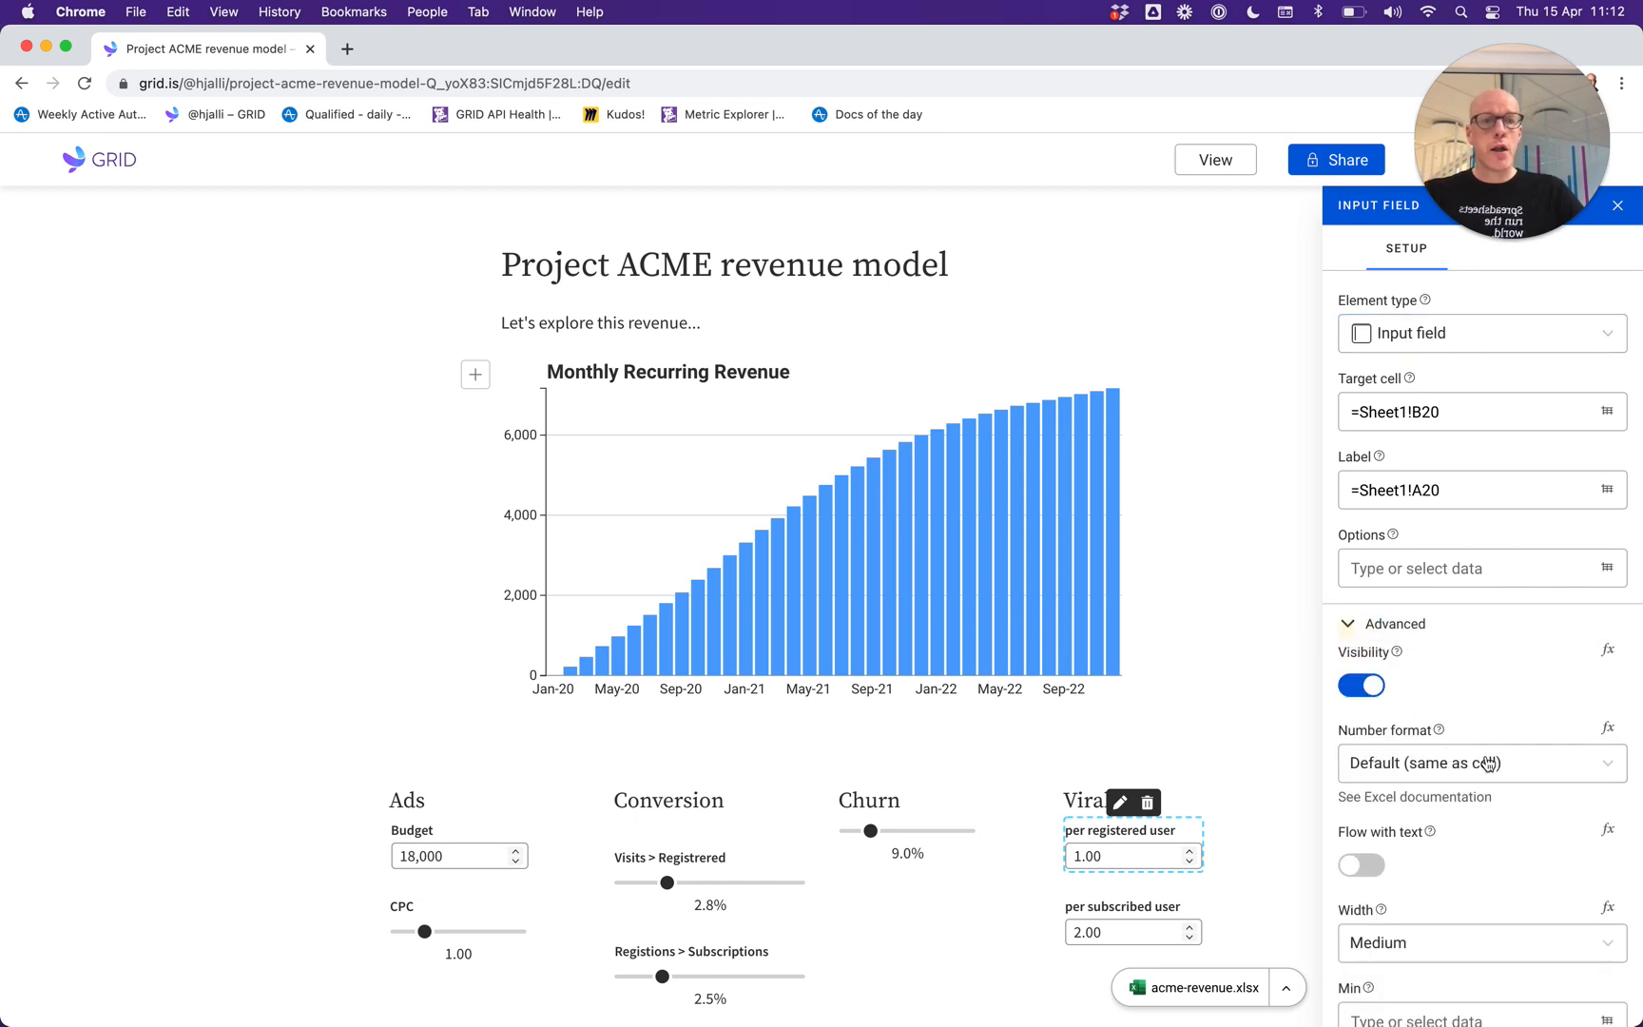
{"action": "scroll", "coordinate": [1483, 766], "scroll_direction": "down", "scroll_amount": 3}
{"action": "left_click", "coordinate": [1427, 815]}
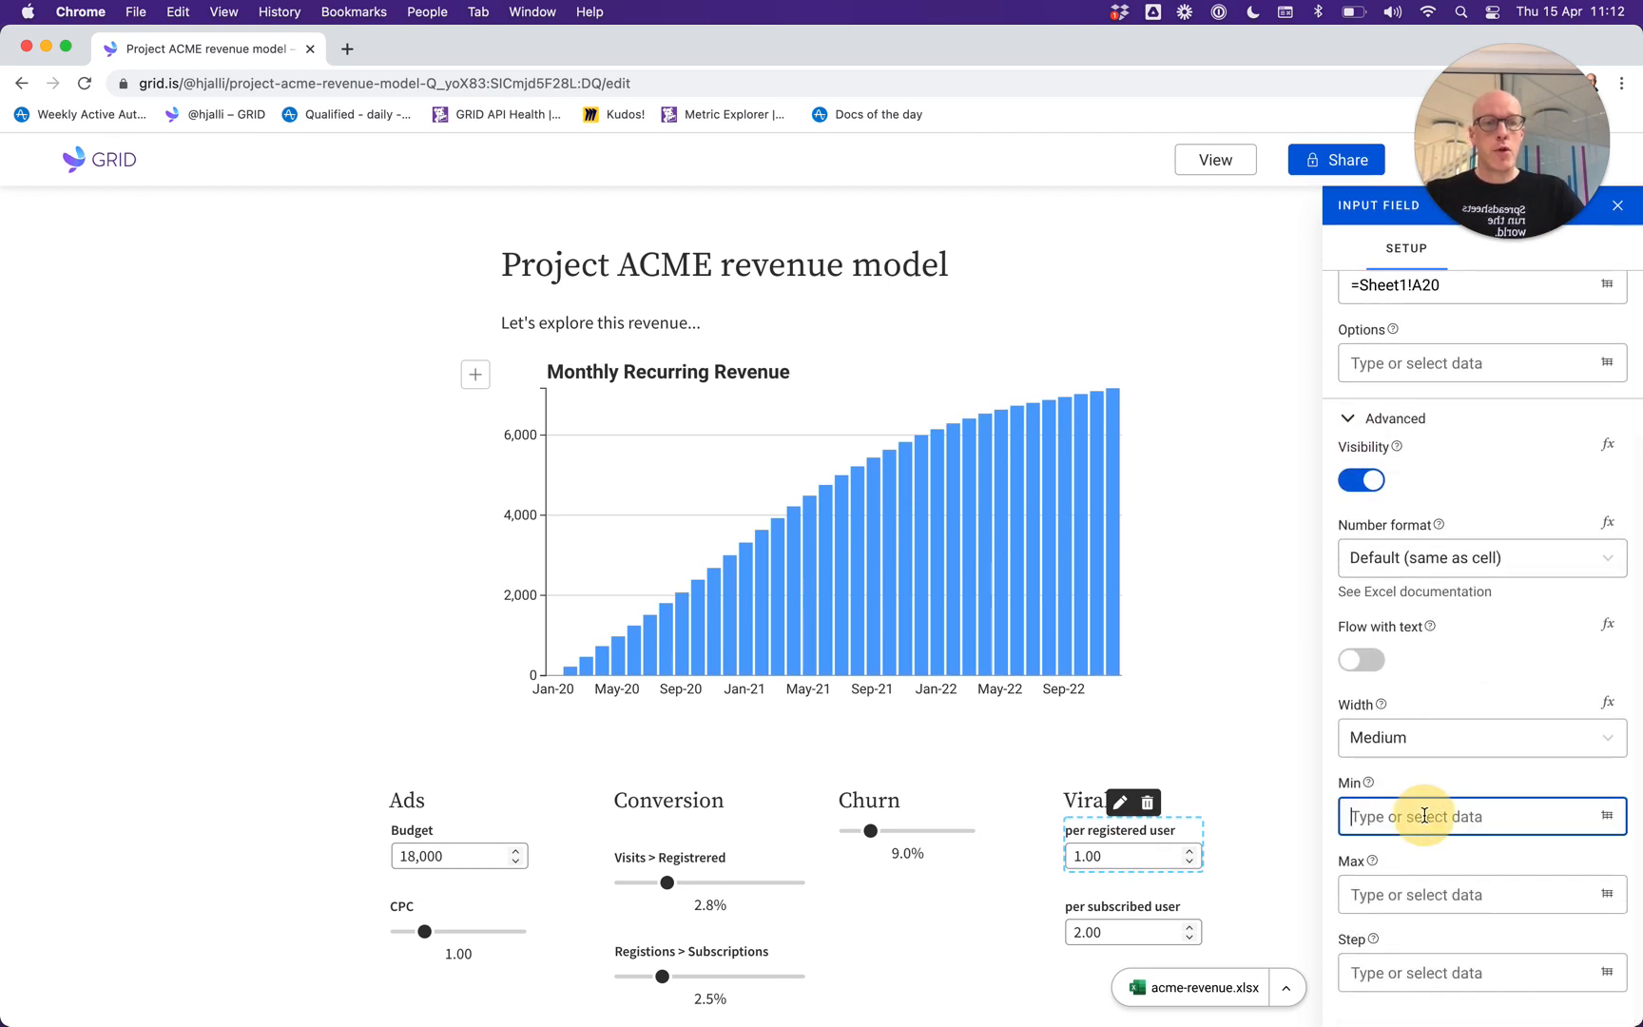
{"action": "type", "text": "0"}
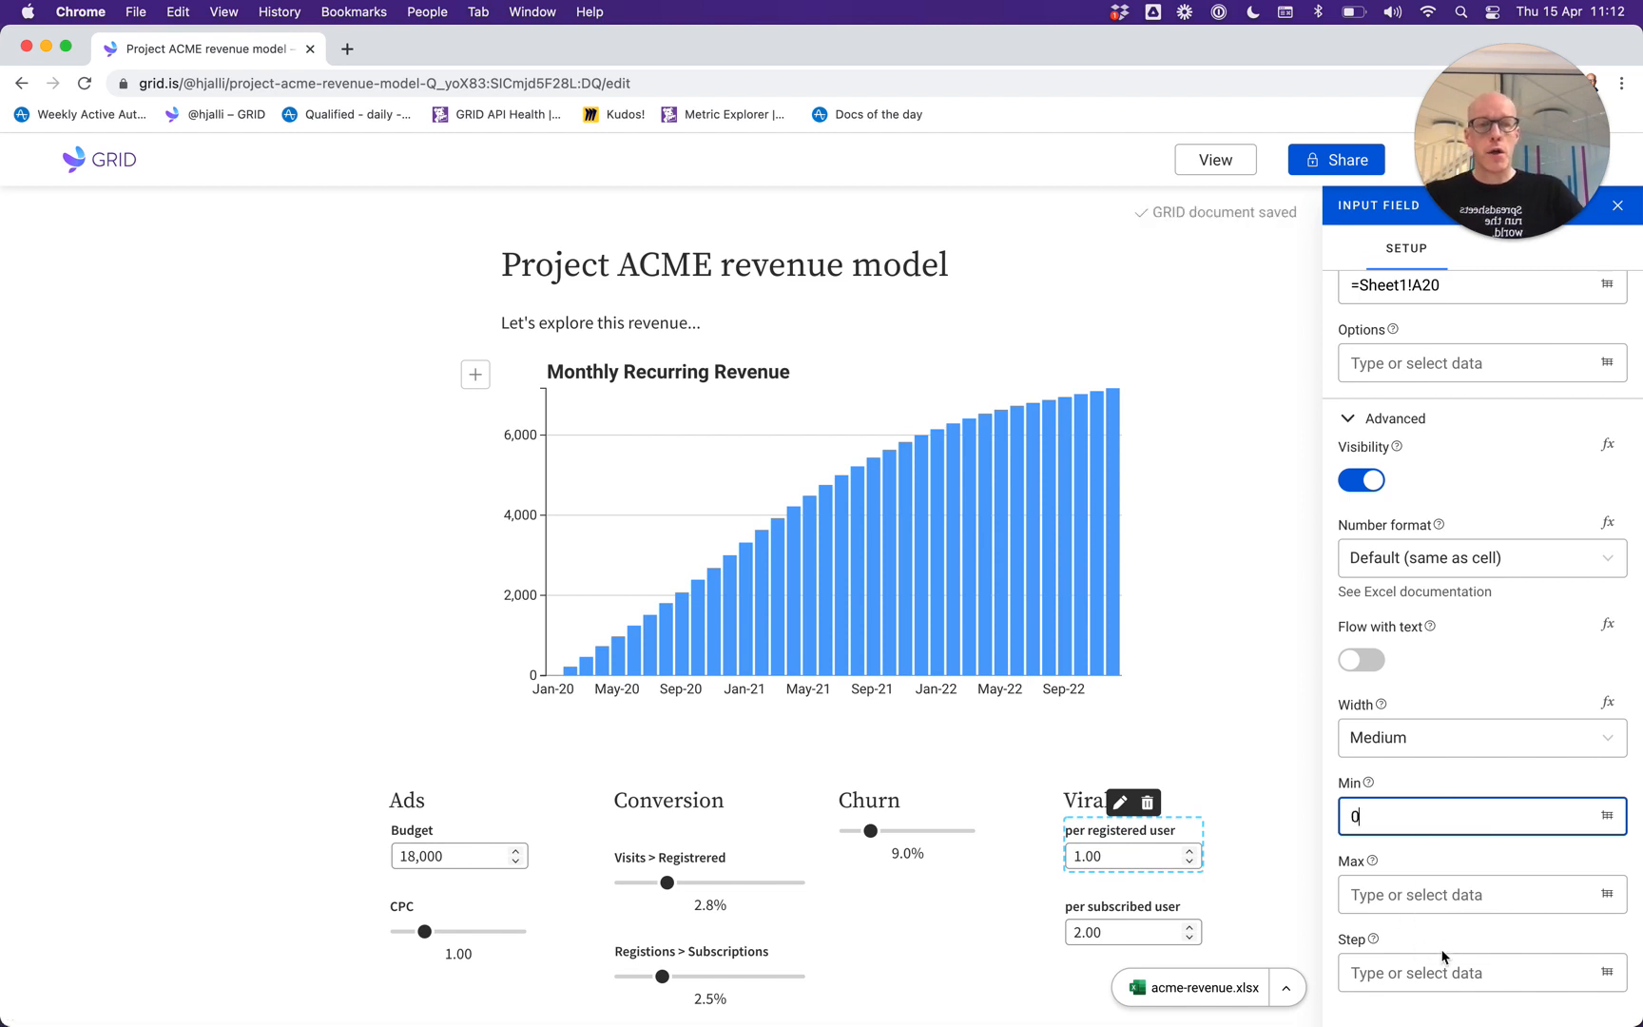
{"action": "left_click", "coordinate": [1417, 971]}
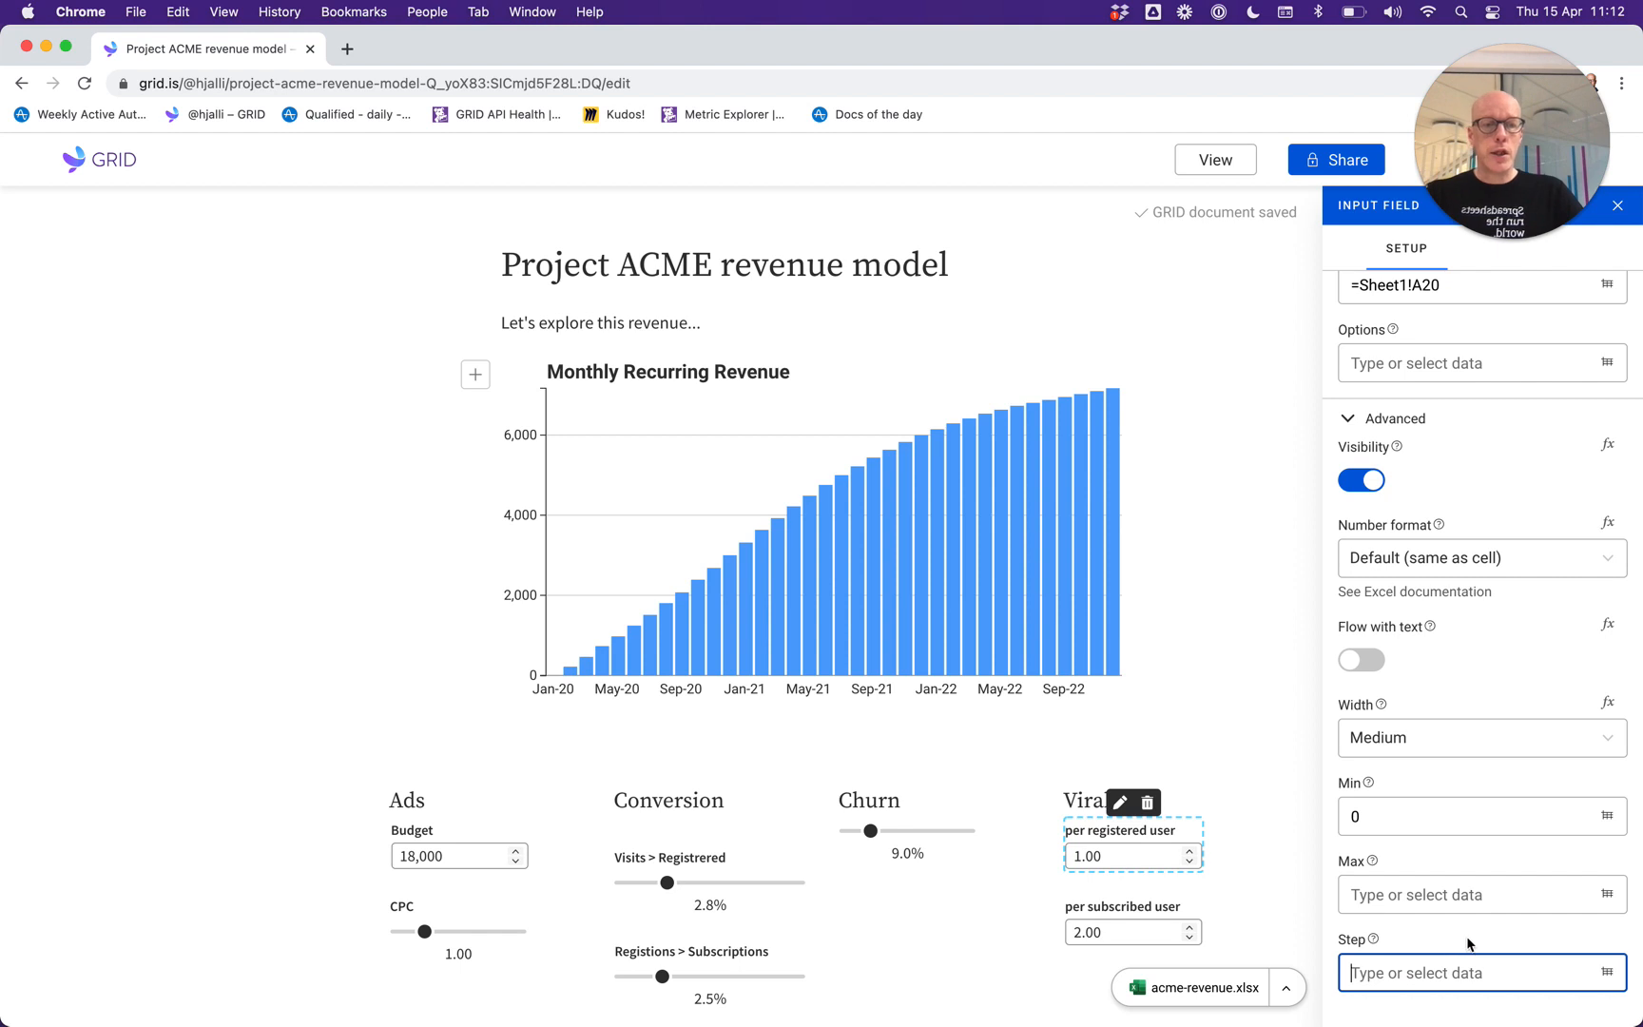
{"action": "type", "text": "0."}
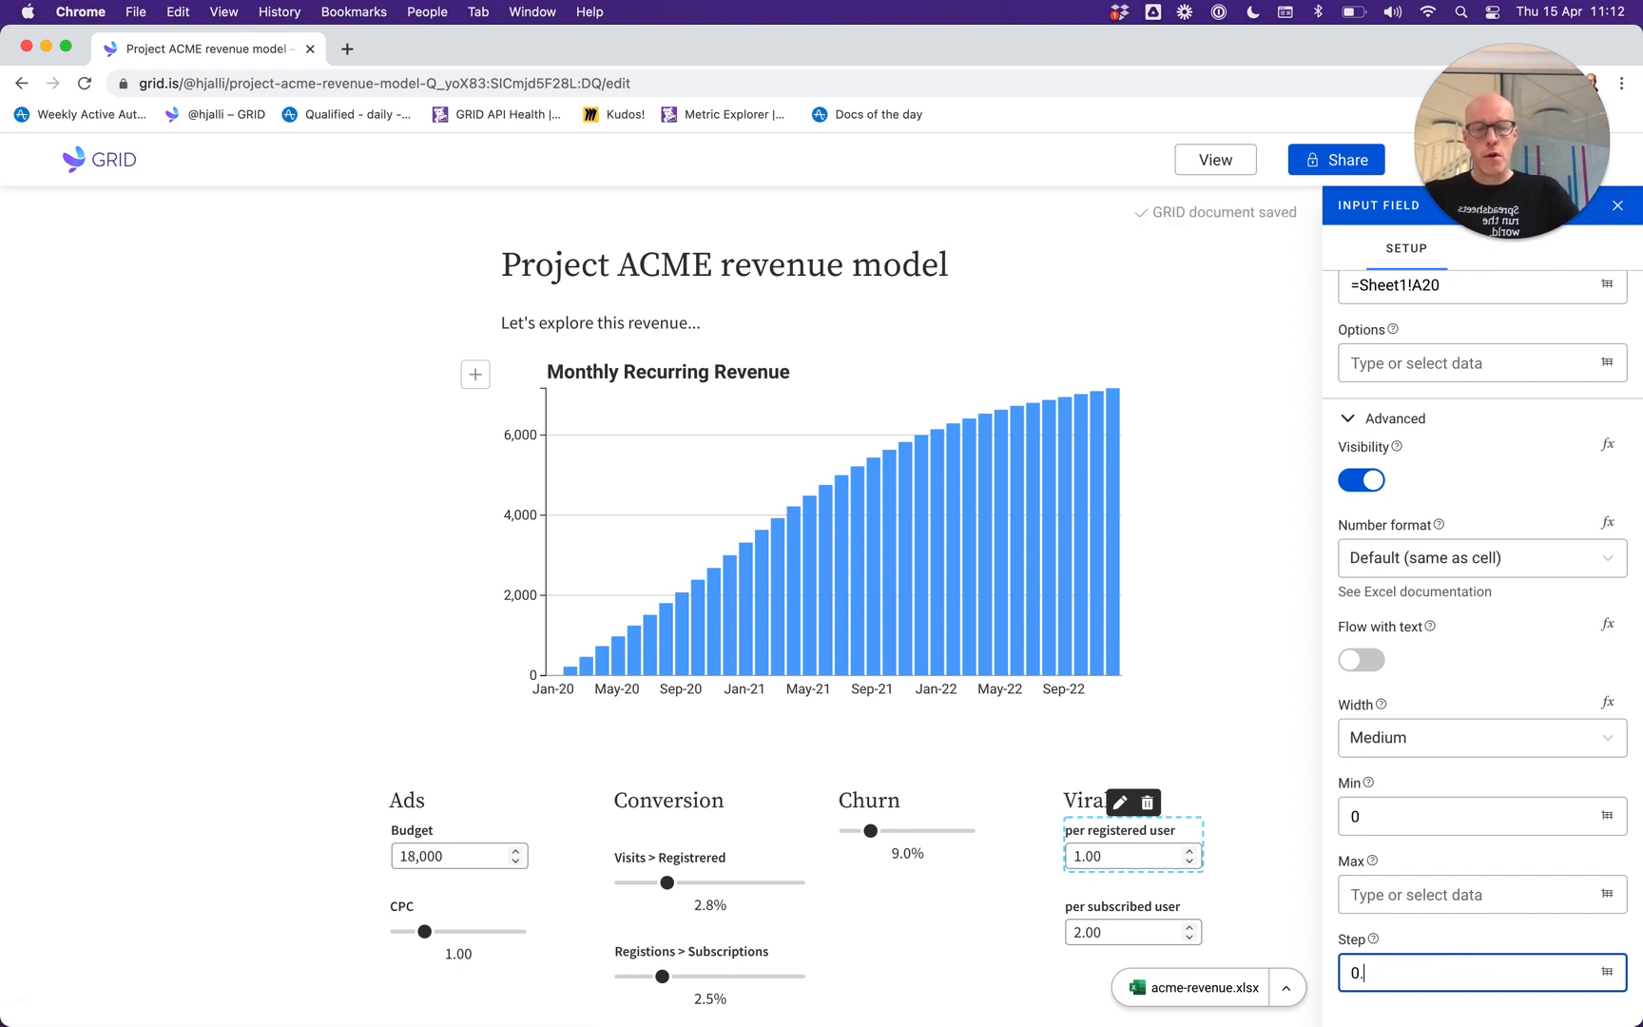
{"action": "type", "text": "11"}
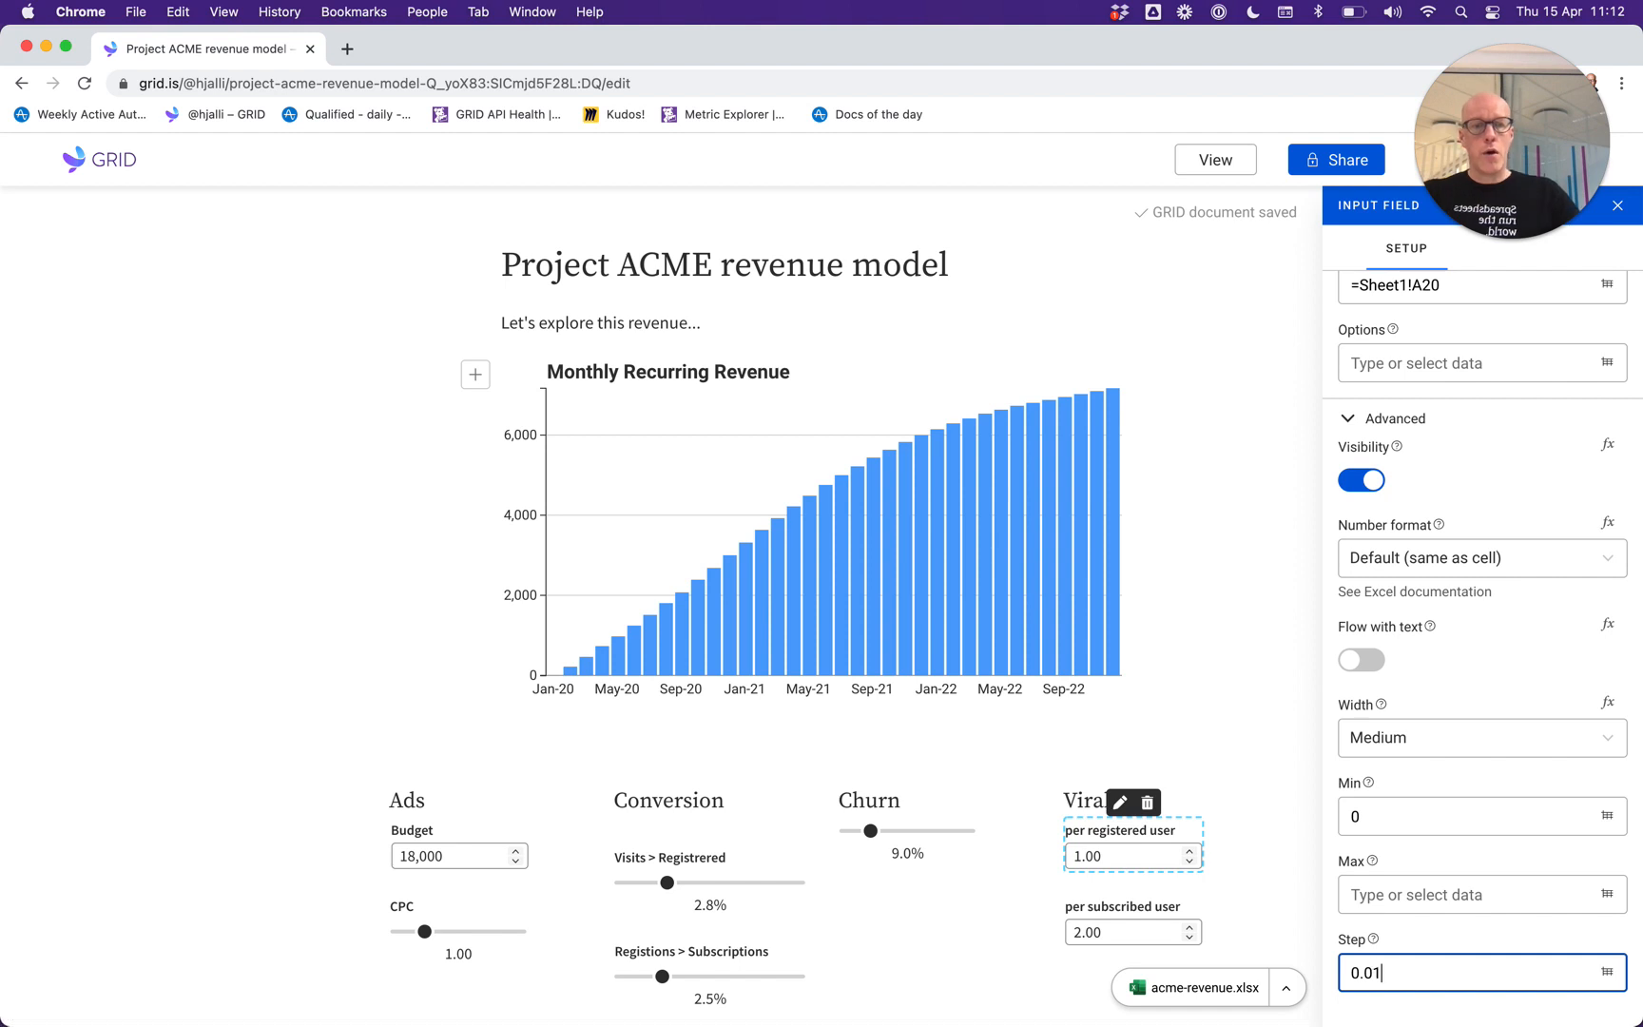
Set the per subscribed user input field's step to 0.01.
{"action": "left_click", "coordinate": [1093, 927]}
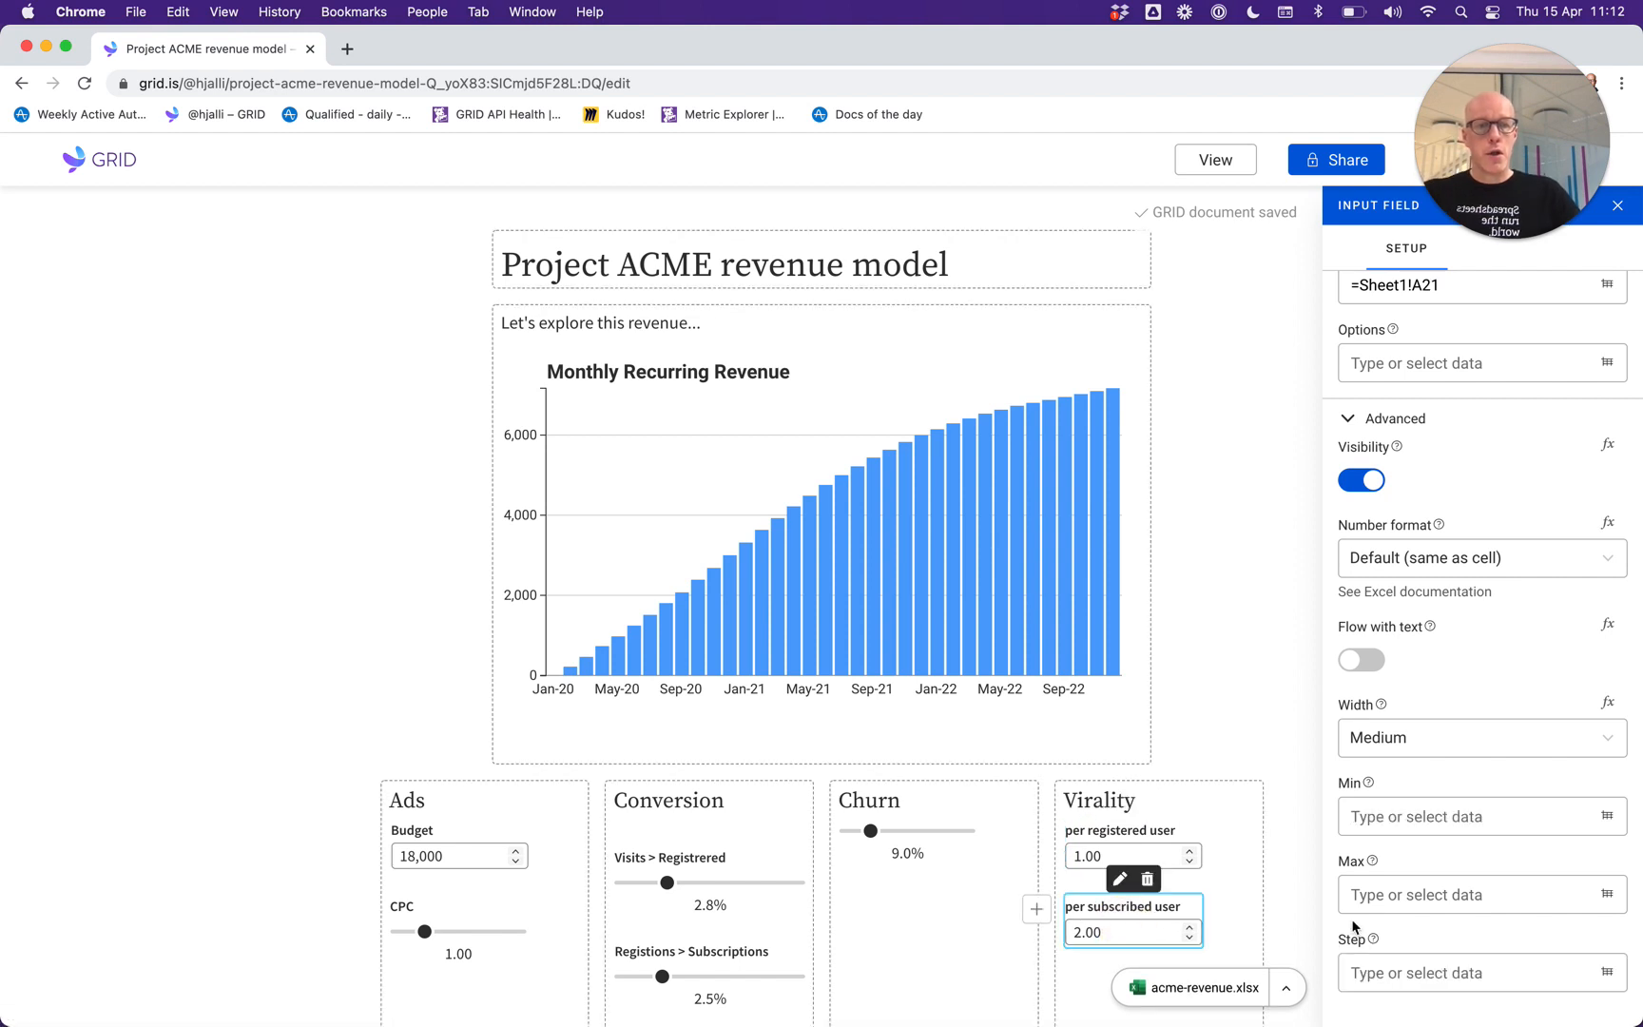
{"action": "left_click", "coordinate": [1391, 970]}
{"action": "type", "text": "0.01"}
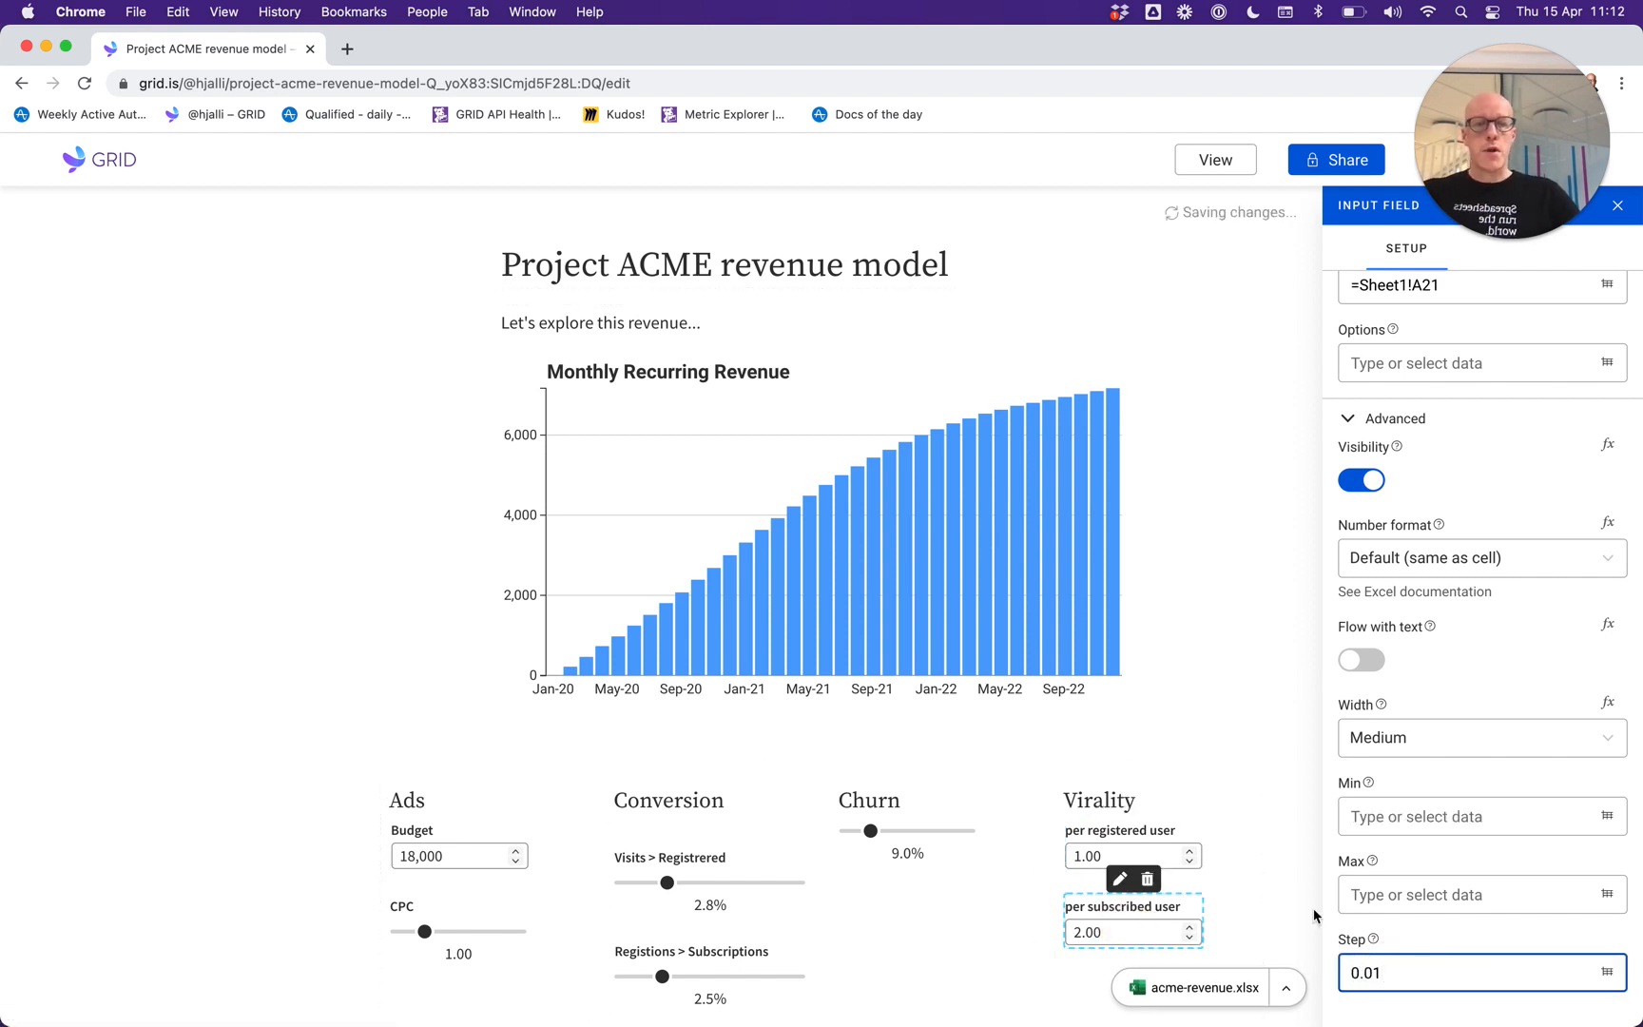
Switch the document to viewing mode and step the per registered user value down to 0.96.
{"action": "left_click", "coordinate": [1217, 160]}
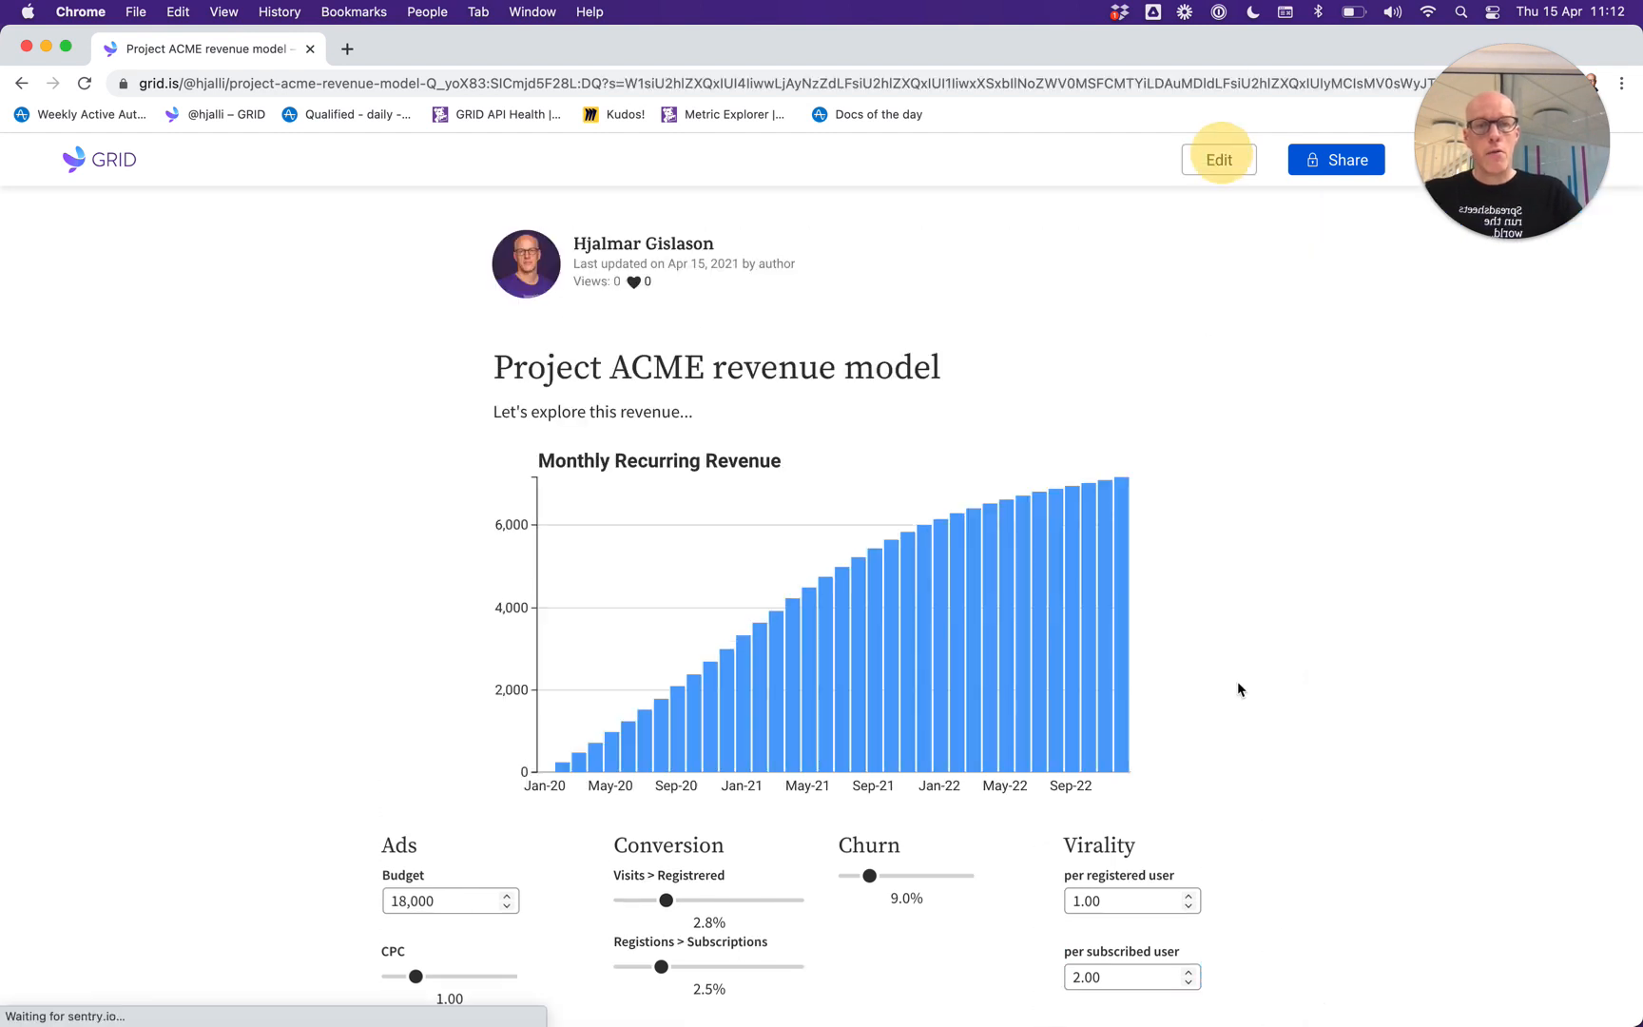
{"action": "scroll", "coordinate": [1199, 811], "scroll_direction": "down", "scroll_amount": 2}
{"action": "left_click", "coordinate": [1189, 795]}
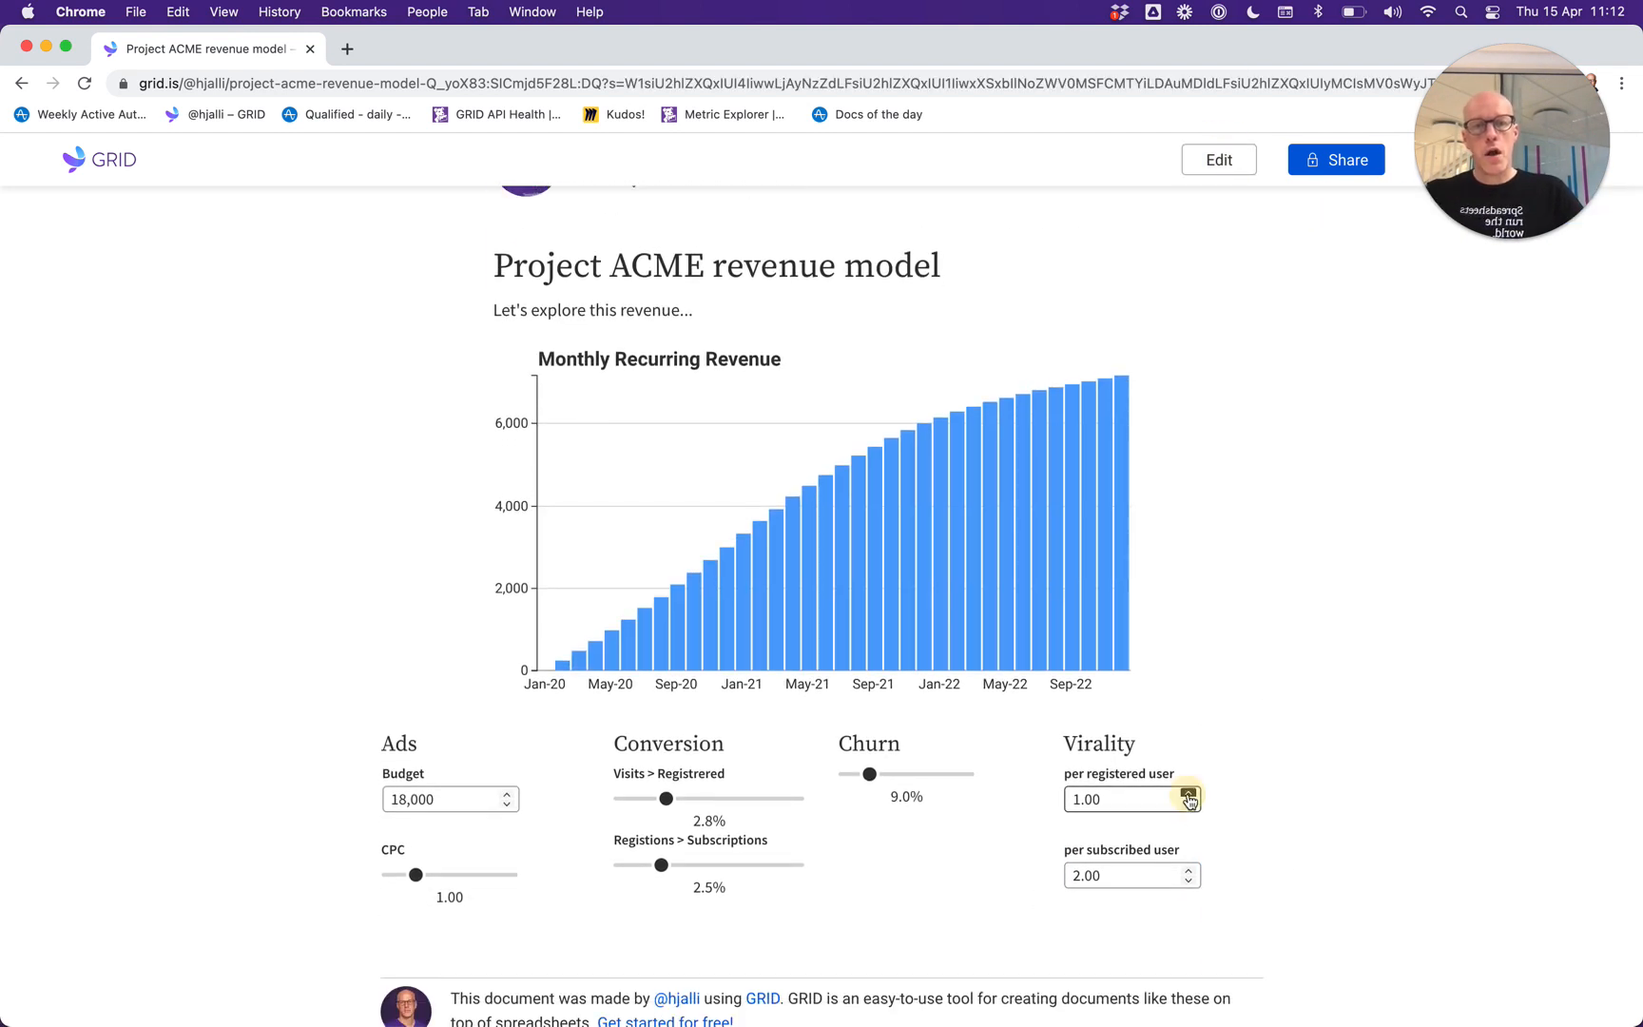
{"action": "left_click", "coordinate": [1189, 808]}
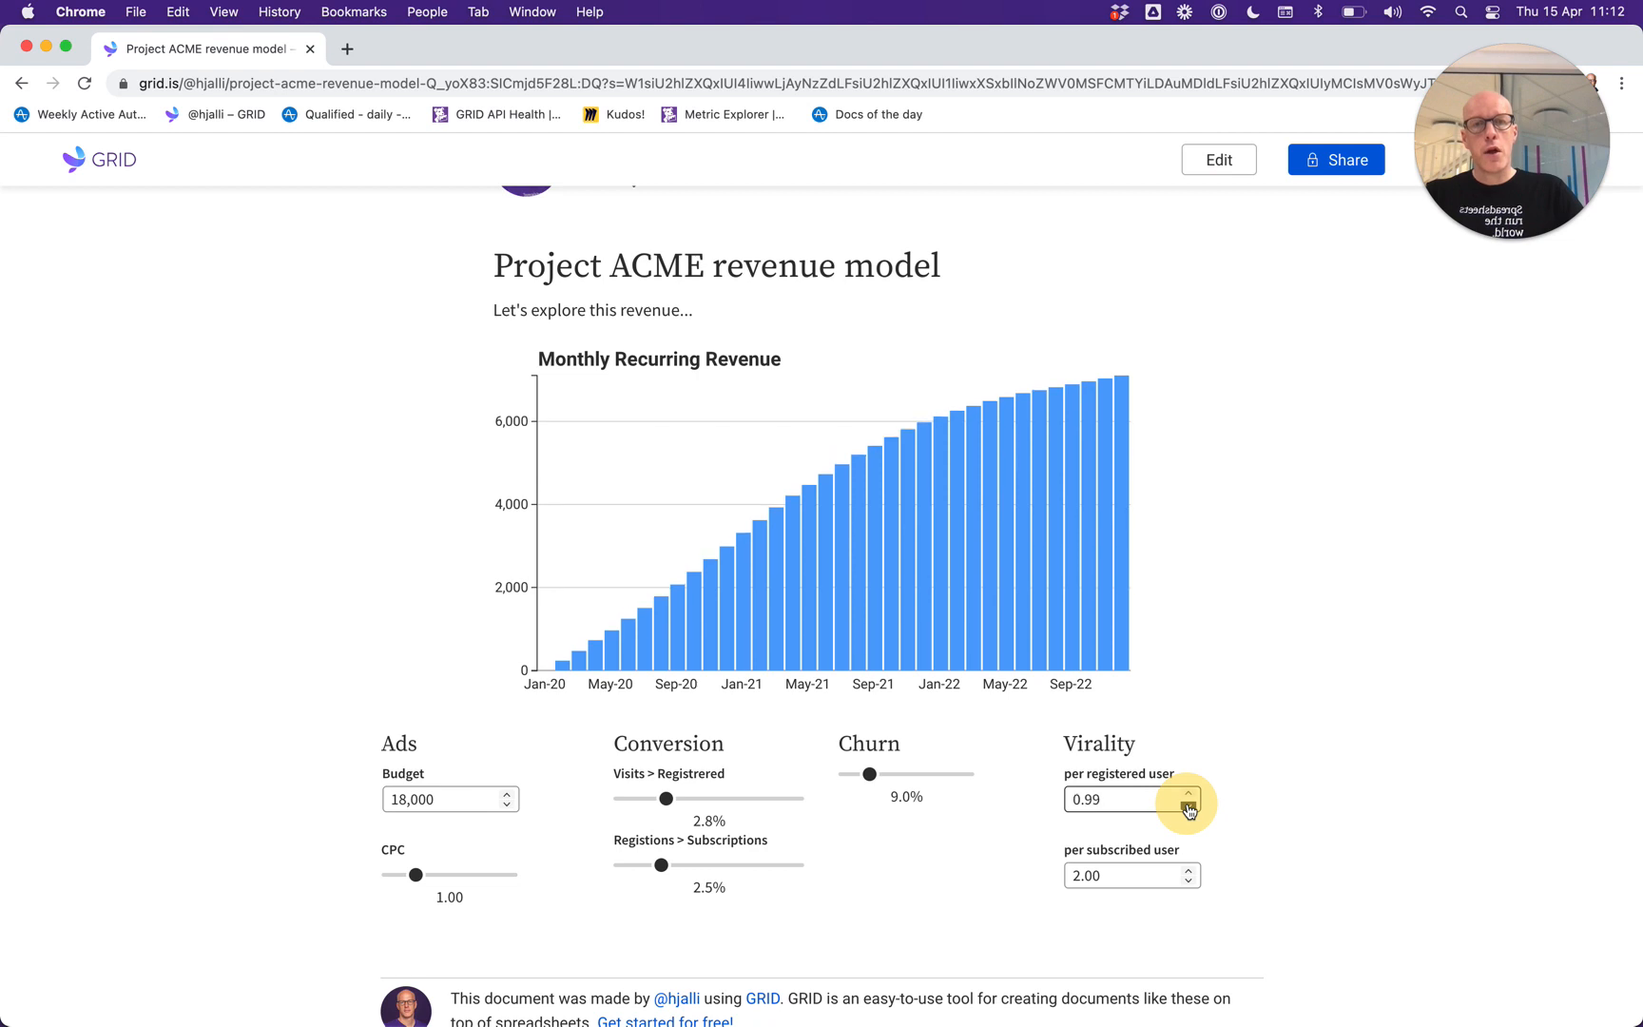
{"action": "left_click", "coordinate": [1188, 806]}
{"action": "left_click", "coordinate": [1189, 807]}
{"action": "left_click", "coordinate": [1188, 806]}
Step the per subscribed user value up to 2.04, and back down to 1.96.
{"action": "left_click", "coordinate": [1187, 869]}
{"action": "left_click", "coordinate": [1187, 870]}
{"action": "left_click", "coordinate": [1187, 869]}
{"action": "left_click", "coordinate": [1187, 869]}
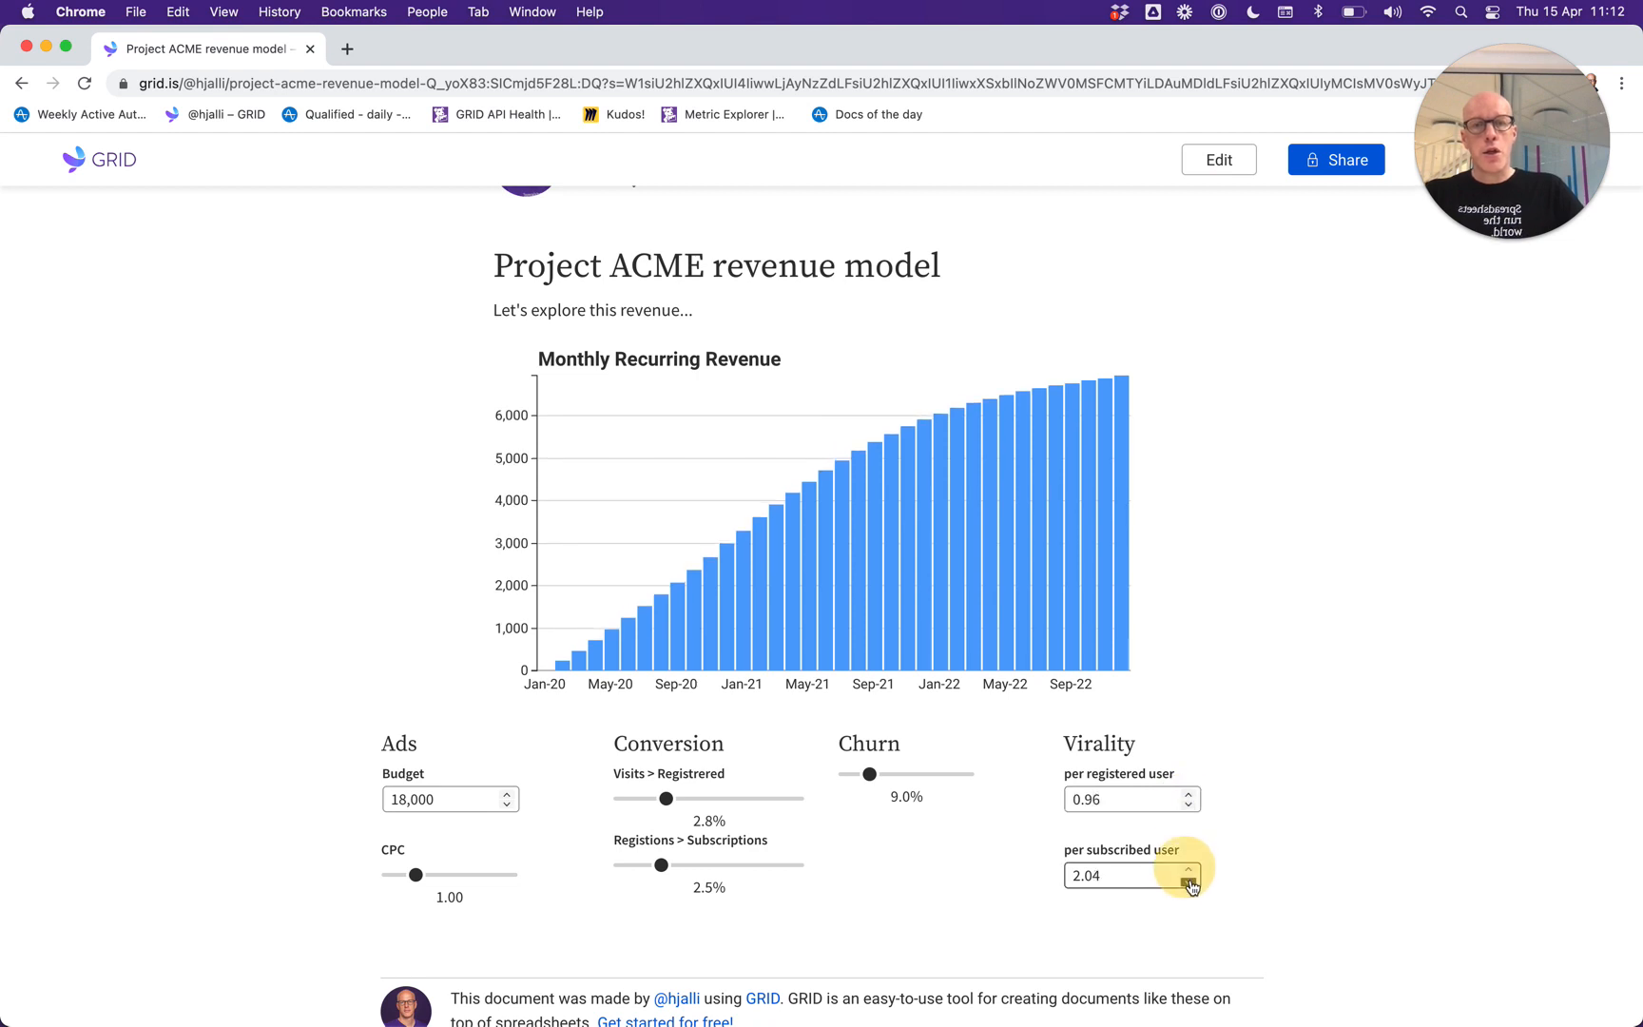
{"action": "left_click", "coordinate": [1189, 882]}
{"action": "left_click", "coordinate": [1188, 882]}
{"action": "left_click", "coordinate": [1188, 883]}
{"action": "left_click", "coordinate": [1189, 882]}
{"action": "left_click", "coordinate": [1188, 882]}
{"action": "left_click", "coordinate": [1189, 882]}
{"action": "left_click", "coordinate": [1189, 883]}
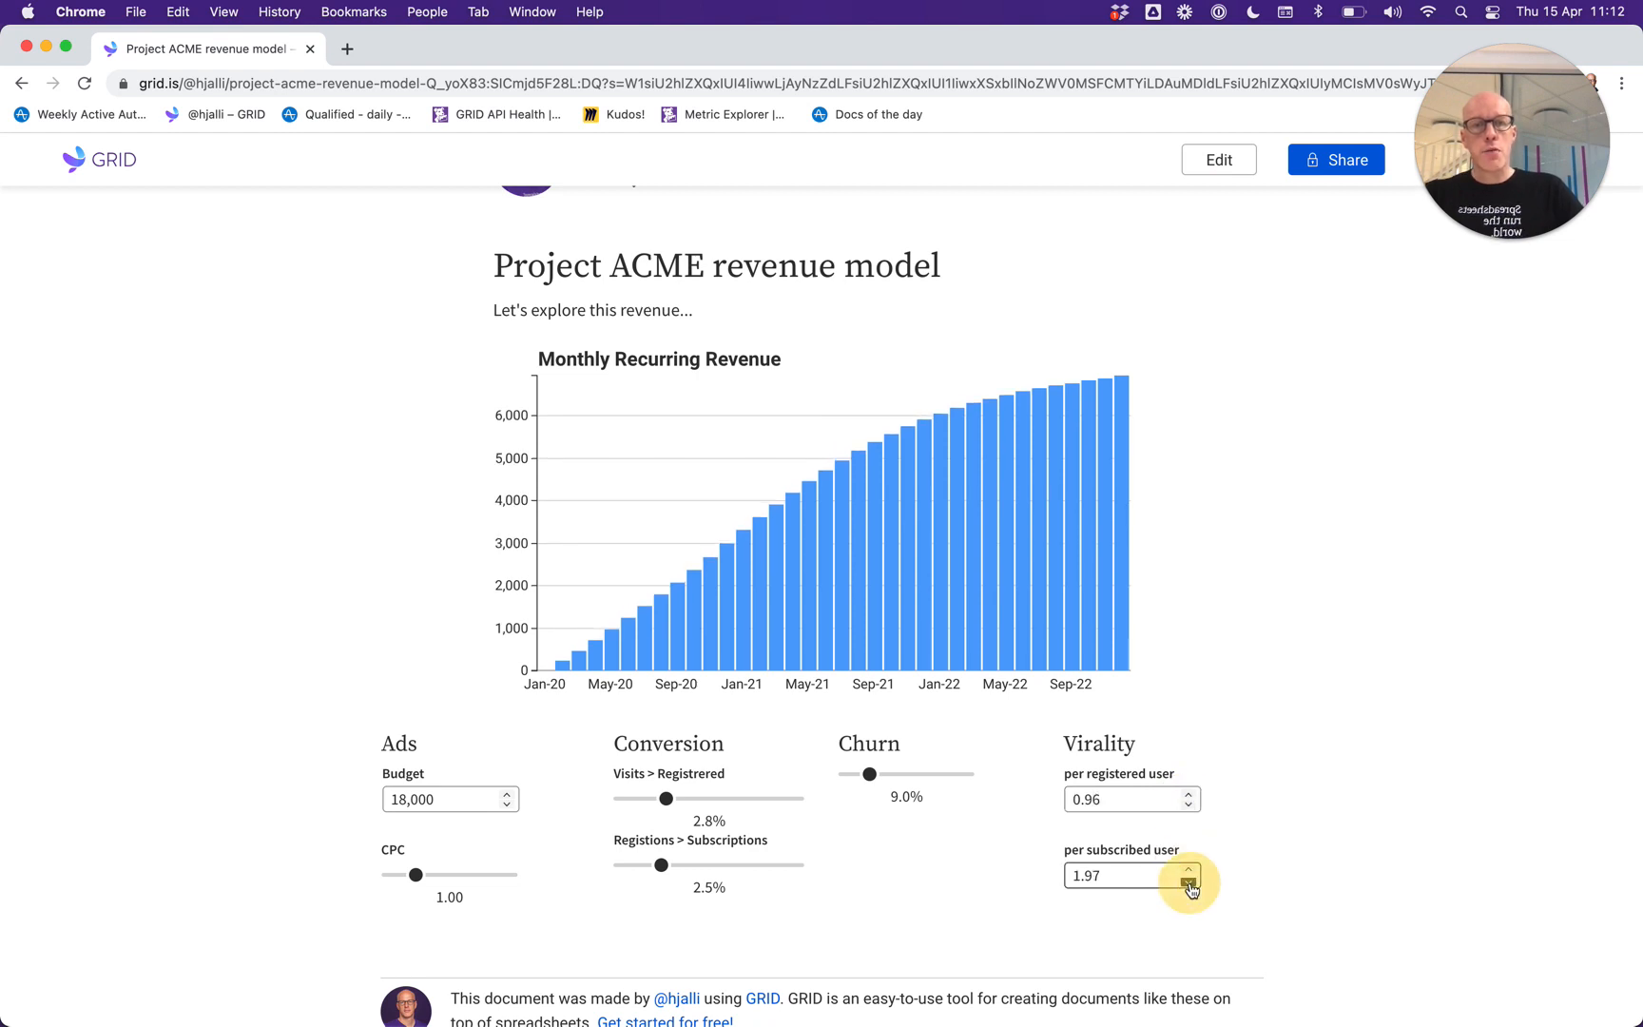
{"action": "left_click", "coordinate": [1189, 883]}
Return to editing mode and change the per registered user input field's step to 0.1.
{"action": "left_click", "coordinate": [1217, 160]}
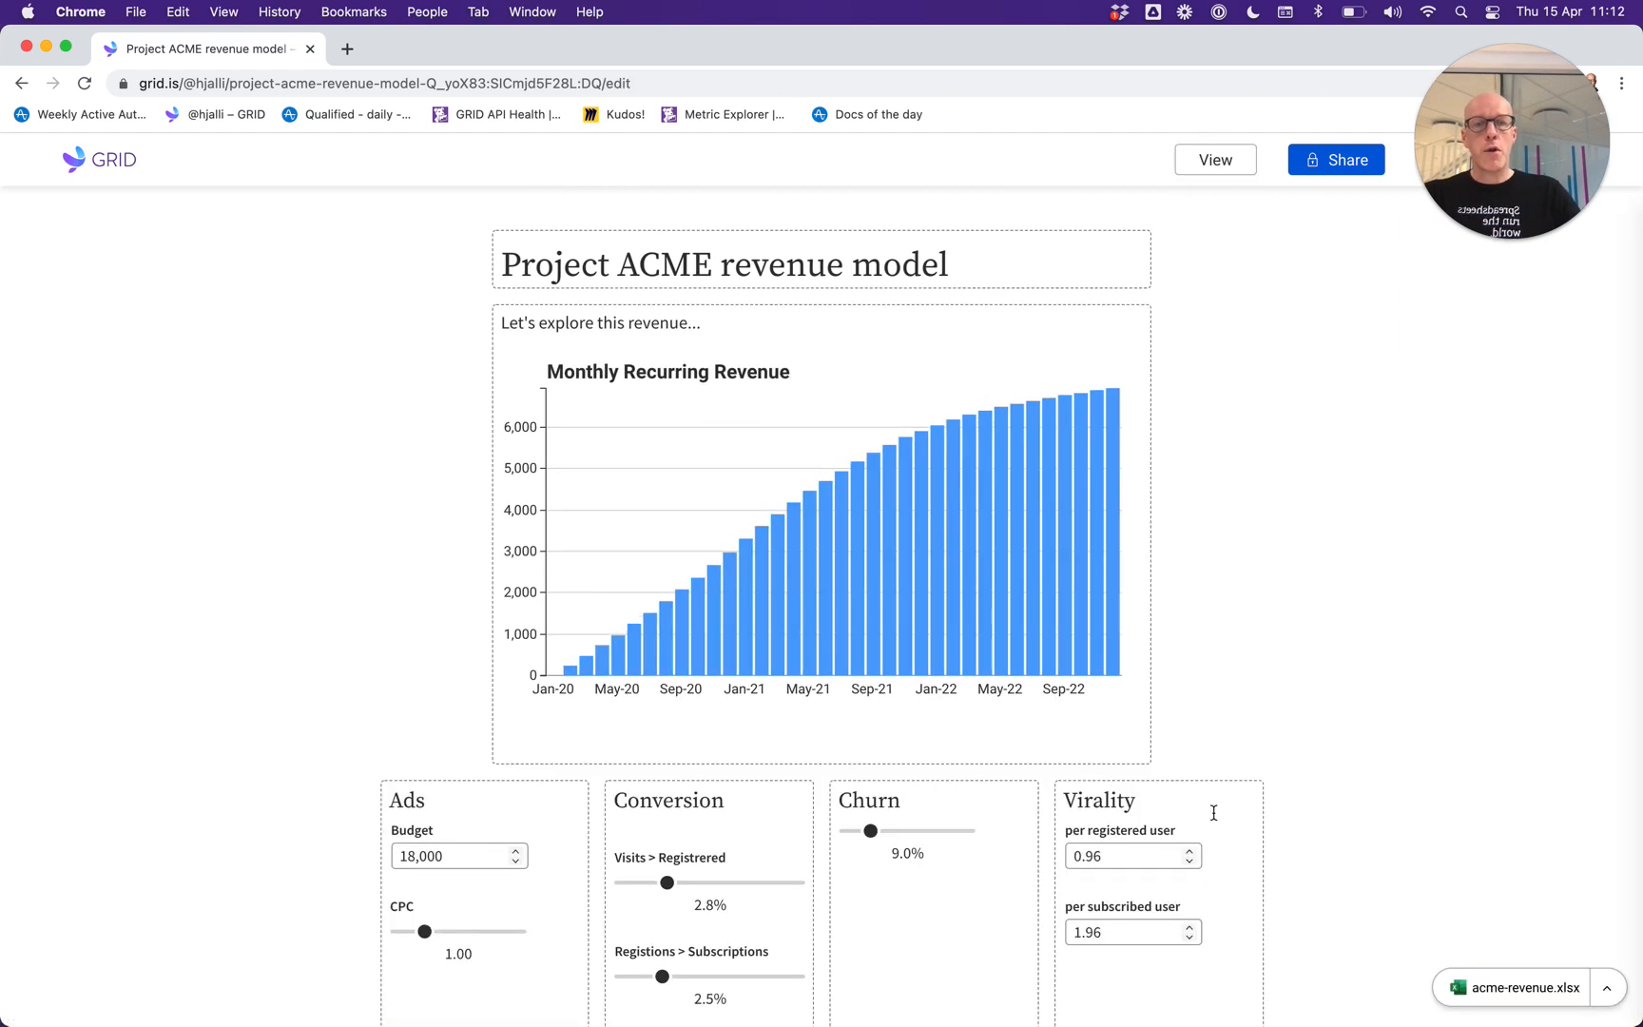
{"action": "left_click", "coordinate": [1091, 855]}
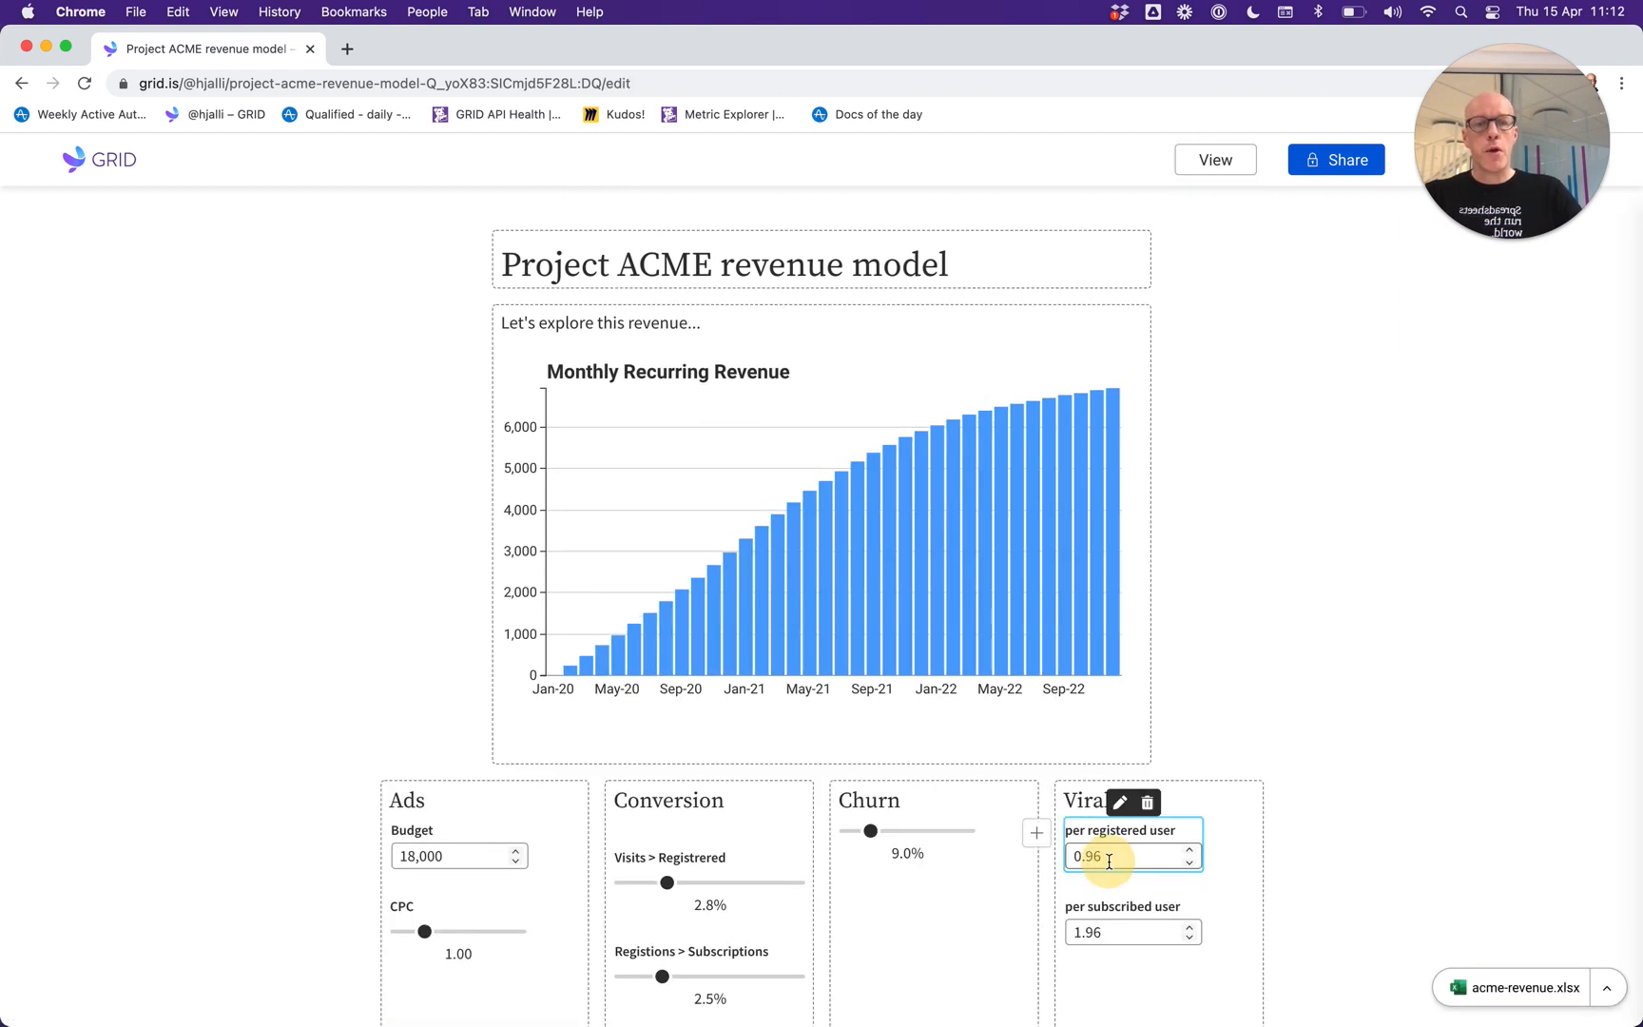
{"action": "left_click", "coordinate": [1129, 806]}
{"action": "left_click", "coordinate": [1351, 624]}
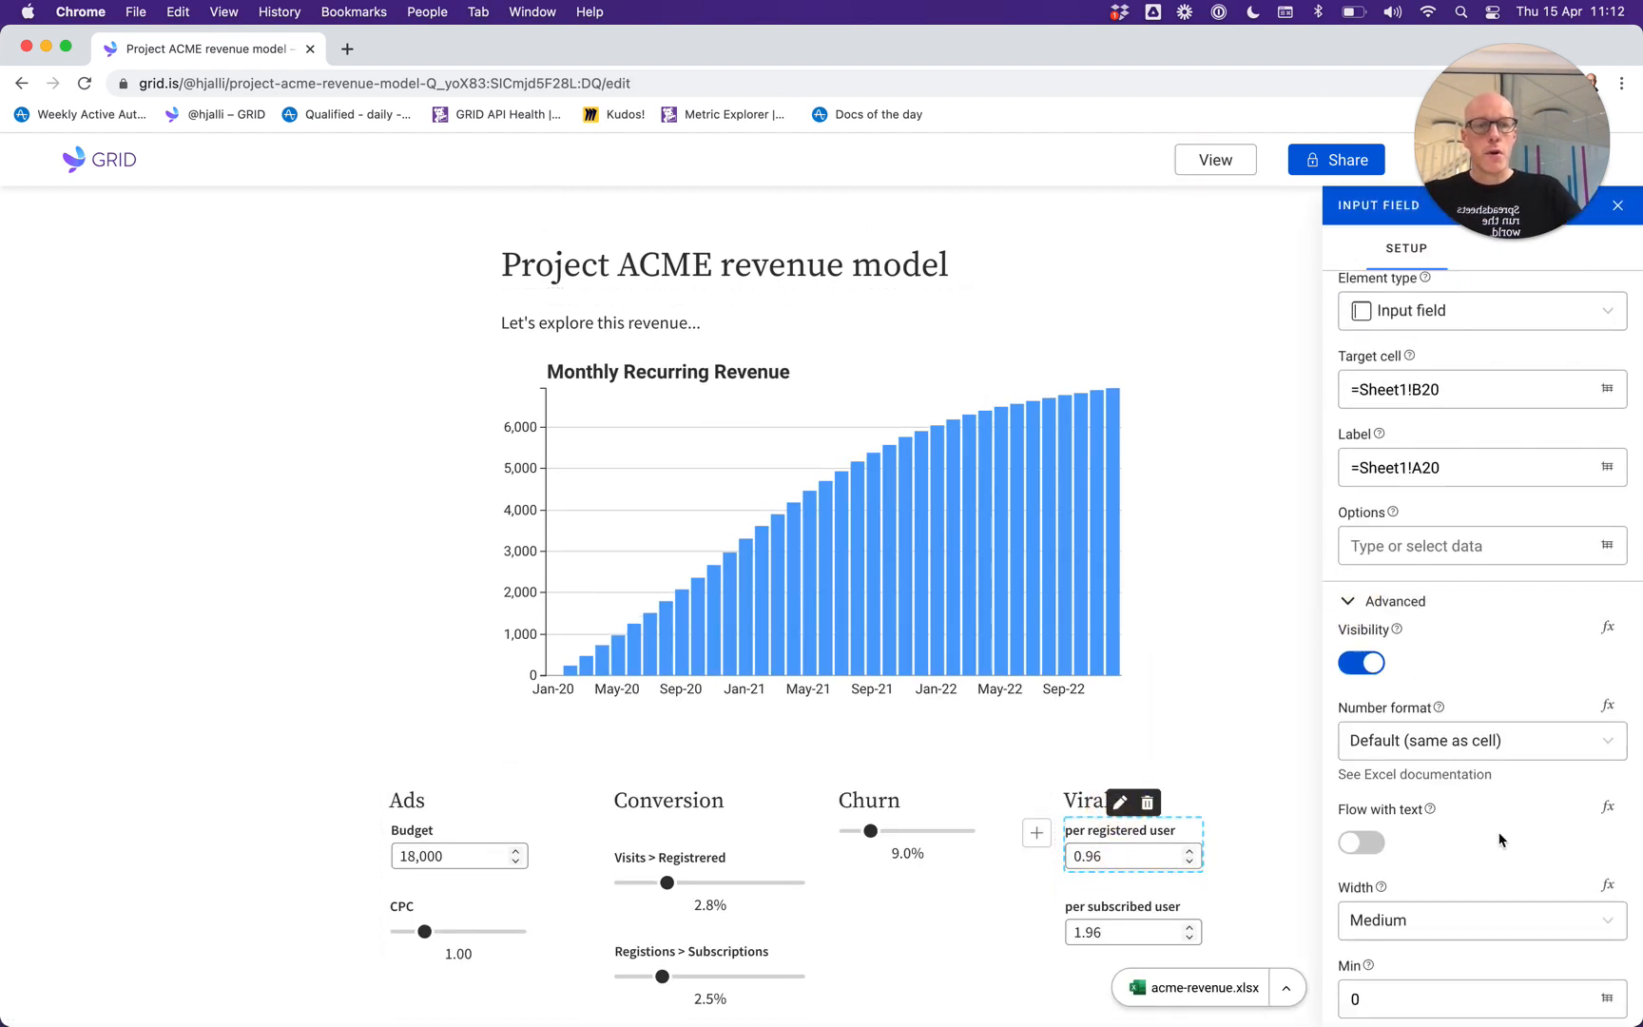
{"action": "scroll", "coordinate": [1501, 839], "scroll_direction": "down", "scroll_amount": 4}
{"action": "left_click", "coordinate": [1377, 973]}
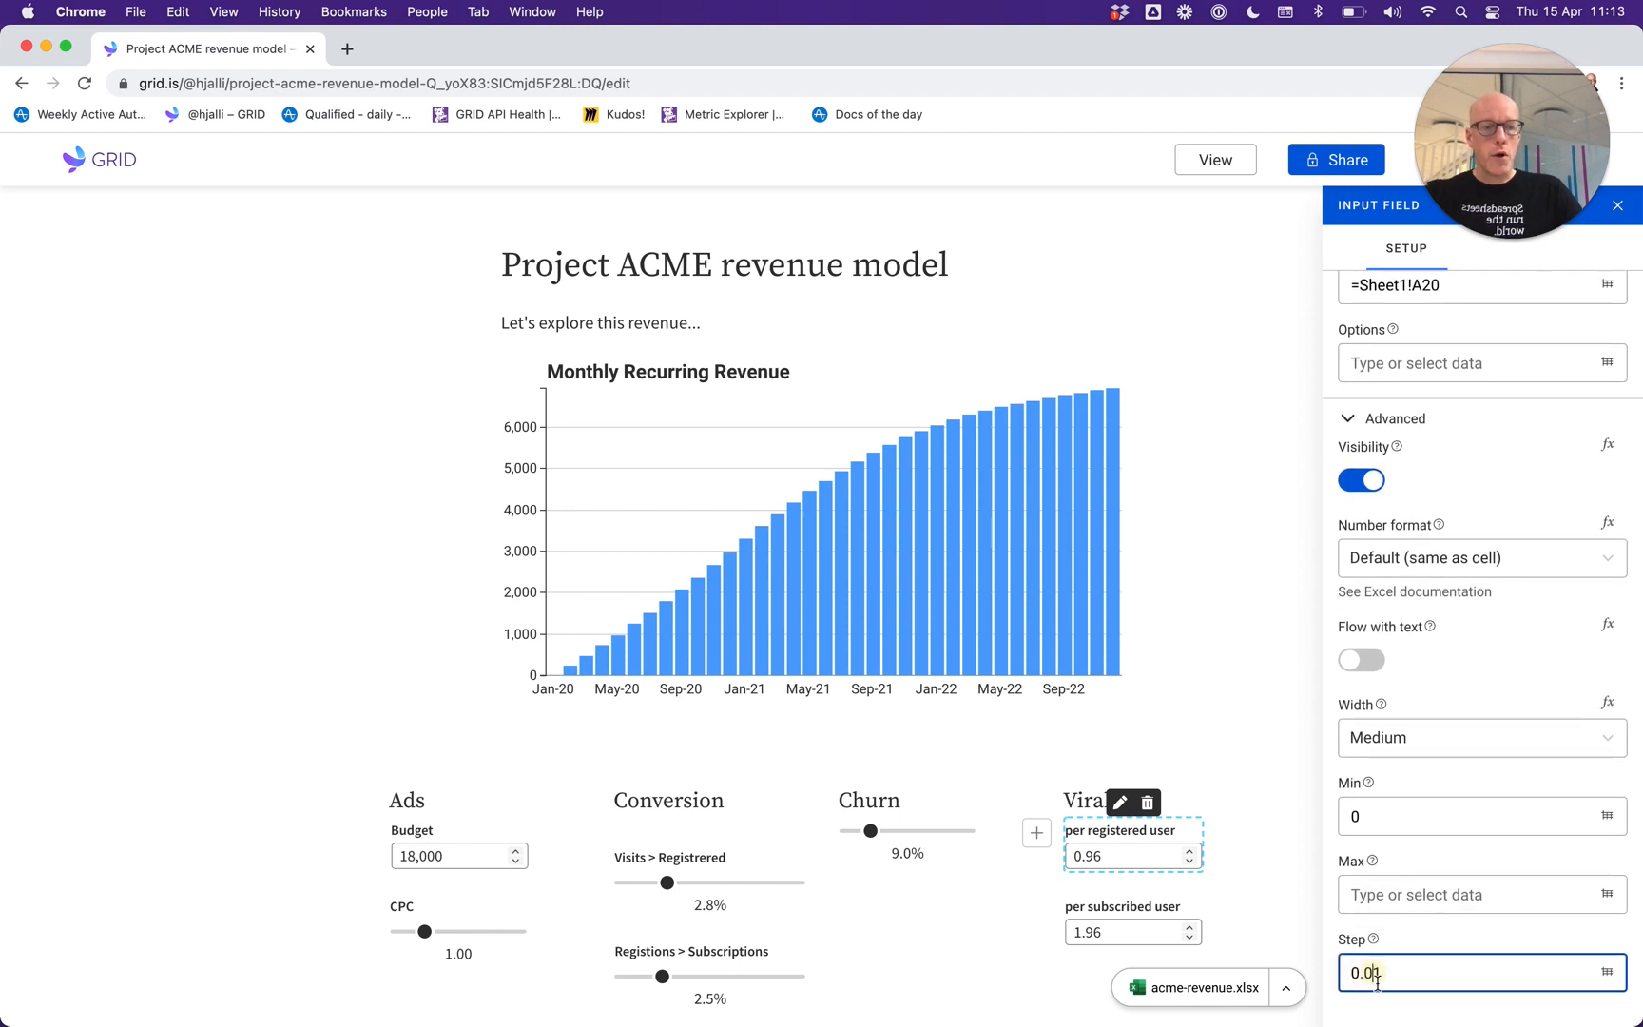
Change the per subscribed user input field's step to 0.1.
{"action": "left_click", "coordinate": [1157, 938]}
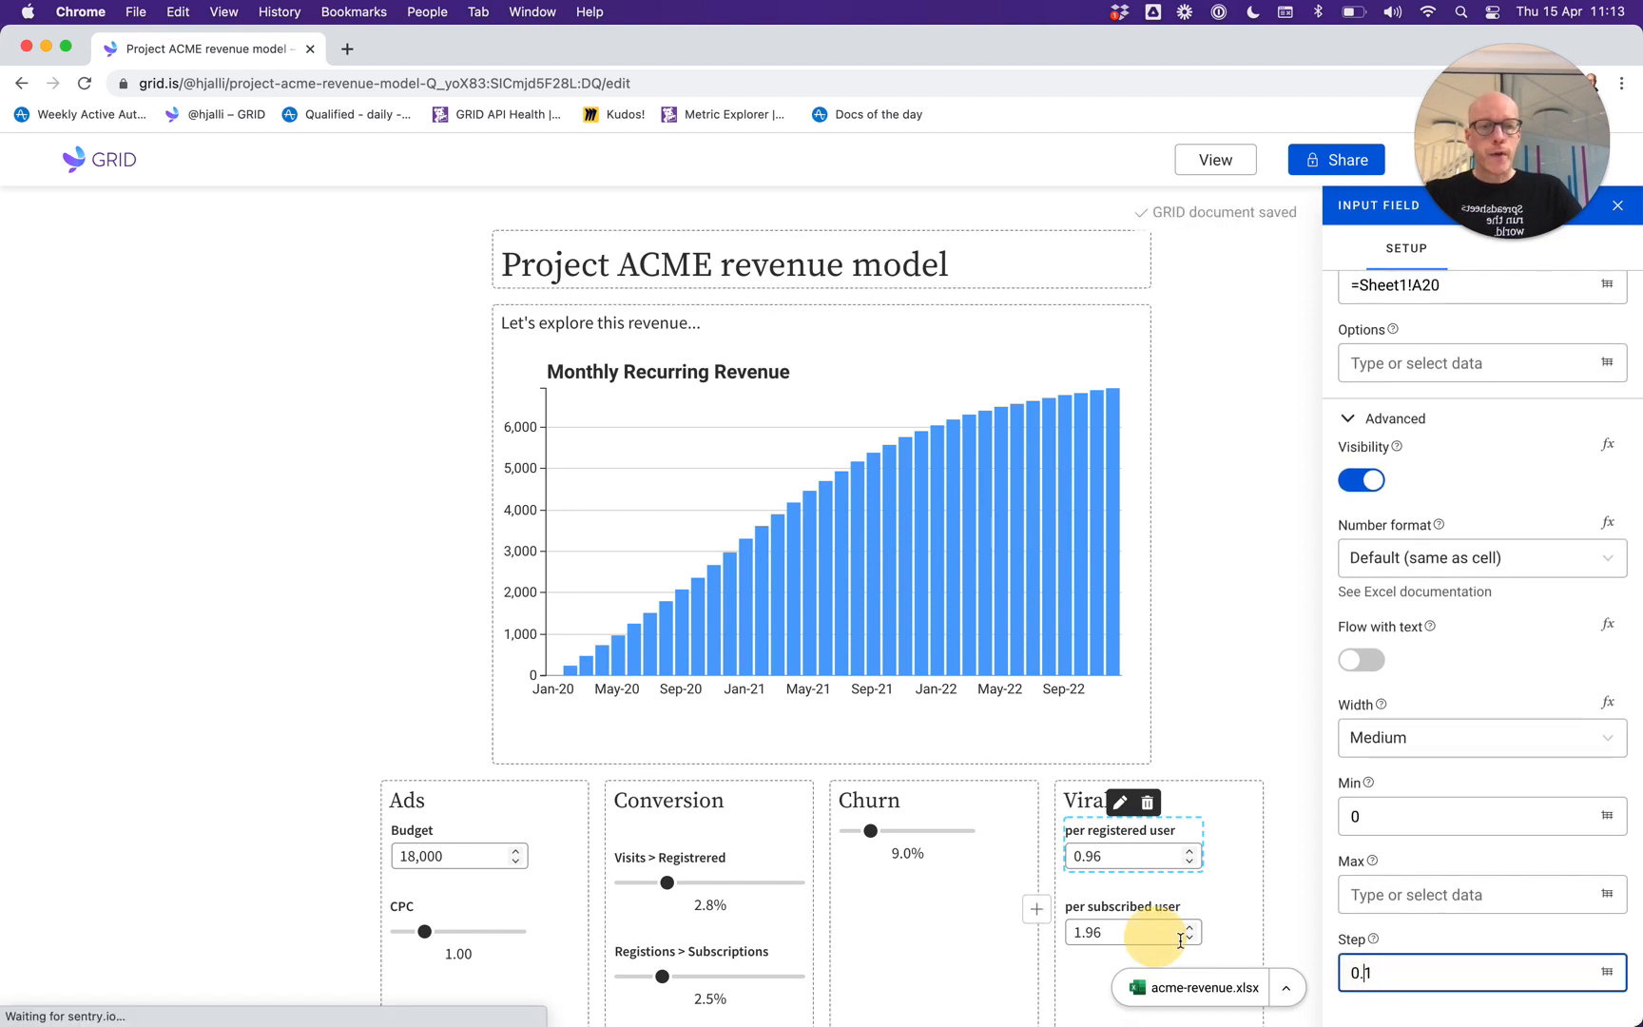
{"action": "left_click", "coordinate": [1367, 970]}
{"action": "key", "text": "BackSpace"}
In viewing mode, step the per registered user value up several times and back down to 1.00.
{"action": "left_click", "coordinate": [1222, 158]}
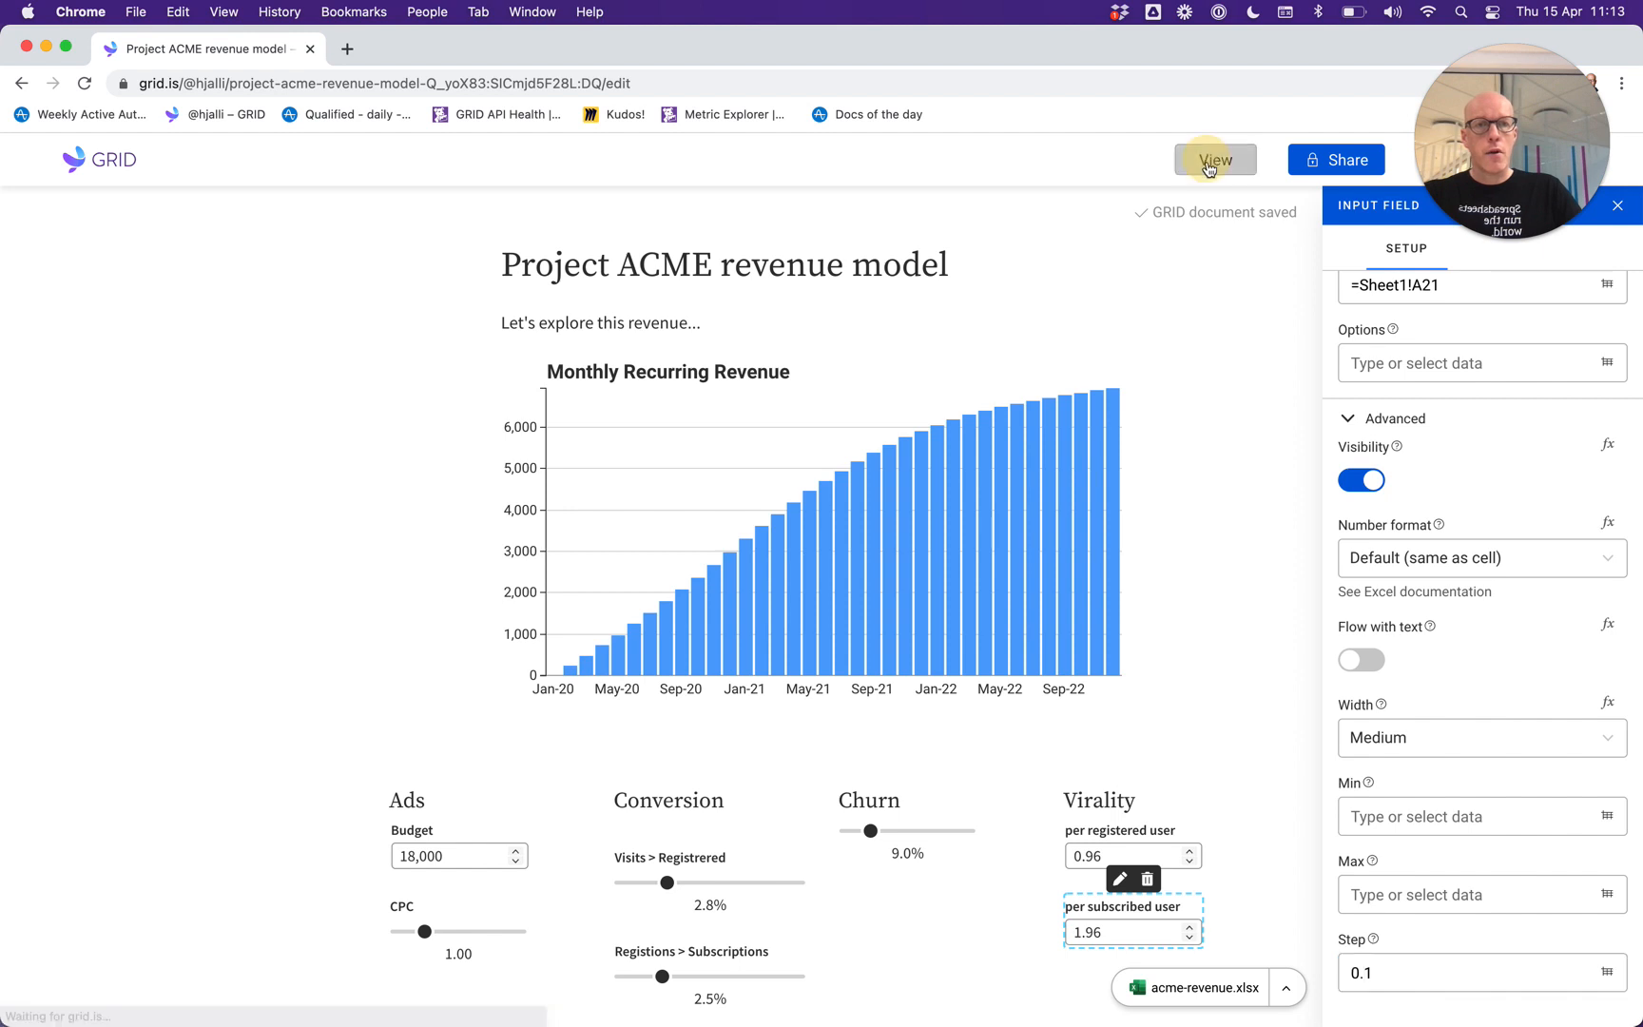
{"action": "scroll", "coordinate": [1341, 713], "scroll_direction": "down", "scroll_amount": 3}
{"action": "left_click", "coordinate": [1188, 759]}
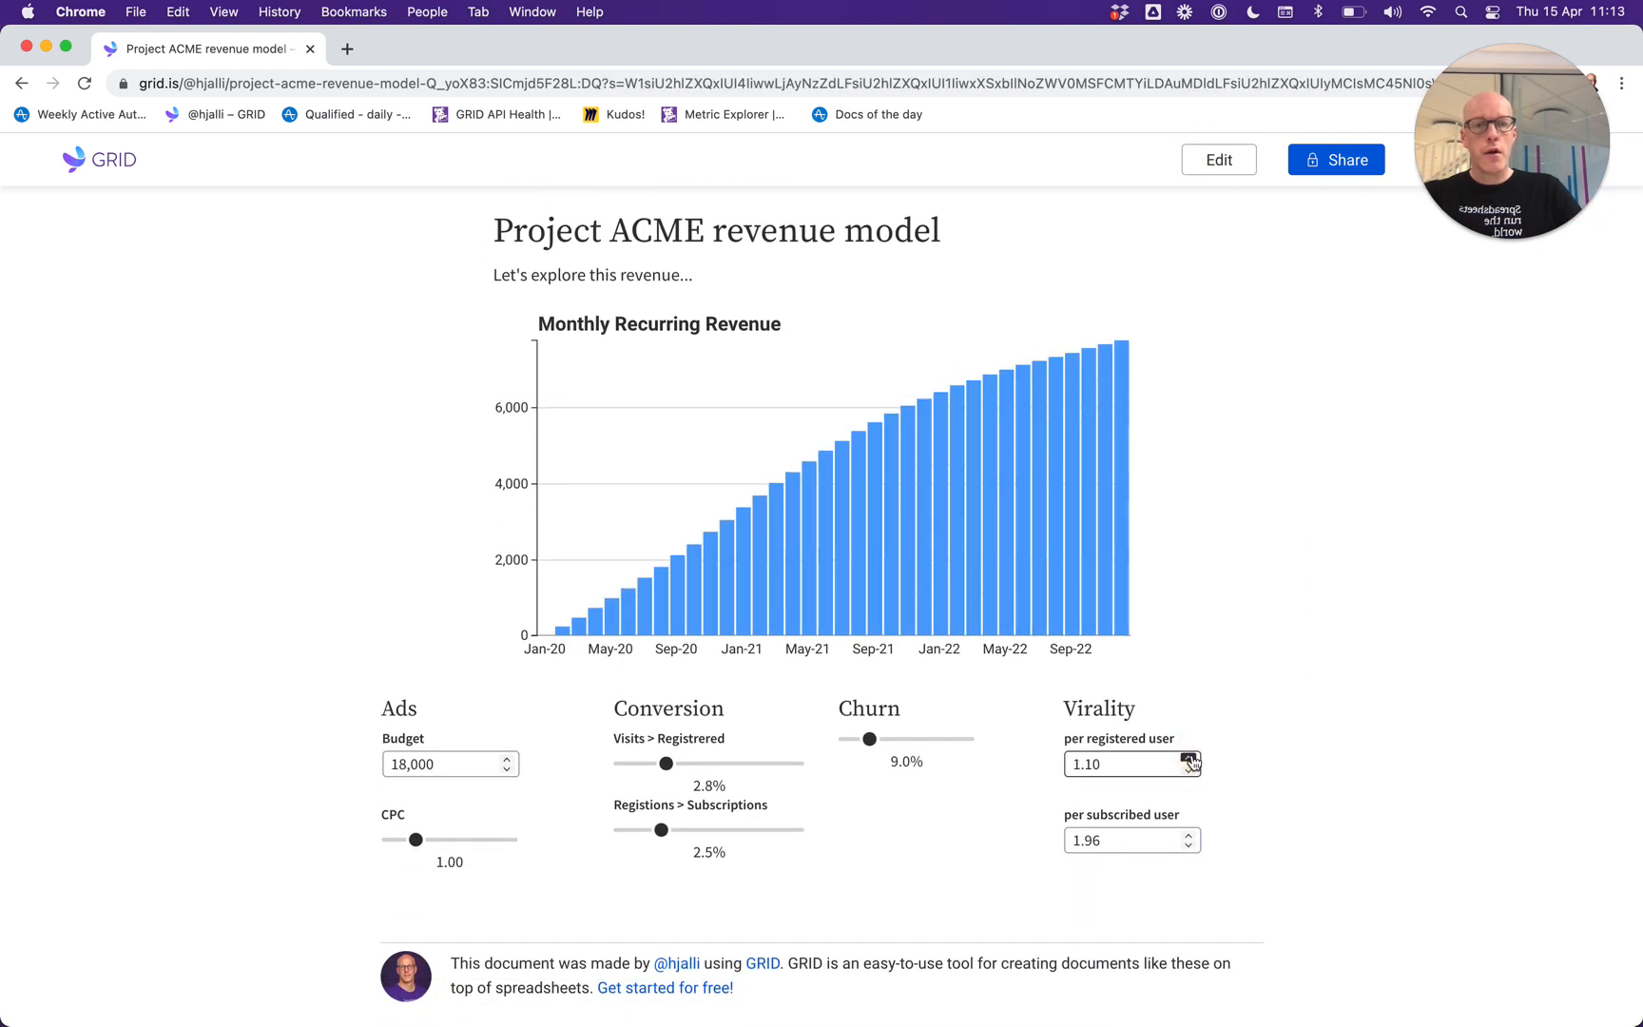
{"action": "left_click", "coordinate": [1188, 759]}
{"action": "left_click", "coordinate": [1188, 759]}
{"action": "left_click", "coordinate": [1189, 771]}
{"action": "left_click", "coordinate": [1189, 771]}
{"action": "left_click", "coordinate": [1189, 771]}
{"action": "left_click", "coordinate": [1189, 771]}
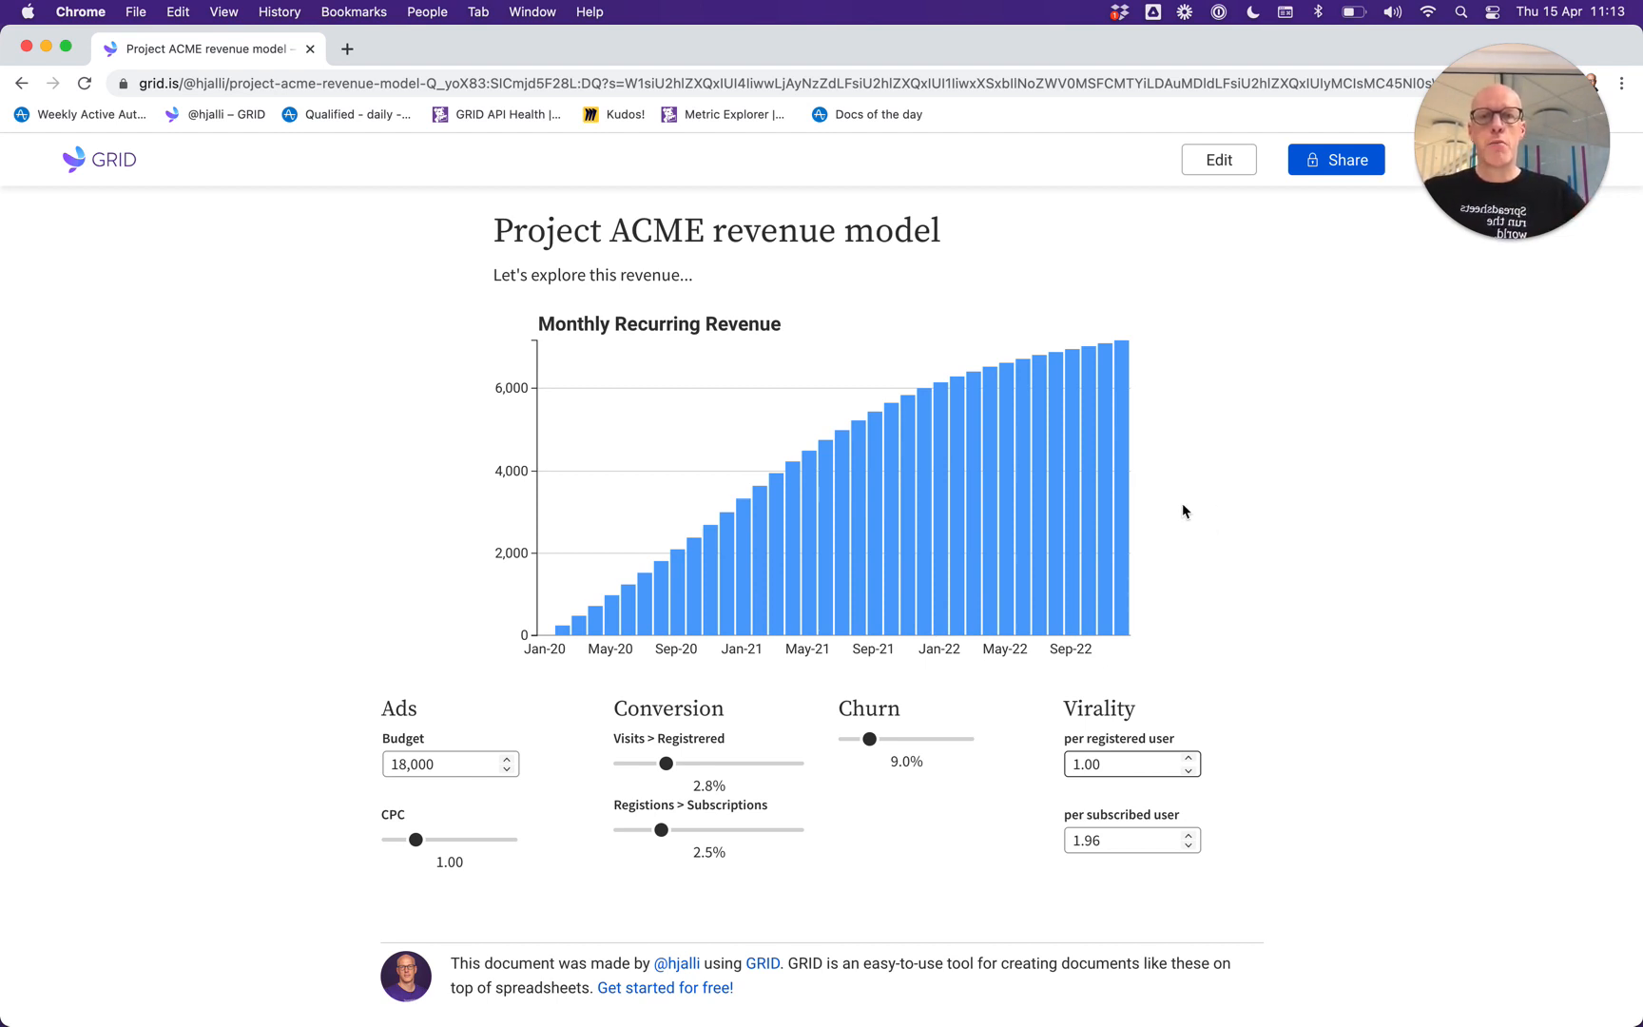
Switch to Excel and examine the New subscriptions and Monthly Recurring Revenue rows of acme-revenue through Dec.22.
{"action": "key", "text": "super+Tab"}
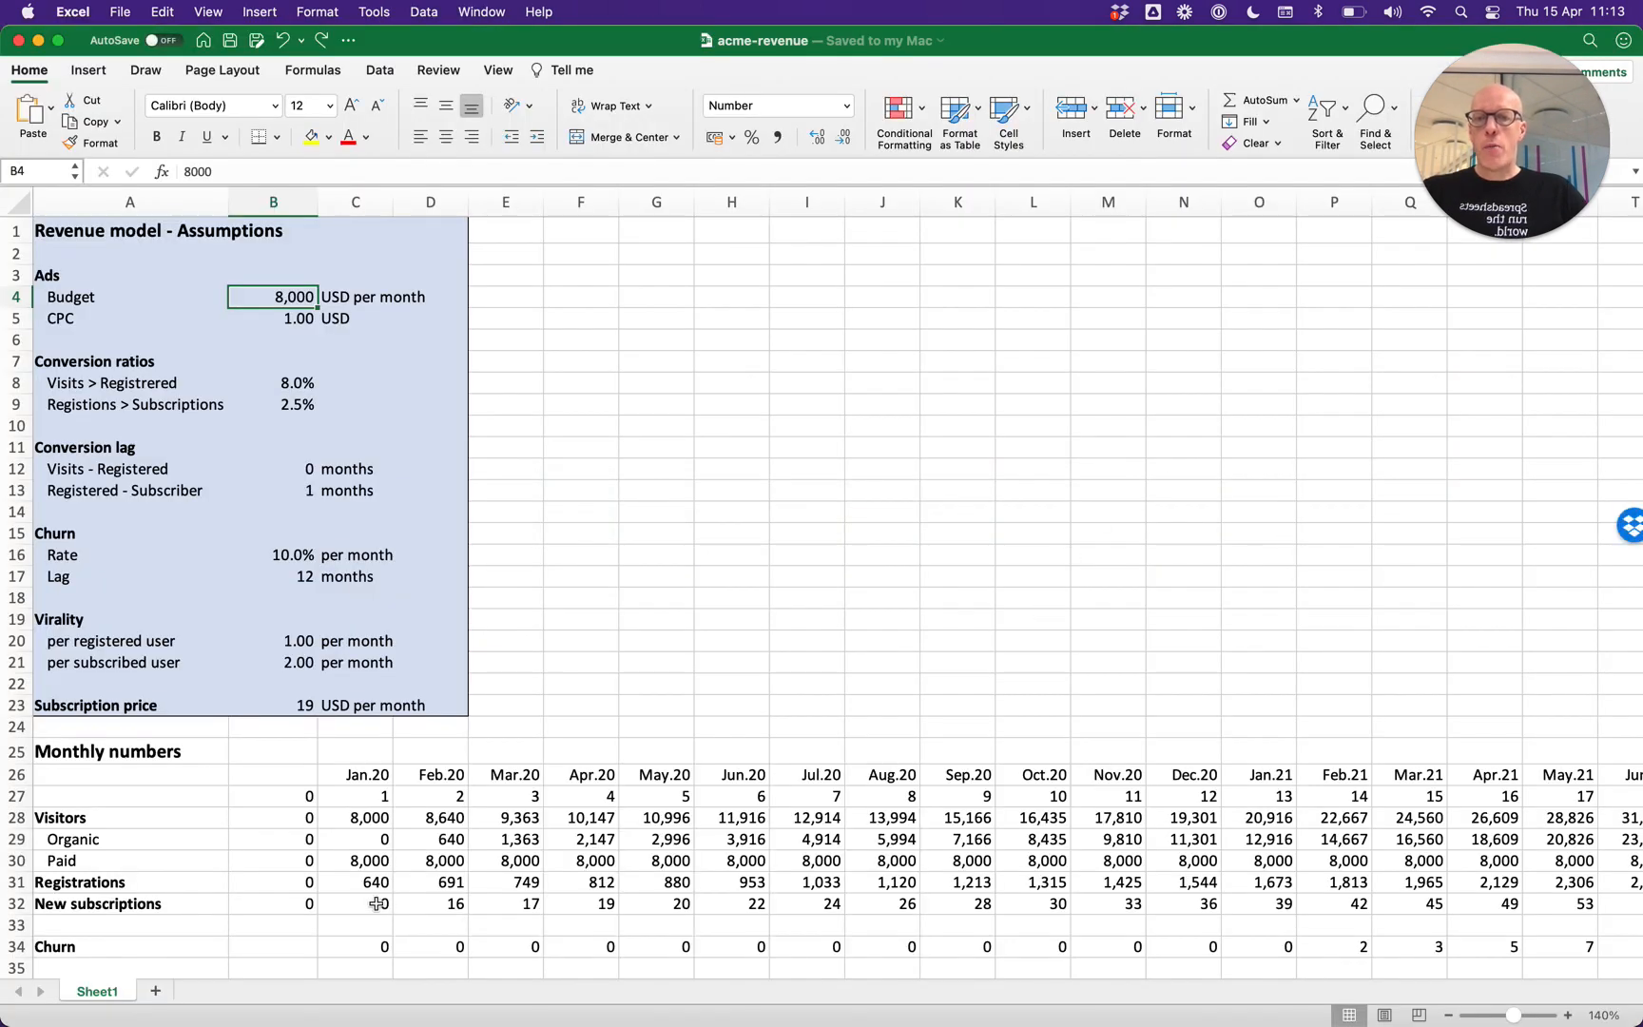
{"action": "left_click", "coordinate": [376, 904]}
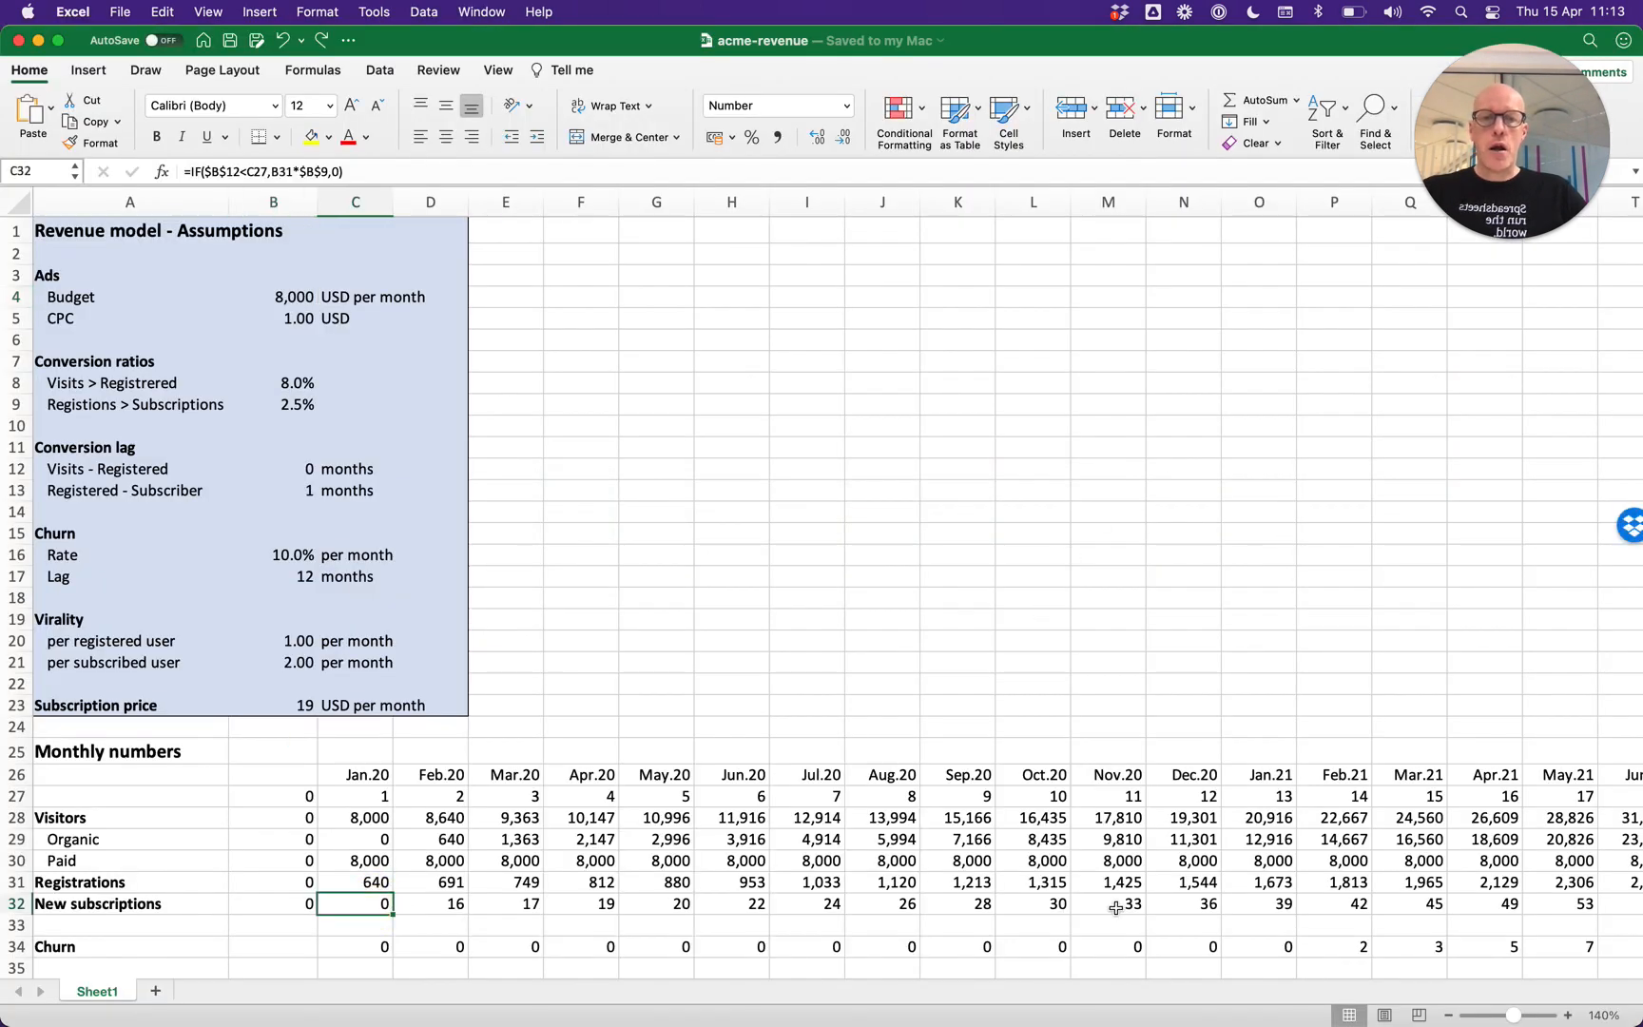
{"action": "left_click", "coordinate": [1184, 903], "text": "shift"}
{"action": "scroll", "coordinate": [1249, 889], "scroll_direction": "right", "scroll_amount": 10}
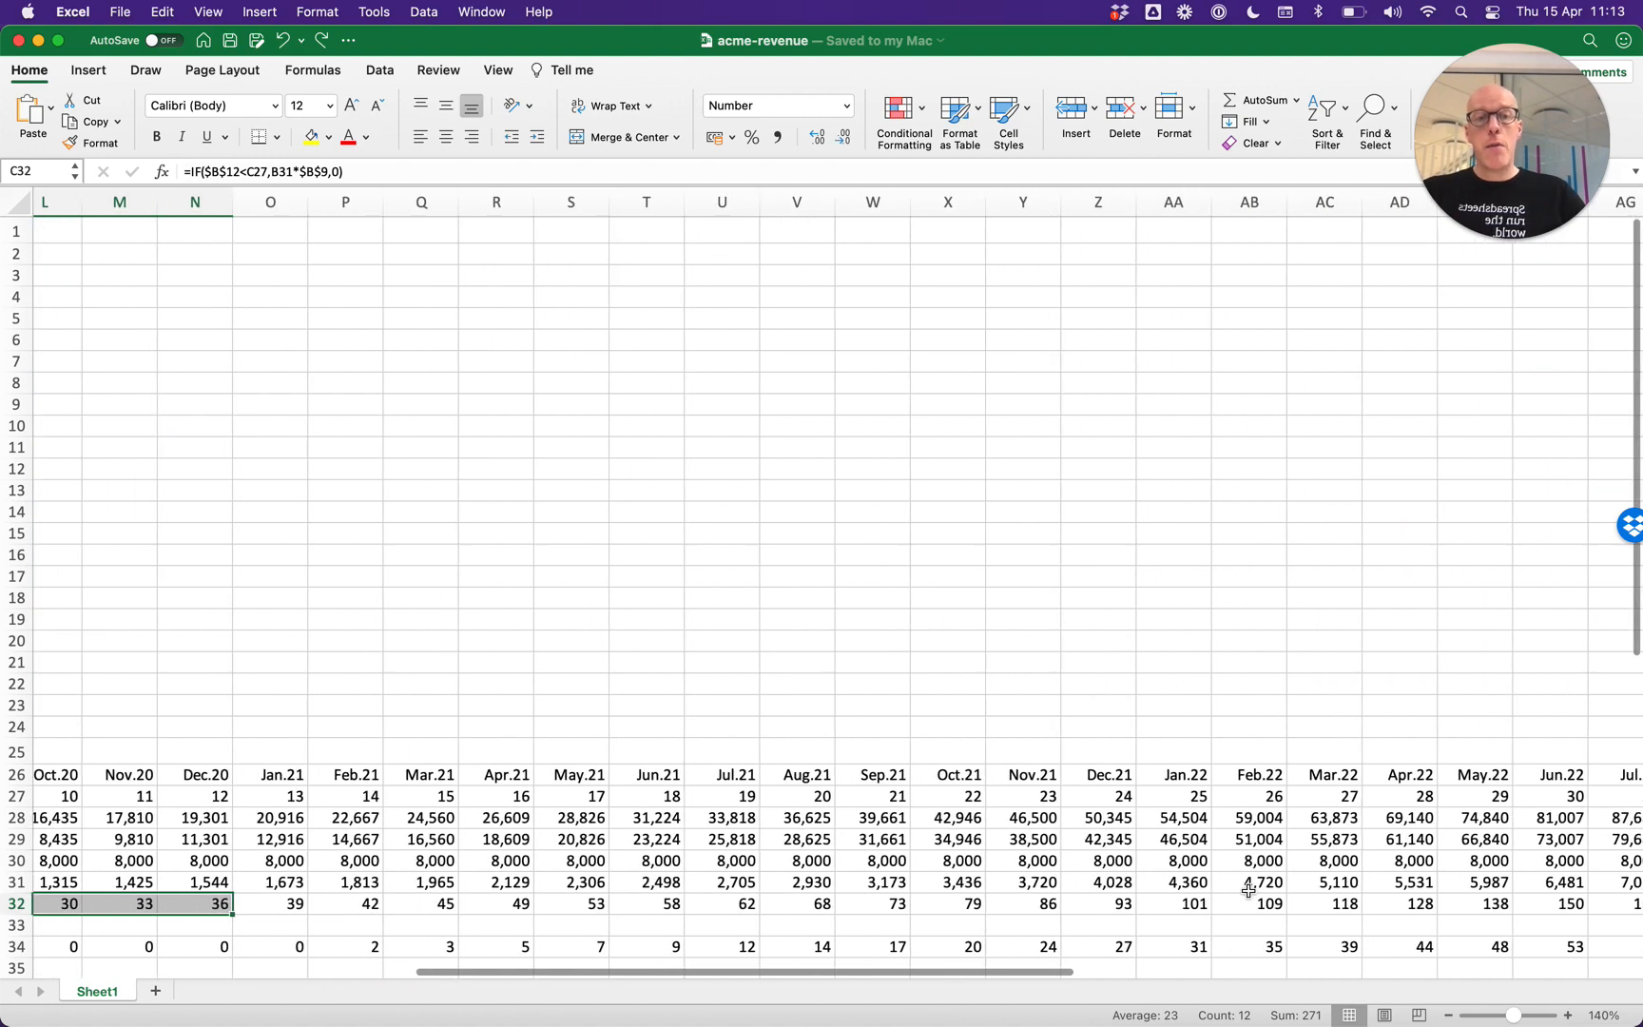
{"action": "scroll", "coordinate": [1249, 889], "scroll_direction": "right", "scroll_amount": 10}
{"action": "left_click", "coordinate": [1284, 903]}
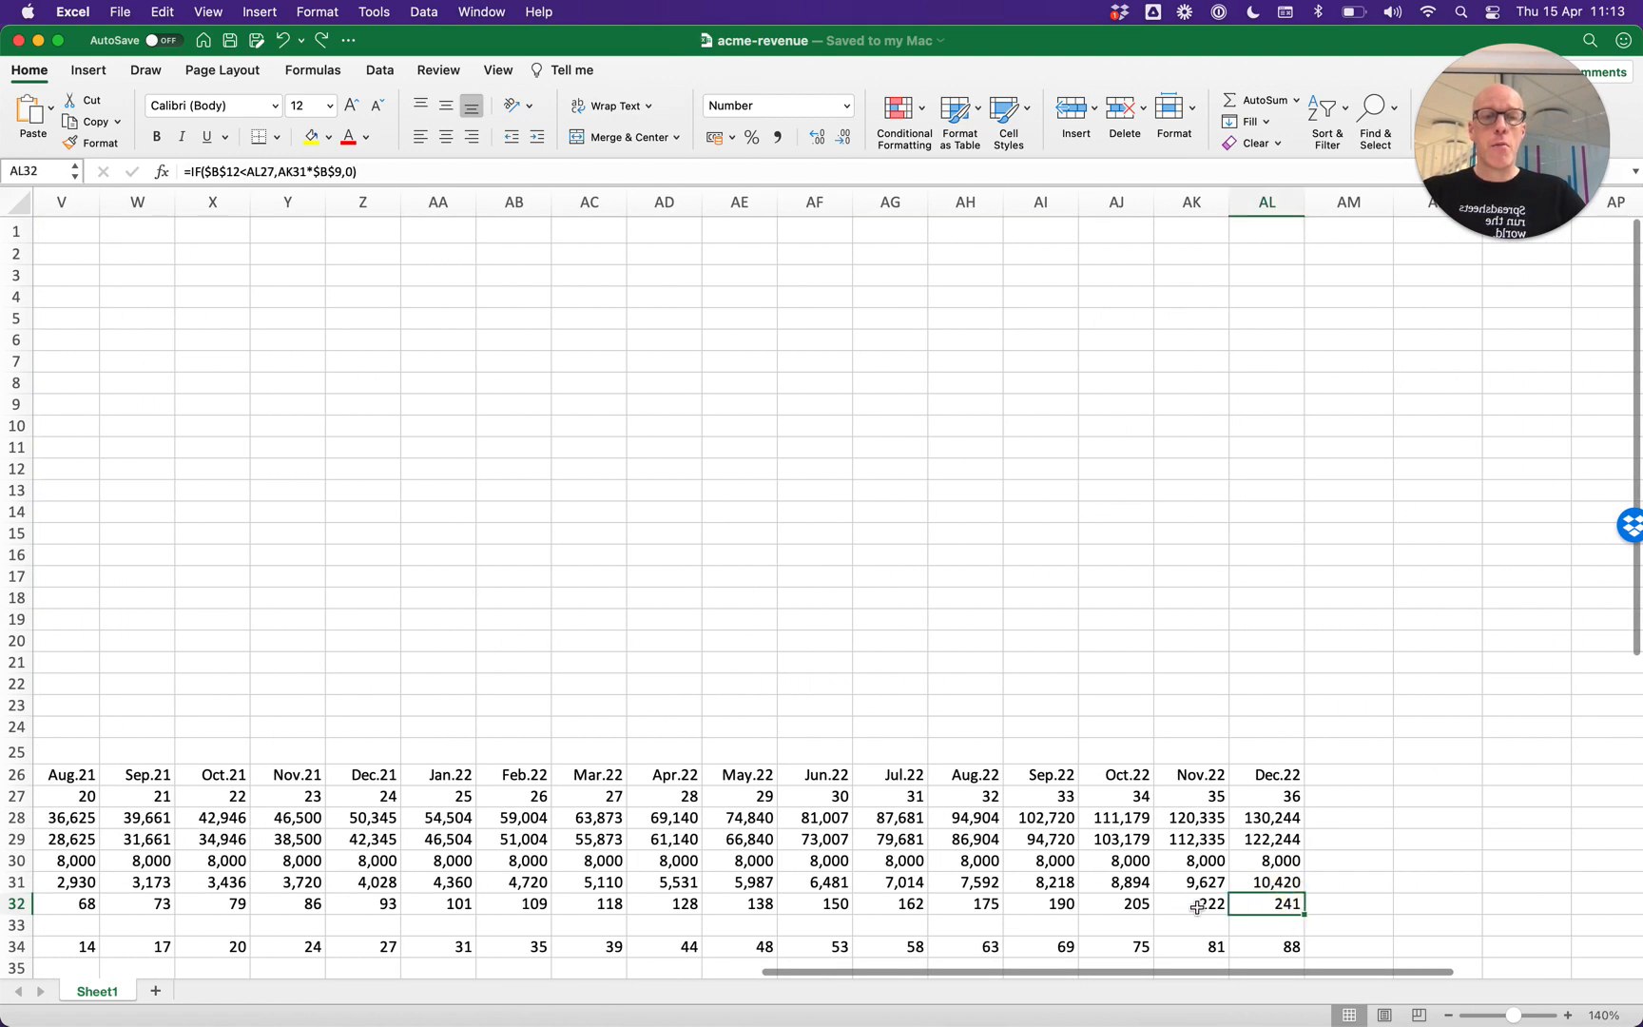
{"action": "scroll", "coordinate": [1236, 908], "scroll_direction": "down", "scroll_amount": 5}
{"action": "scroll", "coordinate": [1175, 865], "scroll_direction": "left", "scroll_amount": 20}
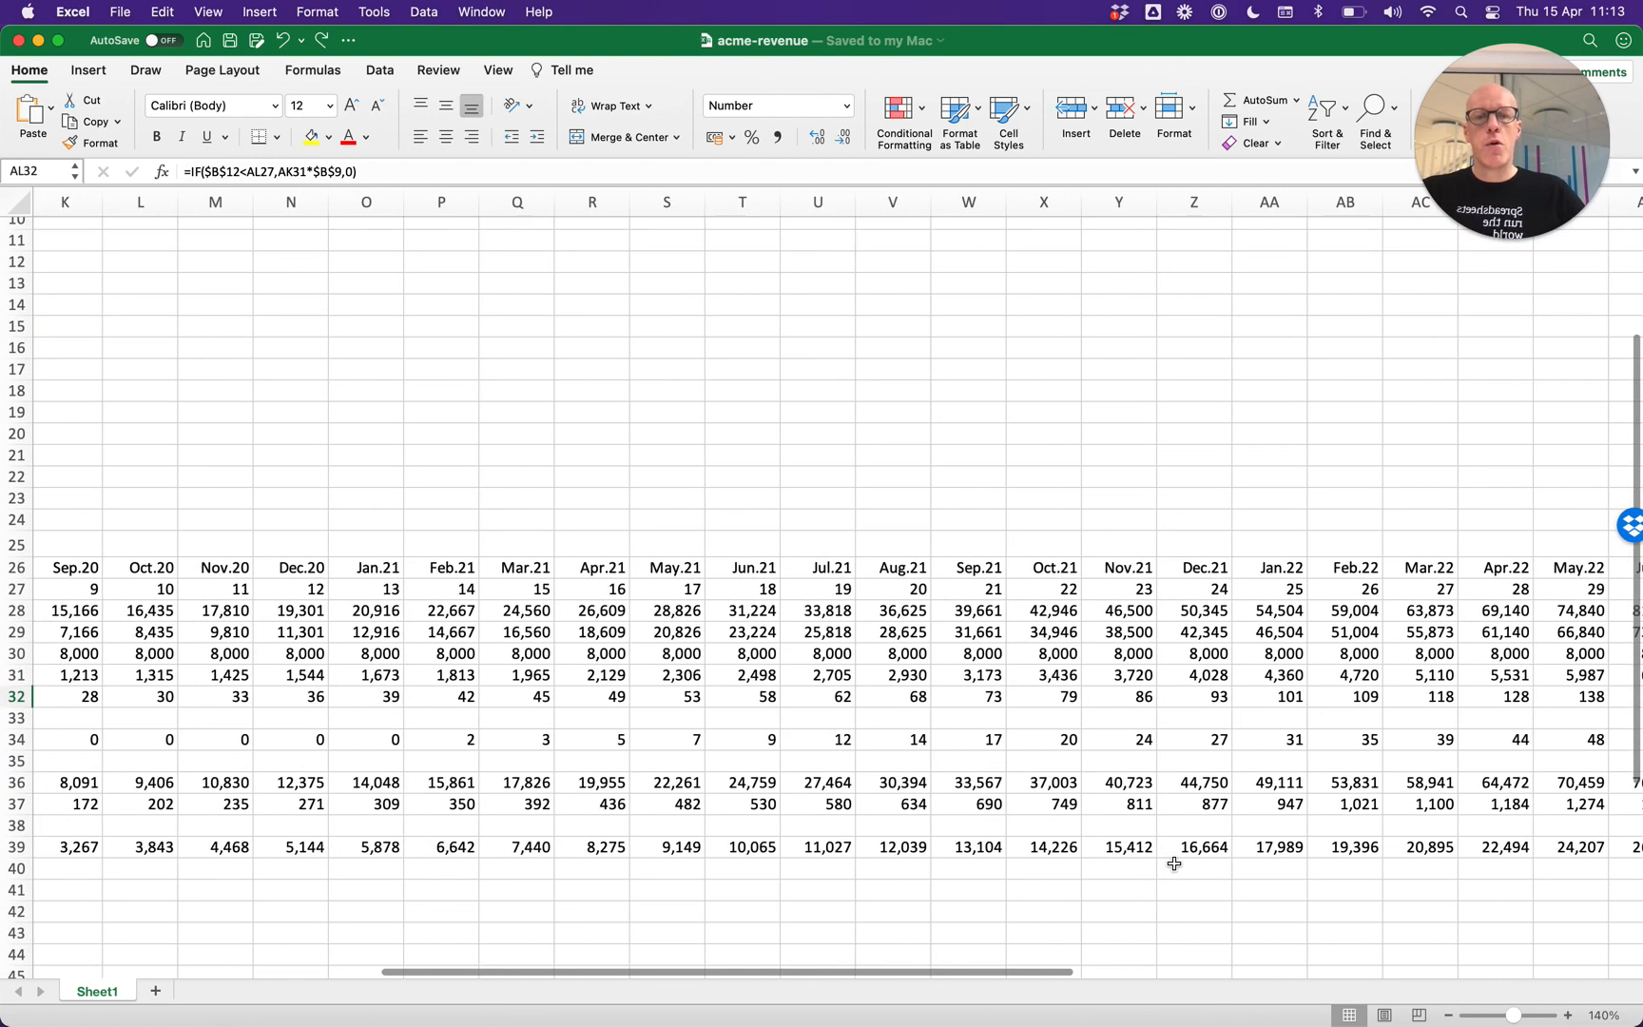
{"action": "scroll", "coordinate": [1171, 863], "scroll_direction": "right", "scroll_amount": 18}
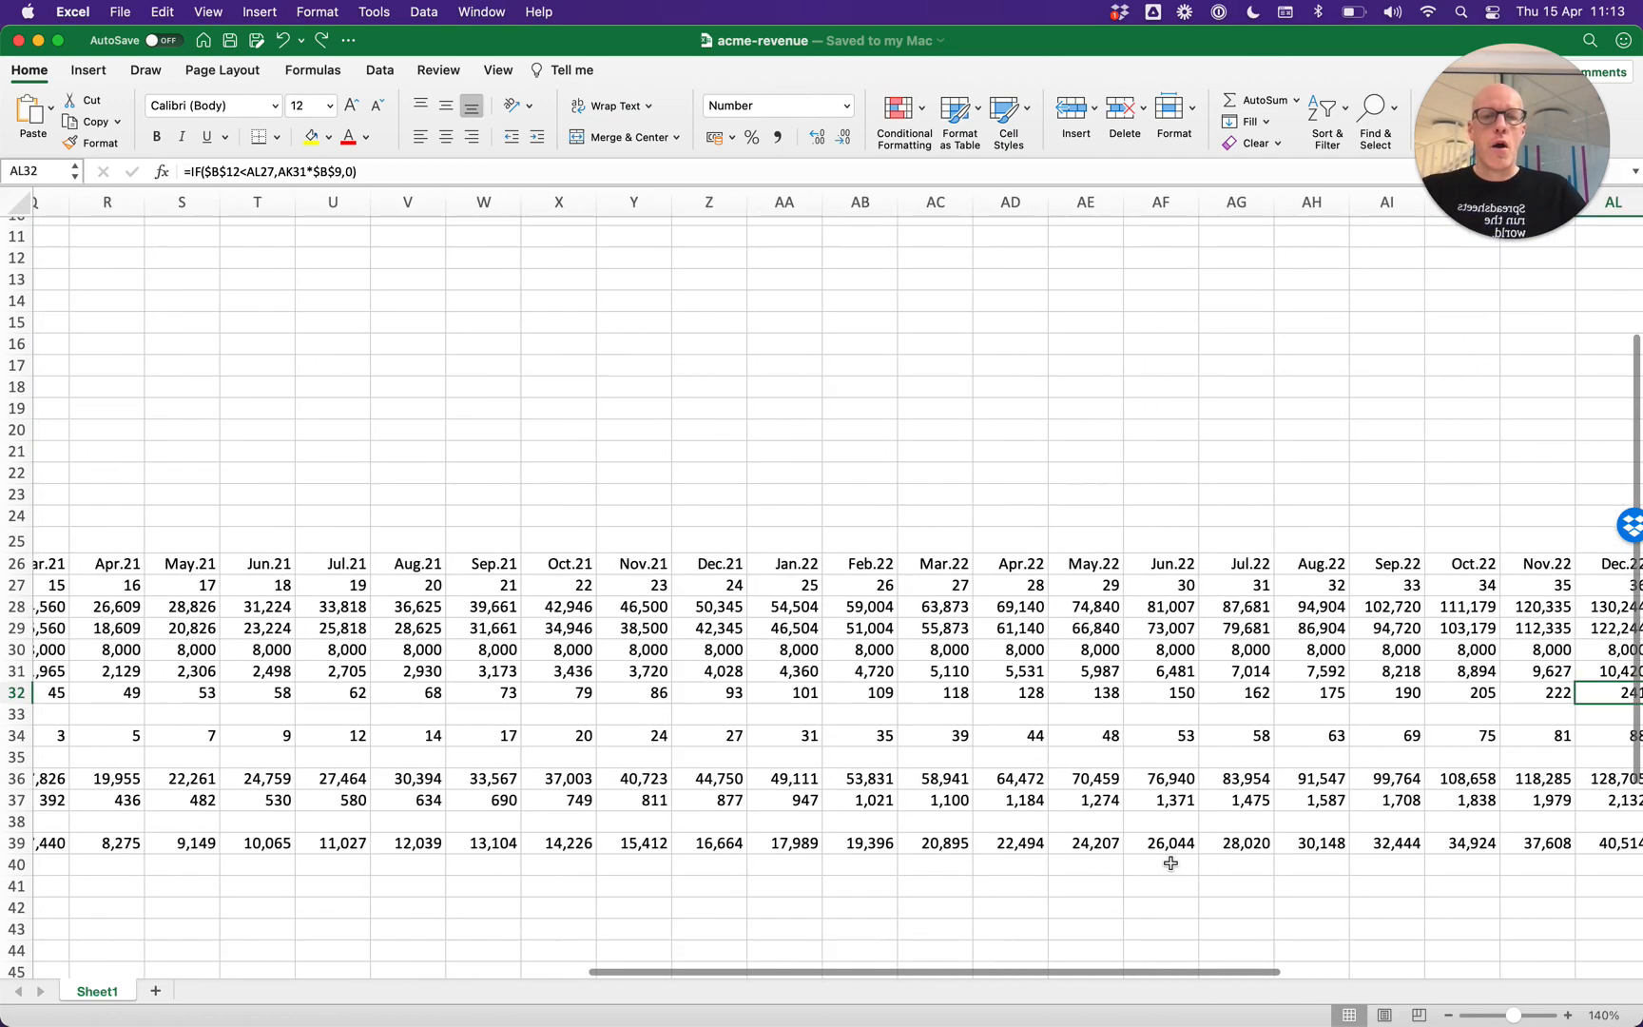
{"action": "left_click", "coordinate": [1319, 837]}
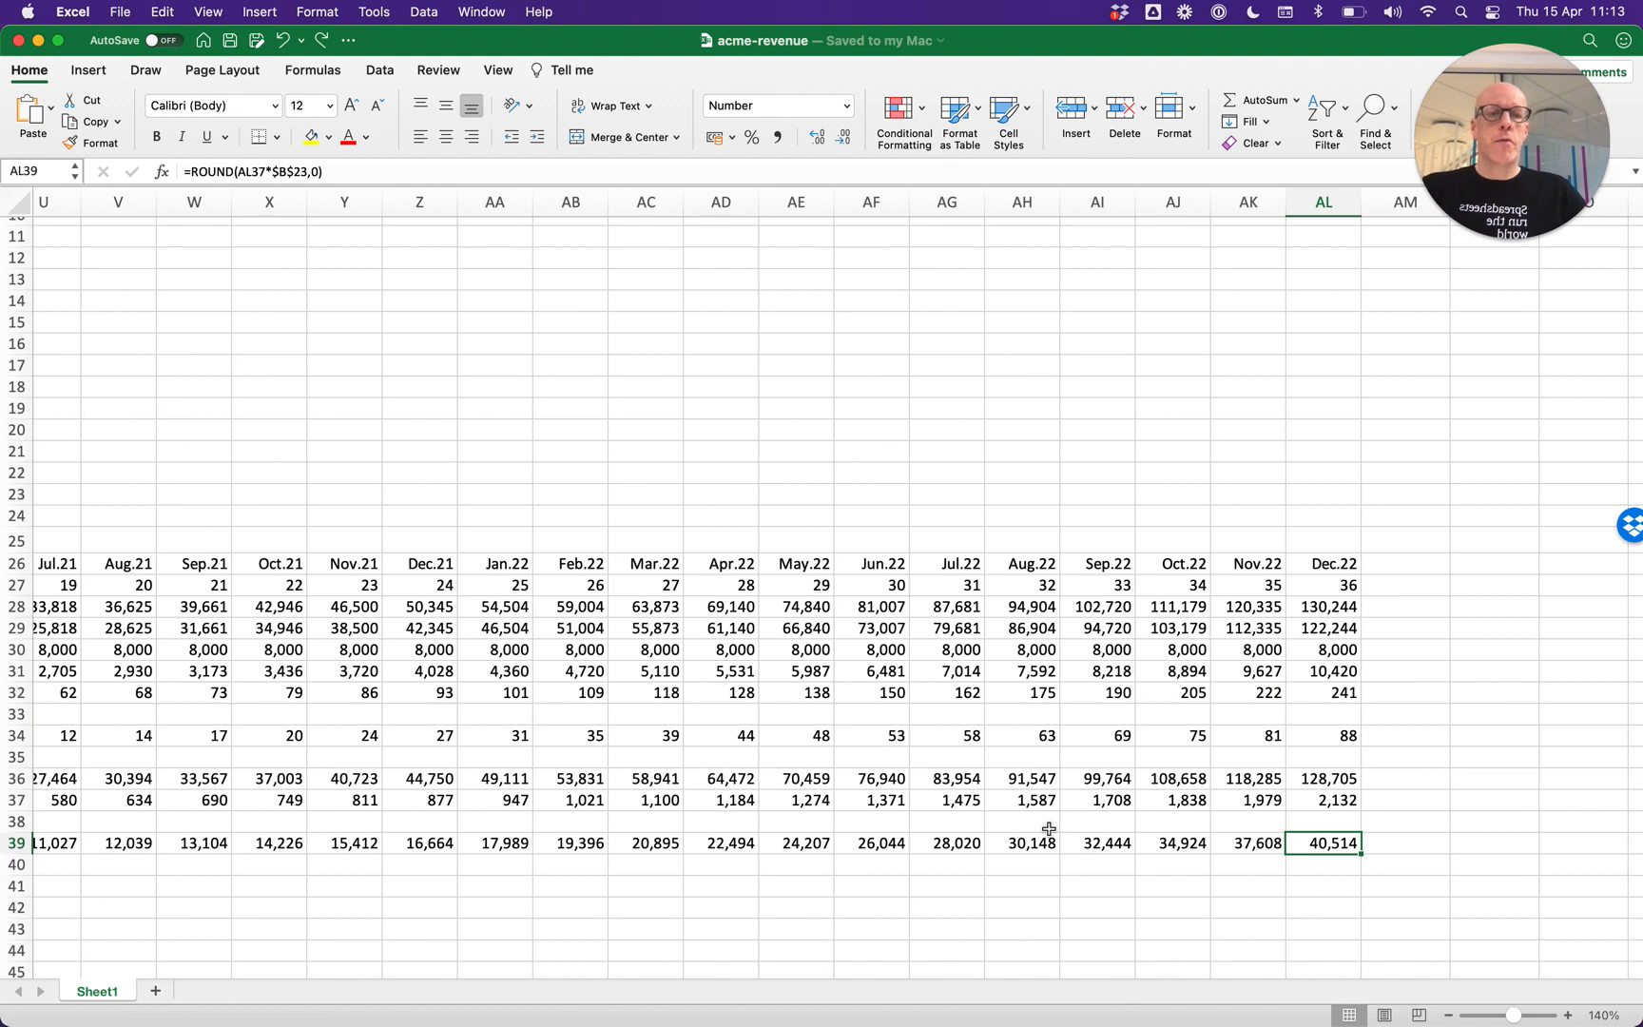
{"action": "scroll", "coordinate": [1049, 829], "scroll_direction": "left", "scroll_amount": 20}
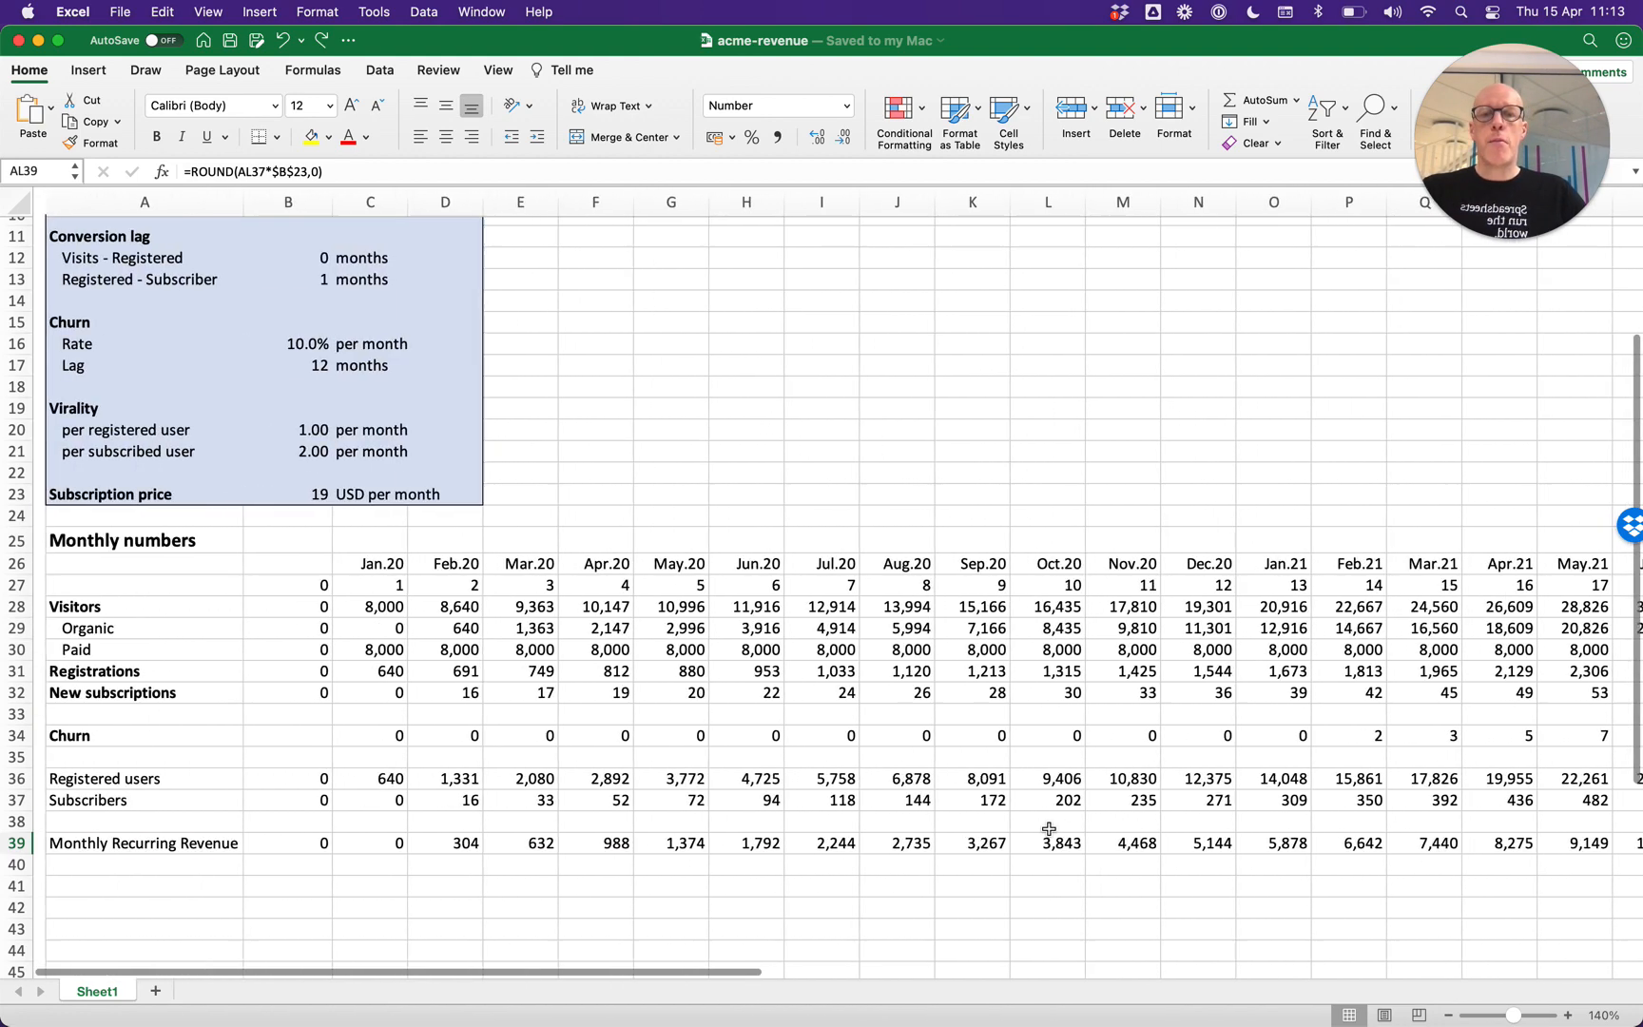
Back in the GRID document in Chrome, widen the chart section to match the assumption columns and add an empty column beside the chart.
{"action": "key", "text": "super+Tab"}
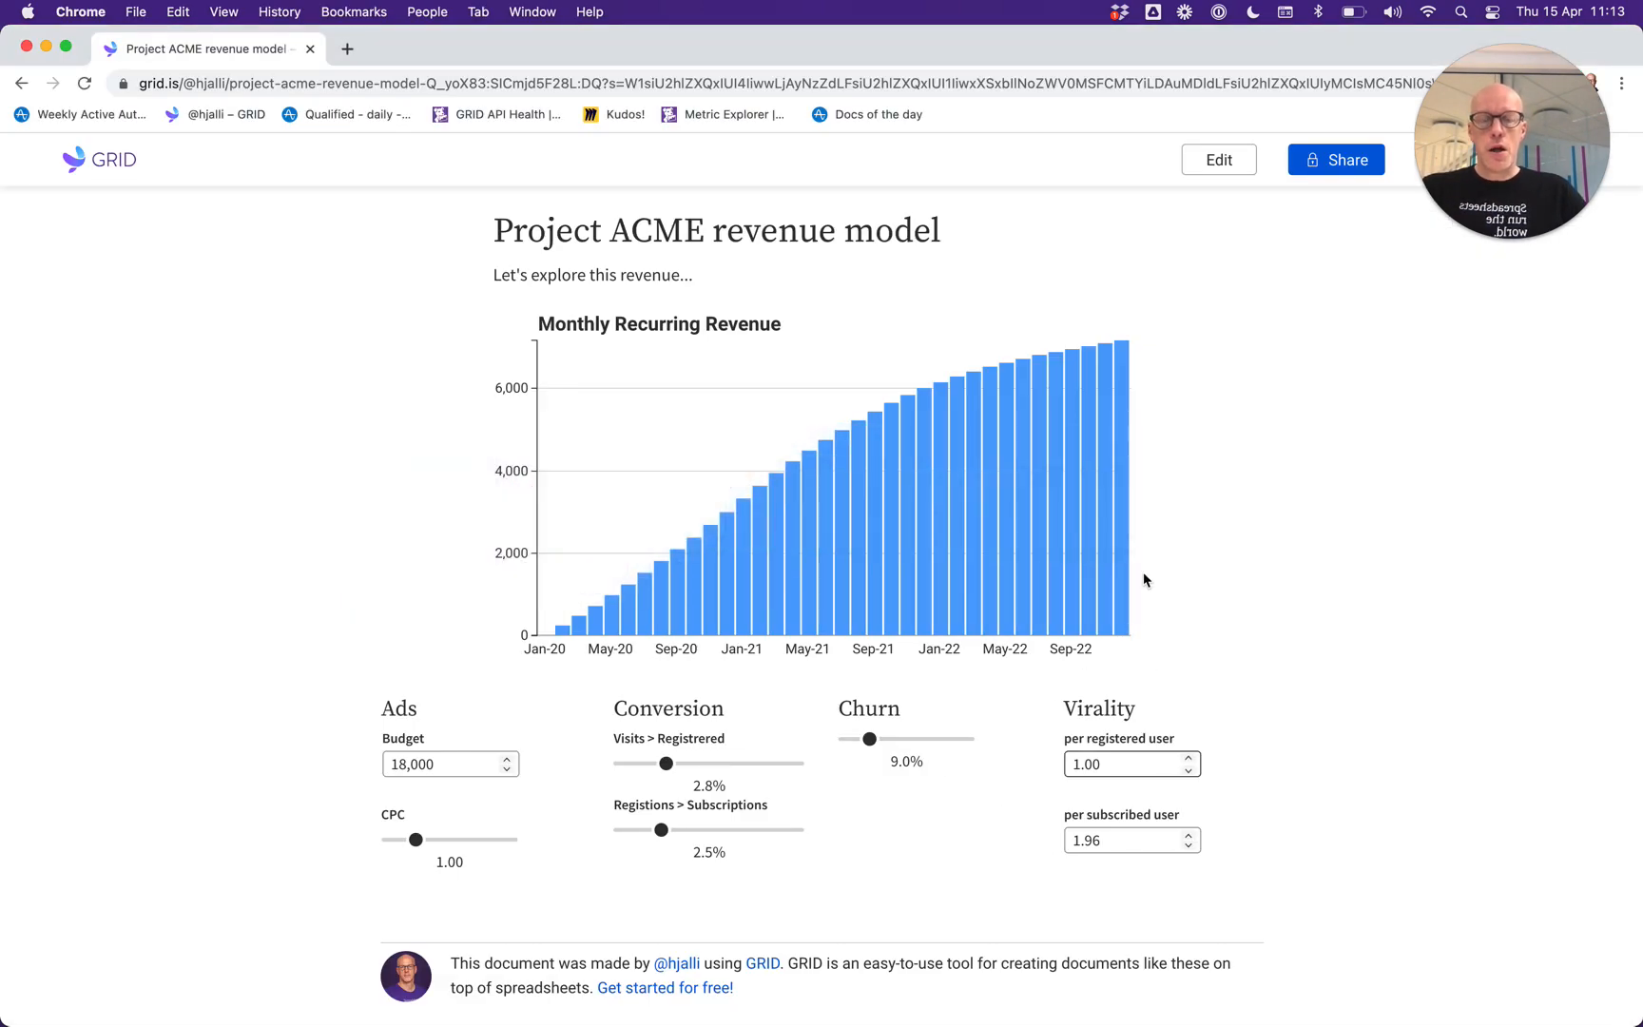
{"action": "left_click", "coordinate": [1220, 159]}
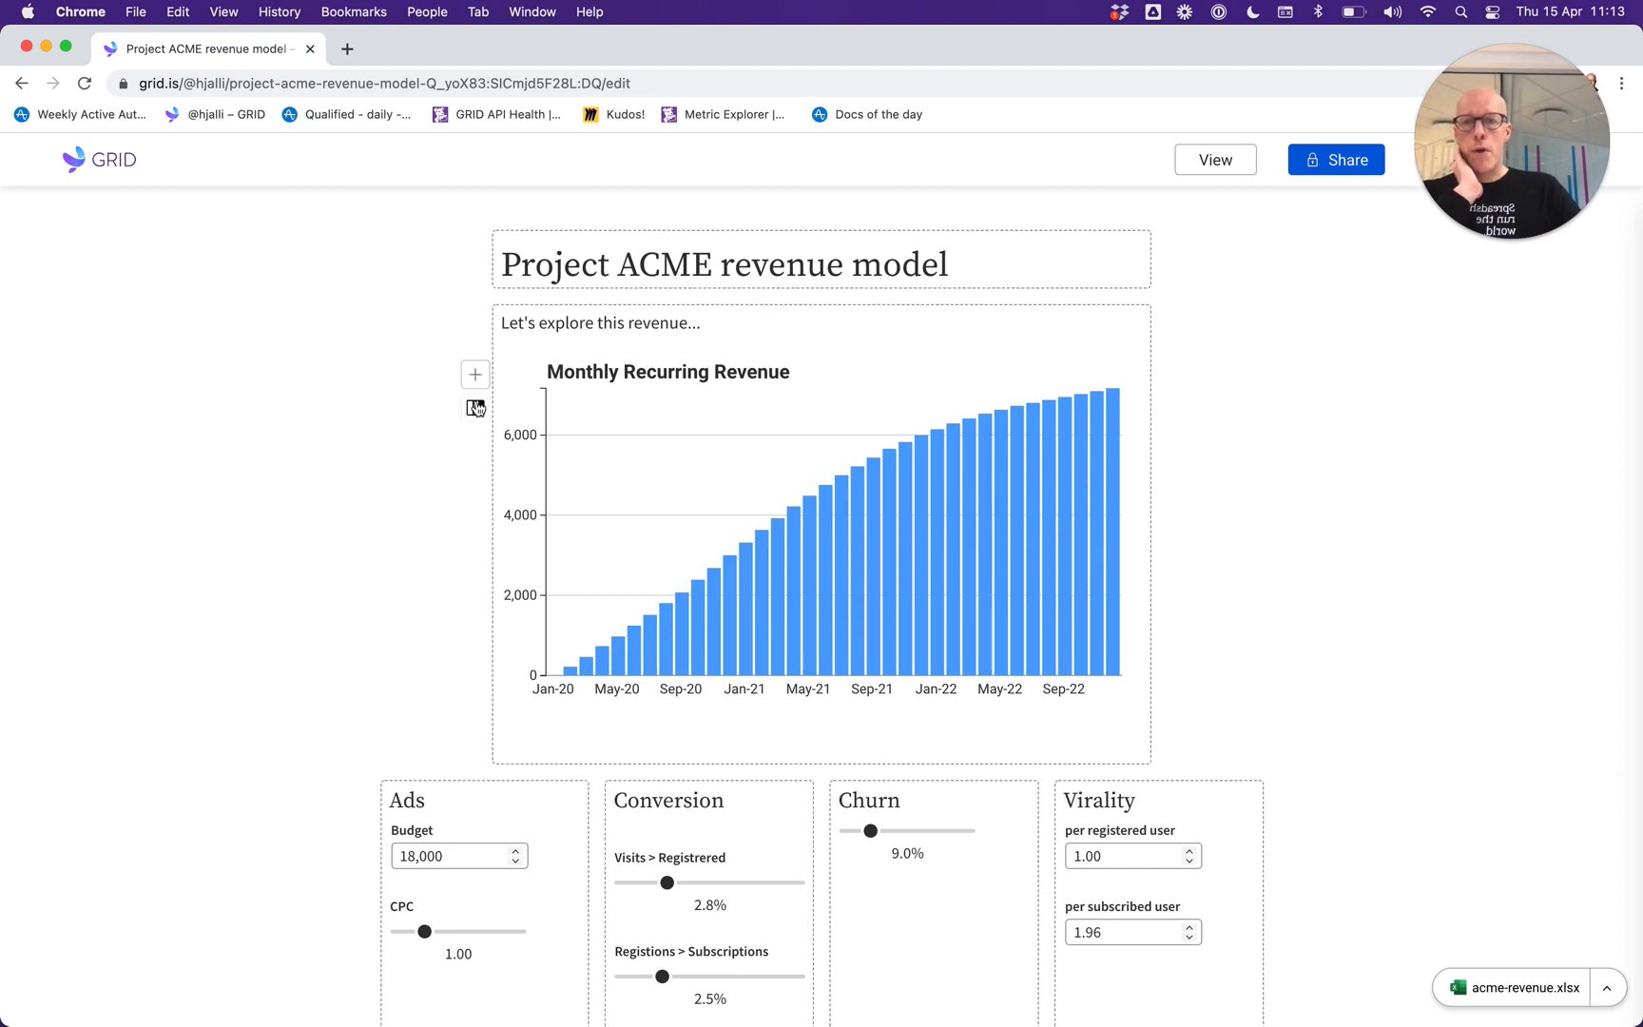
{"action": "left_click", "coordinate": [475, 409]}
{"action": "left_click", "coordinate": [579, 698]}
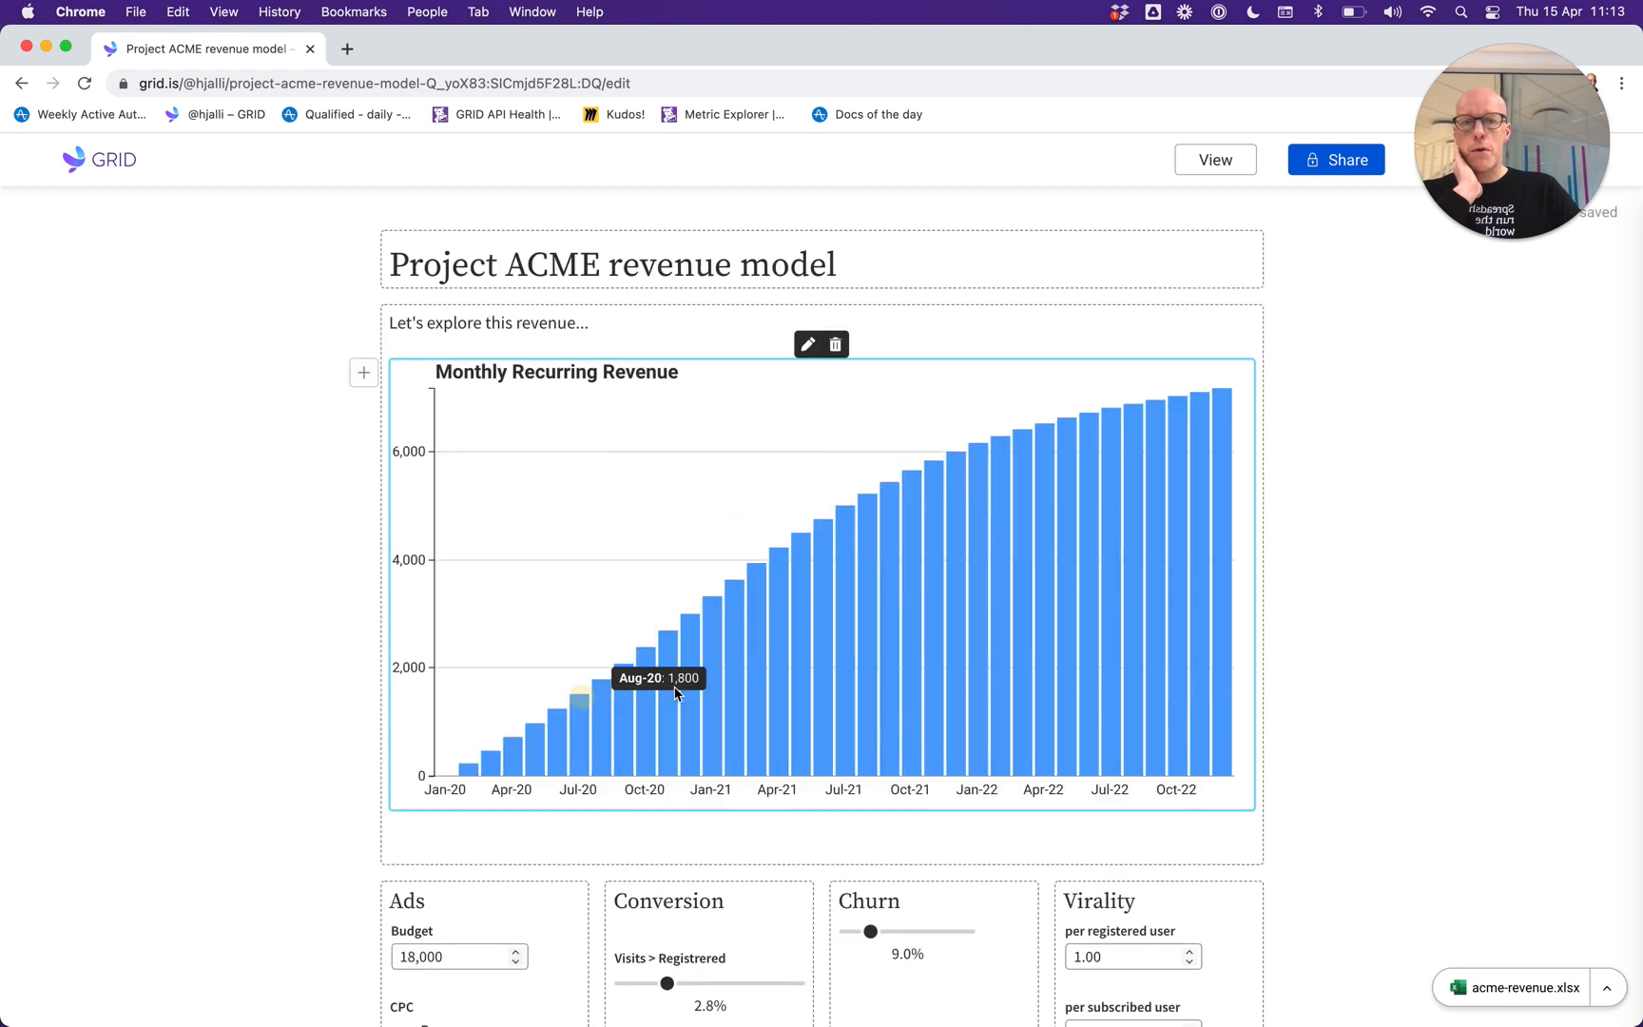
{"action": "left_click", "coordinate": [1274, 551]}
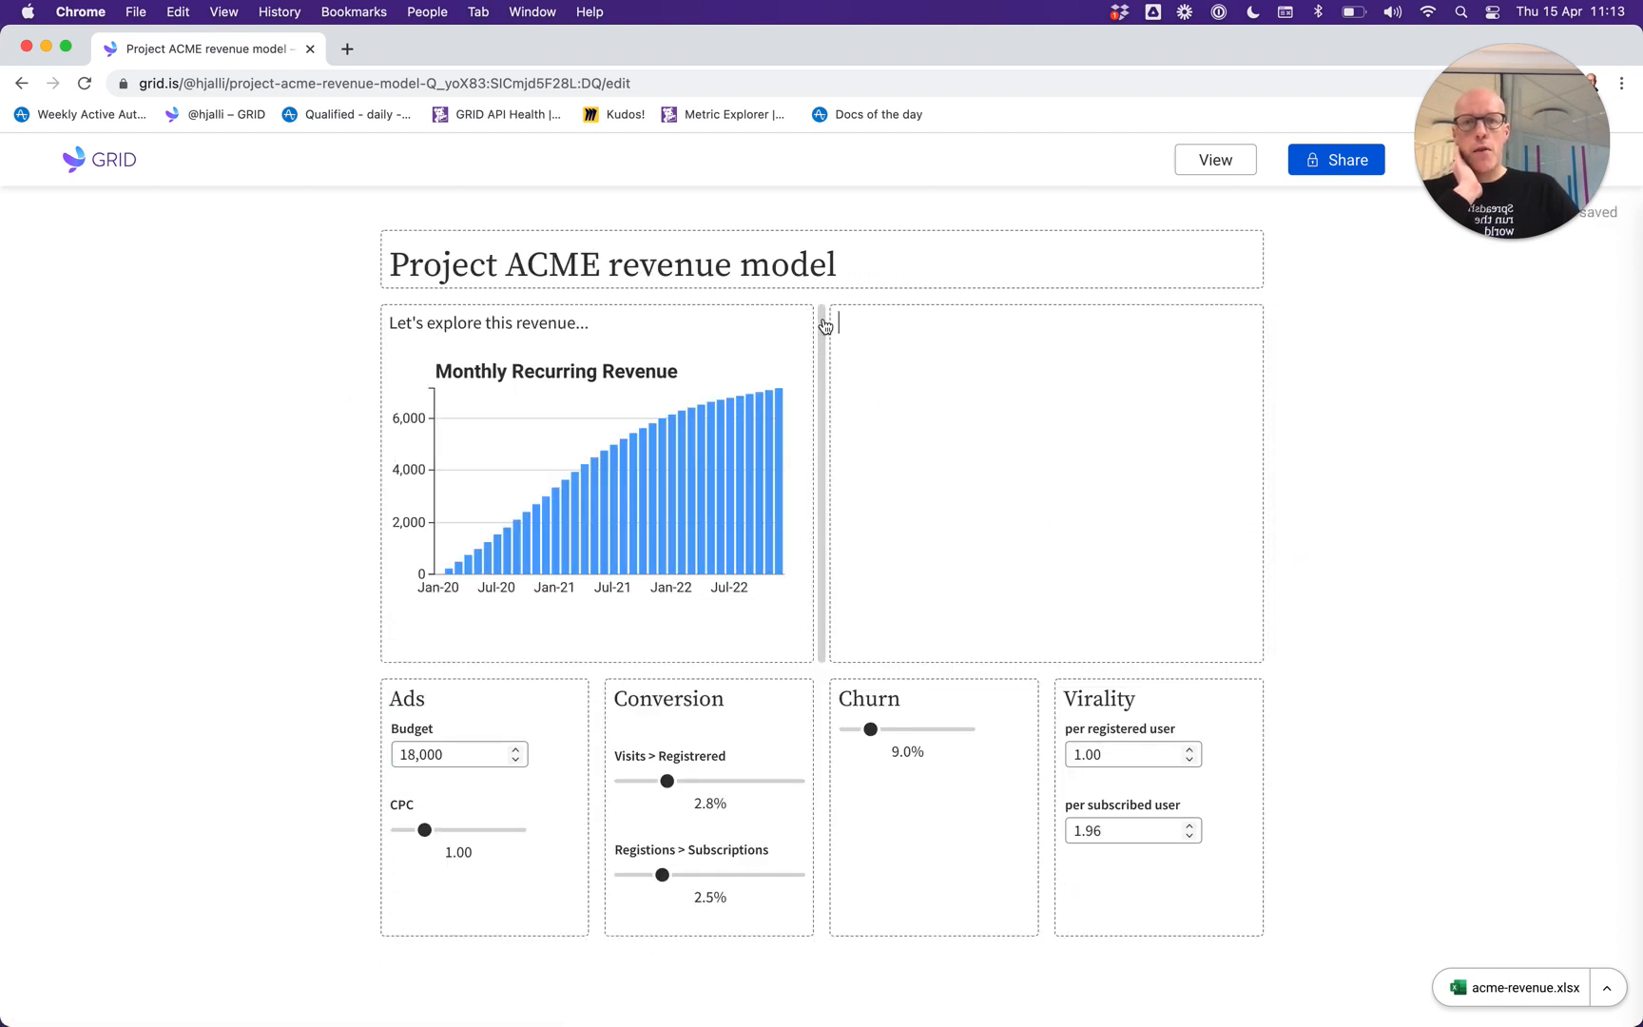
Set the width of the chart's column to 3/4 and place the text cursor in the narrow column beside it.
{"action": "left_click", "coordinate": [811, 358]}
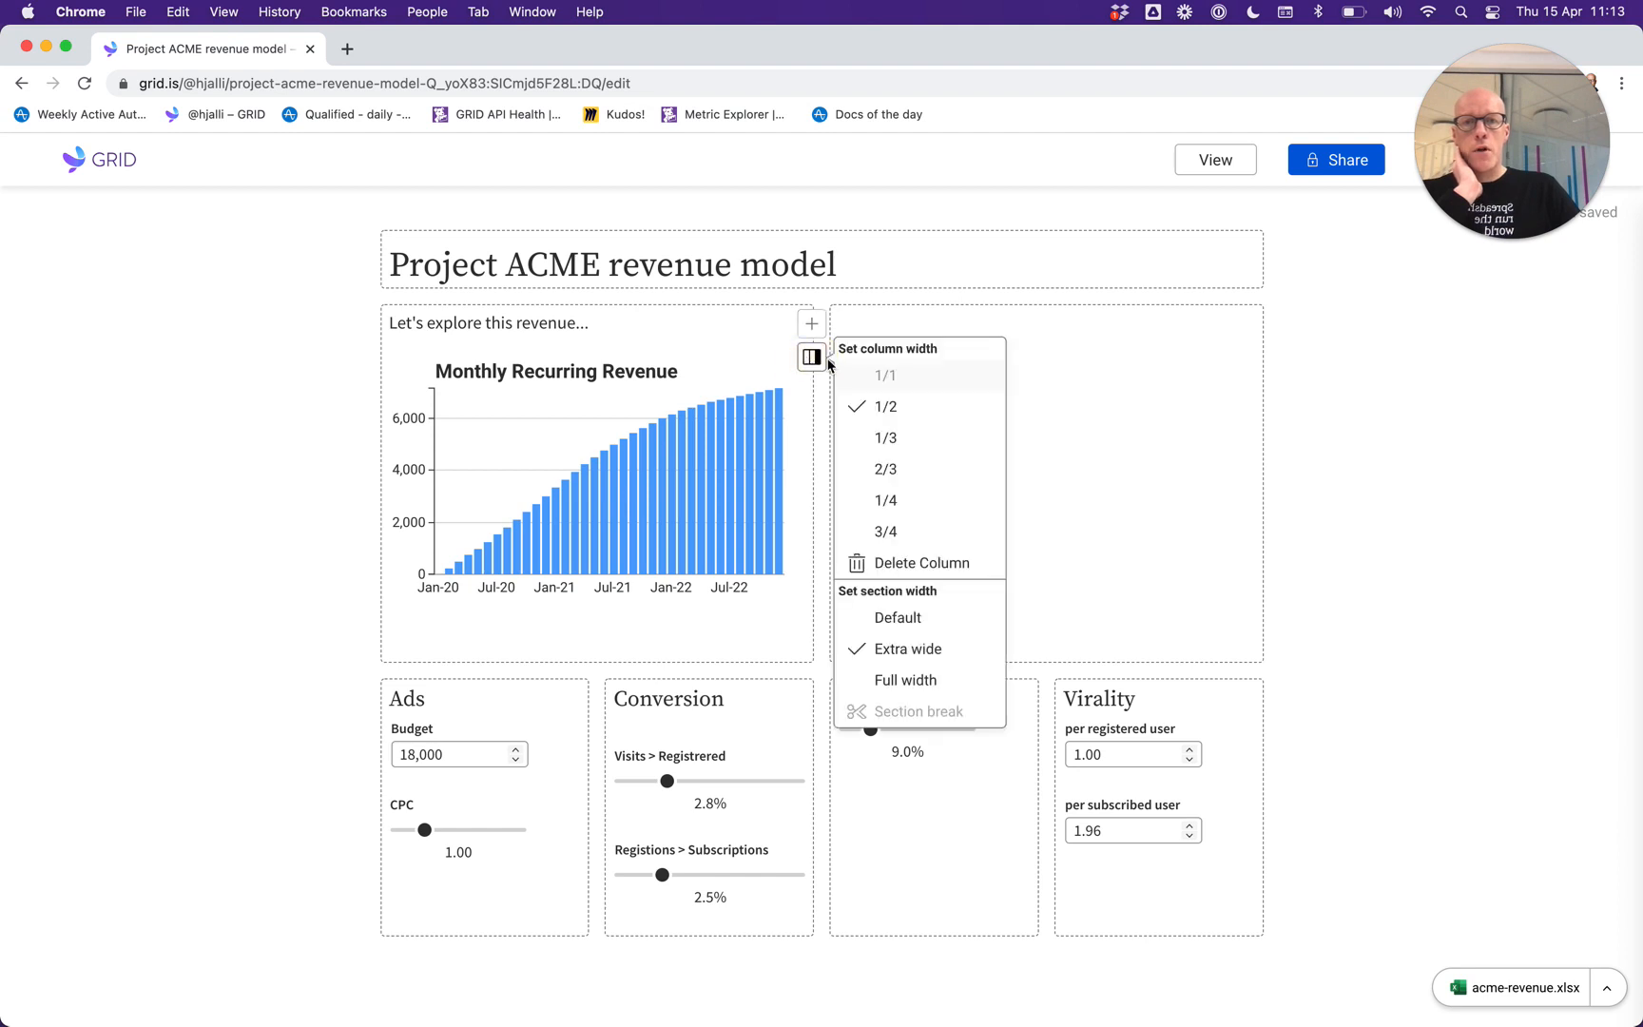
{"action": "left_click", "coordinate": [910, 531]}
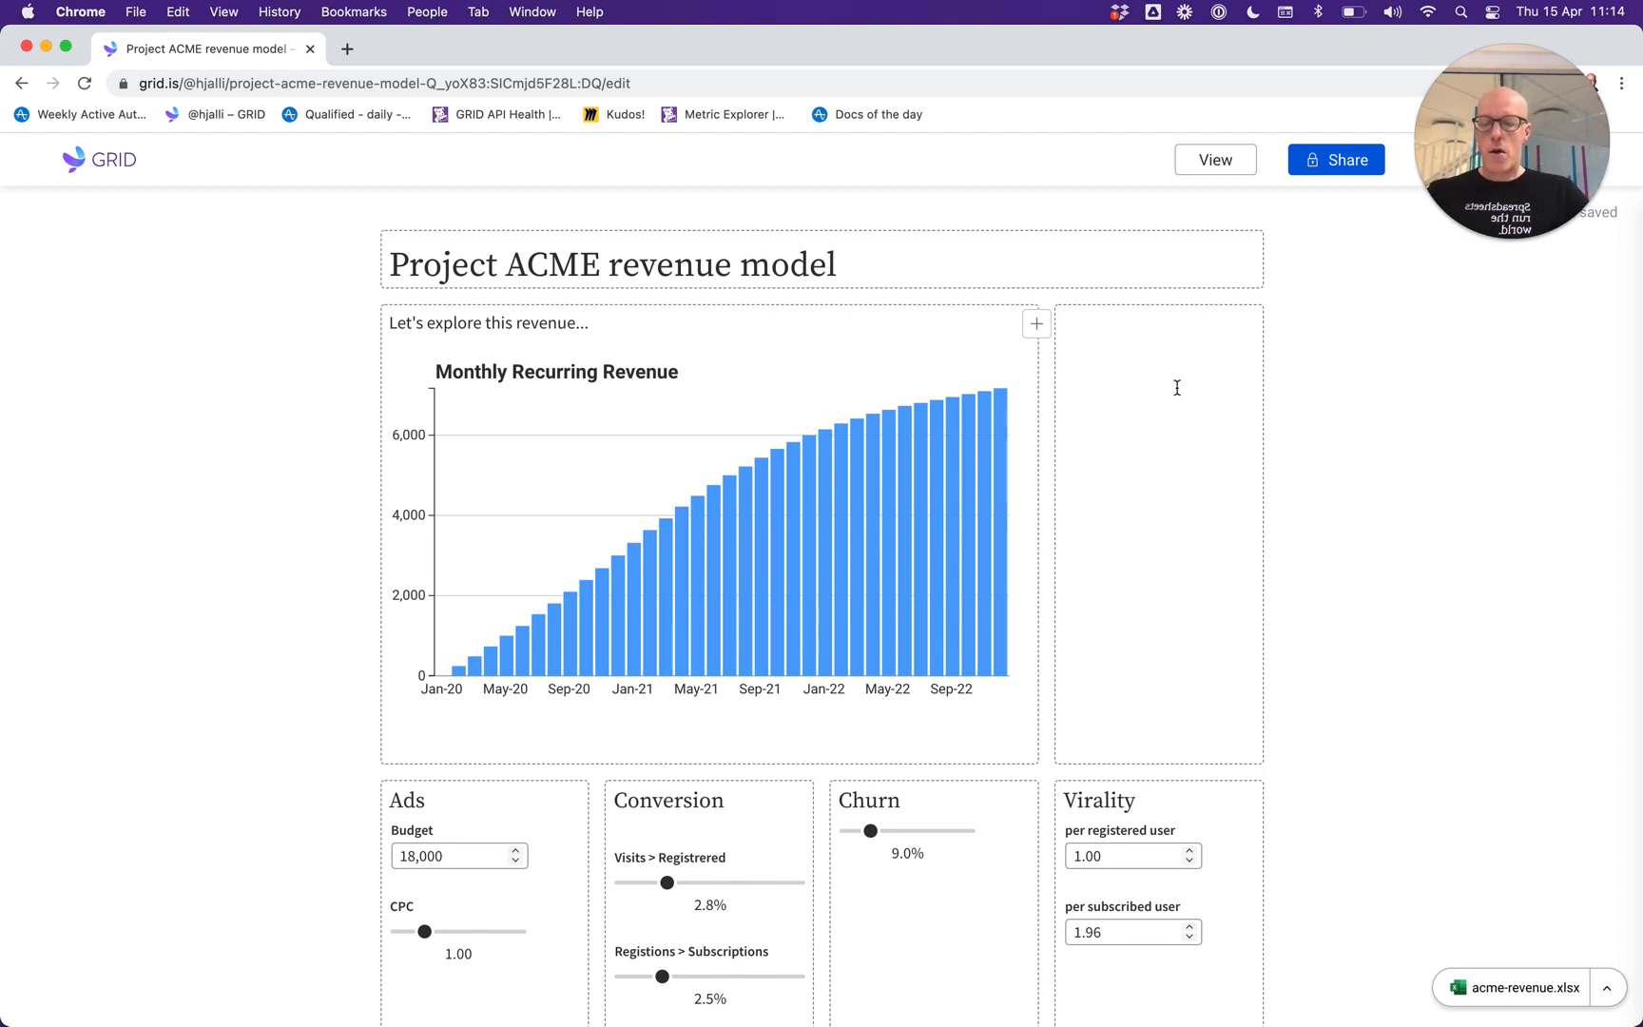
{"action": "left_click", "coordinate": [1177, 388]}
Switch to Excel and label cell F18 "Year 1" above the monthly numbers.
{"action": "key", "text": "super+Tab"}
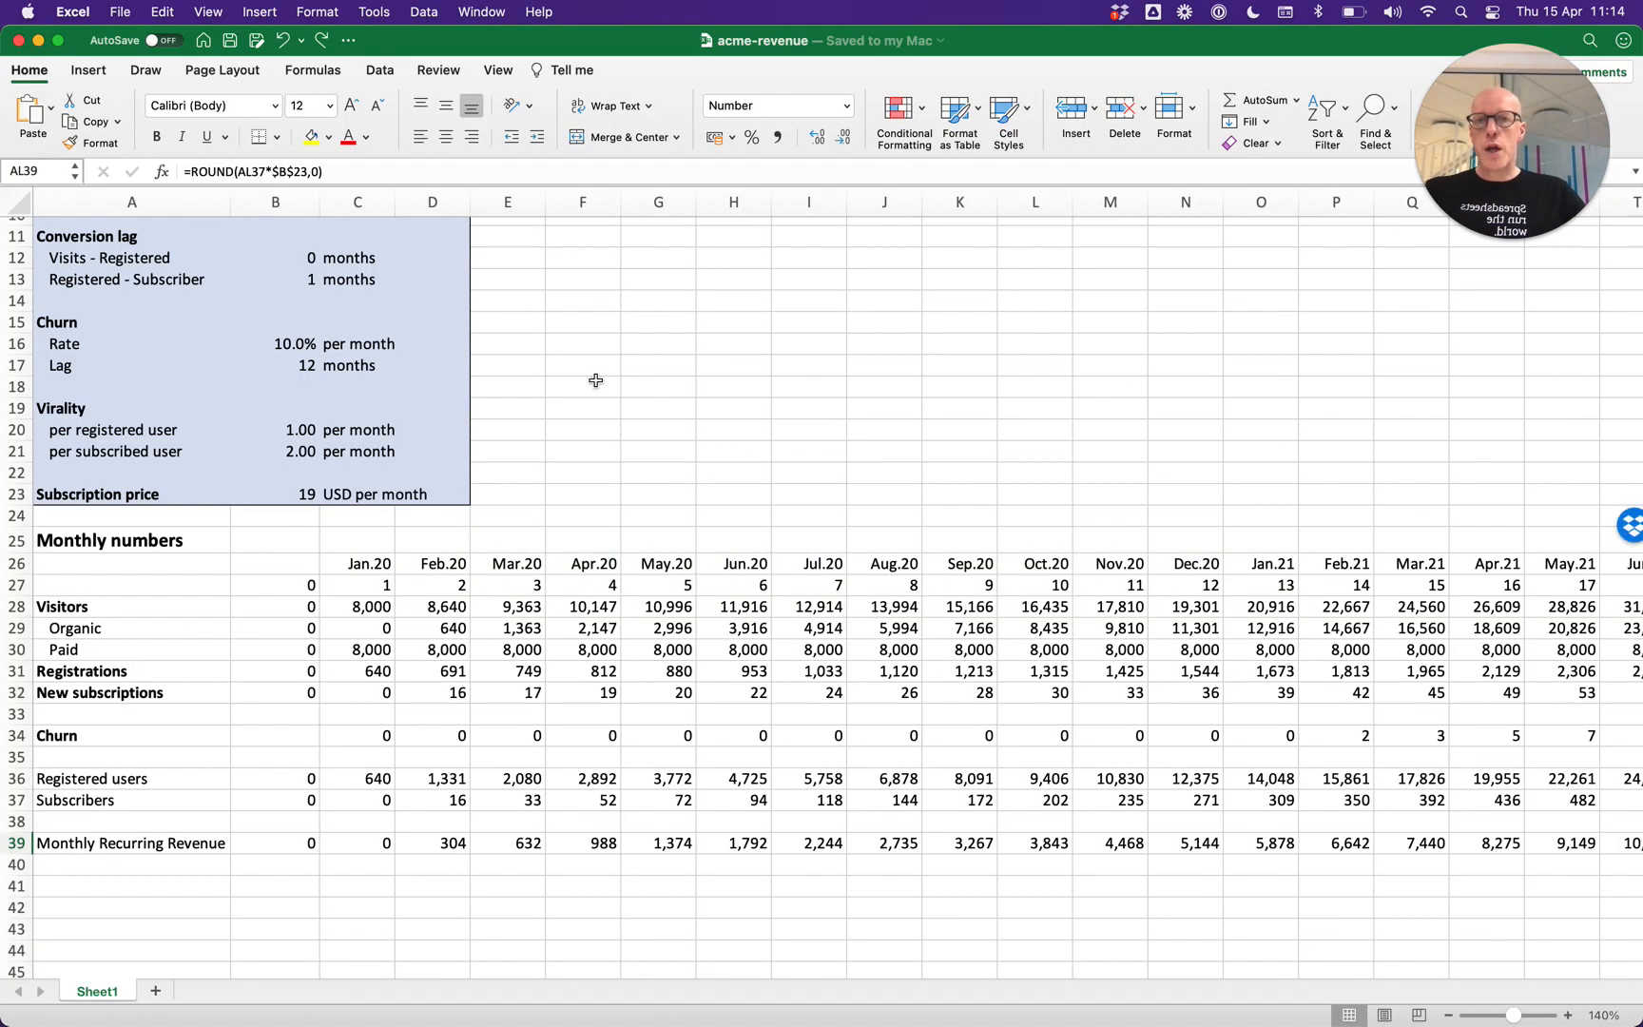
{"action": "left_click", "coordinate": [594, 380]}
{"action": "type", "text": "Year 1"}
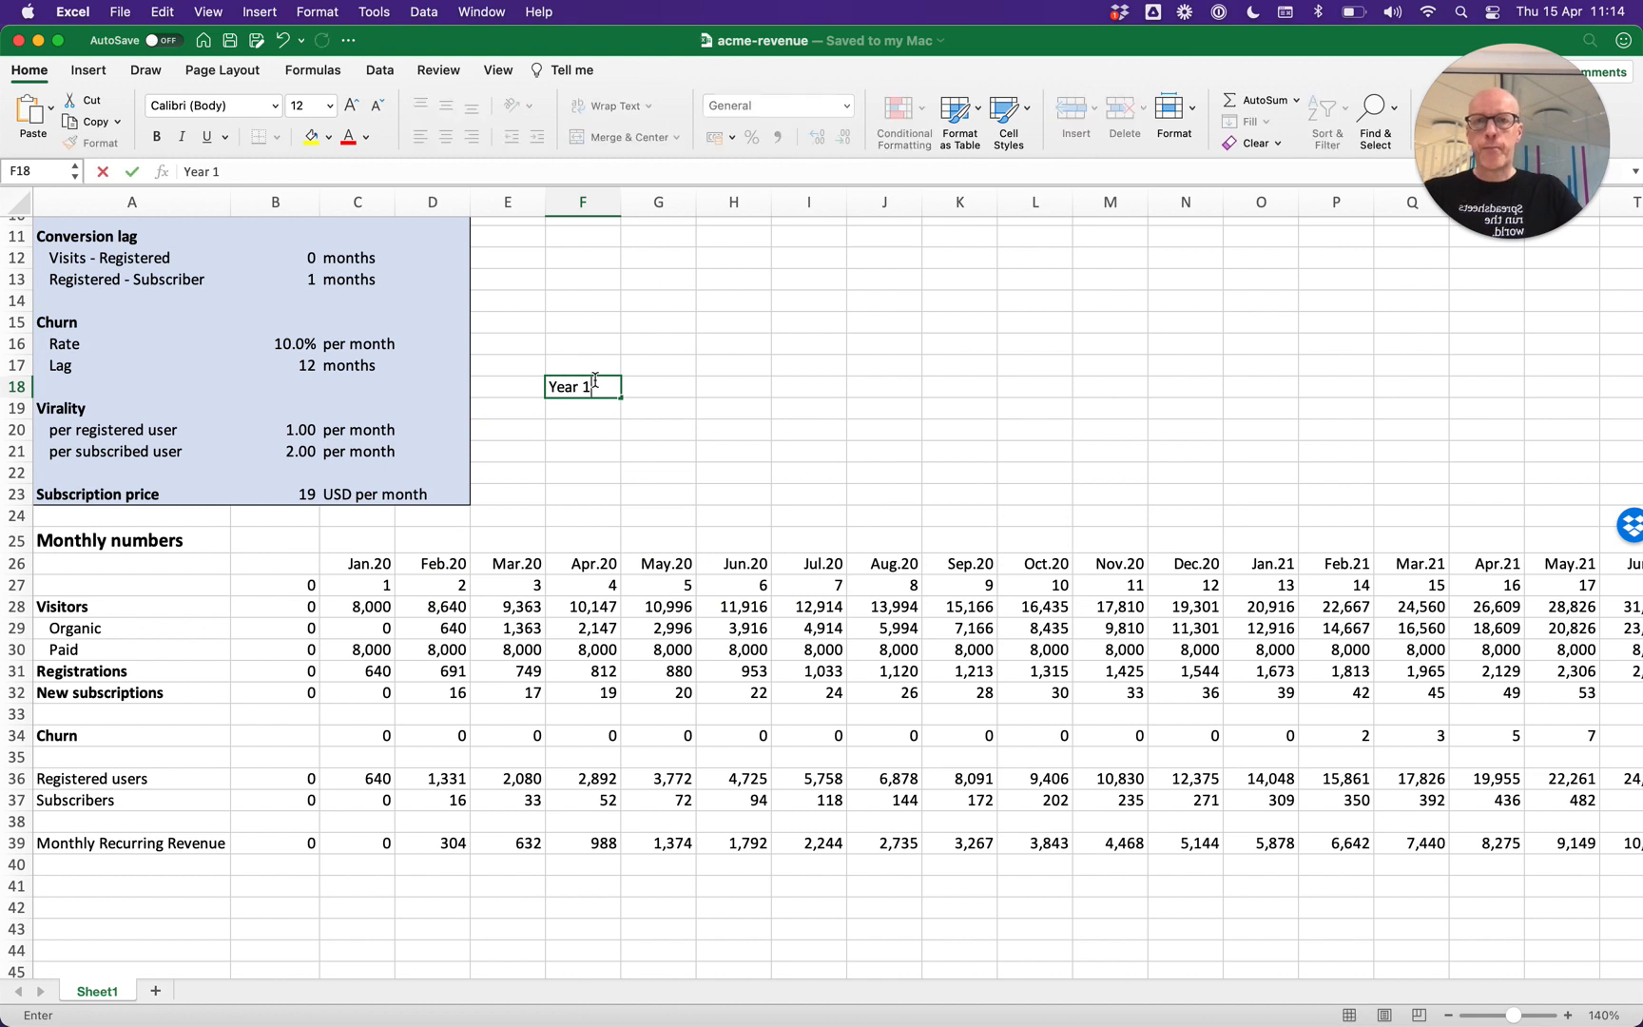
{"action": "key", "text": "Tab"}
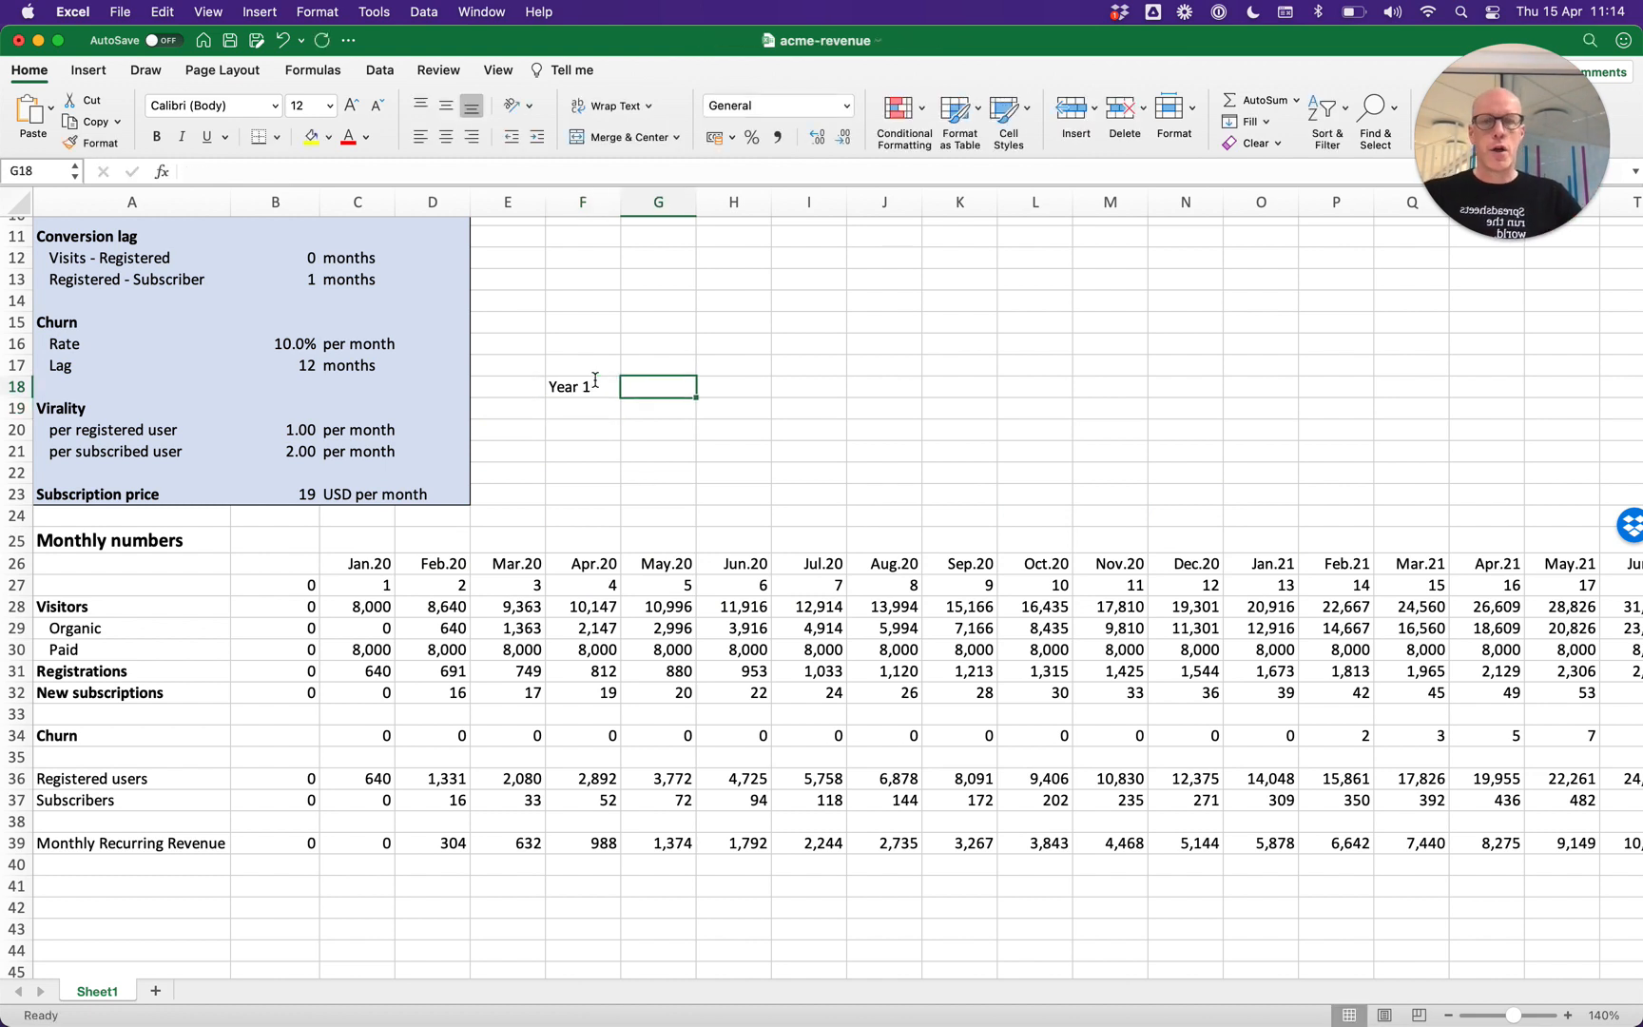
Back in the GRID document in Chrome, write "Expected revenue in year 1 is" beside the chart and start an inline formula.
{"action": "key", "text": "super+Tab"}
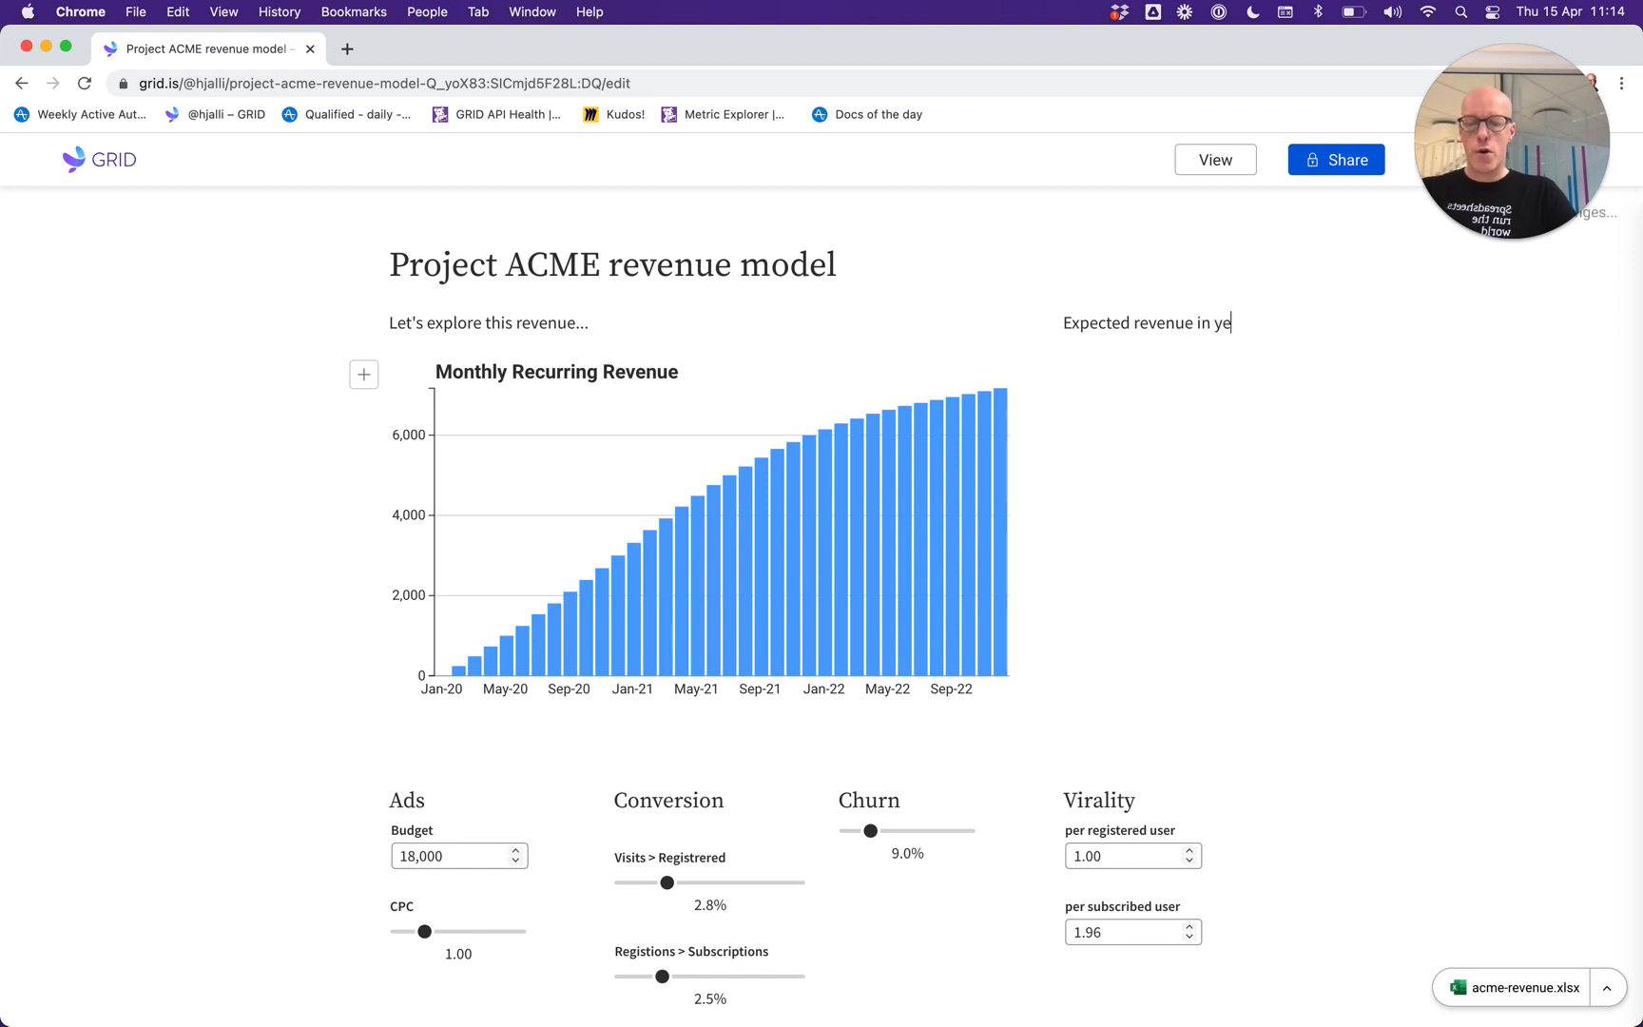
{"action": "type", "text": "is "}
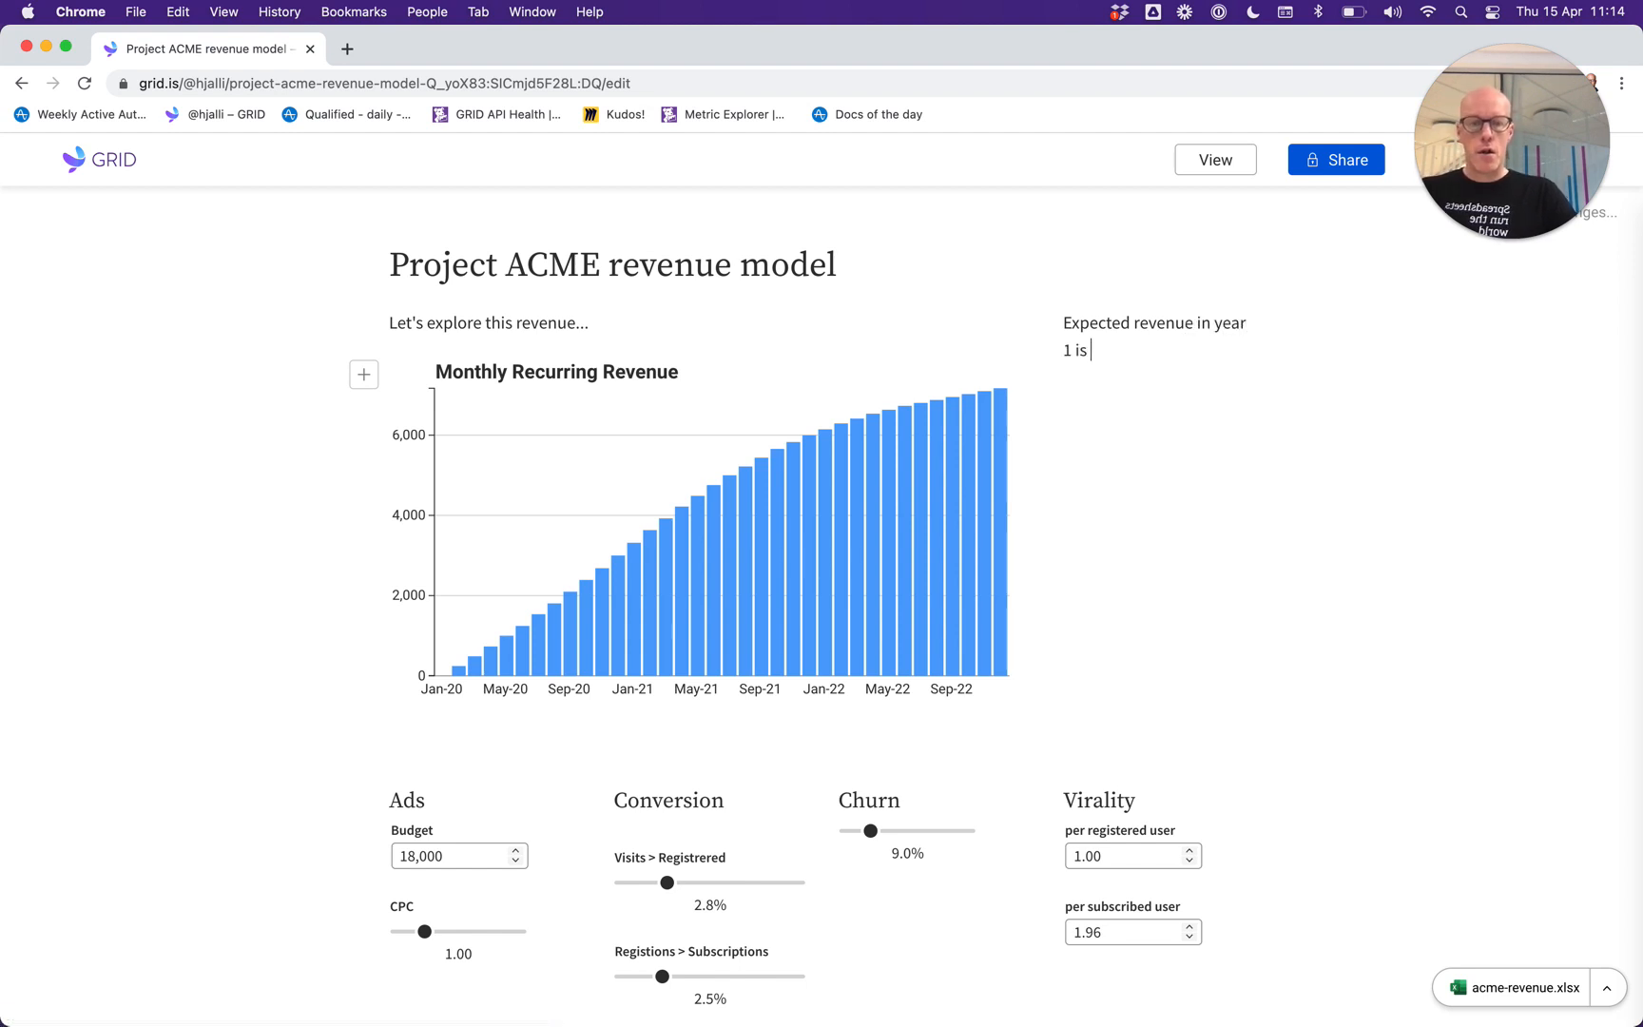
{"action": "type", "text": "="}
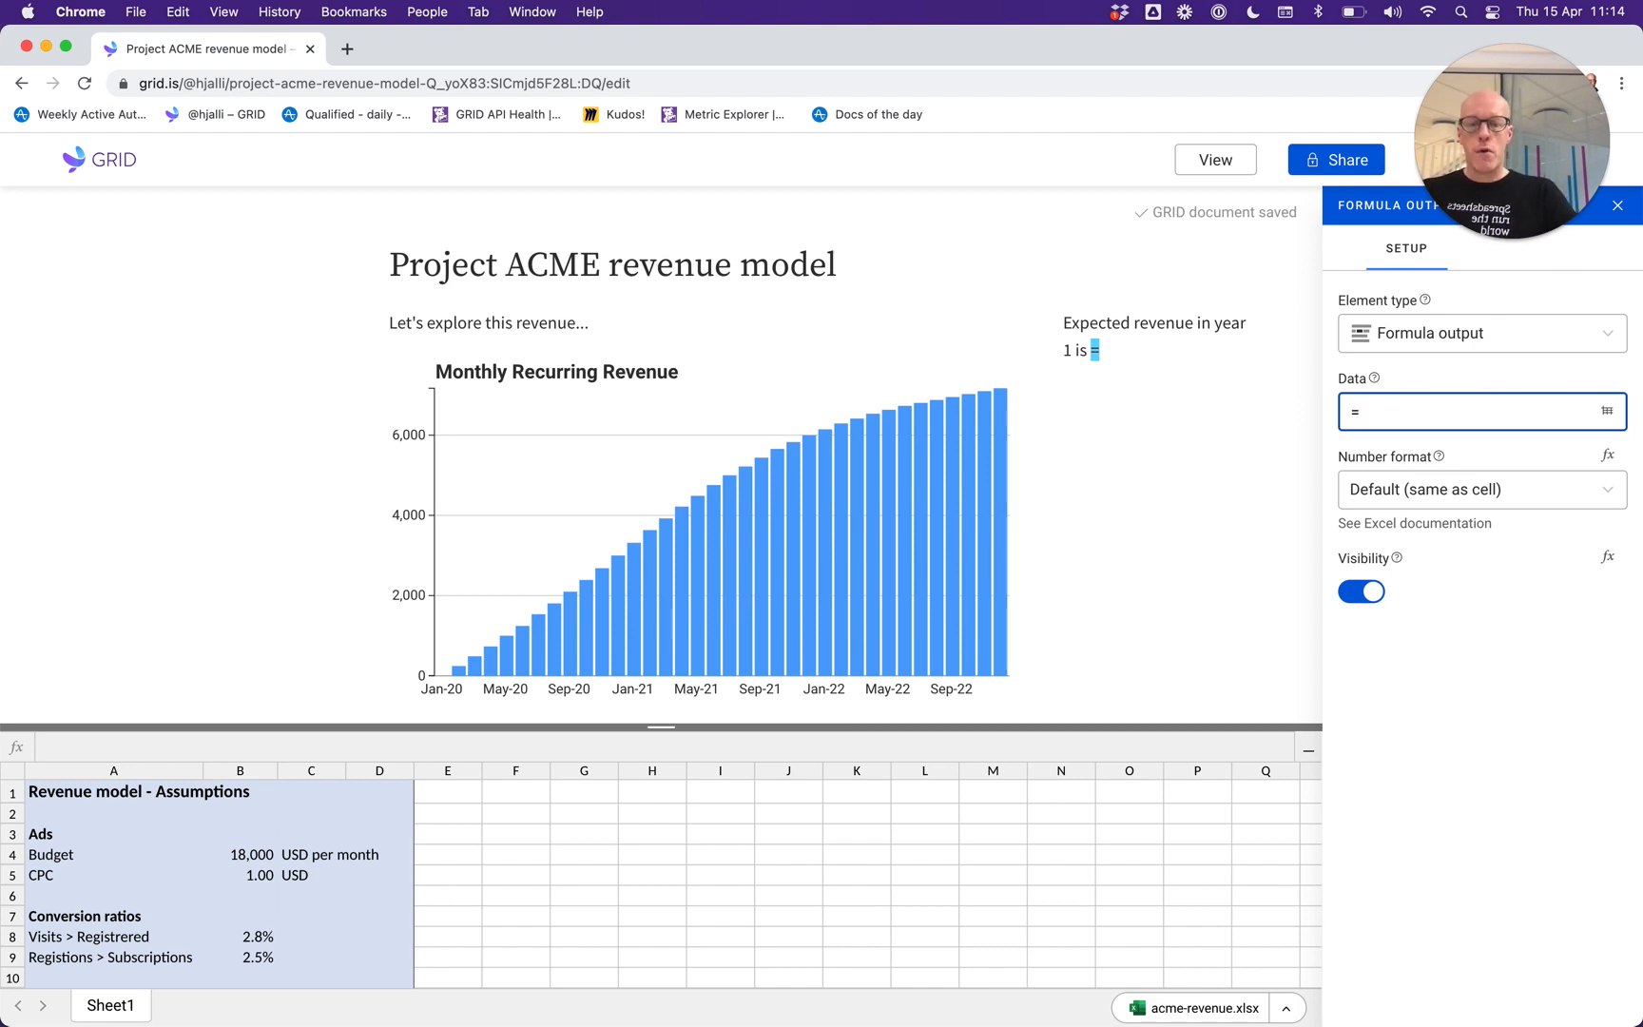
Switch to Excel and select the Monthly Recurring Revenue cells from Jan.20 through Dec.20 to identify their range.
{"action": "key", "text": "super+Tab"}
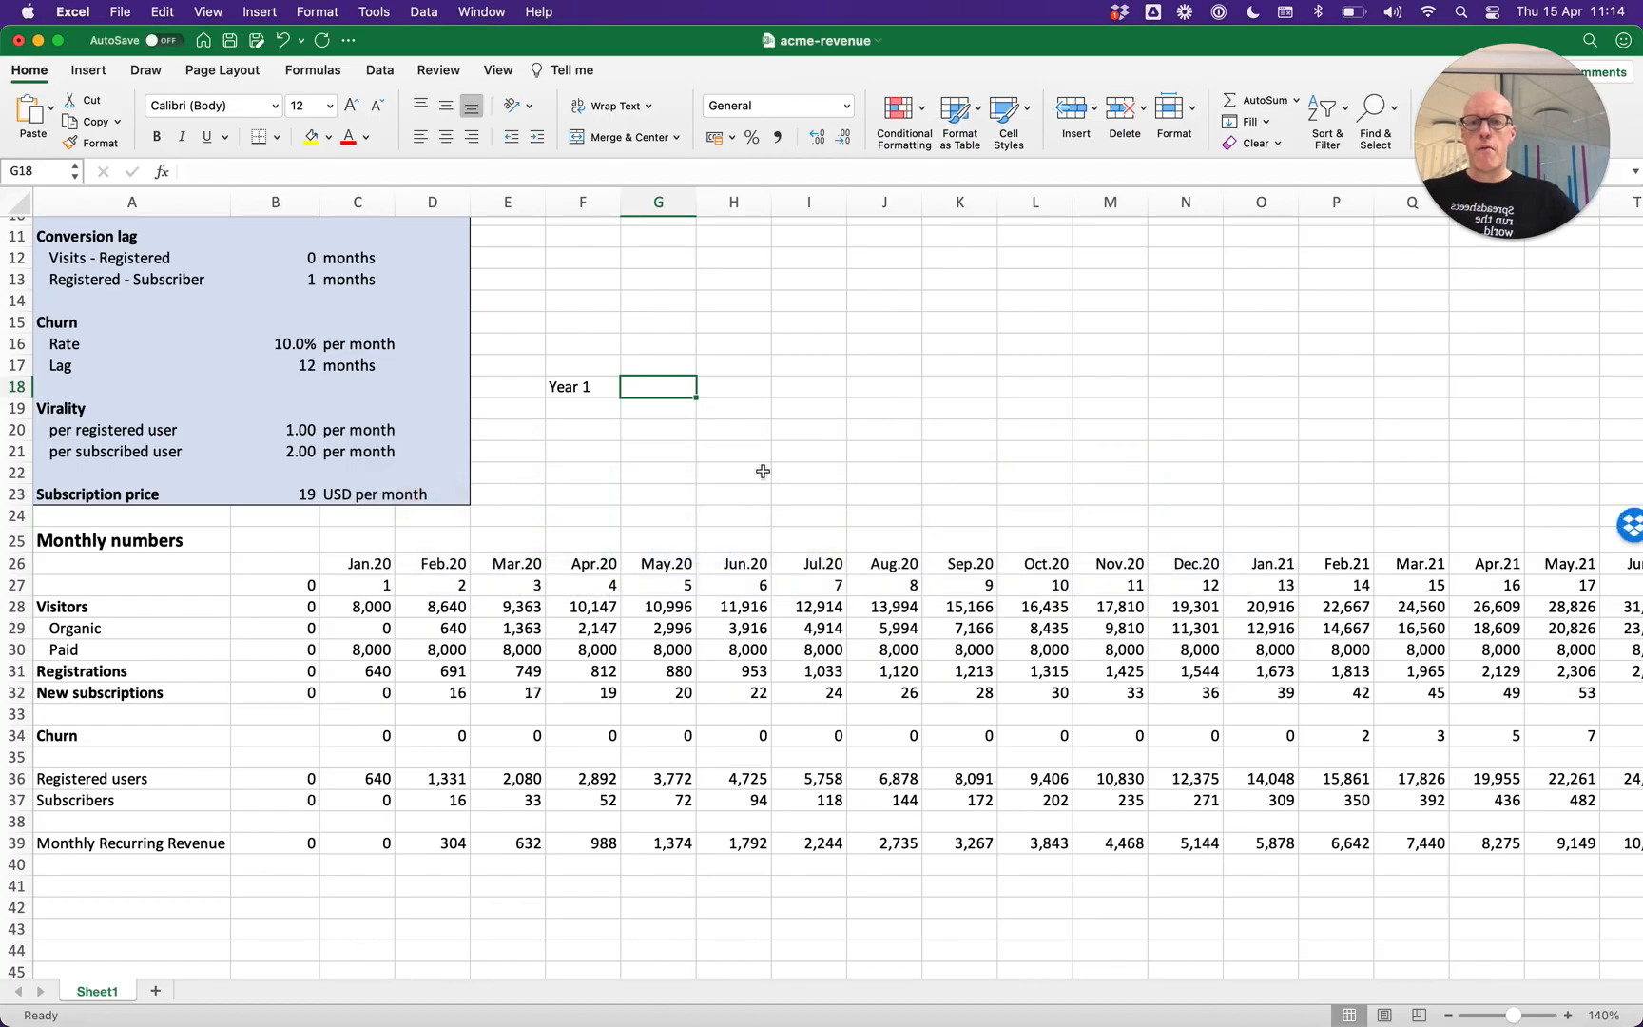
{"action": "left_click", "coordinate": [388, 846]}
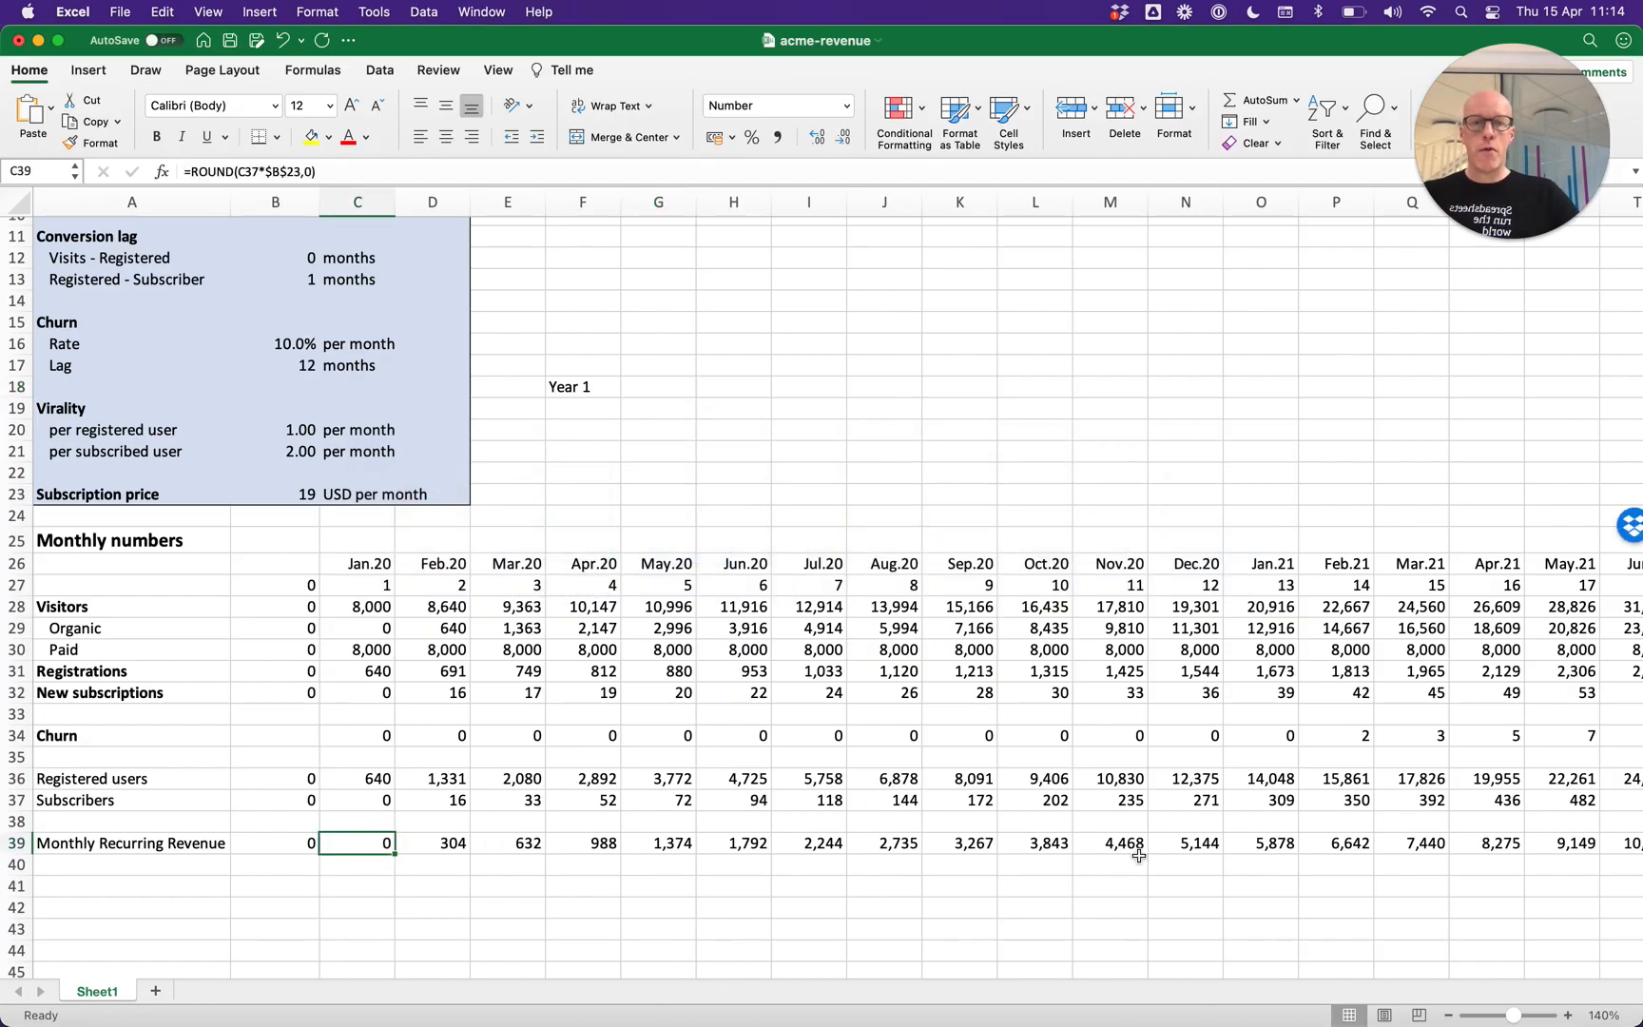
{"action": "left_click", "coordinate": [1202, 853], "text": "shift"}
Return to the GRID document in Chrome and complete the year 1 revenue formula as =SUM(C39:N39).
{"action": "key", "text": "super+Tab"}
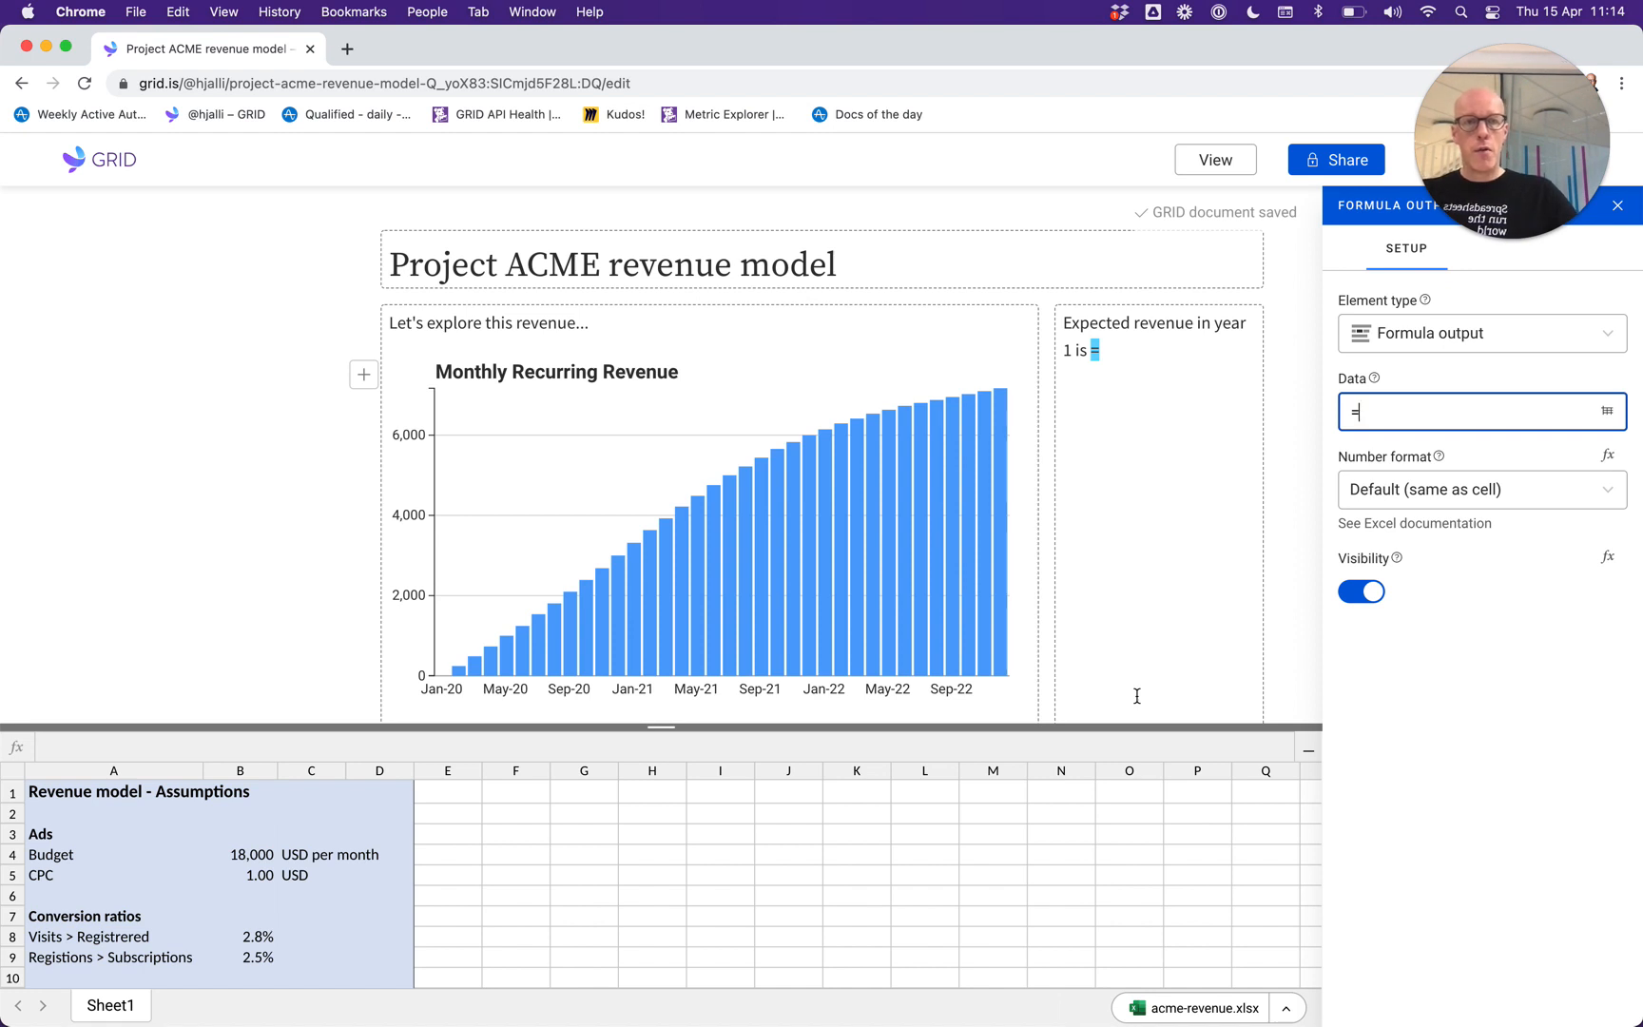
{"action": "type", "text": "SUM"}
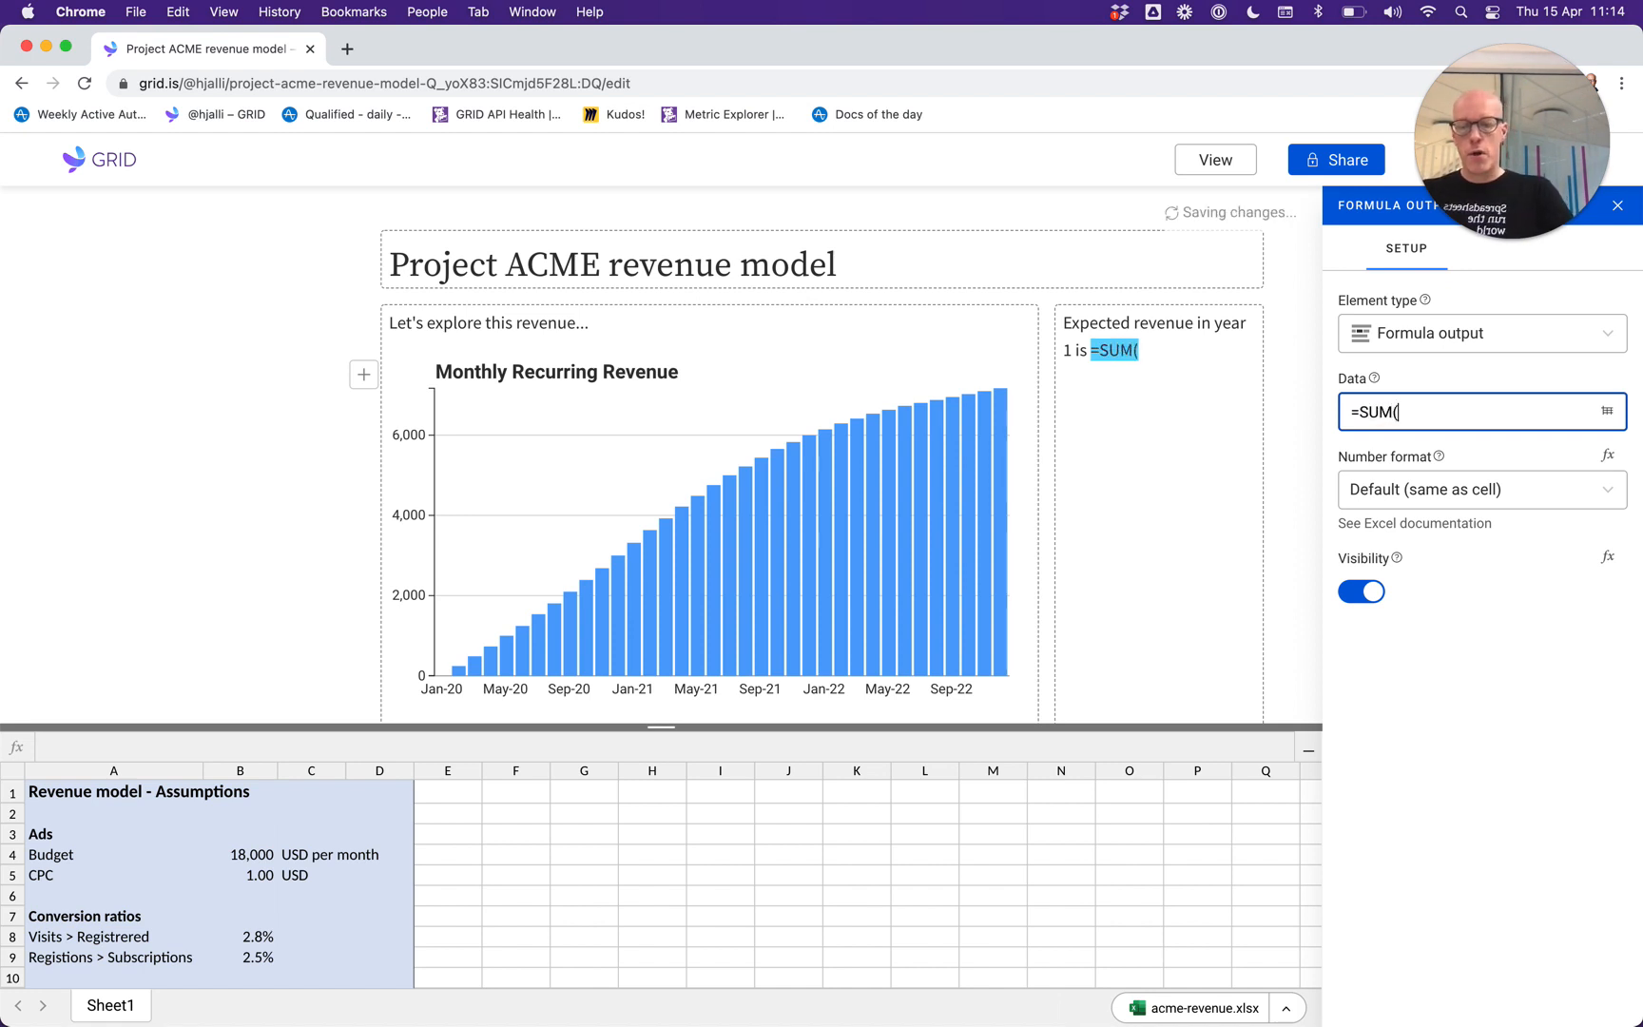
{"action": "type", "text": "(C39"}
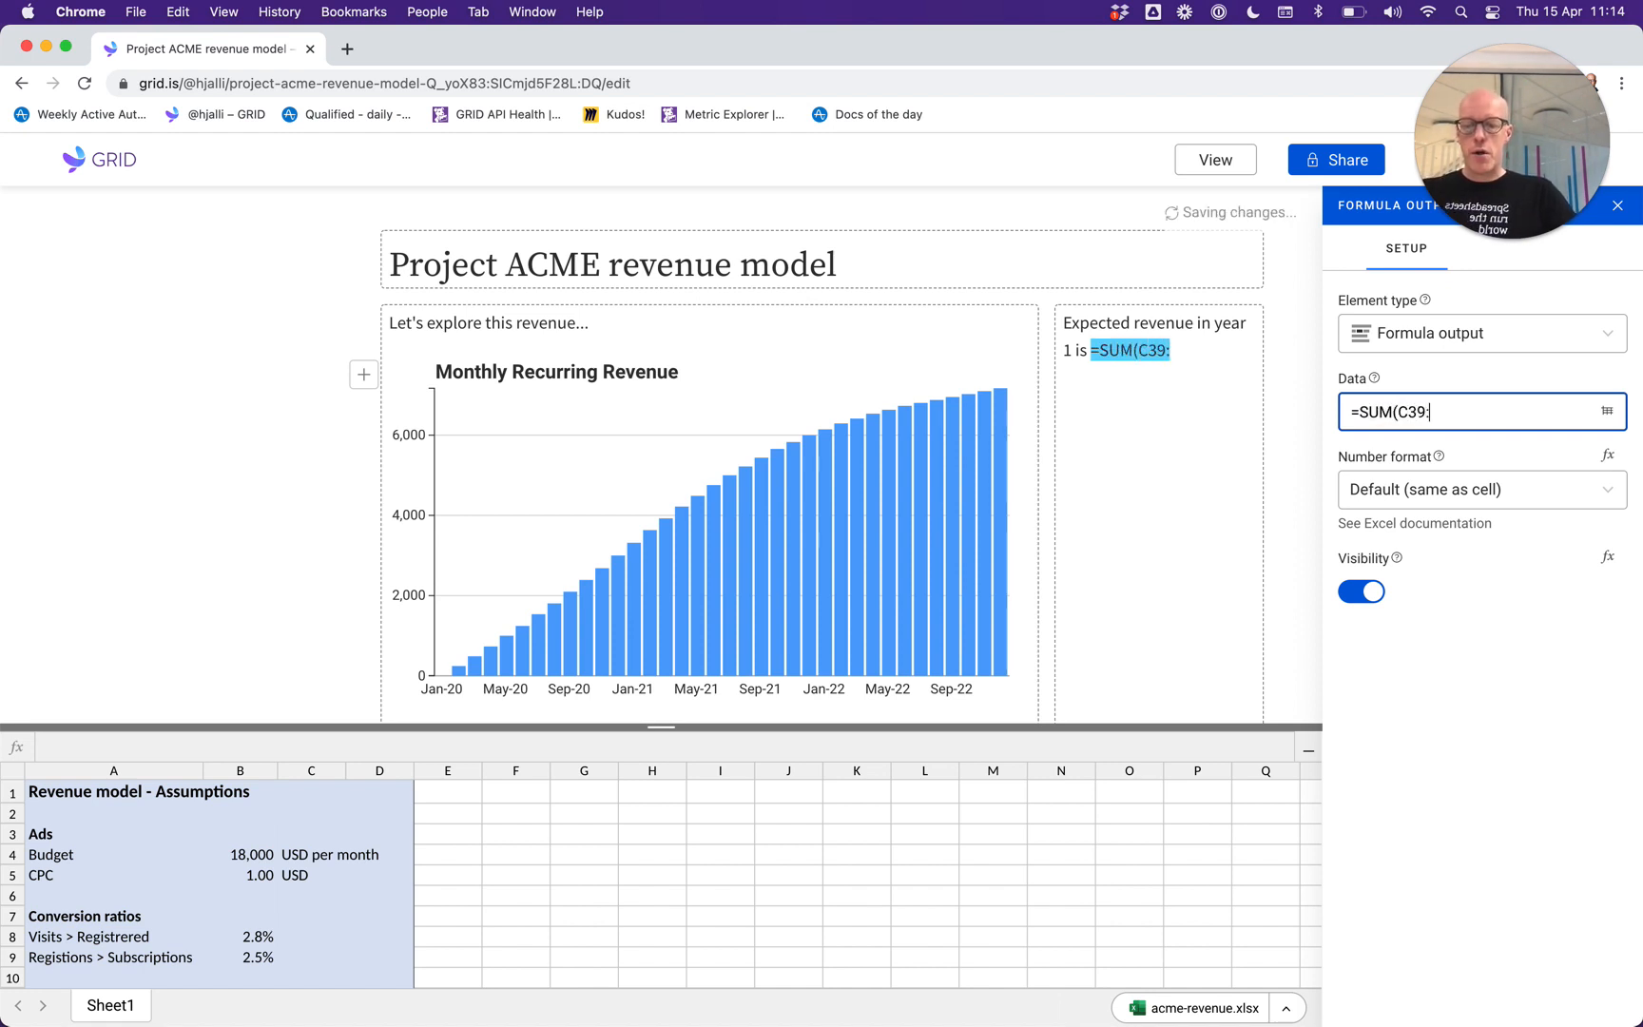
{"action": "type", "text": ":"}
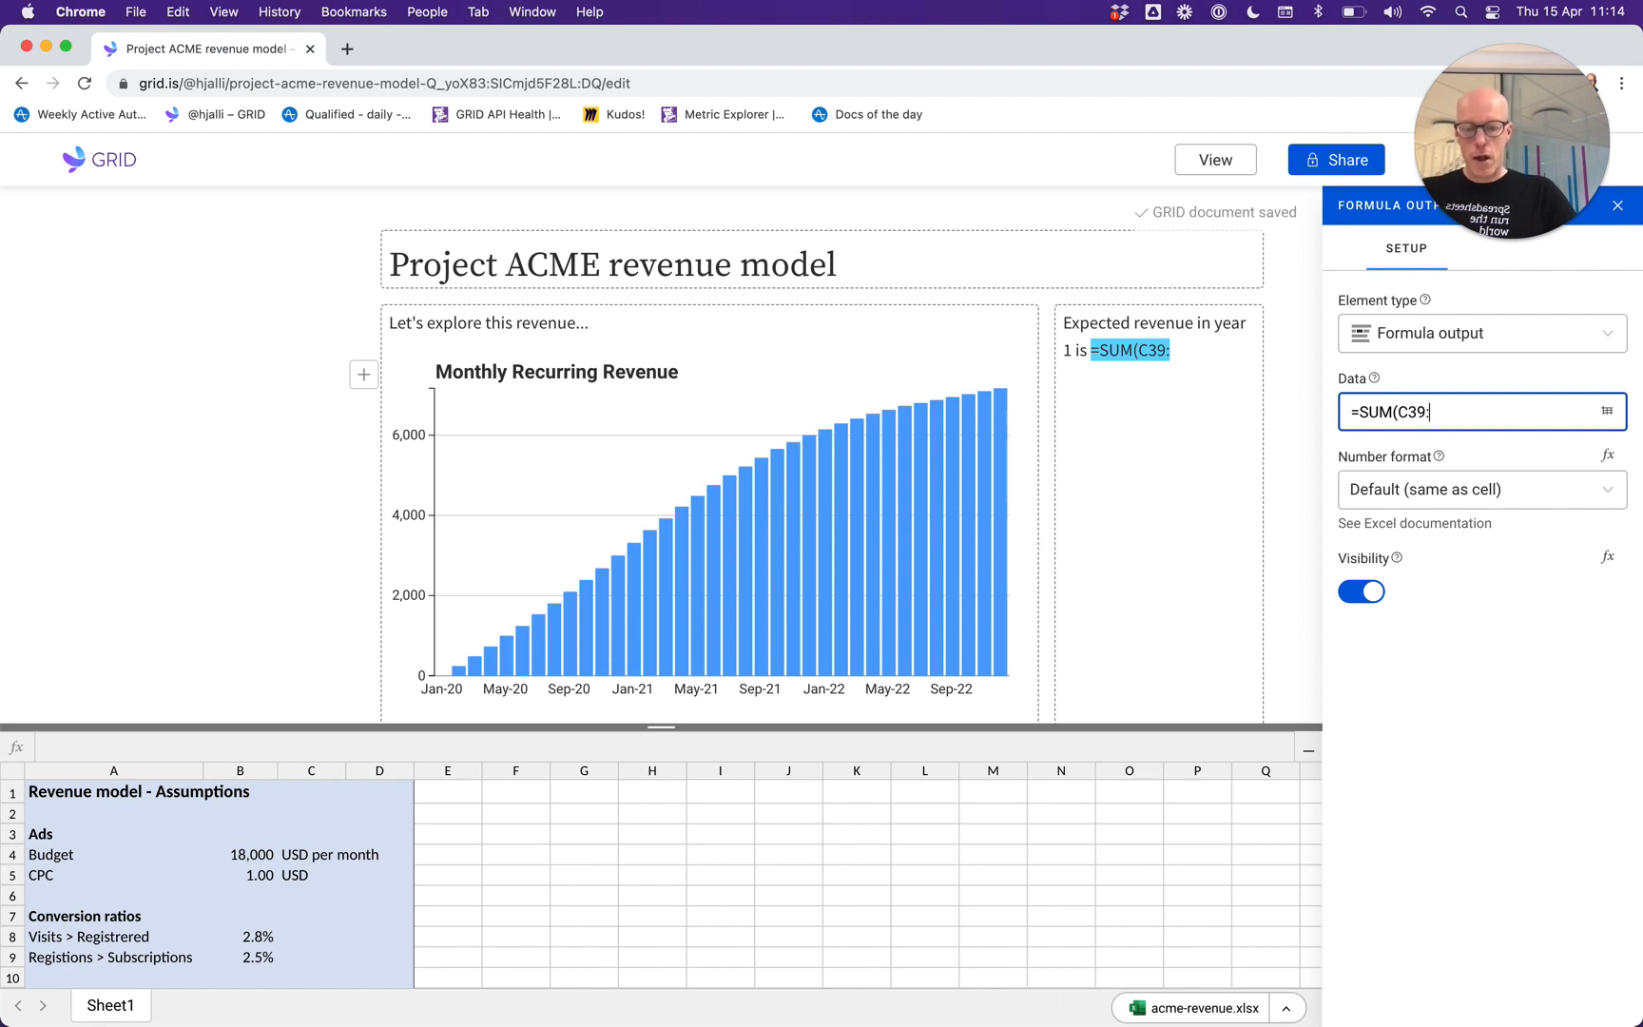
{"action": "type", "text": "N39"}
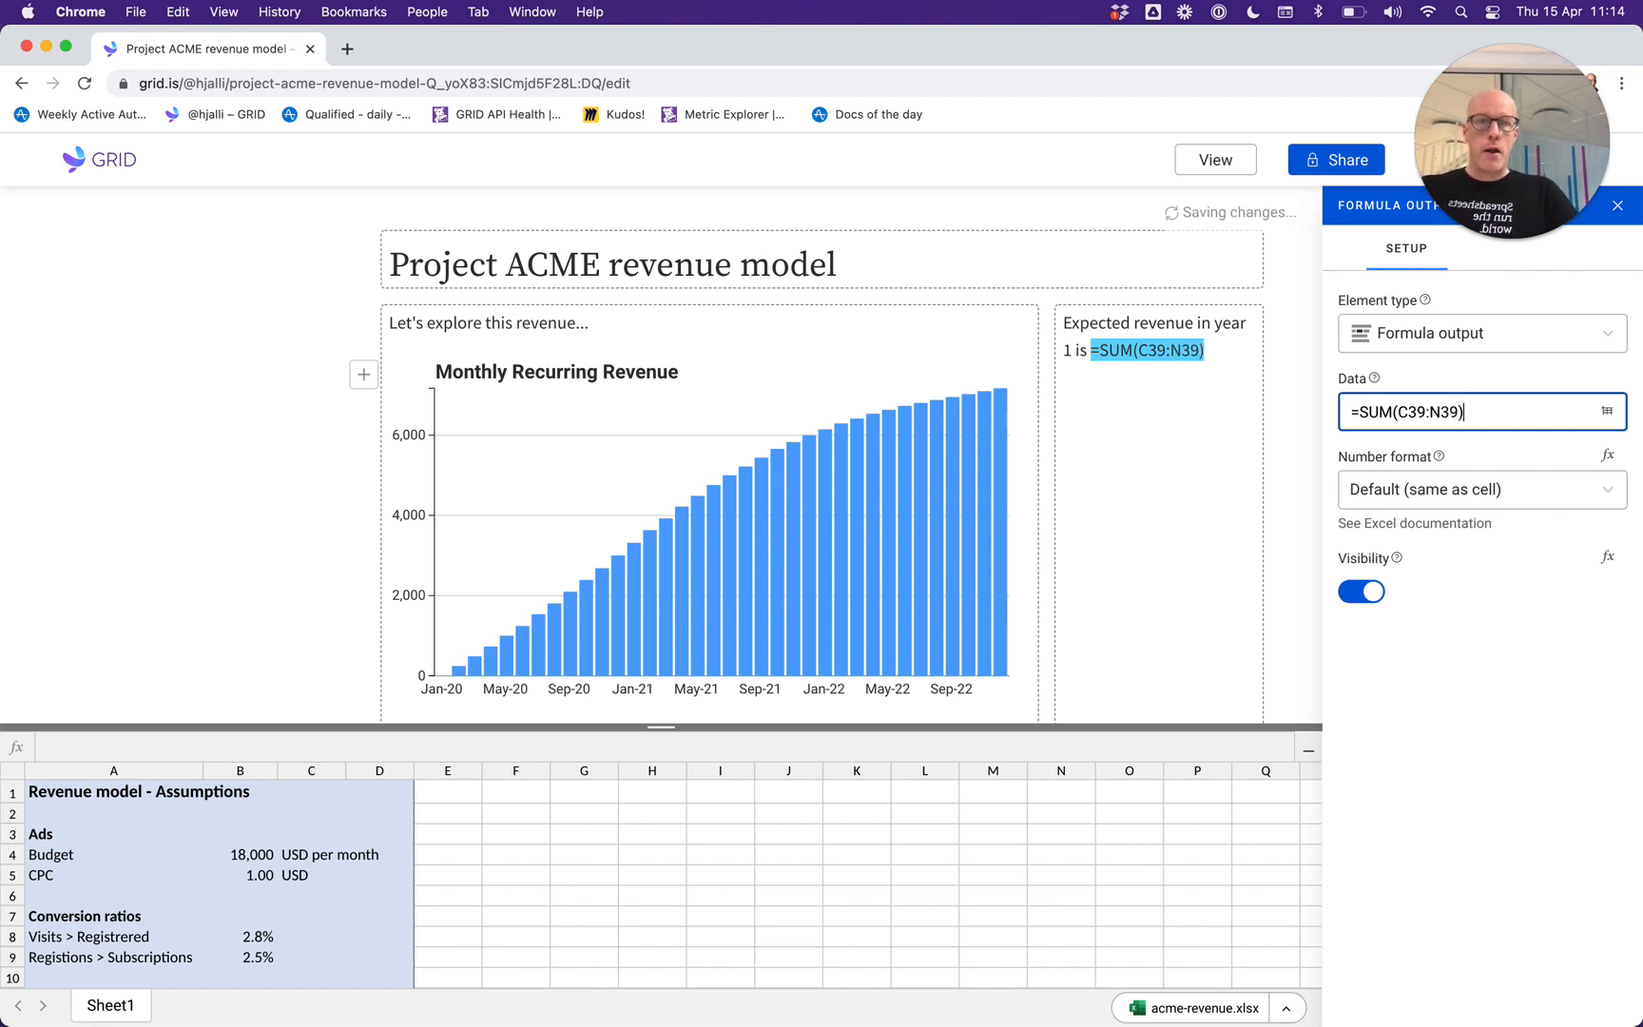
{"action": "key", "text": "Return"}
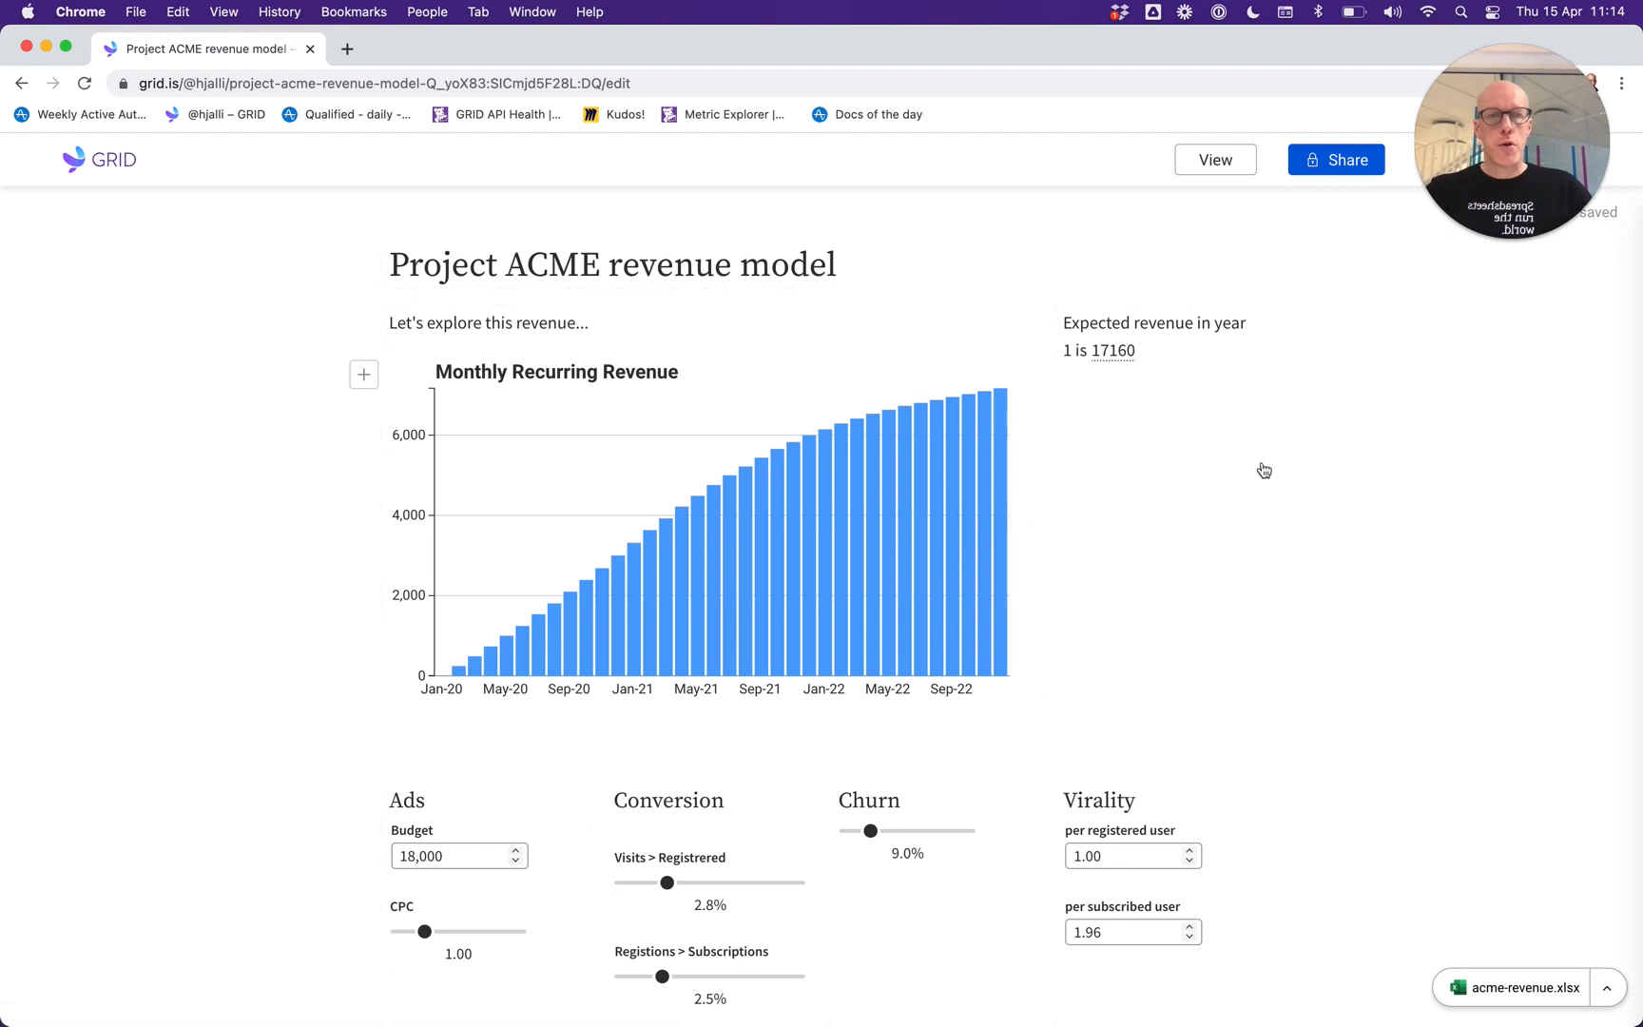
Lower the Visits > Registrered conversion slider to 2.6%.
{"action": "left_click", "coordinate": [1123, 353]}
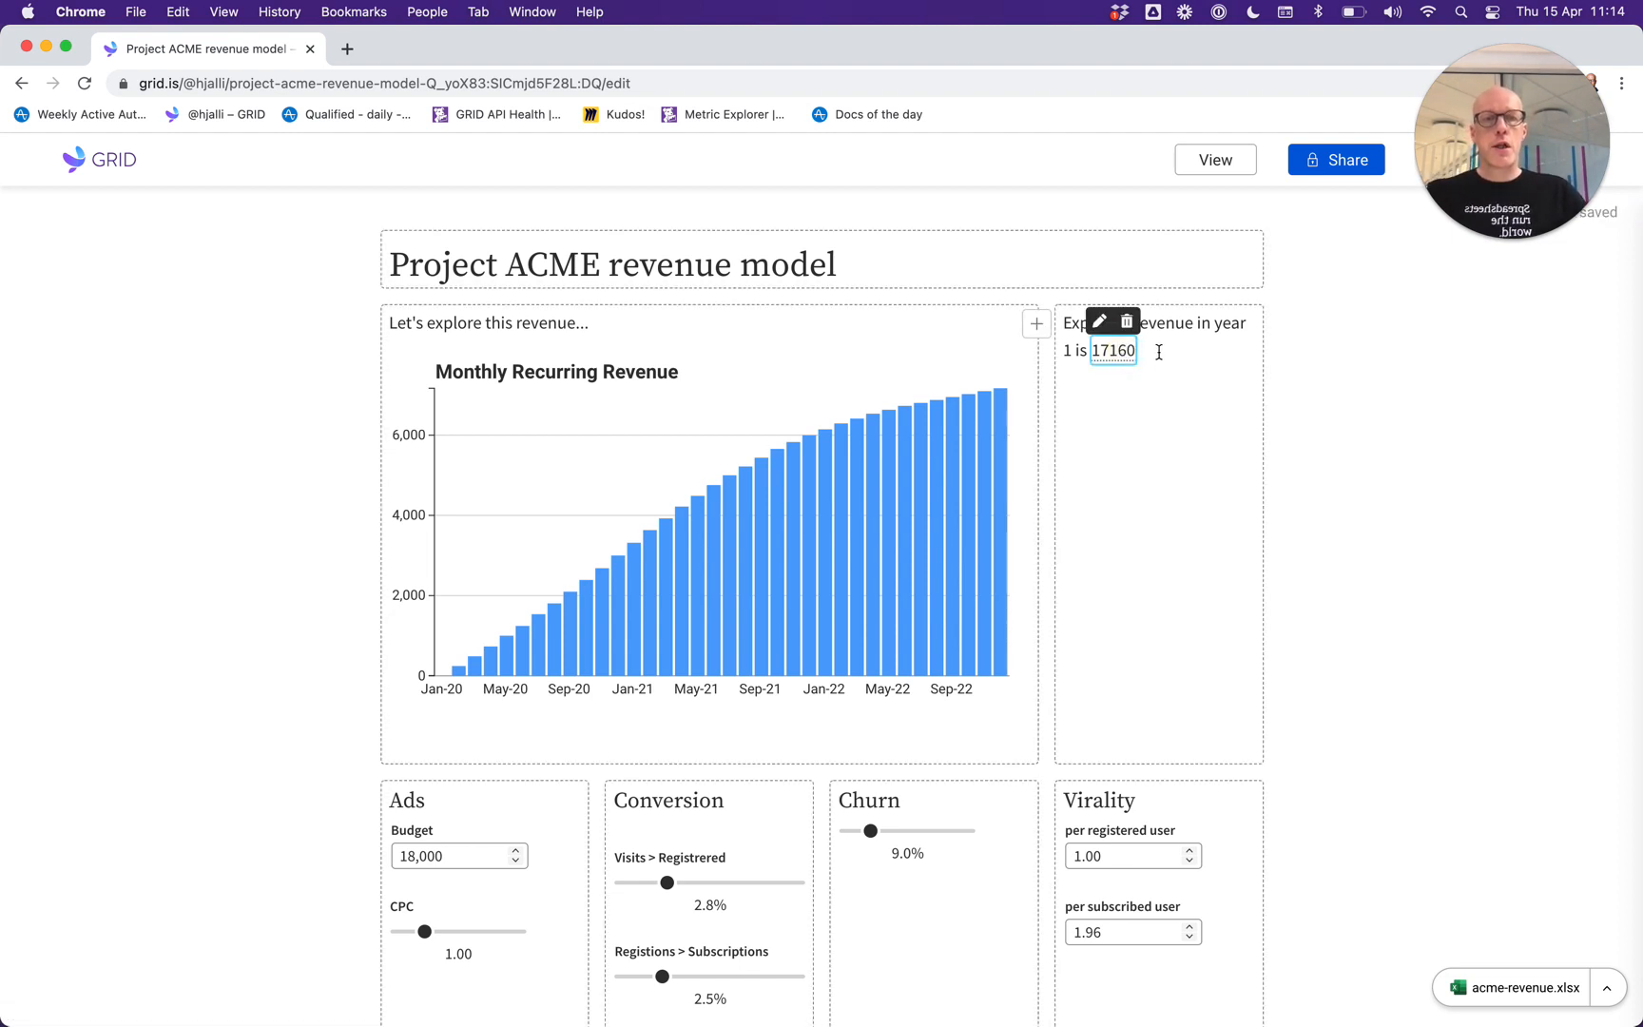
{"action": "left_click", "coordinate": [670, 885]}
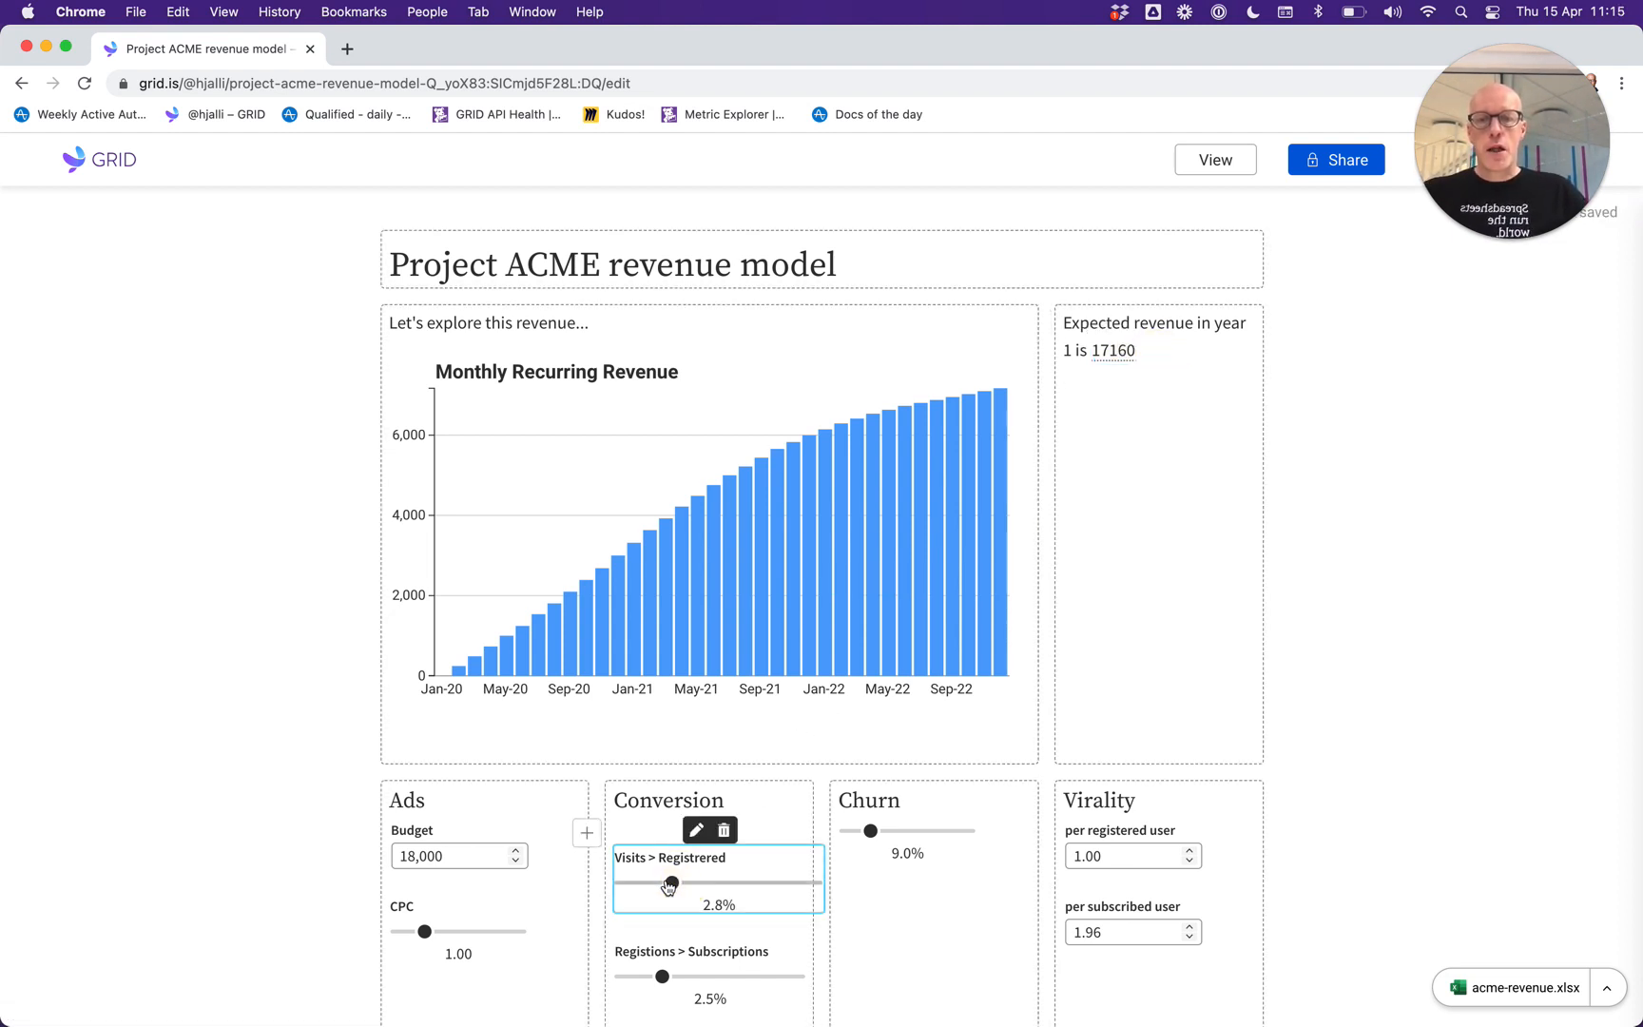
{"action": "mouse_move", "coordinate": [671, 885]}
{"action": "left_mouse_down"}
{"action": "mouse_move", "coordinate": [654, 883]}
{"action": "mouse_move", "coordinate": [668, 882]}
{"action": "left_mouse_up"}
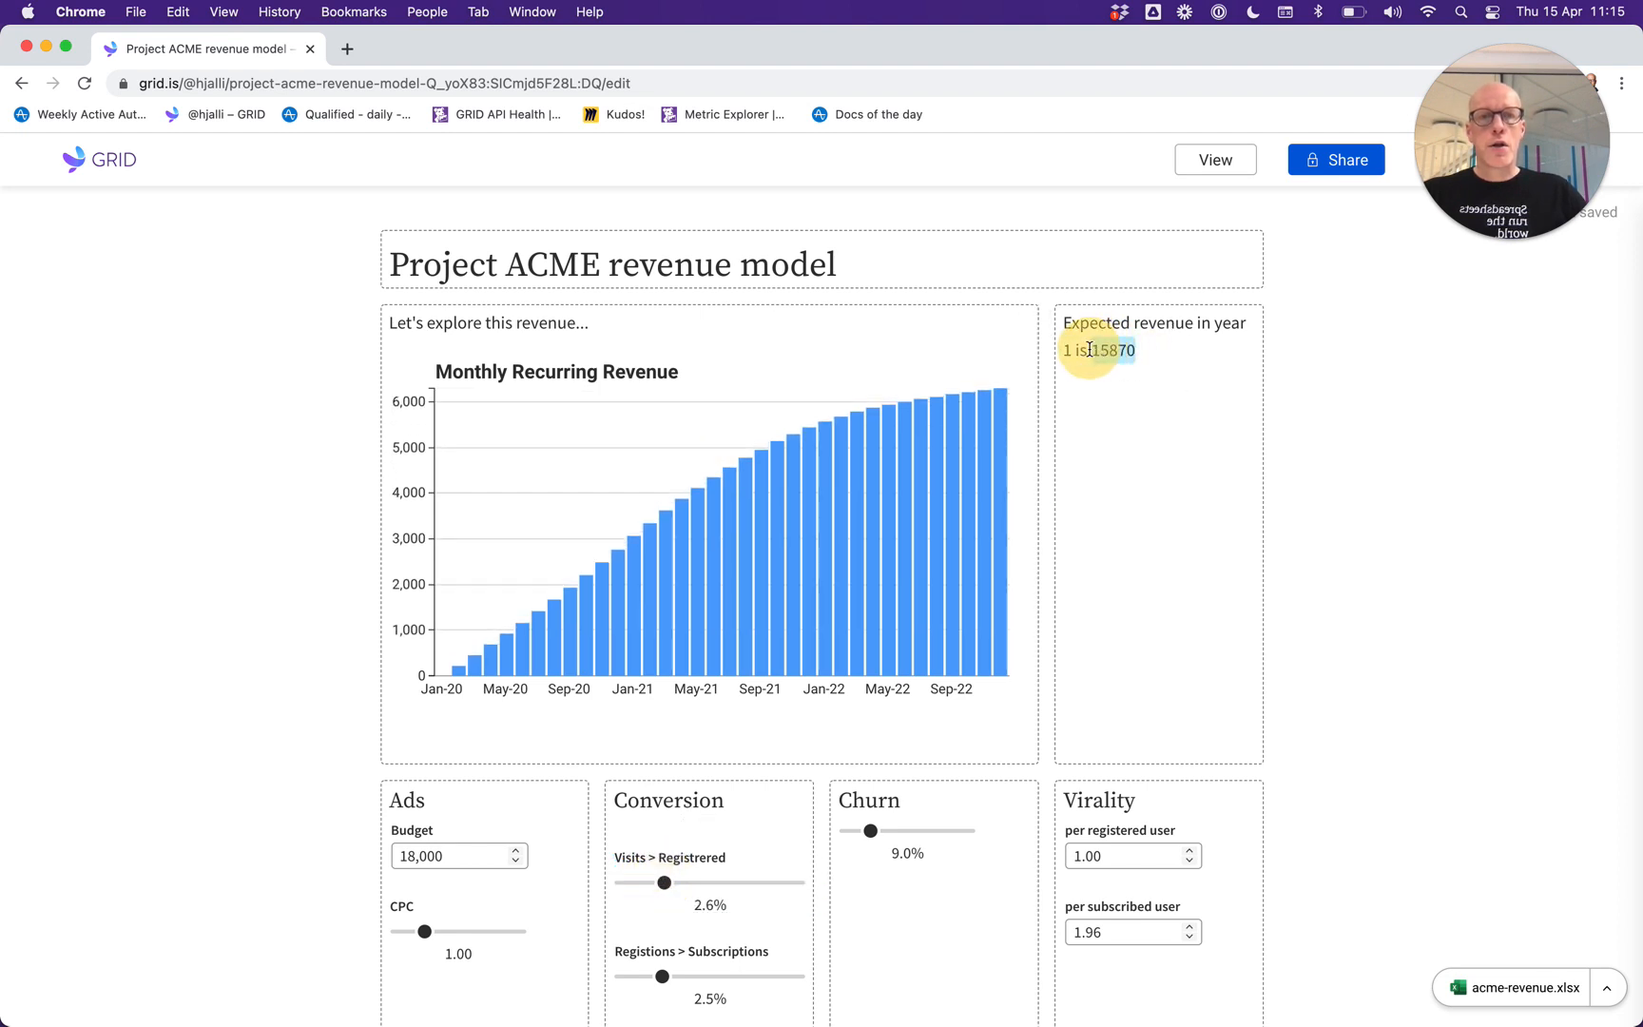
Make the calculated year 1 revenue figure bold.
{"action": "left_click", "coordinate": [1164, 354]}
{"action": "left_click", "coordinate": [1095, 353]}
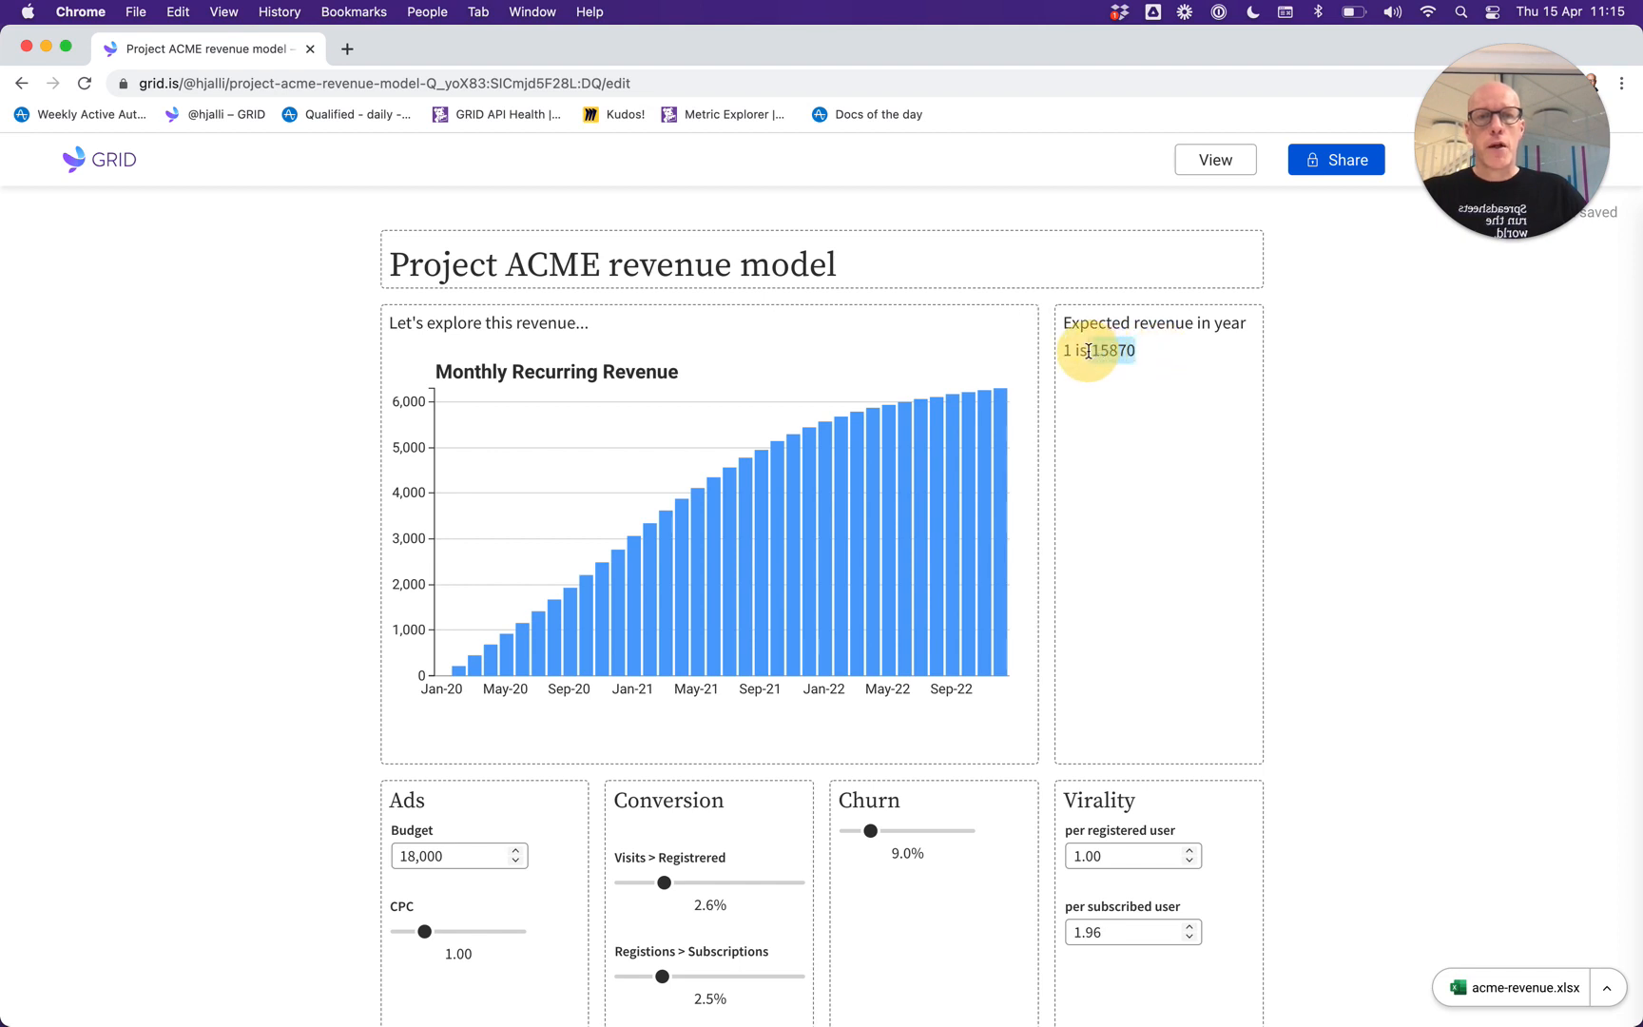
{"action": "left_click", "coordinate": [527, 284]}
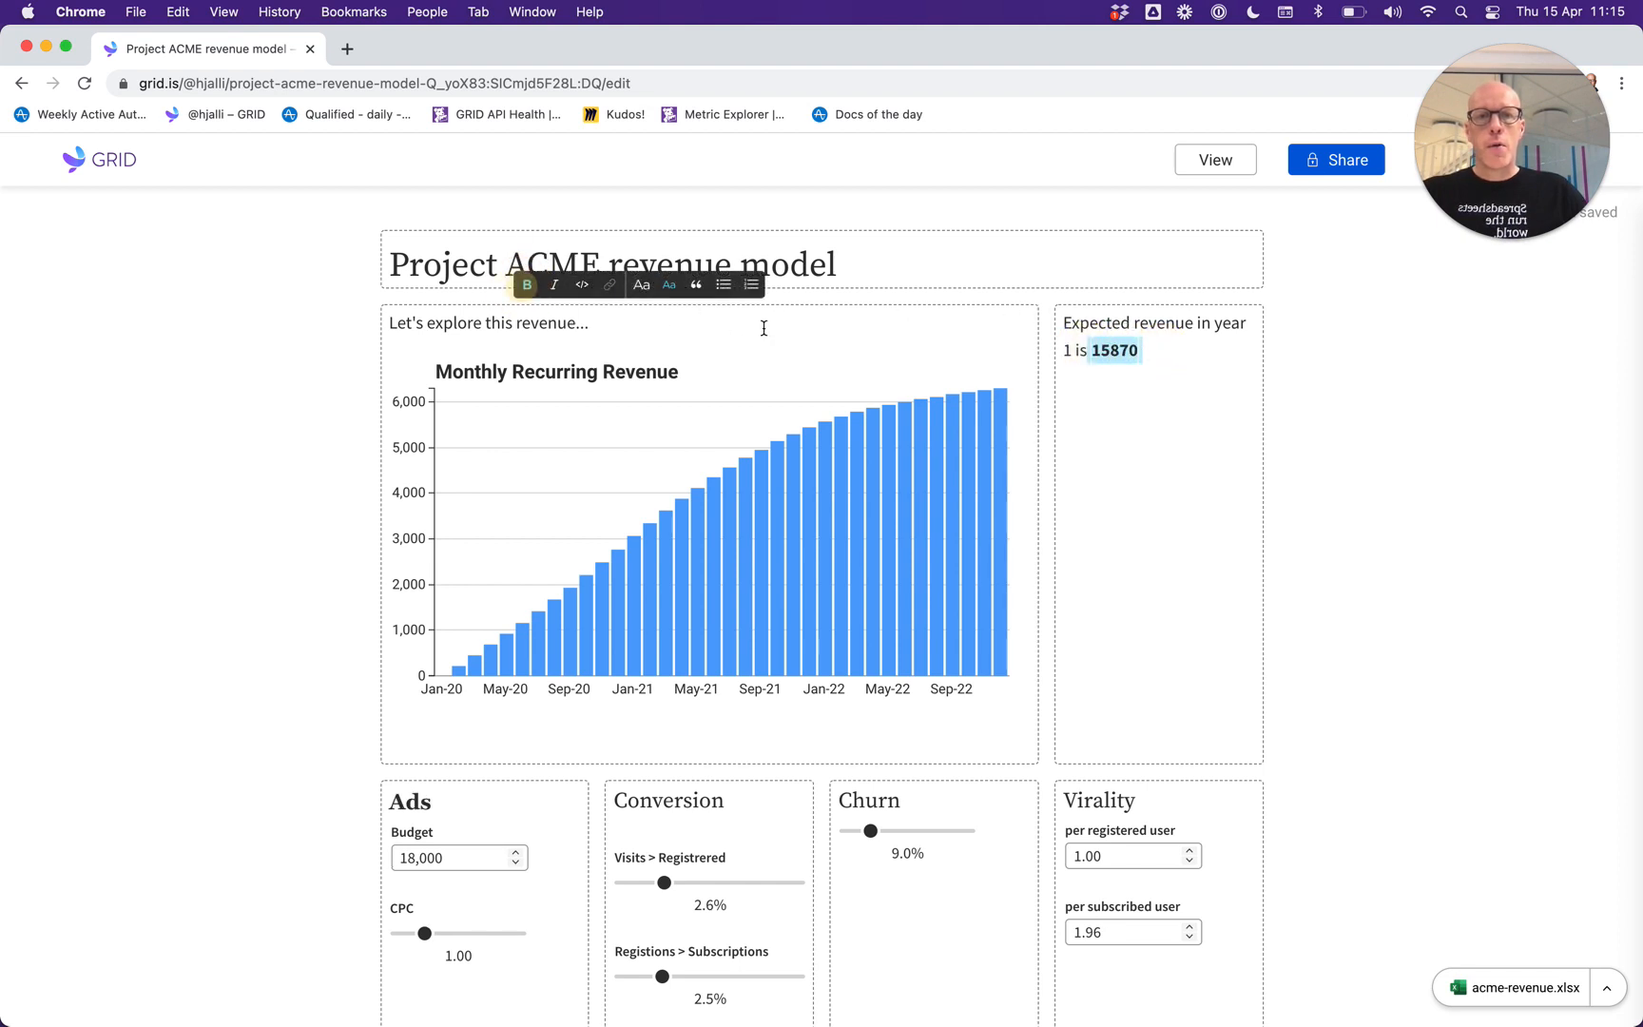
{"action": "left_click", "coordinate": [1160, 357]}
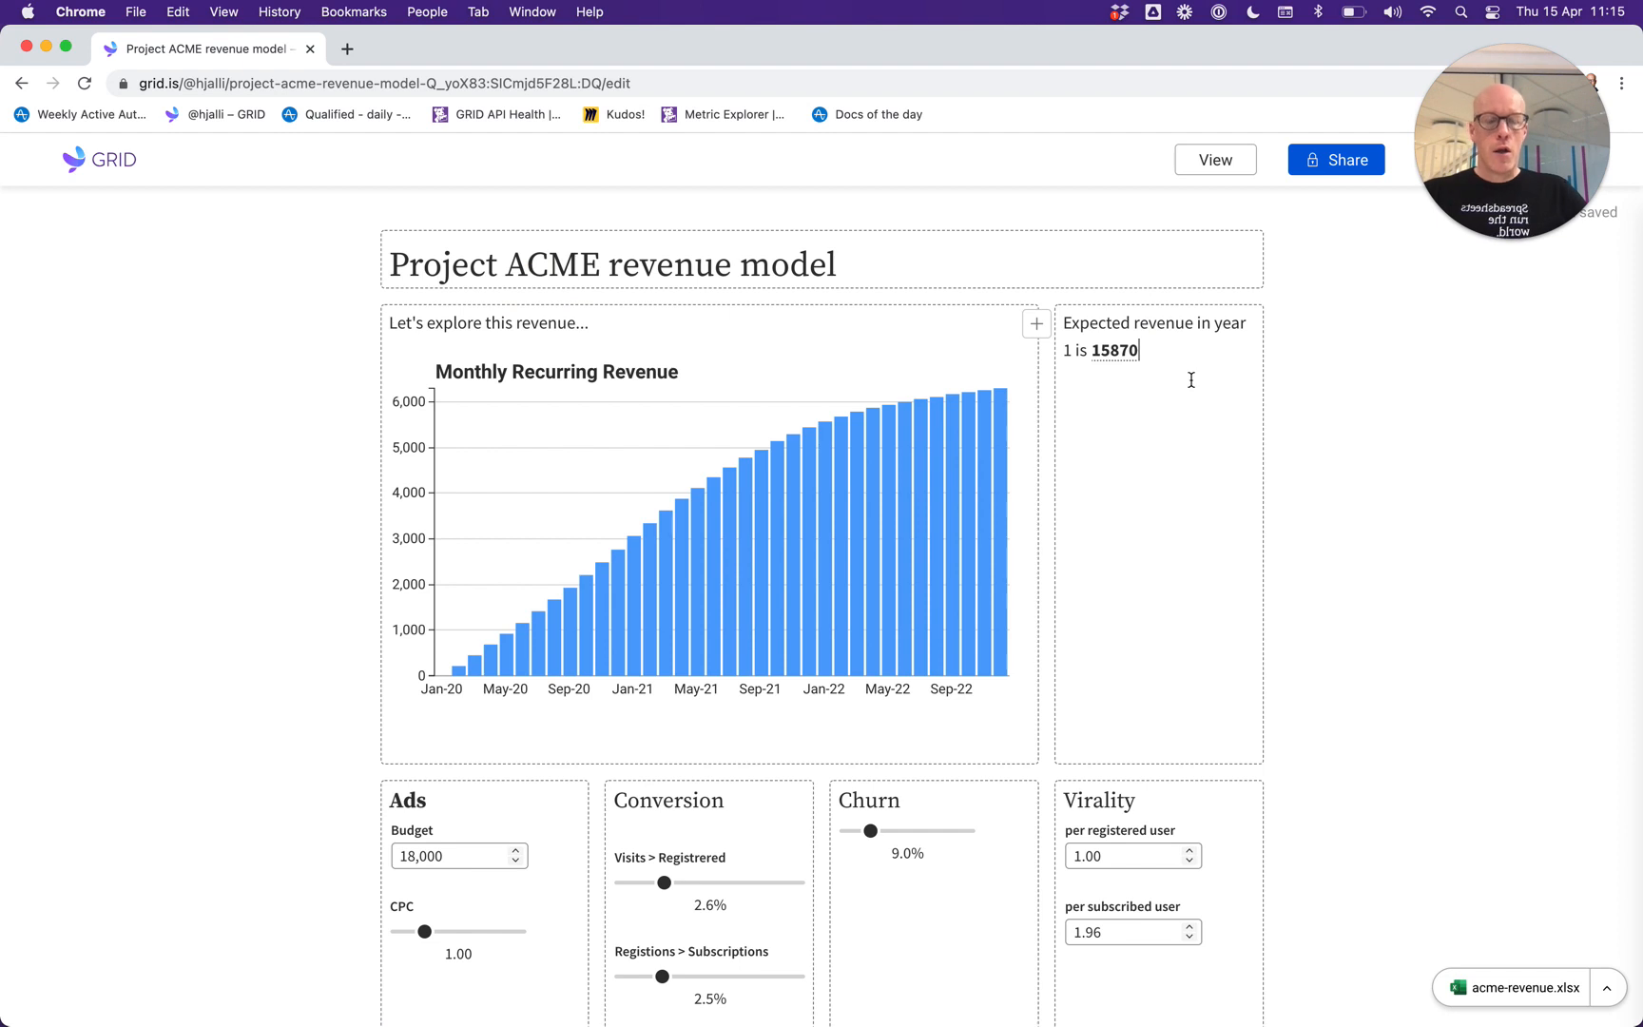
Add a paragraph reading "Annual recurring revenue in 3 years is" below the year 1 sentence, in regular weight.
{"action": "key", "text": "Return"}
{"action": "type", "text": "Ann"}
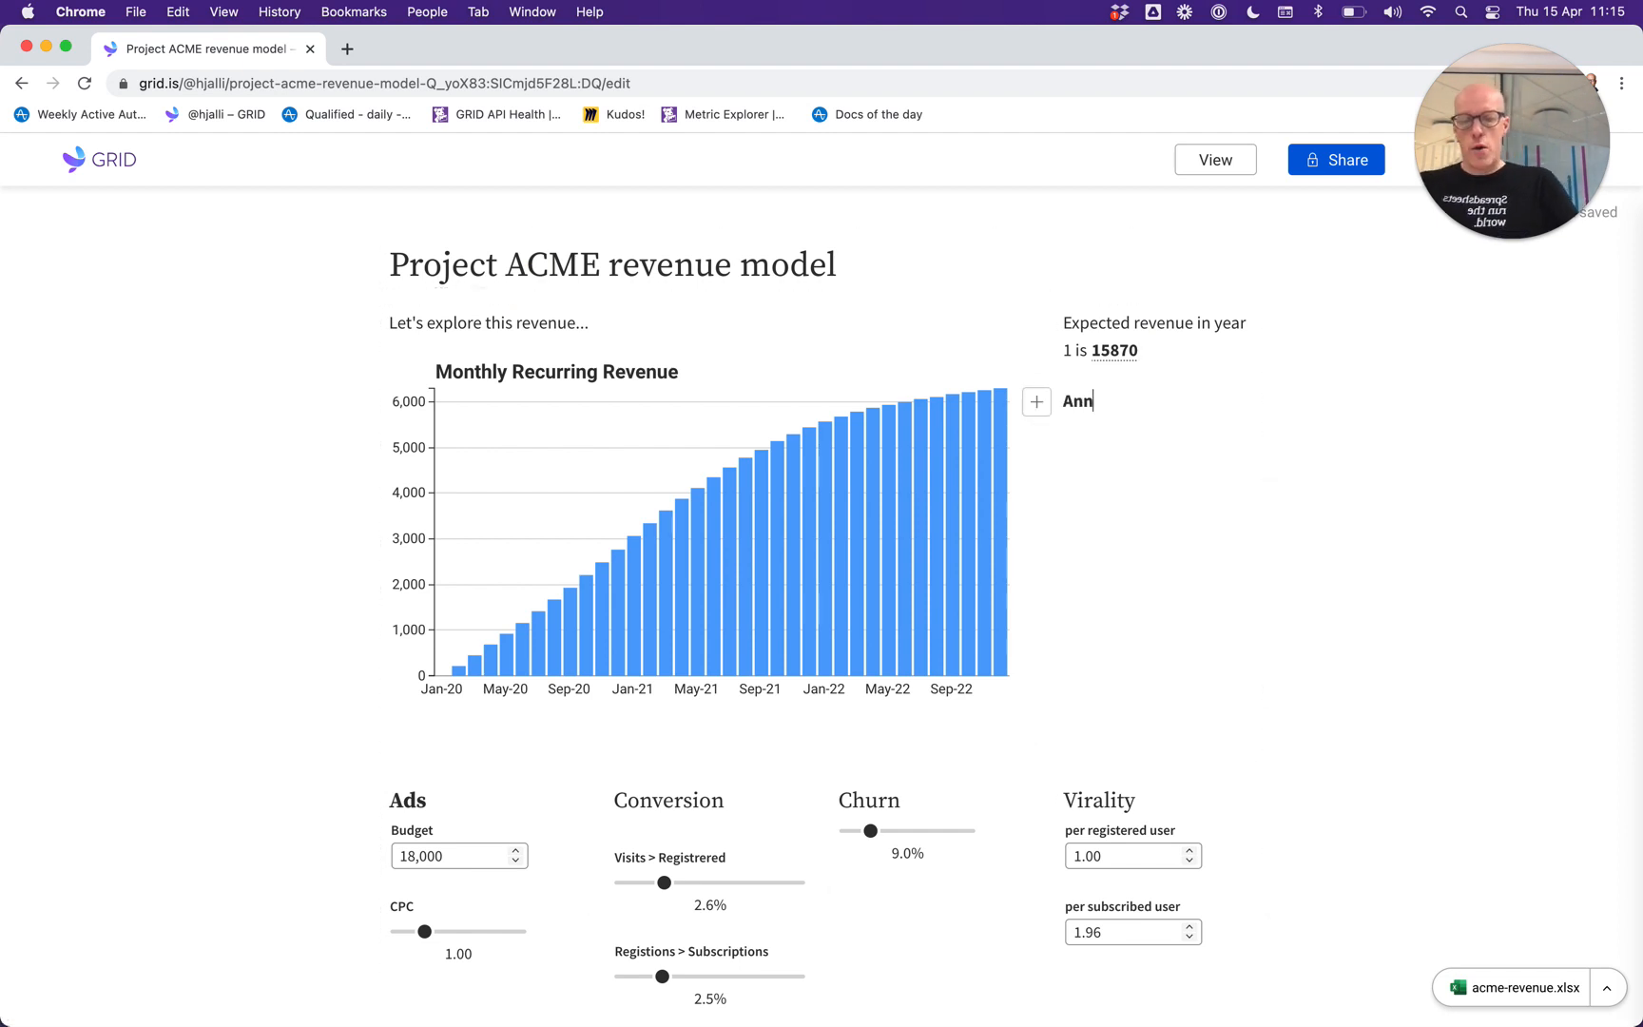
{"action": "type", "text": "ual recur"}
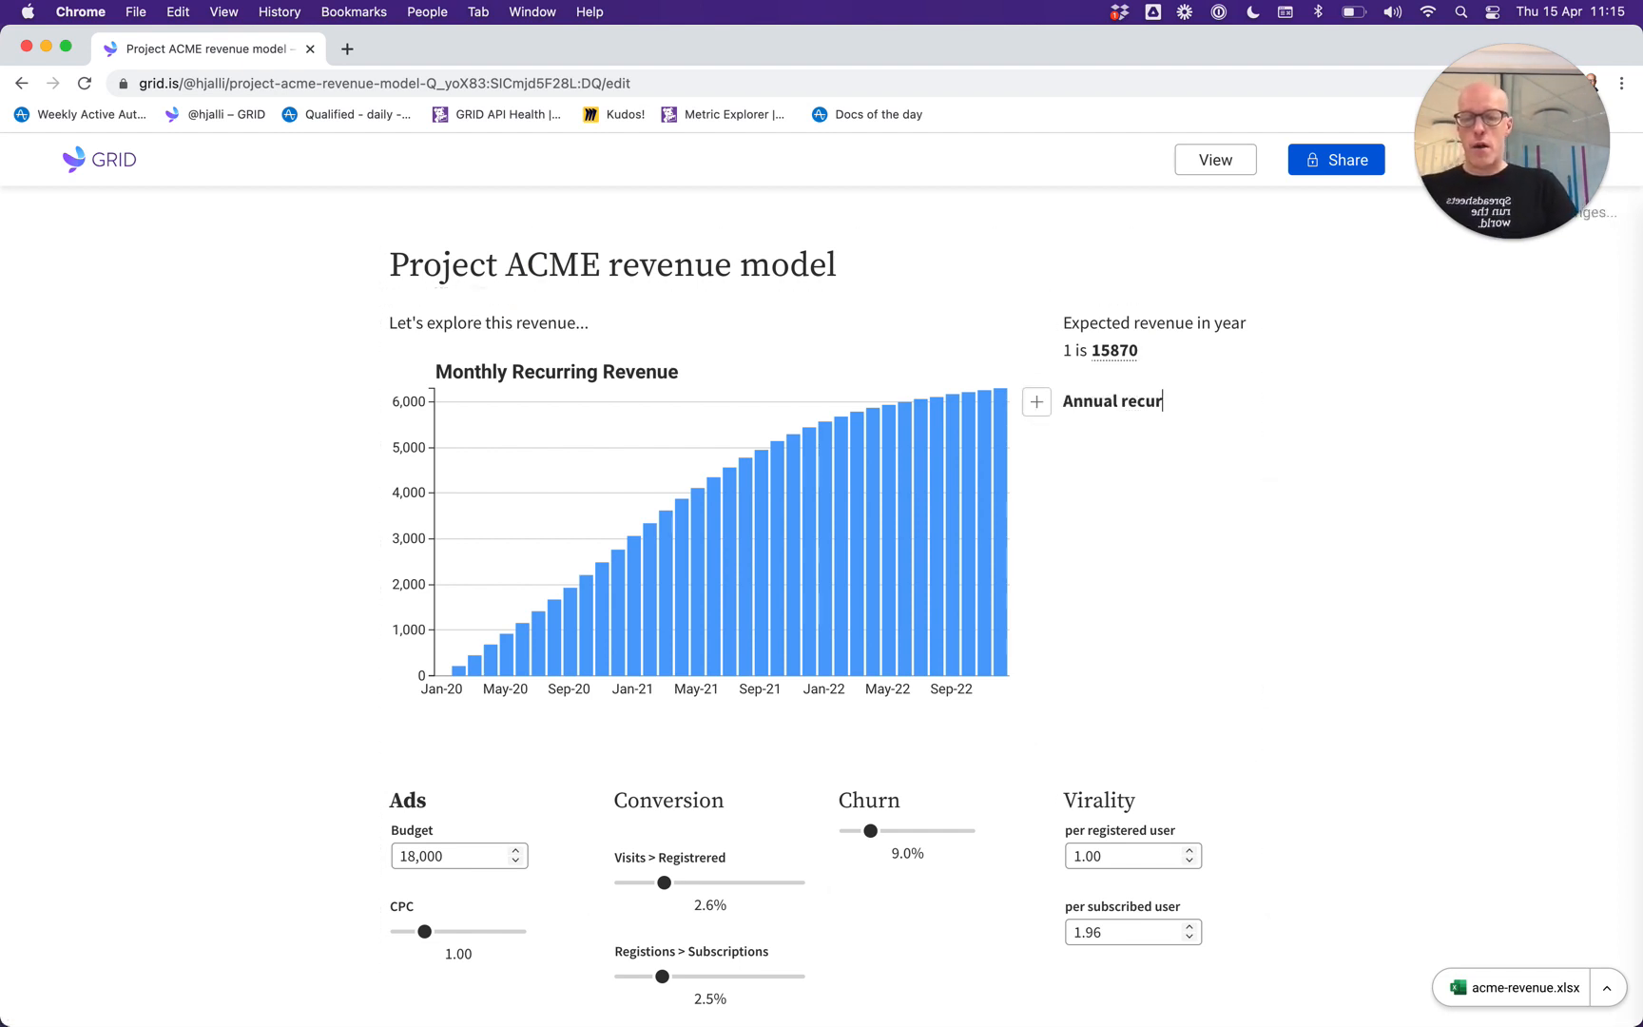
{"action": "type", "text": "ring revenue"}
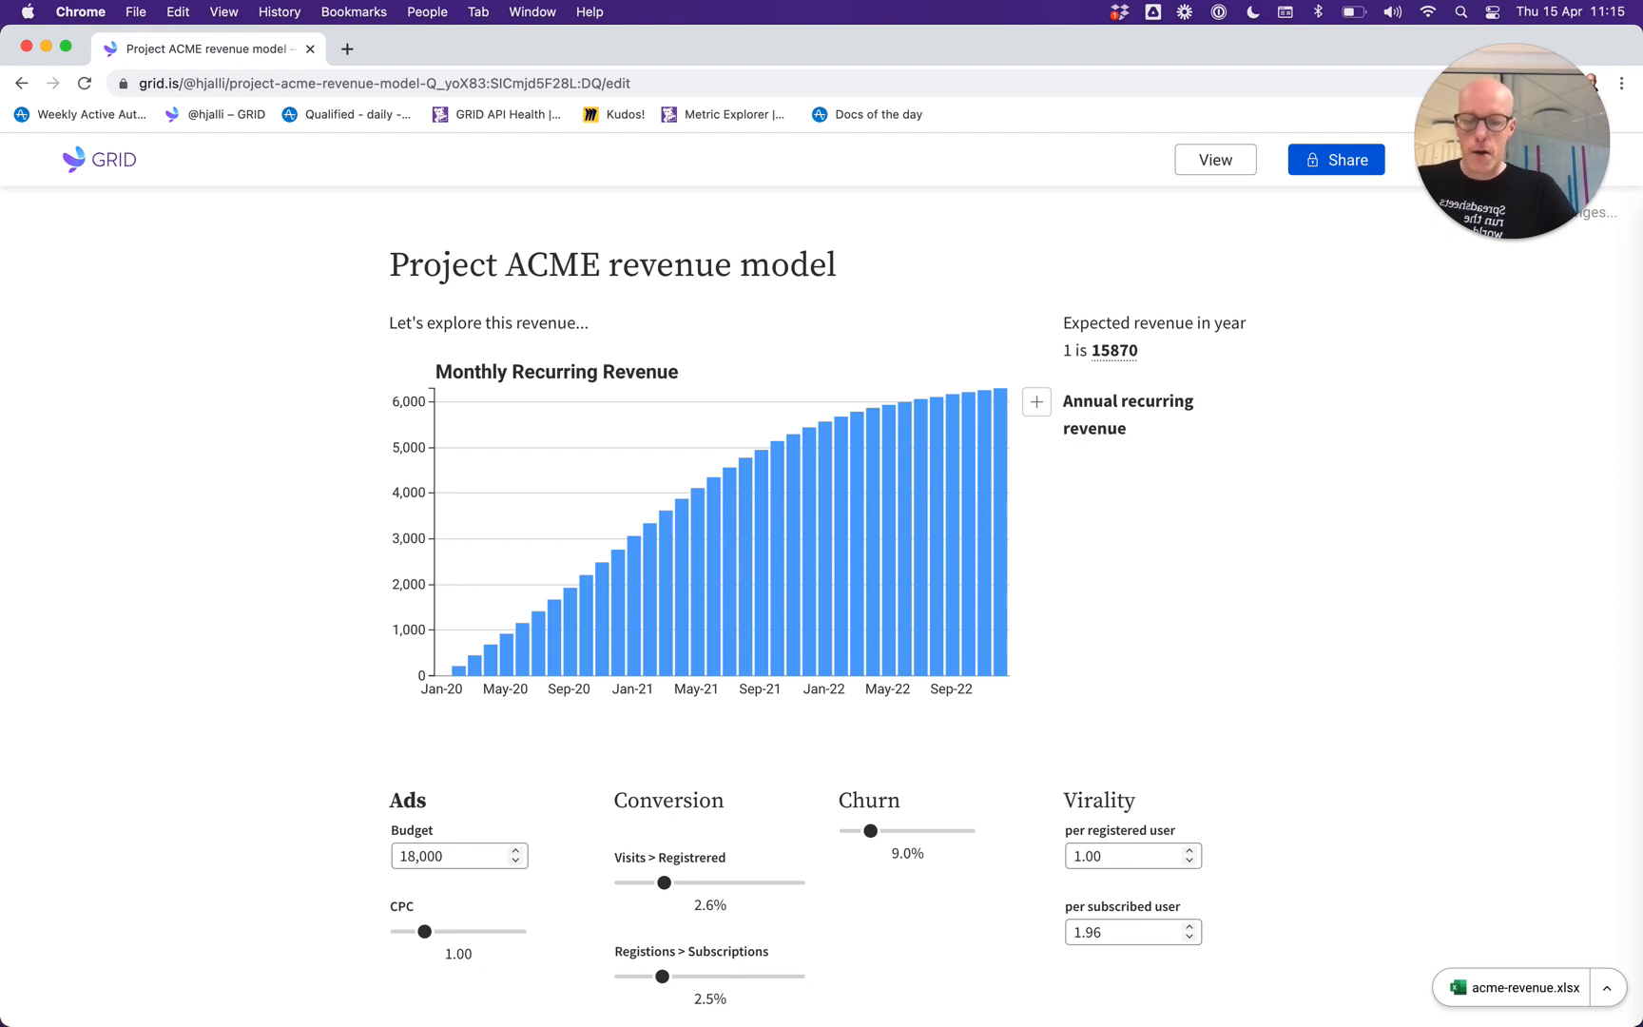
{"action": "type", "text": " in 3 years is"}
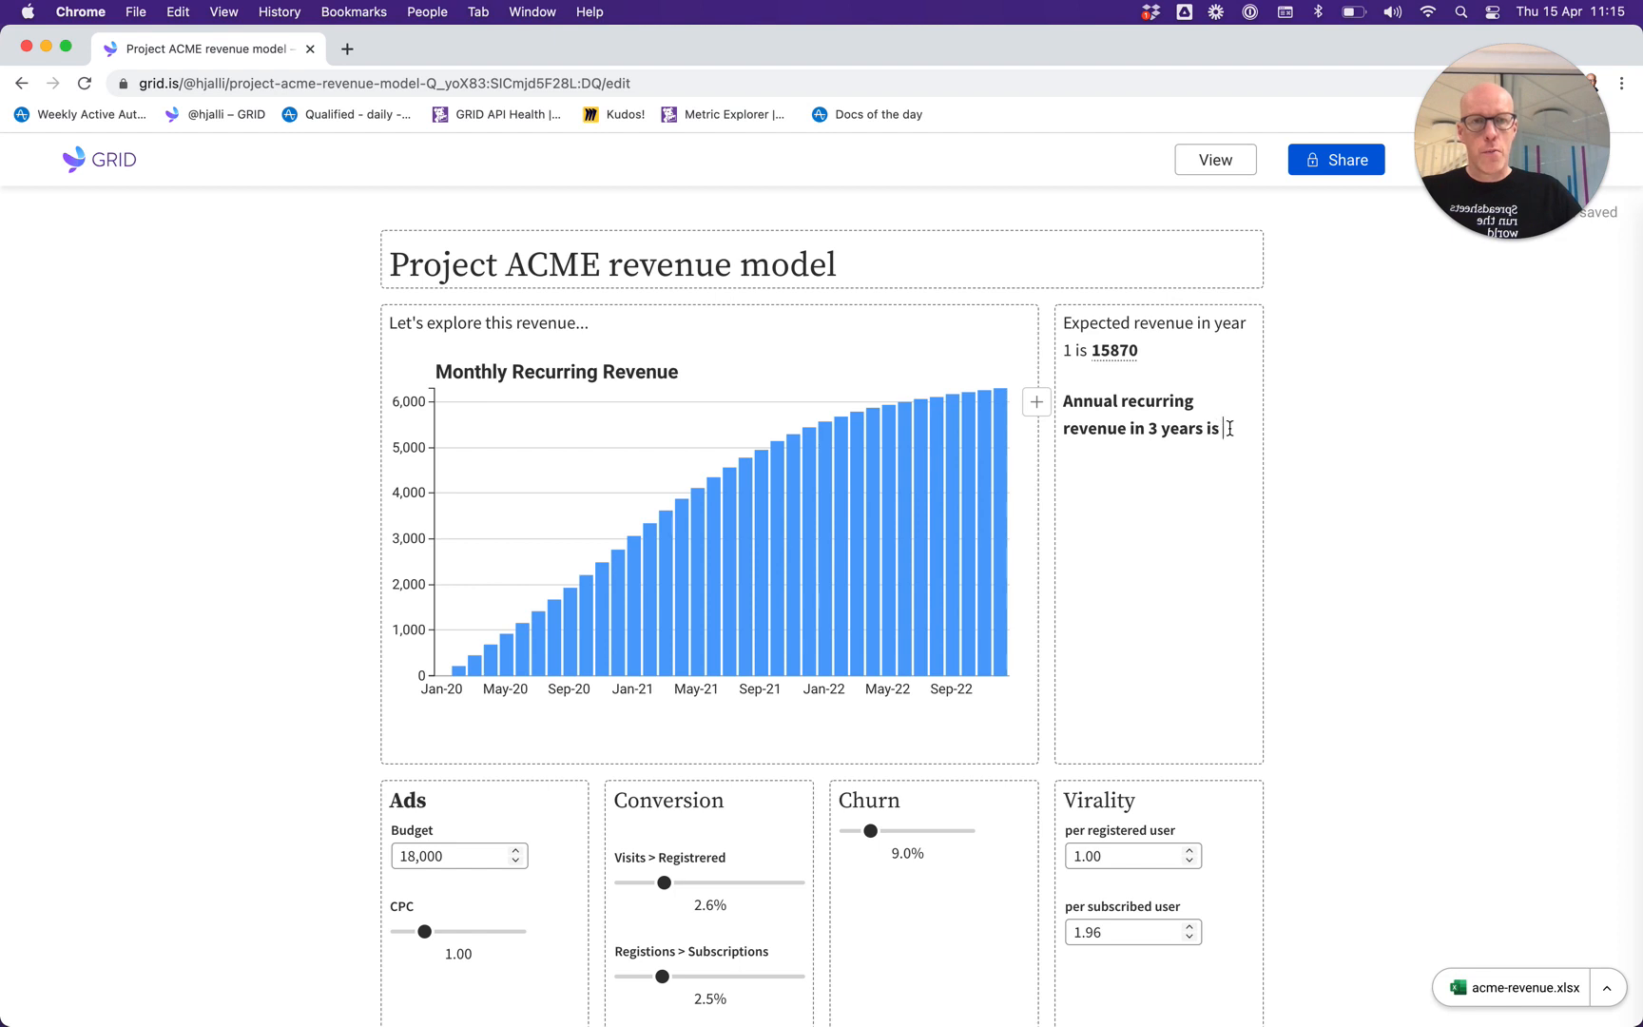
{"action": "left_click_drag", "start_coordinate": [1222, 430], "coordinate": [1074, 409]}
{"action": "key", "text": "super+b"}
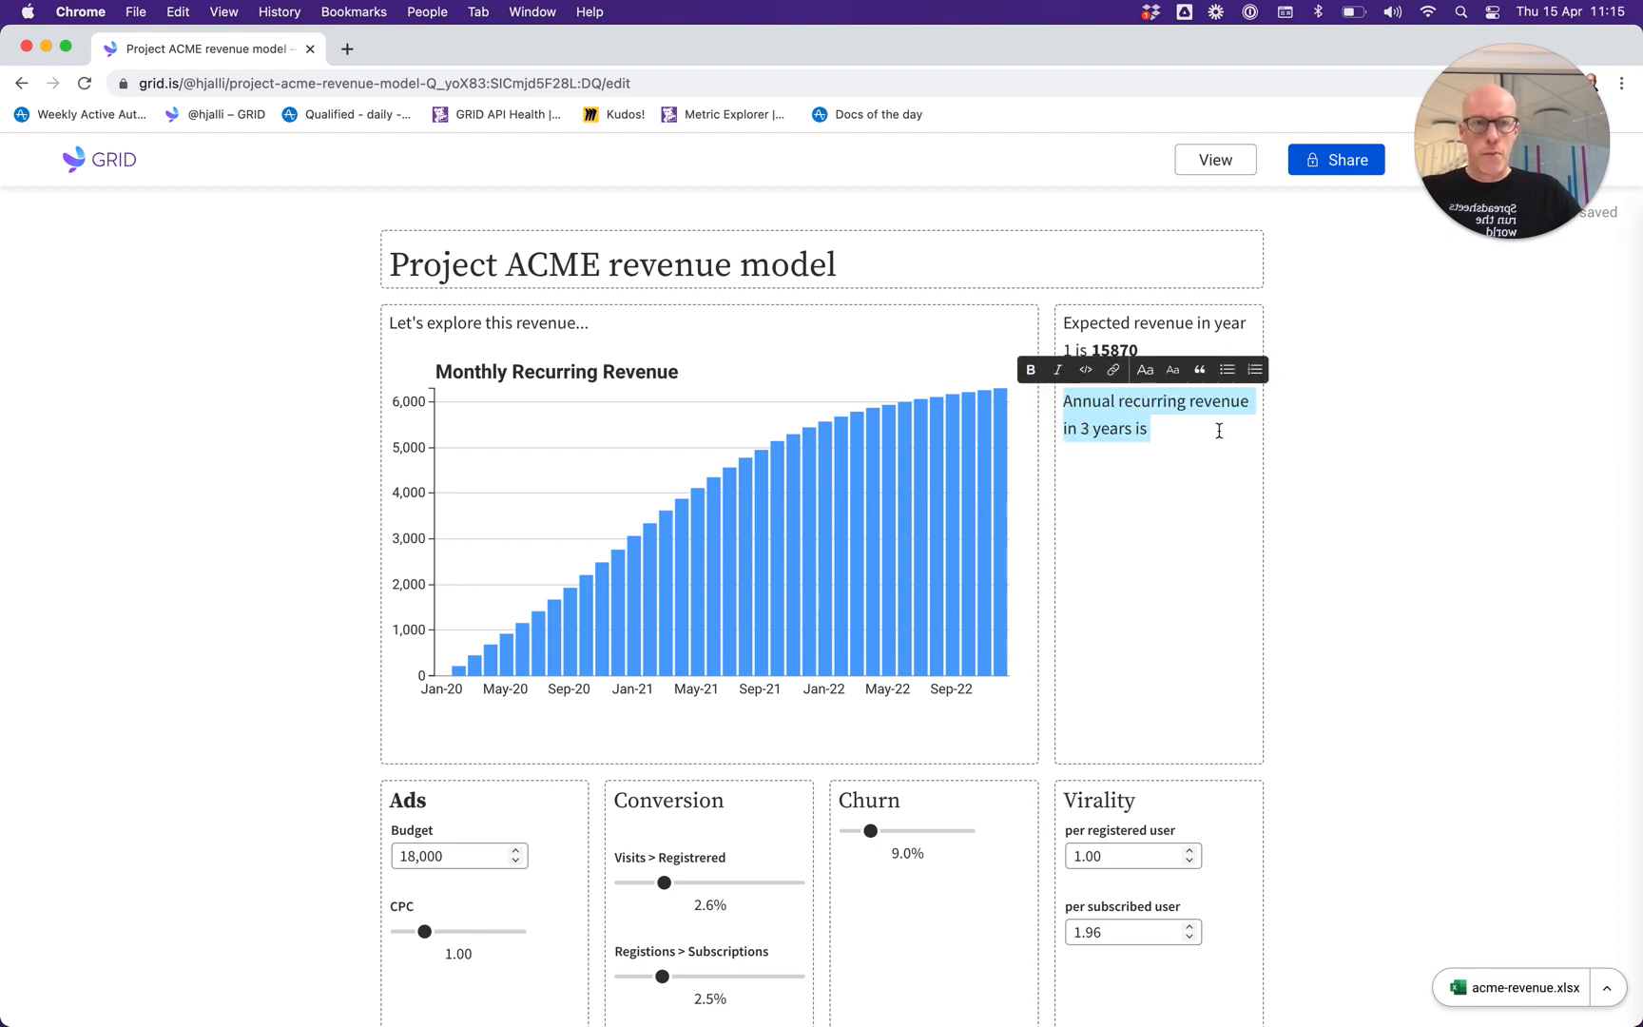
Insert the inline formula =Sheet1!AL39*12 at the end of the annual recurring revenue sentence.
{"action": "left_click", "coordinate": [1219, 431]}
{"action": "type", "text": "="}
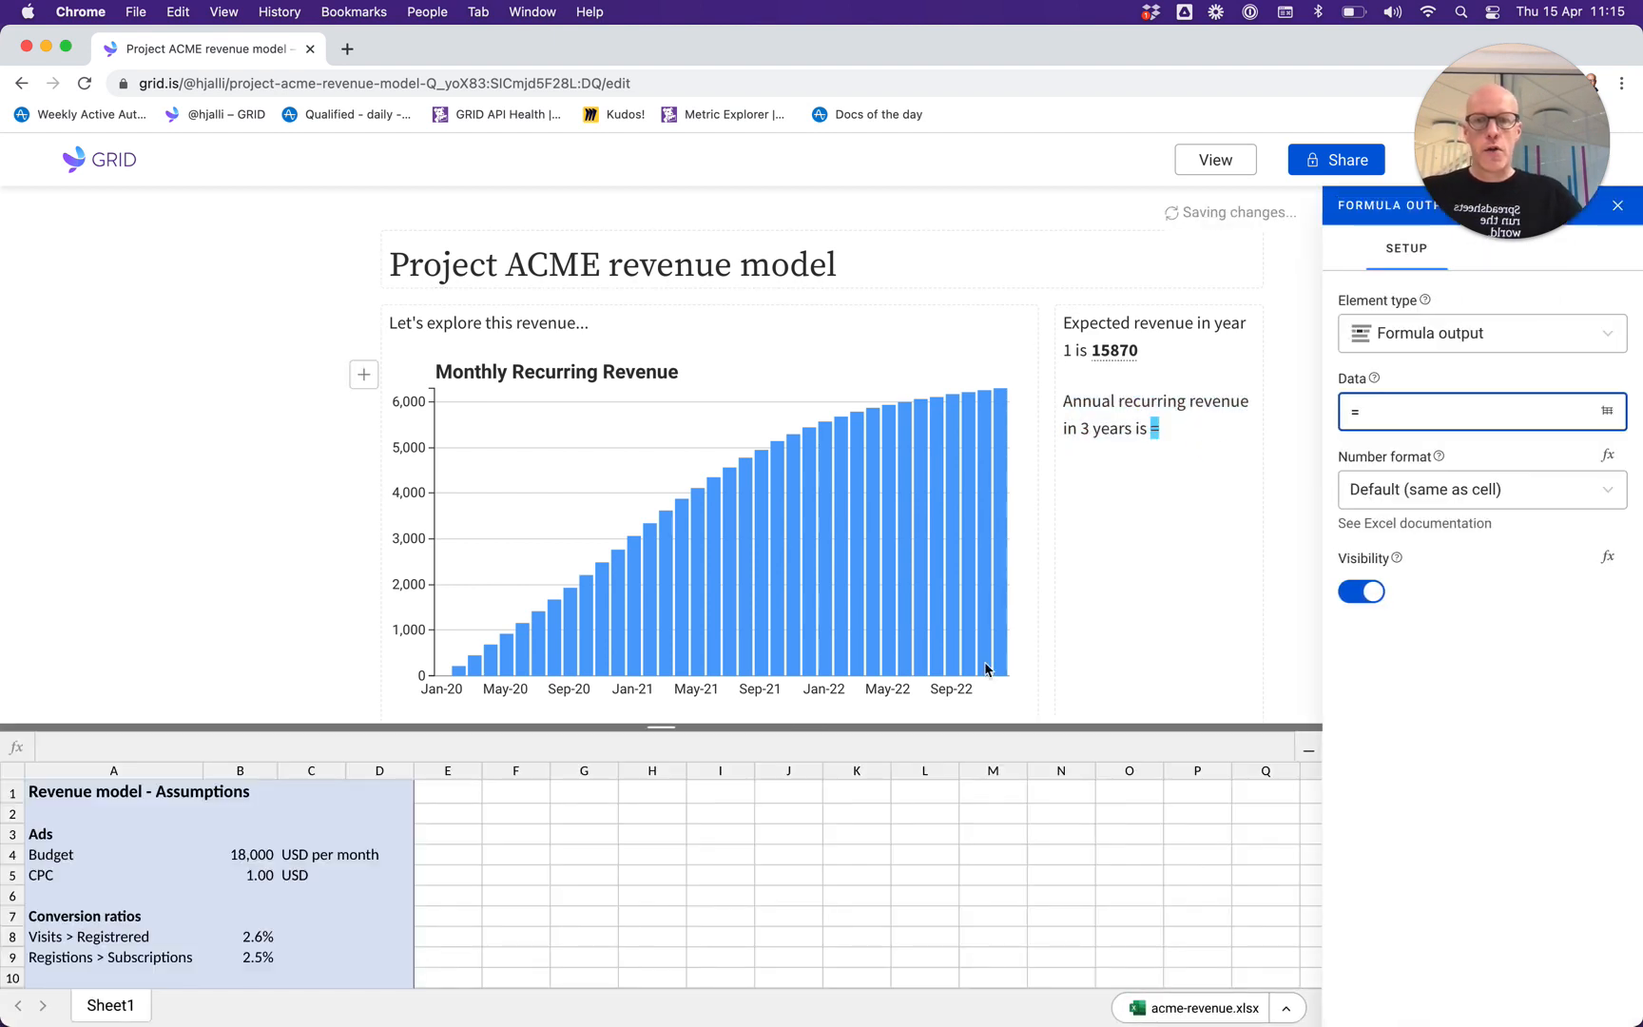
{"action": "scroll", "coordinate": [991, 862], "scroll_direction": "down", "scroll_amount": 15}
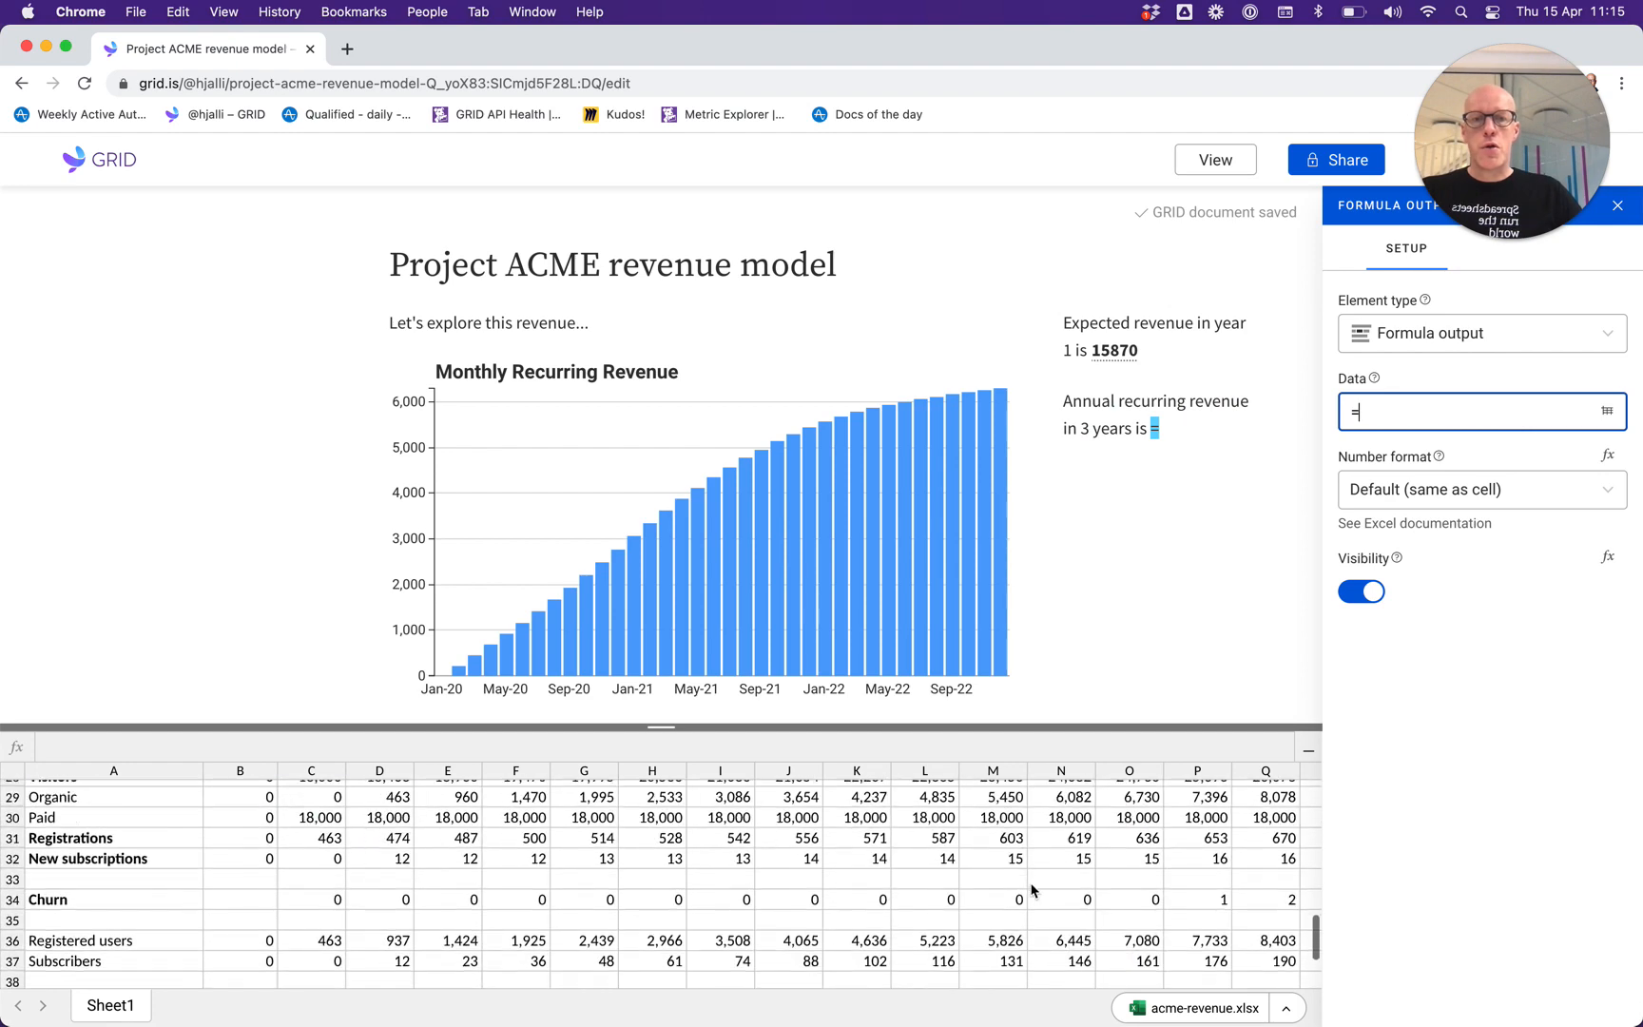
{"action": "scroll", "coordinate": [1056, 894], "scroll_direction": "right", "scroll_amount": 15}
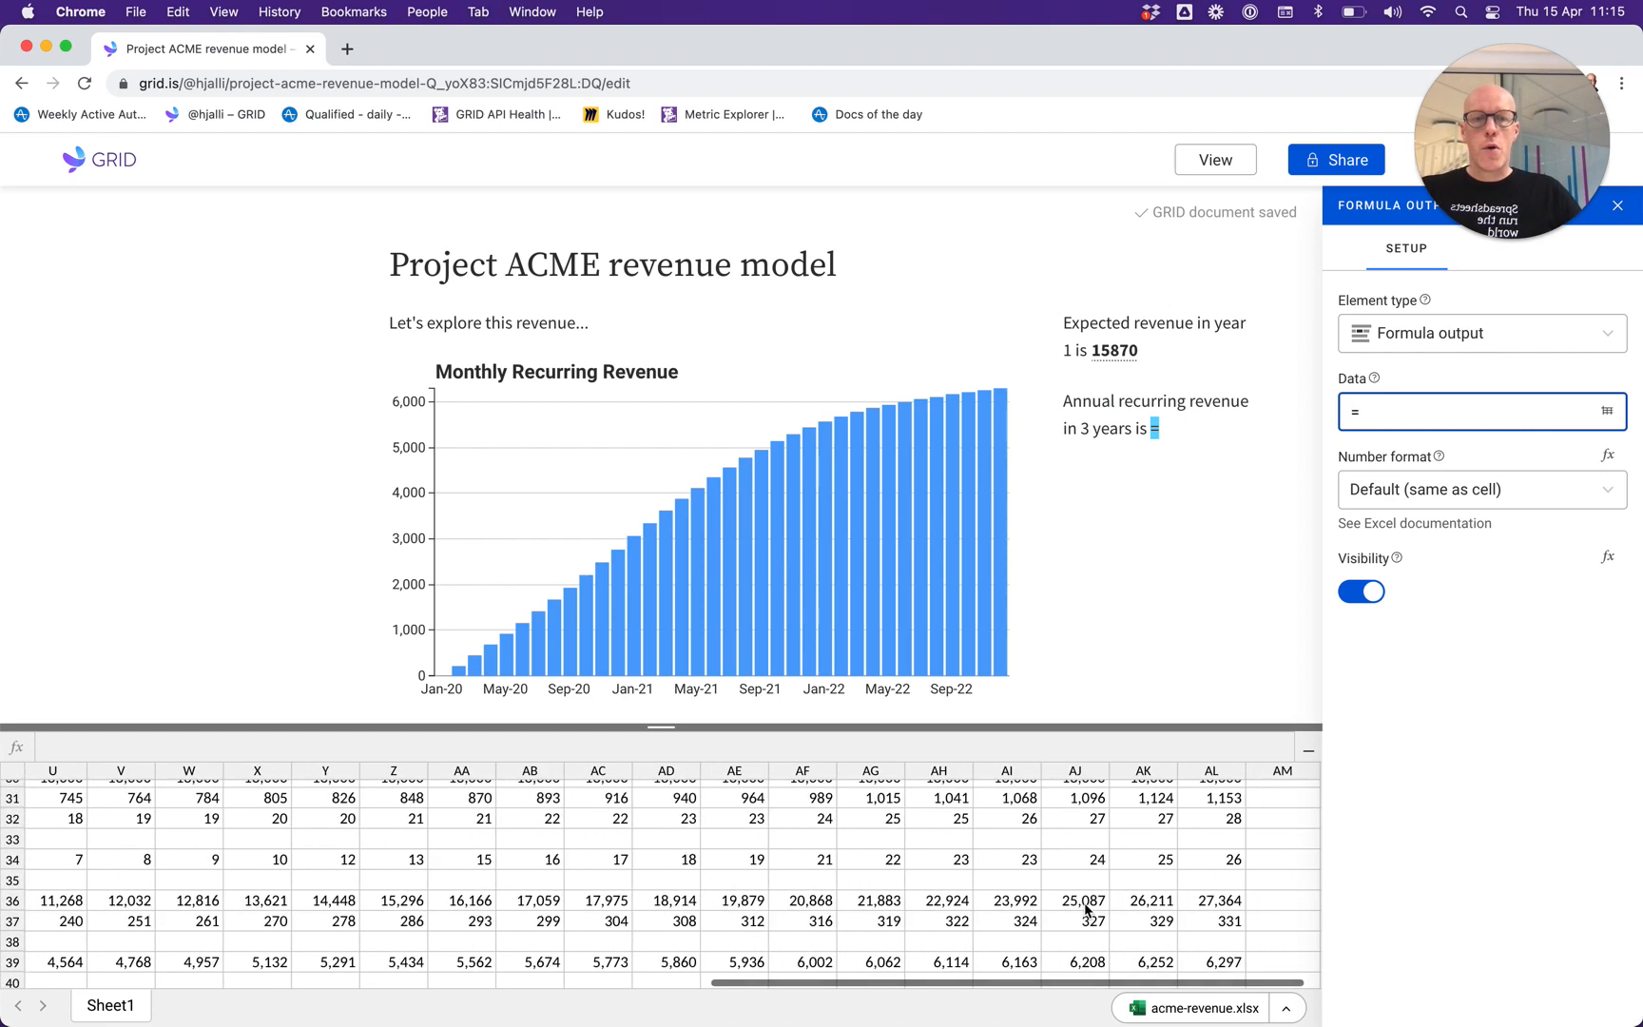
{"action": "left_click", "coordinate": [1217, 963]}
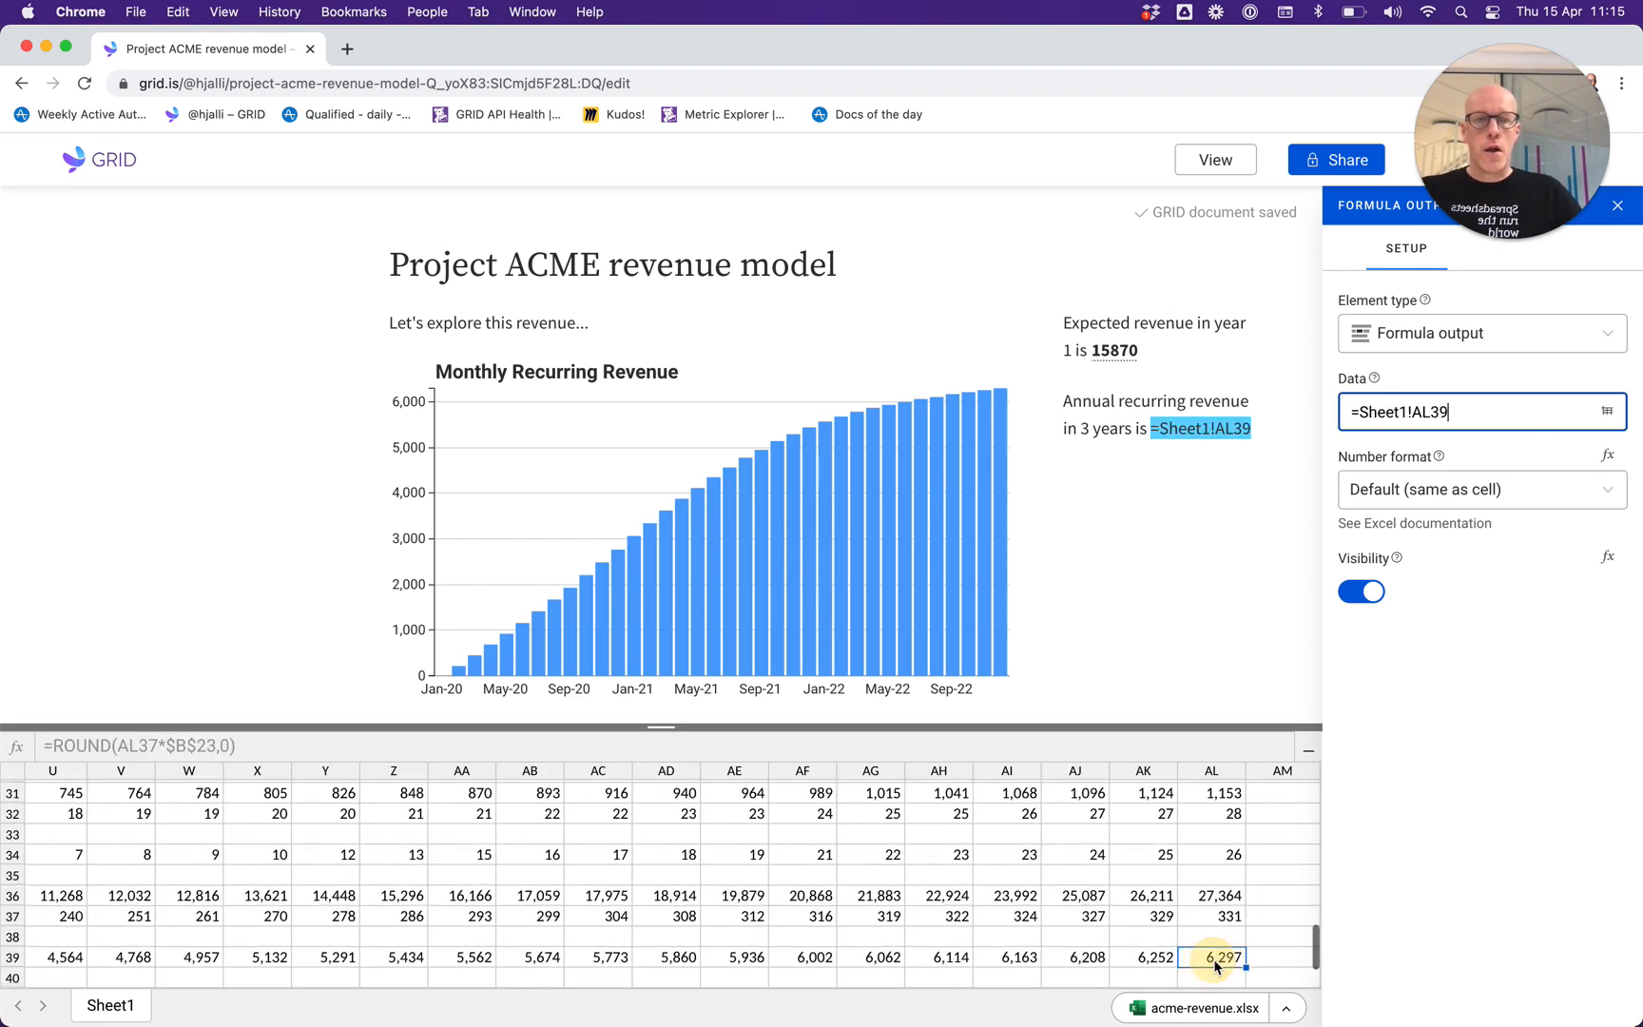
{"action": "type", "text": "*12"}
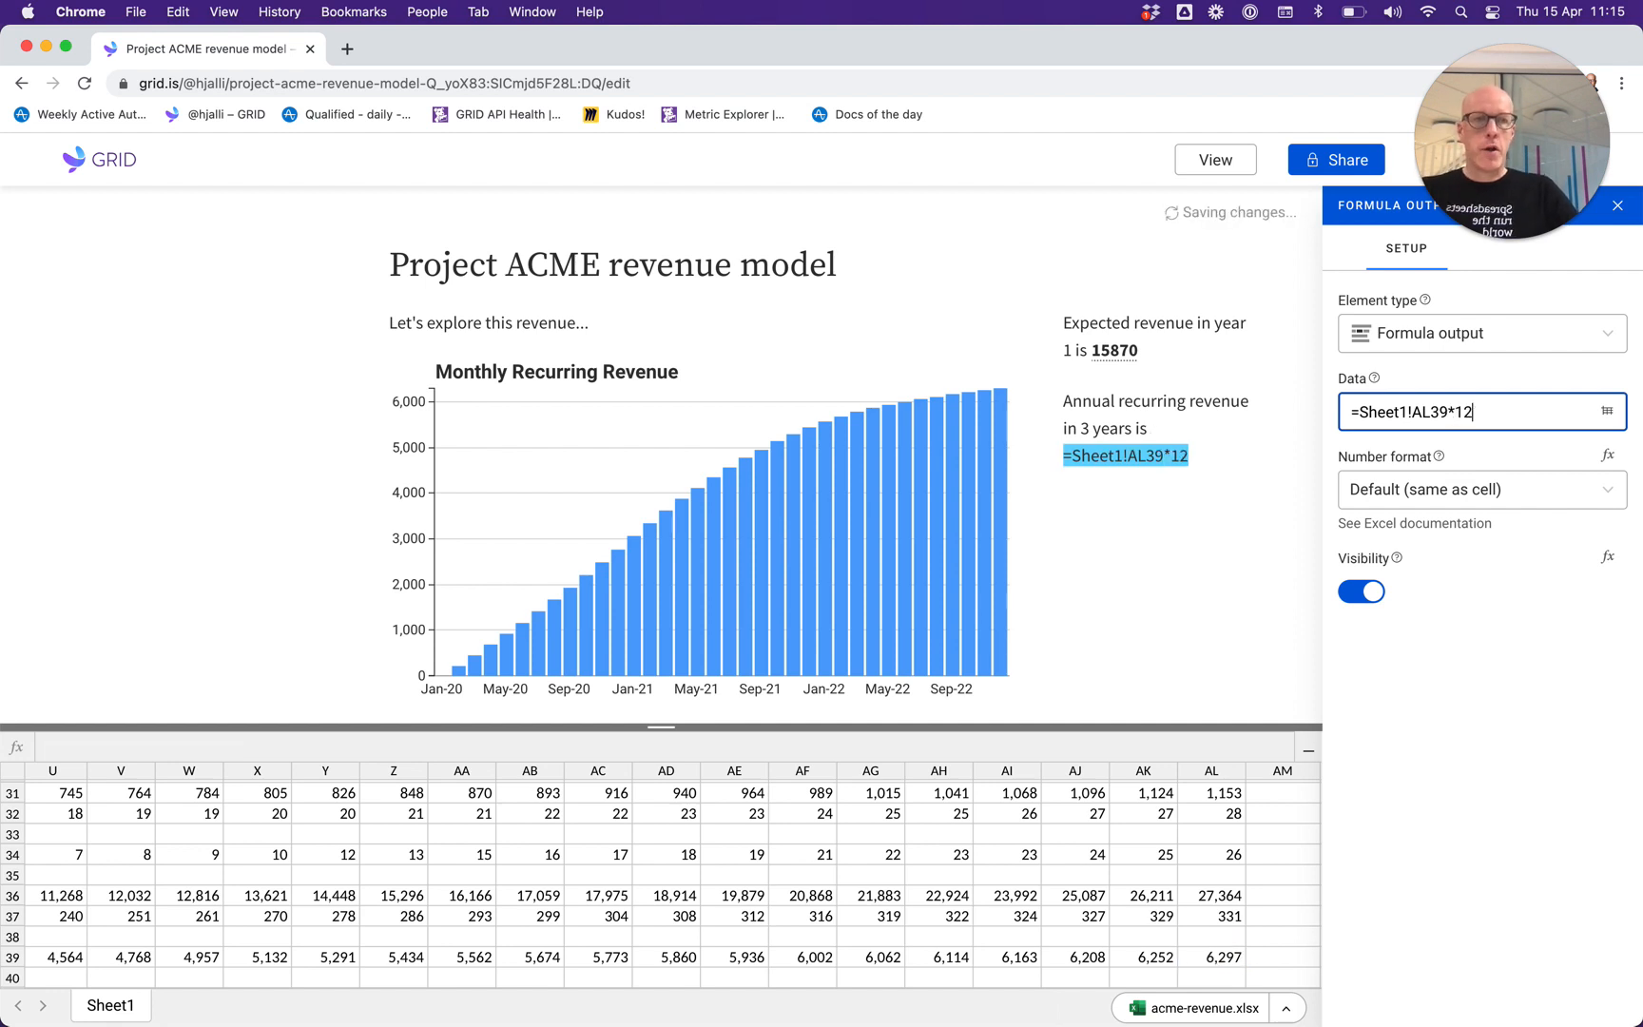
{"action": "key", "text": "Return"}
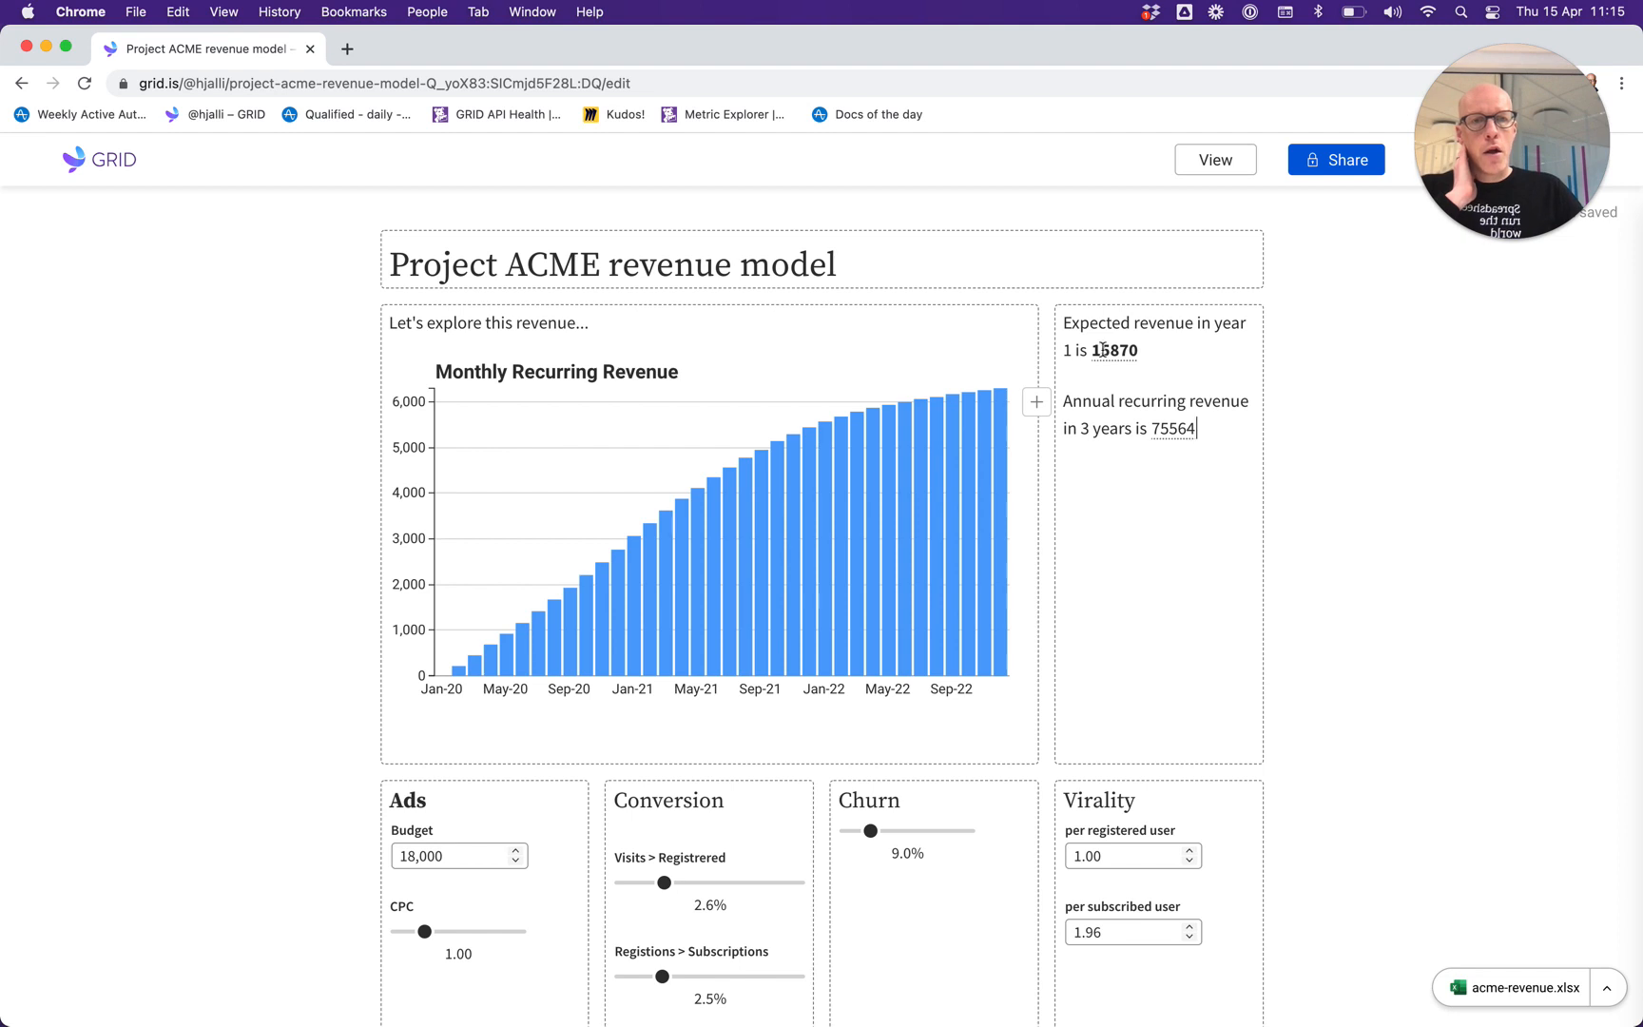
Make the calculated annual recurring revenue figure bold.
{"action": "left_click_drag", "start_coordinate": [1196, 429], "coordinate": [1147, 430]}
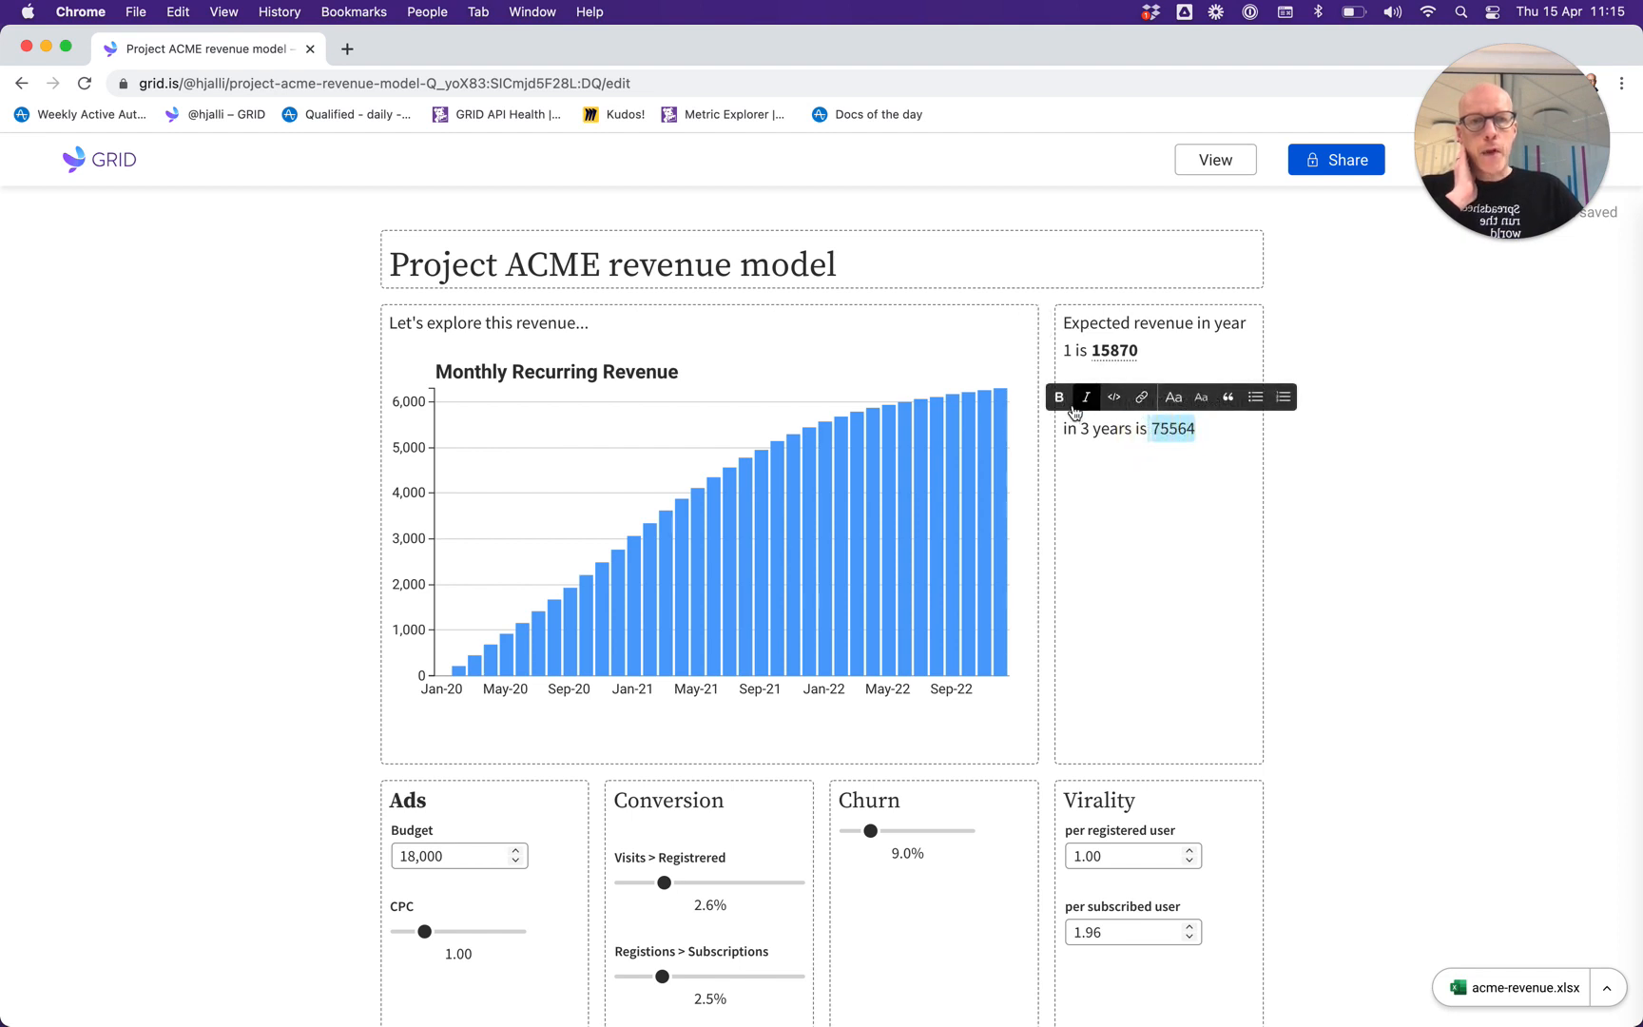
{"action": "key", "text": "super+b"}
{"action": "left_click", "coordinate": [1143, 470]}
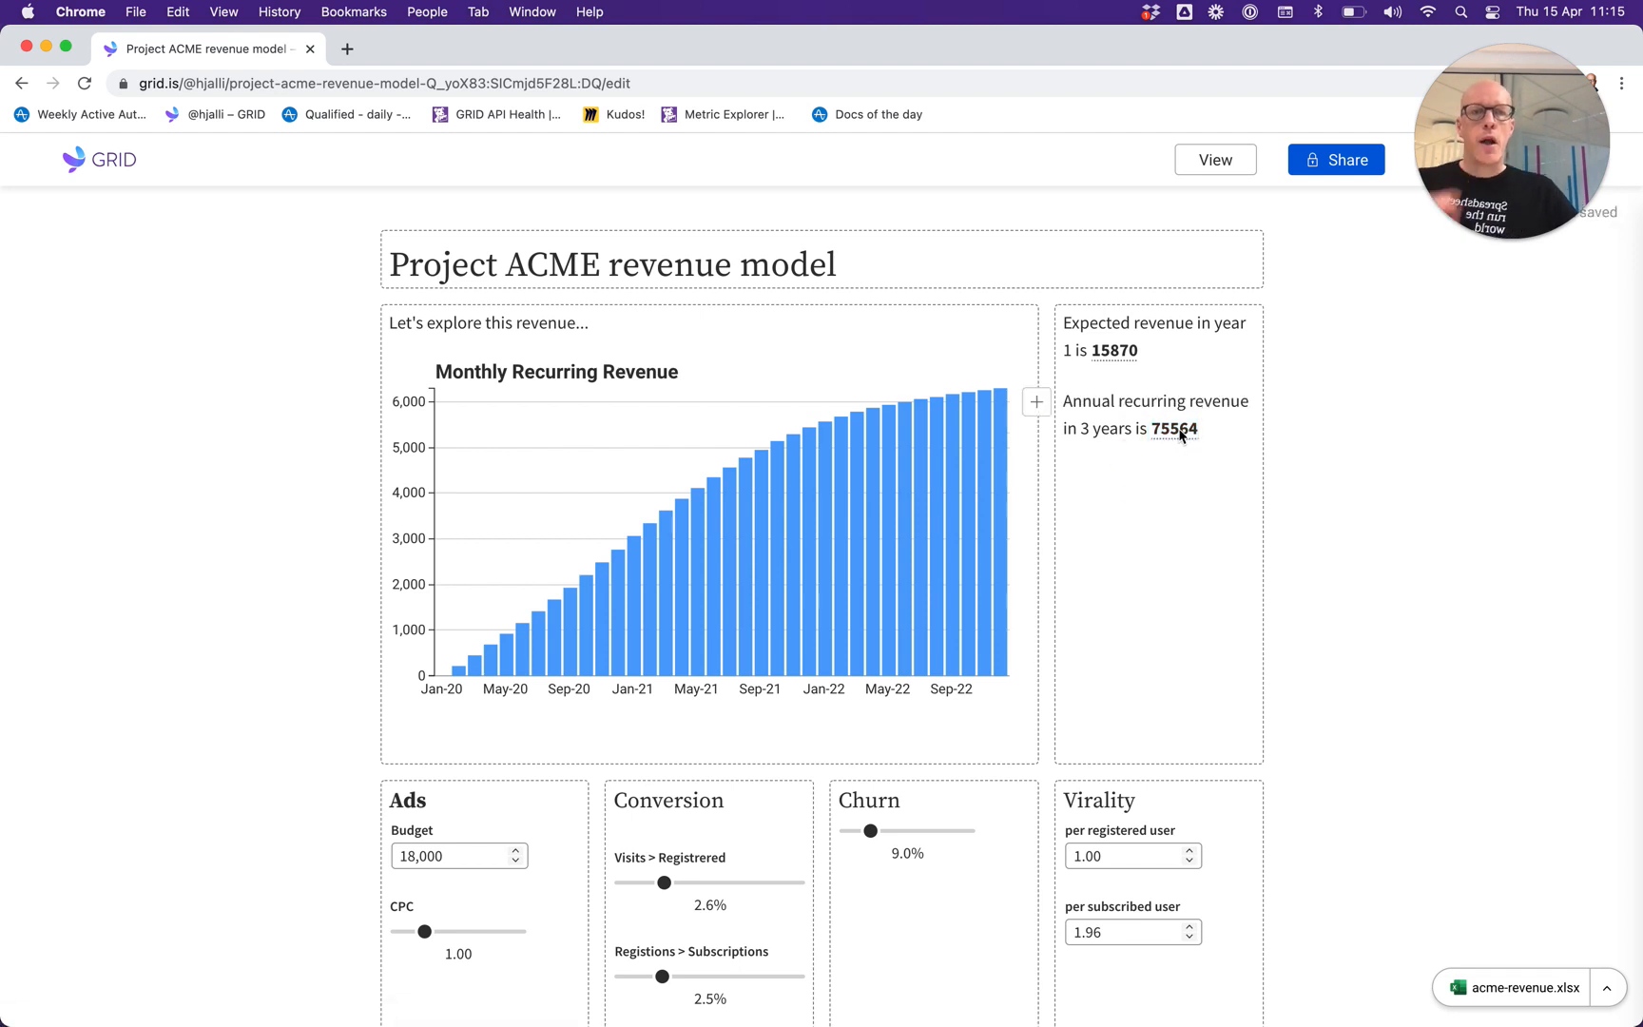
Format the annual recurring revenue figure with the custom number format #,##0, starting from the Number format.
{"action": "mouse_move", "coordinate": [1181, 434]}
{"action": "left_click", "coordinate": [1162, 401]}
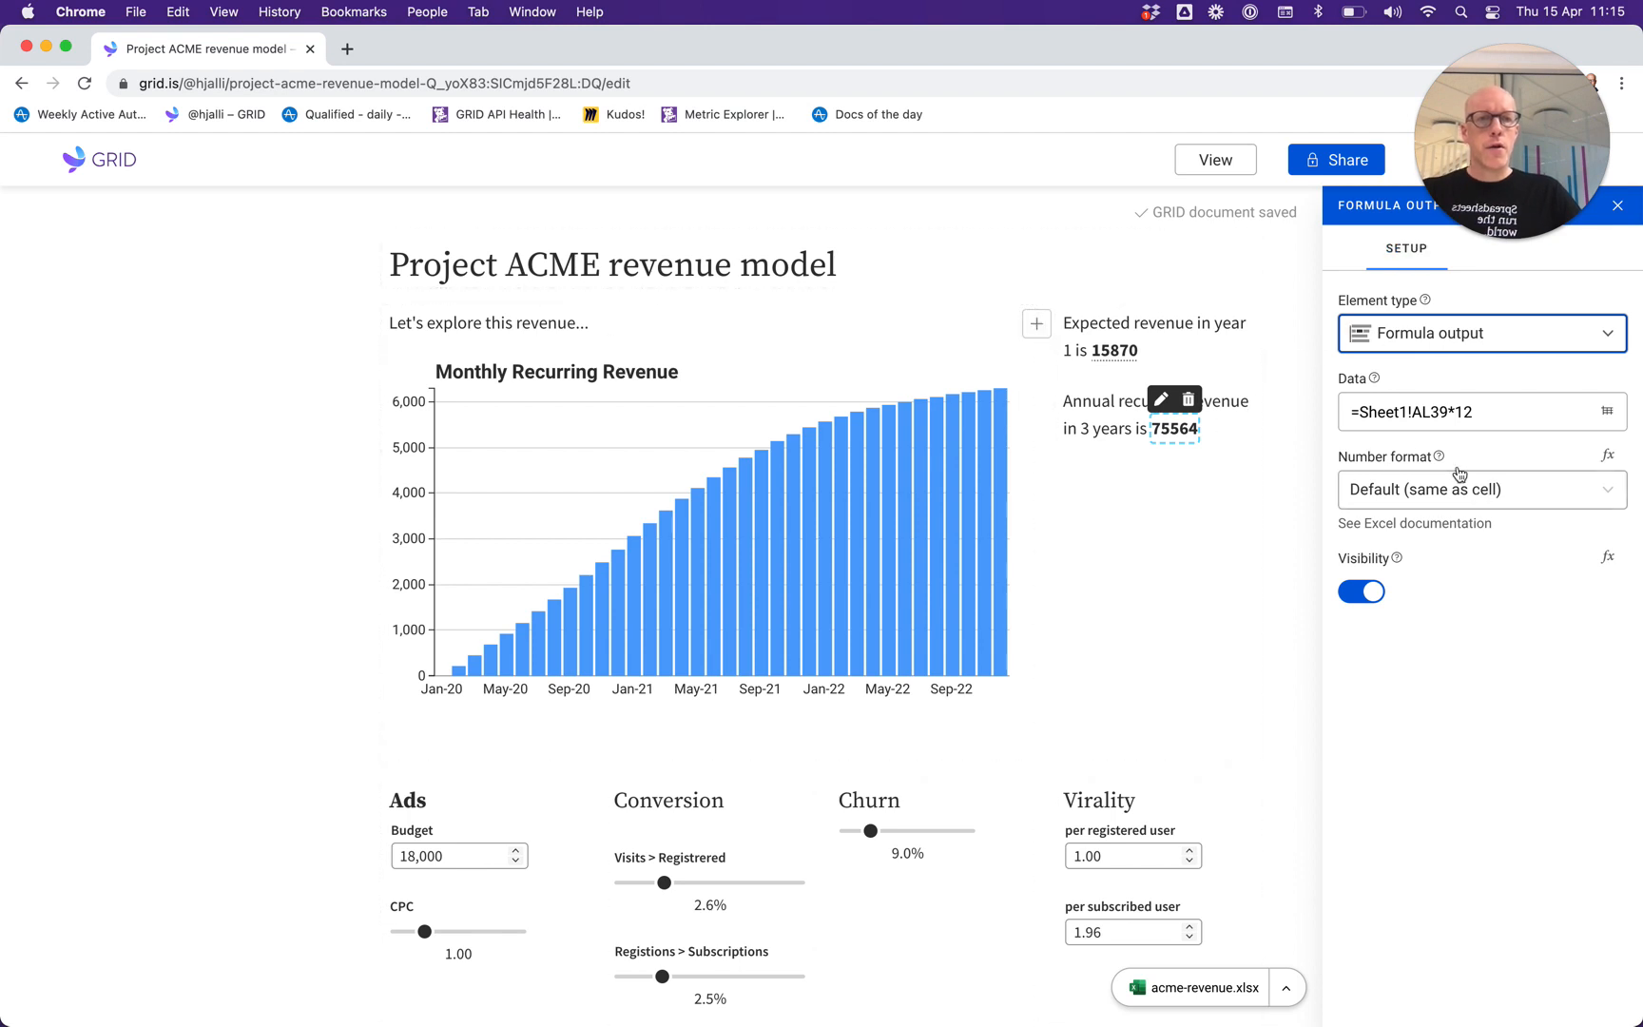
{"action": "left_click", "coordinate": [1538, 493]}
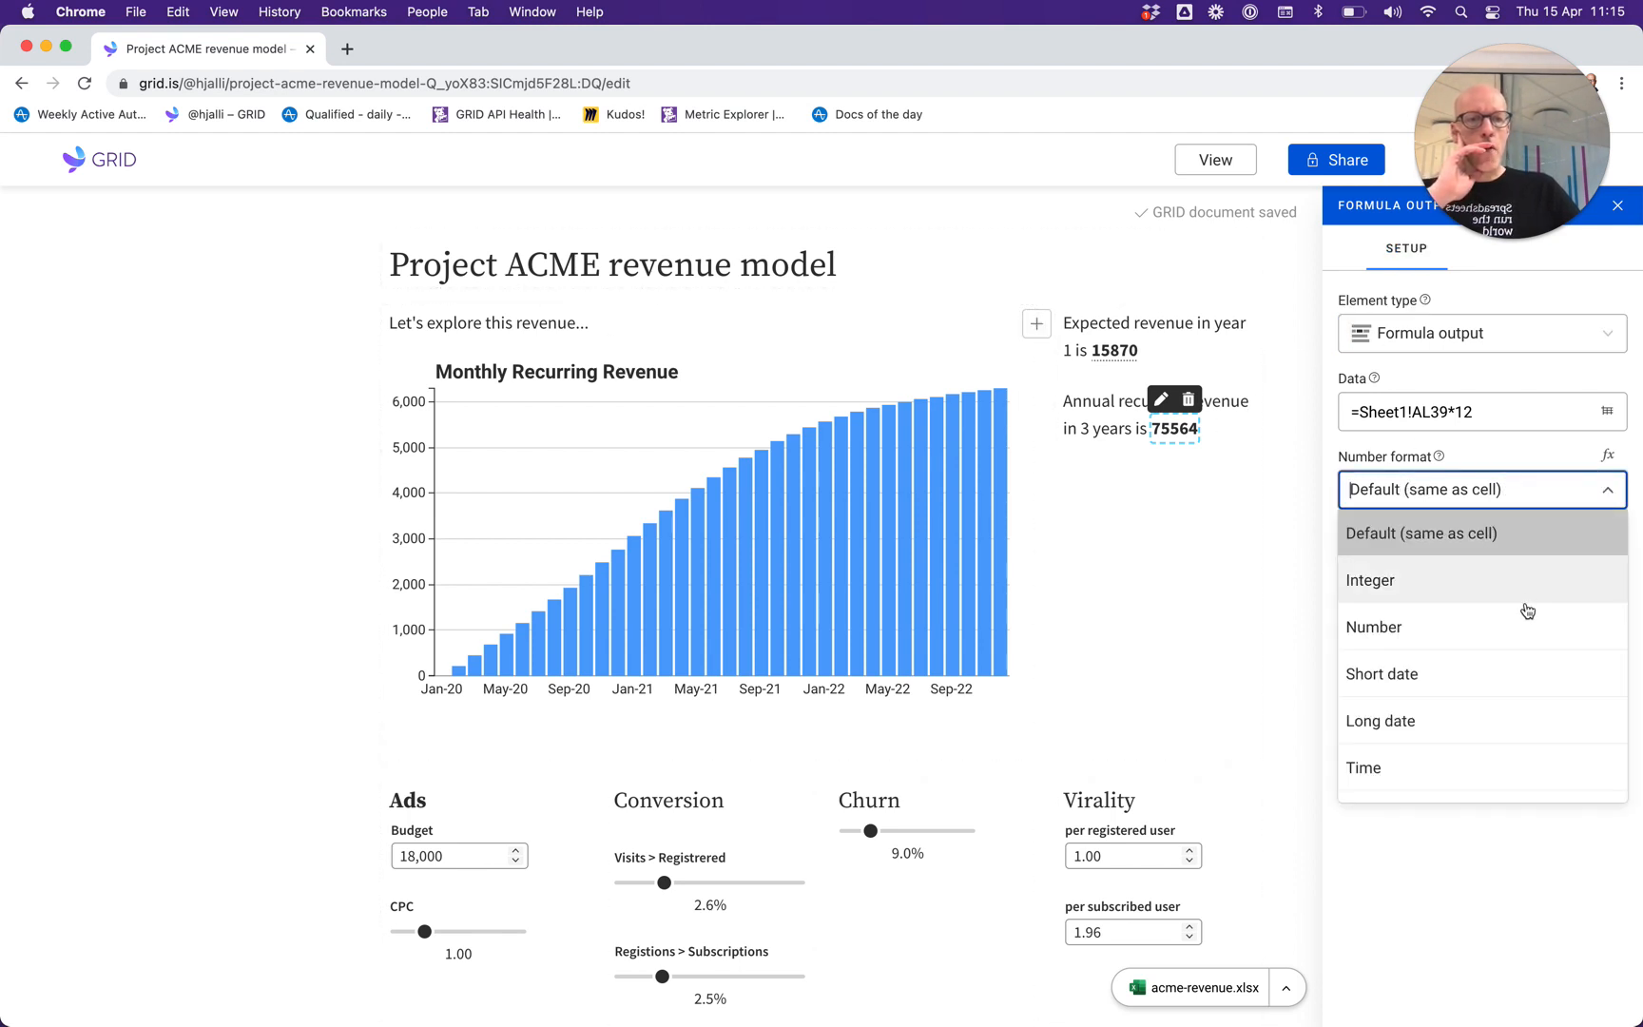
{"action": "left_click", "coordinate": [1439, 630]}
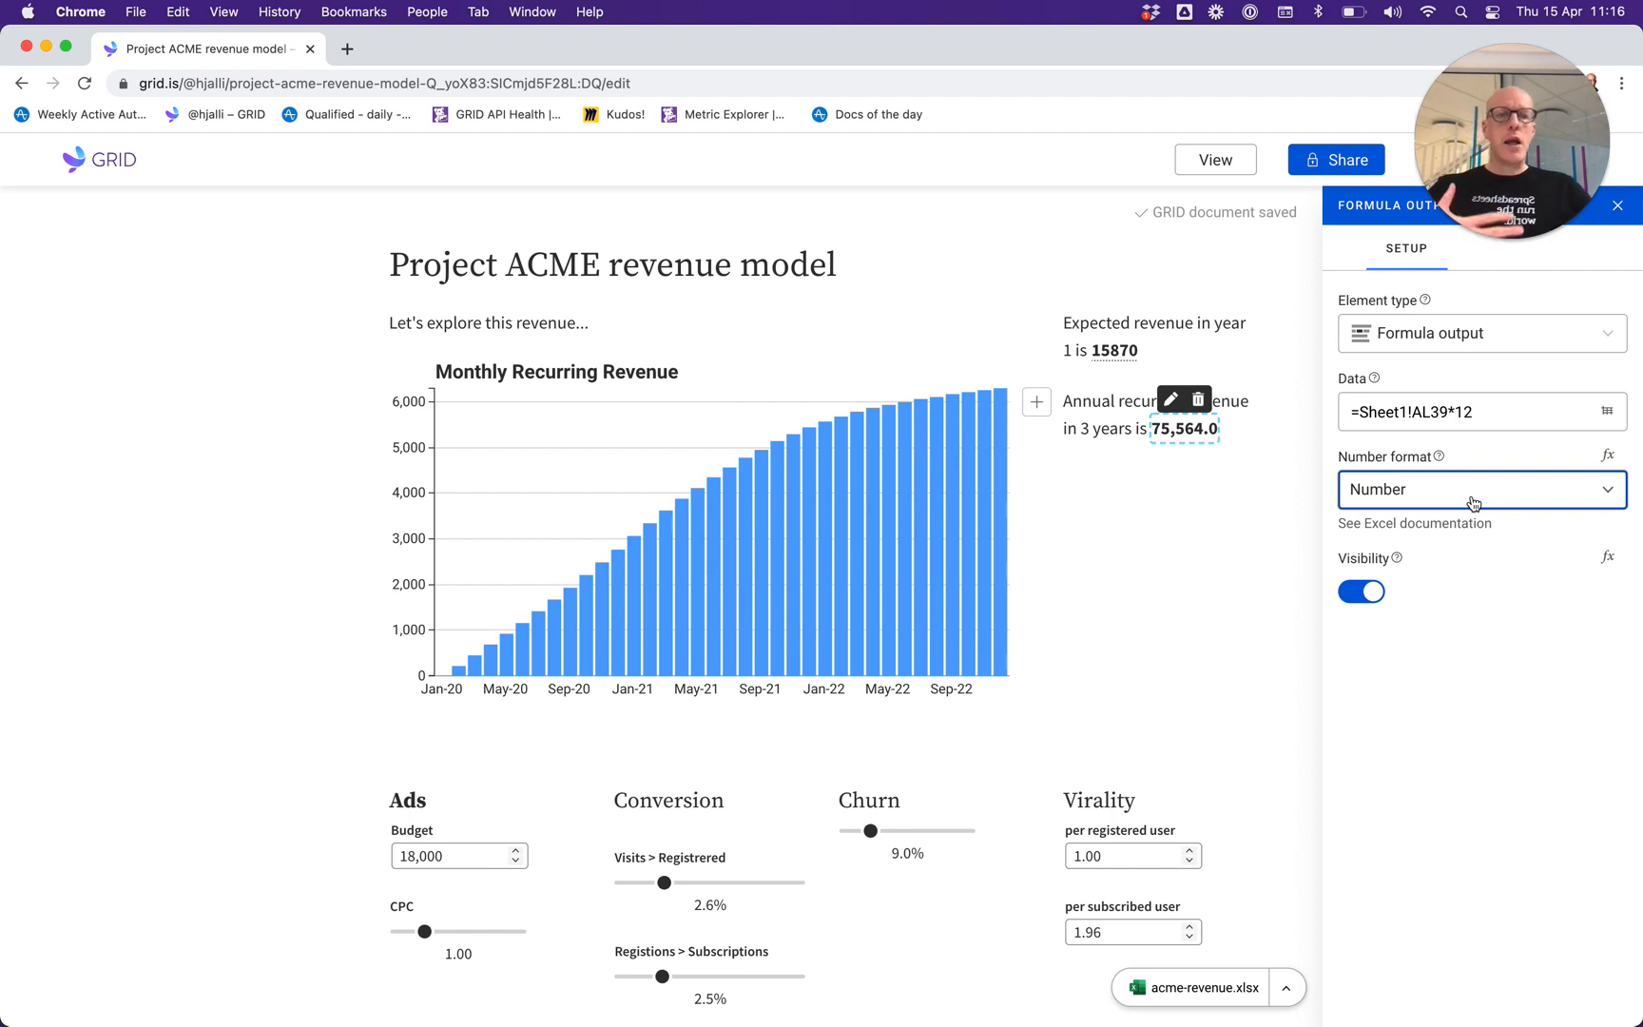
{"action": "left_click", "coordinate": [1608, 459]}
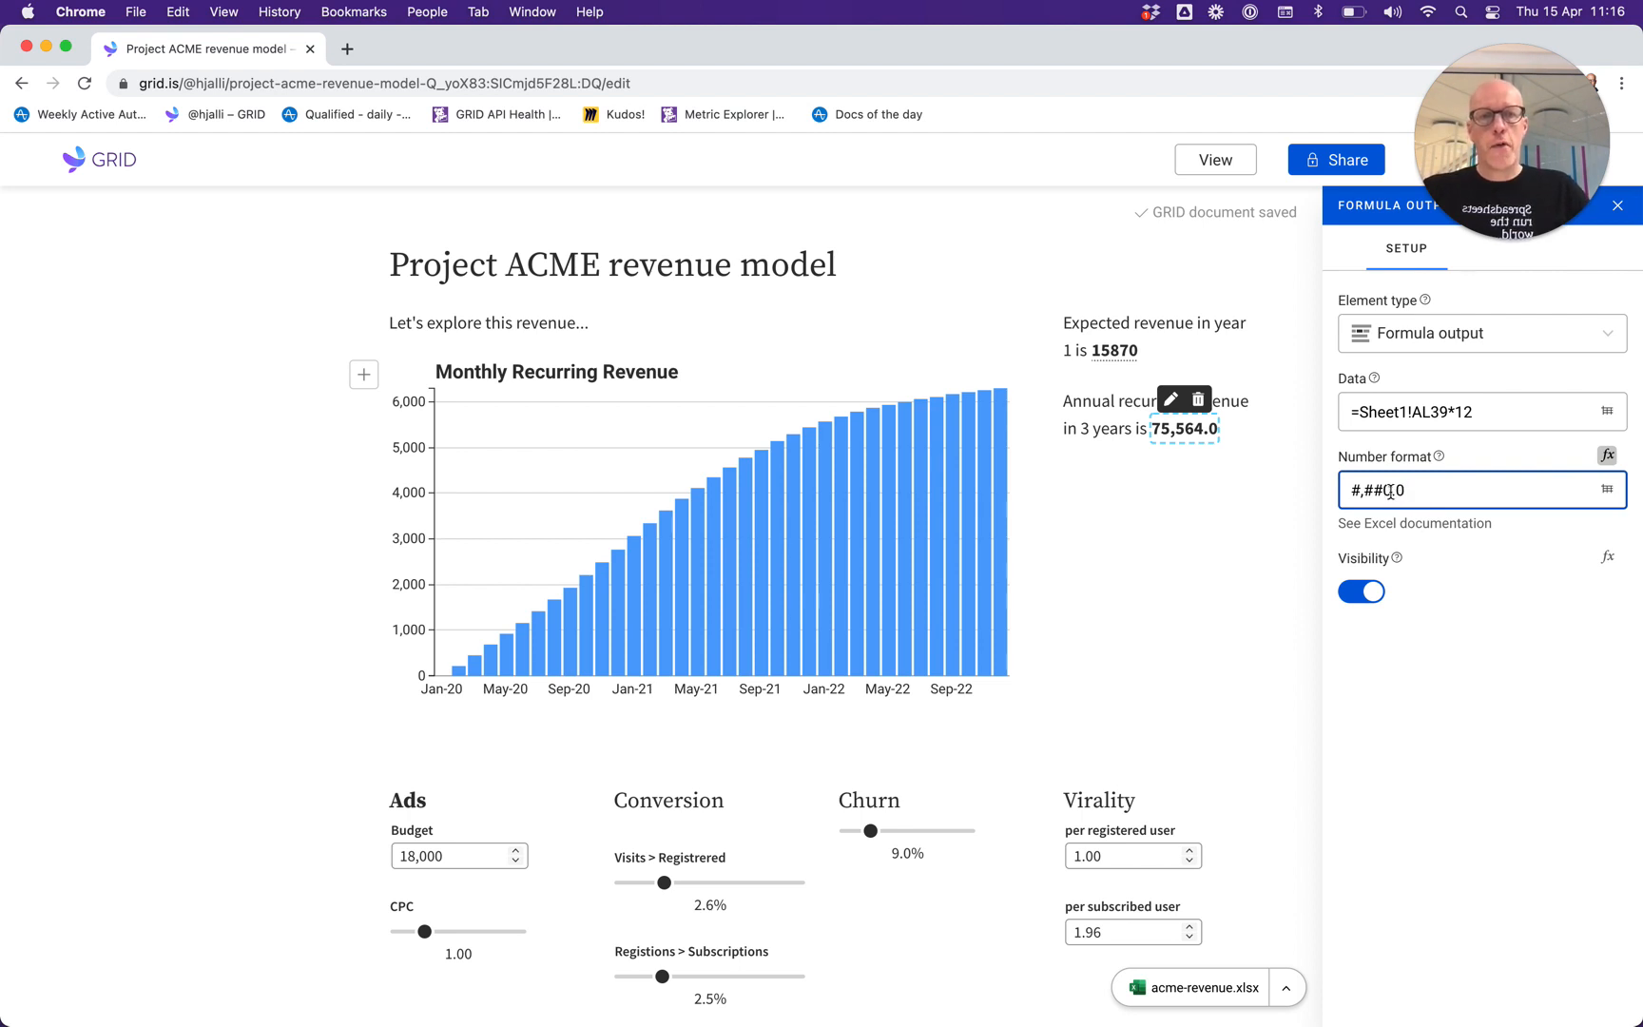
{"action": "left_click_drag", "start_coordinate": [1391, 491], "coordinate": [1456, 492]}
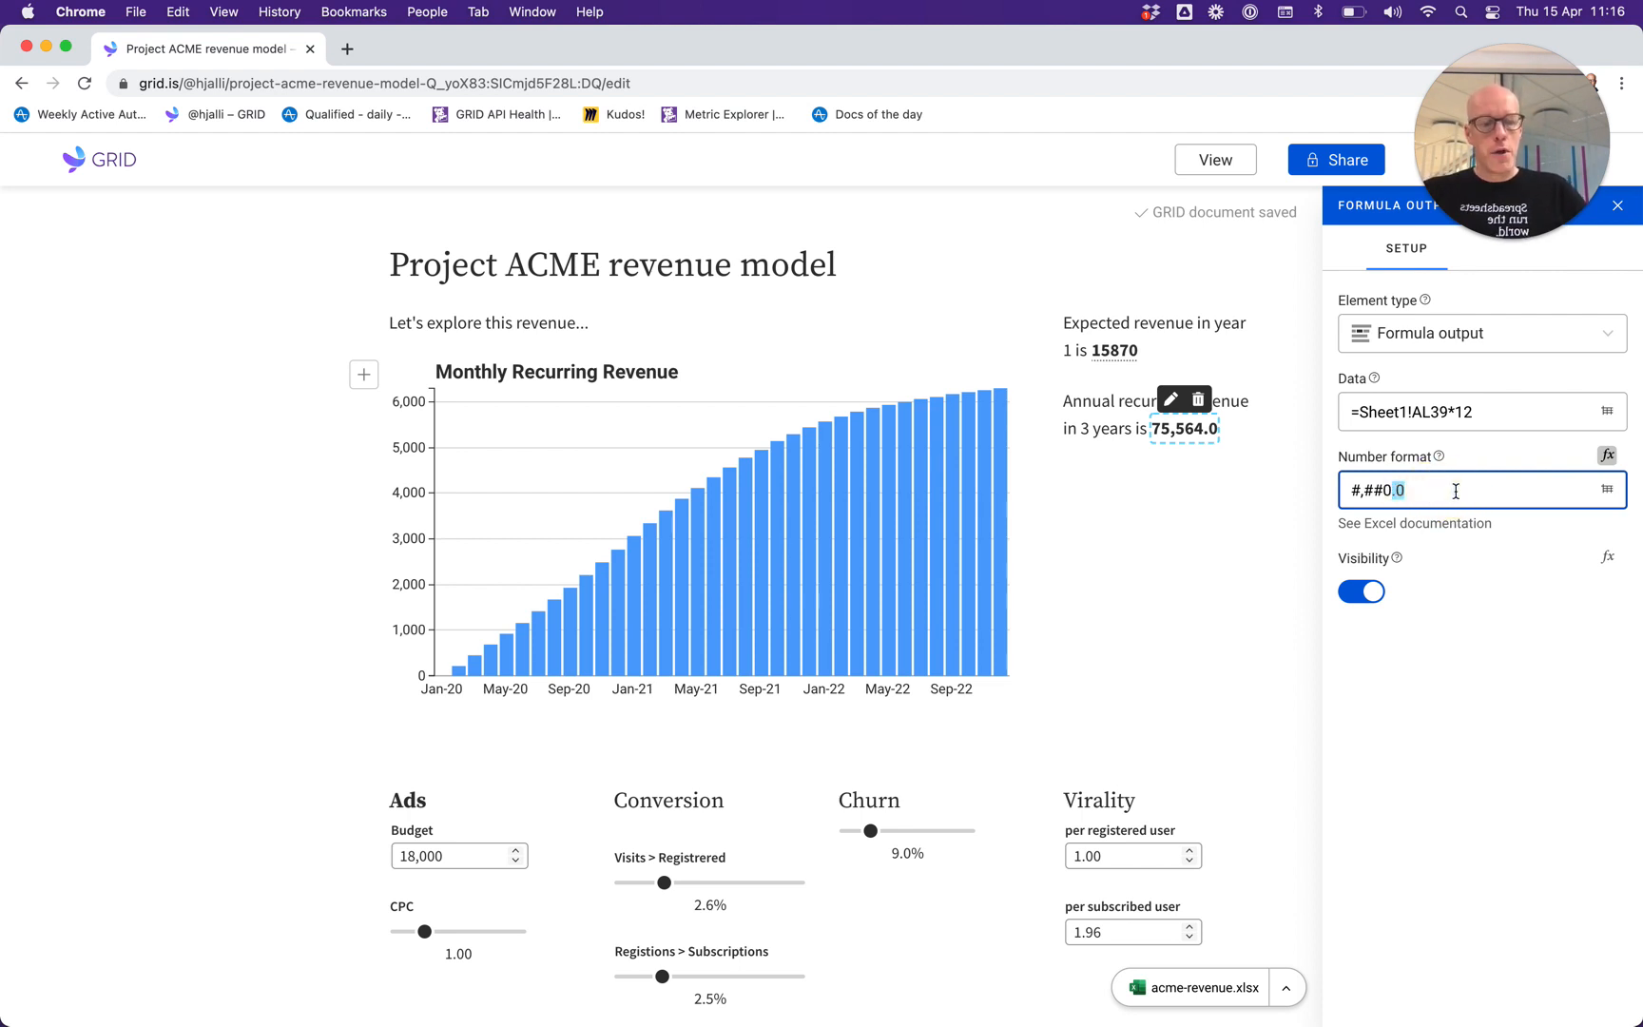
{"action": "key", "text": "BackSpace"}
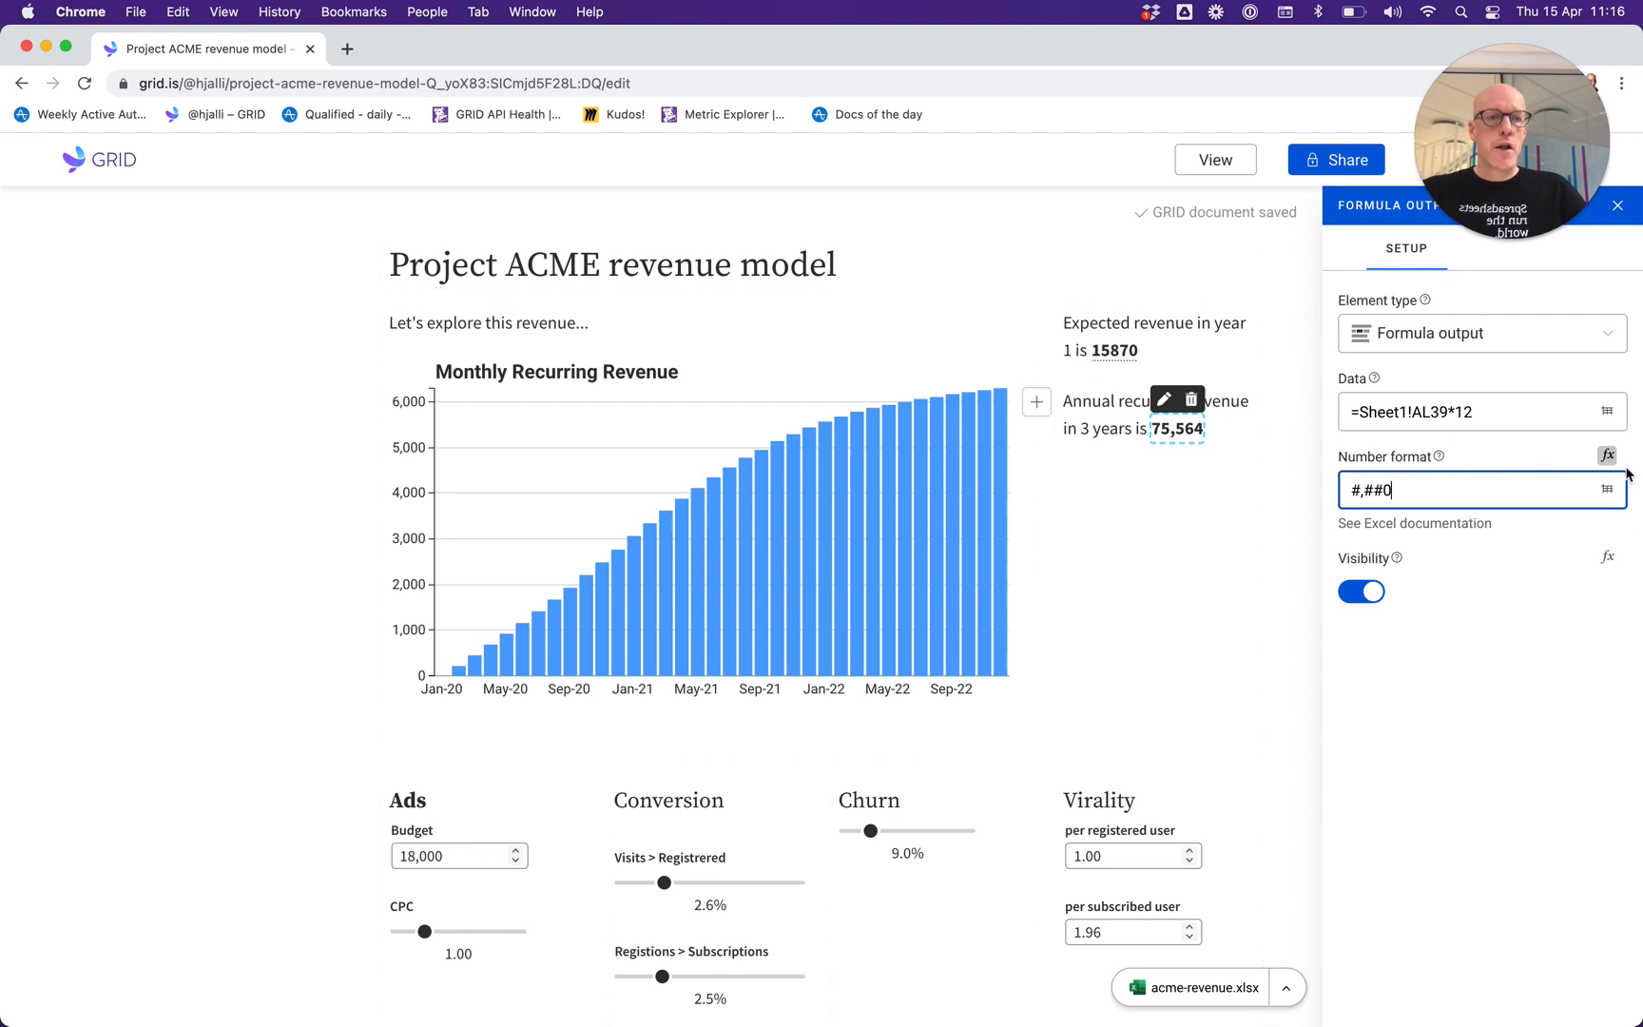
Apply the custom number format #,##0 to the calculated year 1 revenue figure and close its settings.
{"action": "left_click", "coordinate": [1115, 350]}
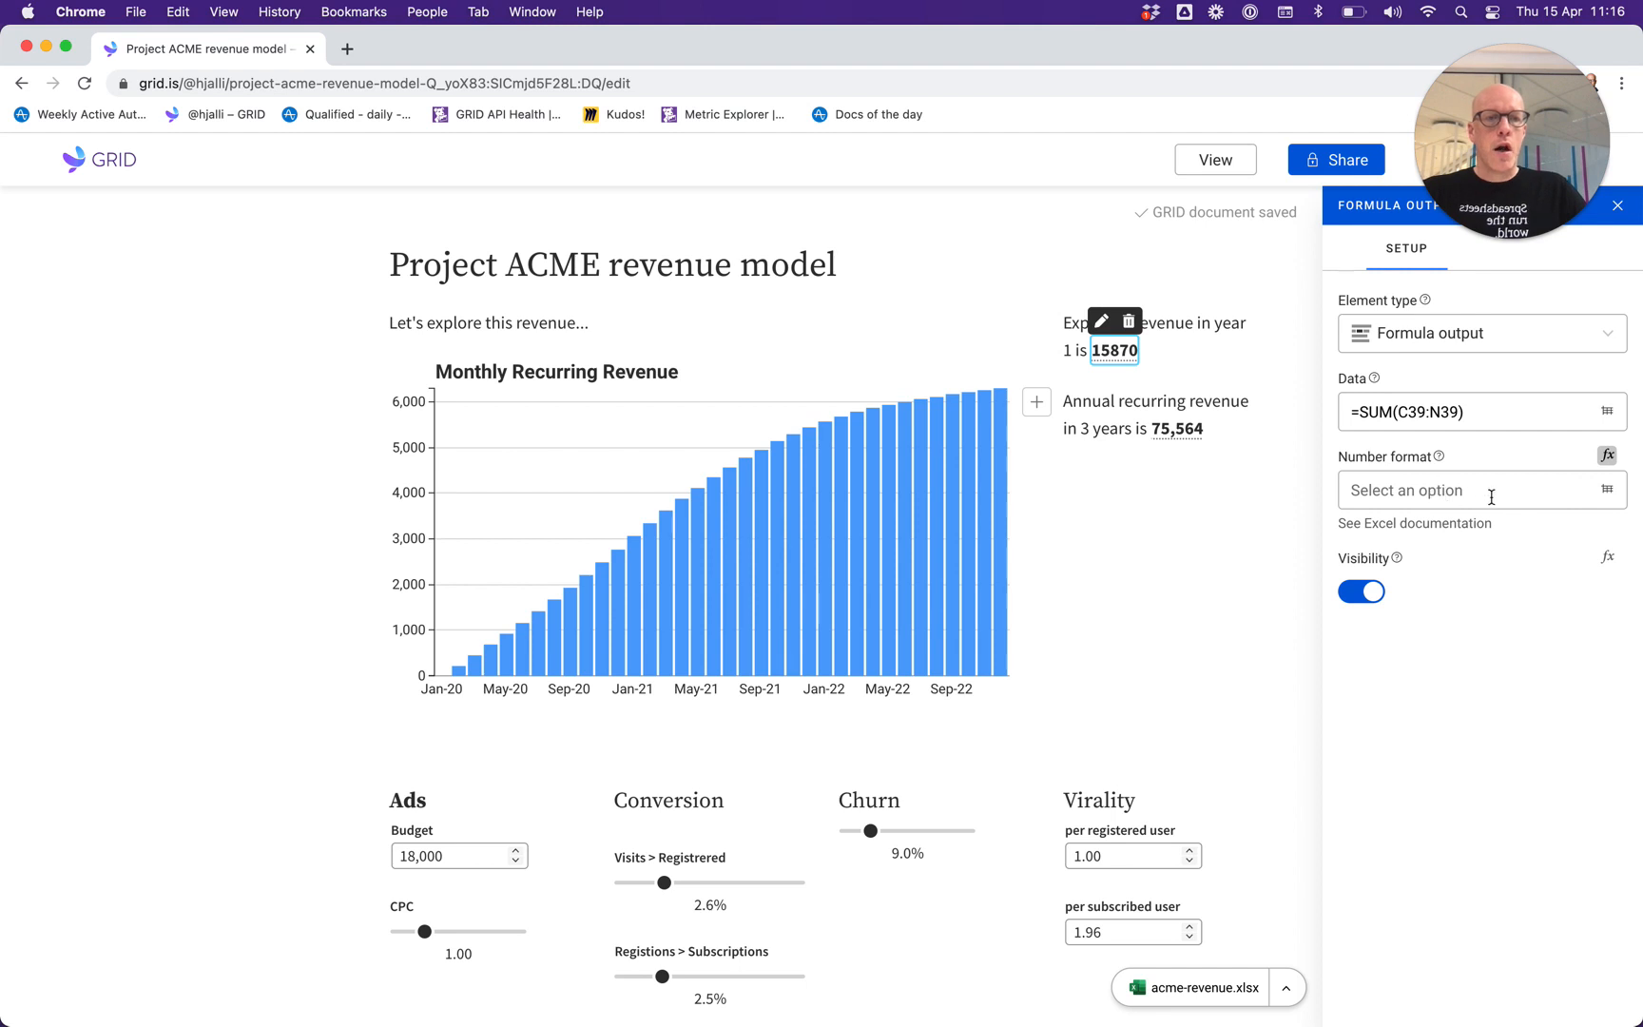
{"action": "left_click", "coordinate": [1432, 488]}
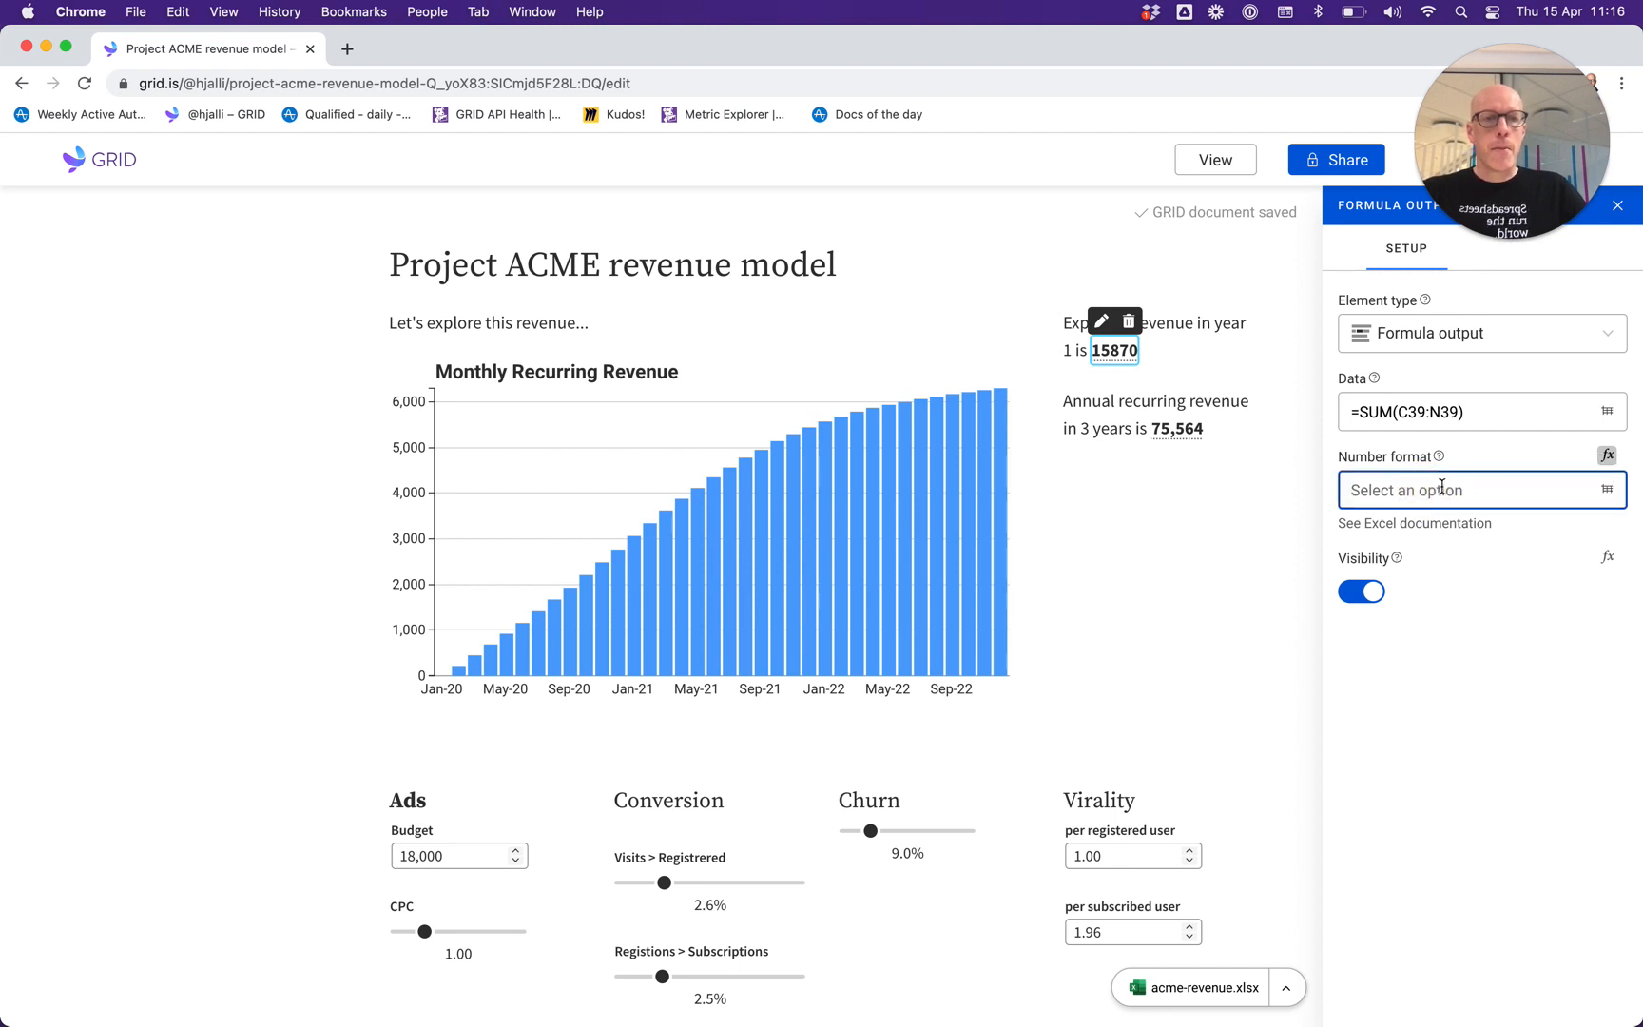
{"action": "type", "text": "#,##0"}
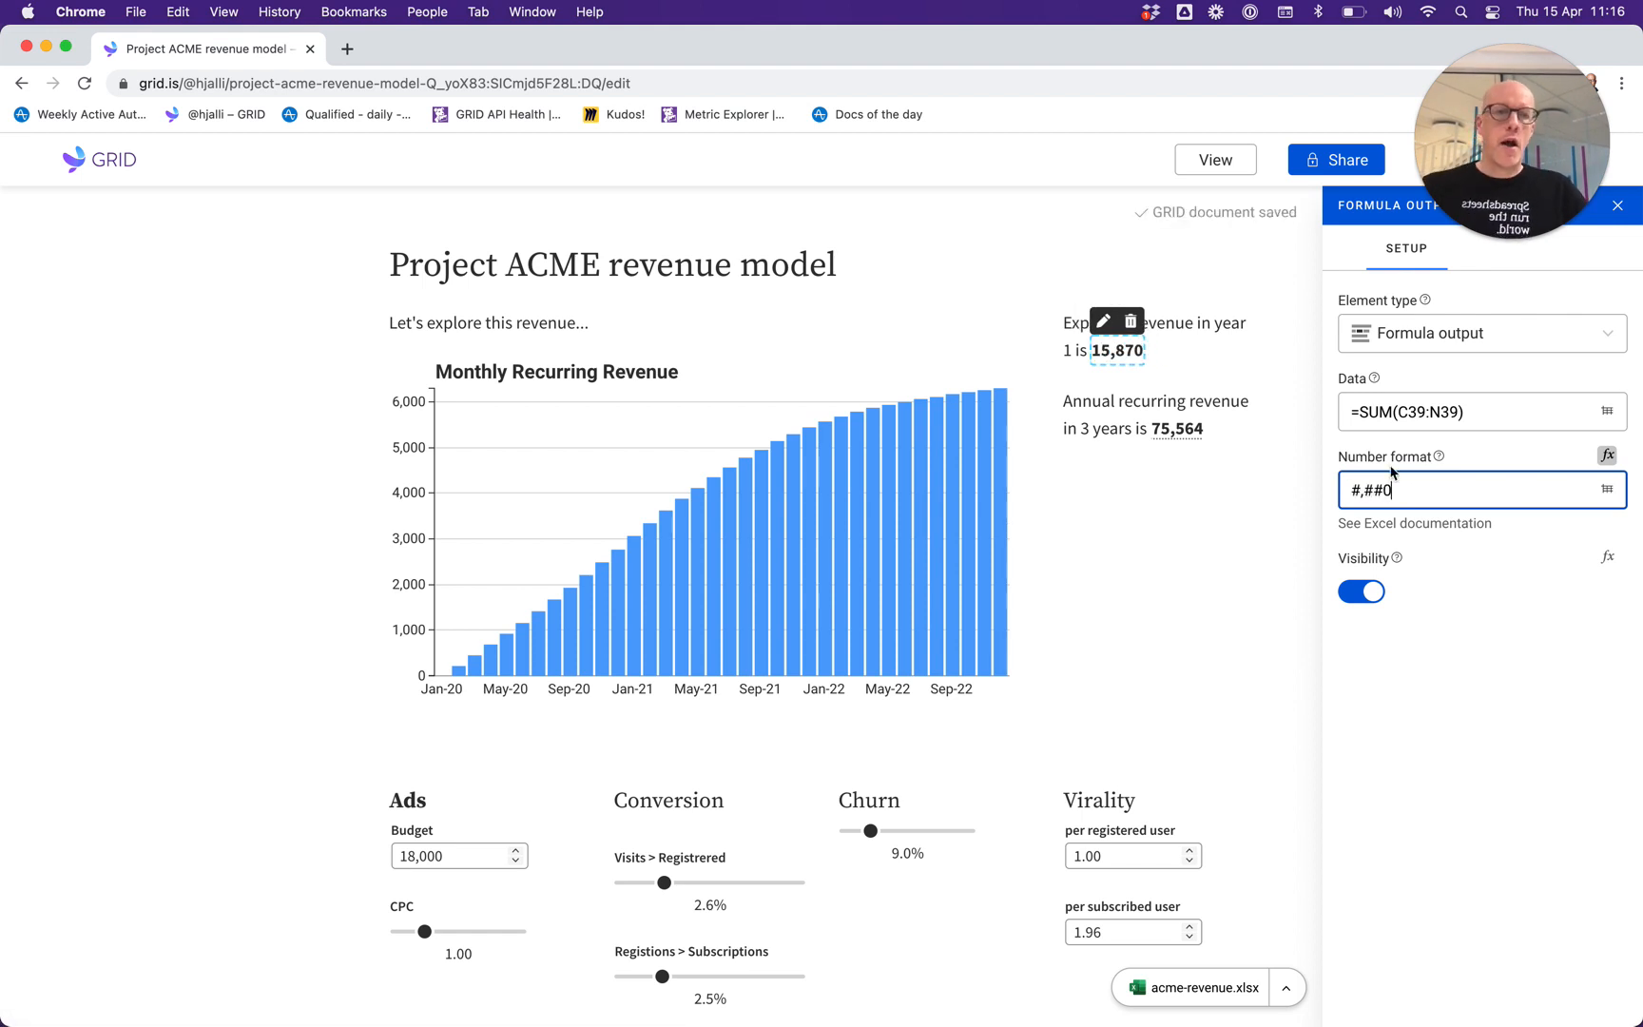
{"action": "left_click", "coordinate": [1206, 466]}
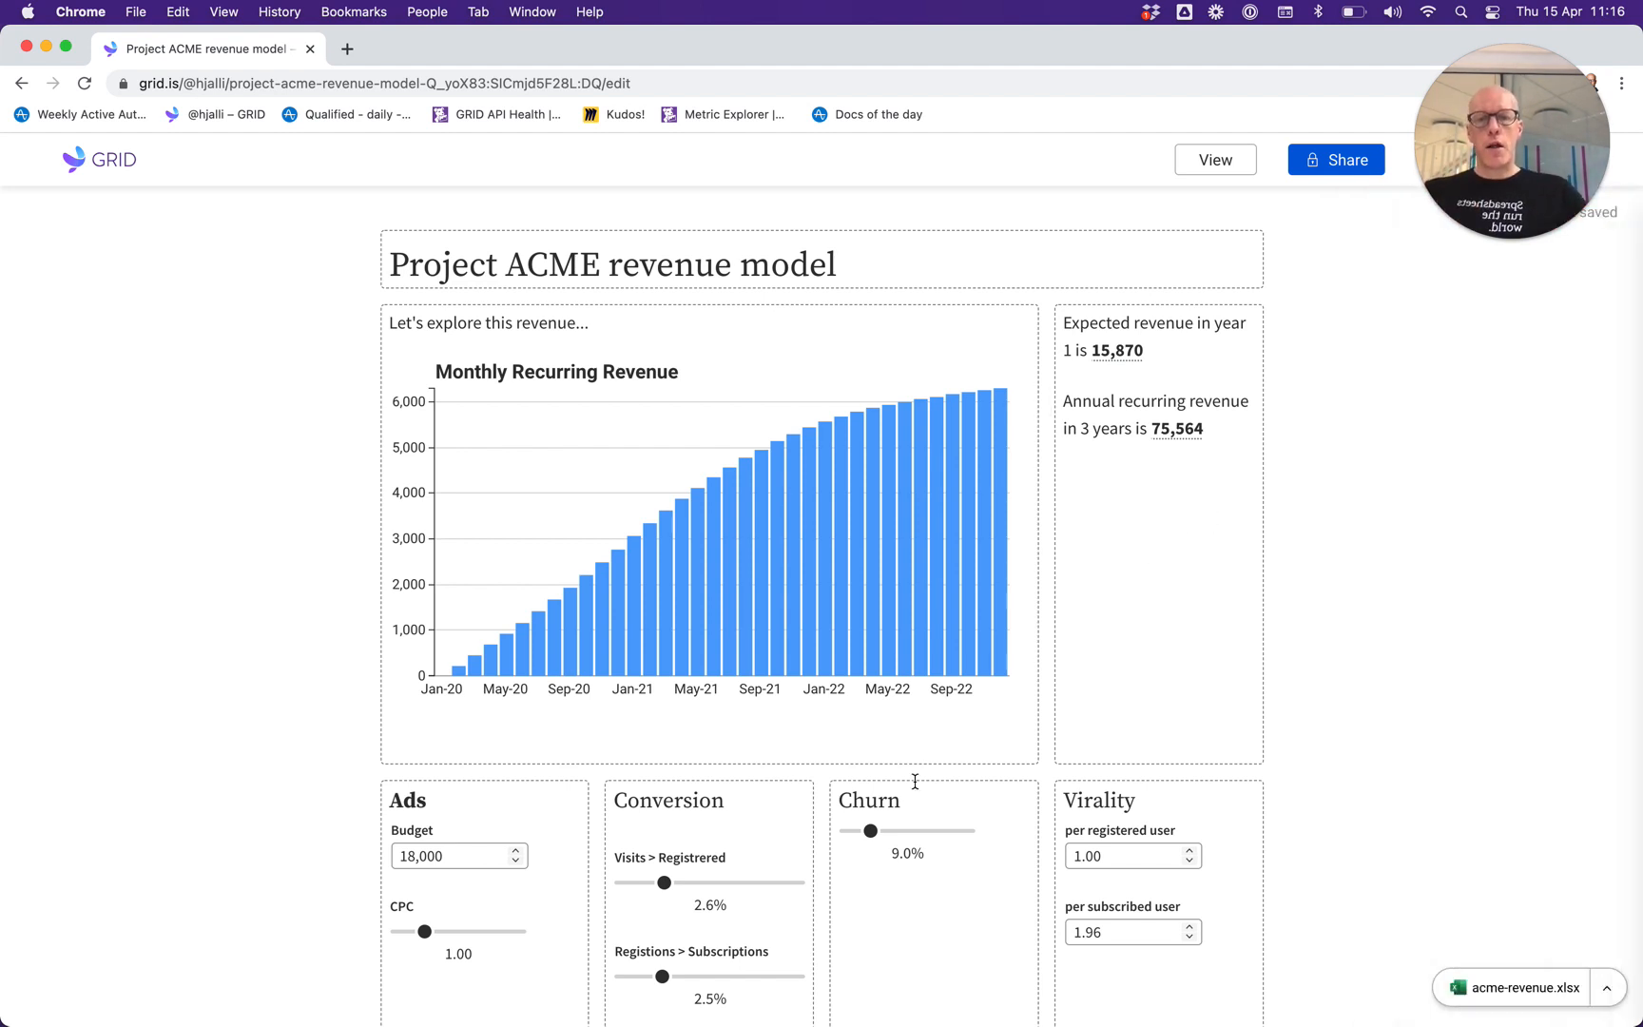
Set the Visits > Registrered conversion to 1.7% and start a new paragraph below the annual recurring revenue sentence.
{"action": "left_click", "coordinate": [670, 887]}
{"action": "mouse_move", "coordinate": [669, 886]}
{"action": "left_mouse_down"}
{"action": "mouse_move", "coordinate": [632, 887]}
{"action": "mouse_move", "coordinate": [651, 885]}
{"action": "left_mouse_up"}
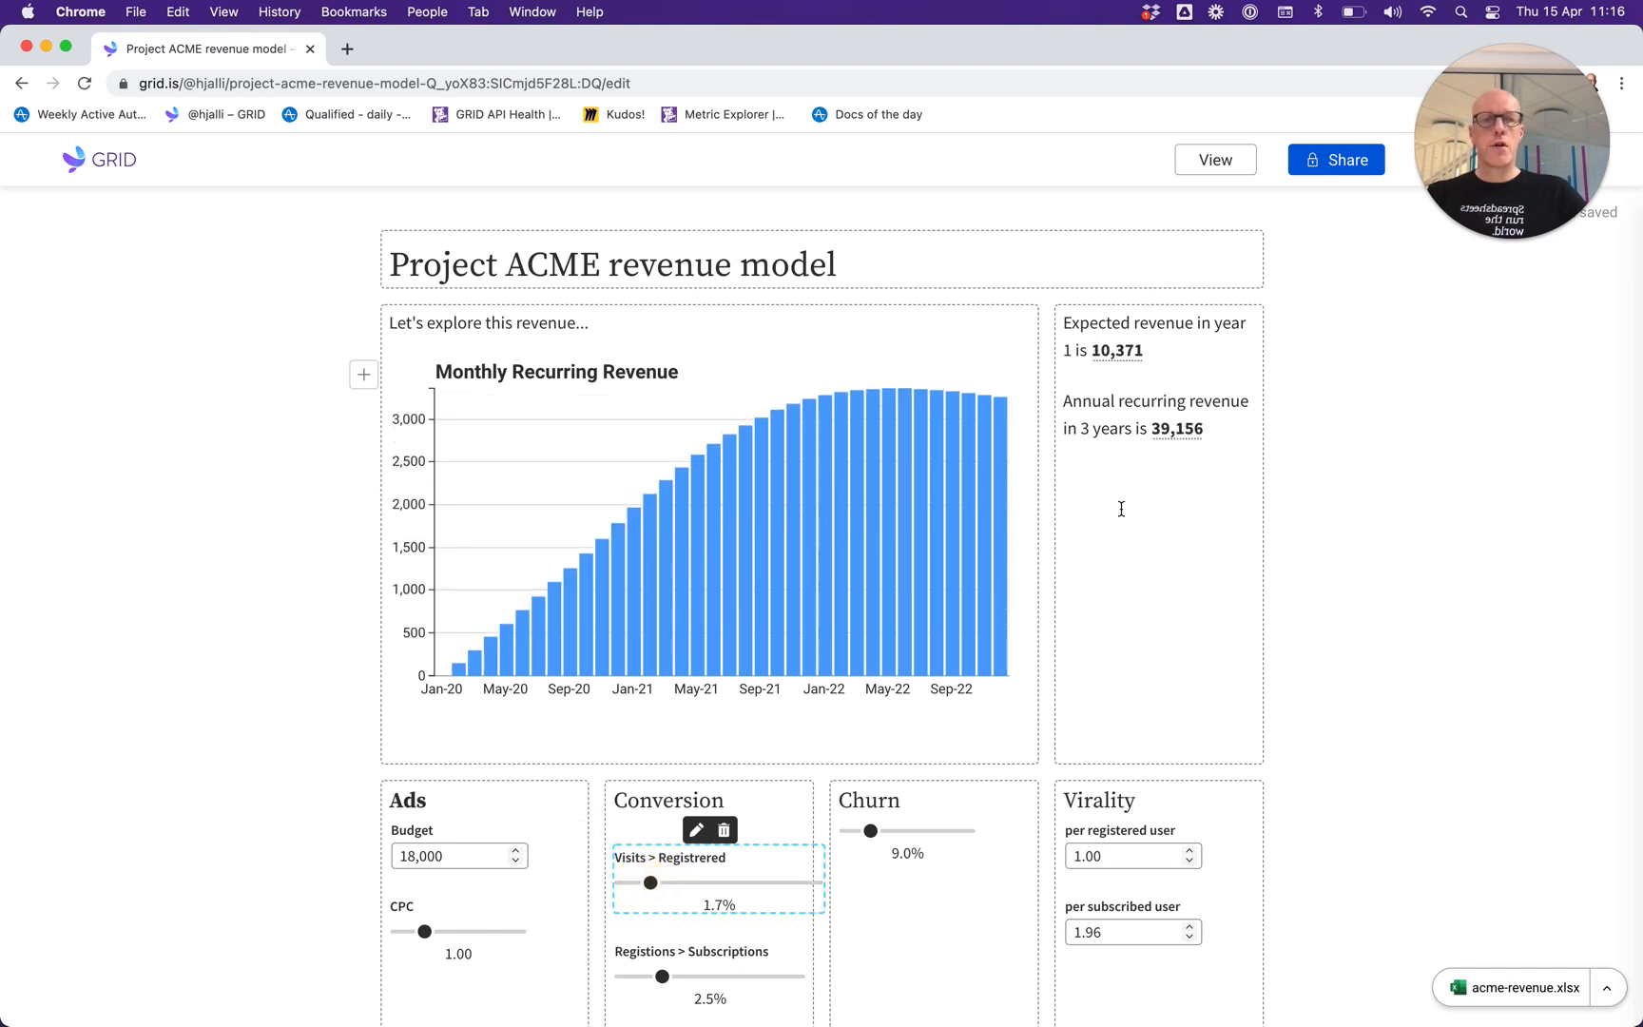
{"action": "left_click", "coordinate": [1237, 480]}
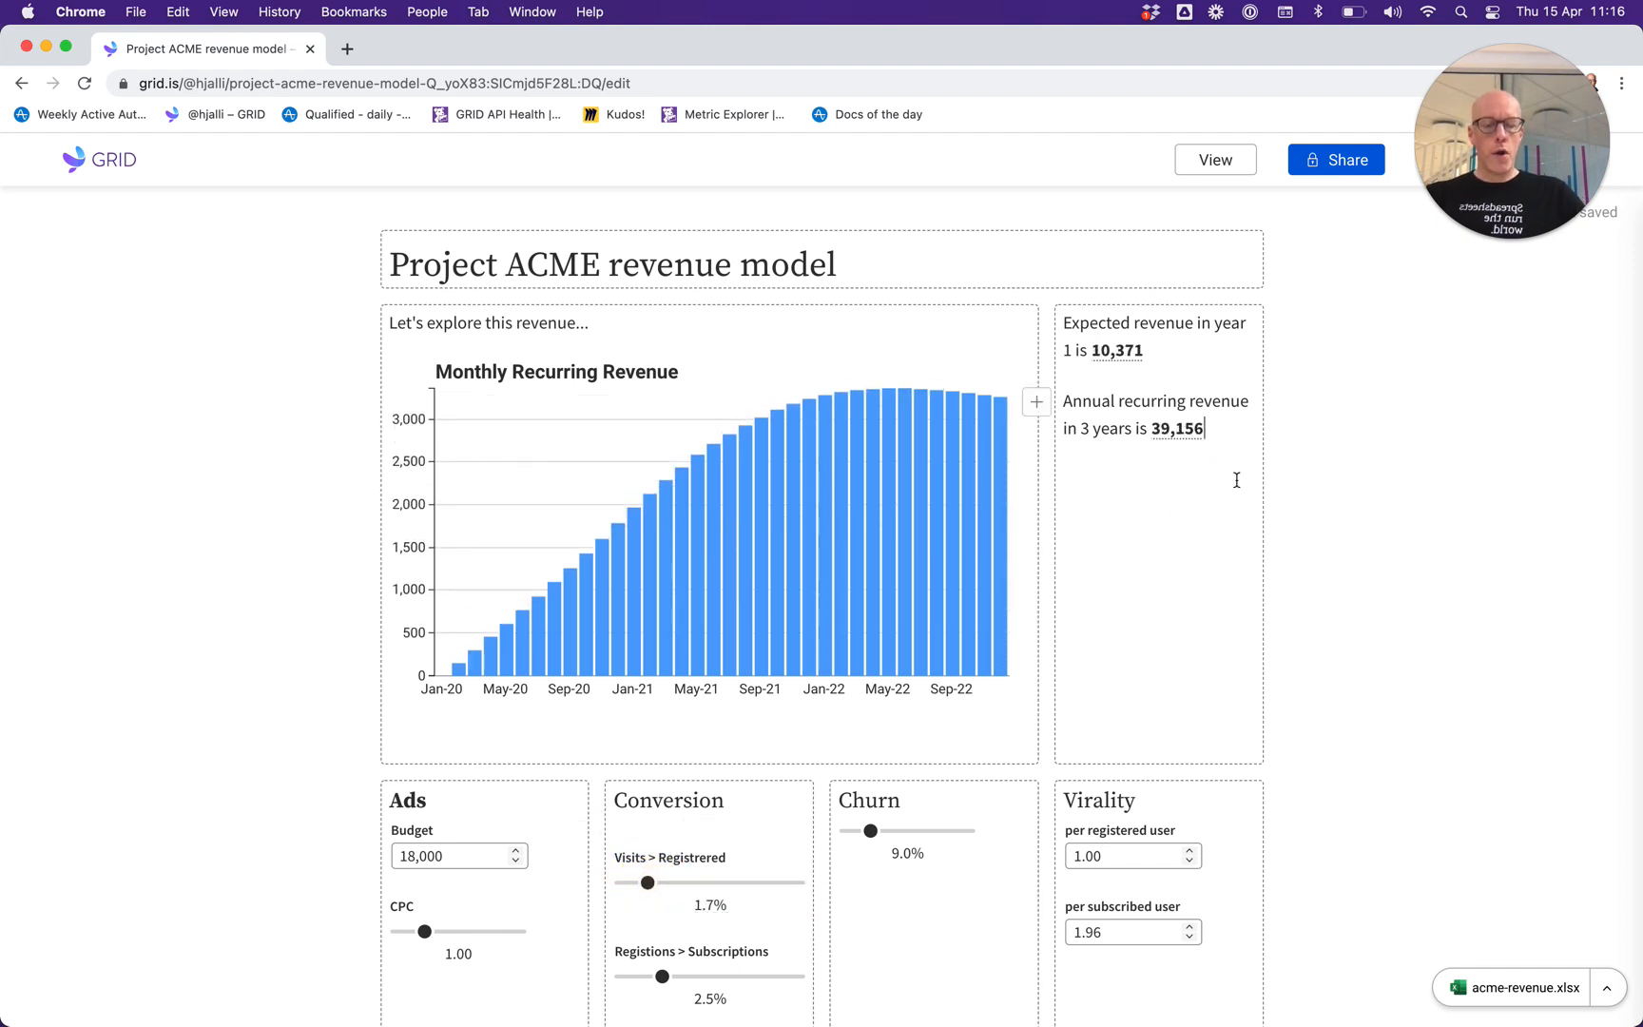
{"action": "key", "text": "Return"}
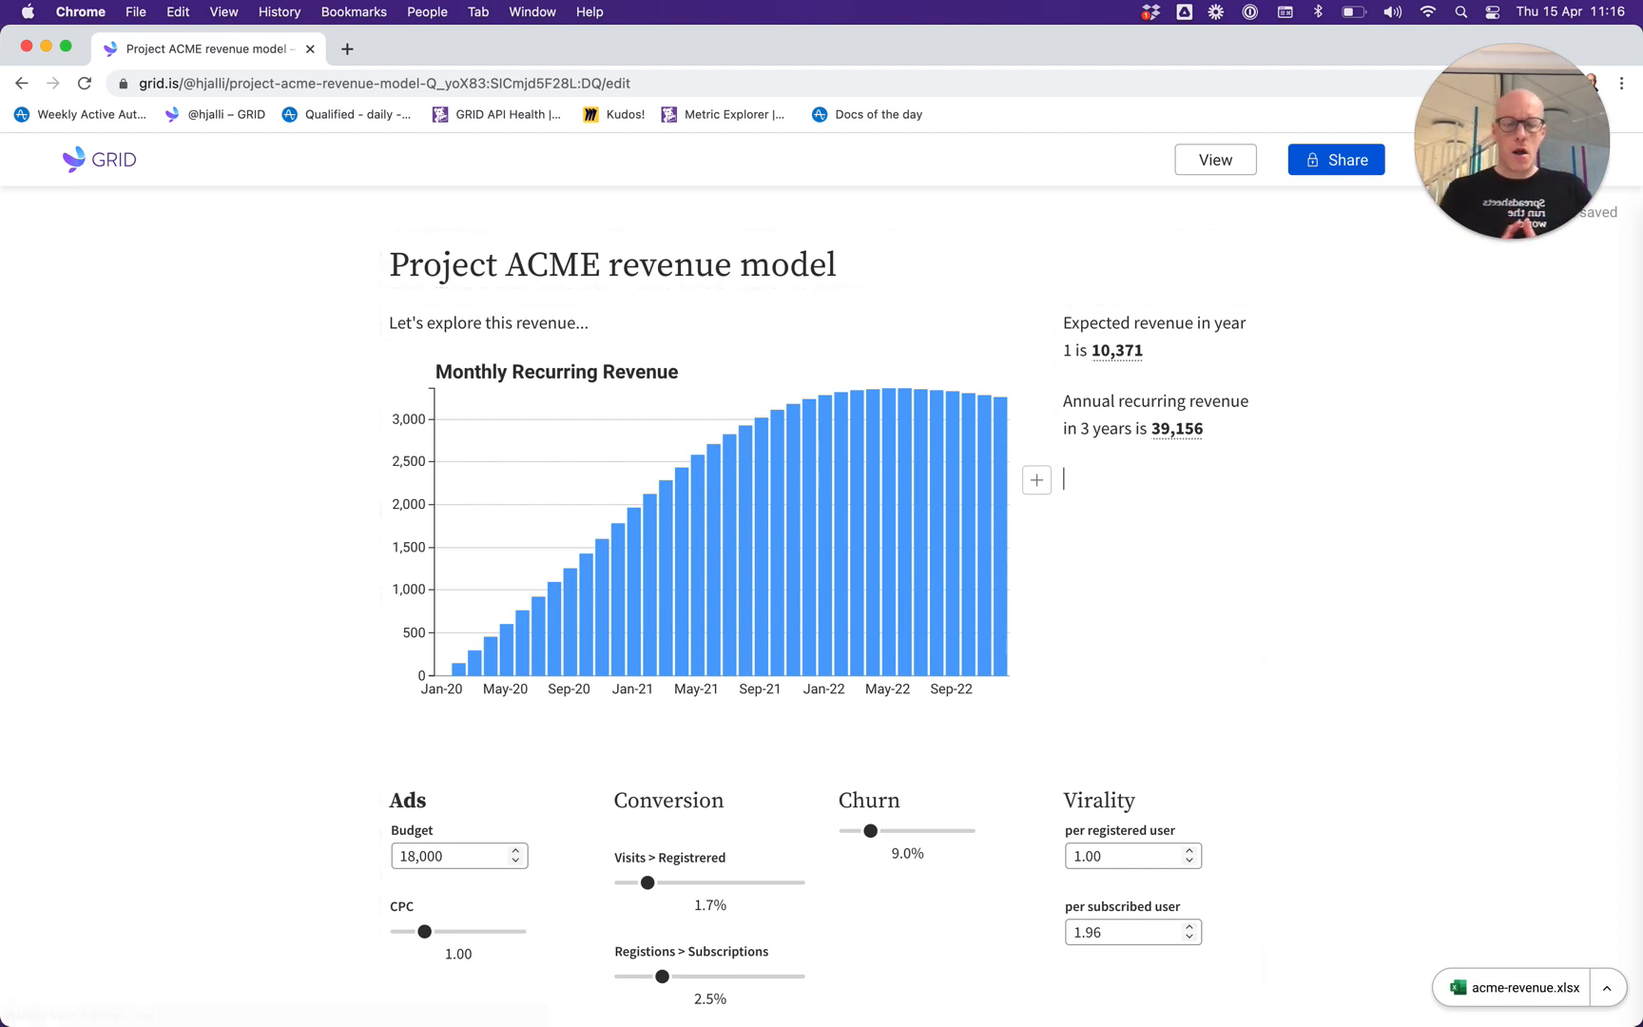
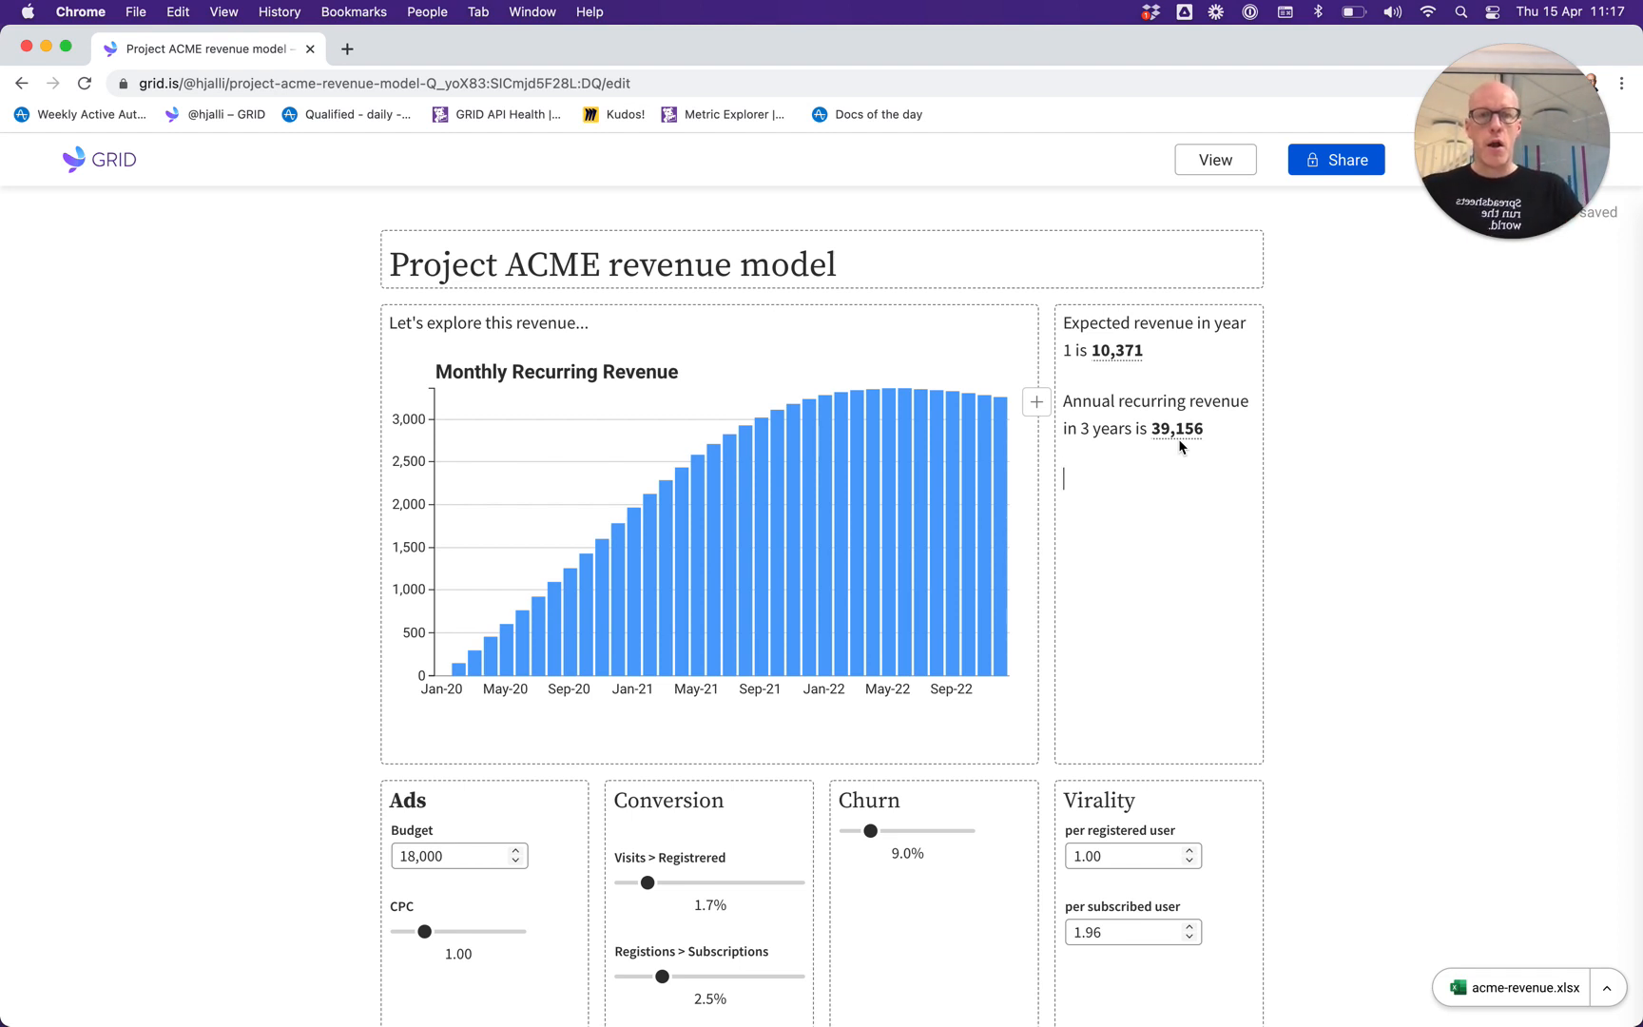
Copy SUM(C39:N39) from the year 1 revenue figure's formula and begin the new paragraph with "Which is".
{"action": "left_click", "coordinate": [1122, 353]}
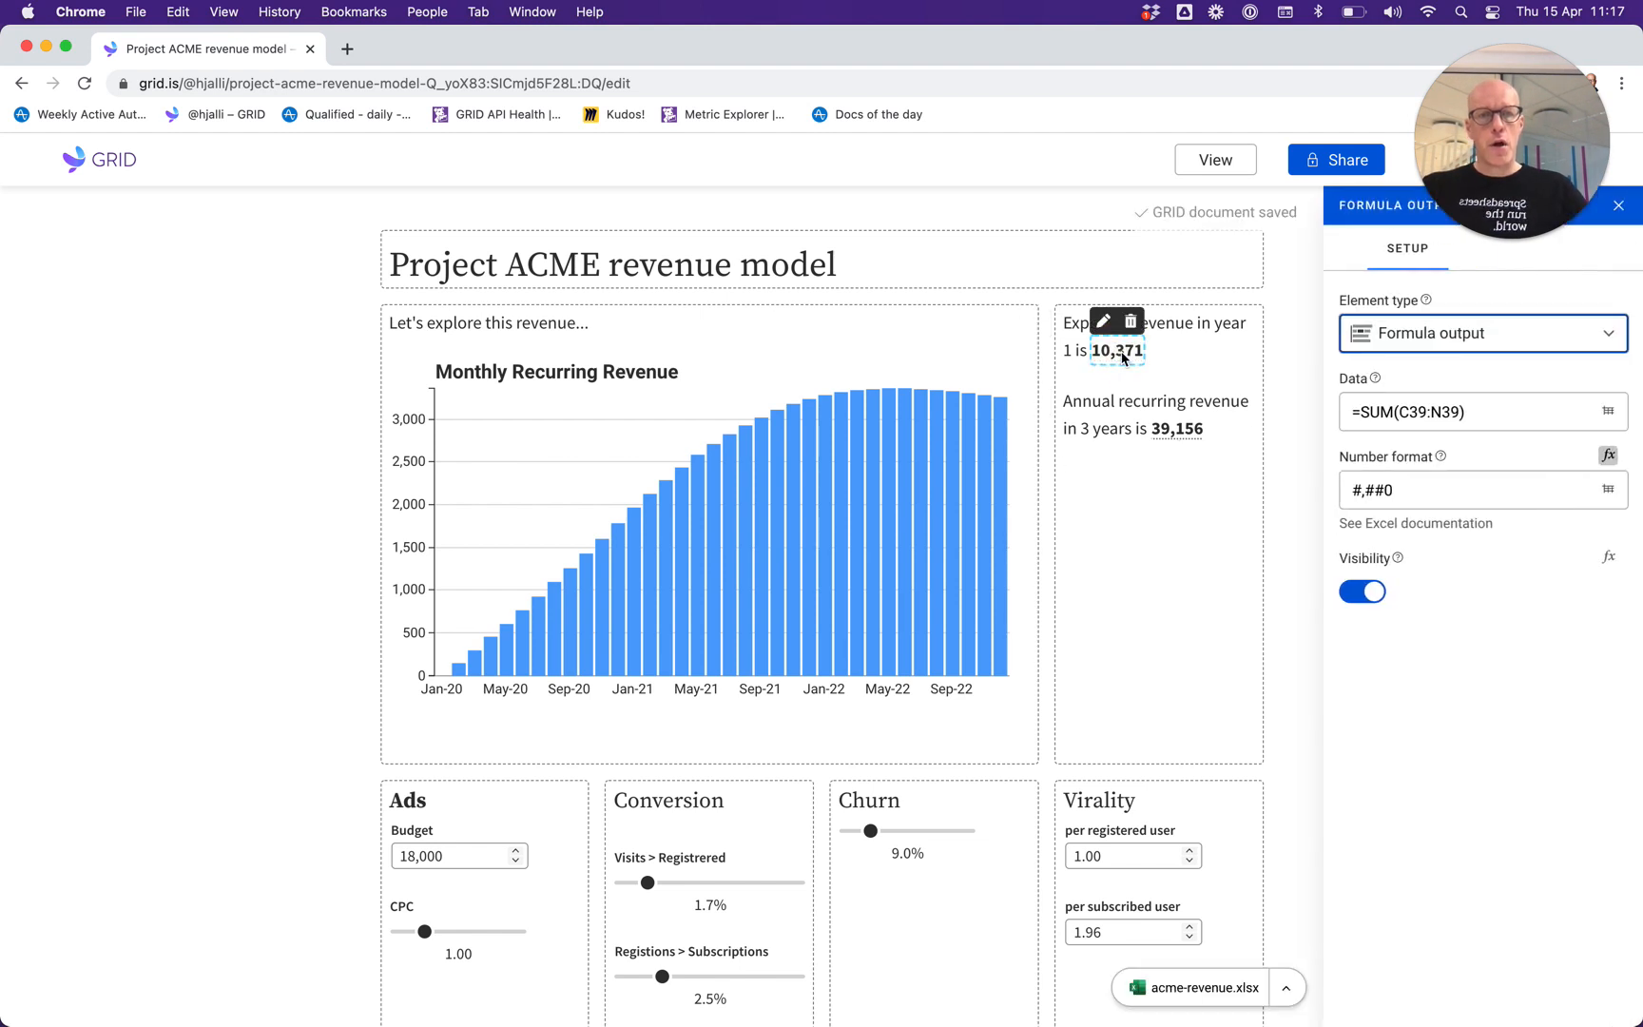
{"action": "left_click_drag", "start_coordinate": [1358, 412], "coordinate": [1465, 412]}
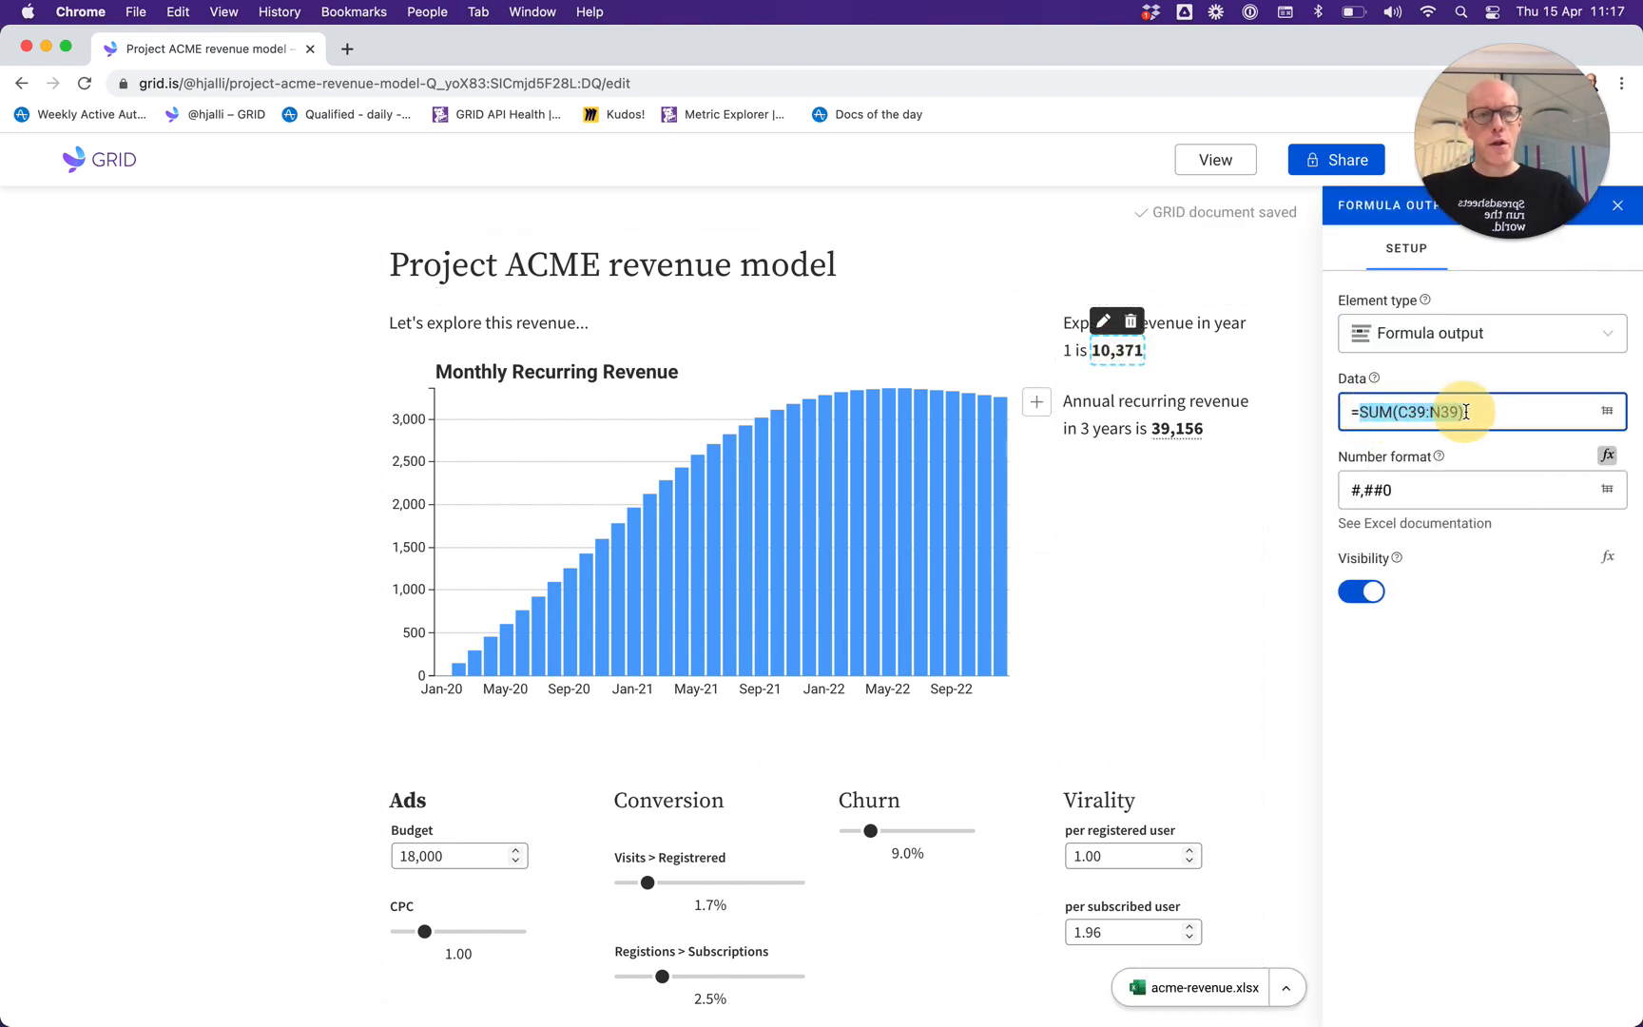
{"action": "left_click", "coordinate": [1106, 476]}
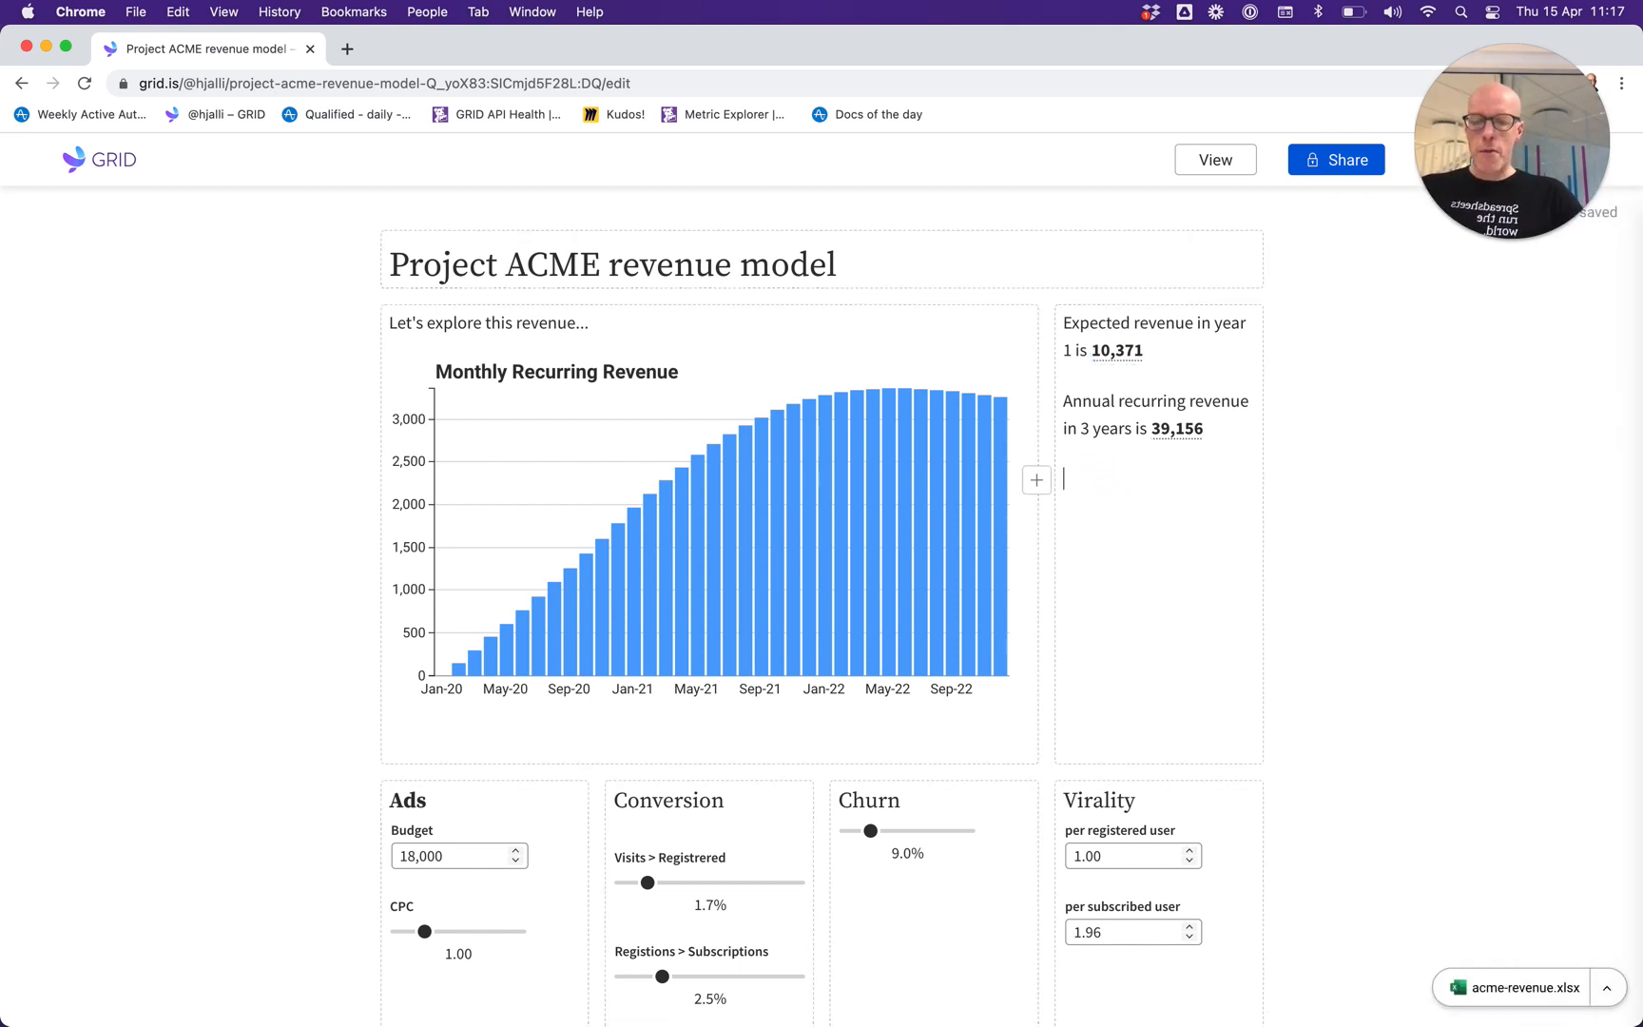
{"action": "type", "text": "Which "}
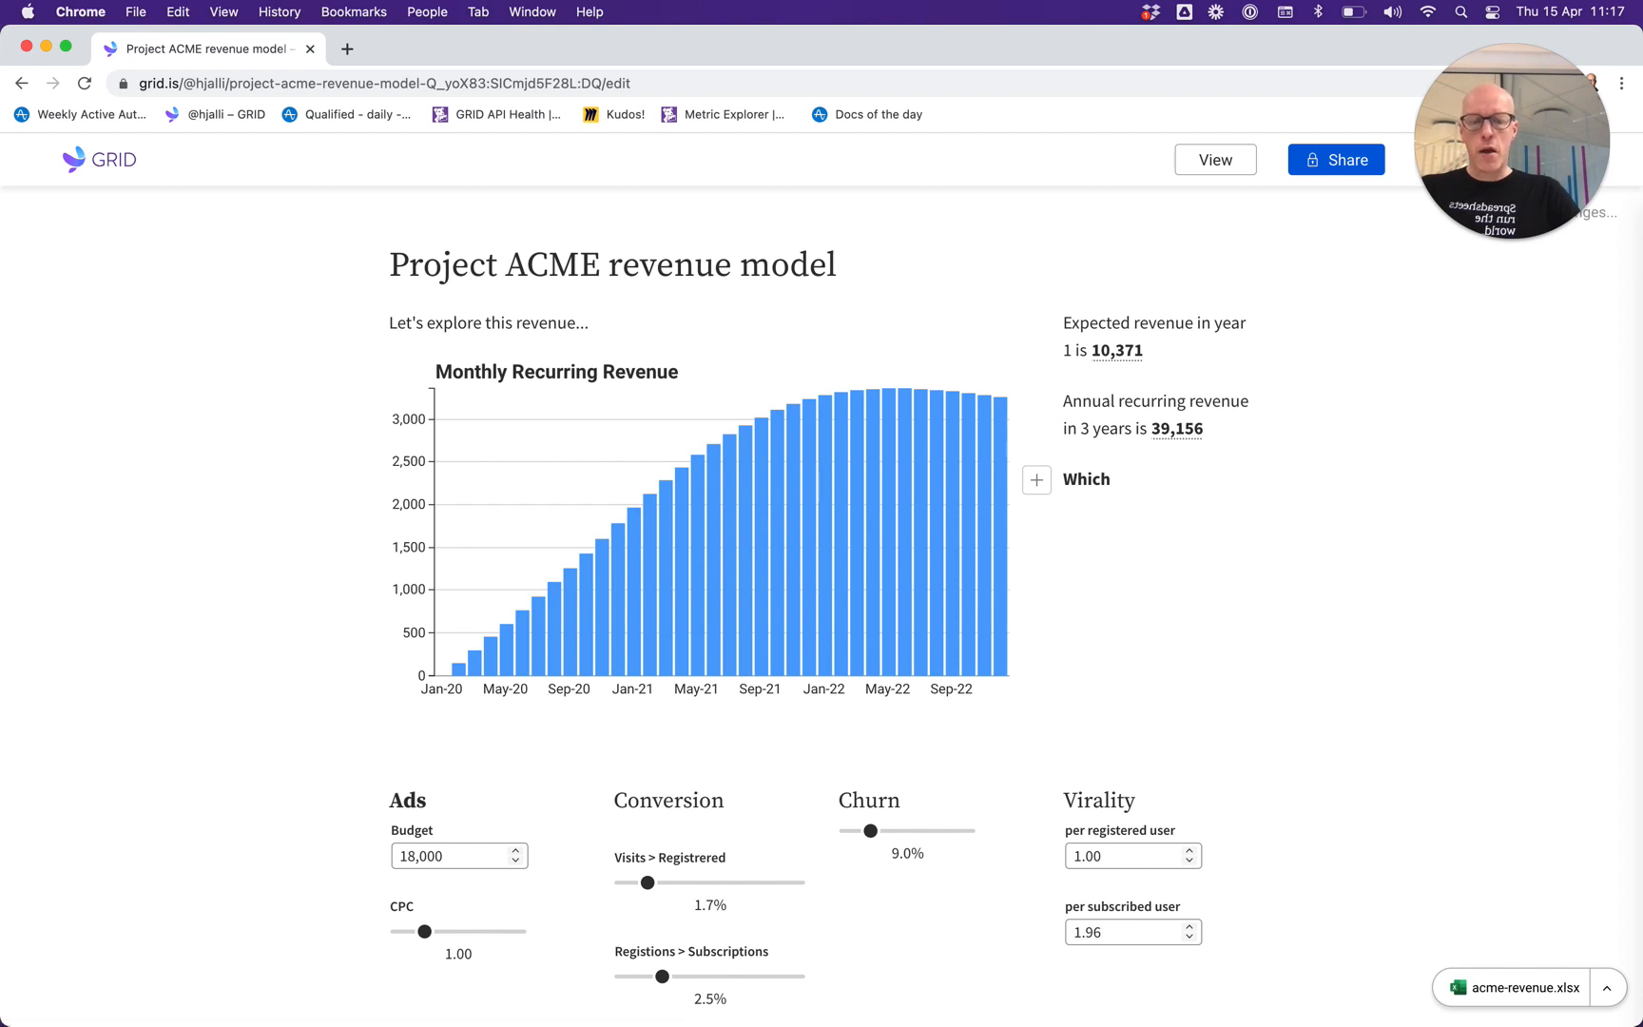
{"action": "type", "text": "is "}
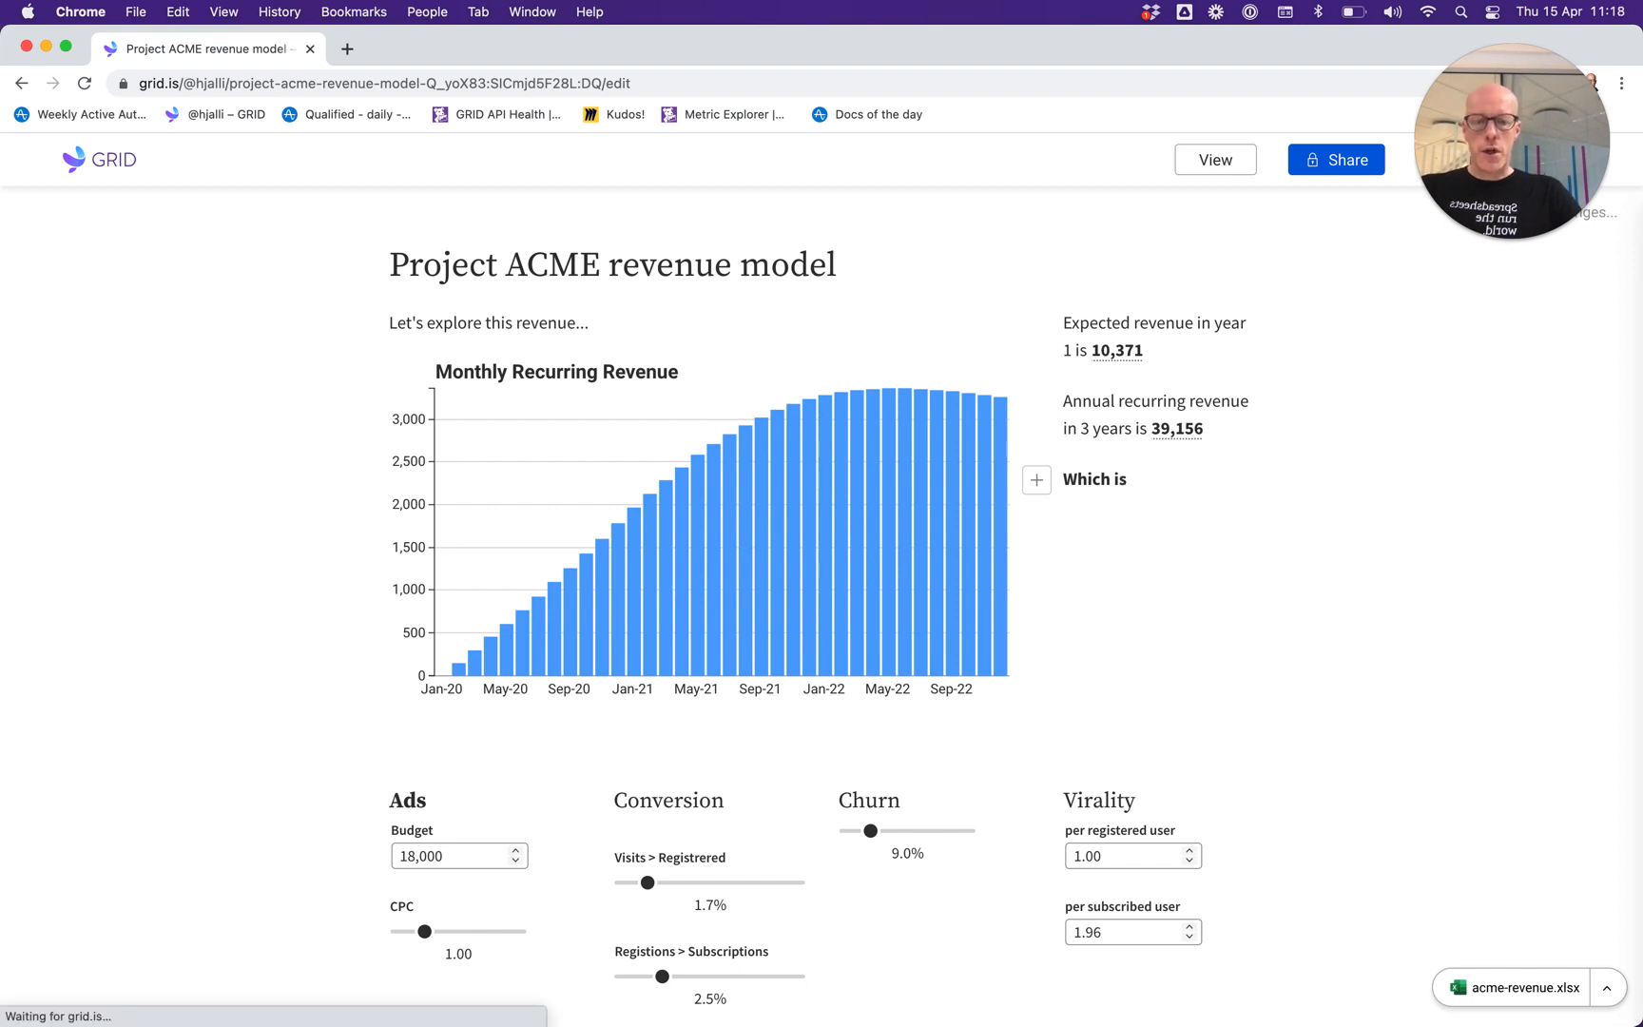
Insert the inline formula =IF(SUM(C39:N39)>20000,"great","awful") after "Which is" and give those words regular weight.
{"action": "type", "text": "="}
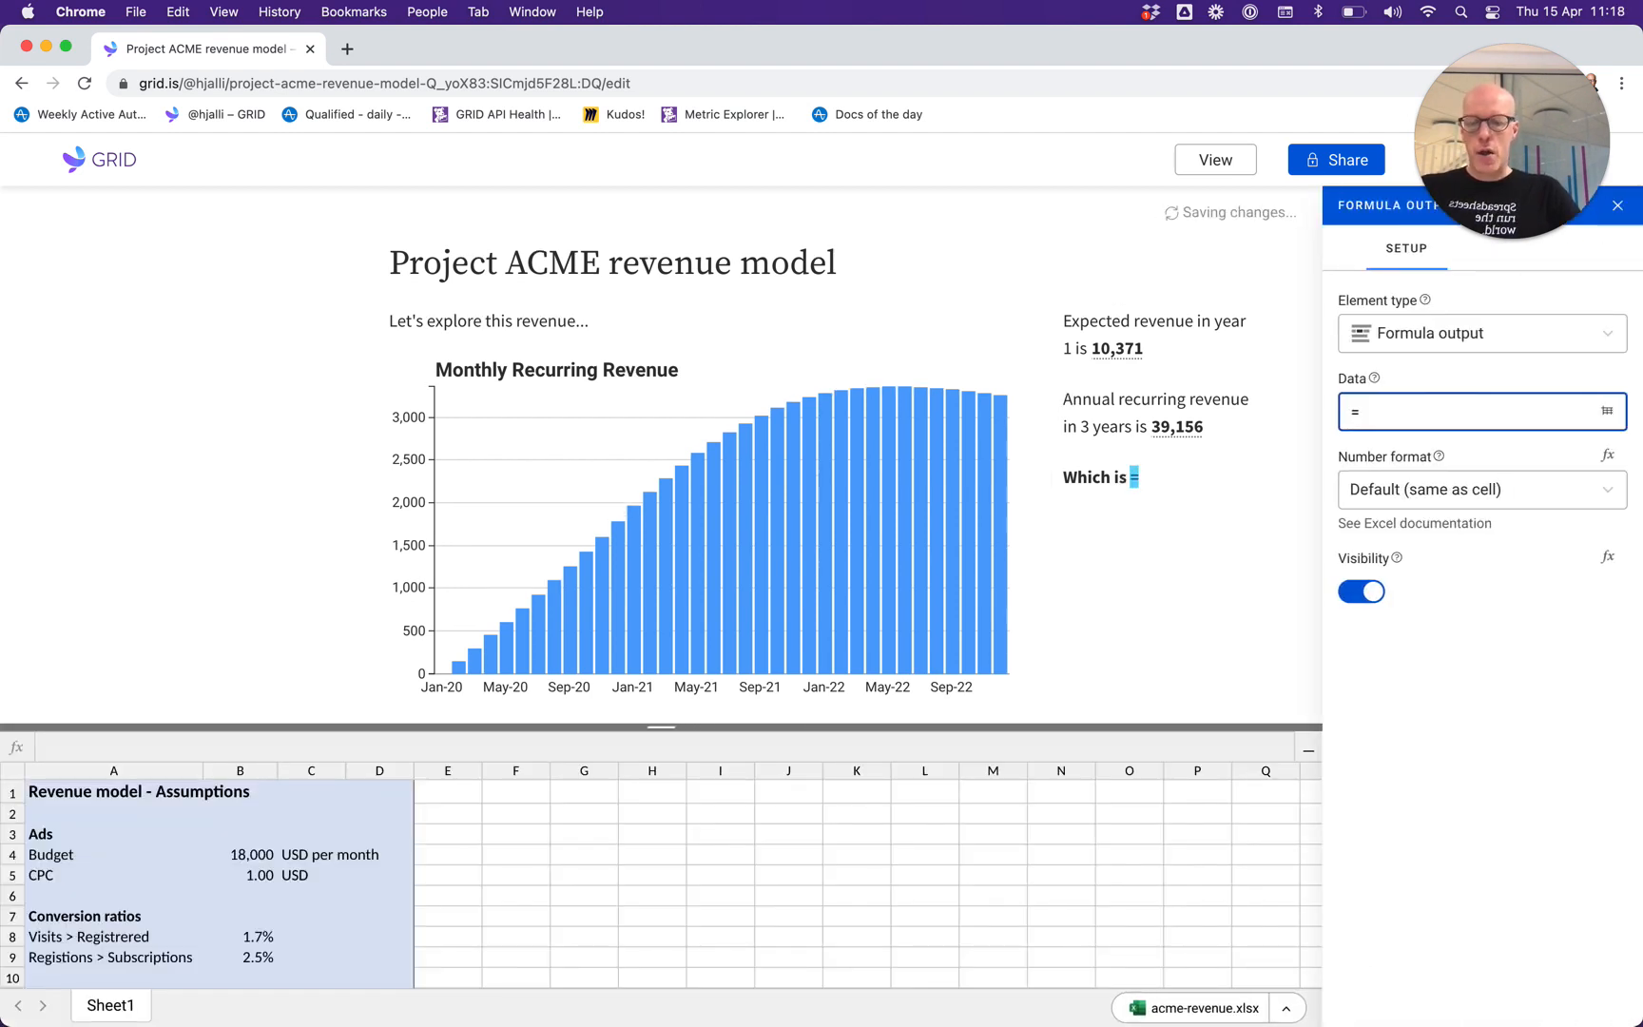
{"action": "type", "text": "IF(SUM(C39:N39)"}
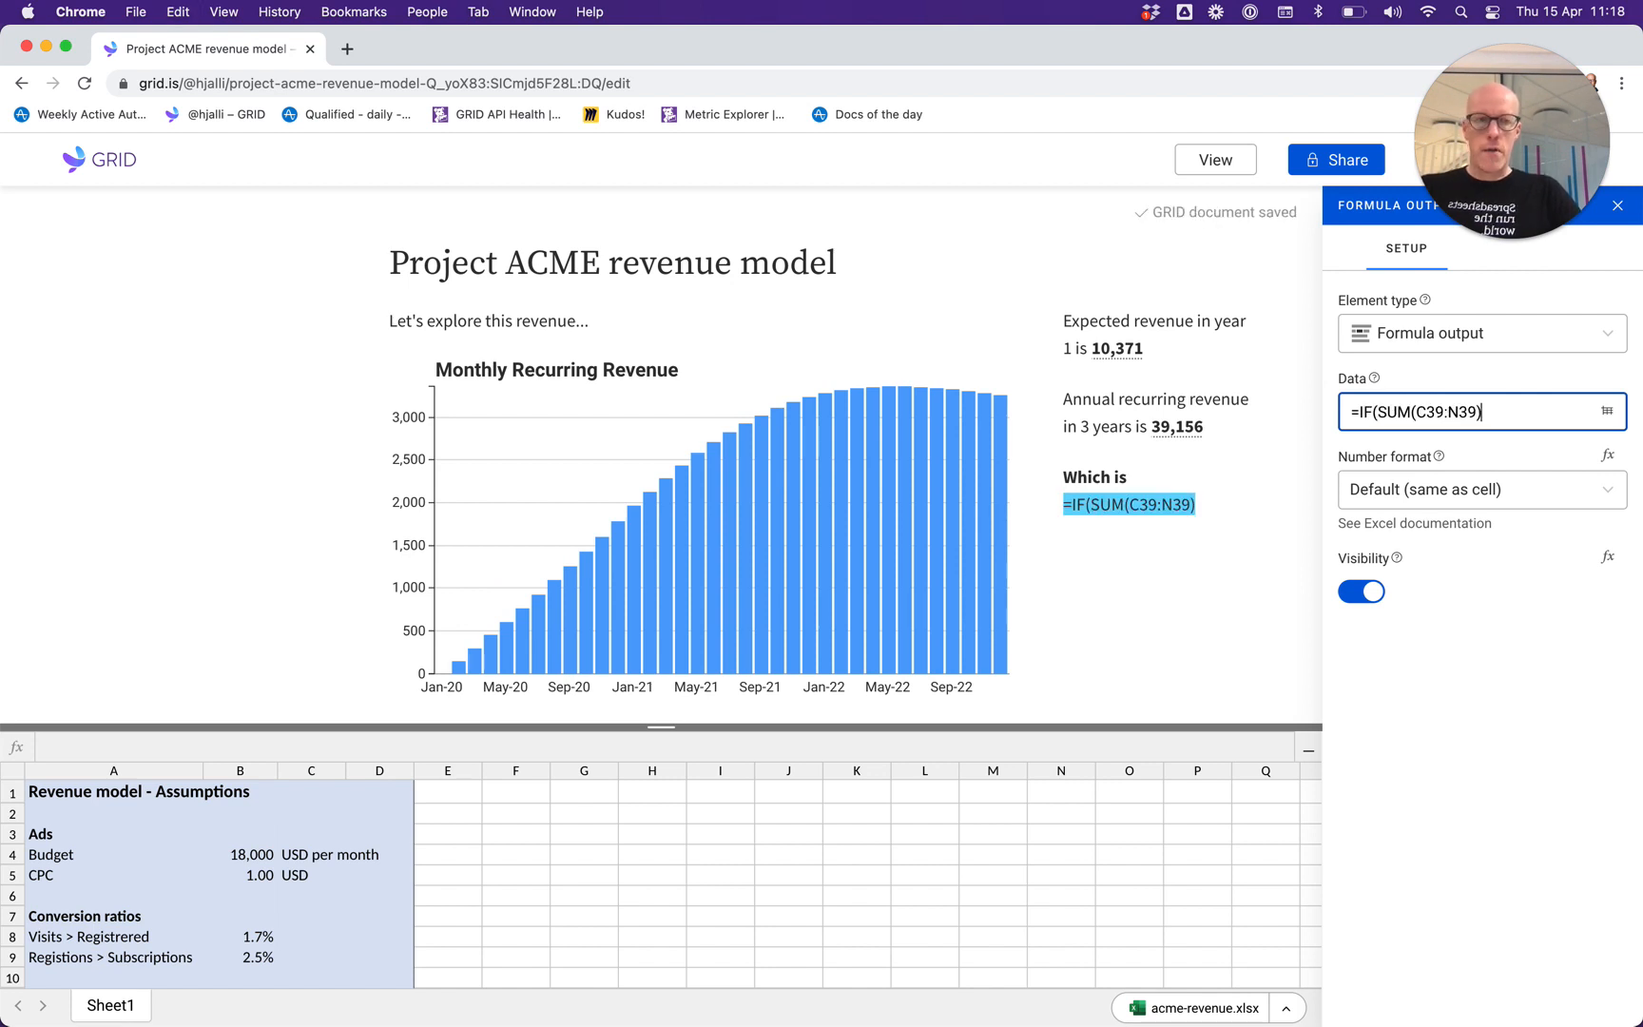
{"action": "type", "text": ">2"}
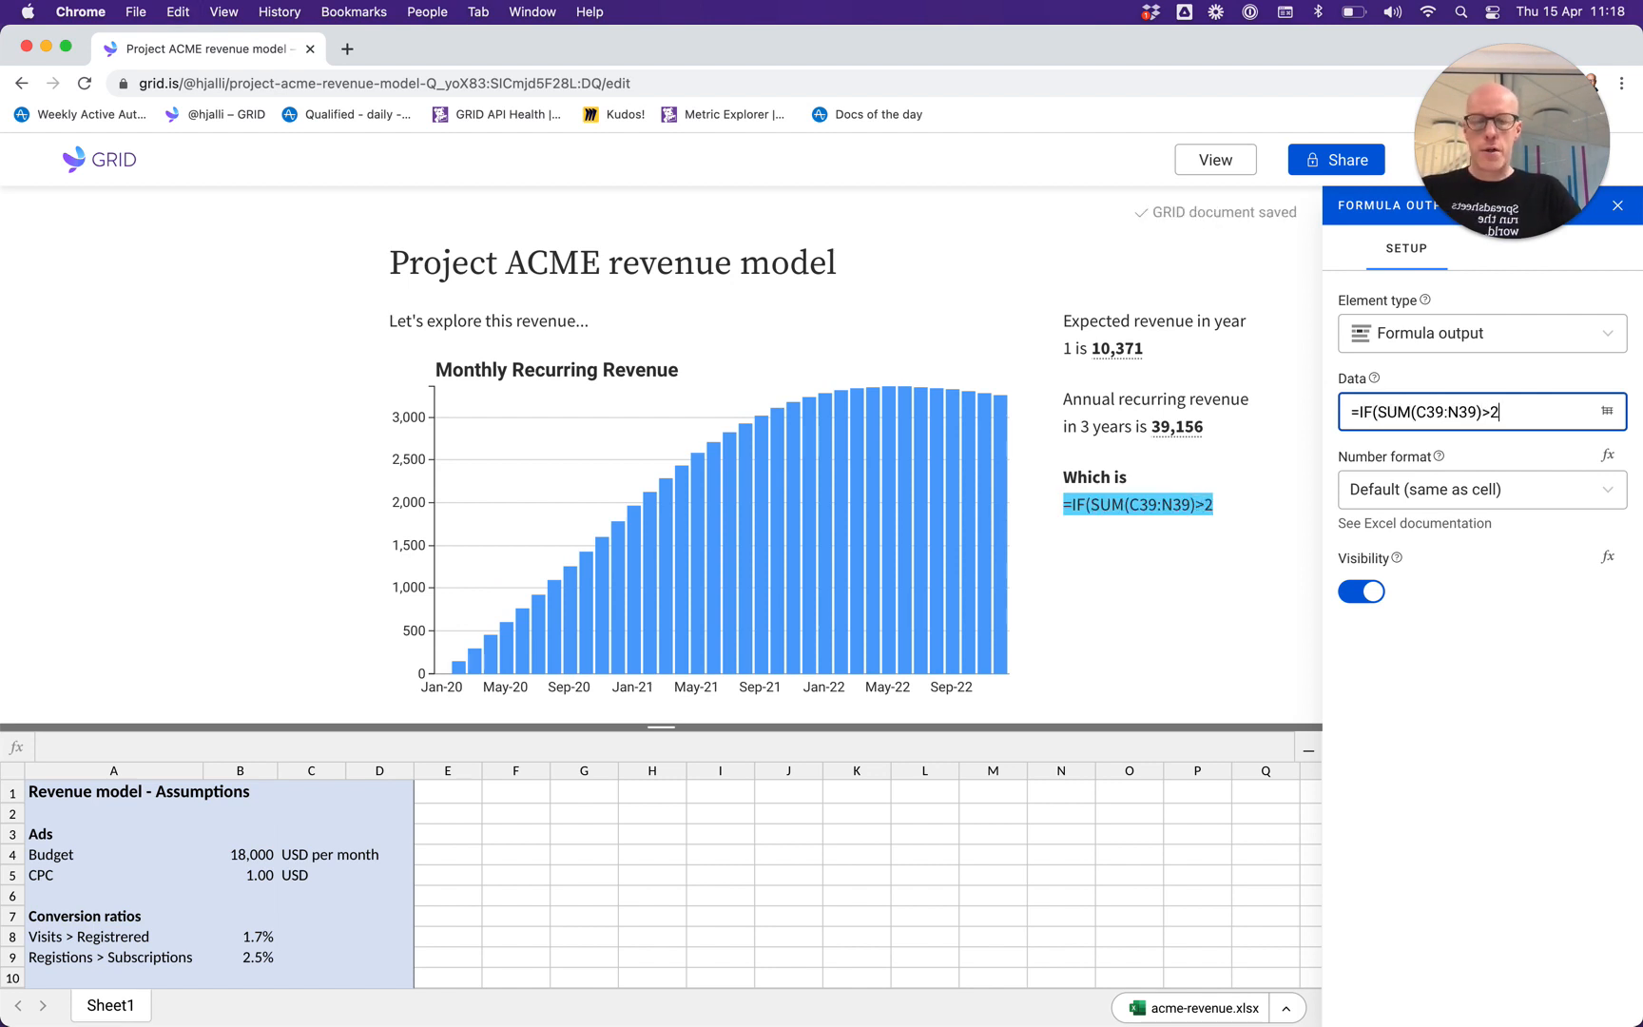
{"action": "type", "text": "0000,\"great\""}
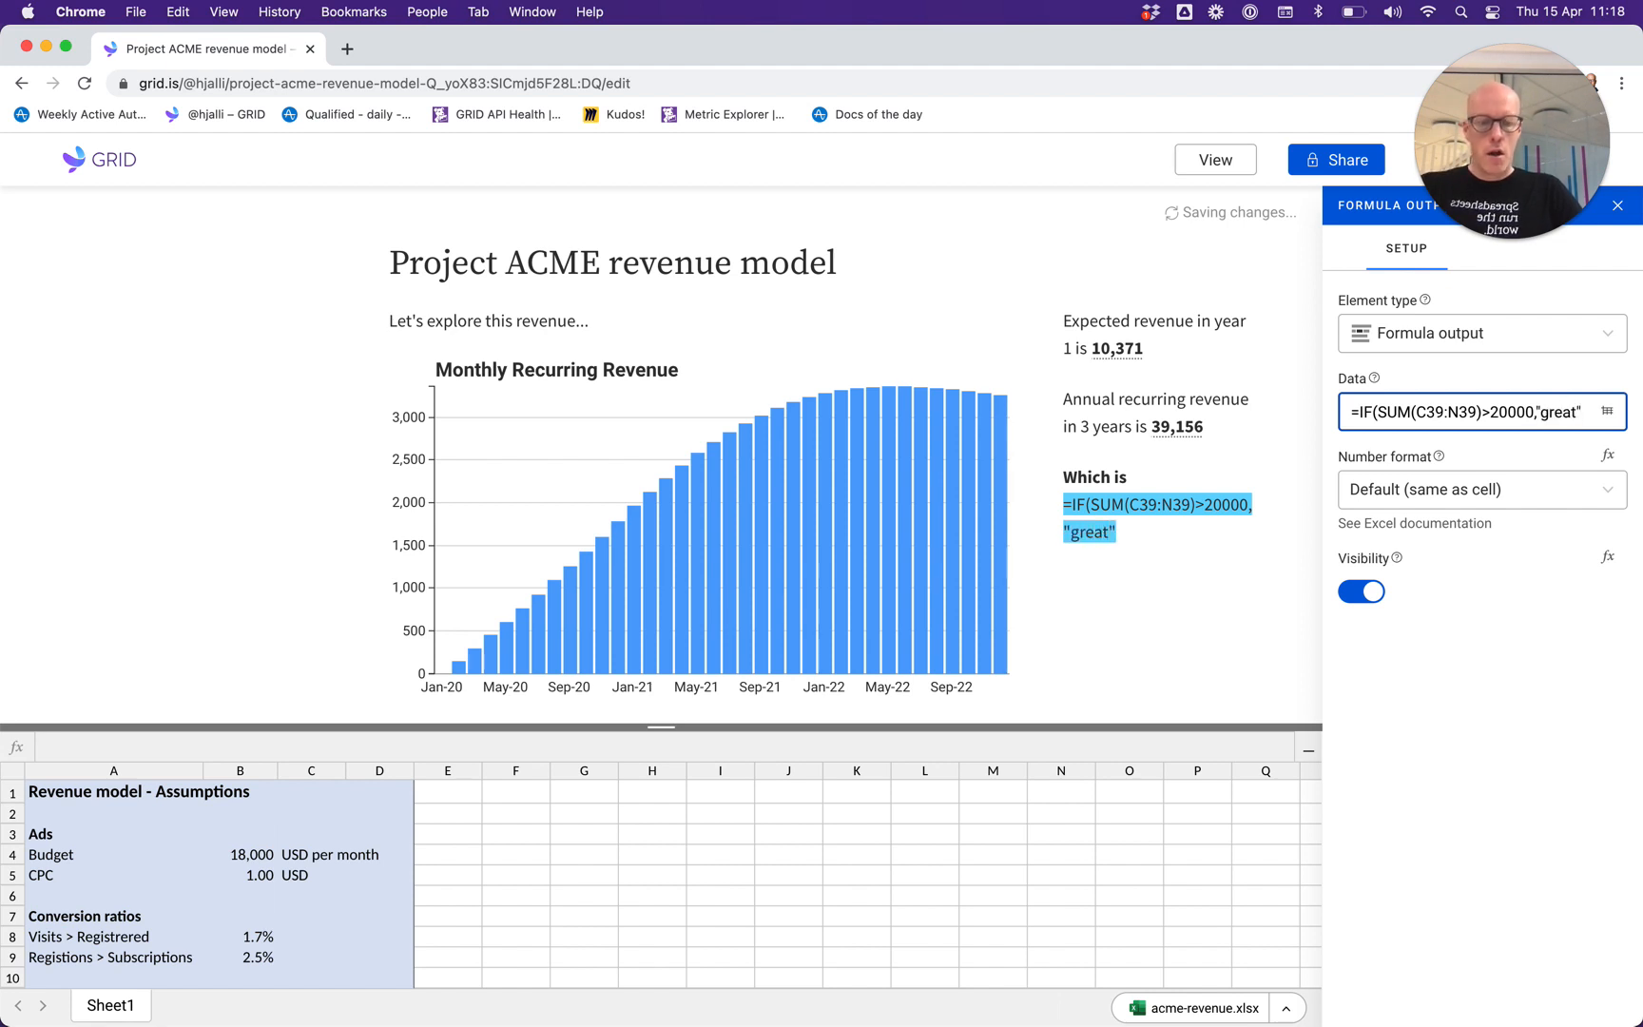
{"action": "type", "text": ",\"awful\""}
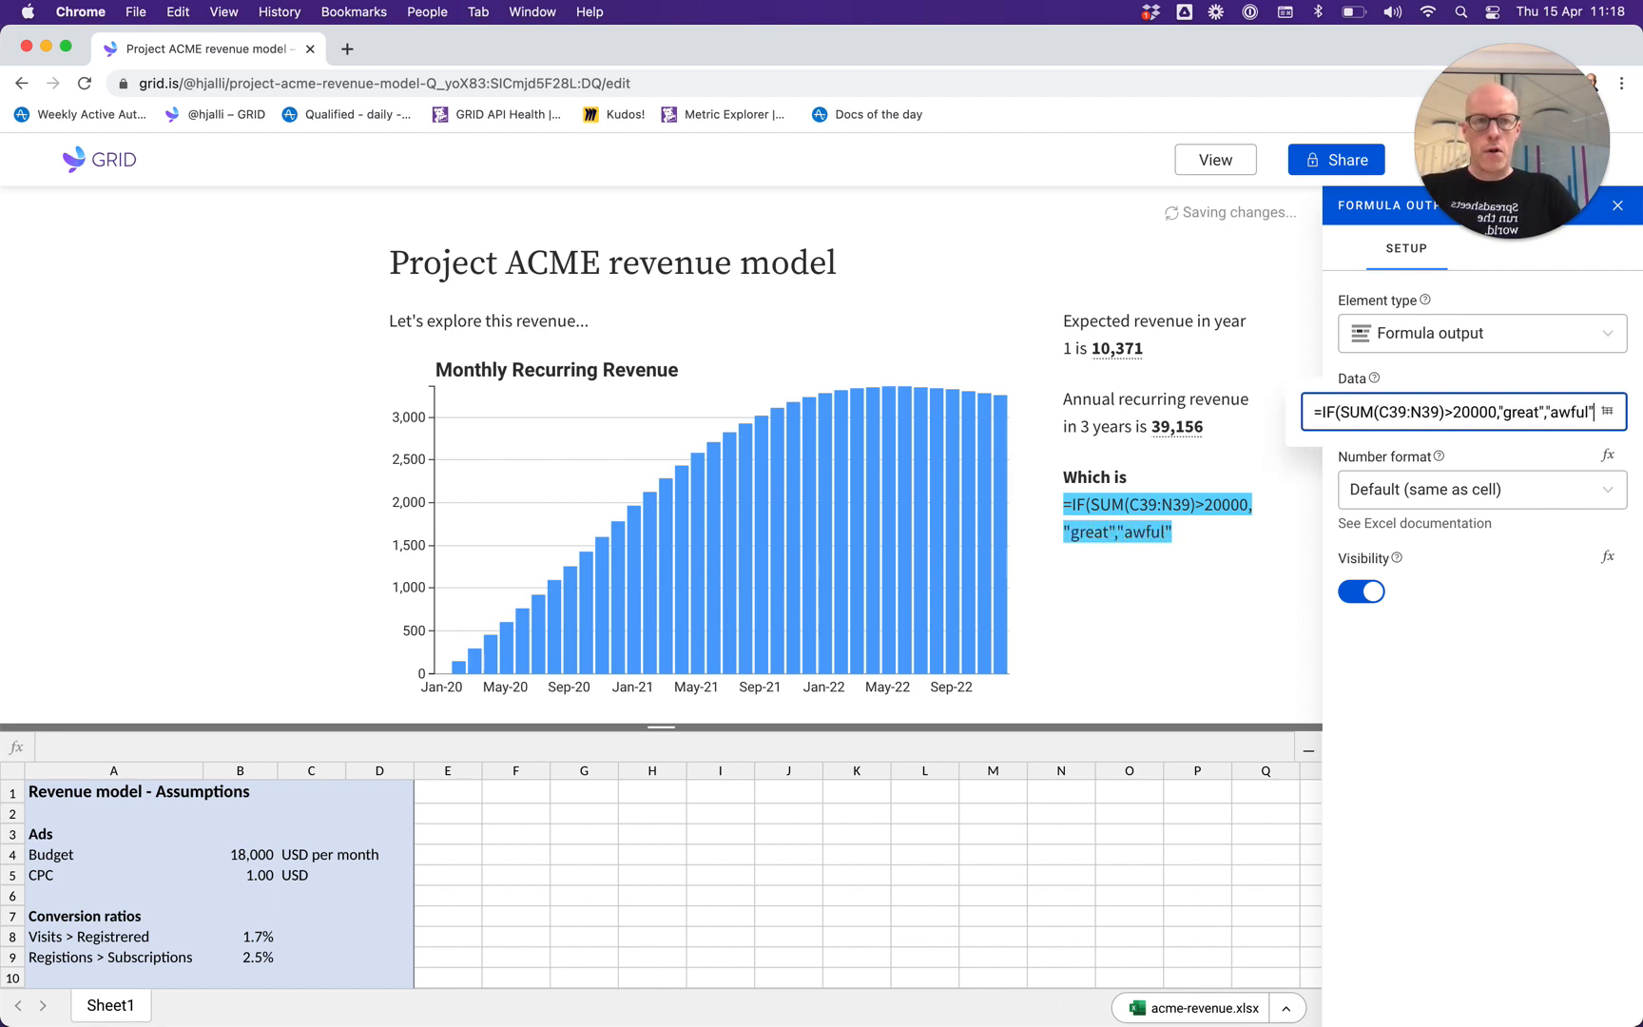
{"action": "type", "text": ")"}
{"action": "key", "text": "Return"}
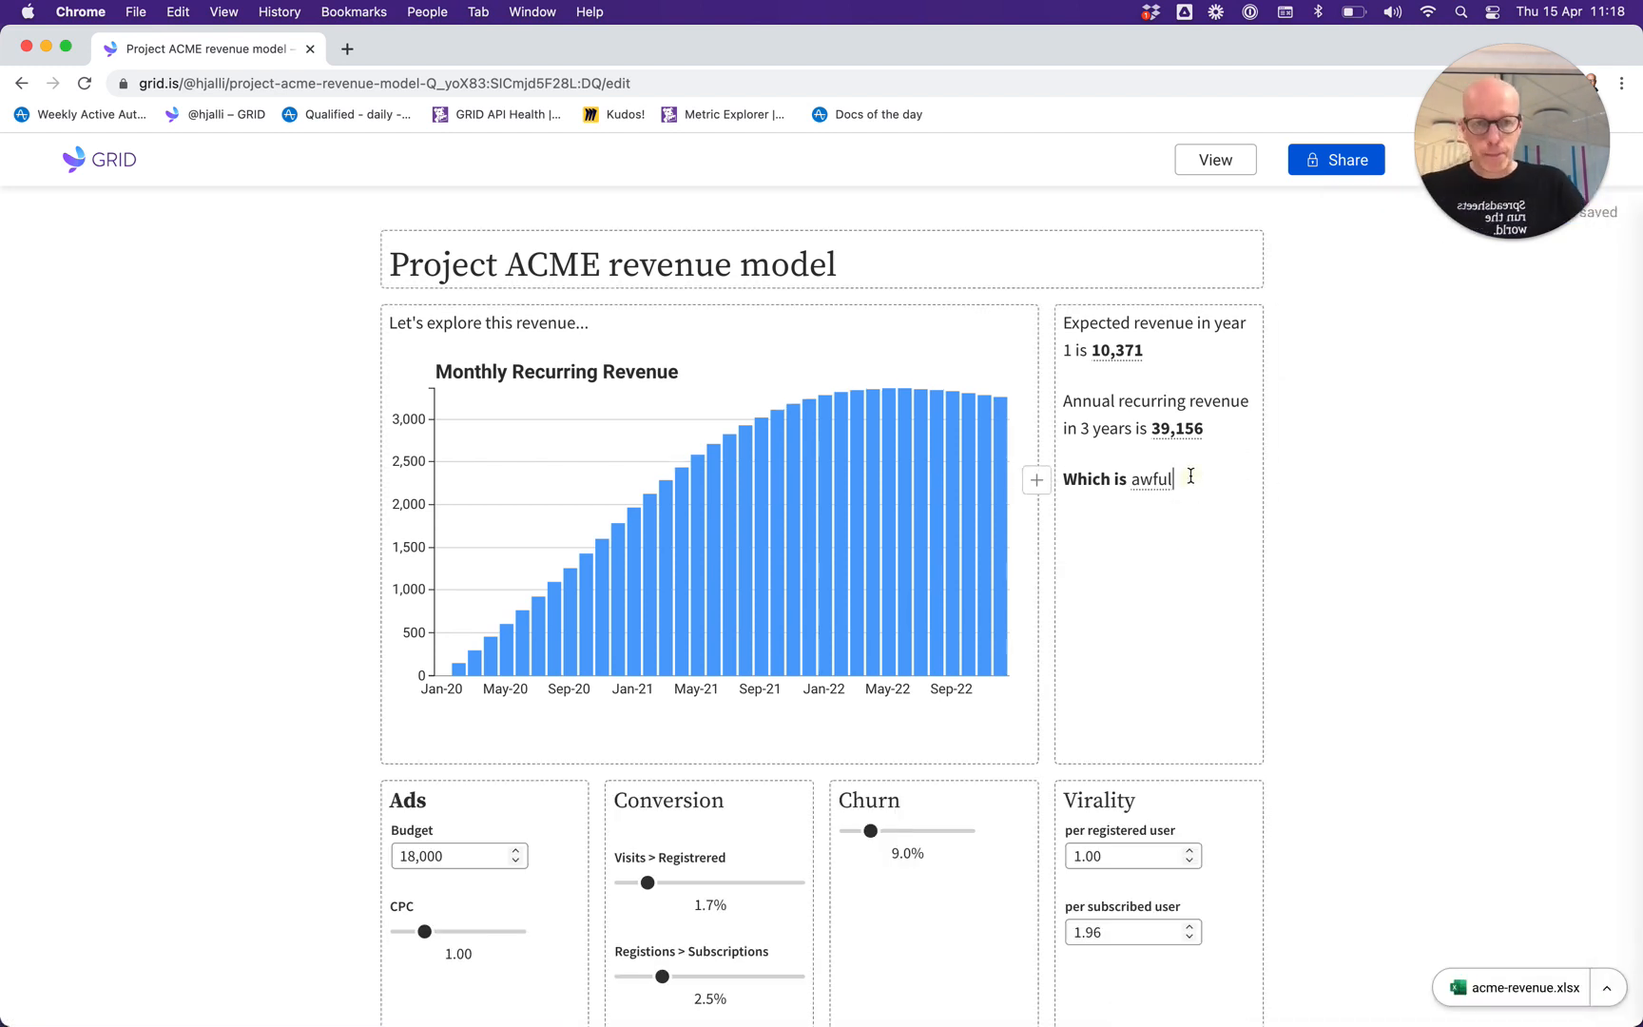
{"action": "left_click_drag", "start_coordinate": [1179, 477], "coordinate": [1126, 479]}
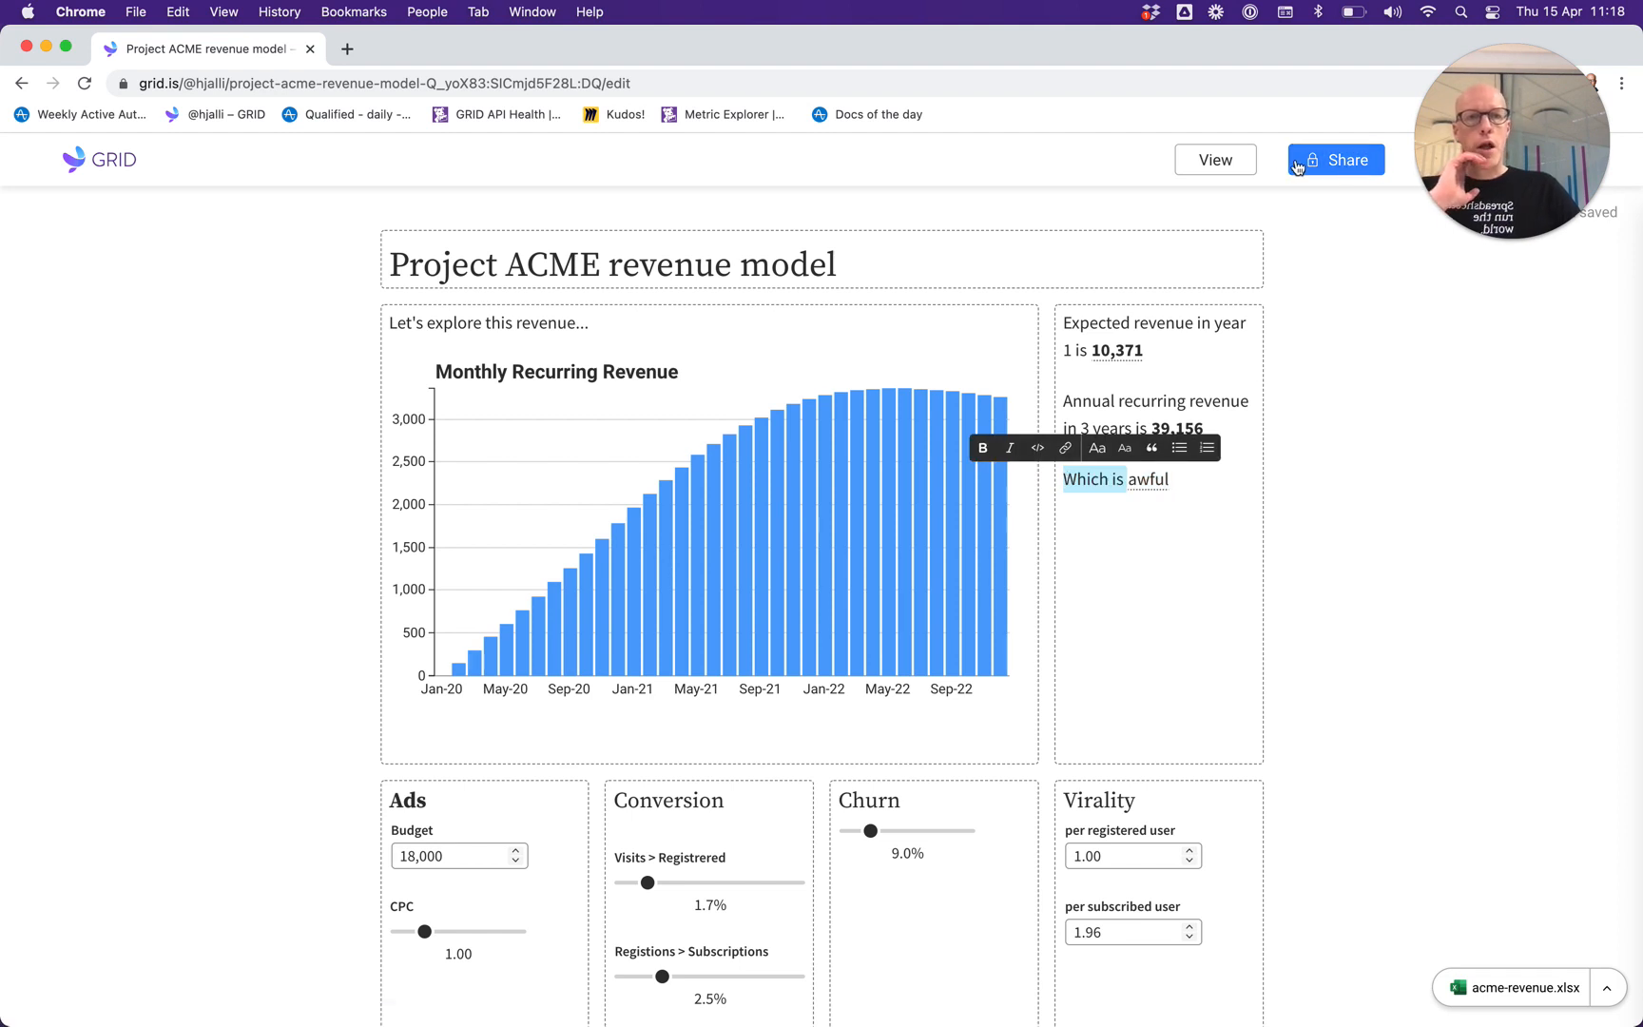
Show the document in reader view and raise the Visits > Registrered conversion to 4.2%.
{"action": "left_click", "coordinate": [1237, 160]}
{"action": "scroll", "coordinate": [1180, 672], "scroll_direction": "down", "scroll_amount": 3}
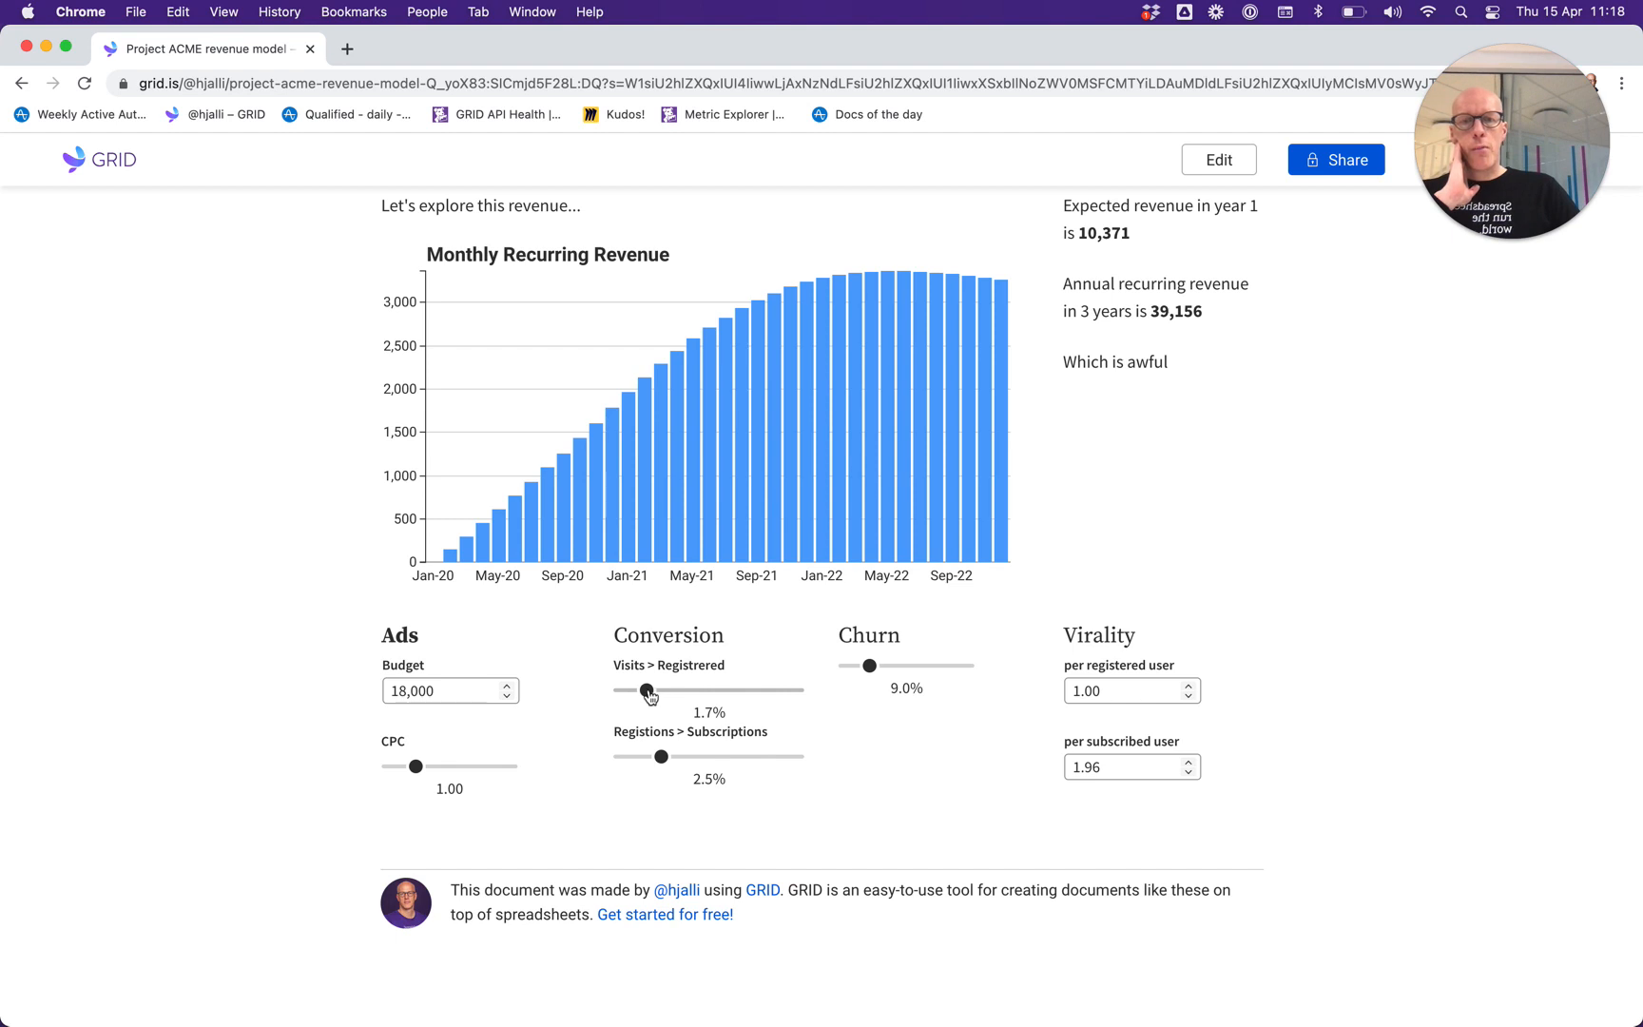
{"action": "left_click_drag", "start_coordinate": [658, 695], "coordinate": [694, 695]}
{"action": "scroll", "coordinate": [1194, 398], "scroll_direction": "up", "scroll_amount": 3}
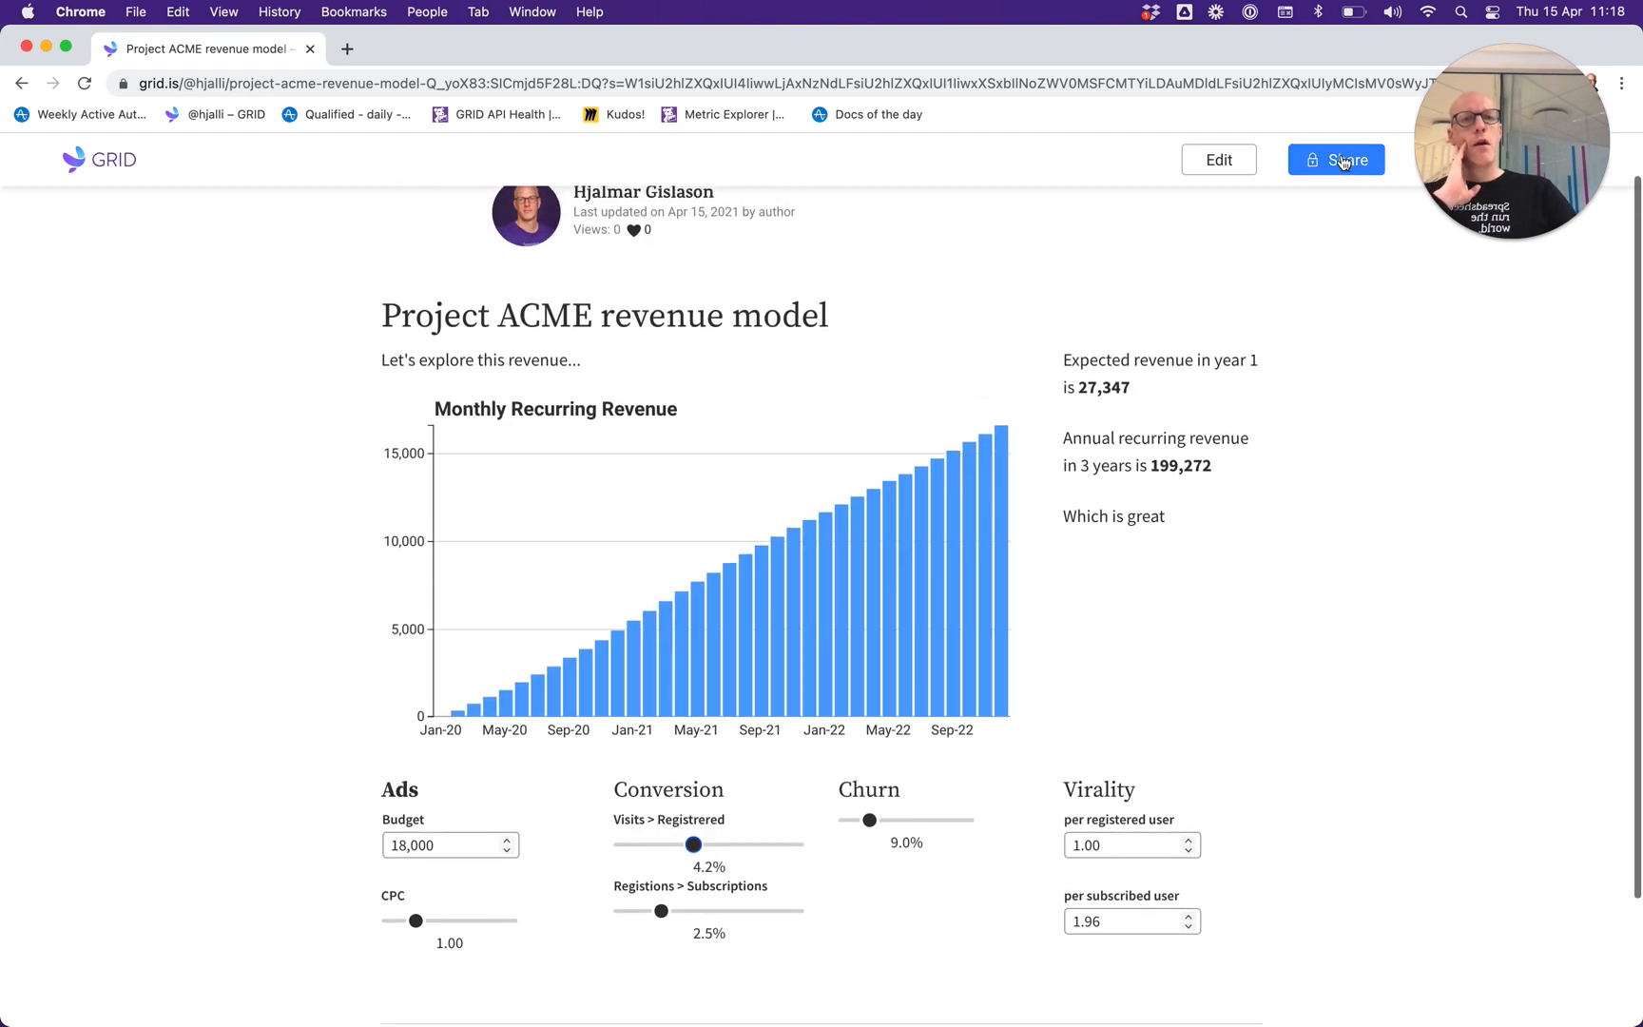
Make the document public and copy its share link with the current changes.
{"action": "left_click", "coordinate": [1341, 160]}
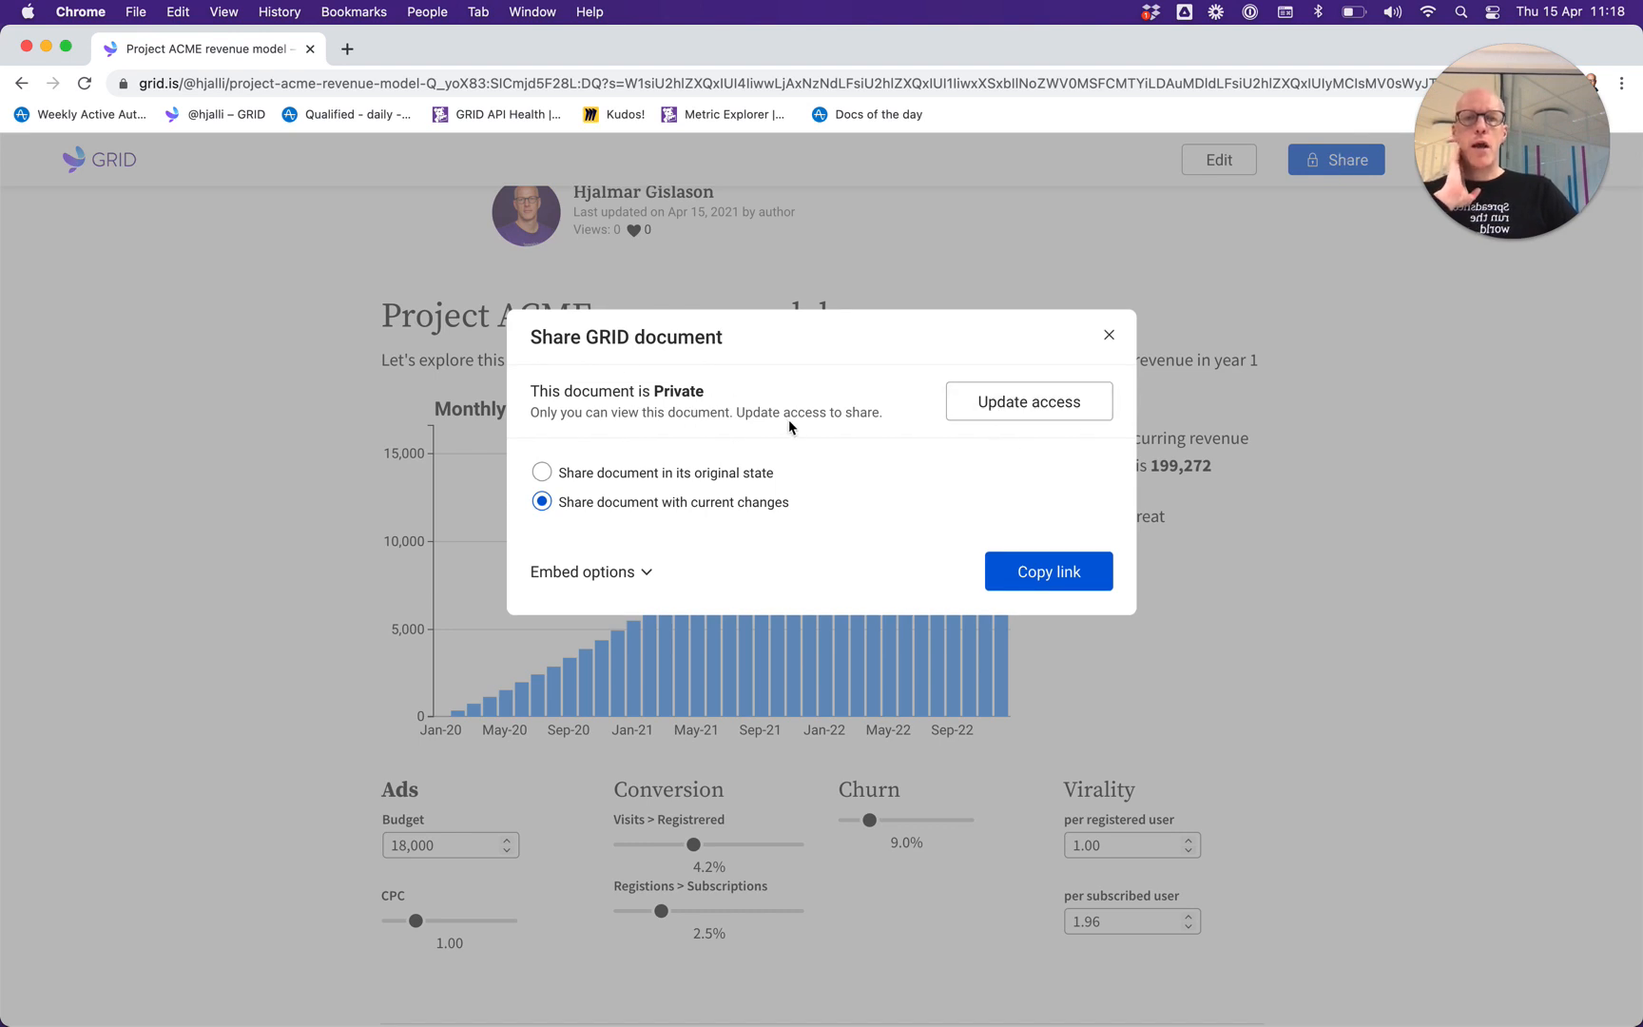
{"action": "left_click", "coordinate": [1020, 407]}
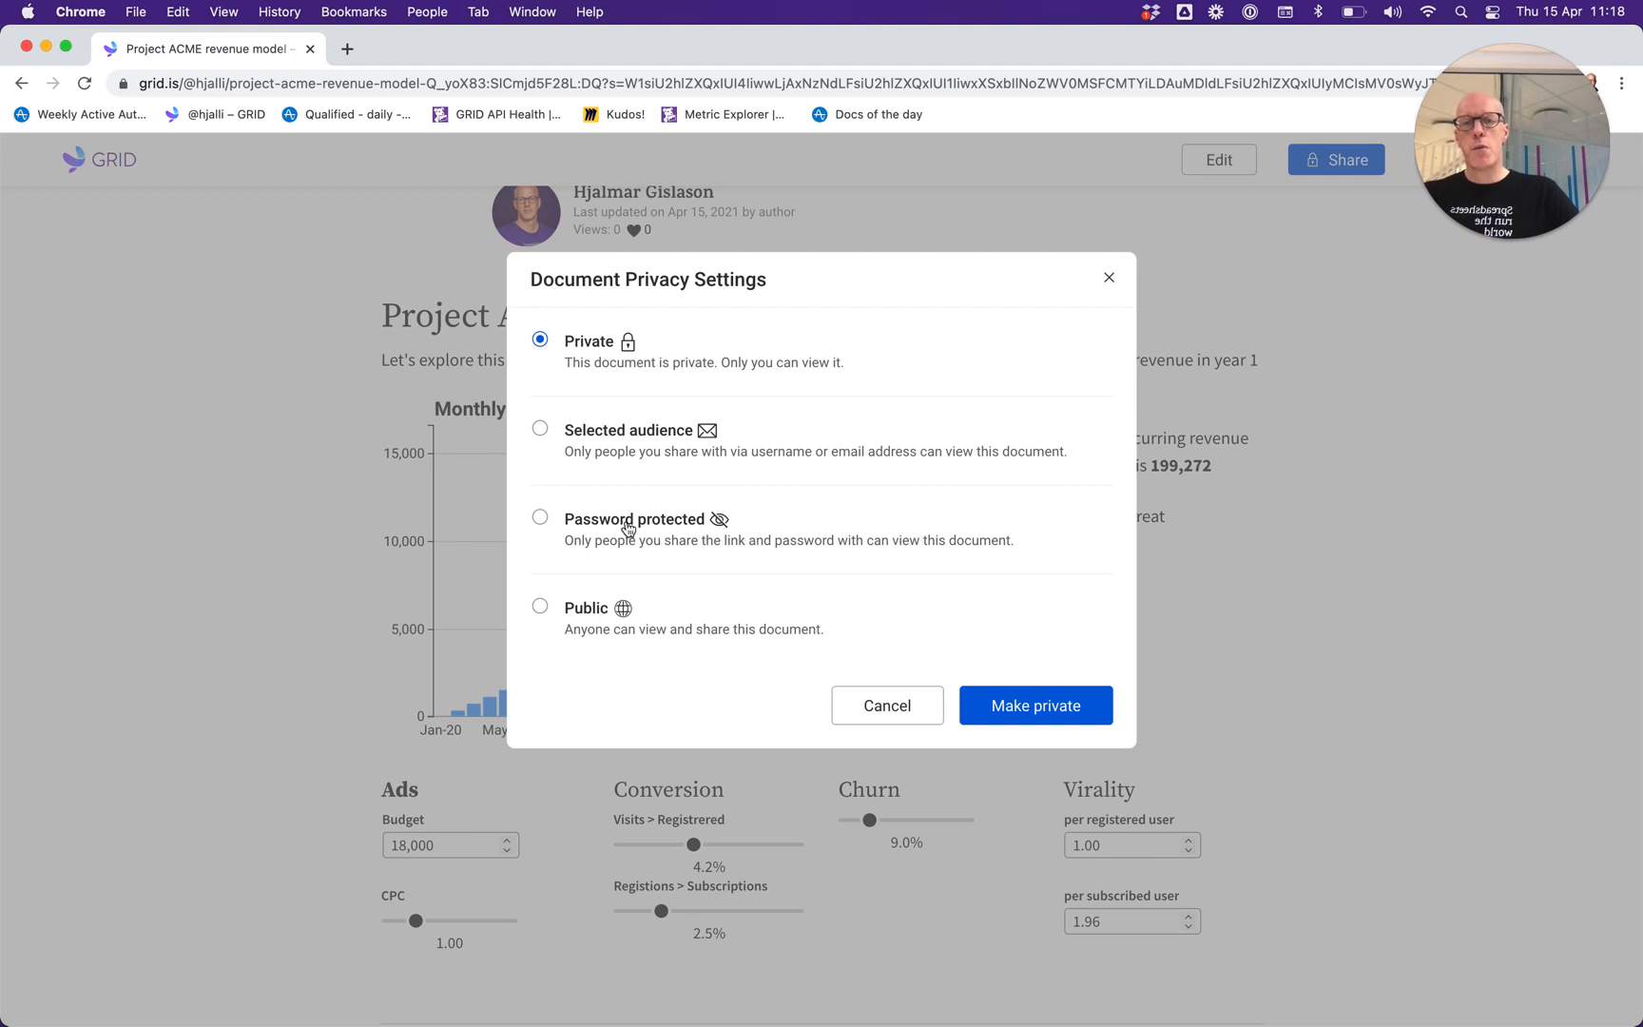
{"action": "left_click", "coordinate": [587, 616]}
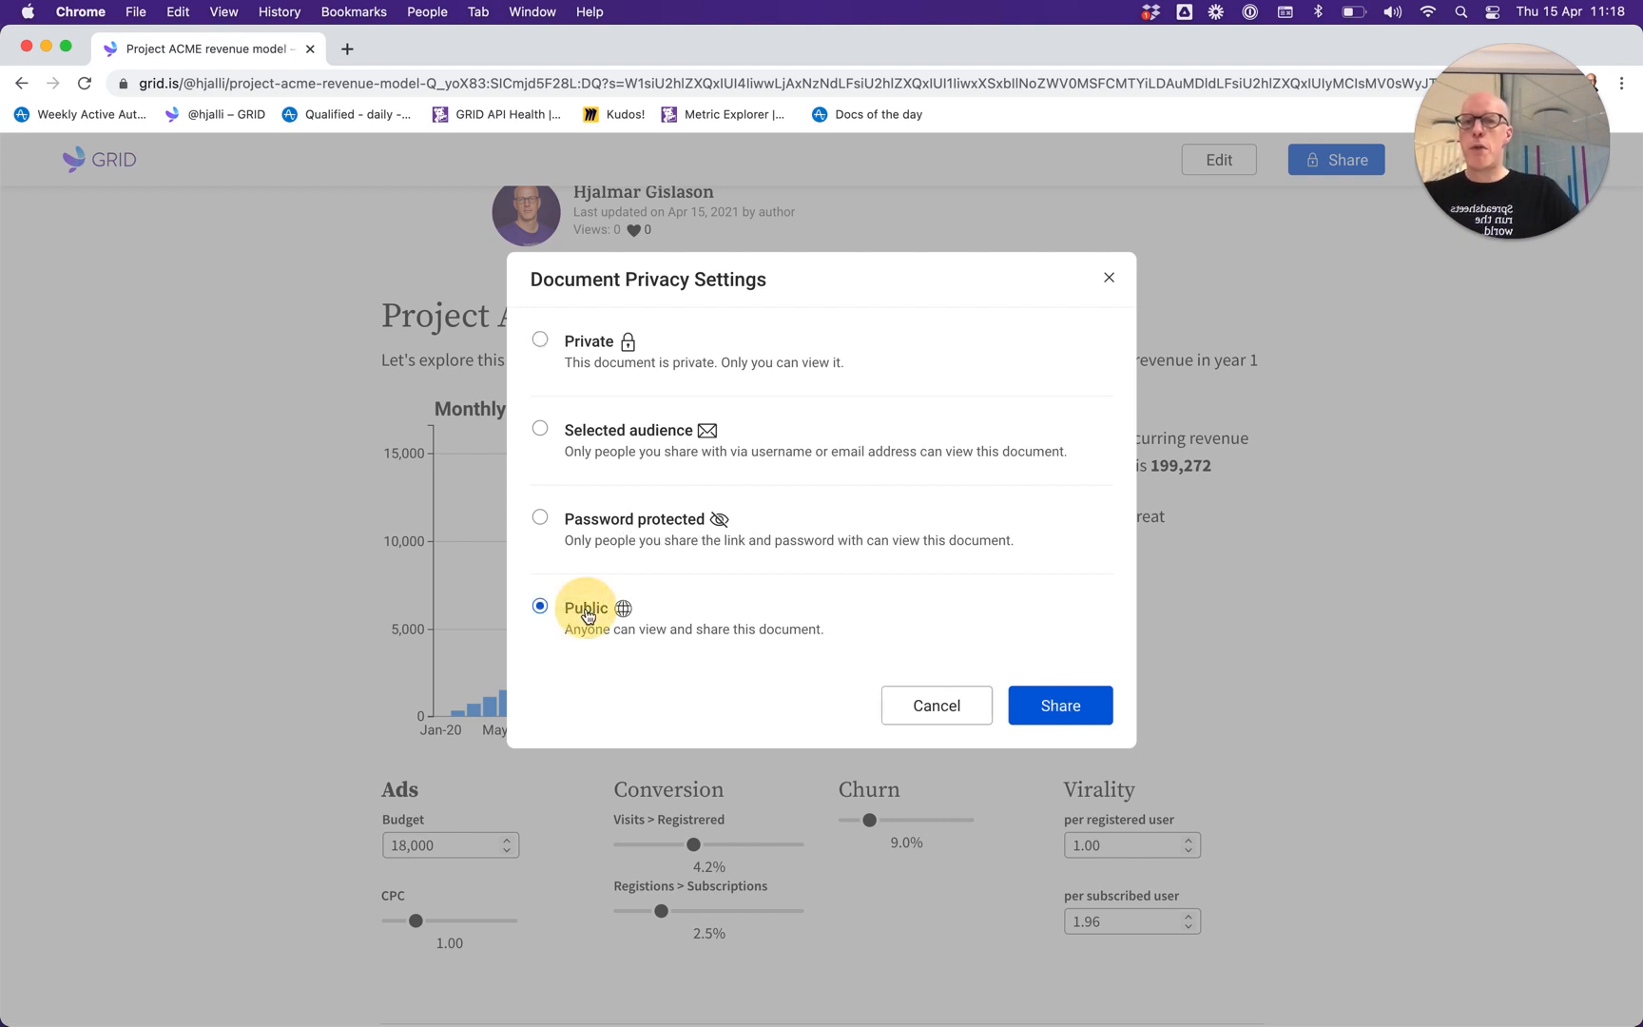
{"action": "left_click", "coordinate": [1060, 709]}
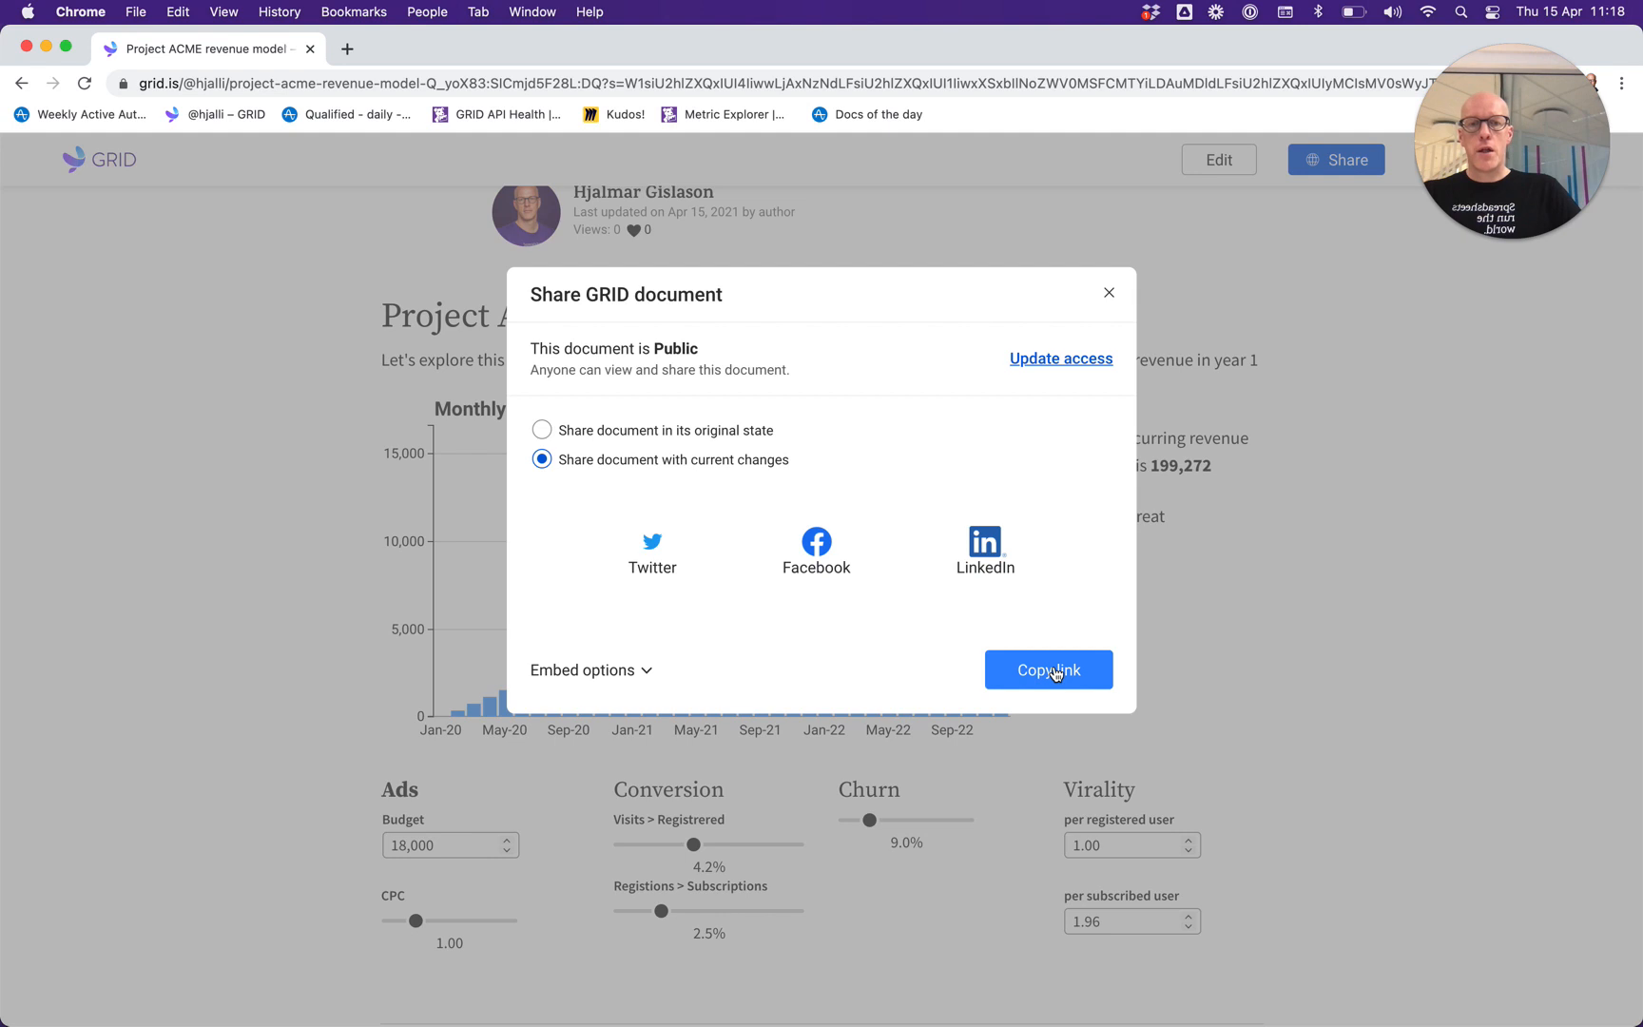
{"action": "left_click", "coordinate": [1053, 673]}
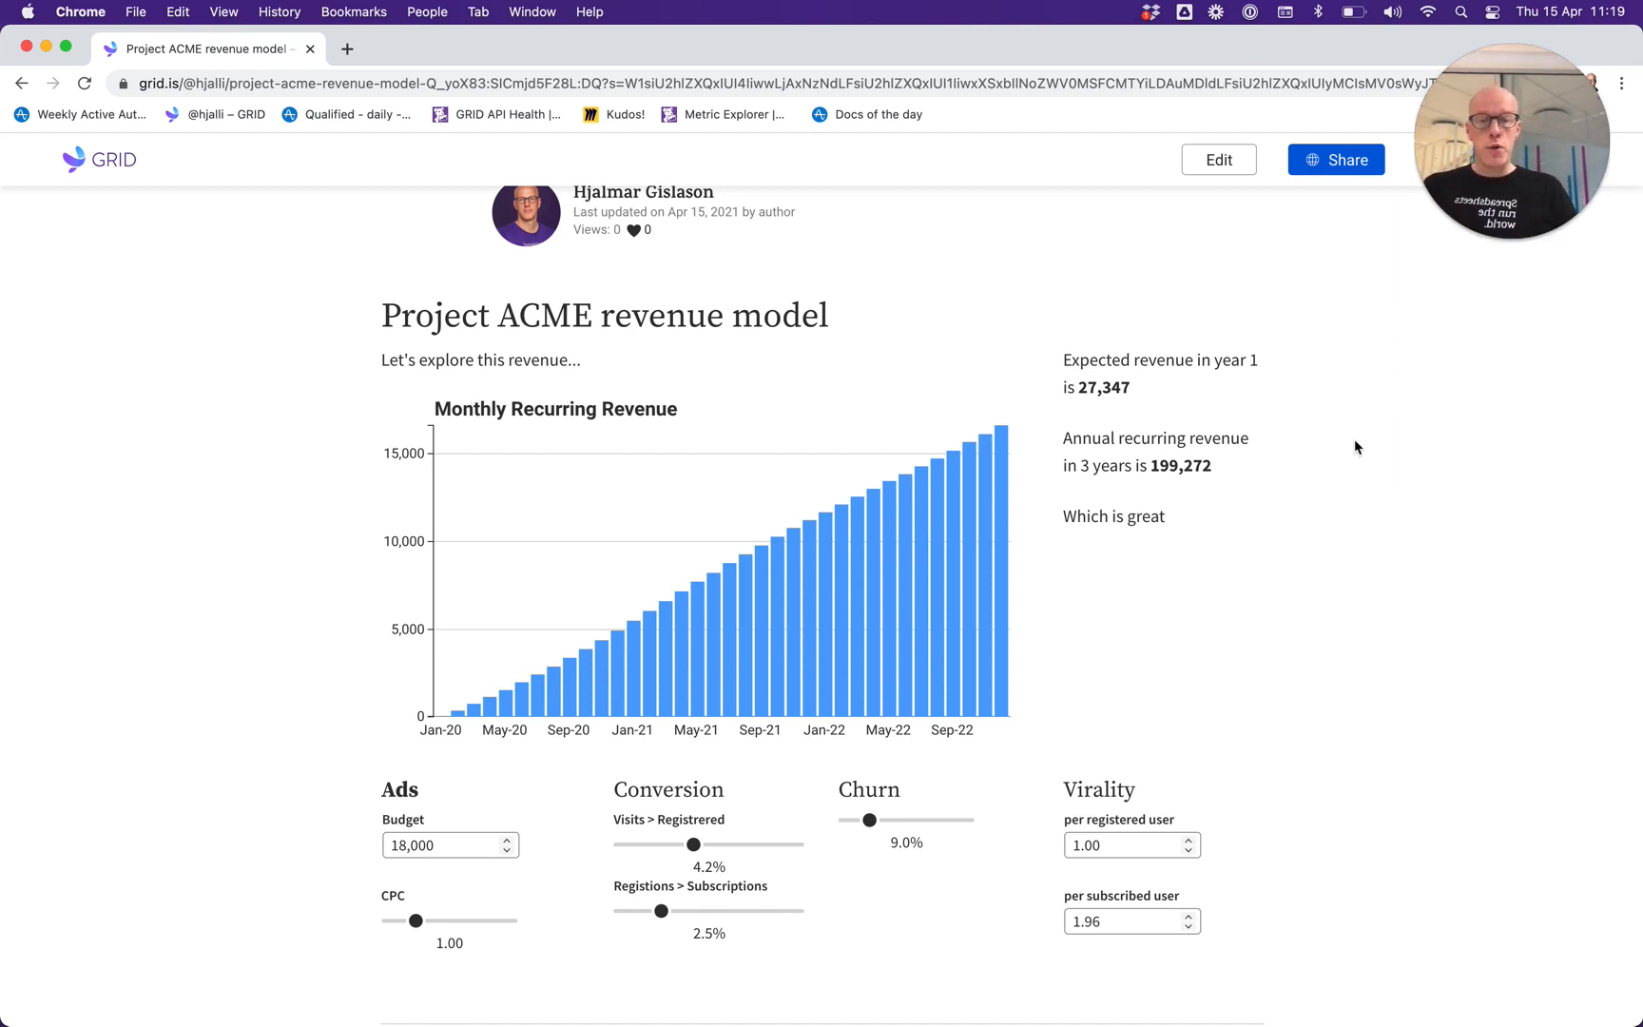
{"action": "mouse_move", "coordinate": [1468, 203]}
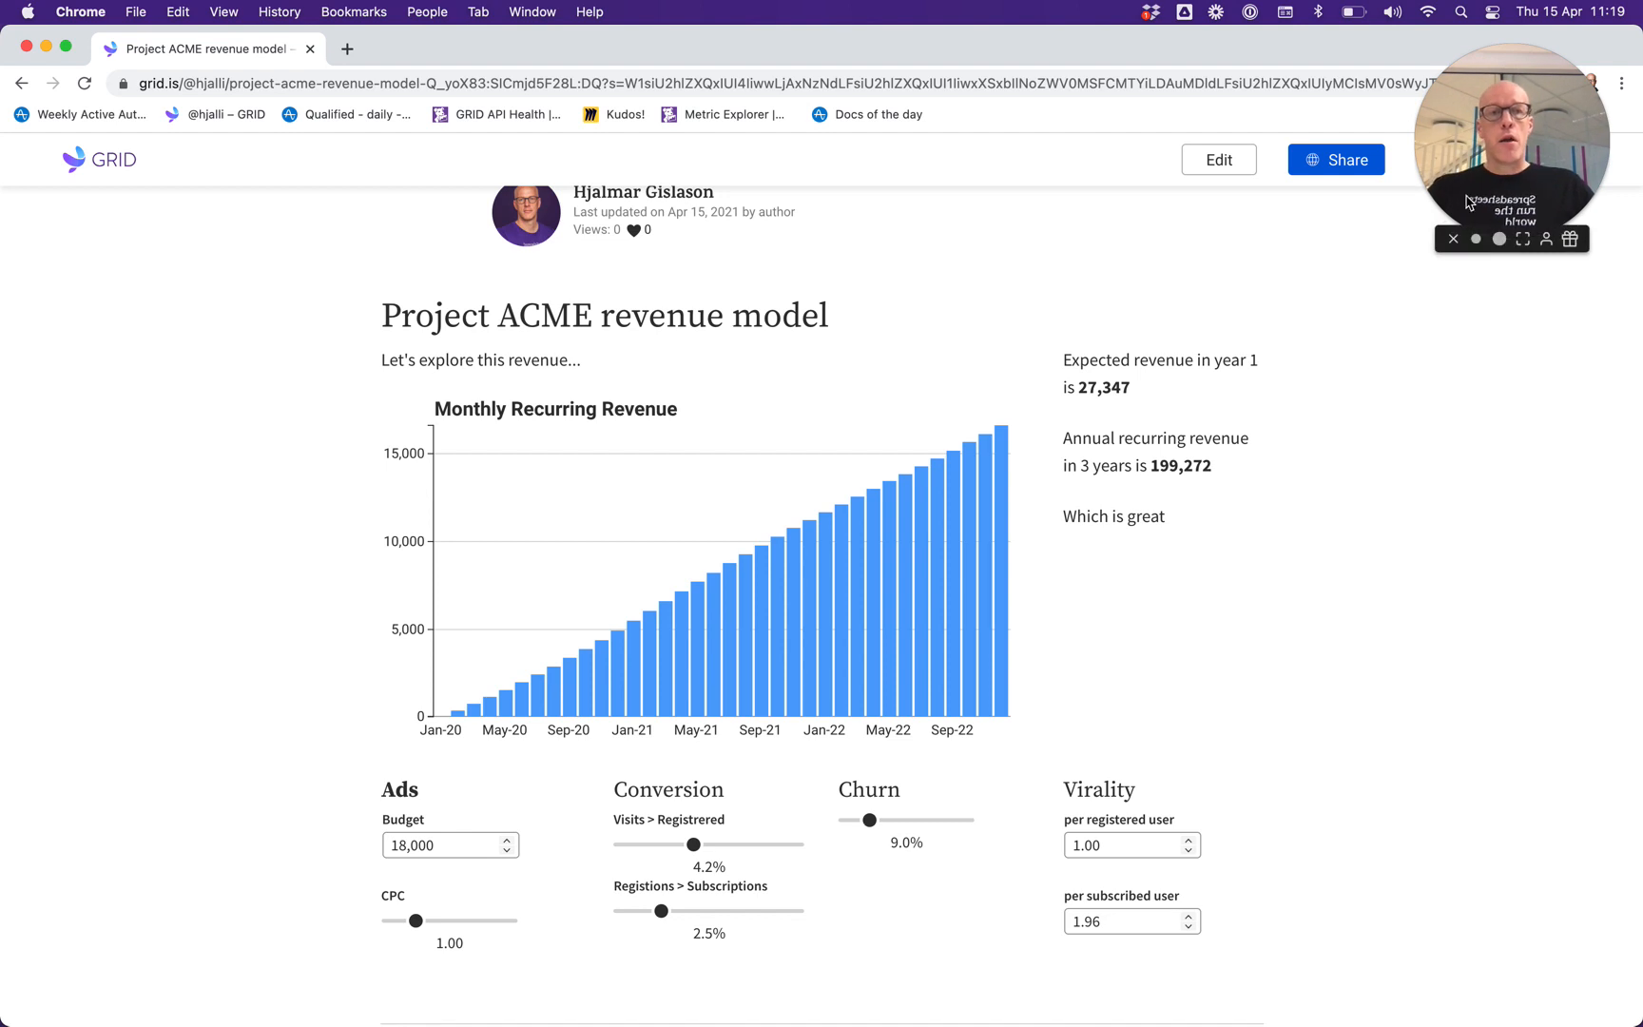
{"action": "left_click_drag", "start_coordinate": [1474, 152], "coordinate": [1489, 396]}
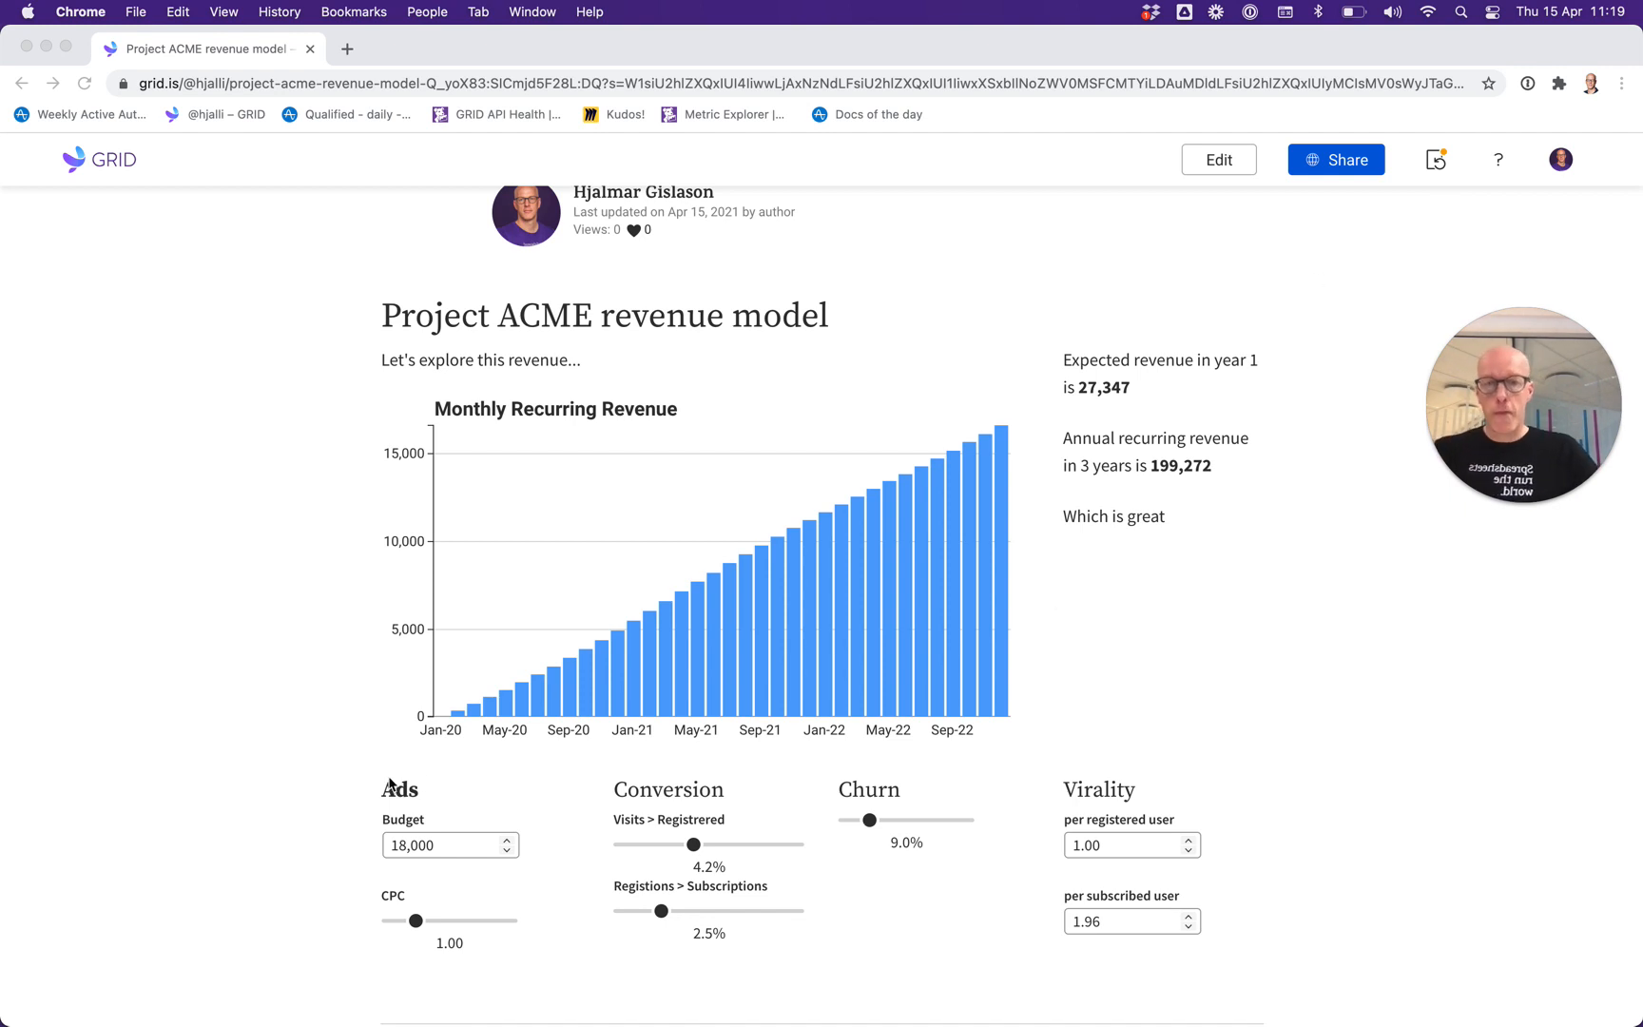
Show the document full screen in presentation mode and exit back to reader view.
{"action": "left_click", "coordinate": [1438, 169]}
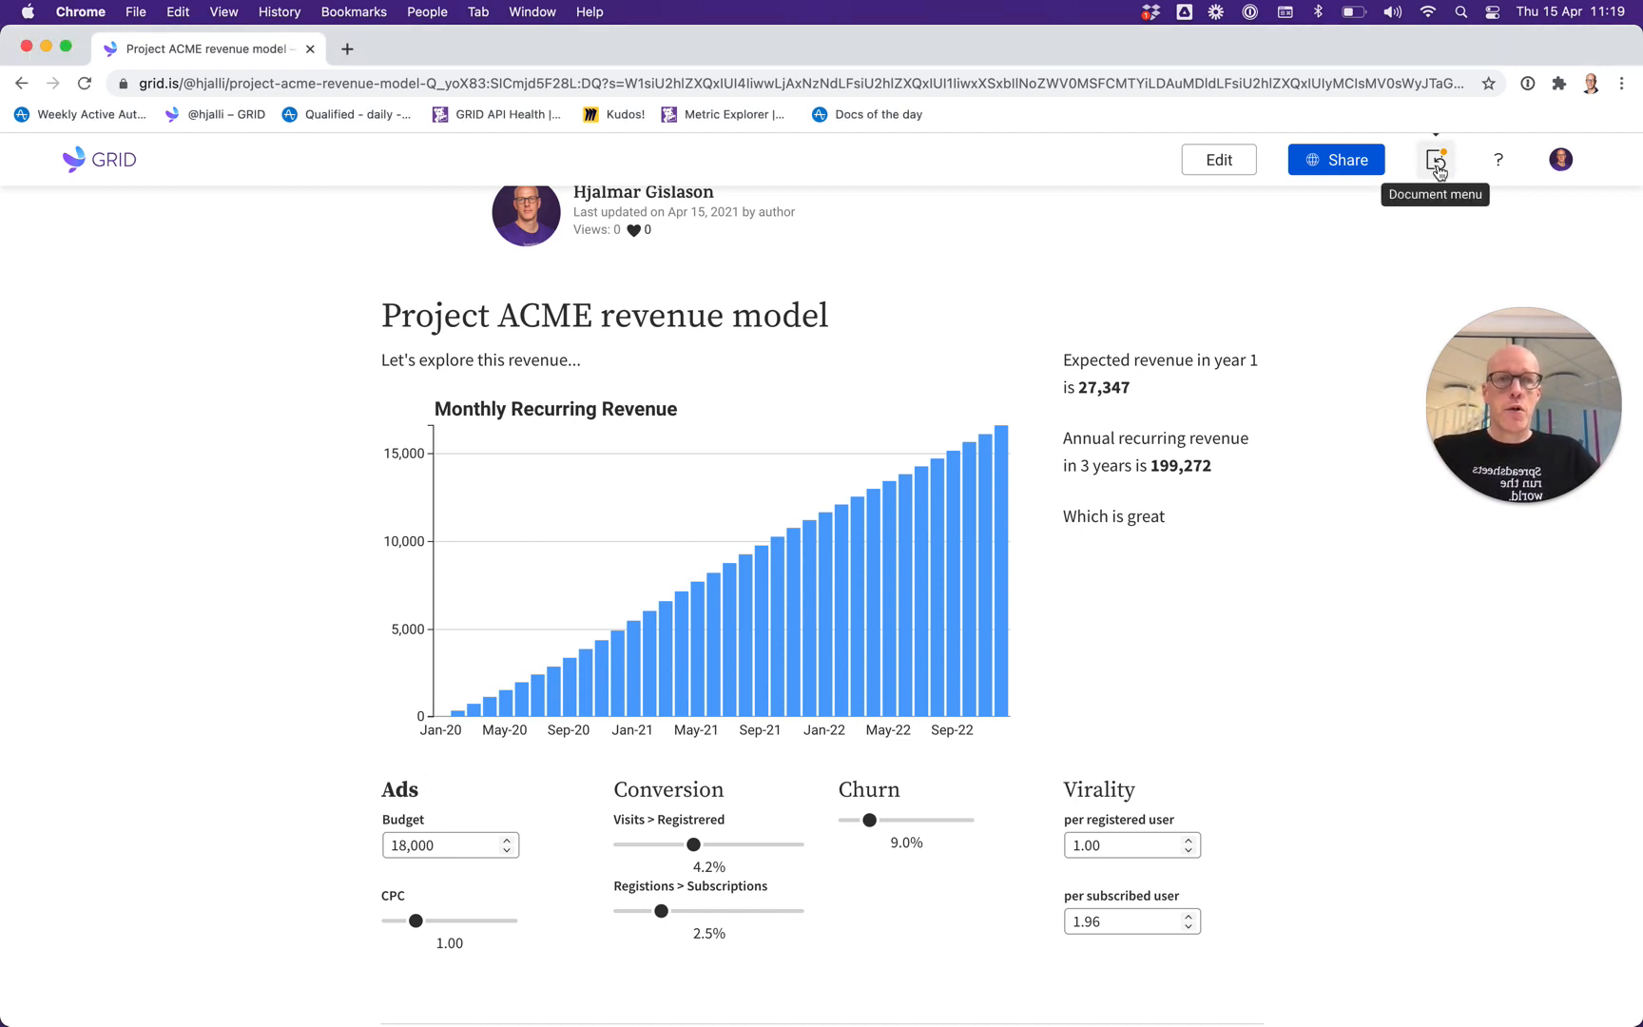
{"action": "left_click", "coordinate": [1438, 168]}
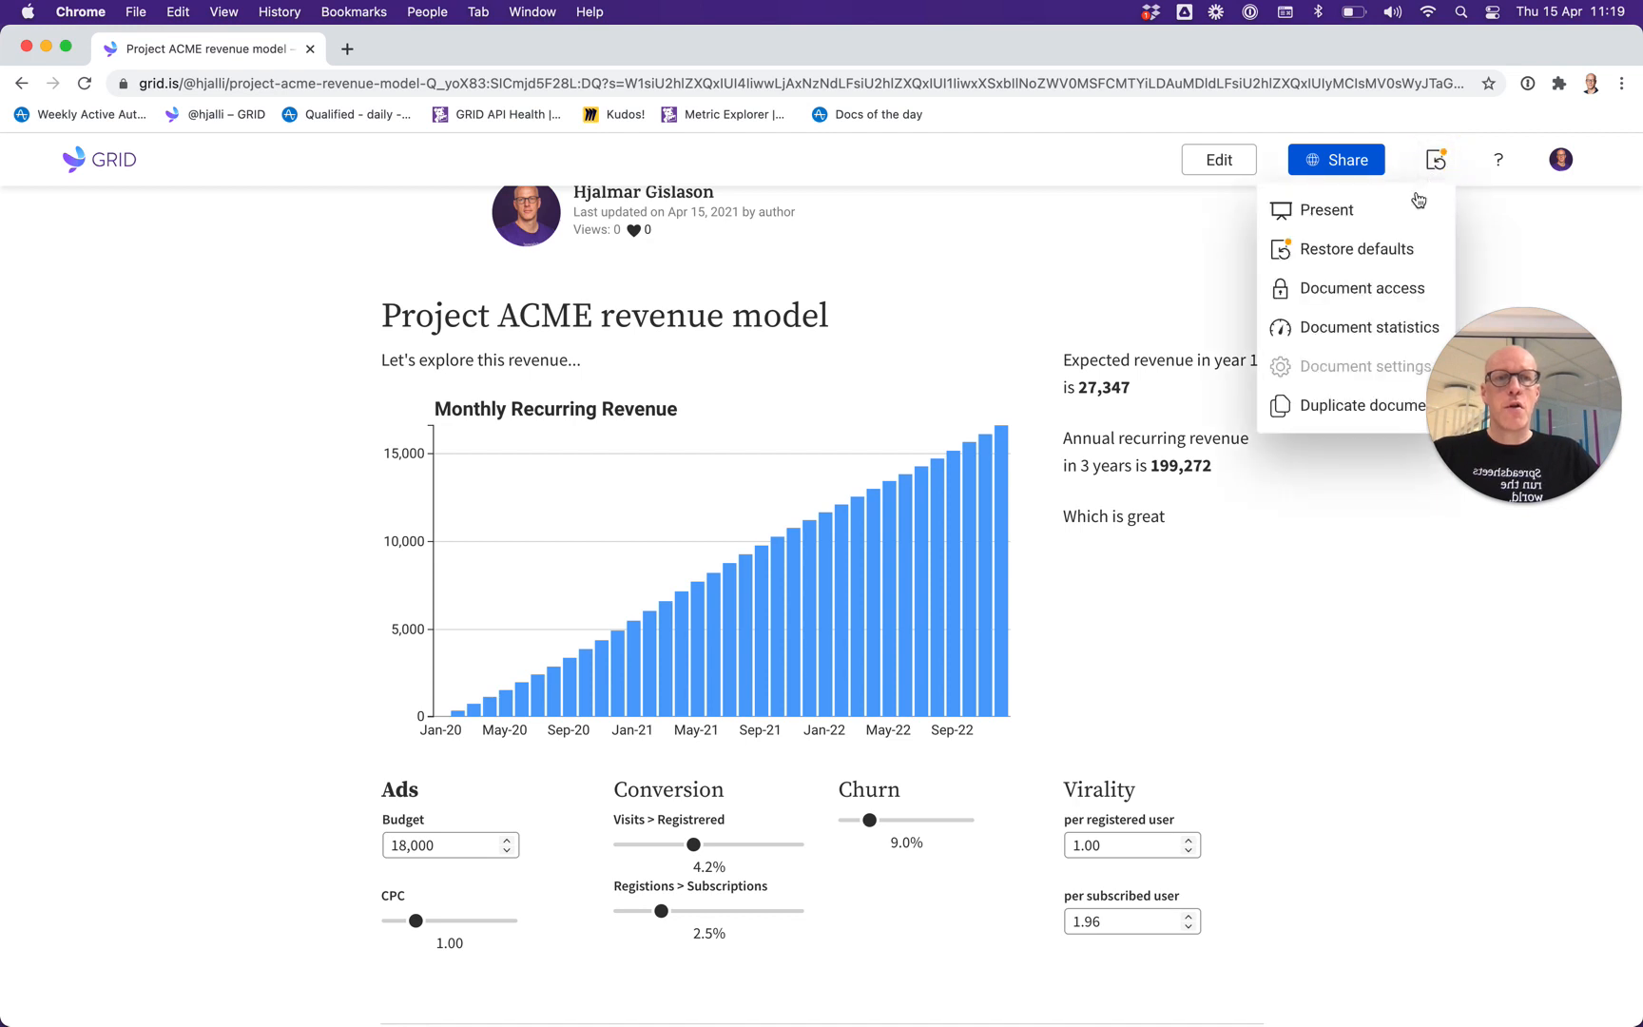
{"action": "left_click", "coordinate": [1393, 217]}
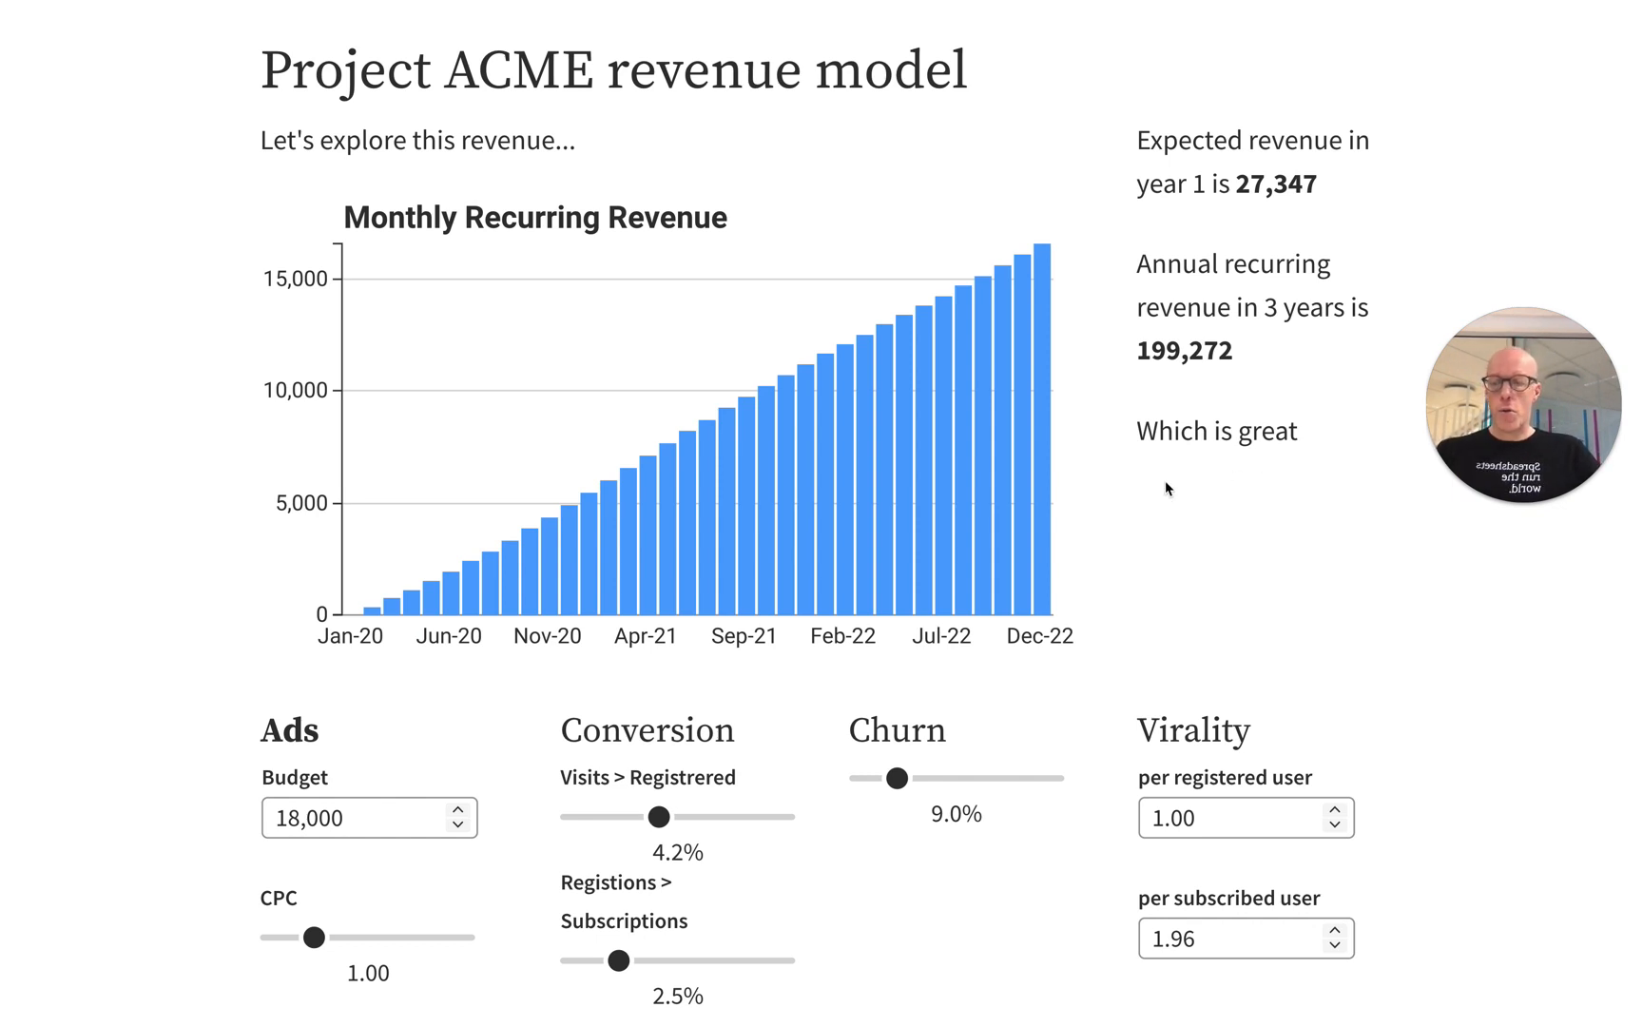
{"action": "key", "text": "Escape"}
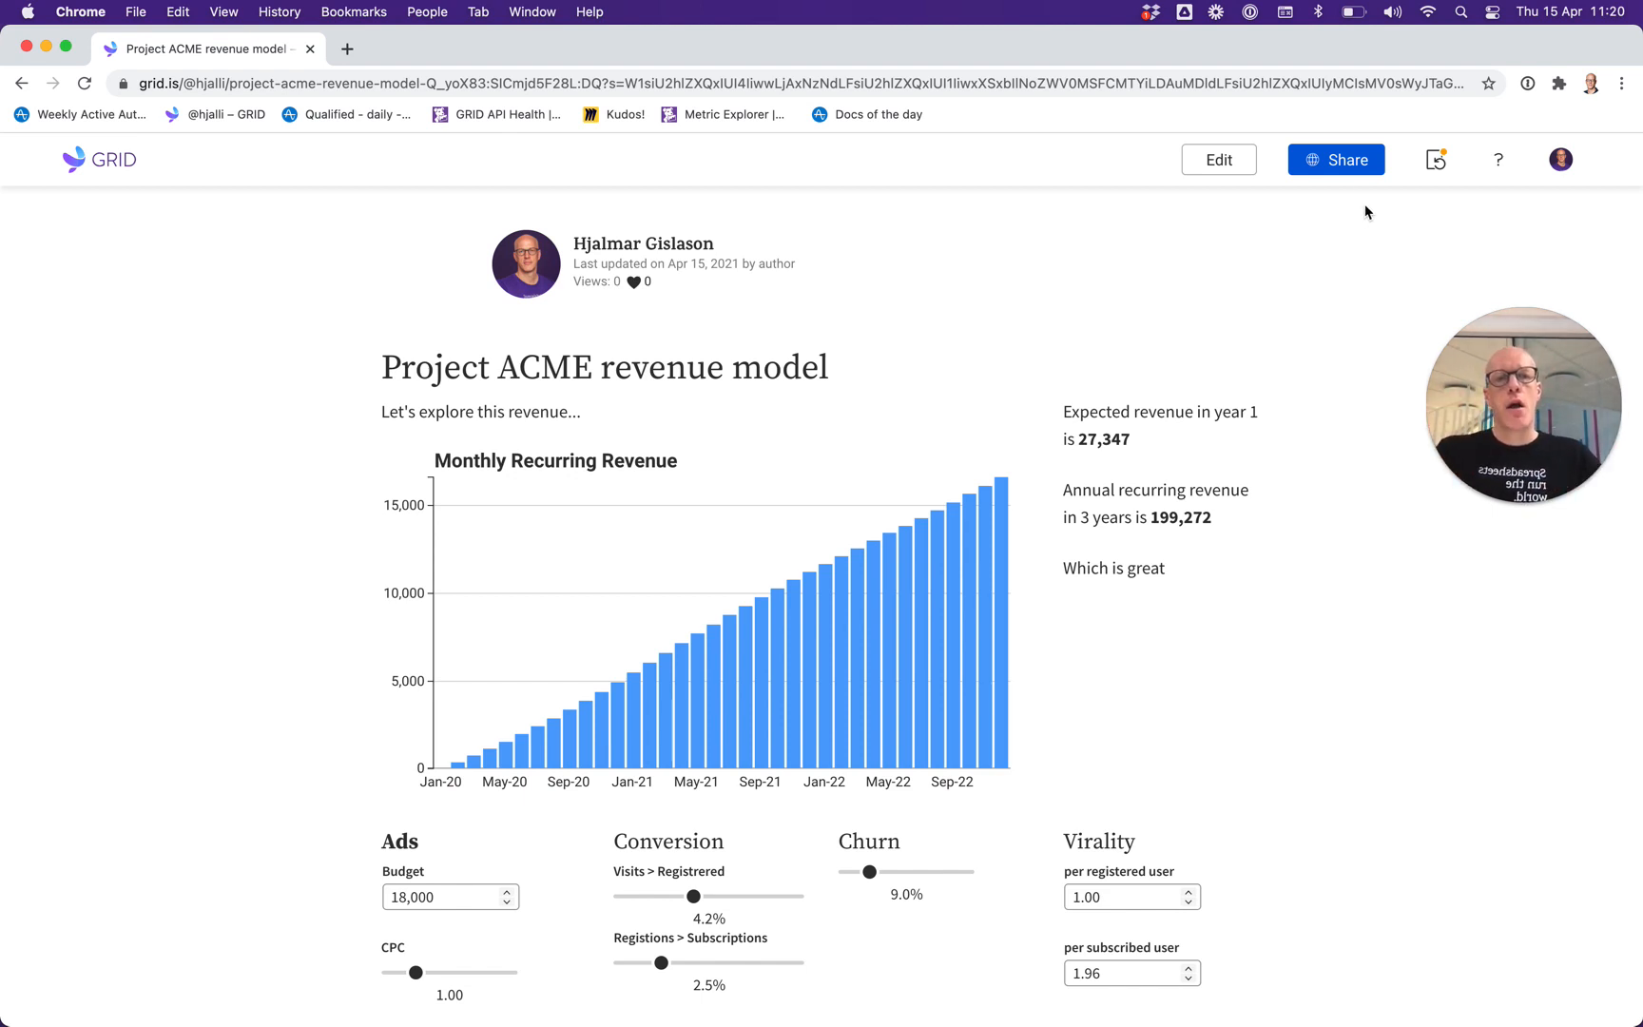
Copy the document's embed code with the current changes and the document reset option included.
{"action": "left_click", "coordinate": [1348, 159]}
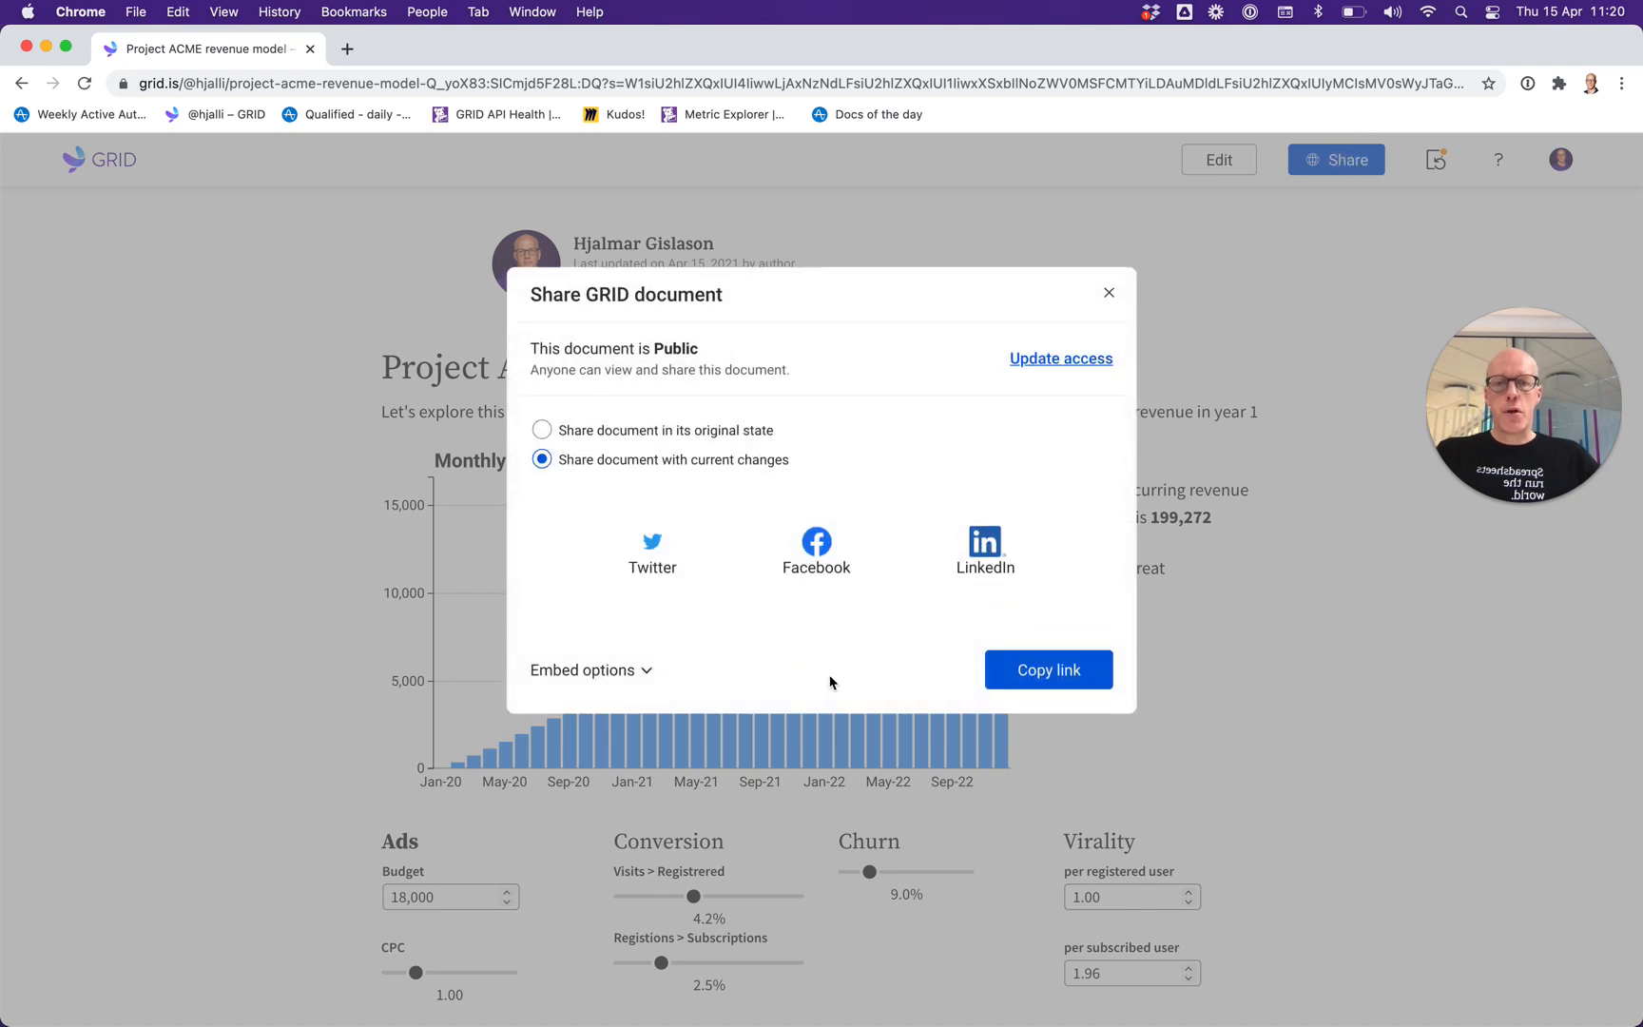
{"action": "left_click", "coordinate": [620, 671]}
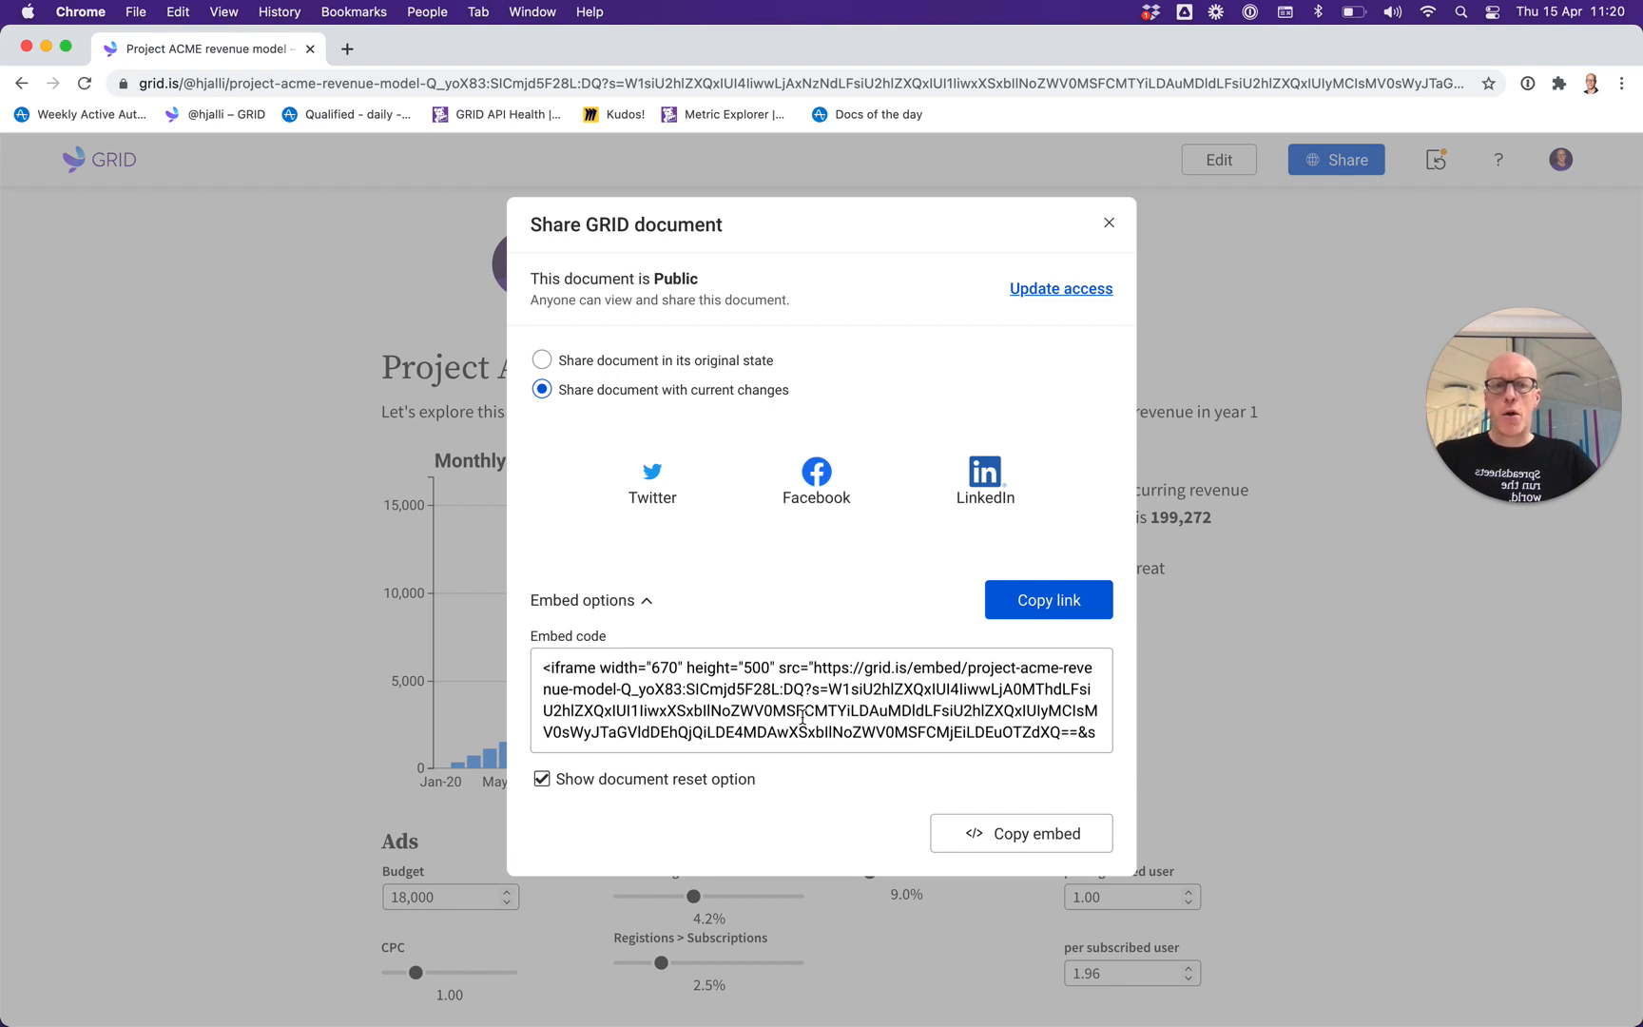
{"action": "left_click", "coordinate": [1056, 839]}
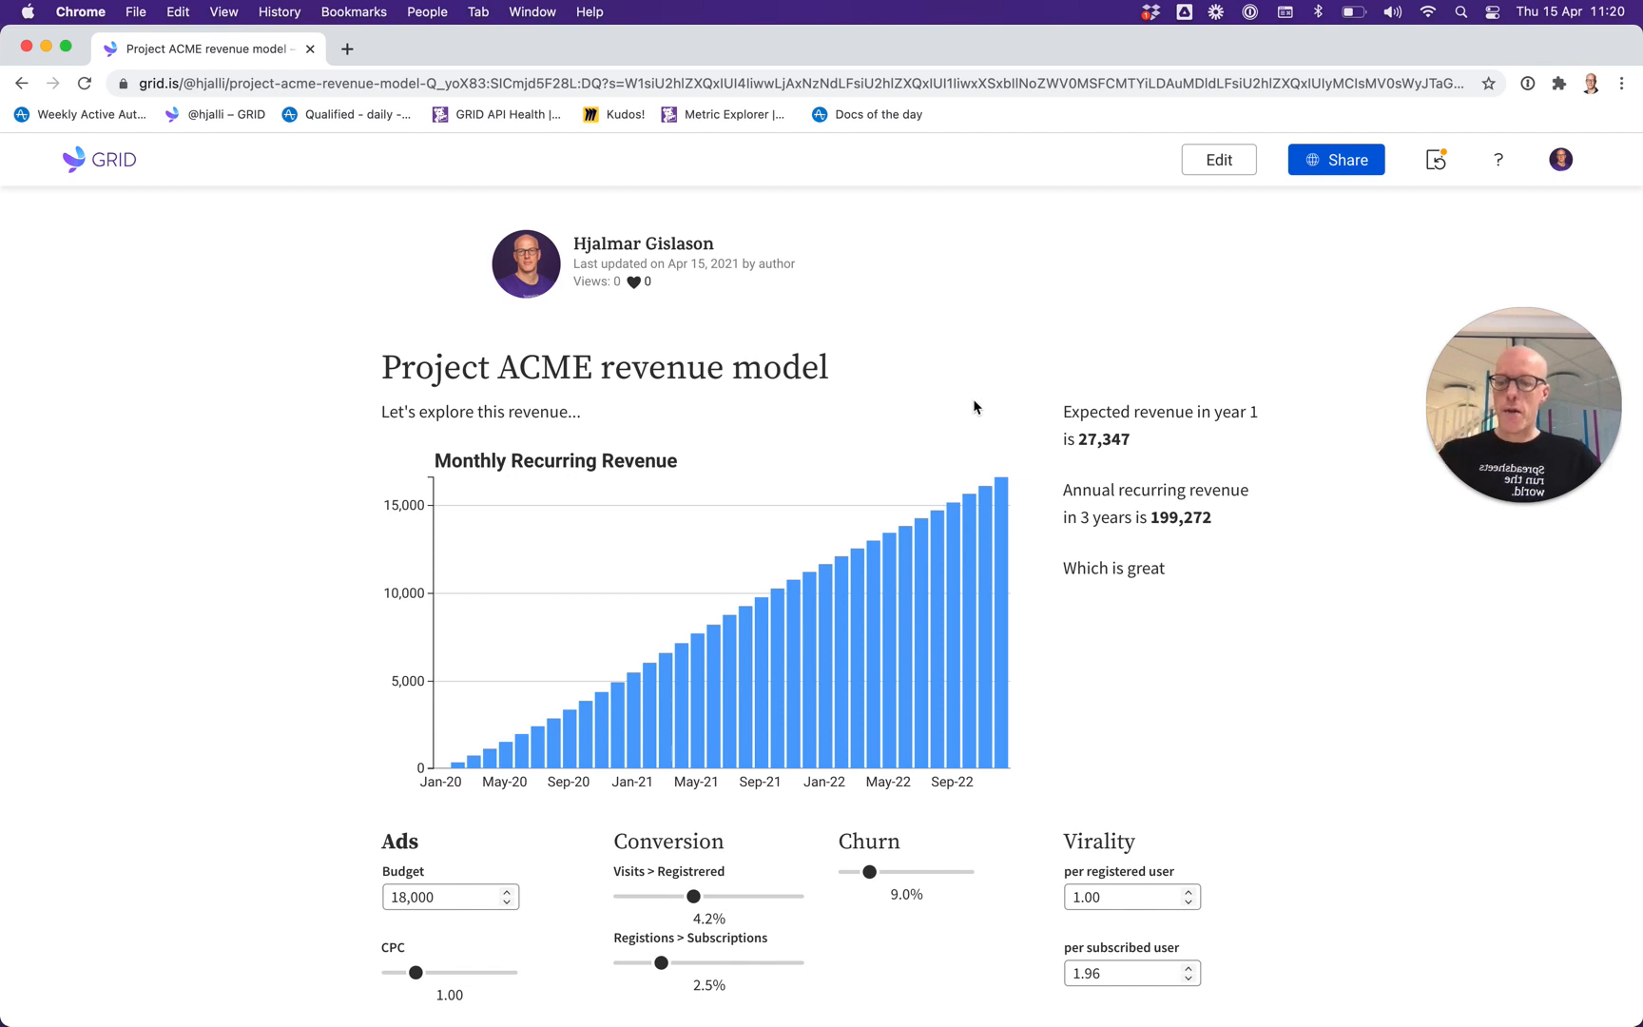
Open wired.com in a new browser tab and go to its lead article about the humble shrub predicting fire season.
{"action": "left_click", "coordinate": [348, 49]}
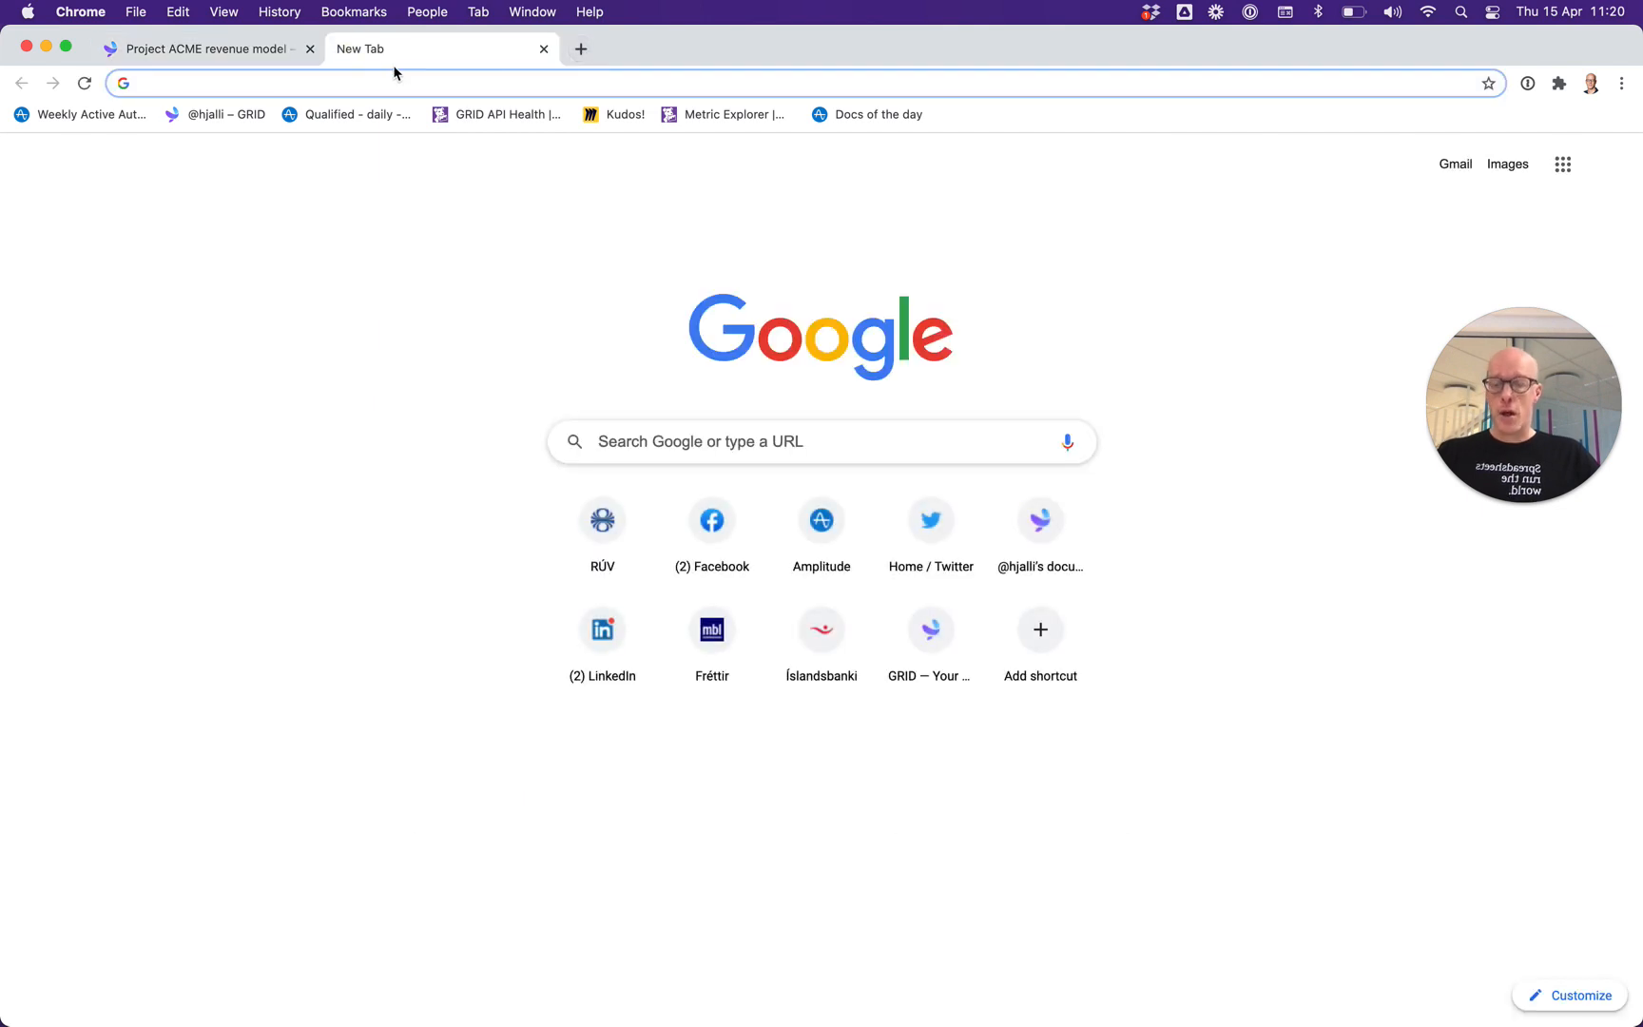
{"action": "type", "text": "wired.com"}
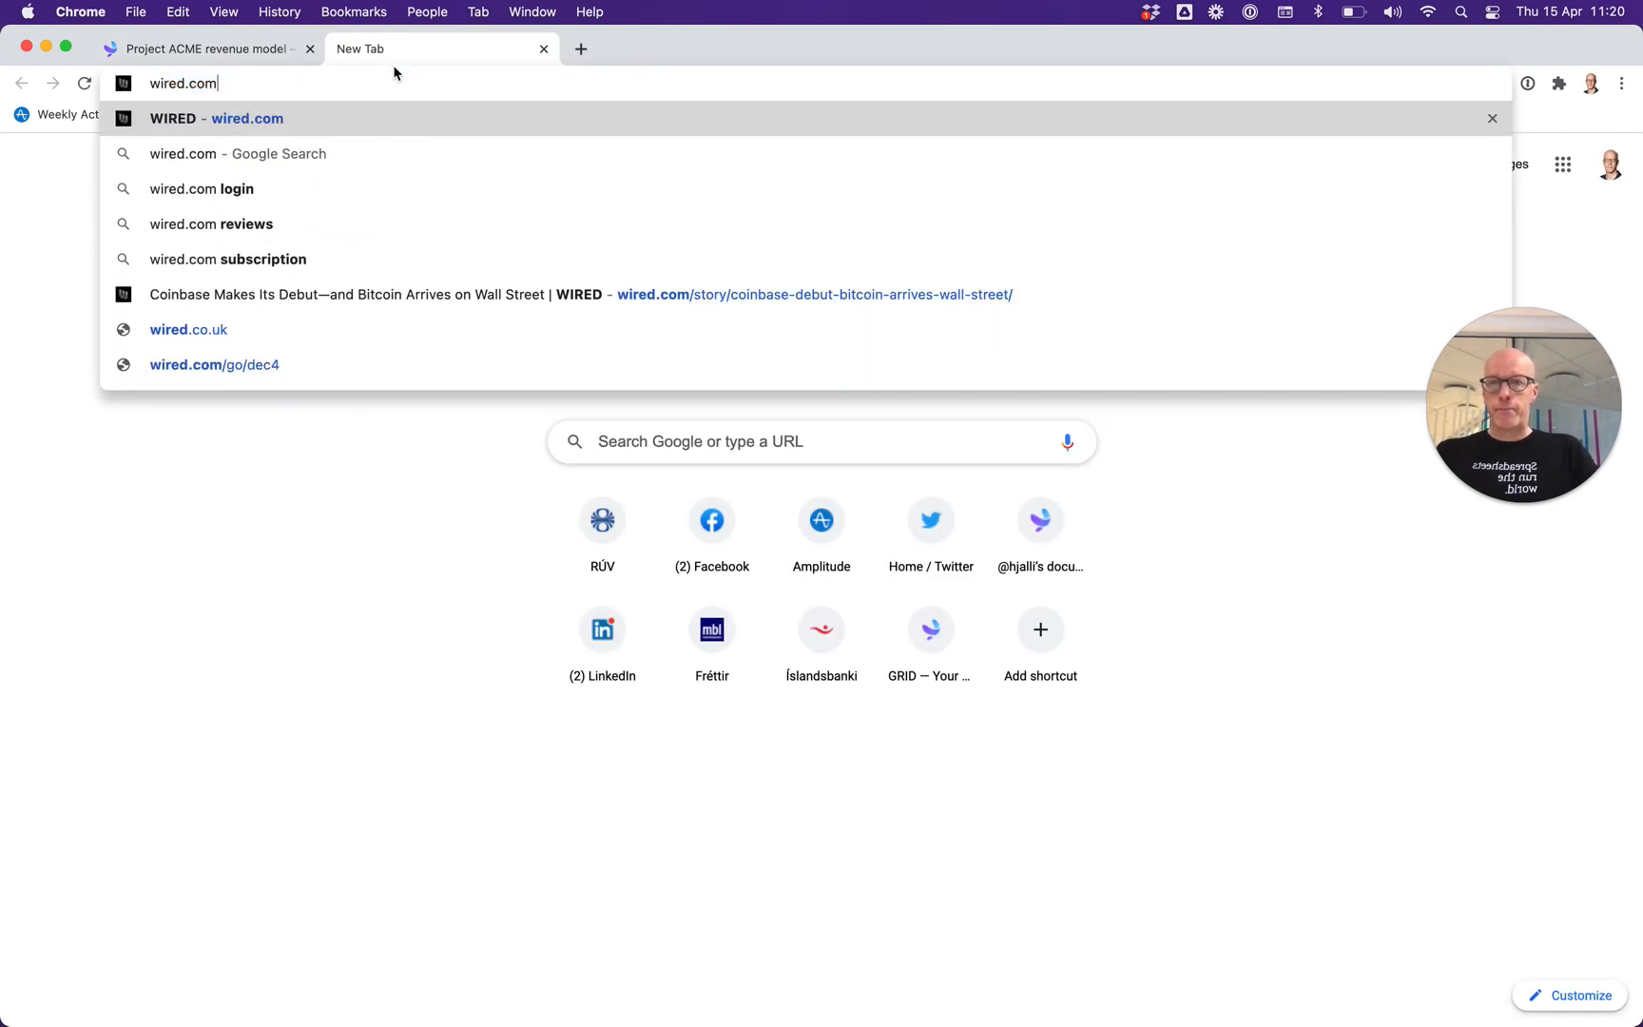
{"action": "key", "text": "Return"}
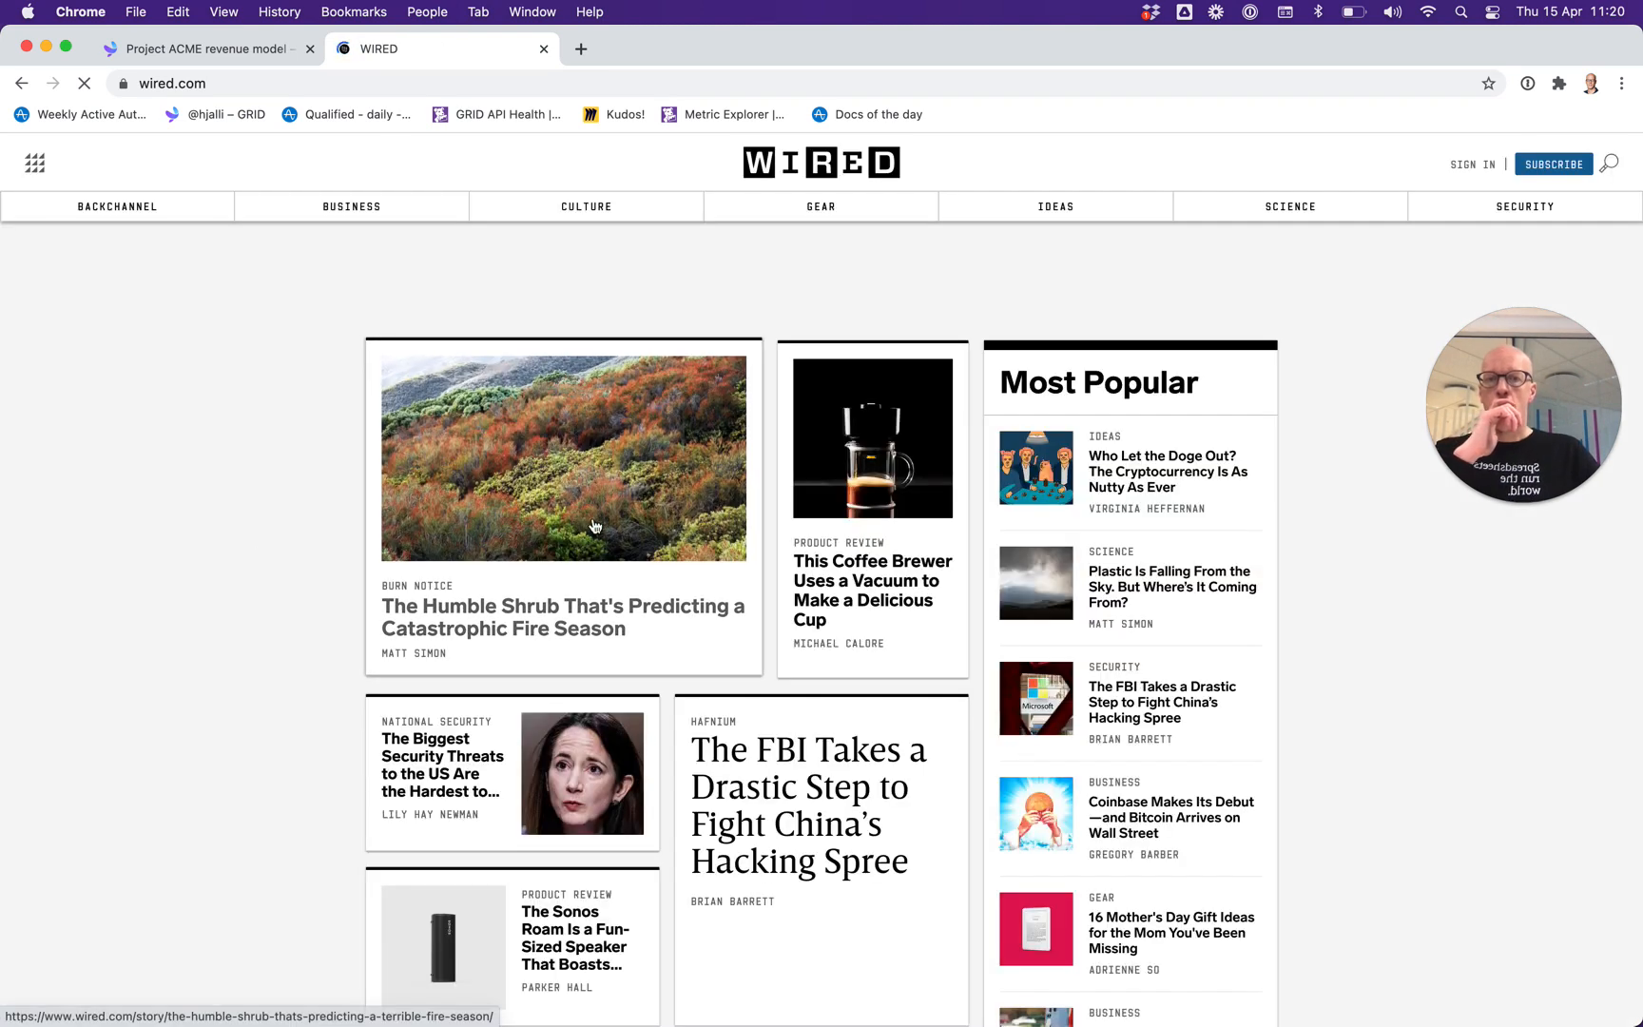
{"action": "left_click", "coordinate": [594, 526]}
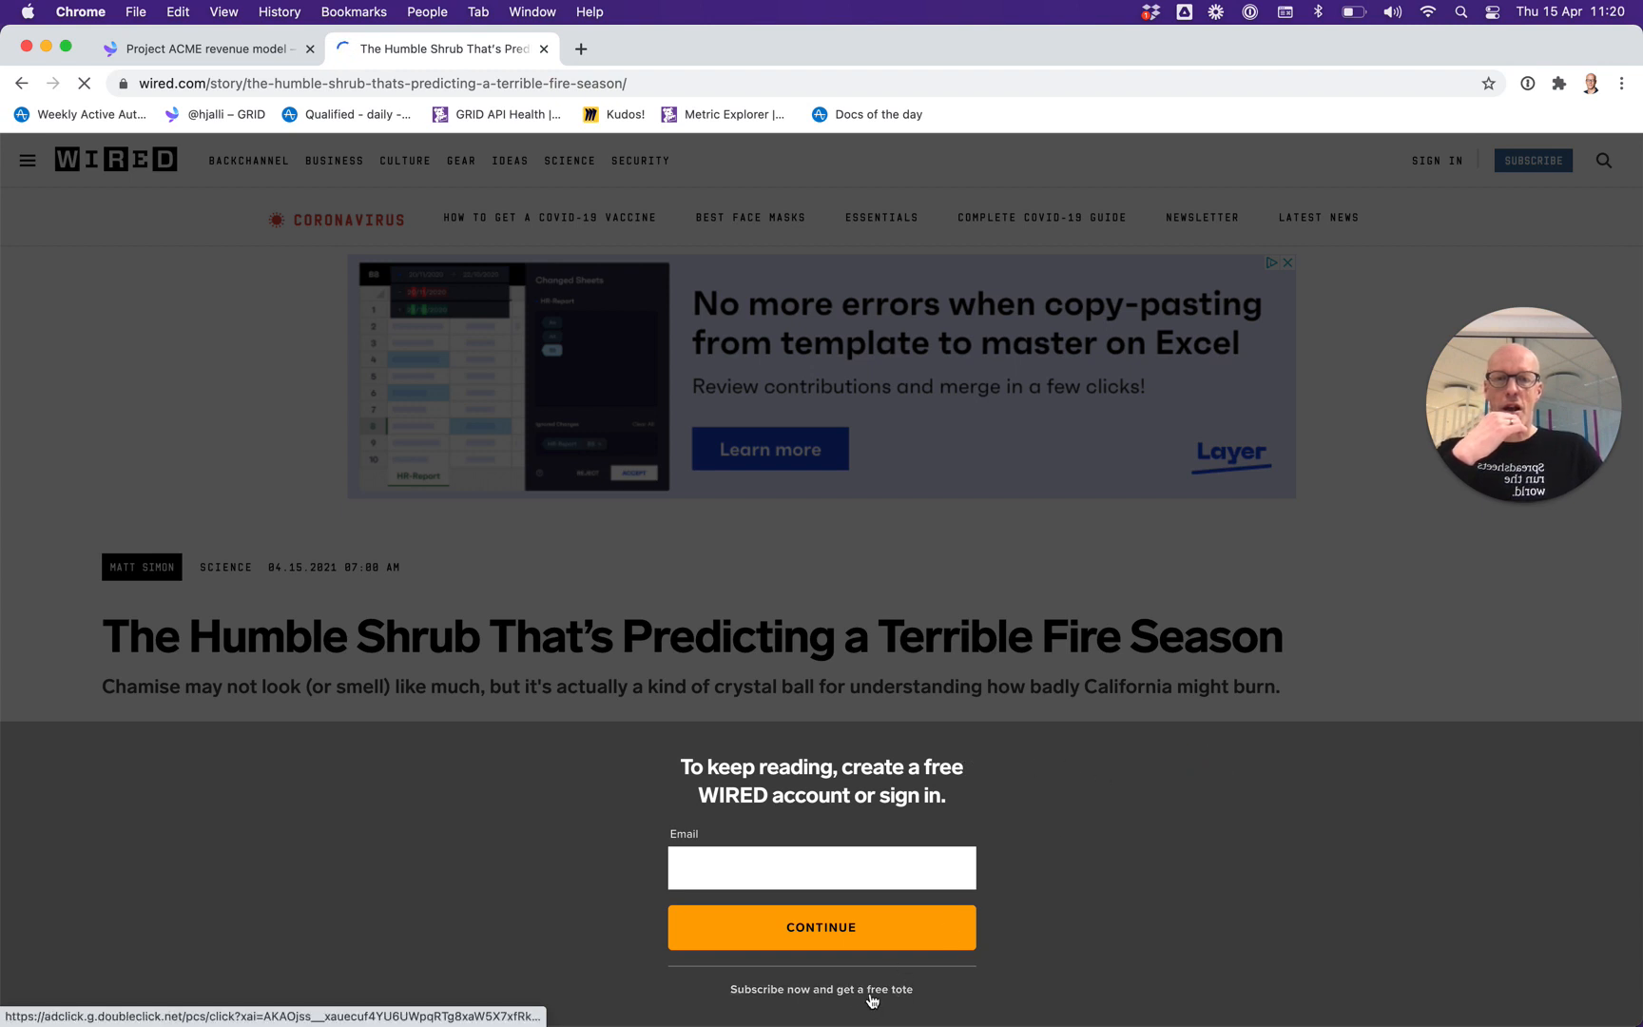
Load techcrunch.com in the same tab and open the article "Building customer-first relationships in a privacy-first world is critical".
{"action": "left_click", "coordinate": [464, 83]}
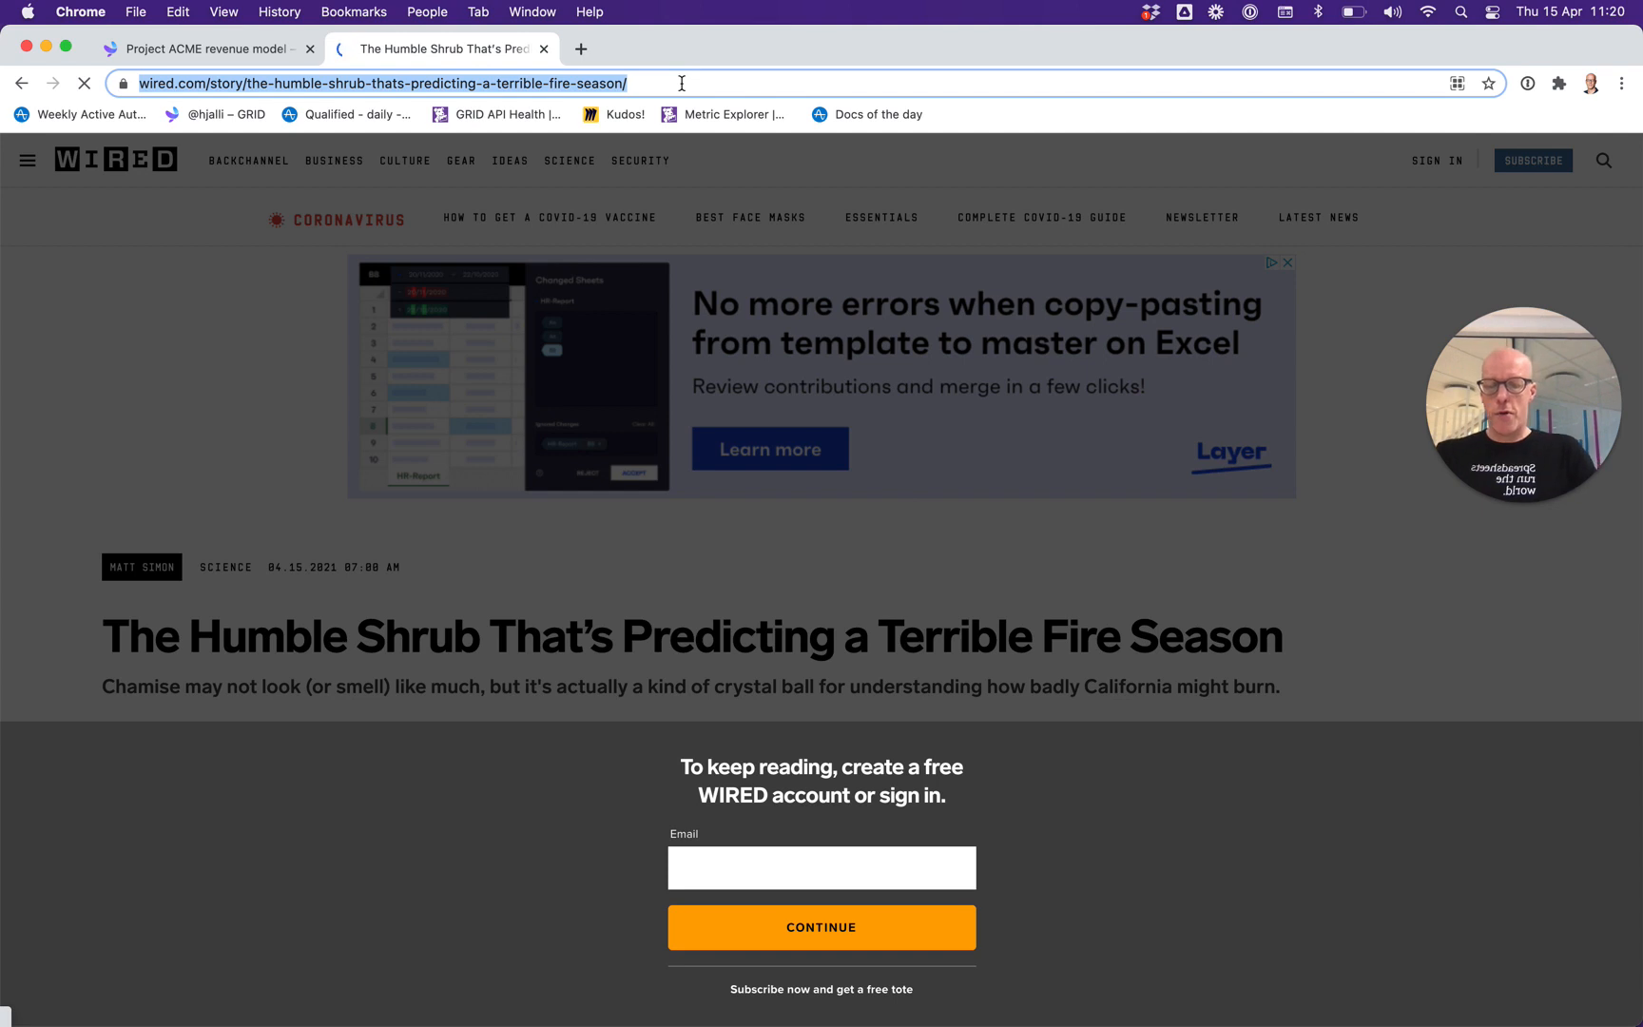
{"action": "type", "text": "tec"}
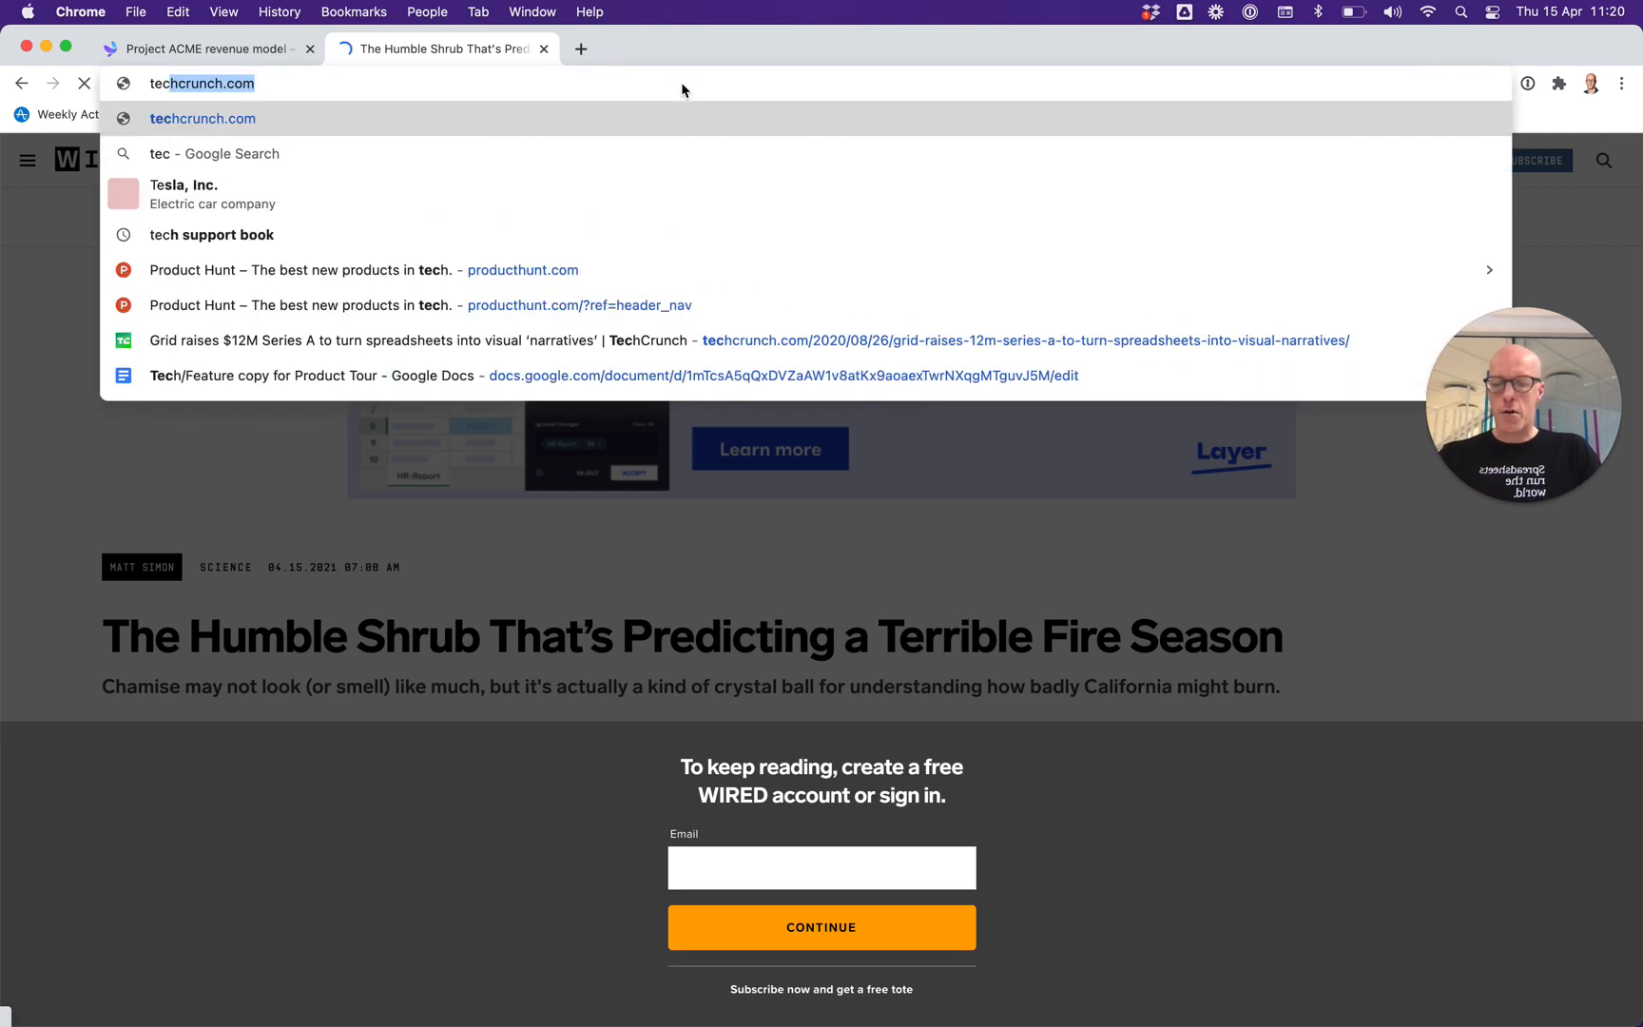
{"action": "type", "text": "hcrunch.com"}
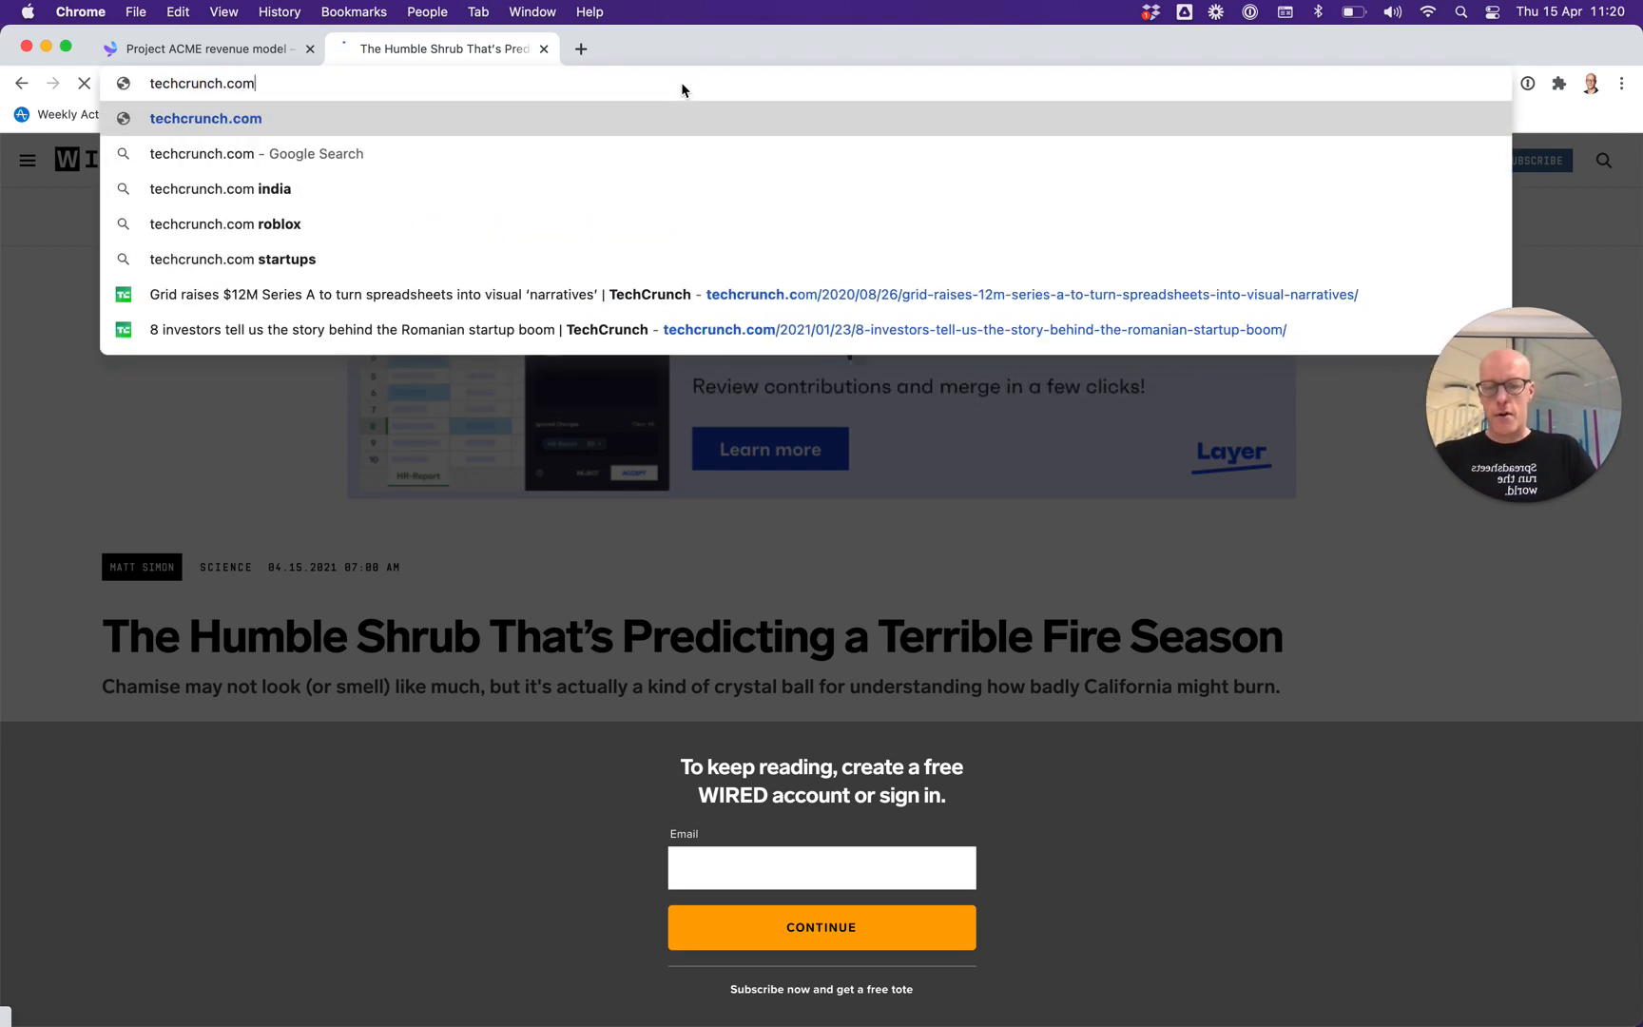
{"action": "key", "text": "Return"}
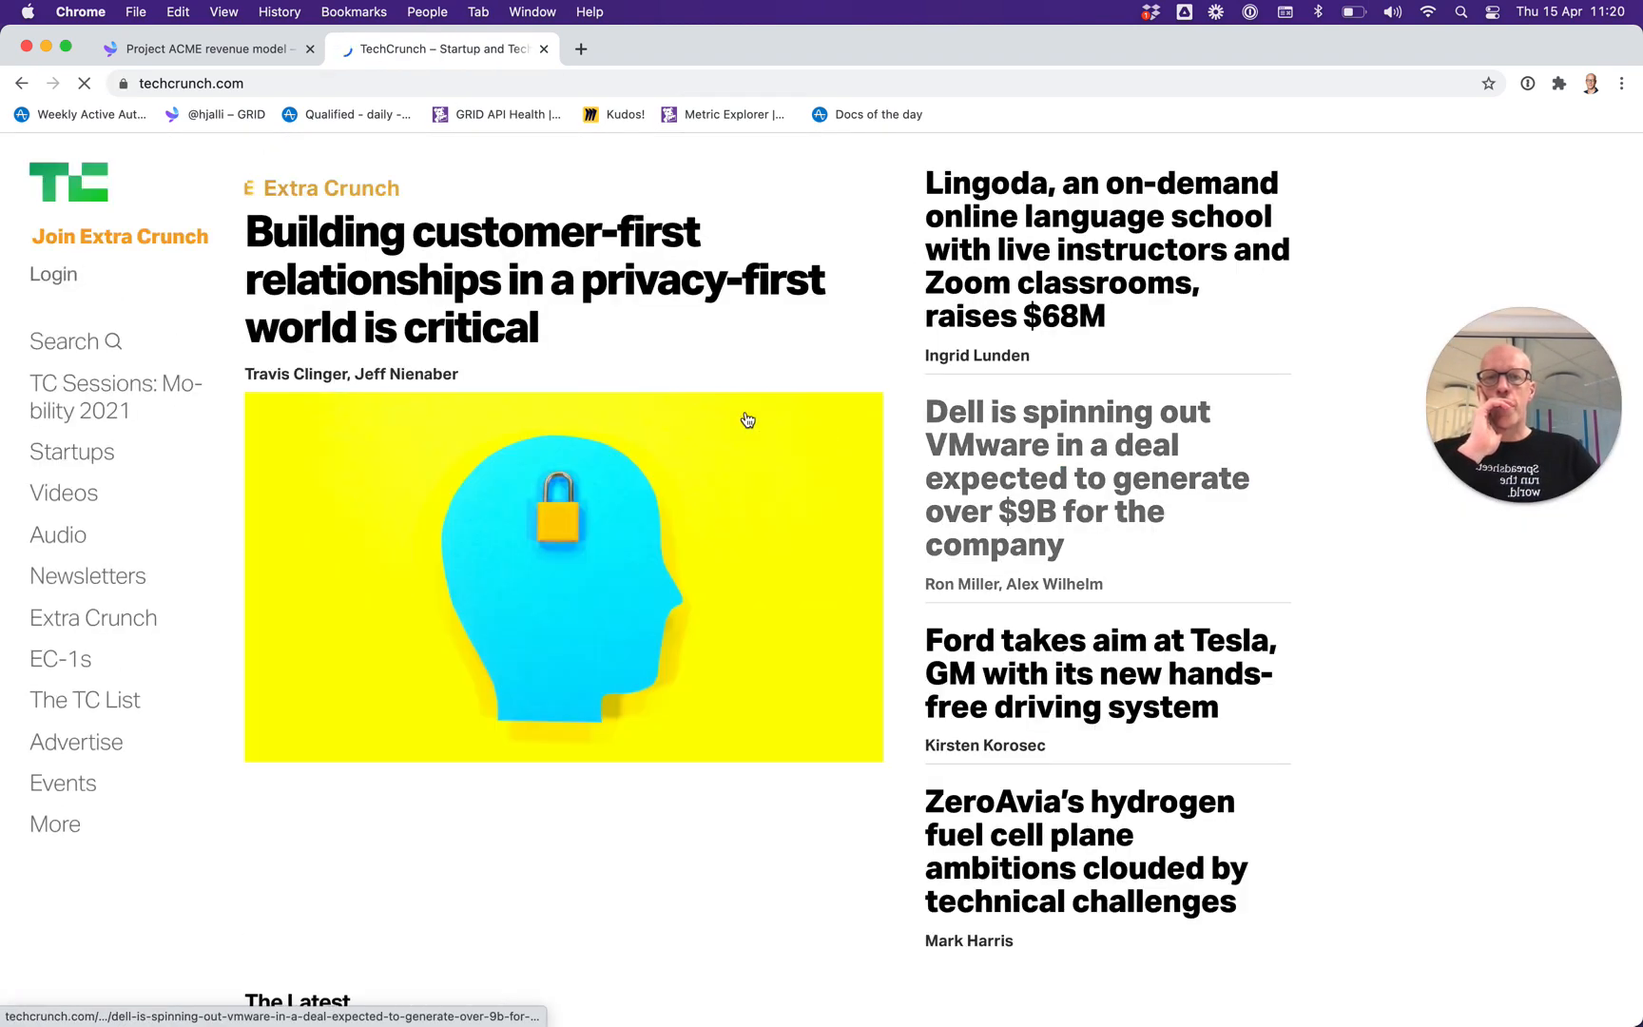
{"action": "left_click", "coordinate": [535, 306]}
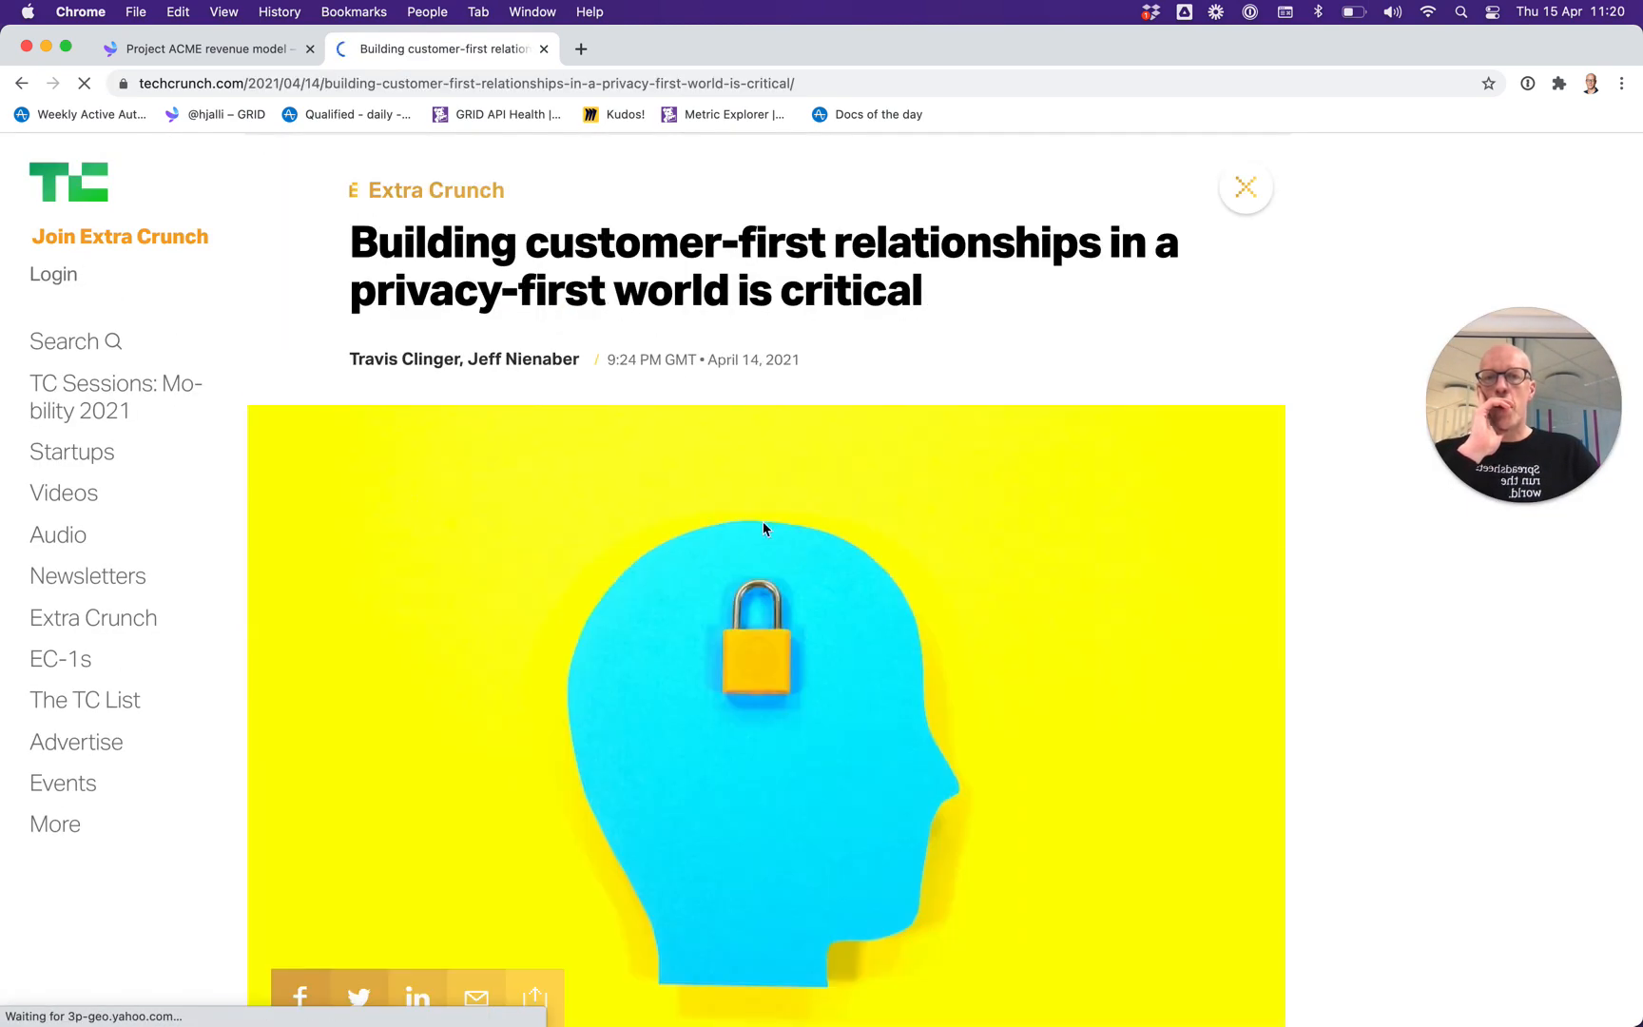
Inspect the article's featured image and replace its img HTML with the copied GRID embed iframe code.
{"action": "scroll", "coordinate": [877, 524], "scroll_direction": "down", "scroll_amount": 3}
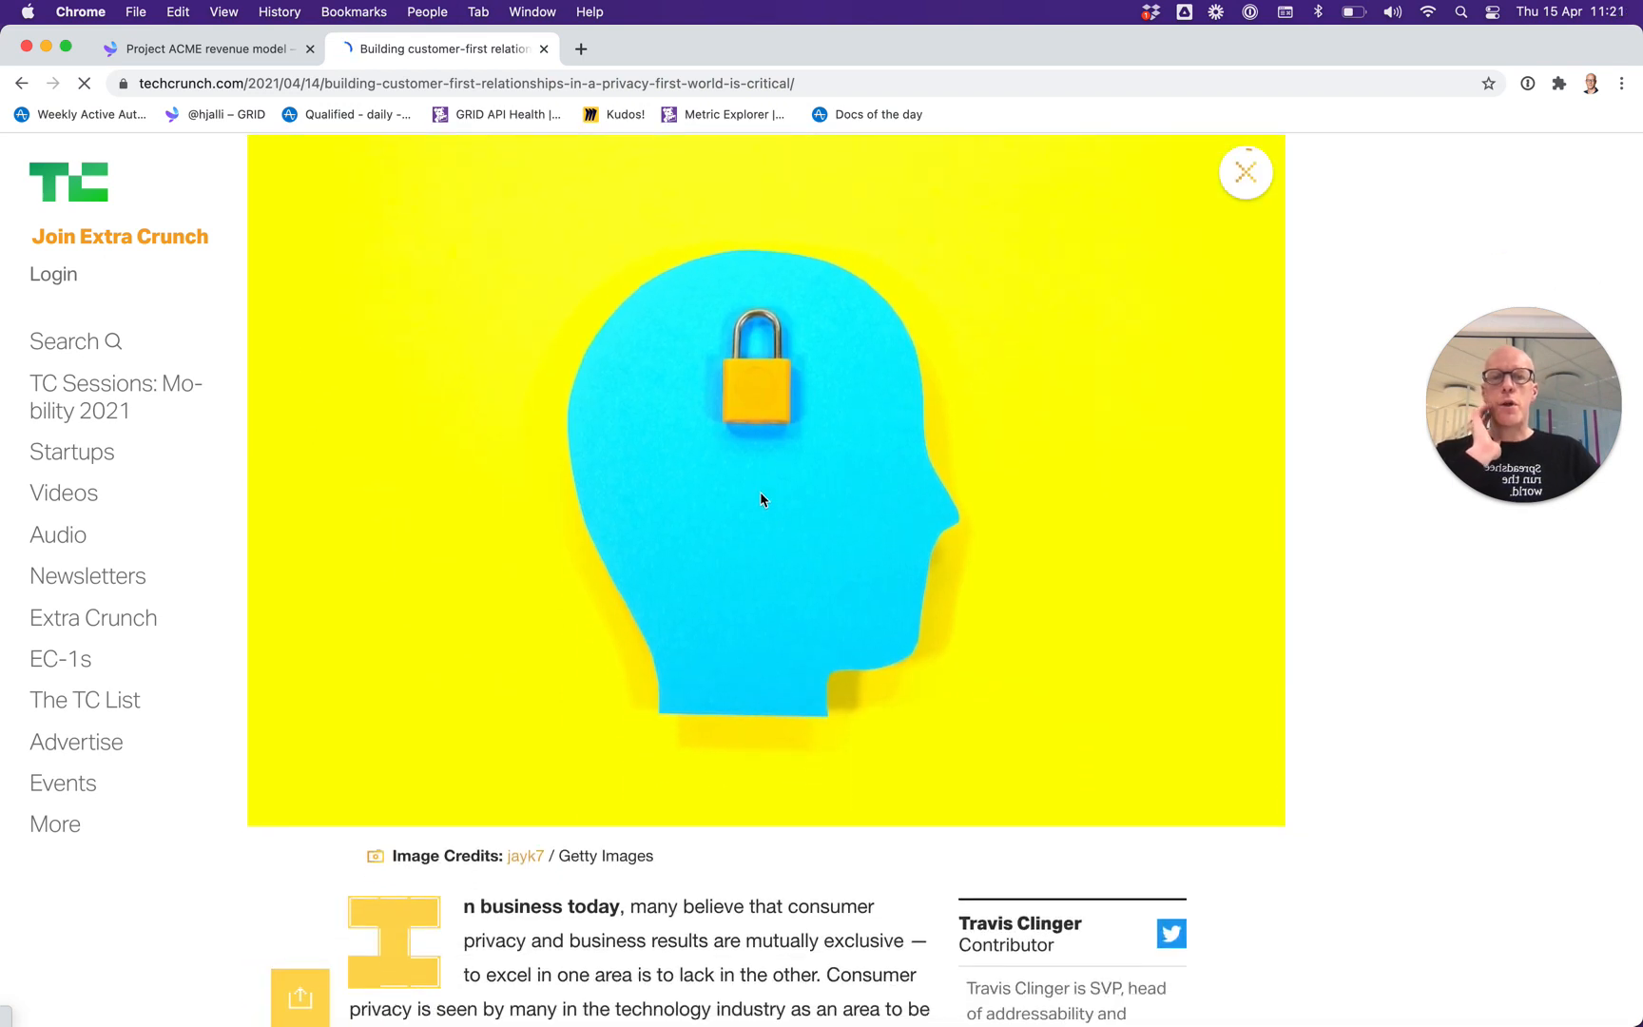
{"action": "scroll", "coordinate": [759, 461], "scroll_direction": "up", "scroll_amount": 2}
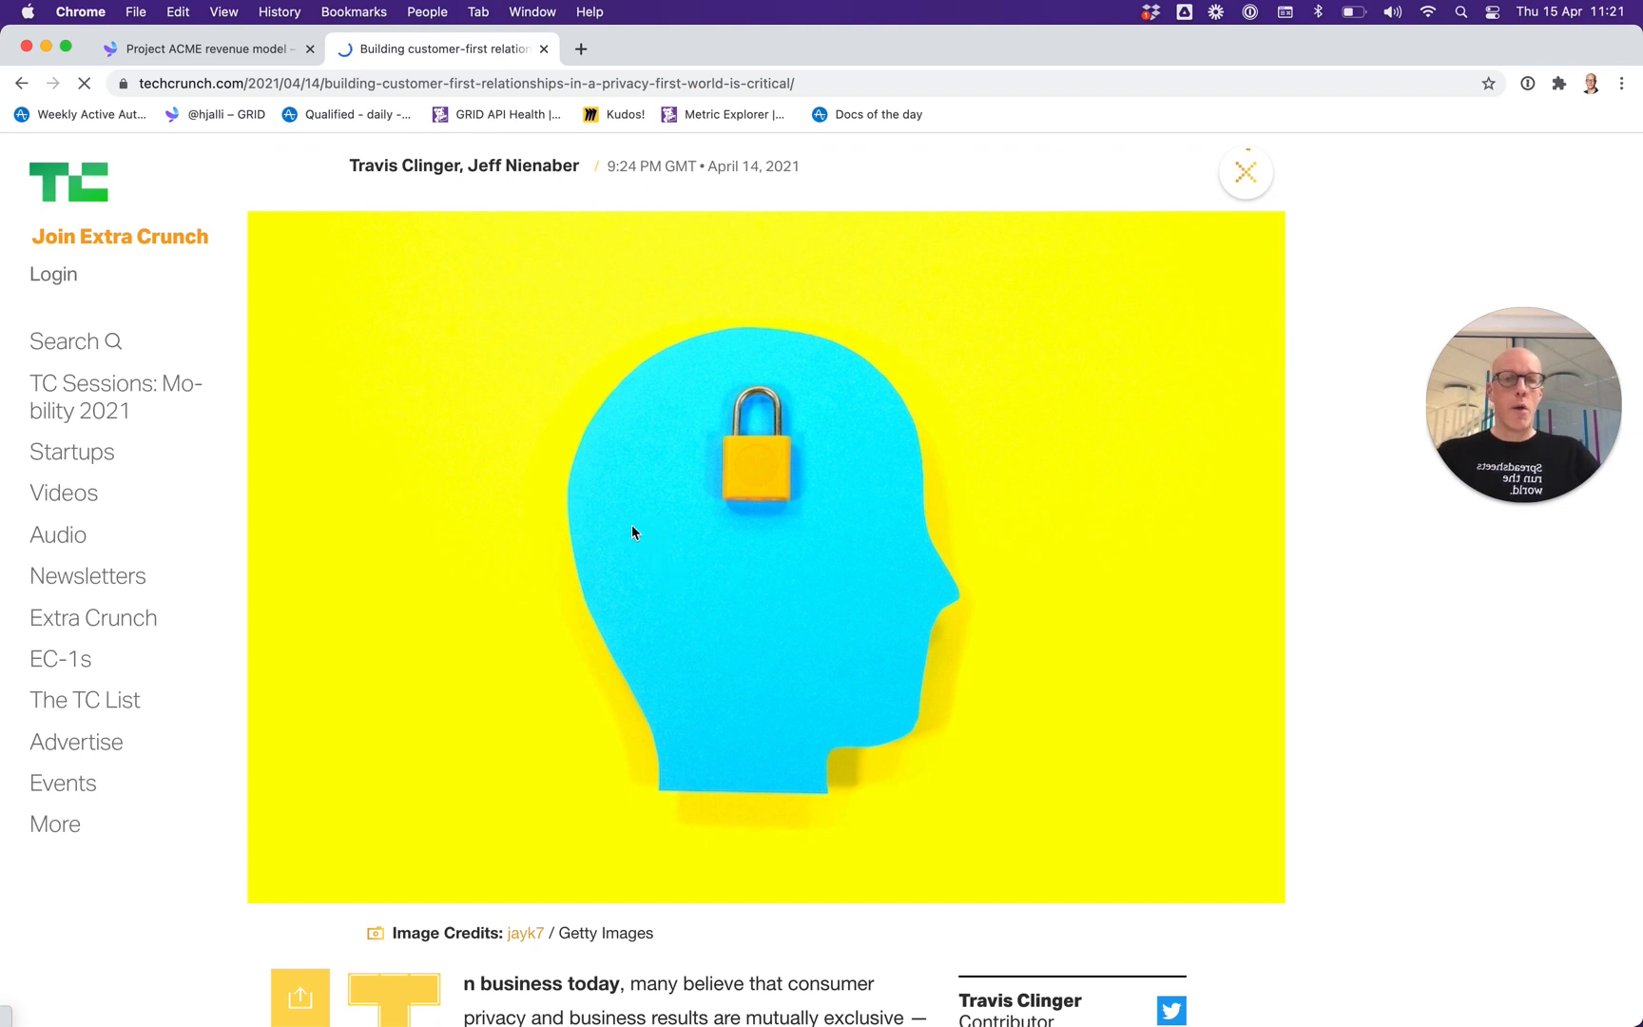
{"action": "right_click", "coordinate": [601, 532]}
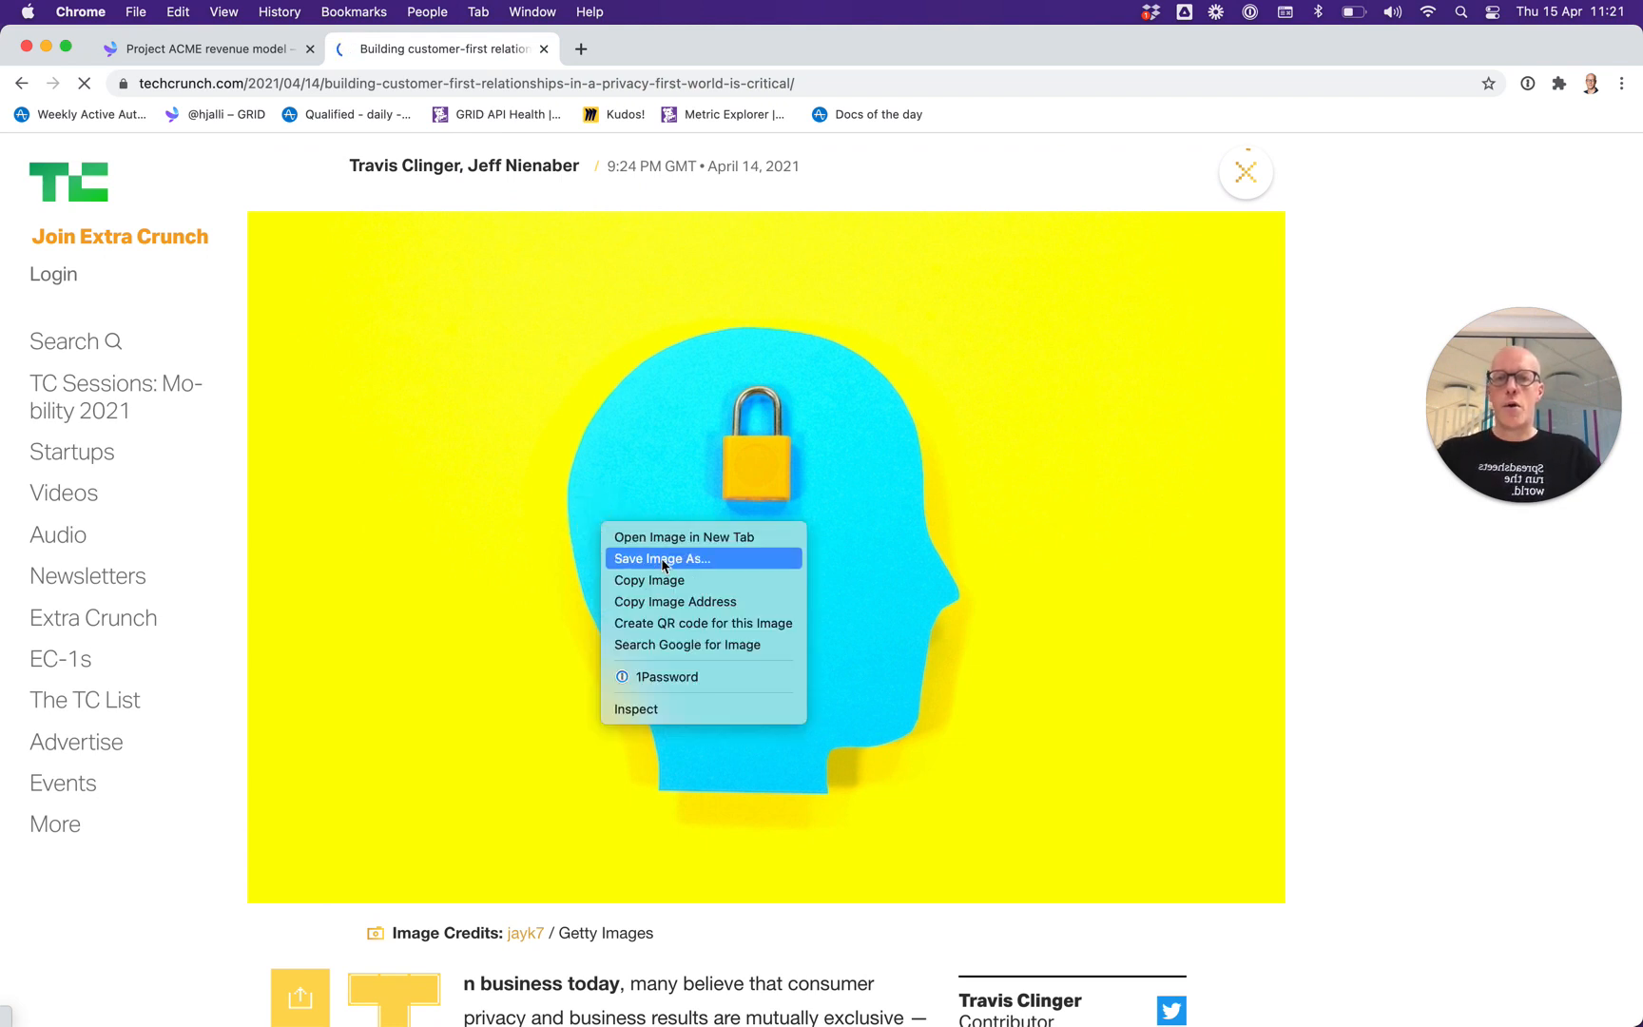
{"action": "left_click", "coordinate": [681, 709]}
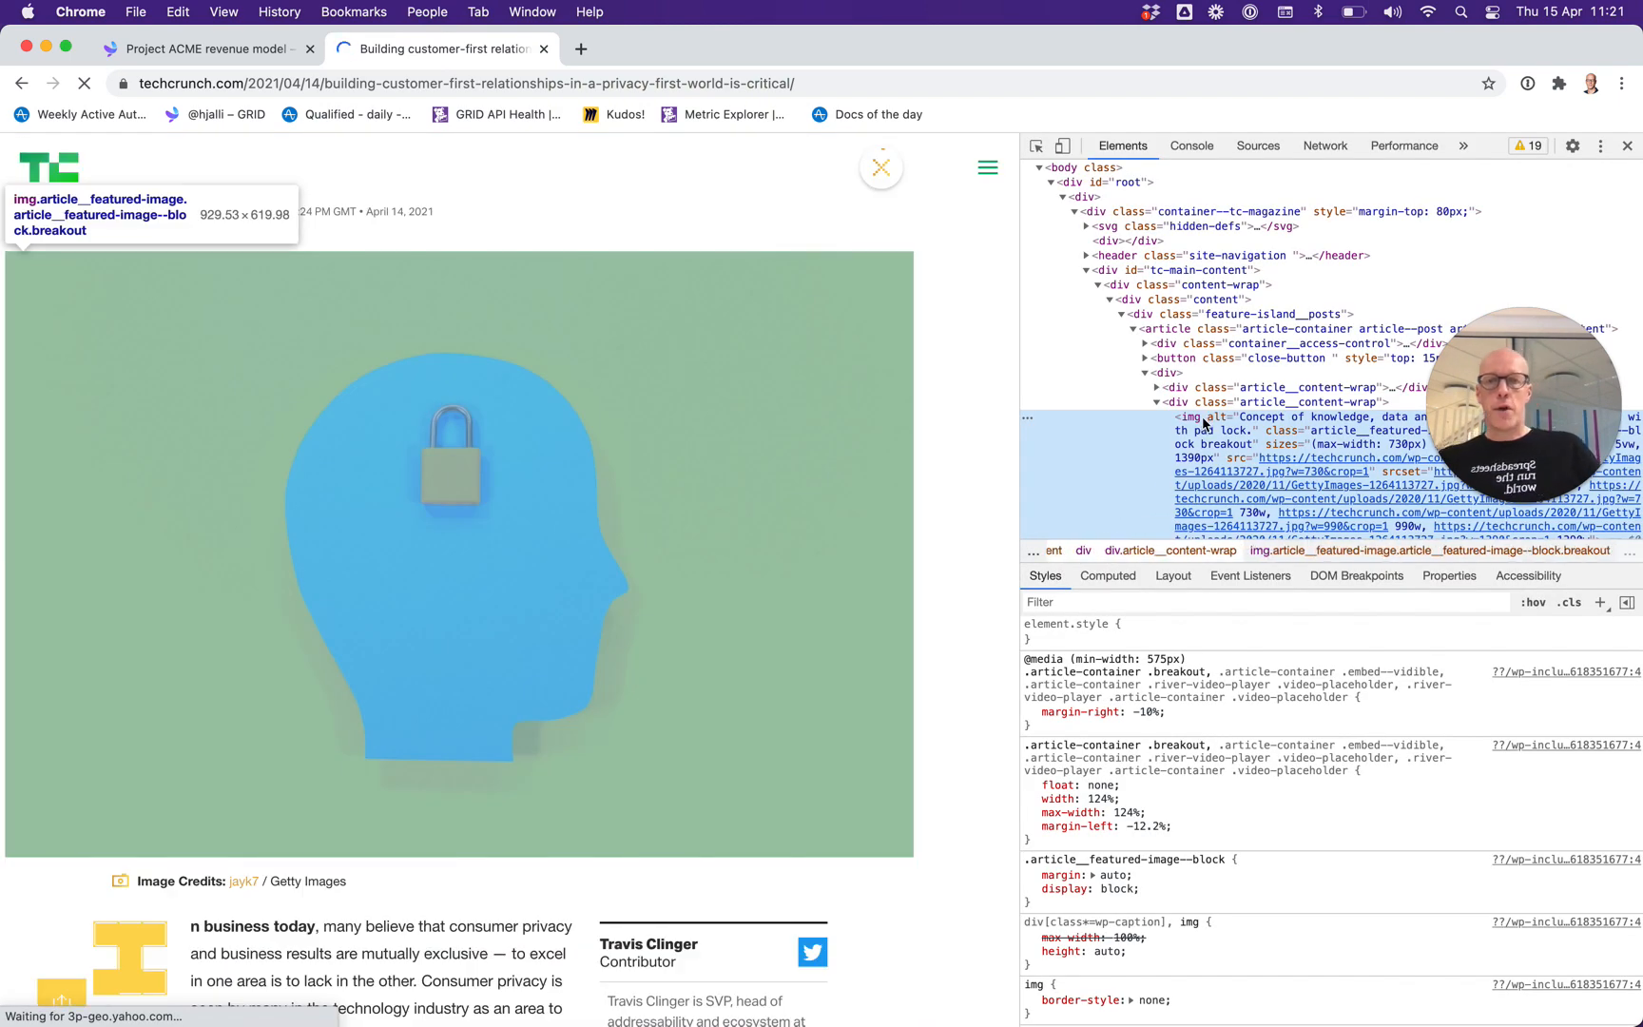
{"action": "right_click", "coordinate": [1196, 424]}
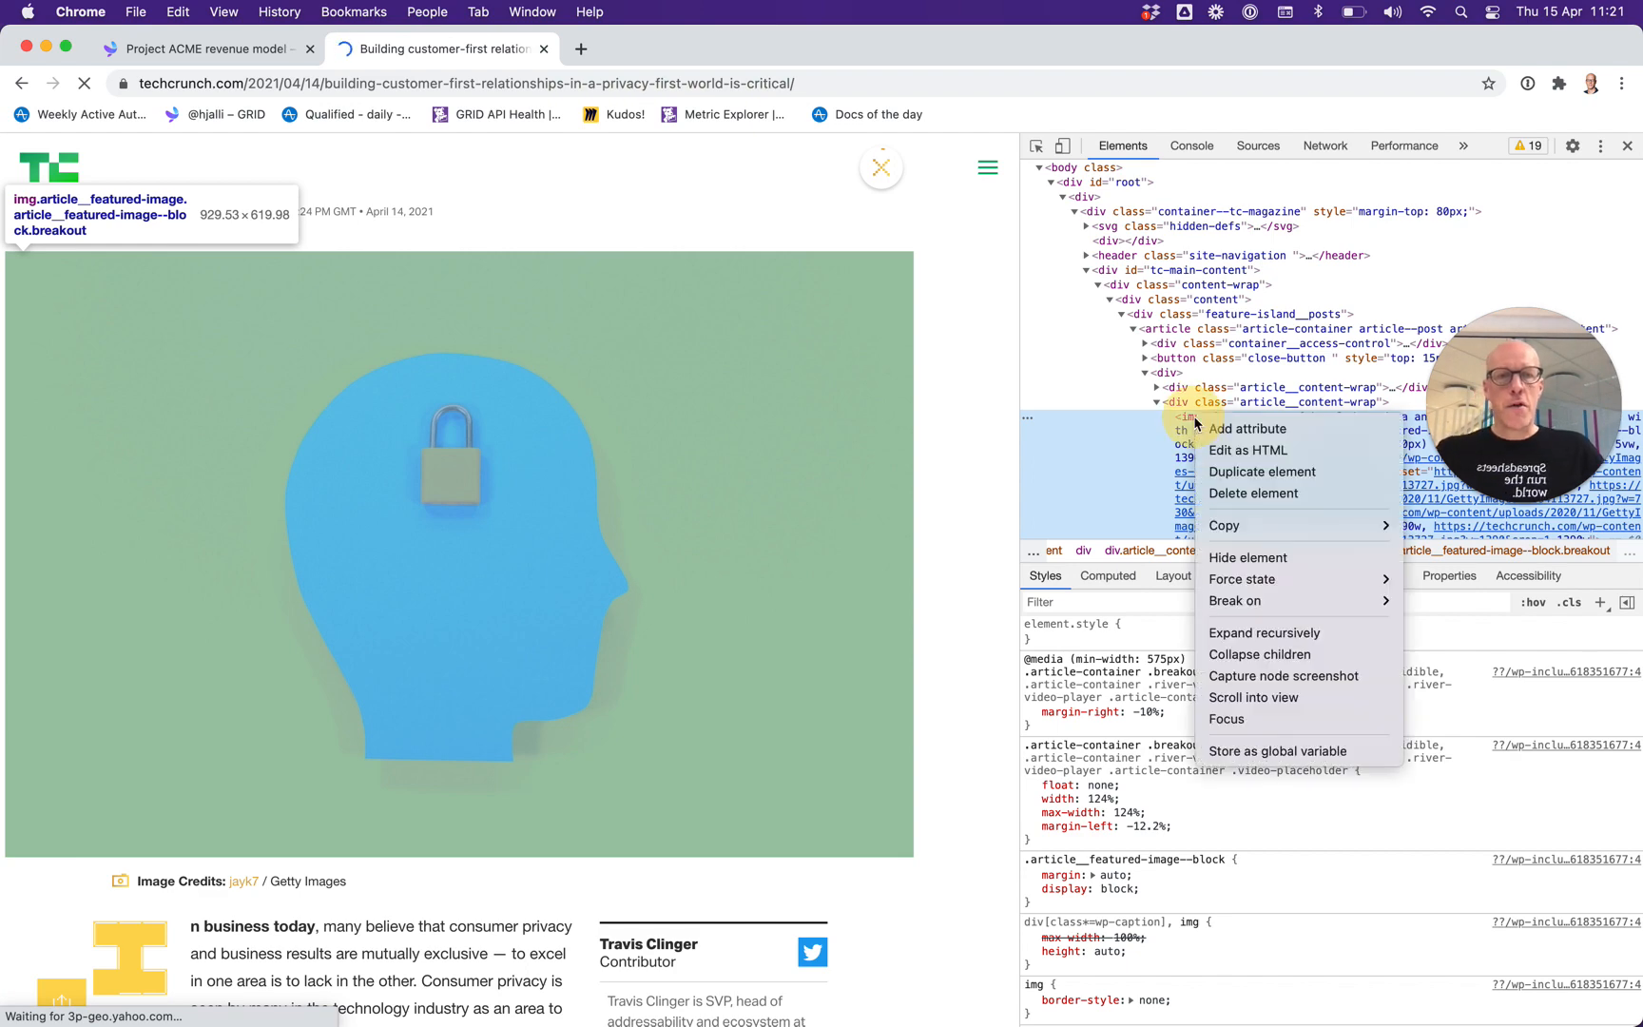
{"action": "left_click", "coordinate": [1256, 453]}
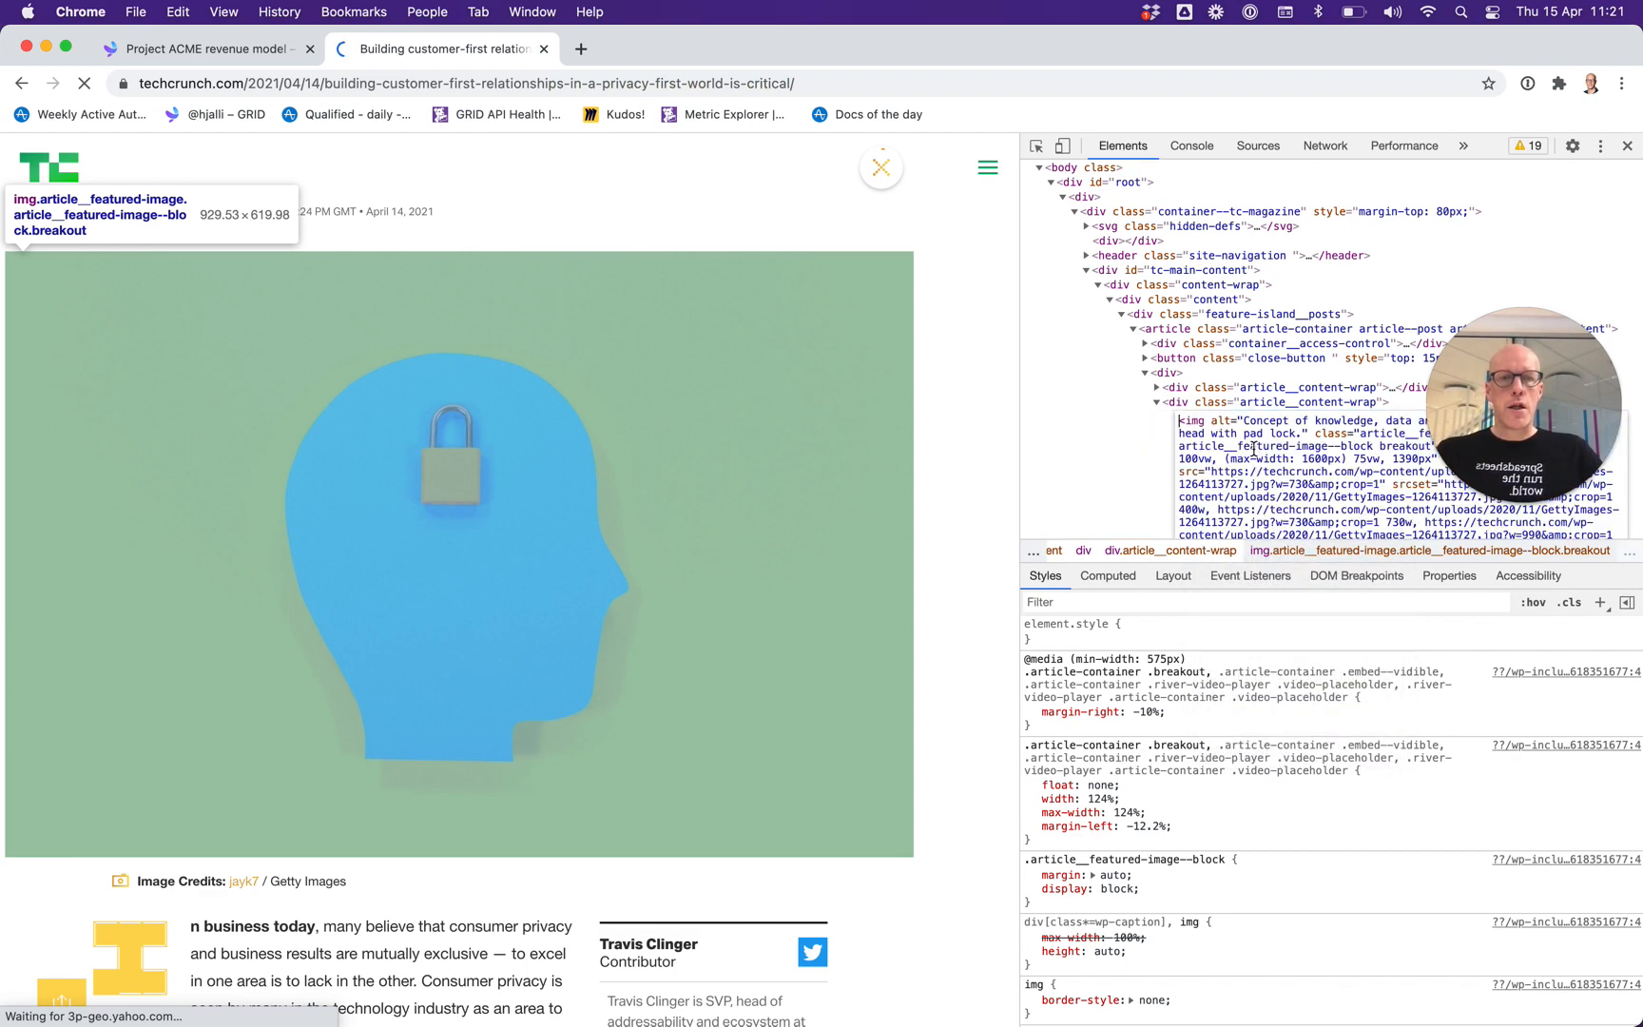
{"action": "key", "text": "super+a"}
{"action": "key", "text": "super+v"}
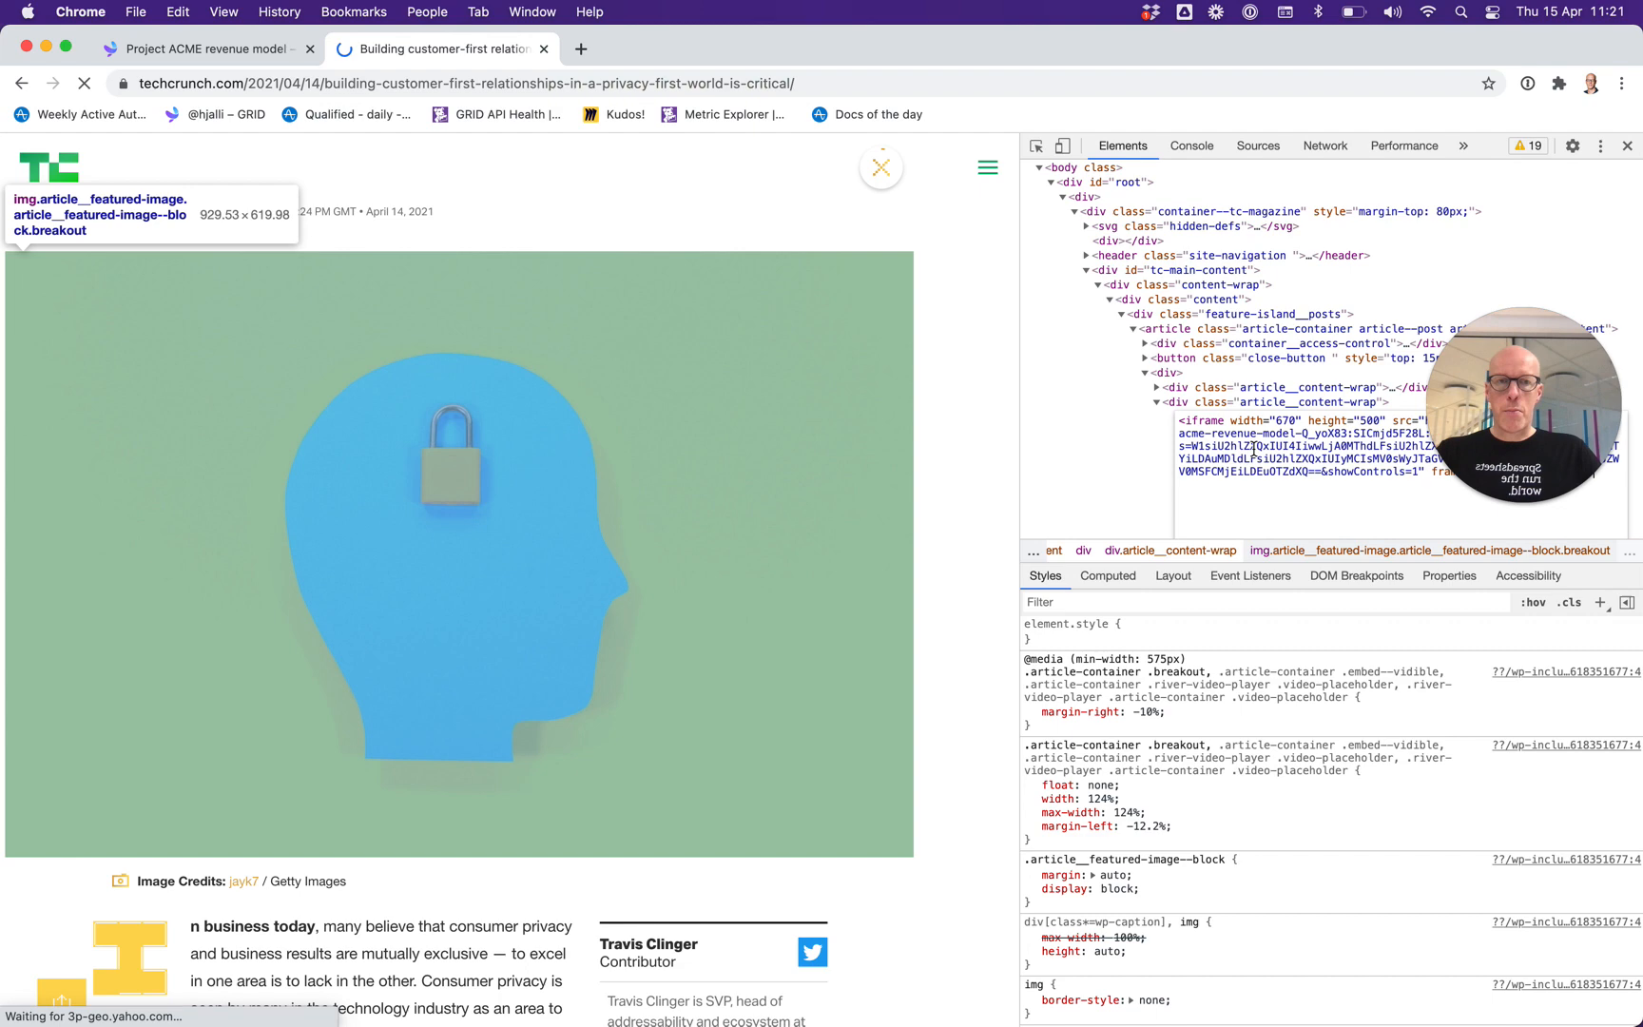
{"action": "left_click", "coordinate": [1086, 461]}
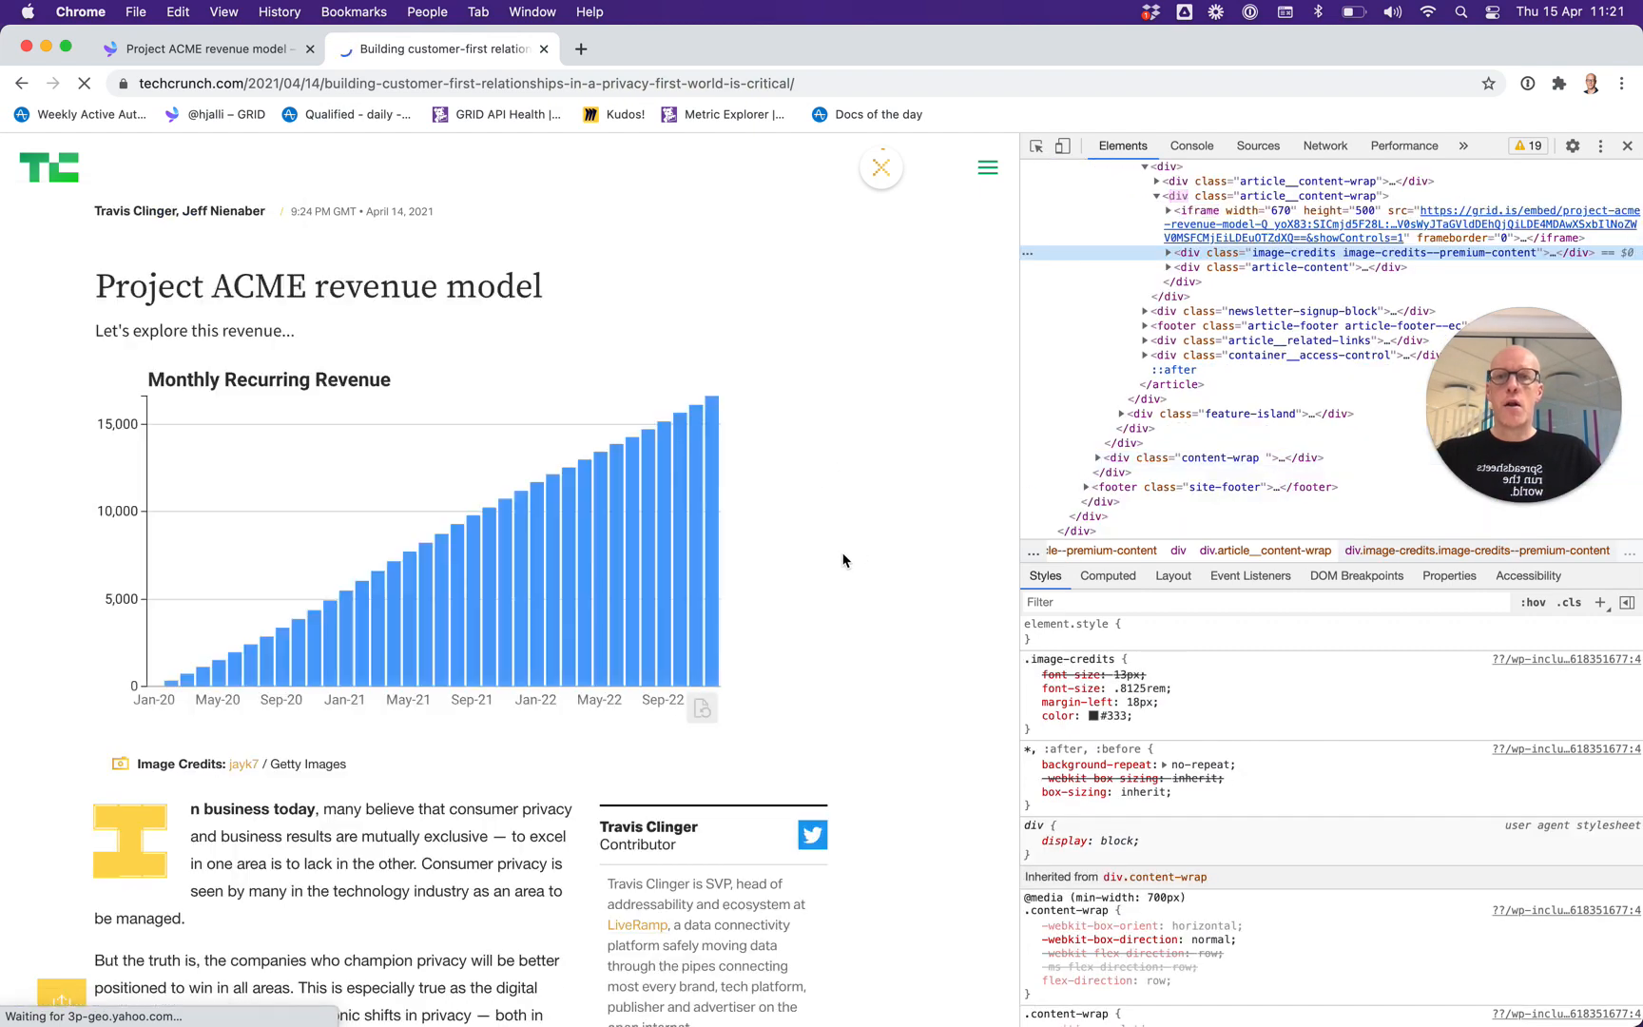
Edit the embedded iframe's HTML to width 900 and height 800, and close the developer tools.
{"action": "scroll", "coordinate": [723, 575], "scroll_direction": "down", "scroll_amount": 4}
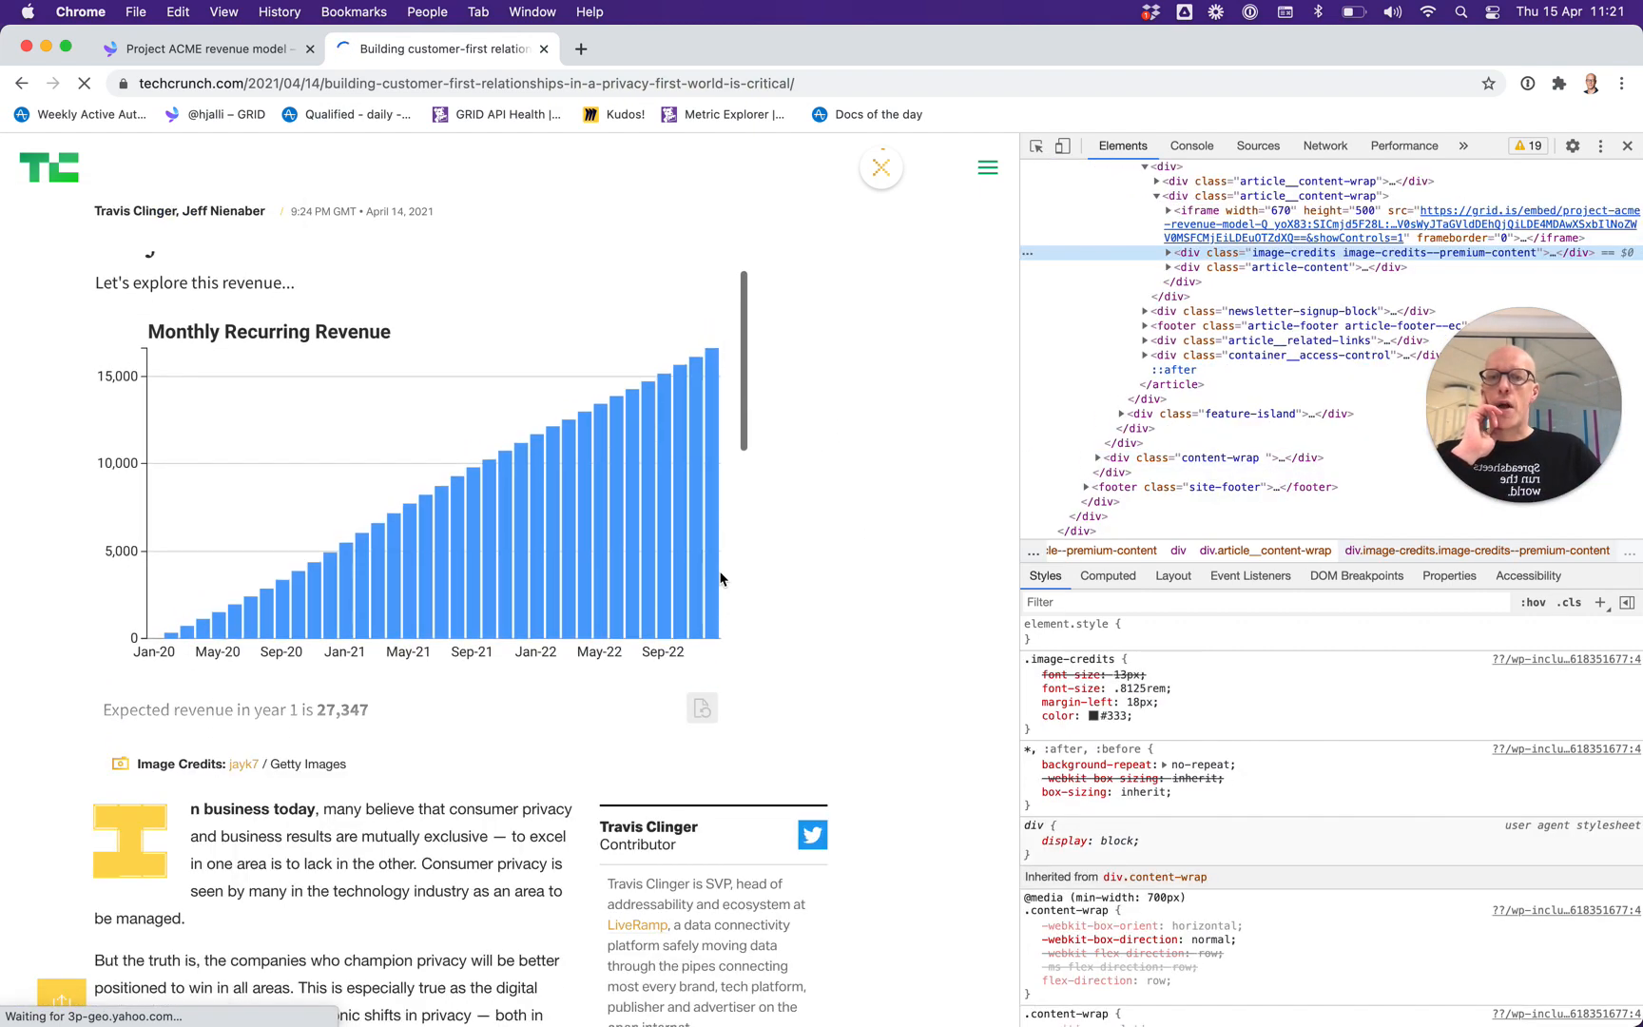
{"action": "scroll", "coordinate": [720, 578], "scroll_direction": "up", "scroll_amount": 7}
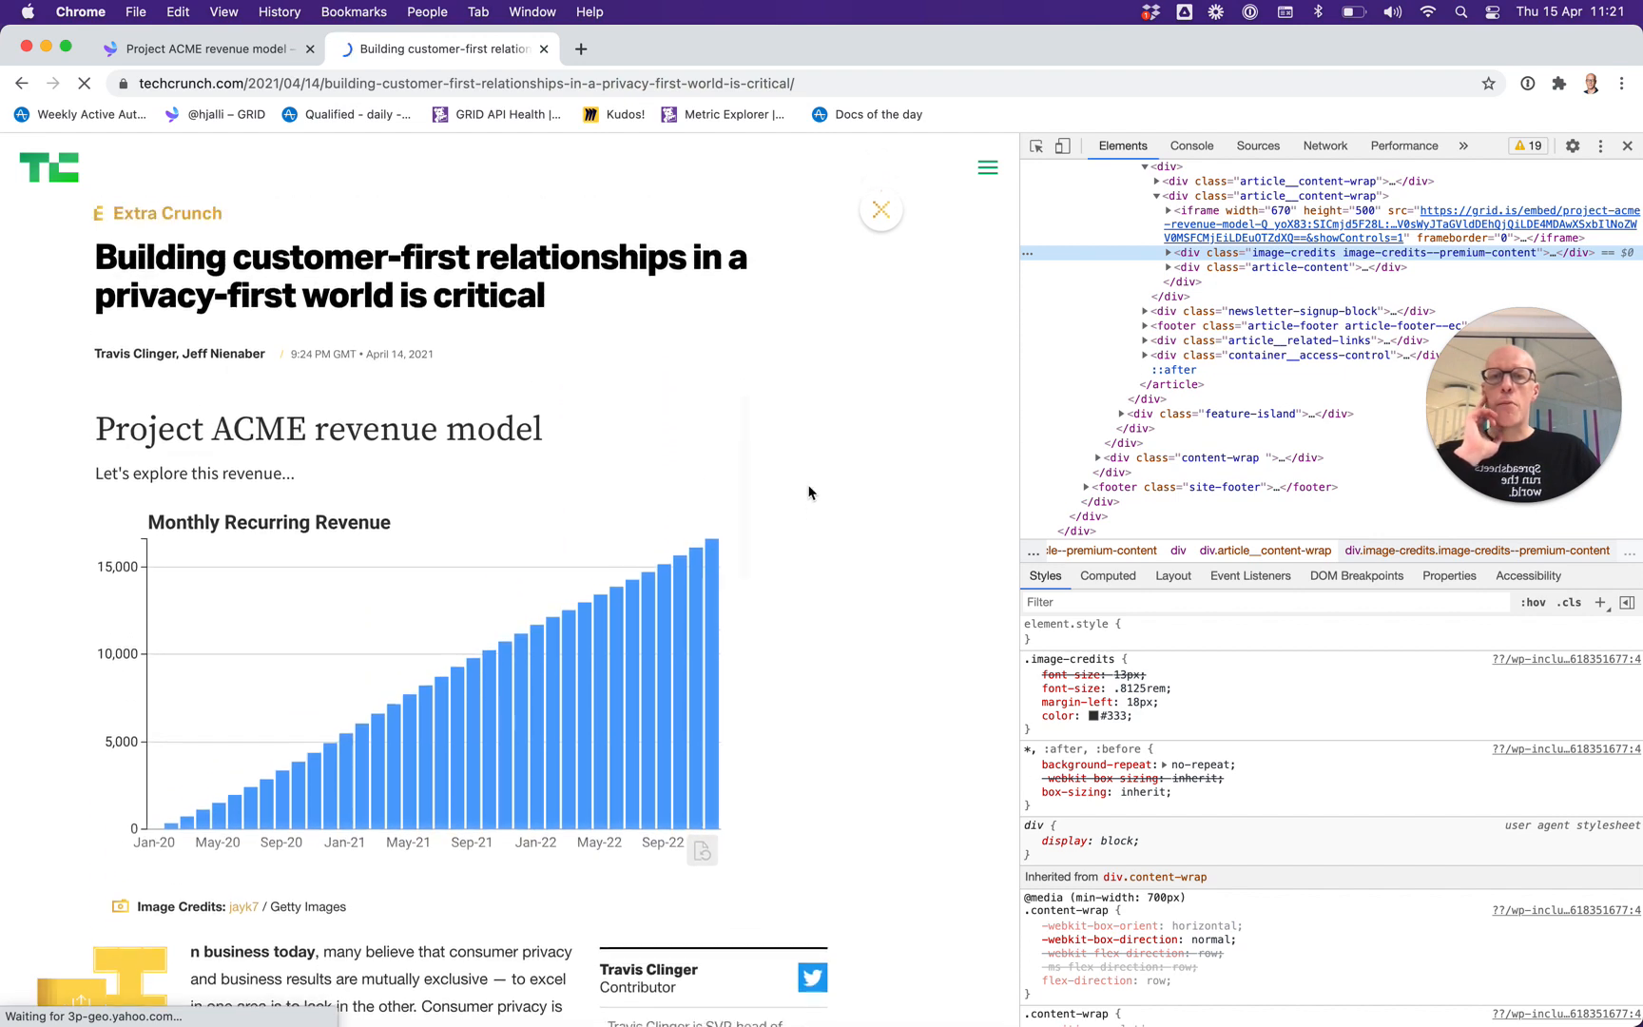
{"action": "left_click", "coordinate": [1204, 213]}
{"action": "right_click", "coordinate": [1204, 215]}
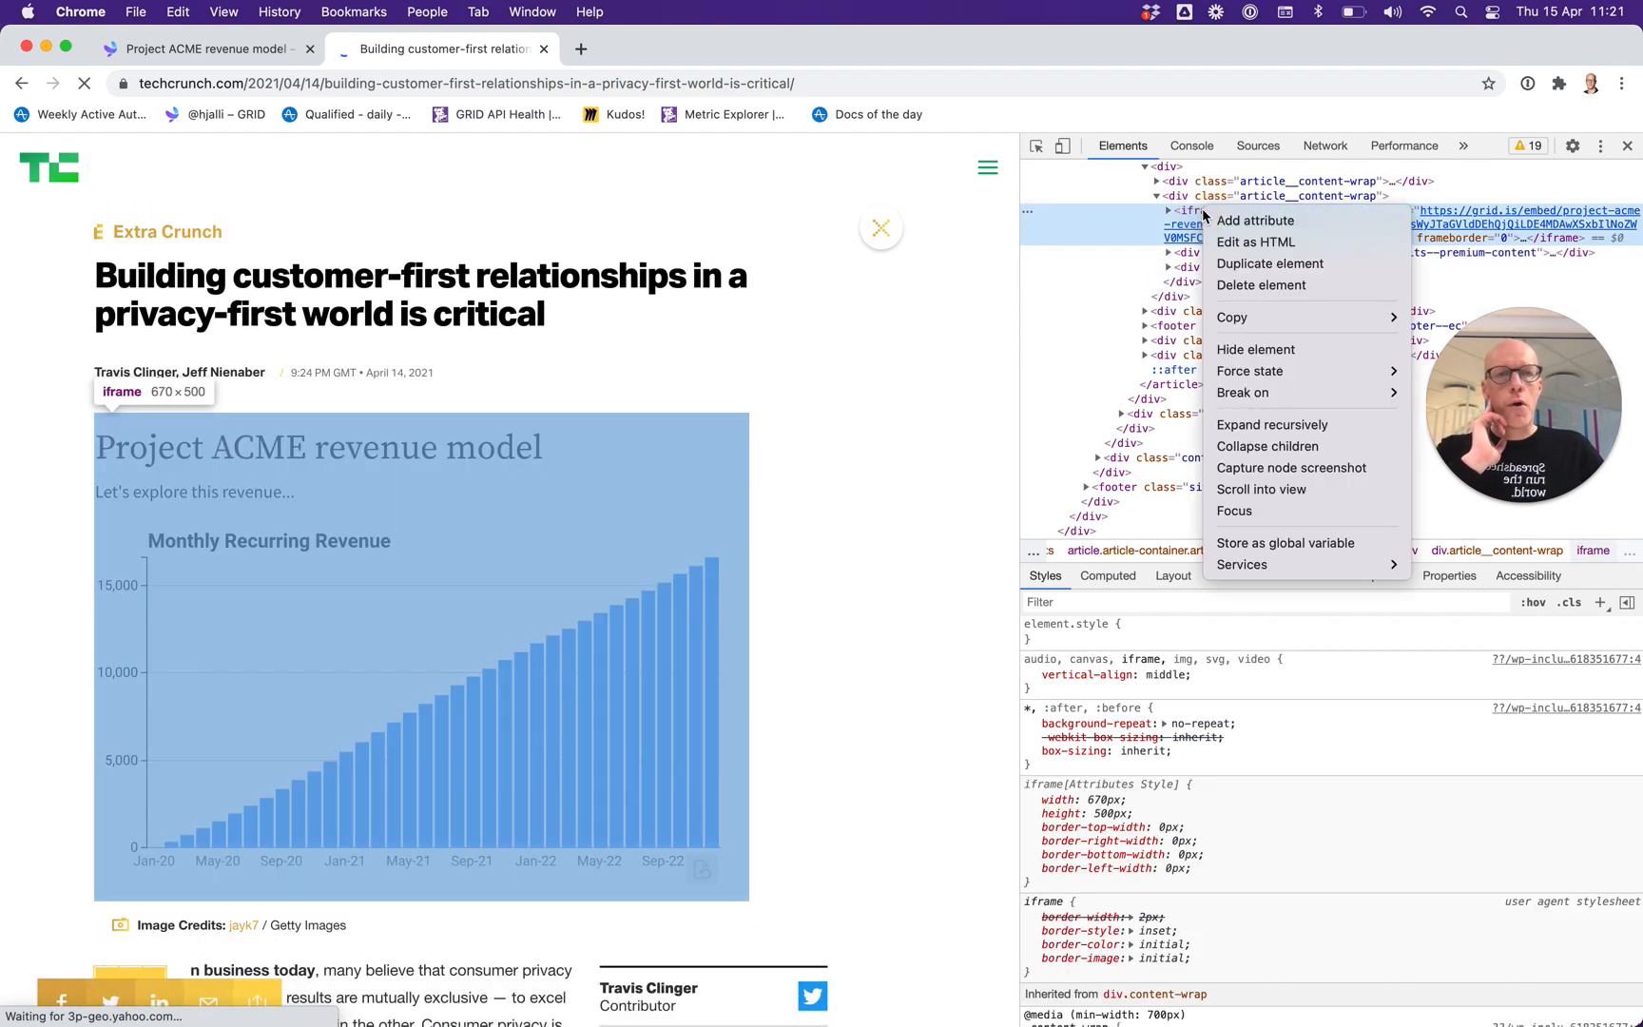
{"action": "left_click", "coordinate": [1246, 238]}
{"action": "left_click", "coordinate": [1268, 228]}
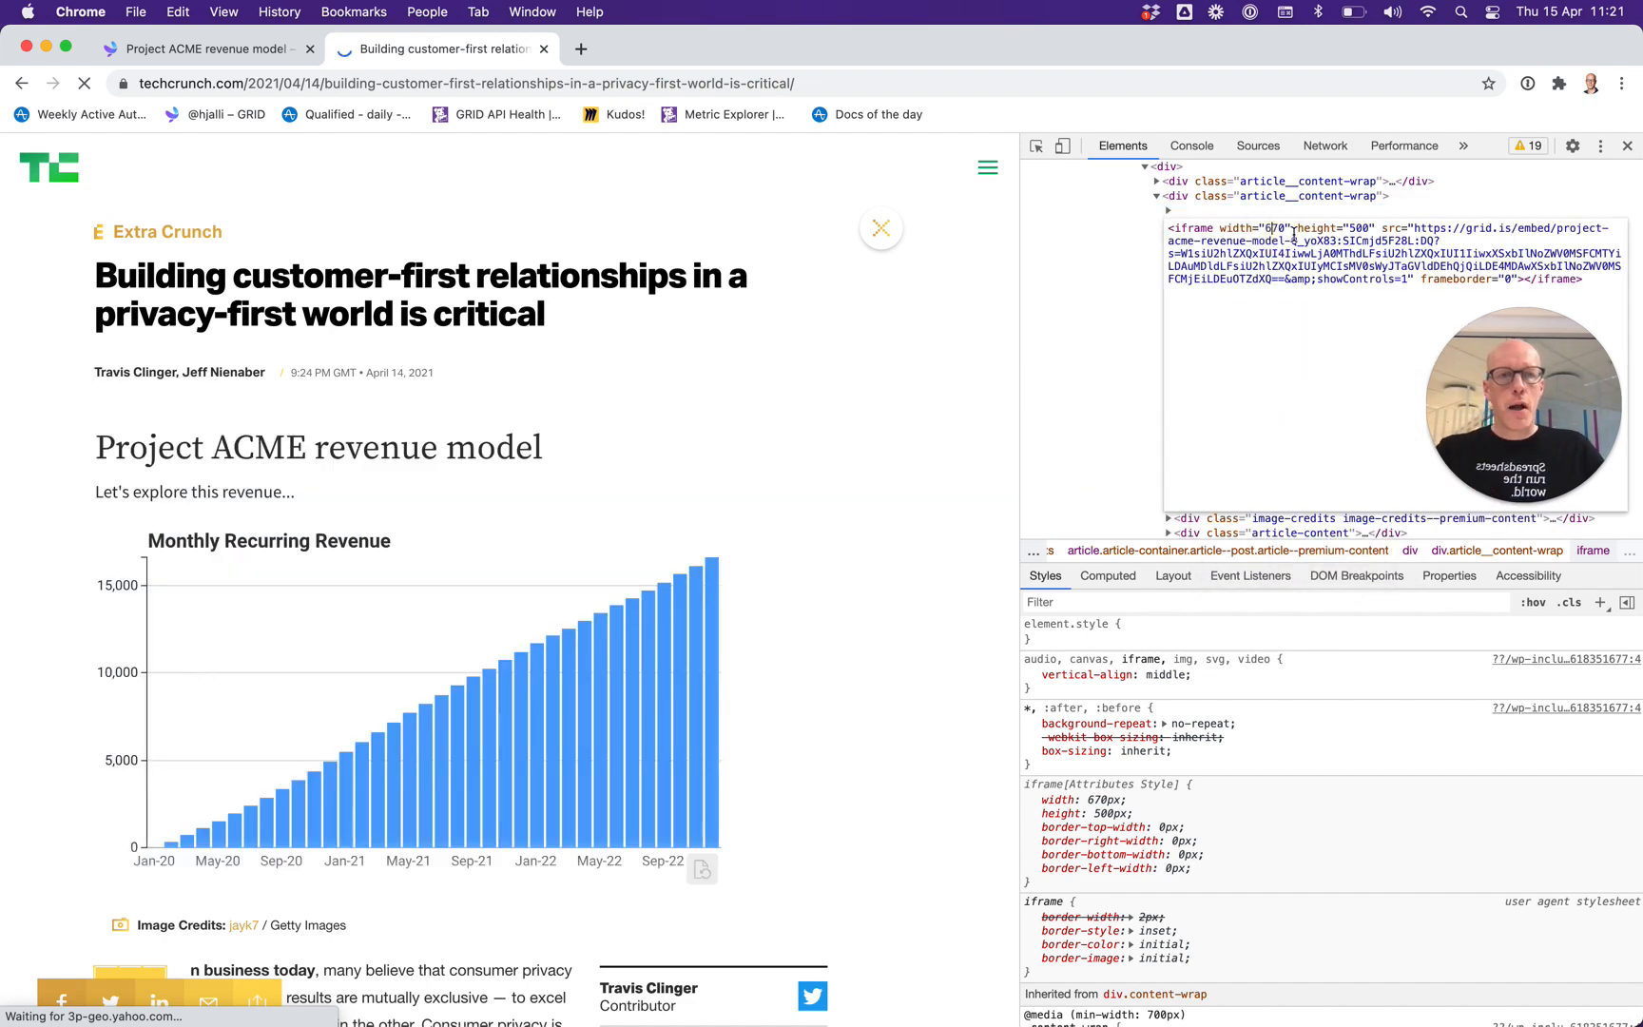
{"action": "key", "text": "shift+Right"}
{"action": "type", "text": "90"}
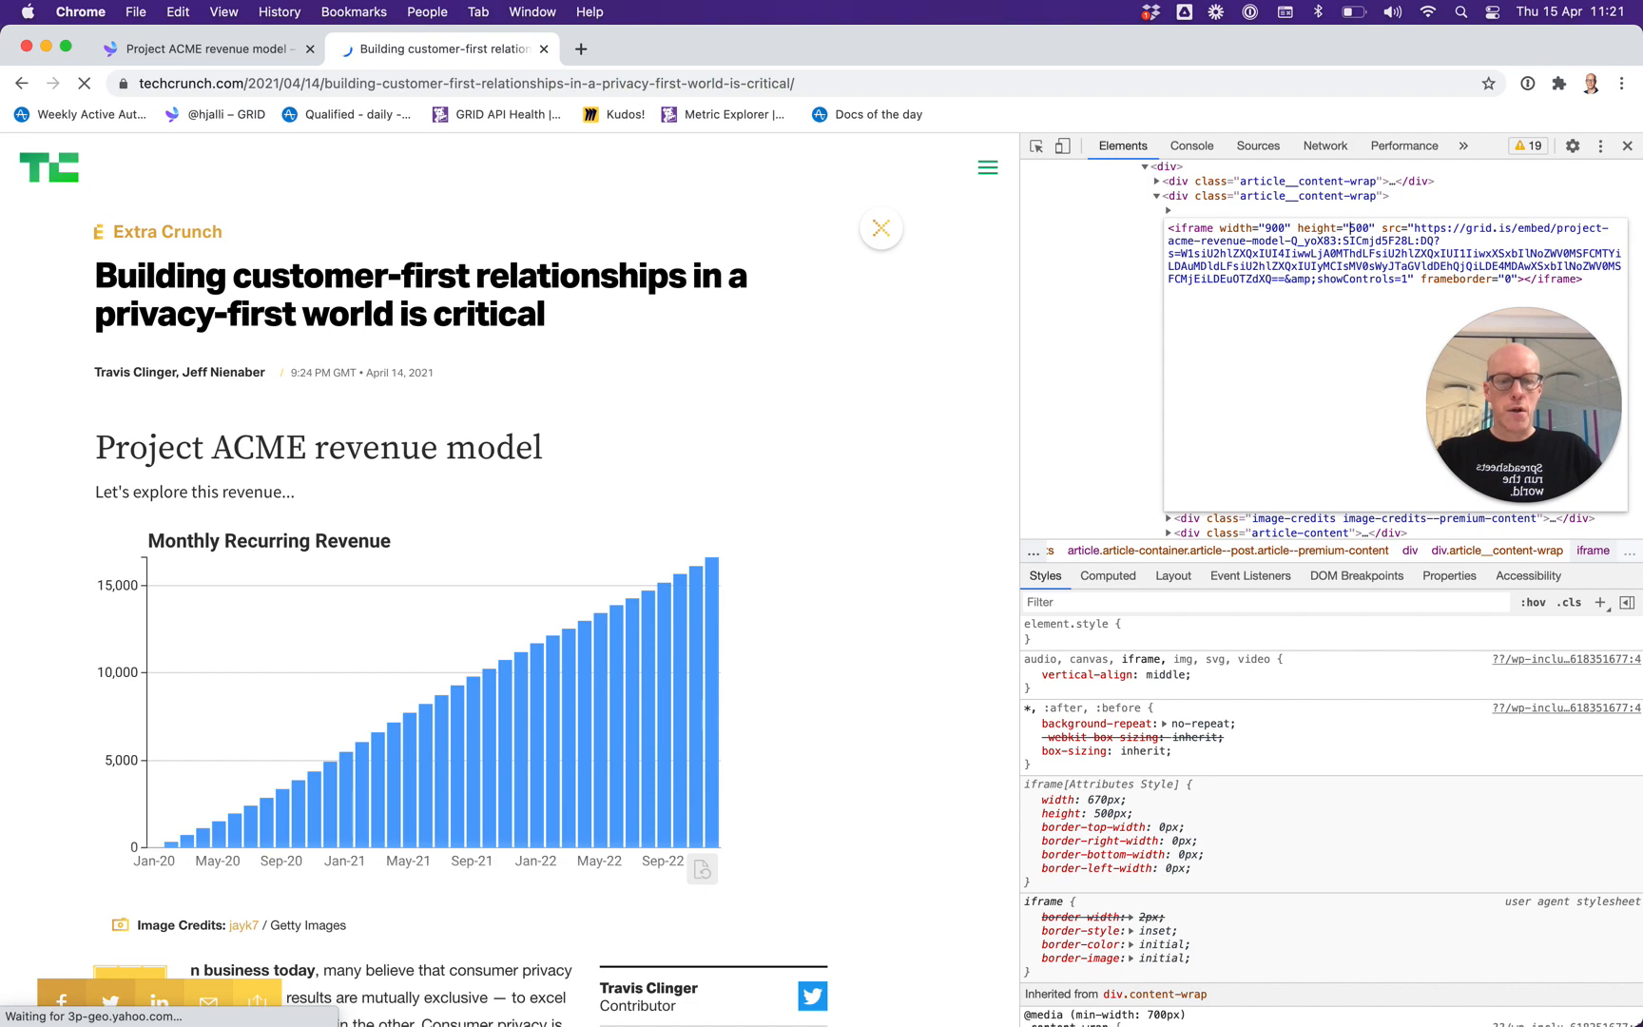
{"action": "left_click", "coordinate": [1083, 255]}
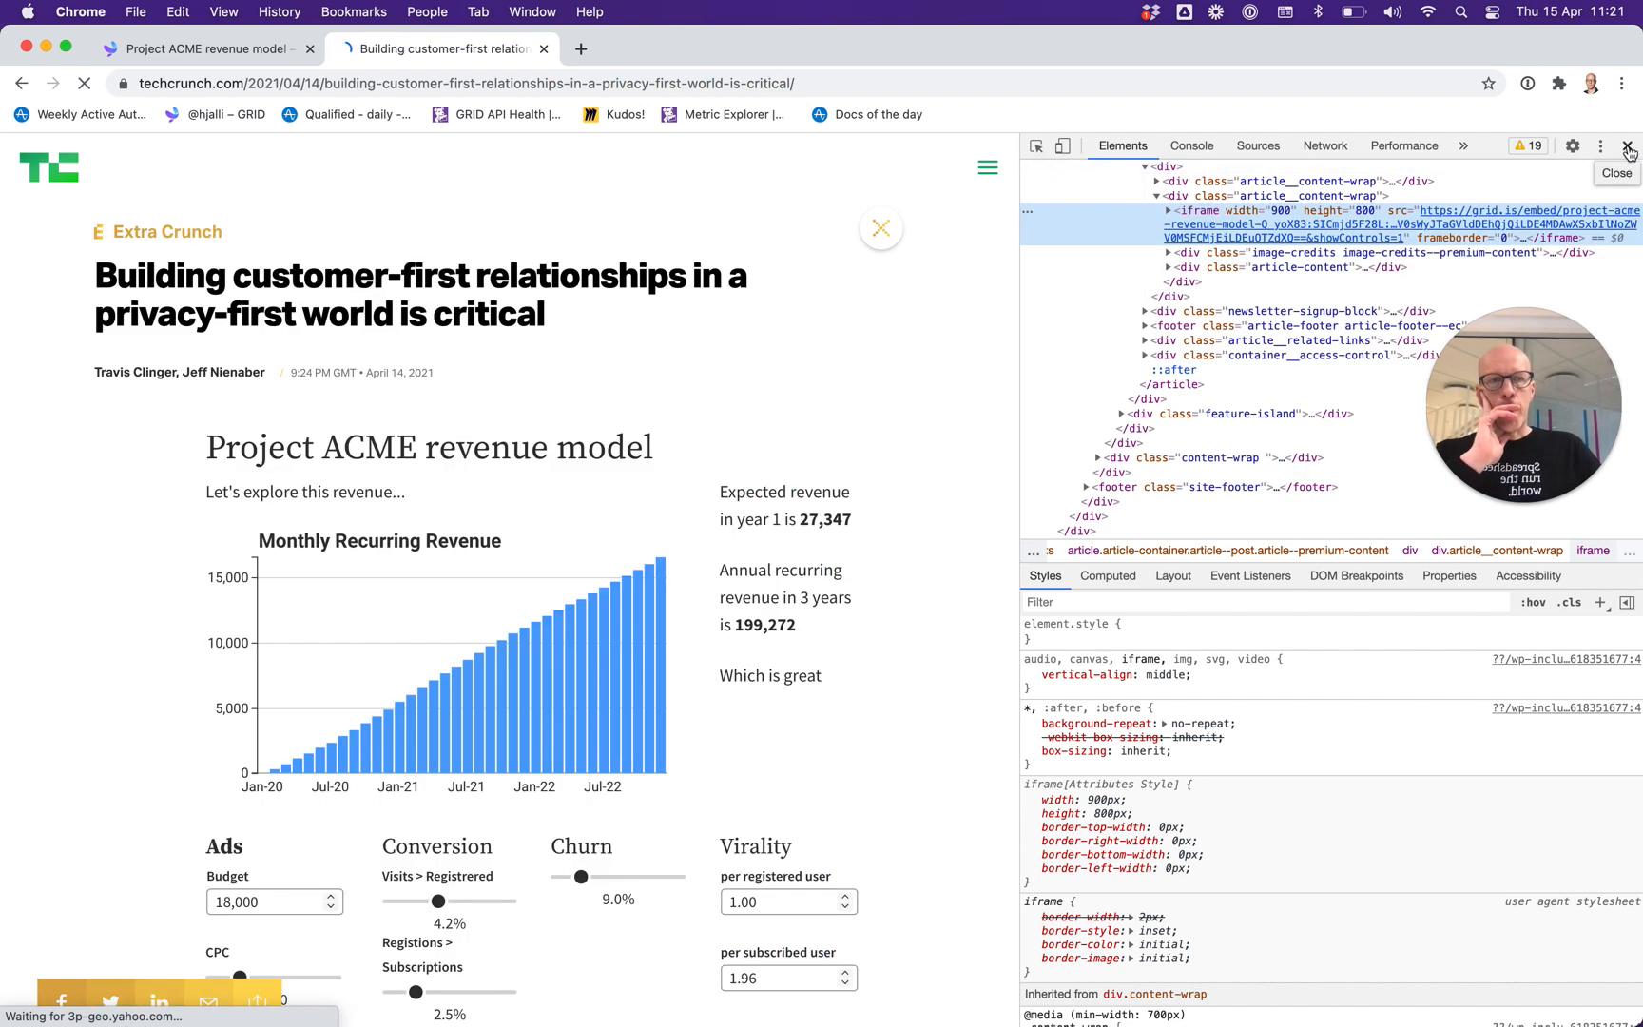
{"action": "left_click", "coordinate": [1627, 145]}
In the embedded model, set Visits > Registrered to 2.4%, Churn to 7.0% and Registions > Subscriptions to 3.1%.
{"action": "scroll", "coordinate": [1121, 701], "scroll_direction": "down", "scroll_amount": 2}
{"action": "scroll", "coordinate": [1119, 699], "scroll_direction": "down", "scroll_amount": 3}
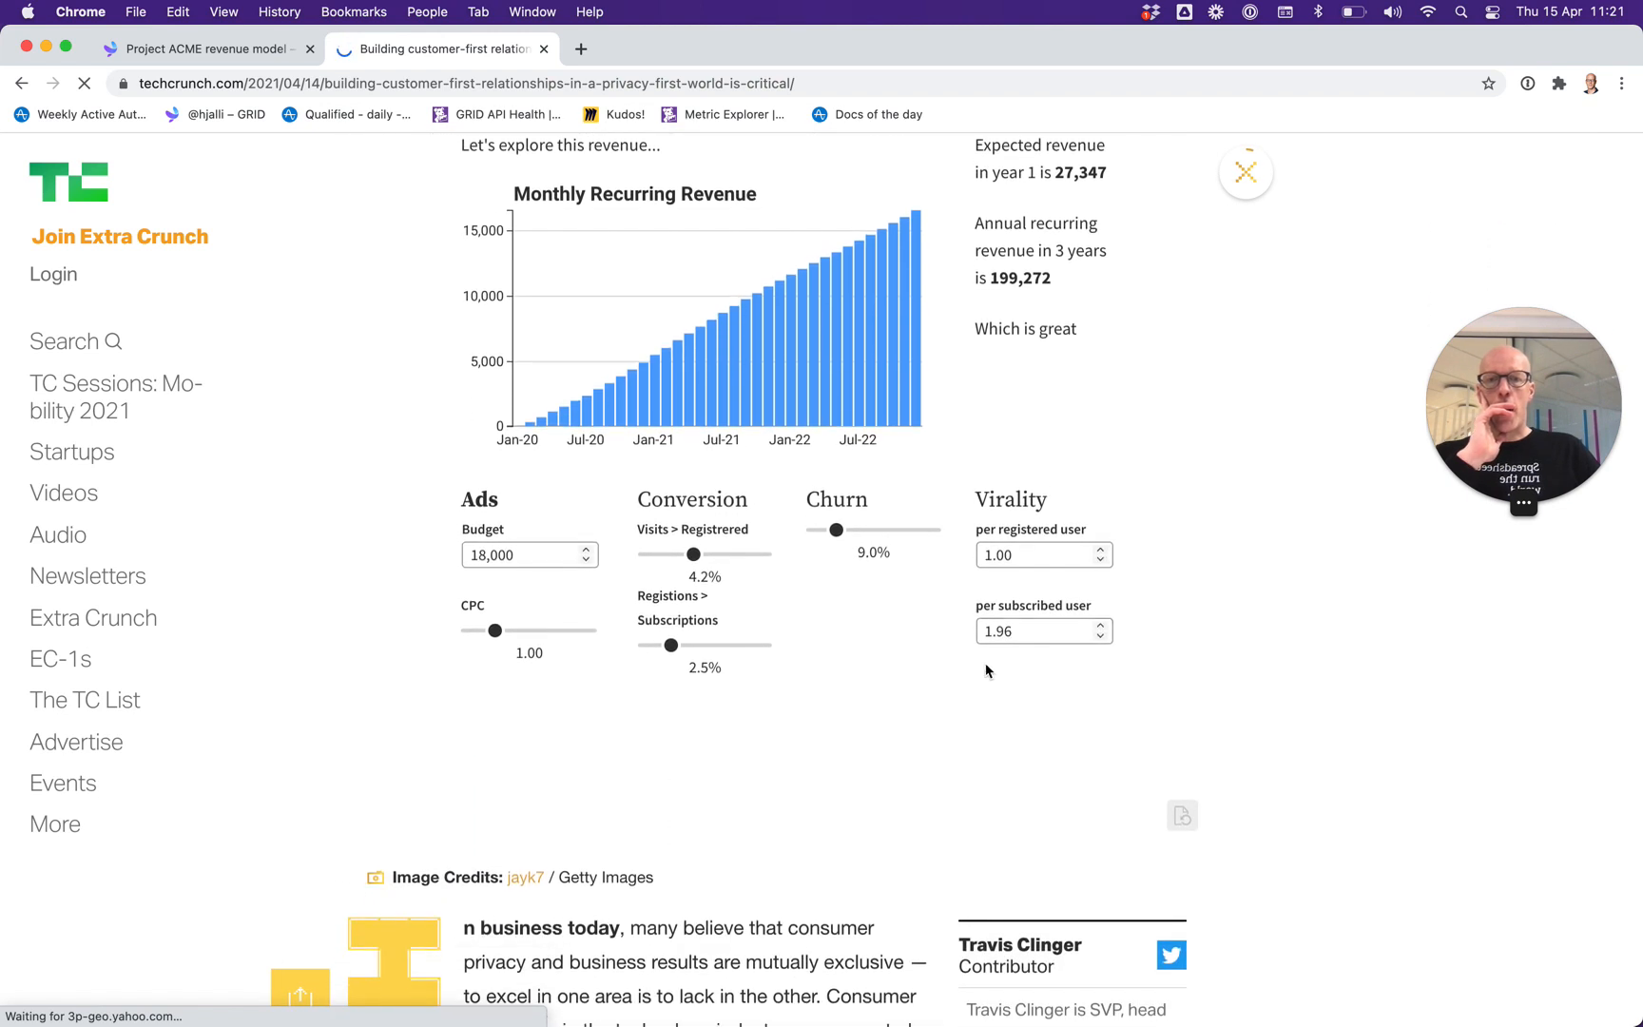
{"action": "scroll", "coordinate": [985, 671], "scroll_direction": "up", "scroll_amount": 2}
{"action": "left_click_drag", "start_coordinate": [699, 691], "coordinate": [669, 706]}
{"action": "mouse_move", "coordinate": [837, 681]}
{"action": "left_mouse_down"}
{"action": "mouse_move", "coordinate": [856, 682]}
{"action": "mouse_move", "coordinate": [830, 681]}
{"action": "left_mouse_up"}
{"action": "mouse_move", "coordinate": [671, 795]}
{"action": "left_mouse_down"}
{"action": "mouse_move", "coordinate": [691, 797]}
{"action": "mouse_move", "coordinate": [678, 795]}
{"action": "left_mouse_up"}
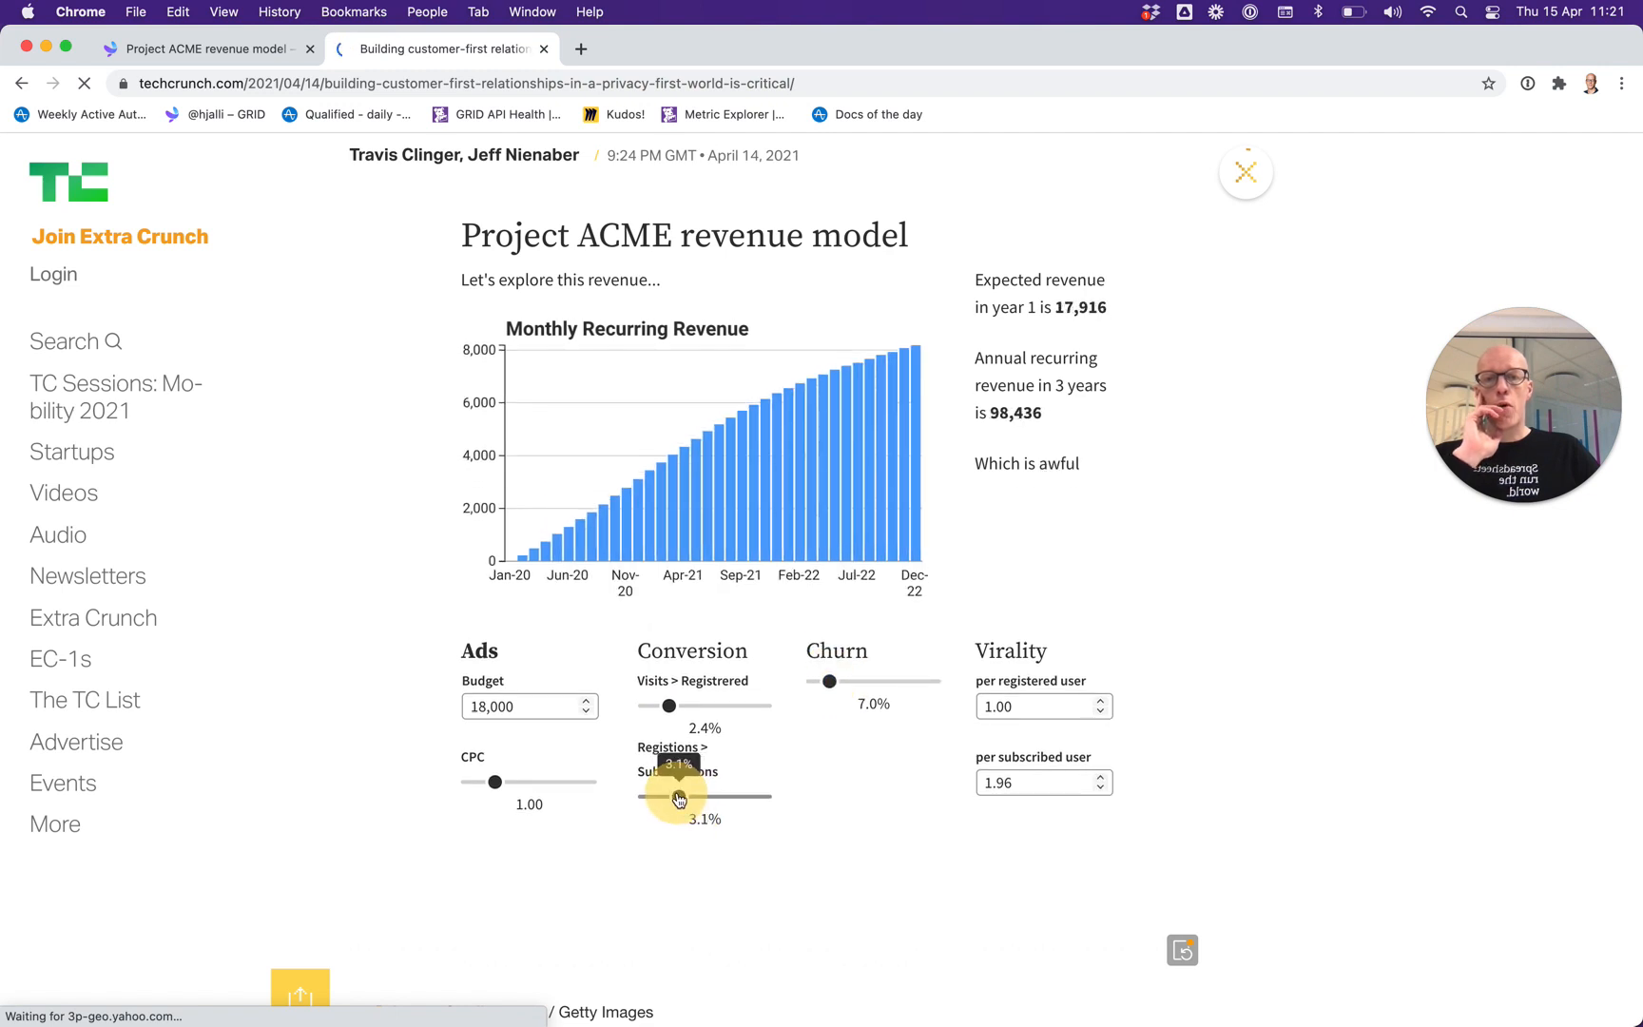
Review how the embedded revenue model's chart, sentences and controls sit within the article page.
{"action": "scroll", "coordinate": [773, 781], "scroll_direction": "down", "scroll_amount": 1}
{"action": "scroll", "coordinate": [773, 782], "scroll_direction": "up", "scroll_amount": 5}
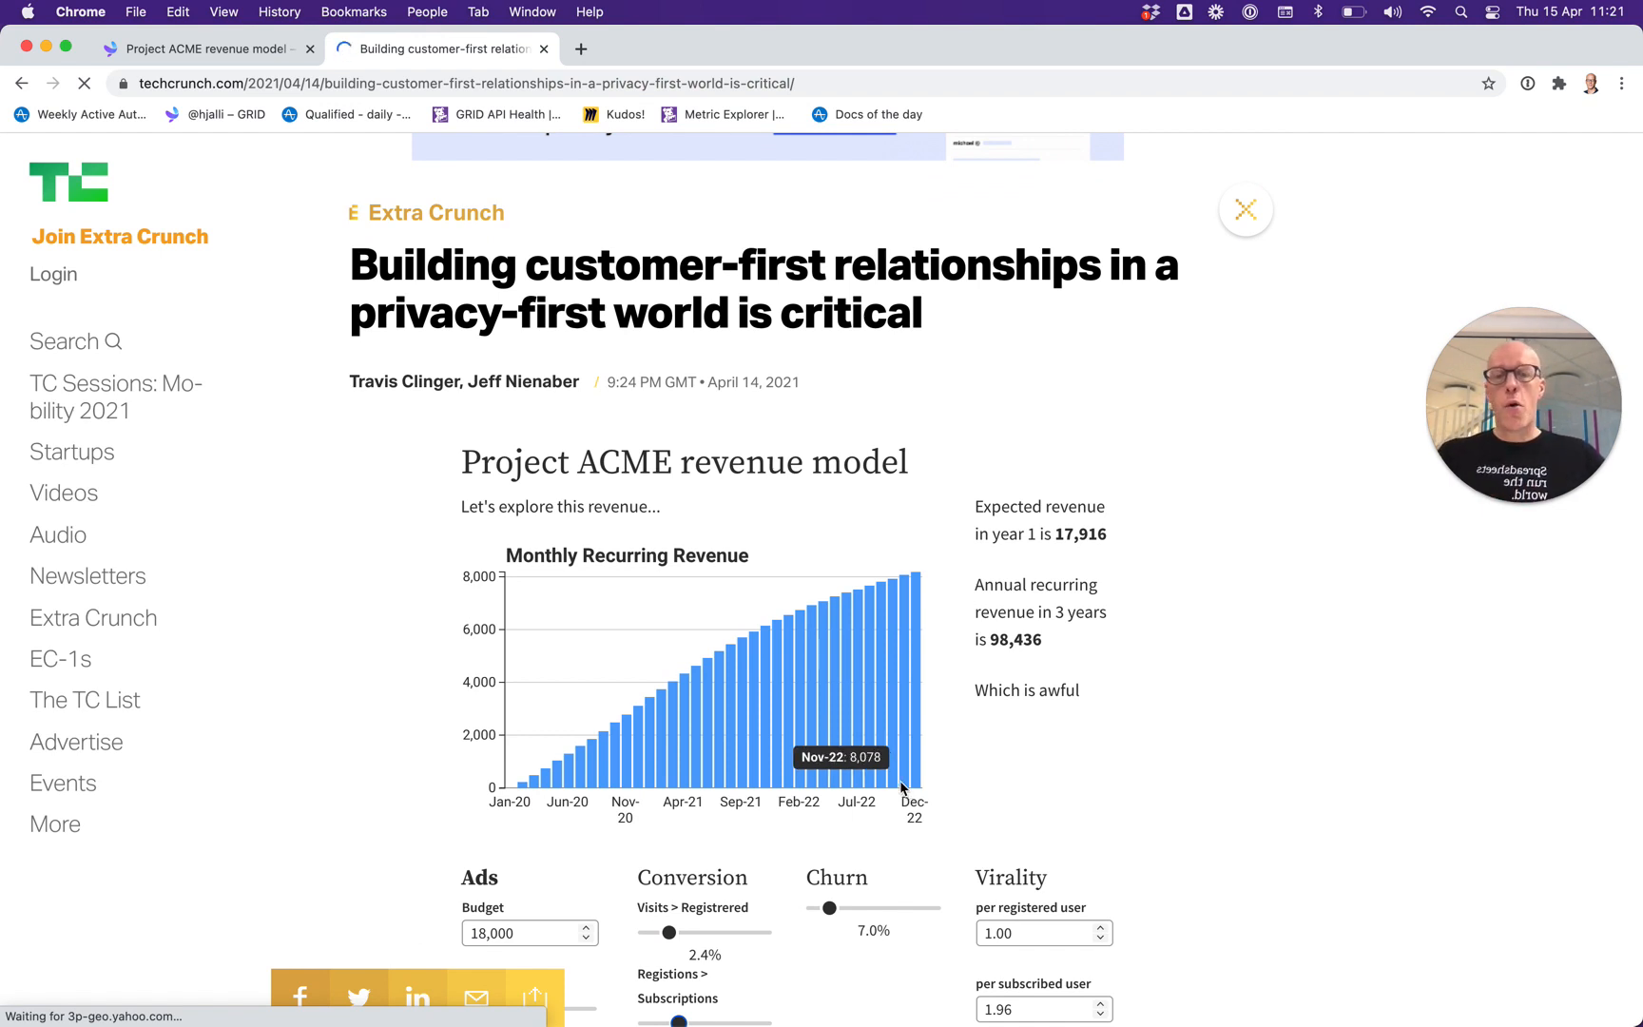
{"action": "scroll", "coordinate": [901, 783], "scroll_direction": "down", "scroll_amount": 6}
{"action": "scroll", "coordinate": [901, 783], "scroll_direction": "up", "scroll_amount": 5}
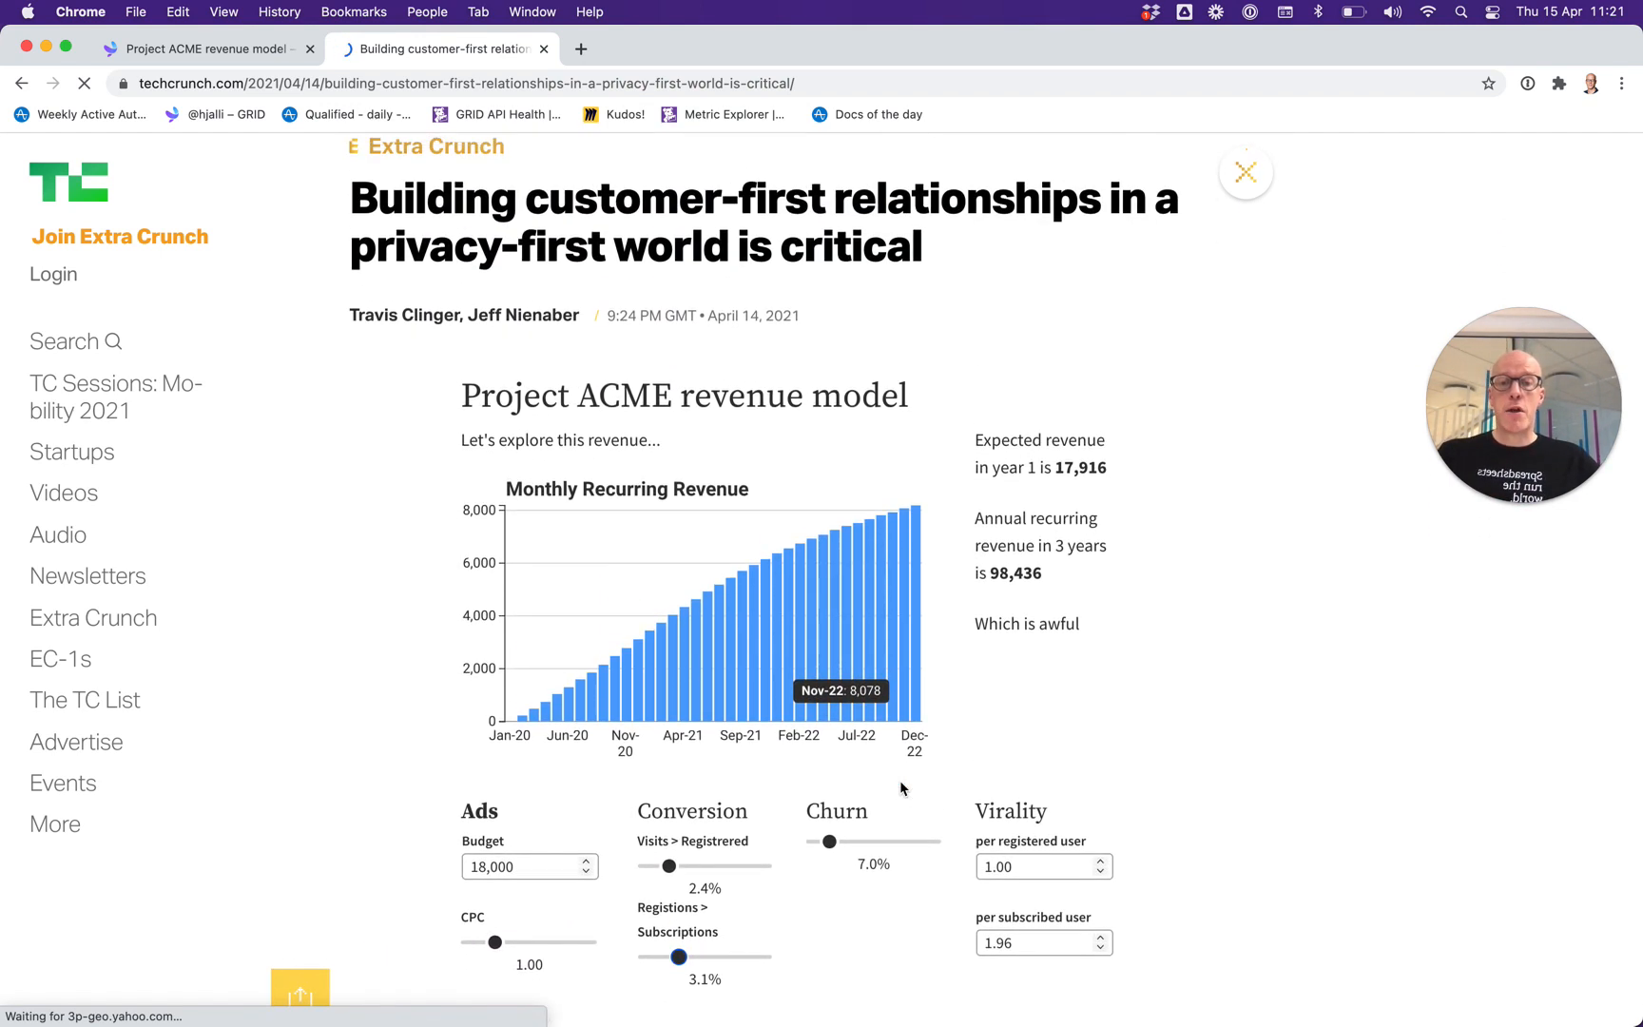
{"action": "scroll", "coordinate": [900, 788], "scroll_direction": "up", "scroll_amount": 2}
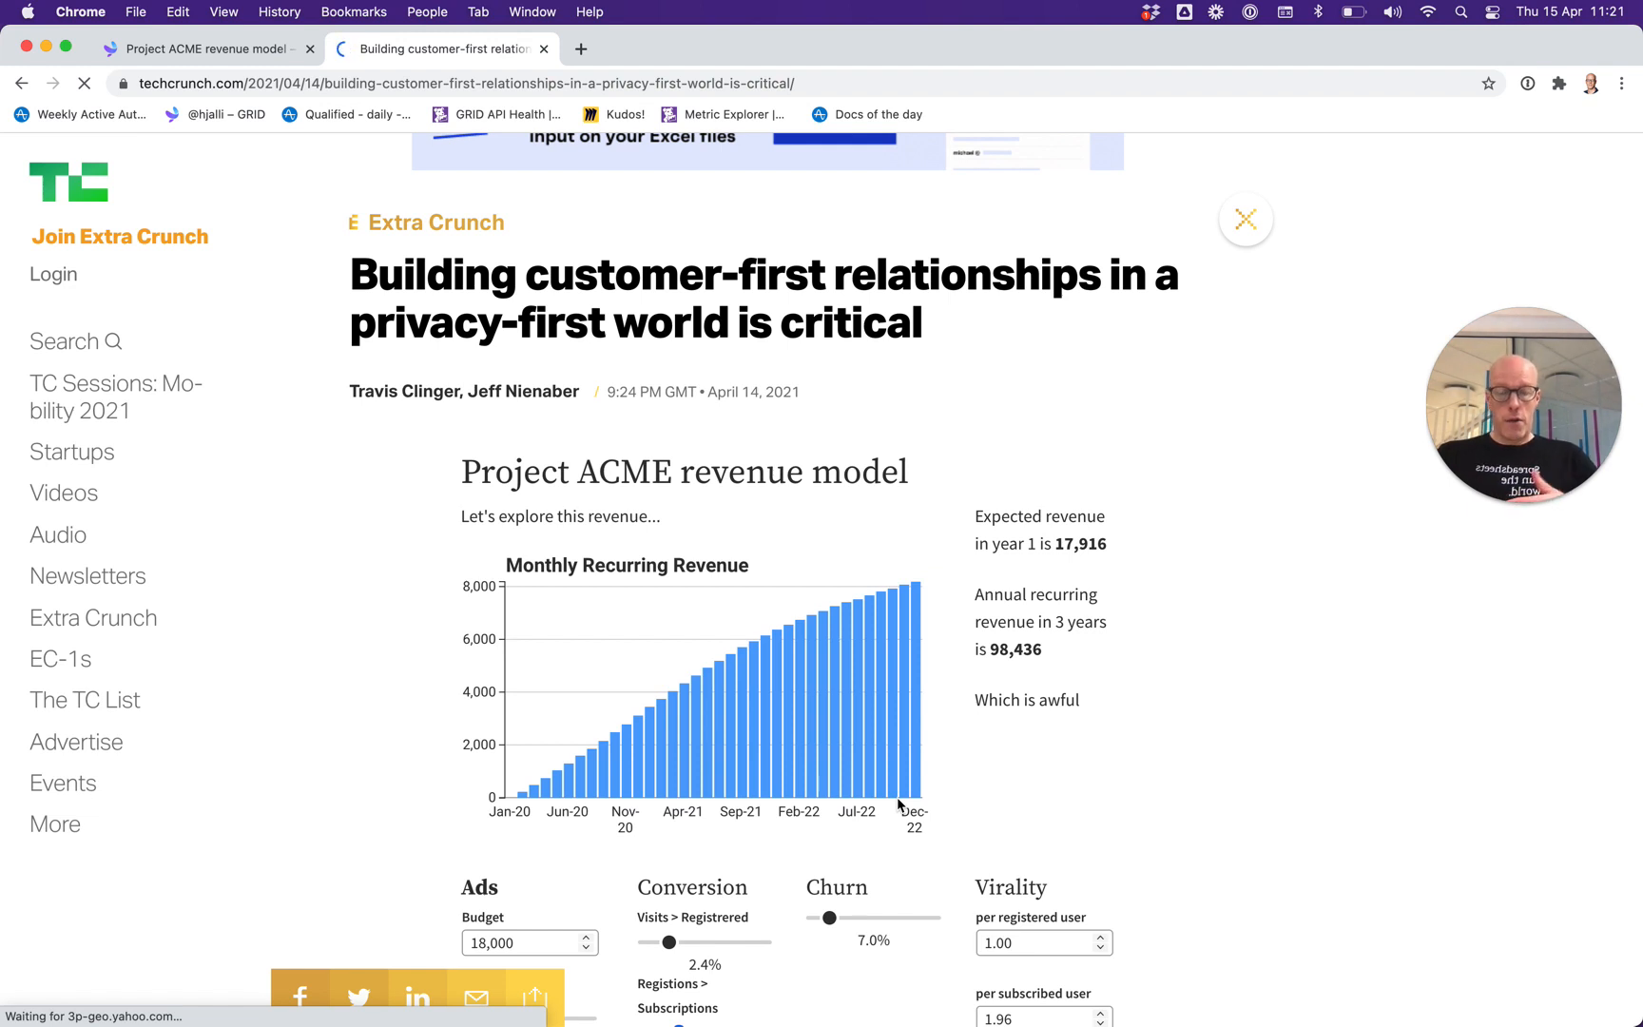
{"action": "scroll", "coordinate": [903, 799], "scroll_direction": "down", "scroll_amount": 6}
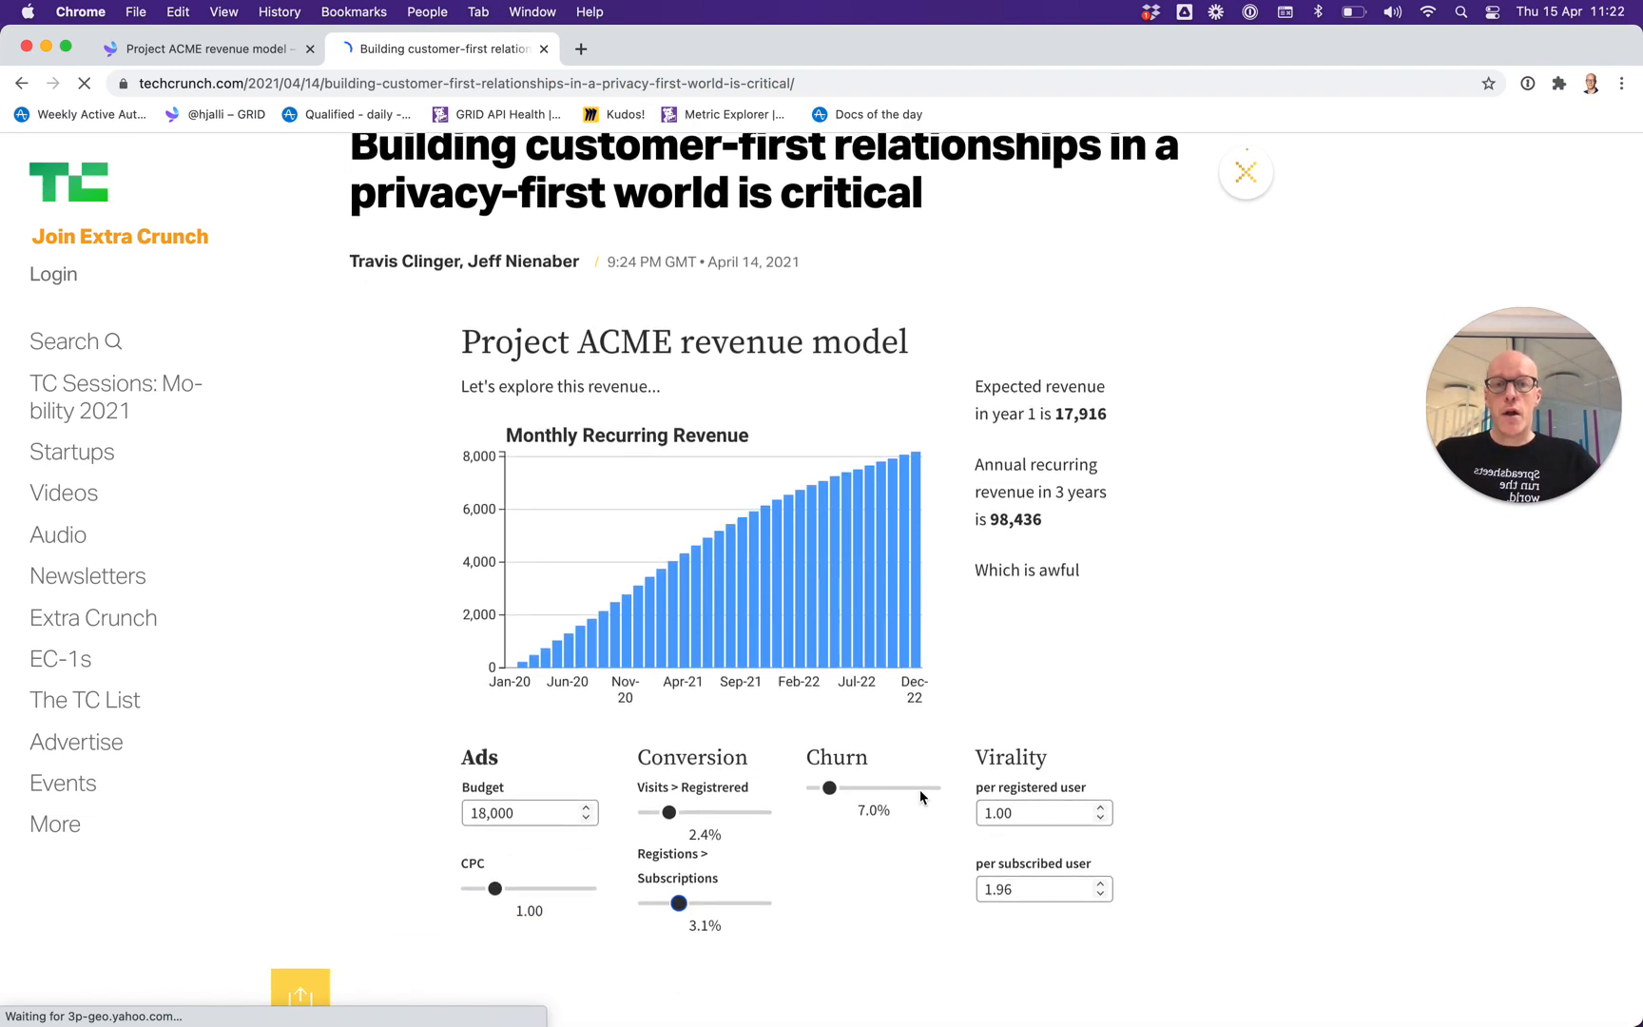
{"action": "scroll", "coordinate": [920, 789], "scroll_direction": "up", "scroll_amount": 8}
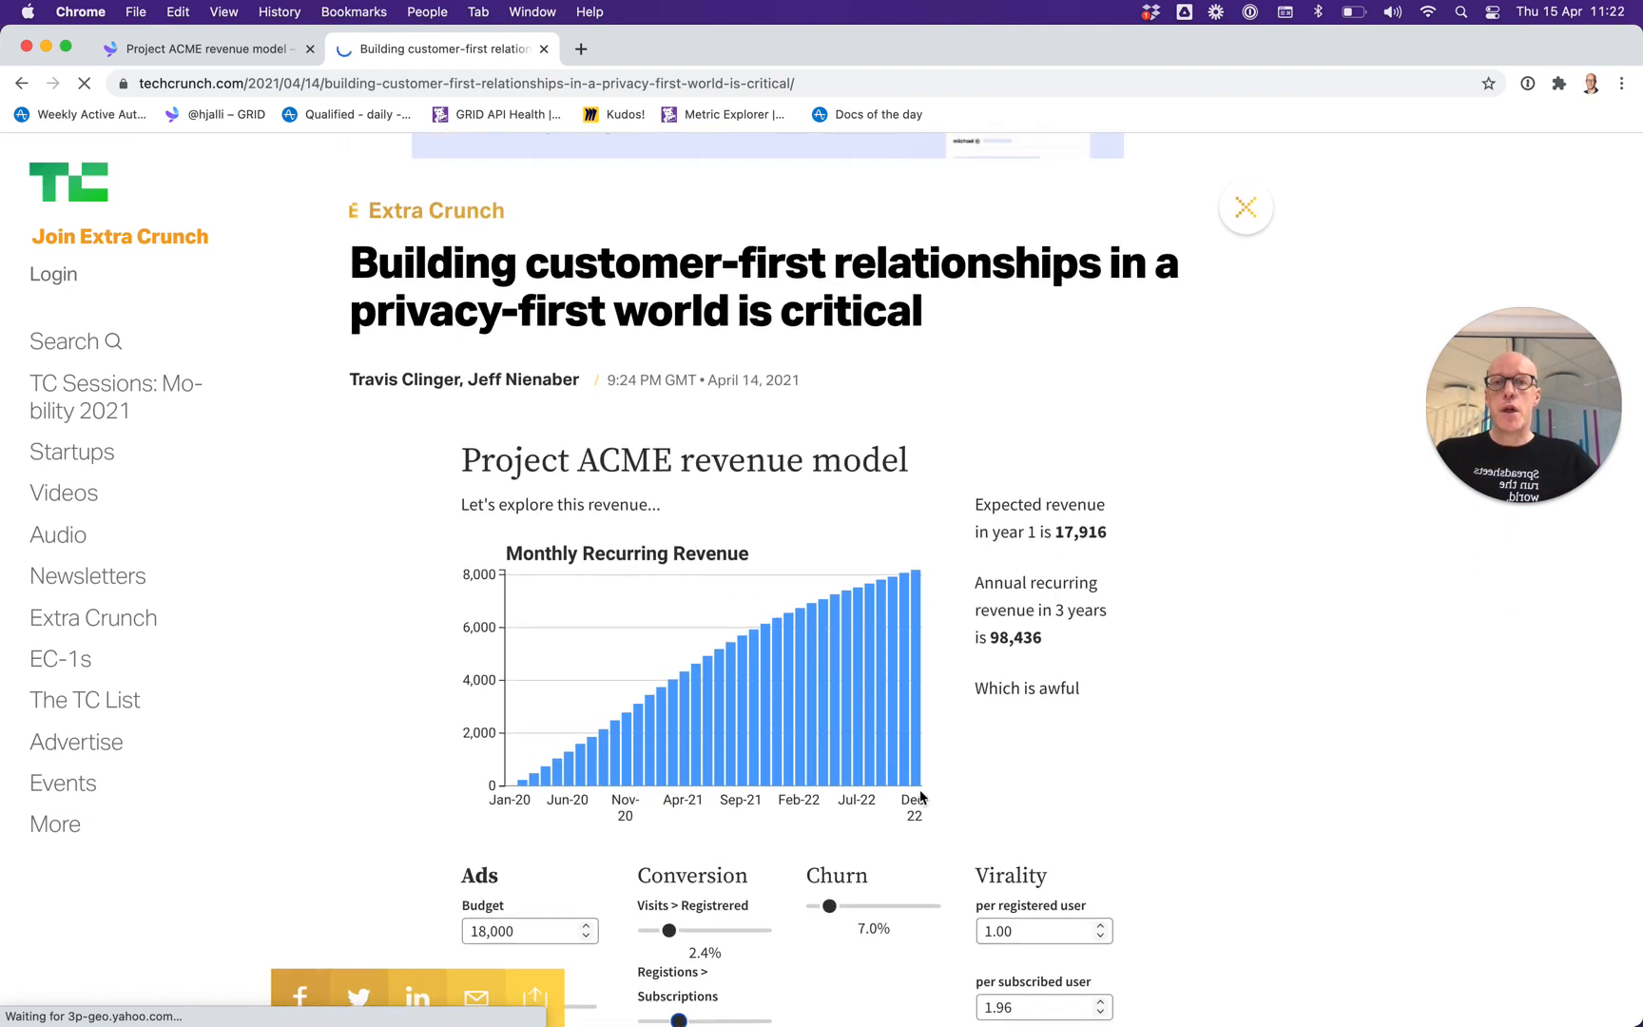